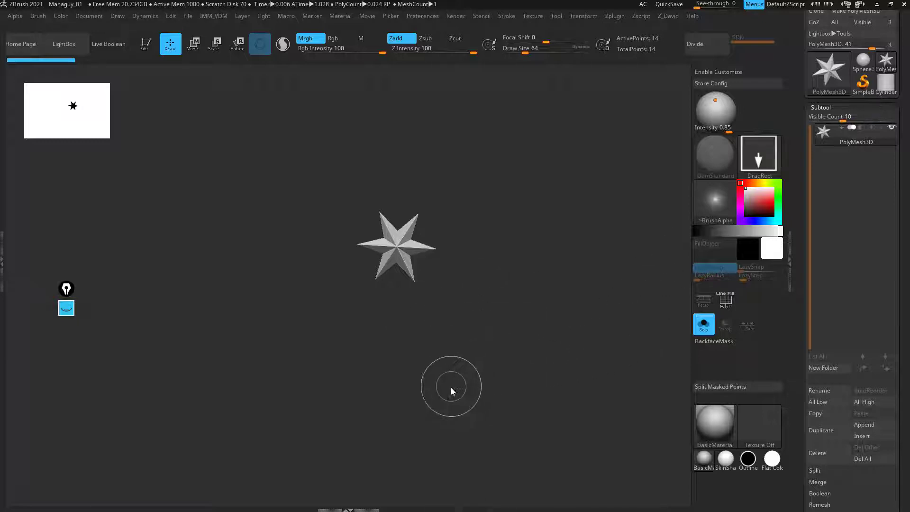
Step: Clear the star from the canvas and load the saved human figure tool for editing
key(ctrl)
key(ctrl+n)
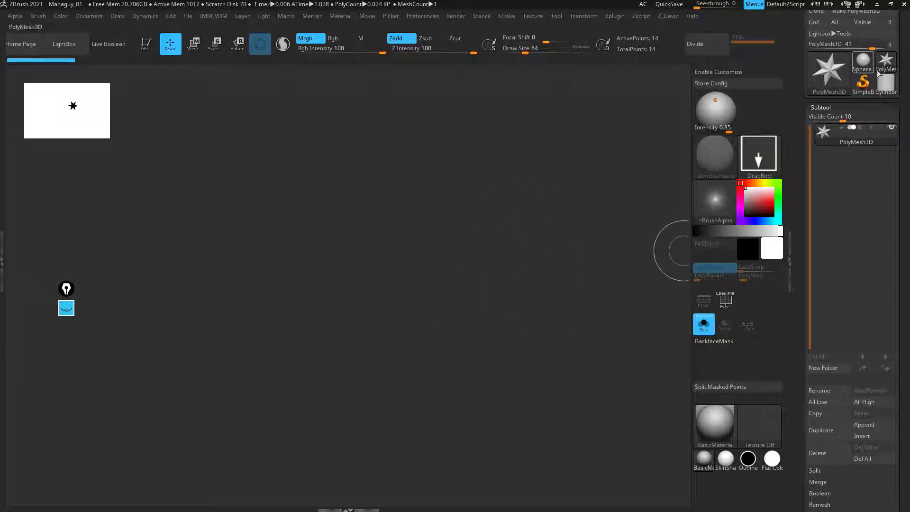
scroll(854, 142, up, 5)
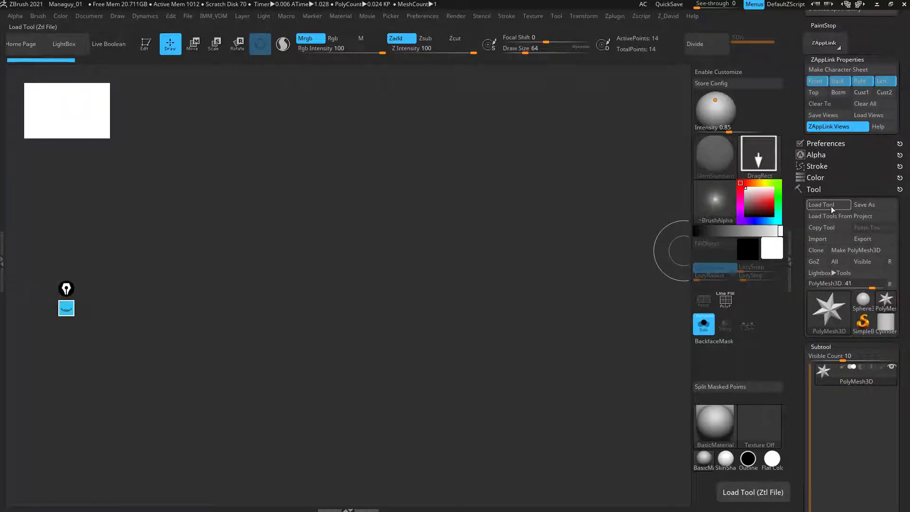
click(831, 205)
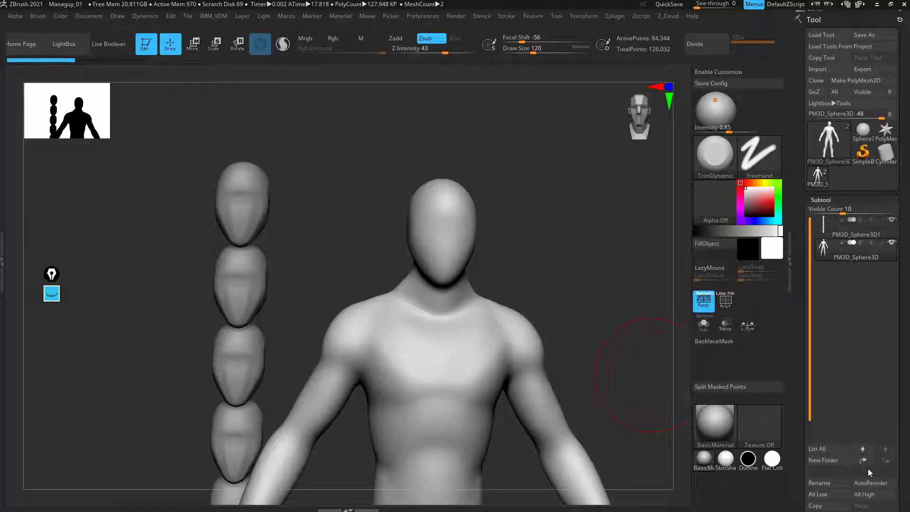
Step: Examine the loaded figure's head, neck and shoulders beside the column of heads from front and three-quarter angles
mouse_move(551, 290)
mouse_down()
mouse_move(567, 291)
mouse_move(571, 305)
mouse_move(521, 301)
mouse_move(526, 283)
mouse_move(538, 304)
mouse_move(553, 267)
mouse_move(490, 158)
mouse_up()
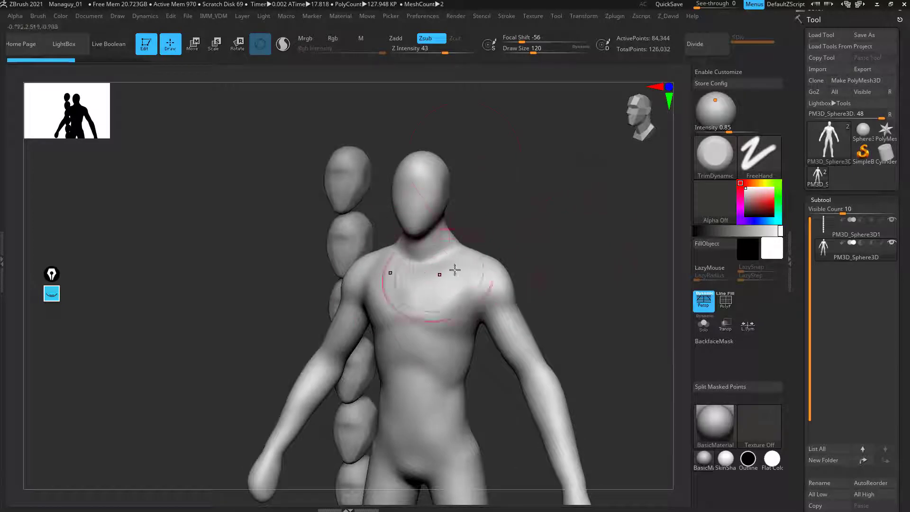
alt+drag(528, 284, 561, 288)
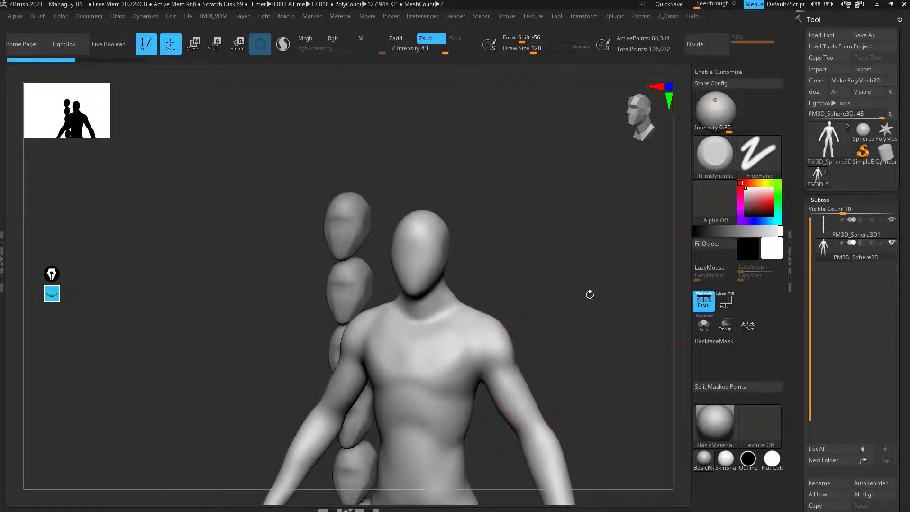
drag(561, 267, 584, 260)
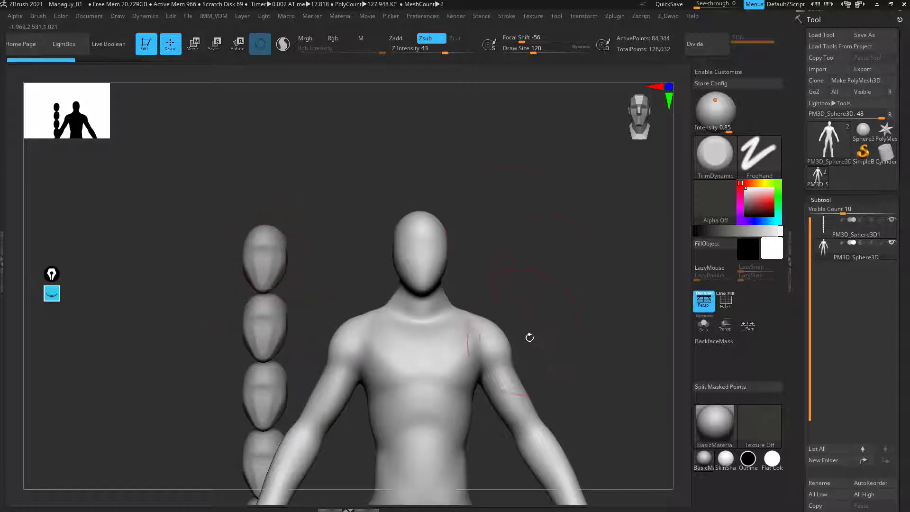
drag(498, 243, 406, 382)
drag(496, 227, 490, 239)
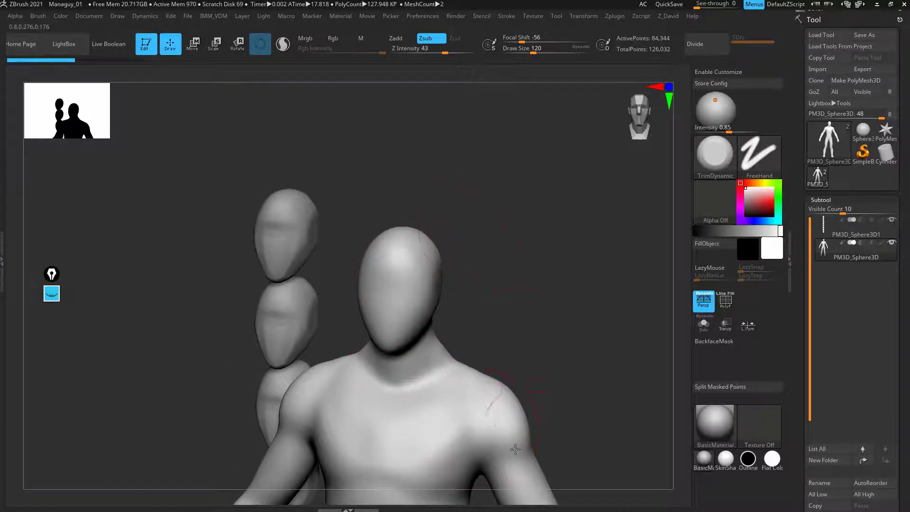
mouse_move(488, 269)
alt+mouse_down()
mouse_move(508, 309)
mouse_move(499, 337)
mouse_move(514, 291)
mouse_move(524, 299)
mouse_move(512, 305)
alt+mouse_up()
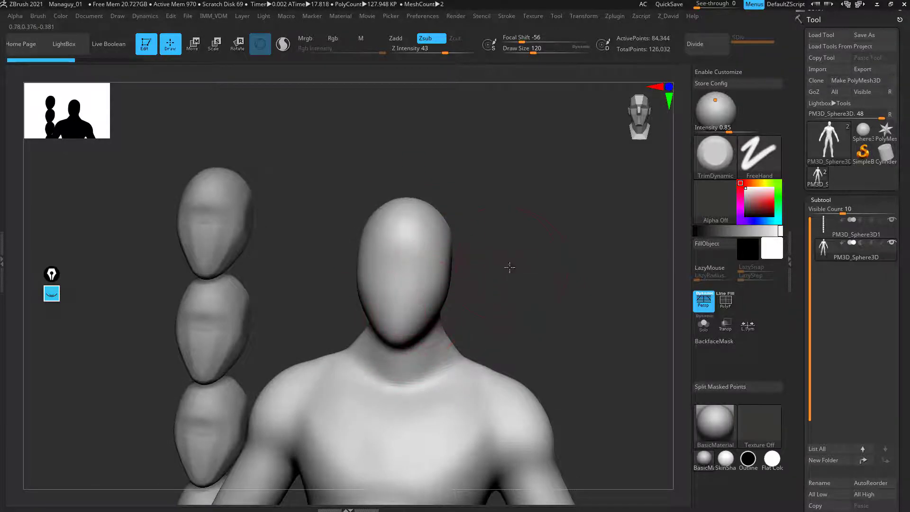
drag(508, 266, 557, 272)
drag(485, 309, 620, 244)
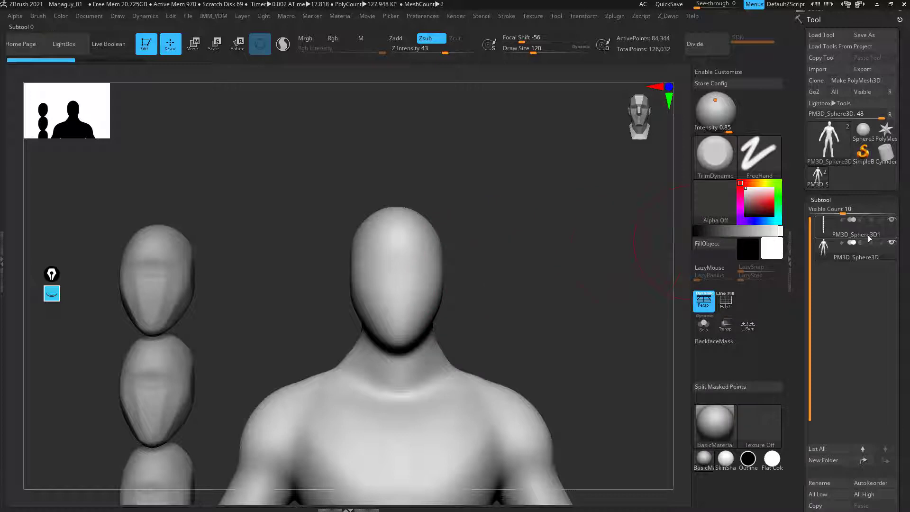
Step: Hide the subtool with the column of heads and mask the figure's whole head and upper neck
mouse_move(871, 239)
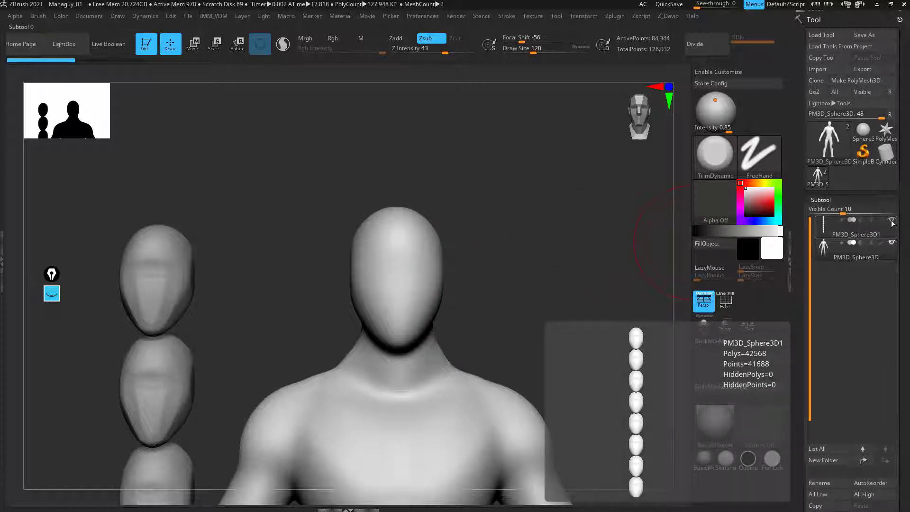
click(892, 221)
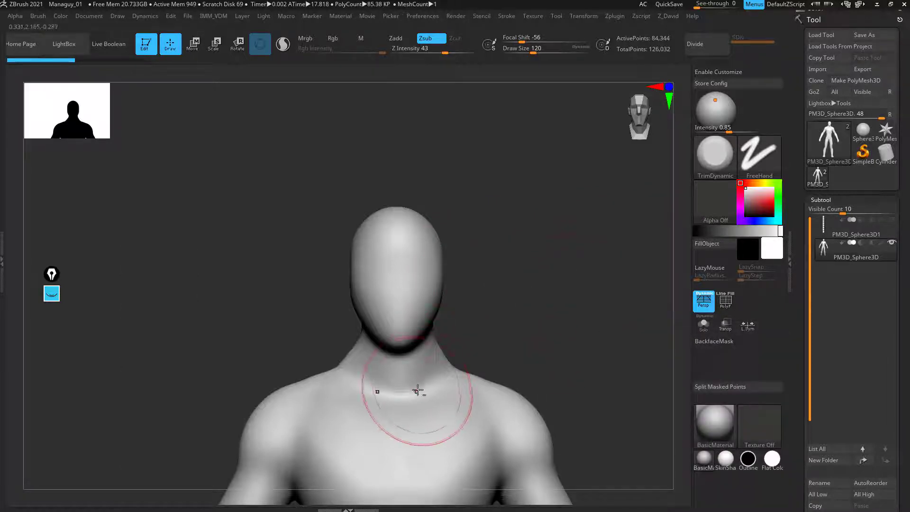
mouse_move(496, 309)
mouse_down()
mouse_move(506, 299)
mouse_move(488, 322)
mouse_up()
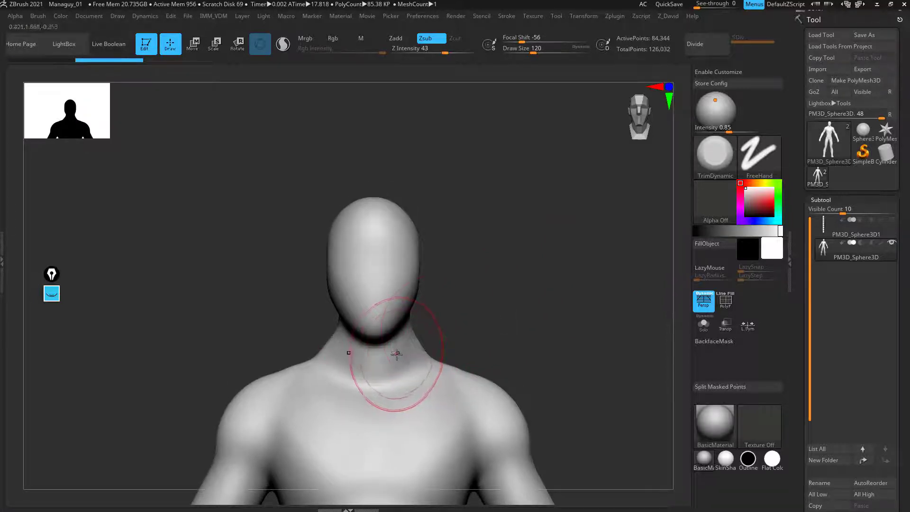
drag(451, 313, 413, 347)
drag(473, 293, 622, 288)
drag(904, 315, 906, 285)
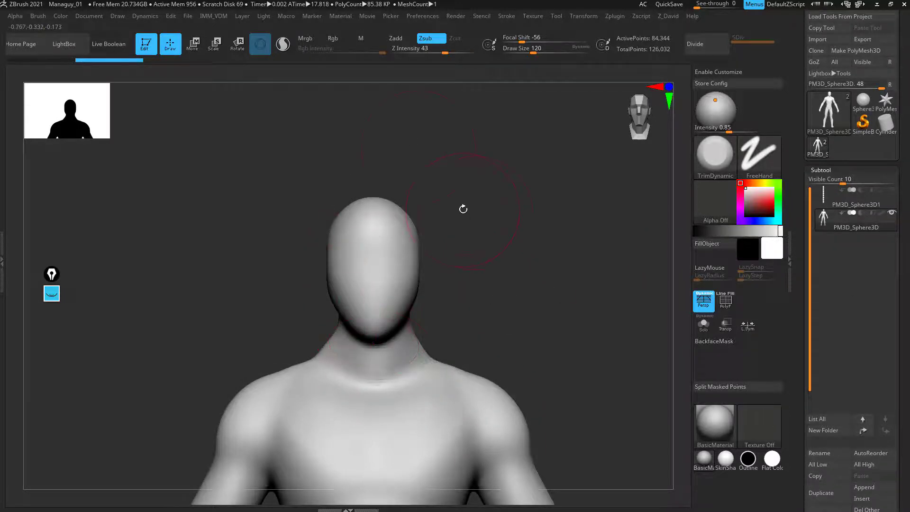
key(ctrl)
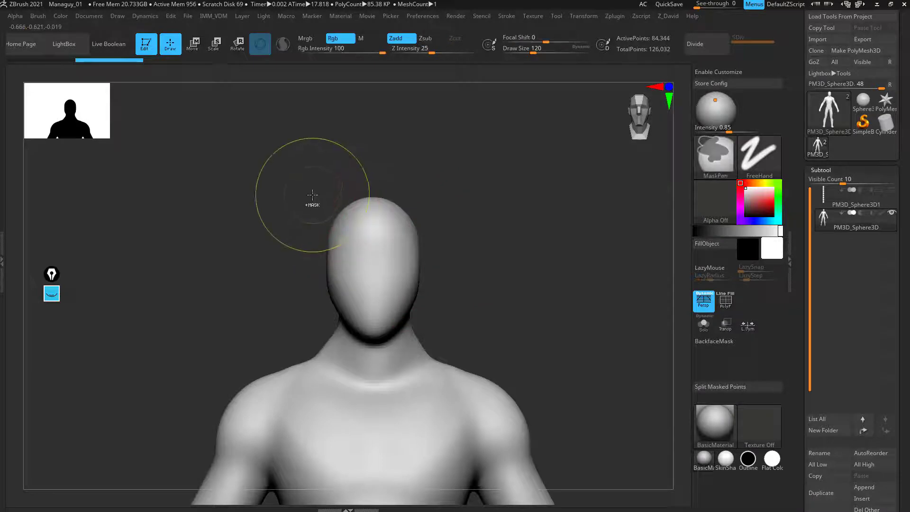
mouse_move(315, 179)
ctrl+mouse_down()
mouse_move(350, 260)
mouse_move(428, 352)
ctrl+mouse_up()
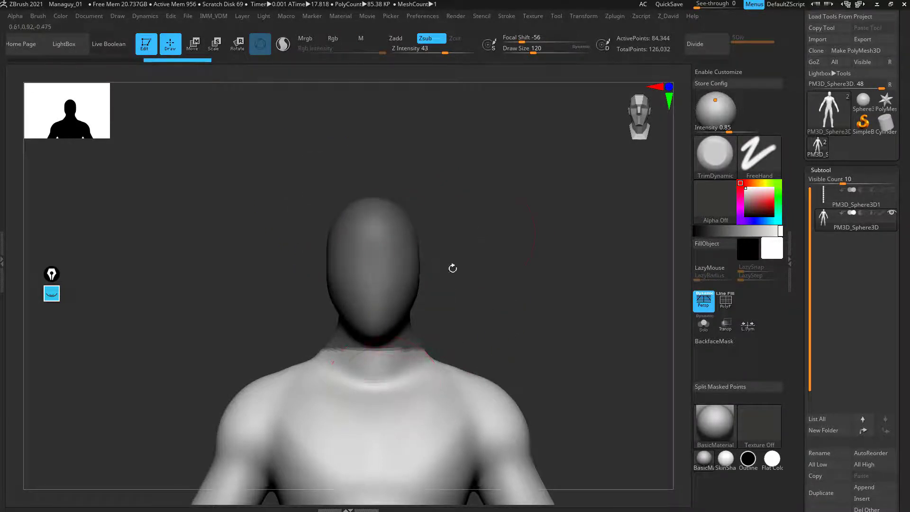
Step: Refine the mask boundary around the back and side of the neck so it follows the neck above the shoulders
mouse_move(453, 269)
mouse_down()
mouse_move(471, 274)
mouse_move(472, 319)
mouse_move(485, 328)
mouse_up()
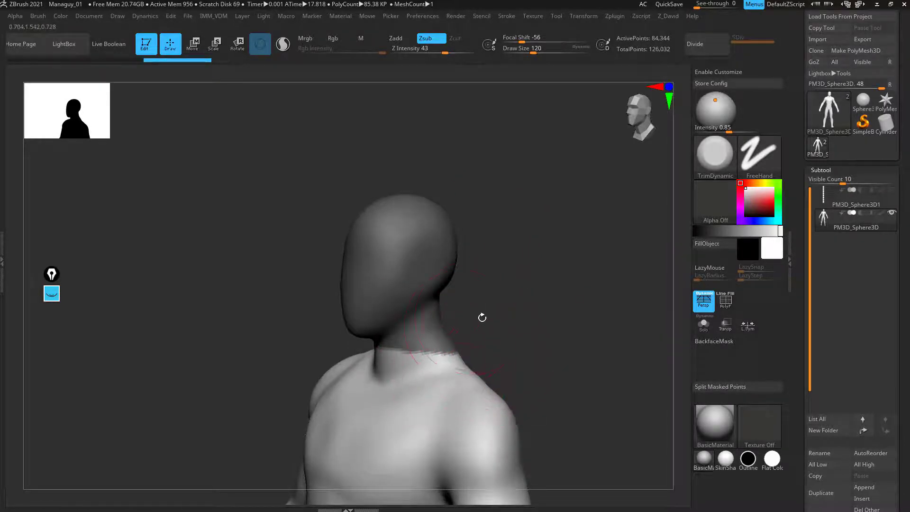
mouse_move(483, 317)
mouse_down()
mouse_move(488, 340)
mouse_move(488, 325)
mouse_move(435, 330)
mouse_move(516, 315)
mouse_move(502, 331)
mouse_move(513, 338)
mouse_up()
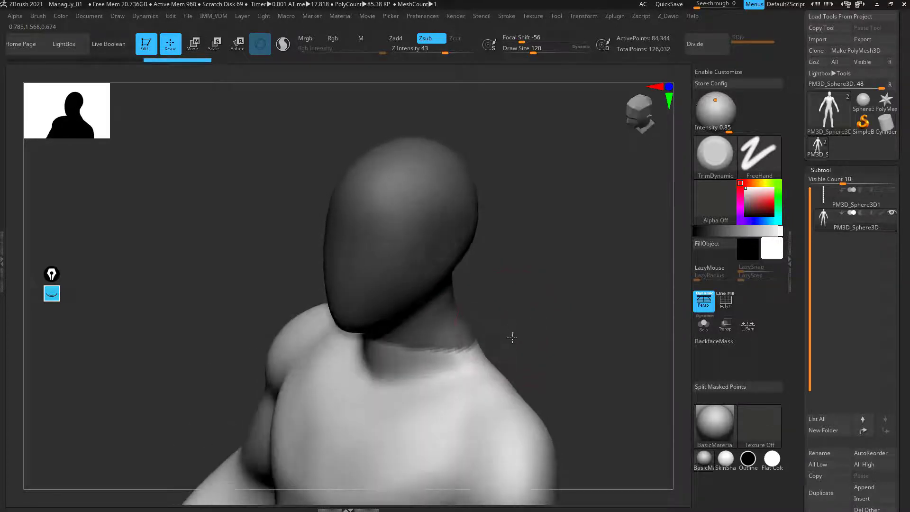
ctrl+drag(527, 298, 460, 364)
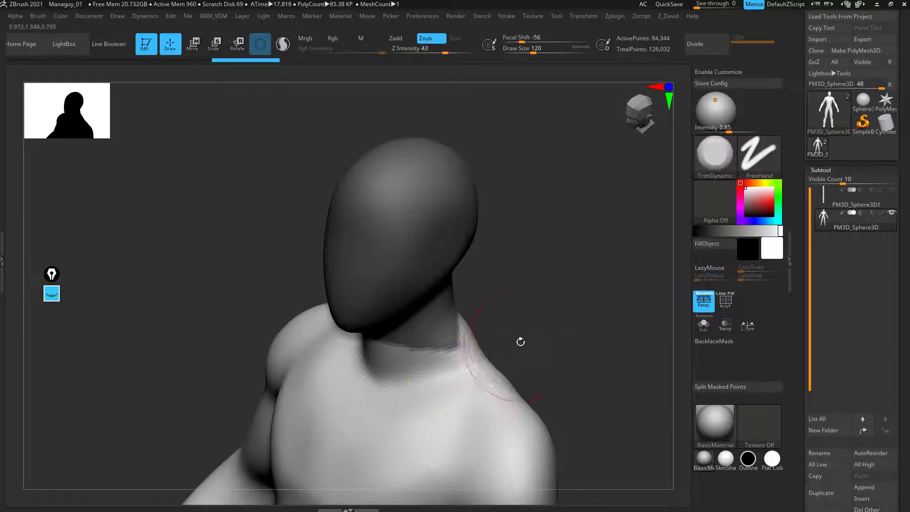
mouse_move(520, 341)
mouse_down()
mouse_move(526, 309)
mouse_move(550, 305)
mouse_move(525, 326)
mouse_move(511, 362)
mouse_move(557, 227)
mouse_move(559, 345)
mouse_up()
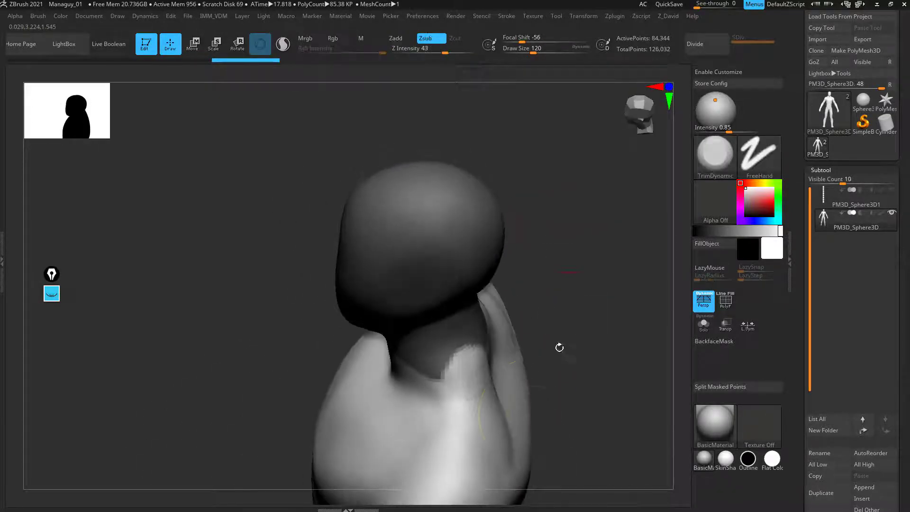
drag(473, 383, 537, 358)
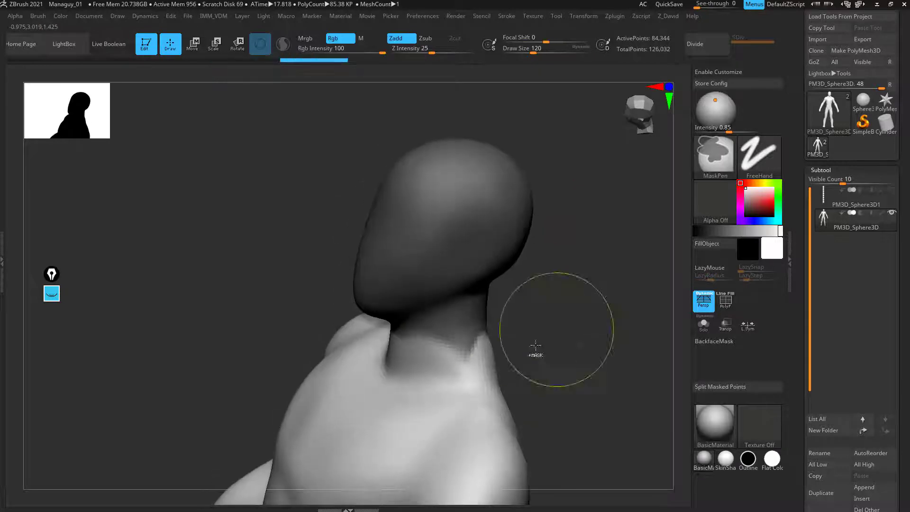
ctrl+drag(414, 332, 491, 327)
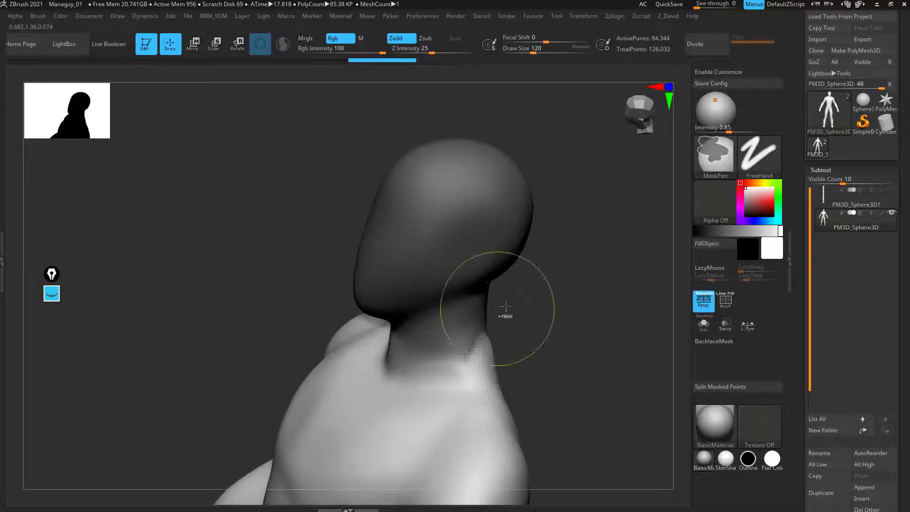
Step: Split the masked head and neck from the body into a separate subtool
mouse_move(541, 303)
shift+mouse_down()
mouse_move(561, 290)
mouse_move(555, 313)
mouse_move(536, 303)
shift+mouse_up()
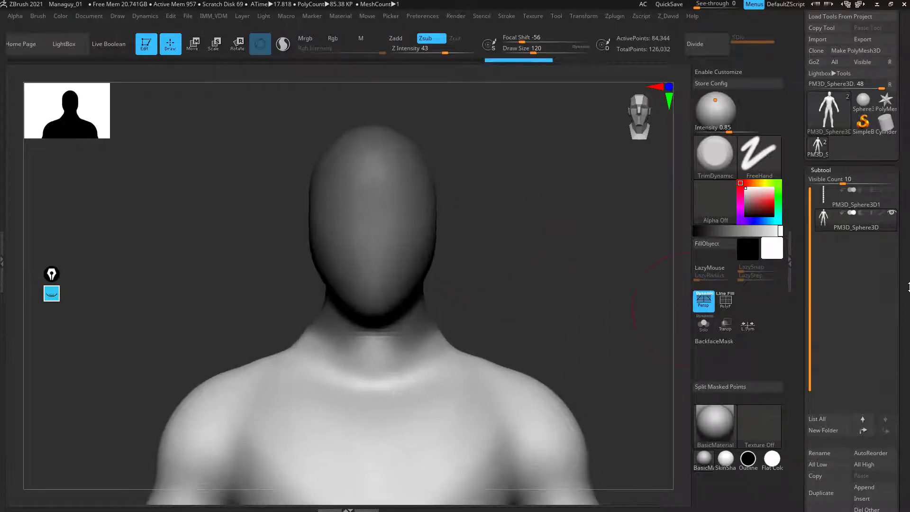
scroll(849, 332, down, 5)
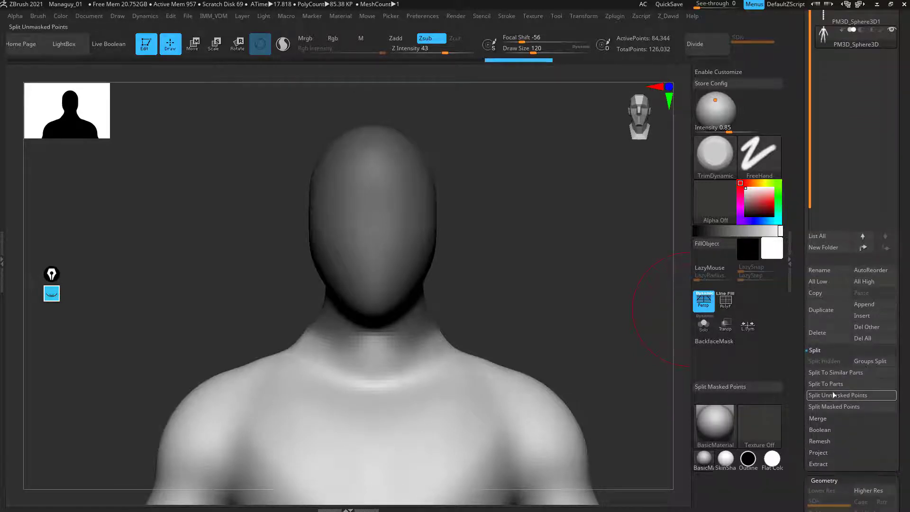
click(820, 407)
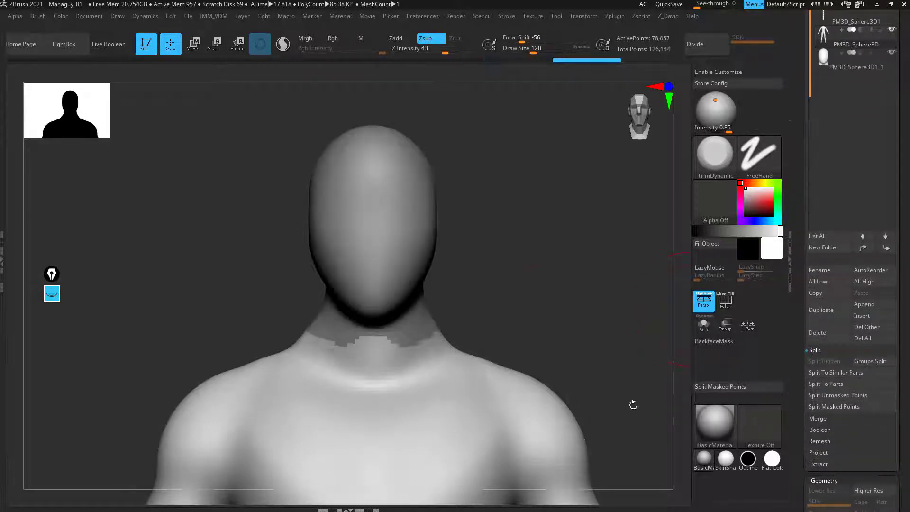
Step: Hide the body subtool and make the split-off head the active subtool
alt+drag(577, 278, 588, 342)
drag(898, 142, 898, 166)
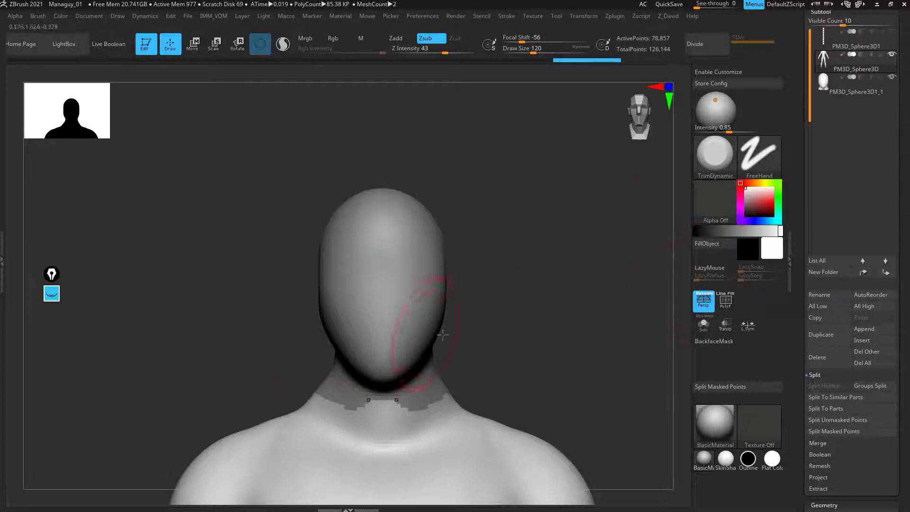
click(892, 54)
click(825, 87)
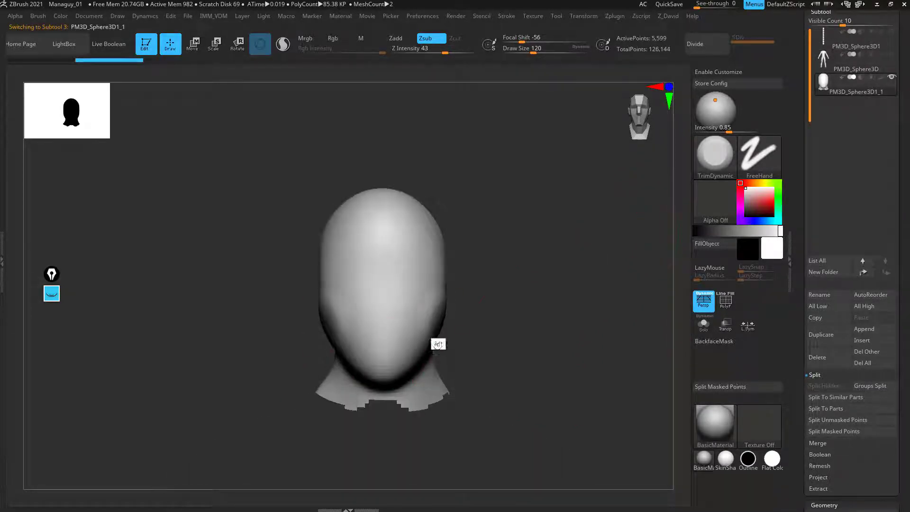
Step: Set the DynaMesh resolution to 64 and remesh the head subtool
mouse_move(534, 363)
alt+mouse_down()
mouse_move(514, 332)
mouse_move(526, 345)
alt+mouse_up()
drag(906, 422, 905, 228)
drag(516, 366, 648, 382)
scroll(907, 422, down, 1)
click(825, 452)
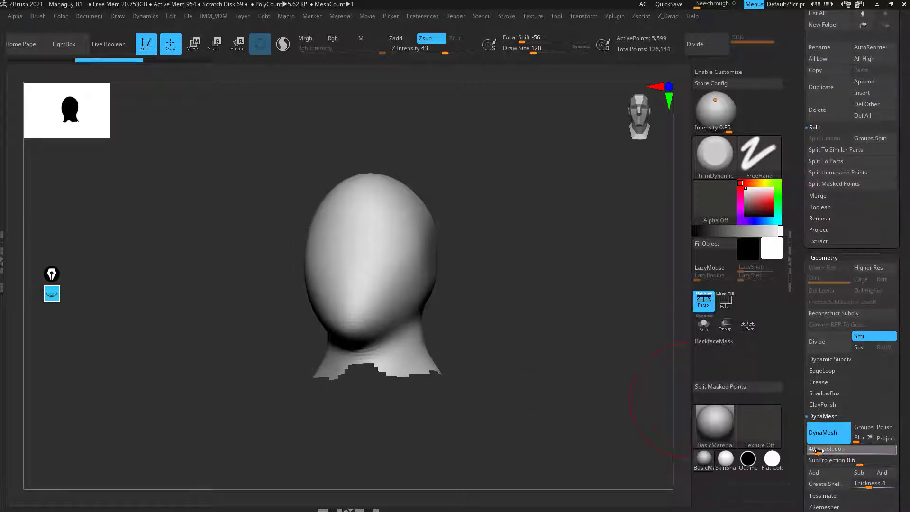
text(64)
key(Return)
Step: Smooth the ragged lower edge of the neck and trim its flared corners from the back, sides and front
mouse_move(554, 351)
mouse_down()
mouse_move(536, 364)
mouse_move(555, 394)
mouse_move(561, 441)
mouse_move(398, 345)
mouse_up()
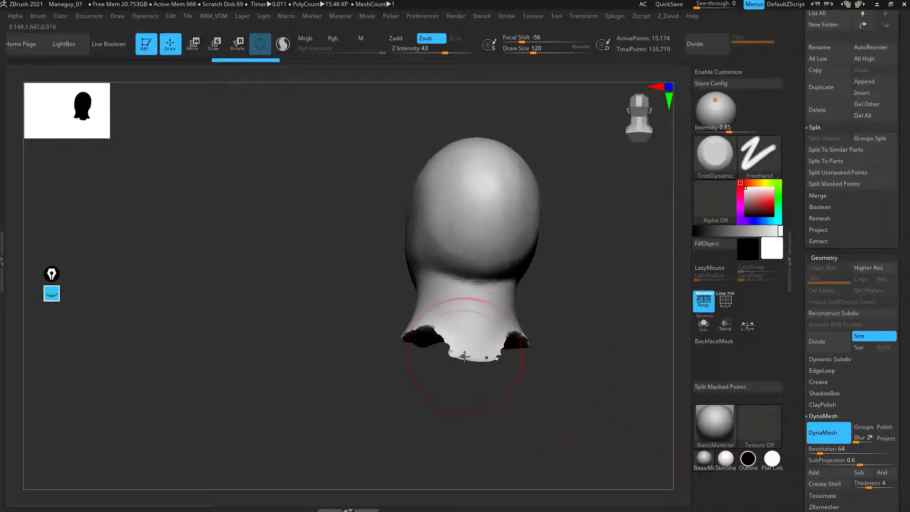
key(shift)
shift+drag(474, 354, 472, 335)
mouse_move(343, 365)
mouse_down()
mouse_move(407, 347)
mouse_move(399, 333)
mouse_up()
drag(397, 424, 385, 417)
mouse_move(414, 342)
mouse_down()
mouse_move(419, 329)
mouse_move(441, 337)
mouse_up()
drag(479, 422, 488, 394)
mouse_move(466, 349)
mouse_down()
mouse_move(450, 341)
mouse_move(470, 344)
mouse_up()
drag(519, 375, 482, 366)
drag(439, 319, 406, 335)
mouse_move(519, 346)
mouse_down()
mouse_move(536, 393)
mouse_move(514, 380)
mouse_move(508, 390)
mouse_move(443, 357)
mouse_up()
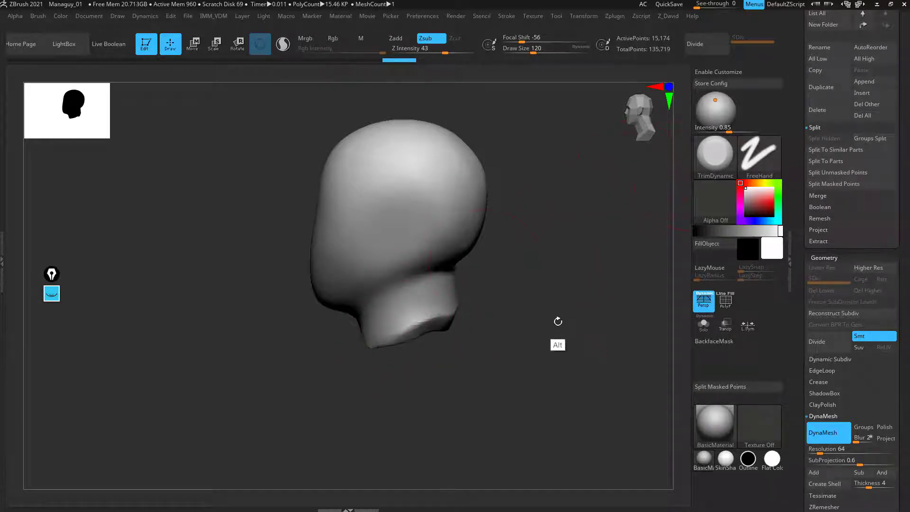
Step: Flatten the front and underside of the neck stump with the TrimDynamic brush
alt+drag(557, 326, 570, 334)
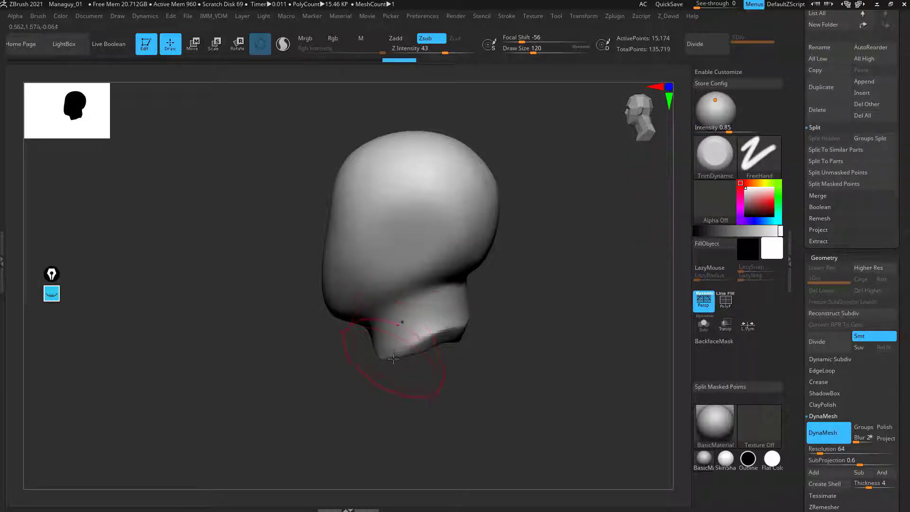
drag(398, 377, 404, 390)
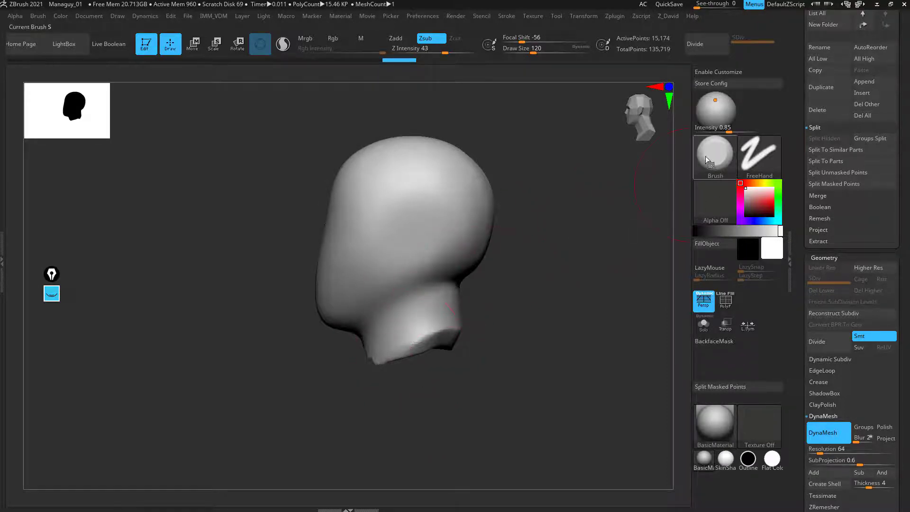
drag(645, 238, 526, 266)
mouse_move(404, 295)
mouse_down()
mouse_move(449, 276)
mouse_move(396, 290)
mouse_up()
drag(527, 358, 530, 349)
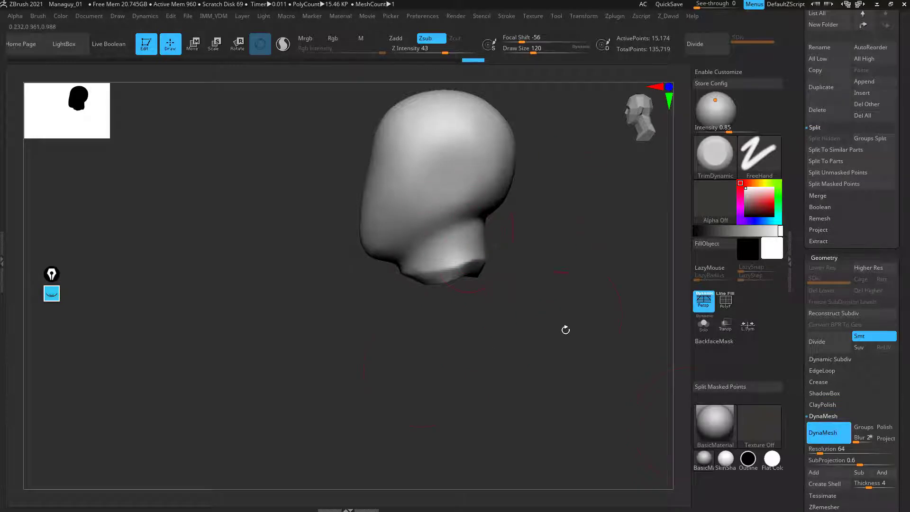
Step: Remesh the reshaped head with DynaMesh and turn on the polyframe display
drag(566, 330, 622, 286)
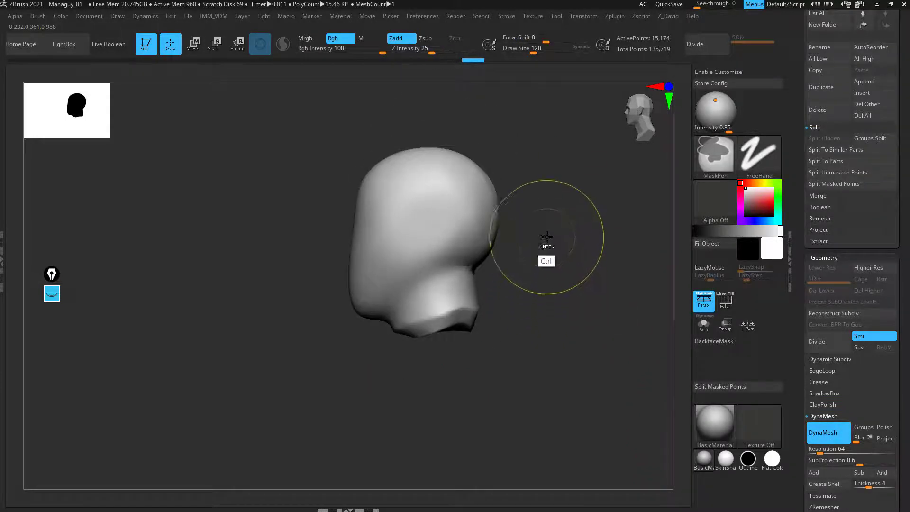
ctrl+drag(547, 237, 616, 303)
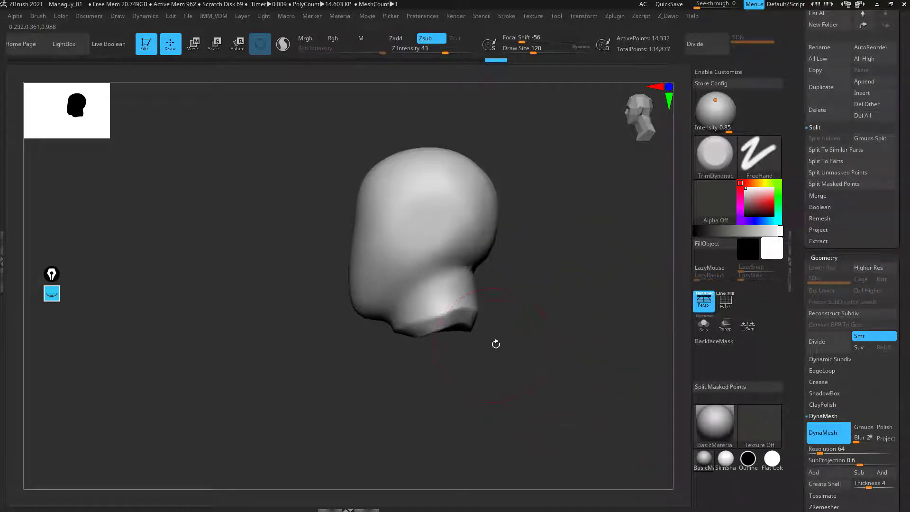
key(shift+f)
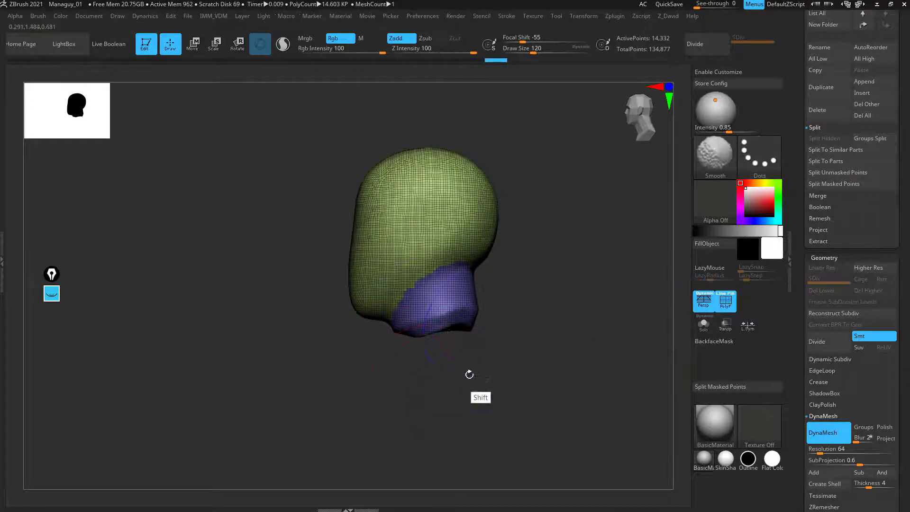
Step: Turn off the polyframe display and perspective distortion, and show the head squarely from the front
key(shift+f)
drag(423, 368, 422, 359)
shift+drag(486, 384, 497, 382)
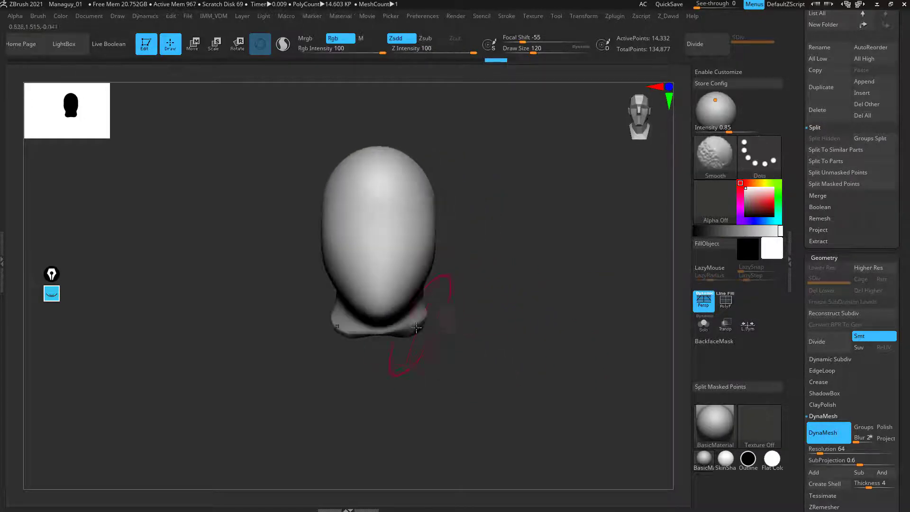
mouse_move(448, 339)
alt+mouse_down()
mouse_move(461, 320)
mouse_move(429, 332)
mouse_move(477, 345)
mouse_move(505, 257)
mouse_move(510, 366)
mouse_move(426, 341)
mouse_move(455, 289)
mouse_move(427, 332)
mouse_move(403, 400)
mouse_move(335, 339)
mouse_move(256, 384)
mouse_move(268, 305)
mouse_move(372, 421)
mouse_move(328, 440)
mouse_move(407, 441)
alt+mouse_up()
drag(511, 255, 488, 285)
drag(496, 377, 547, 329)
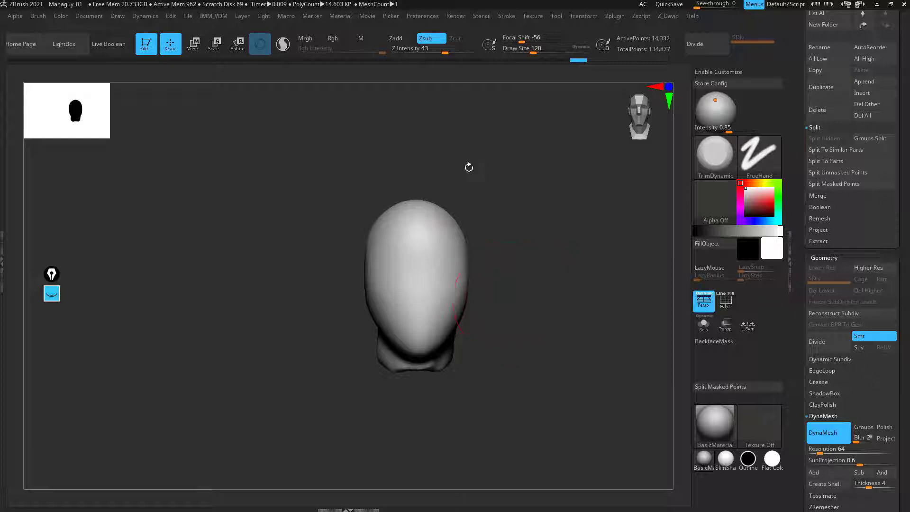
click(705, 302)
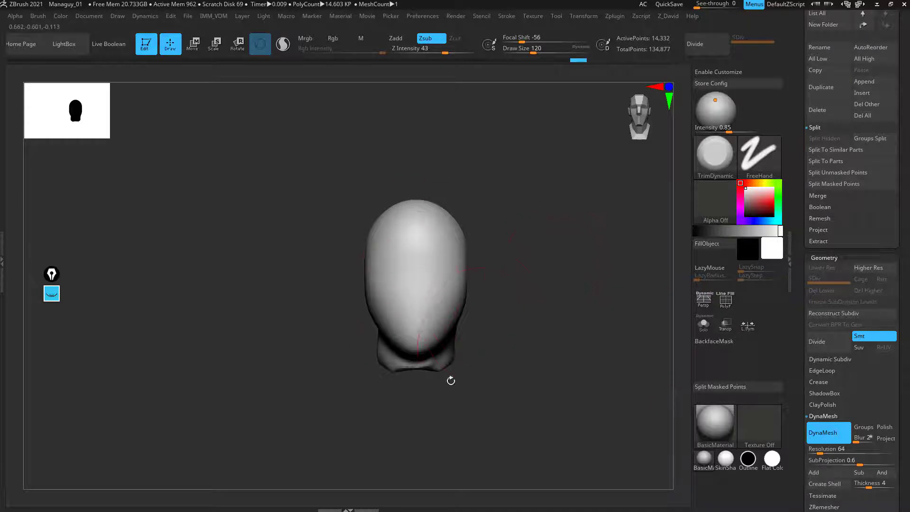
mouse_move(560, 367)
alt+mouse_down()
mouse_move(498, 350)
mouse_move(518, 356)
alt+mouse_up()
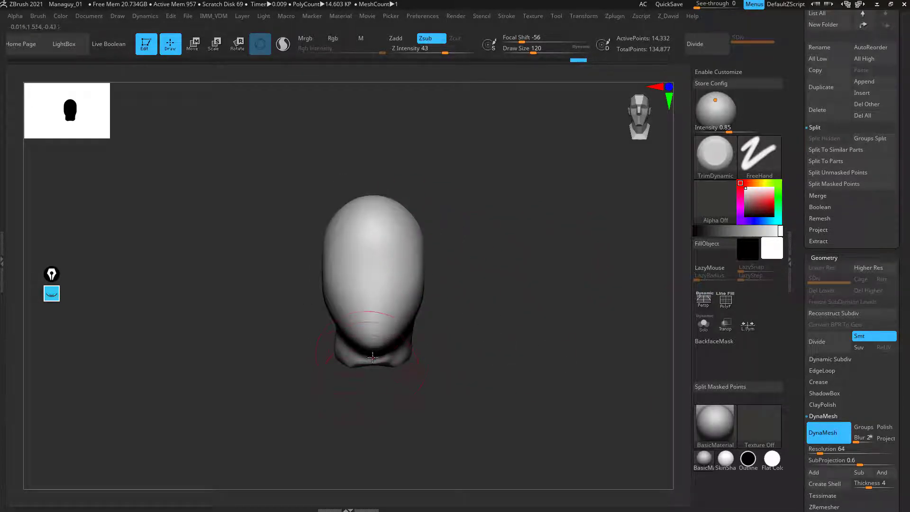
alt+drag(485, 328, 492, 338)
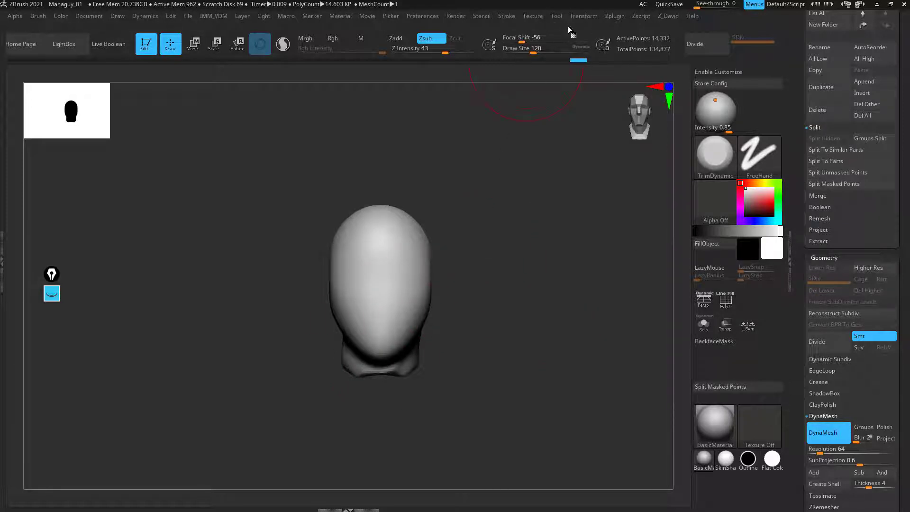
Step: Dock the Texture palette in the side tray
click(533, 18)
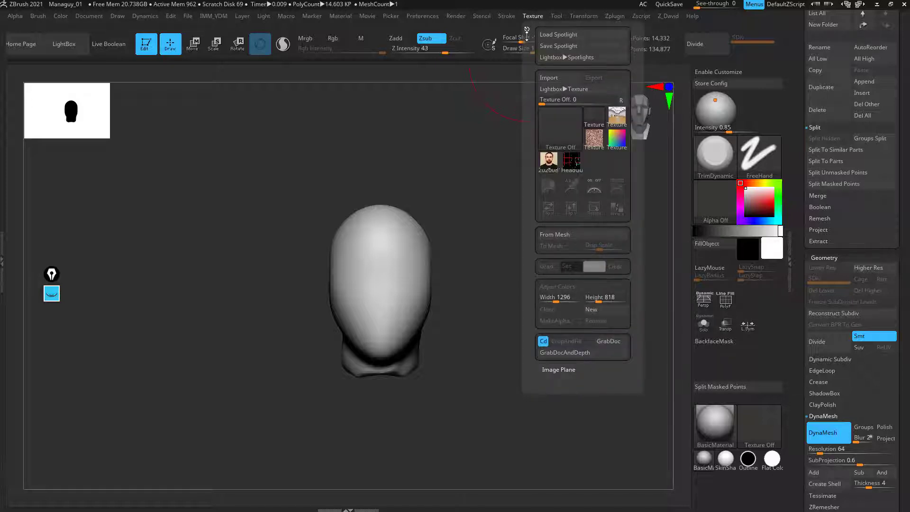
click(528, 30)
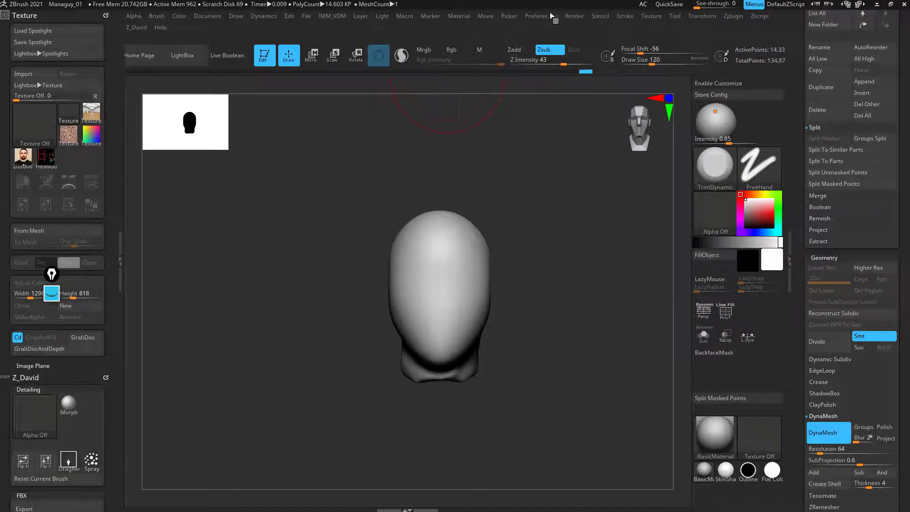
click(653, 18)
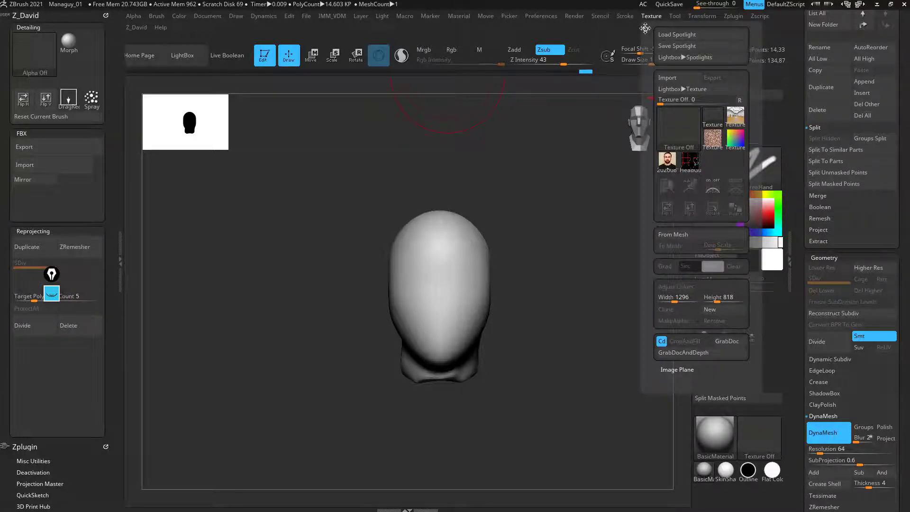
click(645, 29)
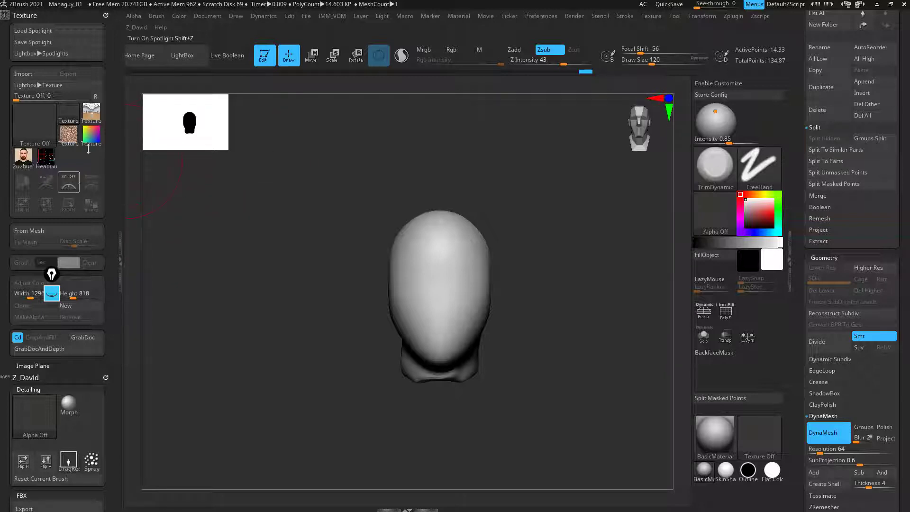
Step: Import the HeadGuides reference image as a texture and add it to Spotlight
click(29, 77)
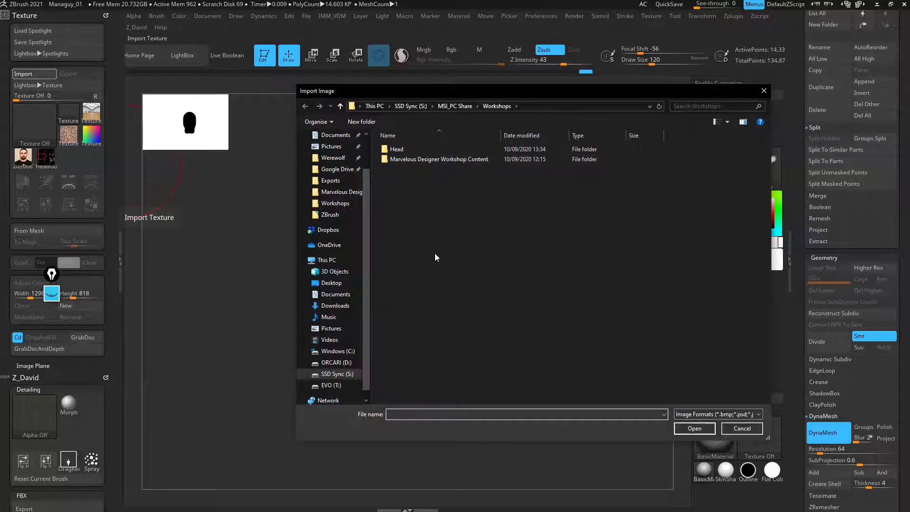
drag(364, 318, 364, 286)
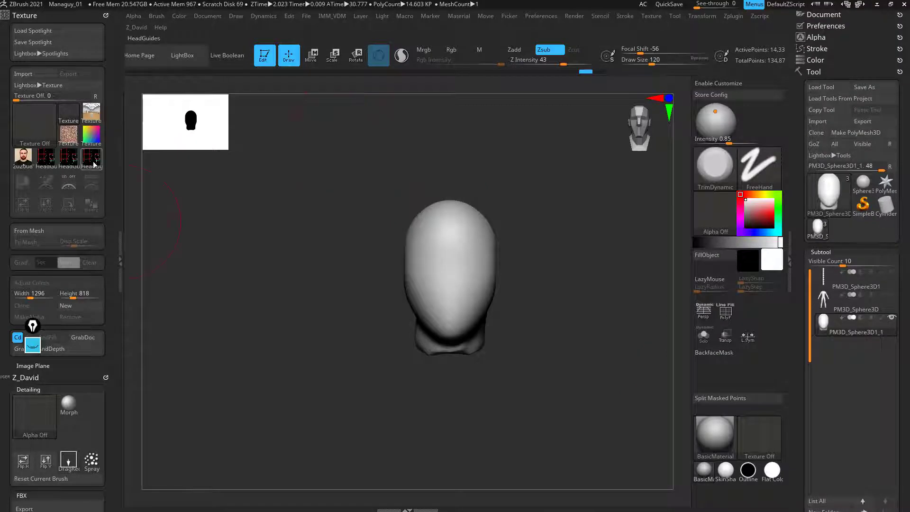
mouse_move(95, 162)
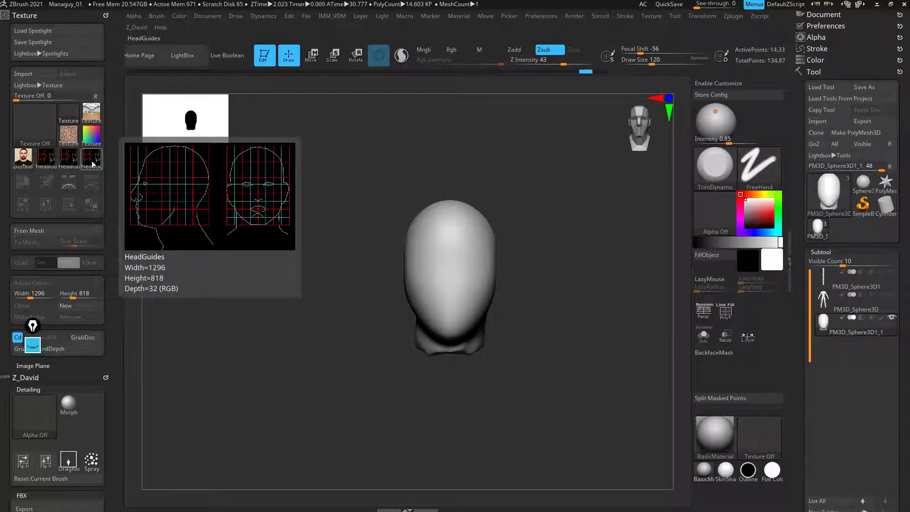
click(93, 162)
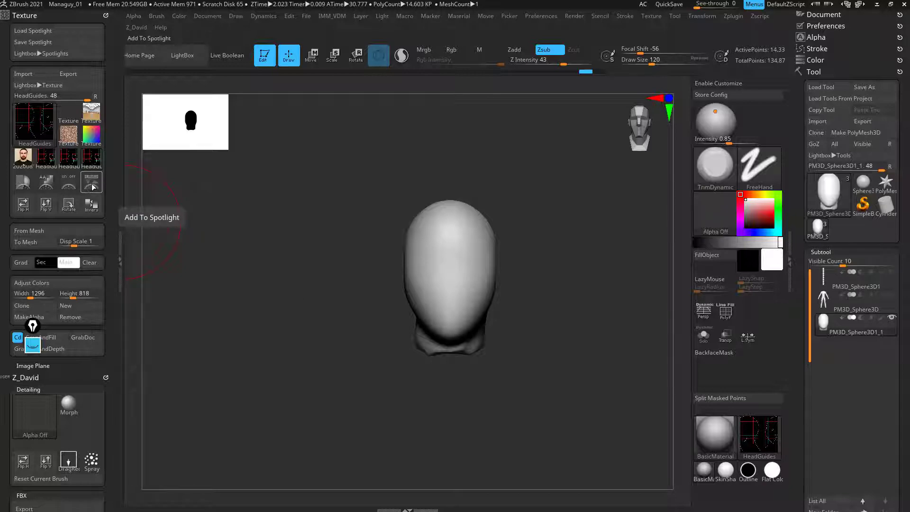
click(94, 187)
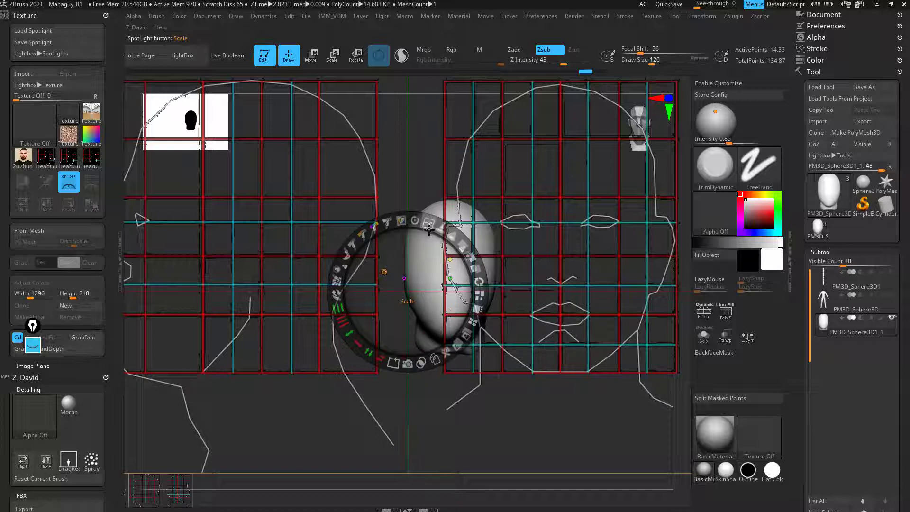
Step: Scale the HeadGuides image to fit the canvas, centre it over the head, and leave Spotlight editing with the overlay showing
click(419, 216)
drag(429, 222, 439, 313)
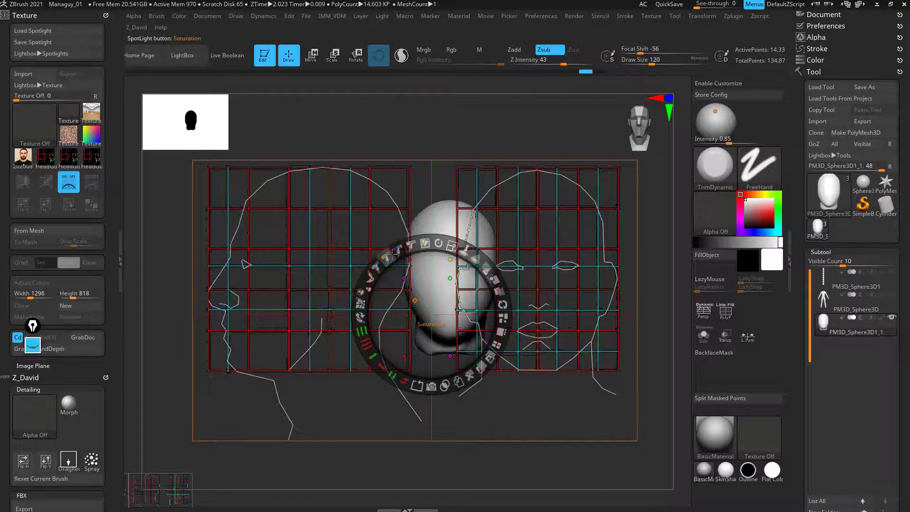
click(119, 257)
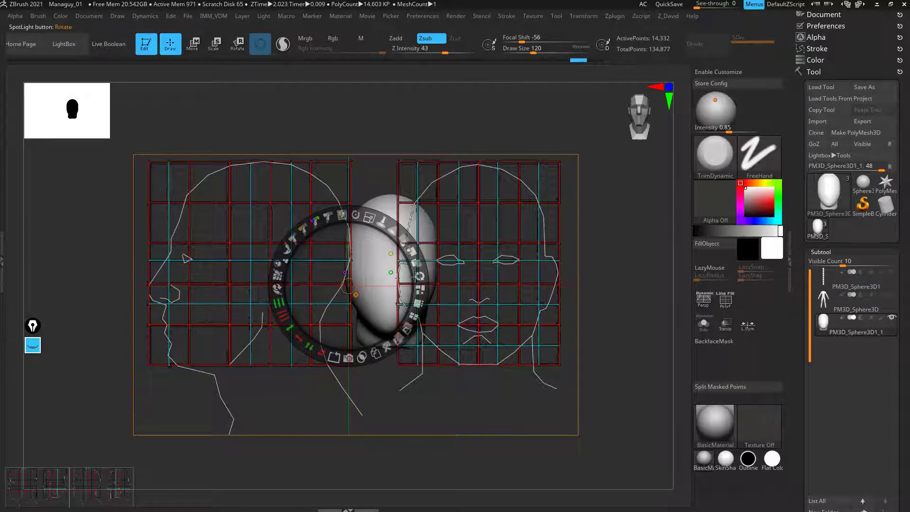
drag(382, 219, 385, 221)
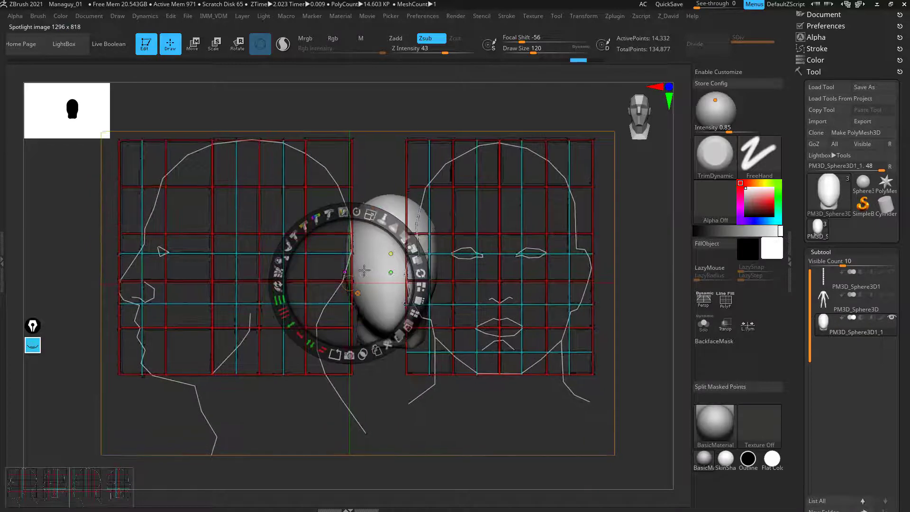
drag(357, 280, 365, 266)
key(z)
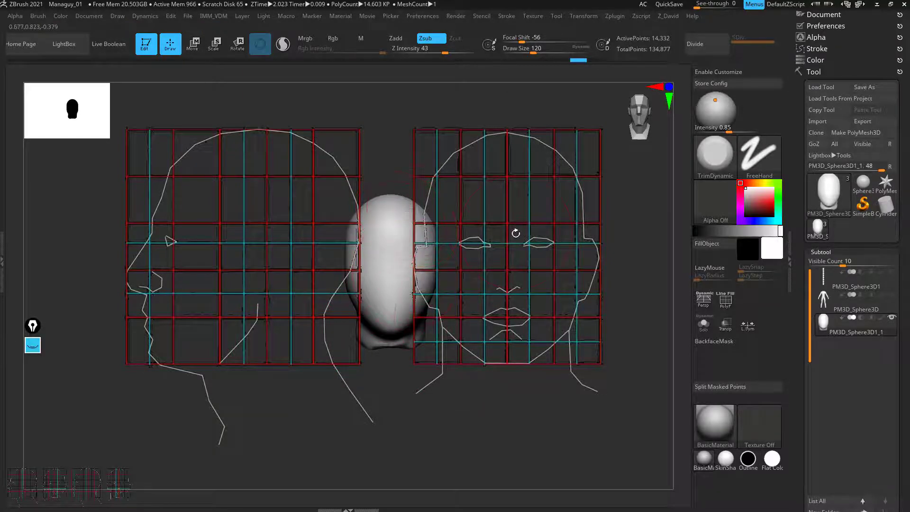
Step: Dock the Document palette in the side tray and bring its ZAppLink Properties into view
drag(386, 361, 453, 303)
drag(356, 421, 358, 369)
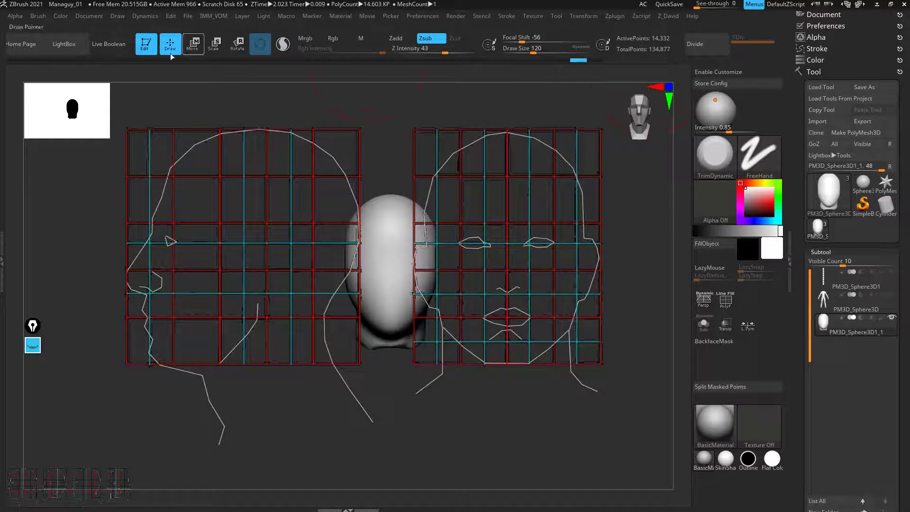
click(91, 17)
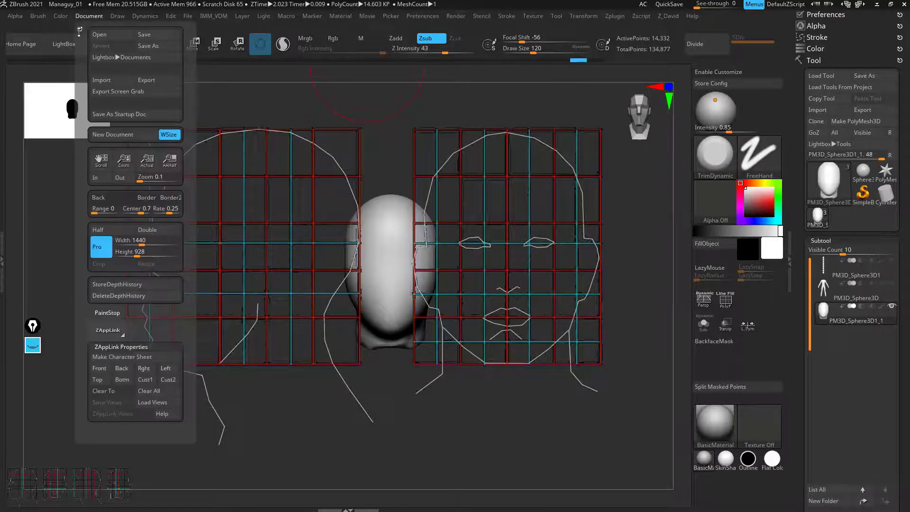
click(81, 26)
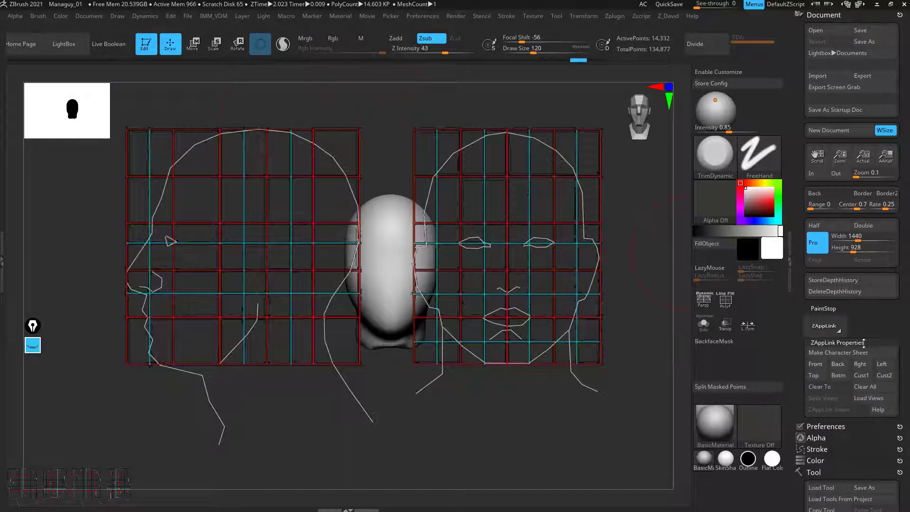
drag(860, 334, 859, 310)
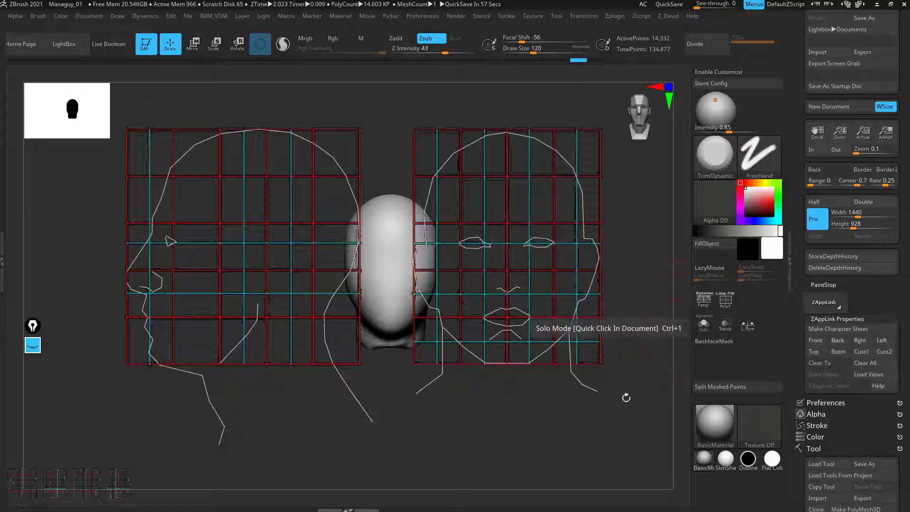
Step: Fit the head's front view to the front-face guide outline and store it as the ZAppLink Front view
alt+drag(588, 433, 644, 413)
alt+drag(579, 441, 613, 432)
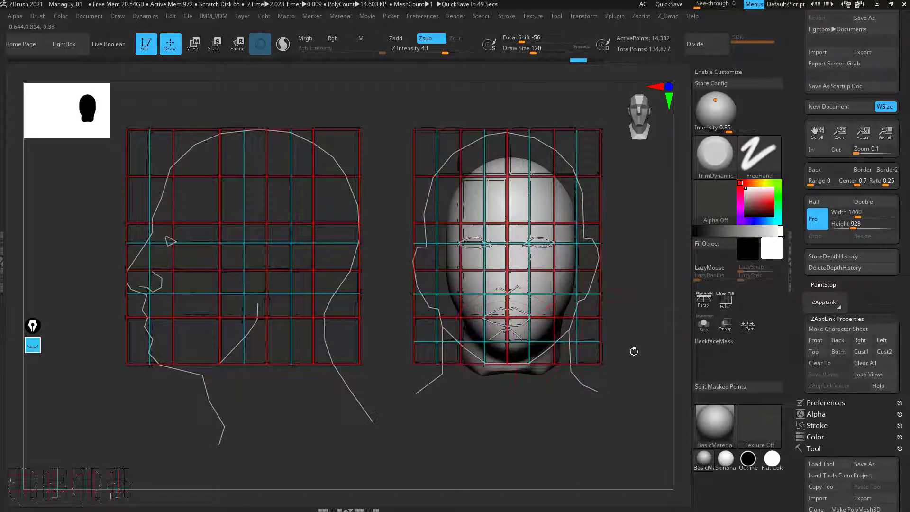
mouse_move(635, 351)
alt+mouse_down()
mouse_move(631, 368)
mouse_move(646, 338)
alt+mouse_up()
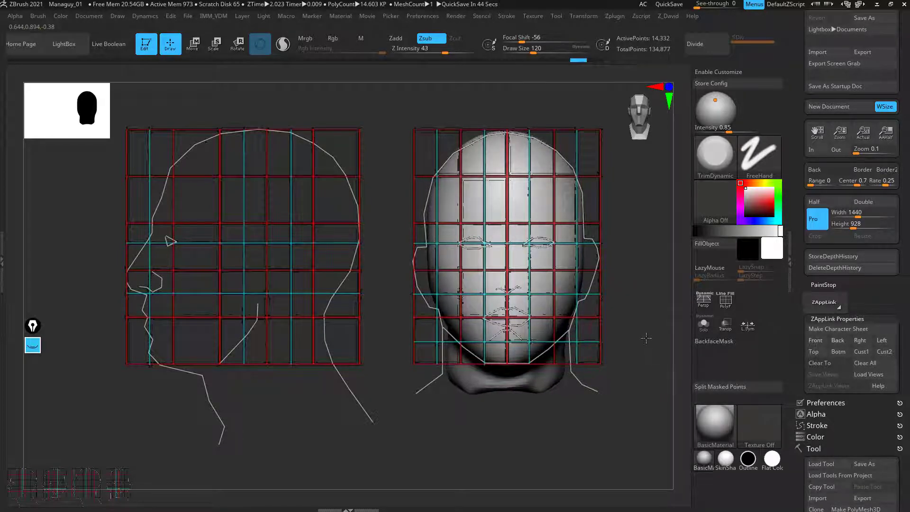
click(816, 342)
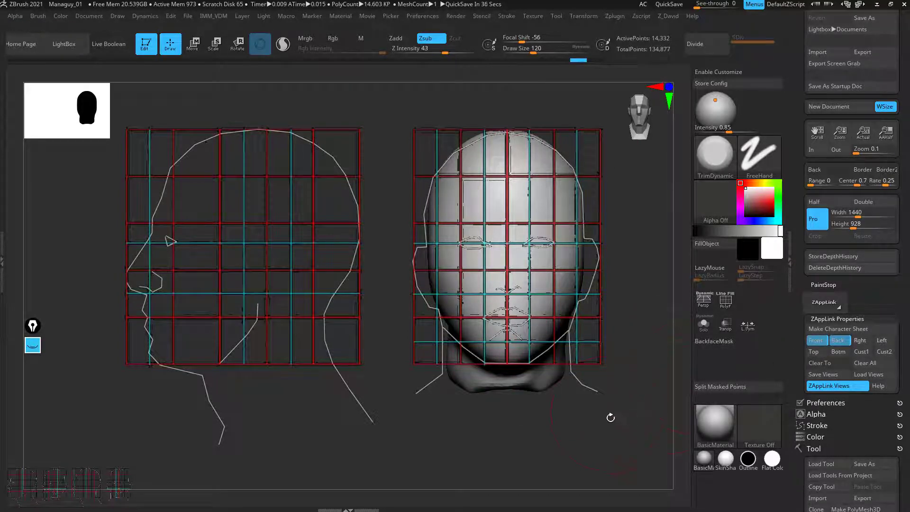
Step: Check the stored Front view by turning and shifting the head away from the guide and recalling it
drag(610, 417, 535, 457)
click(819, 342)
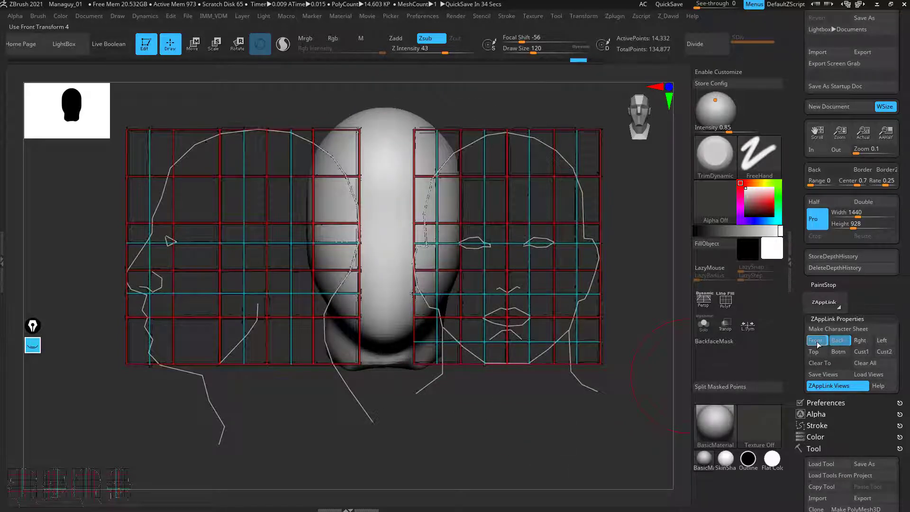
click(818, 345)
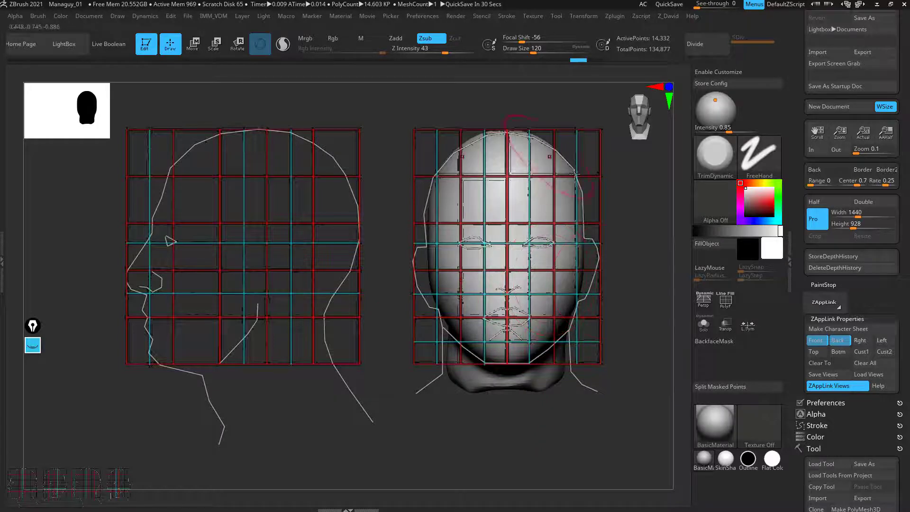
shift+drag(632, 299, 475, 309)
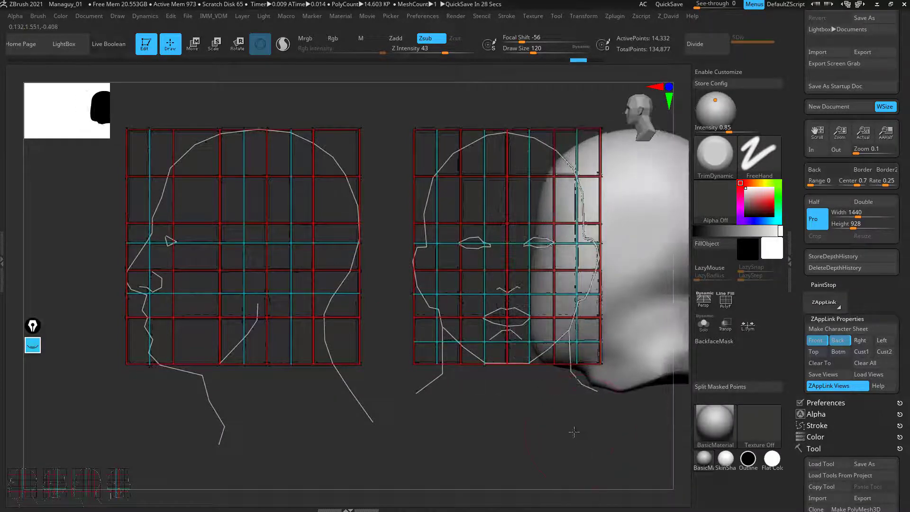
click(811, 341)
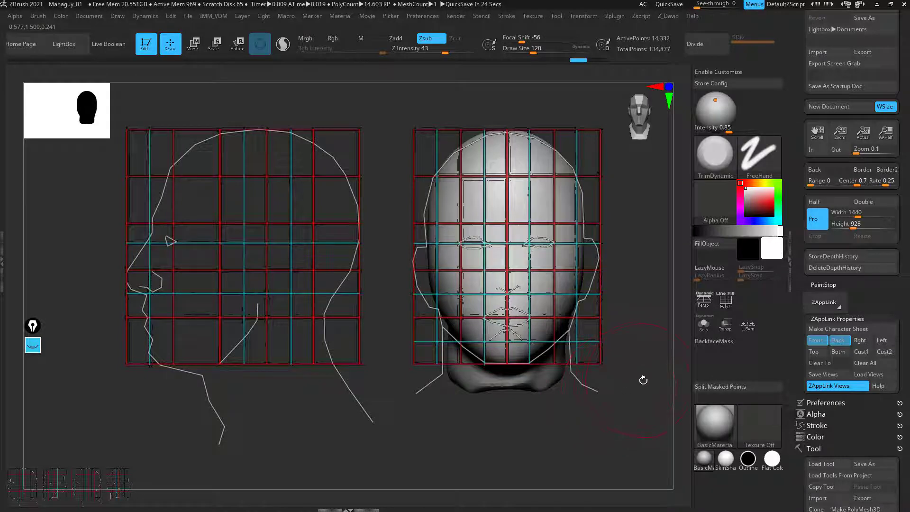
Step: Fit the head's profile to the side guide outline, store it as the ZAppLink Left view, and recall the Front view
drag(643, 380, 609, 386)
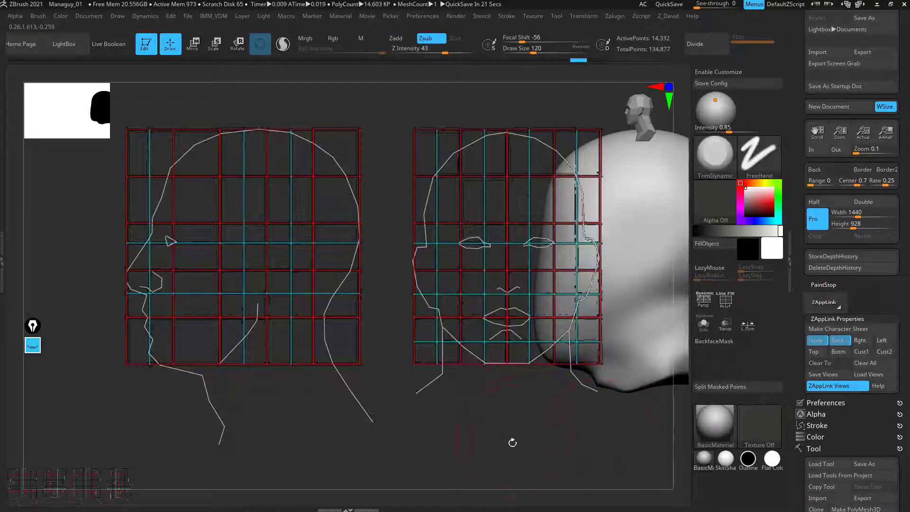
mouse_move(532, 433)
mouse_down()
mouse_move(167, 449)
mouse_move(165, 437)
mouse_move(322, 370)
mouse_move(284, 341)
mouse_move(302, 331)
mouse_move(165, 342)
mouse_move(152, 354)
mouse_up()
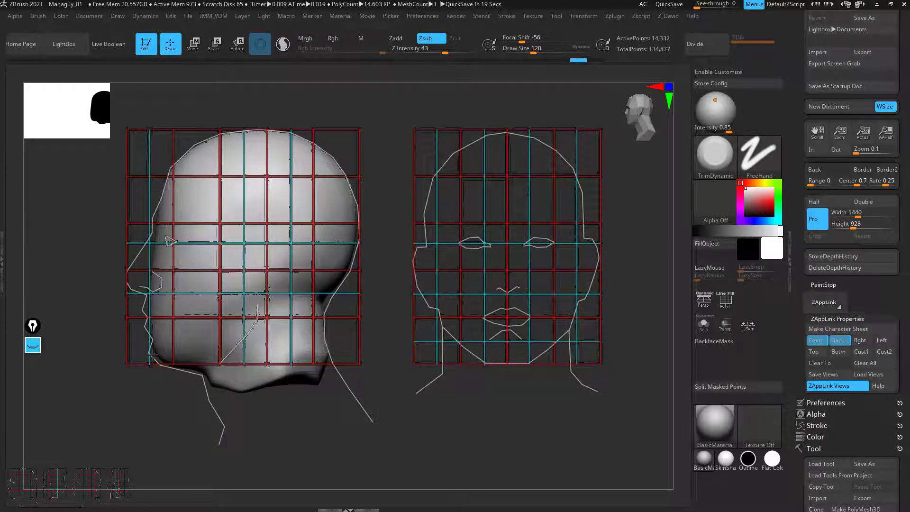
key(shift)
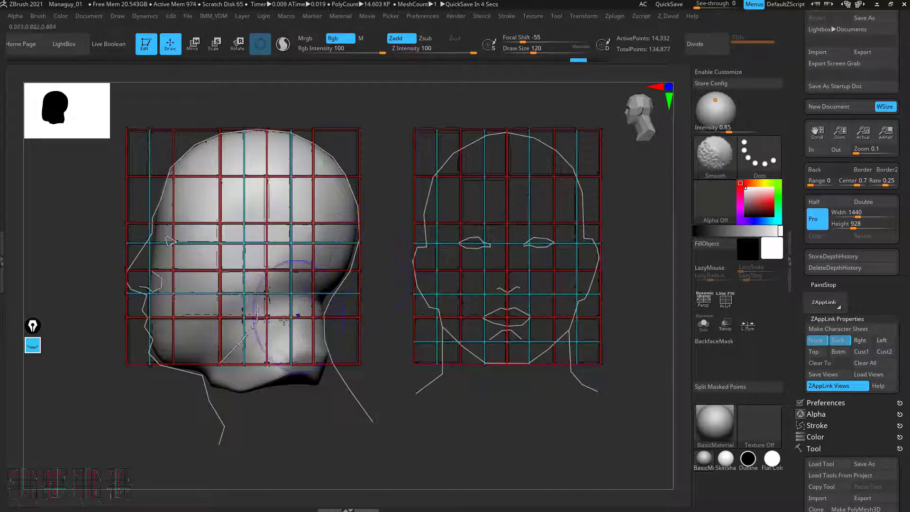
click(878, 352)
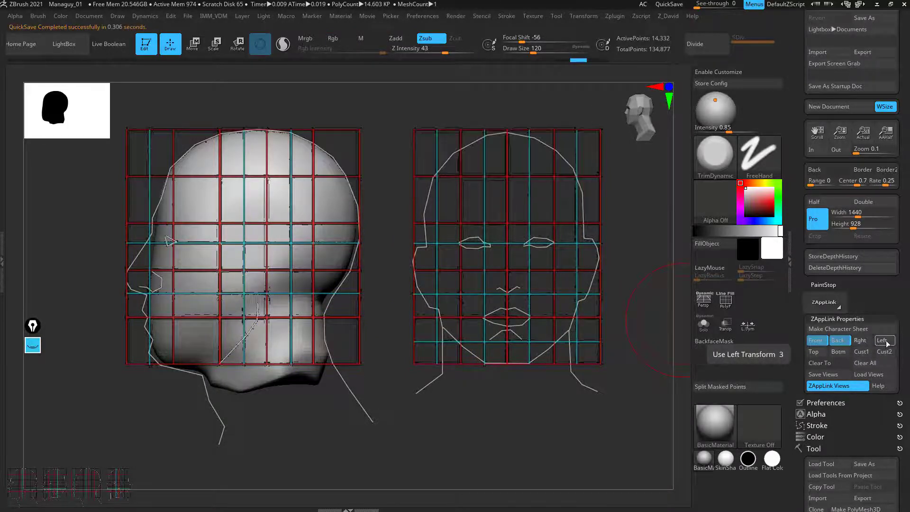
click(884, 342)
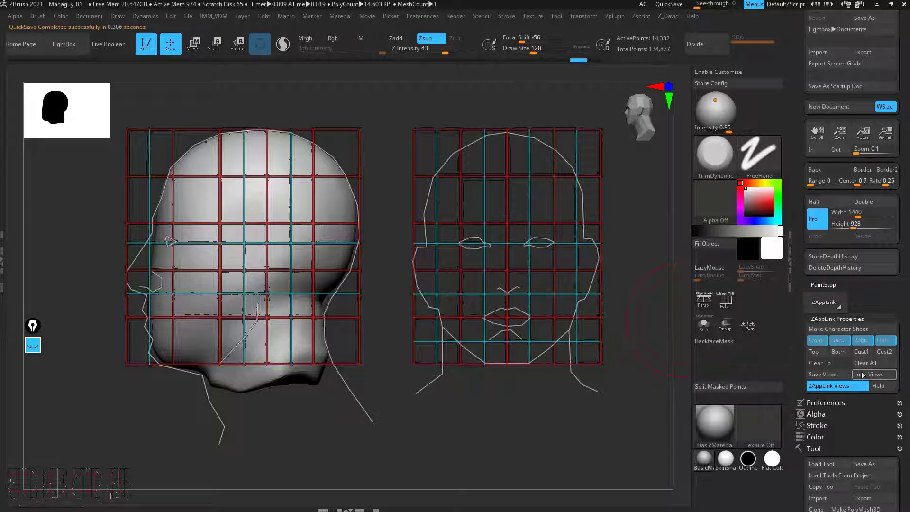
drag(546, 409, 596, 412)
click(816, 341)
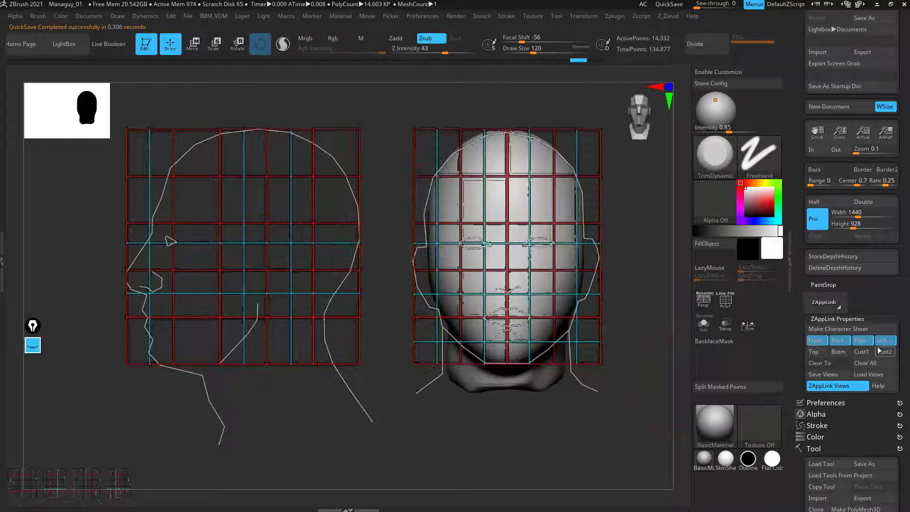
Step: Recall the stored Left view, and try to start a custom hotkey assignment for the ZAppLink Front view
click(882, 341)
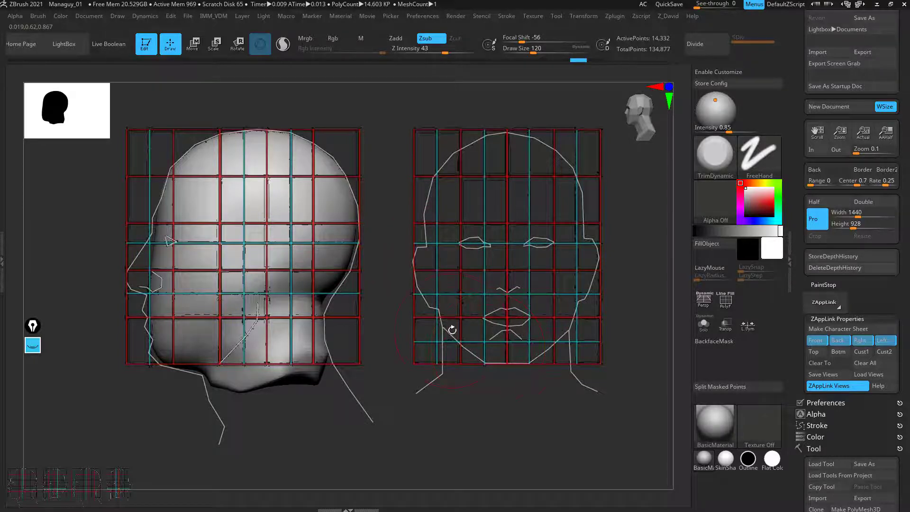
key(ctrl)
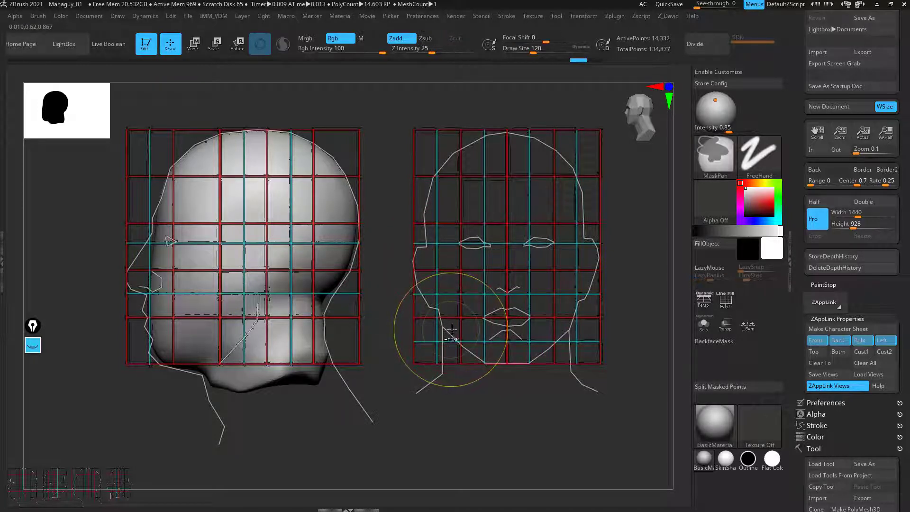
ctrl+alt+click(815, 344)
key(Escape)
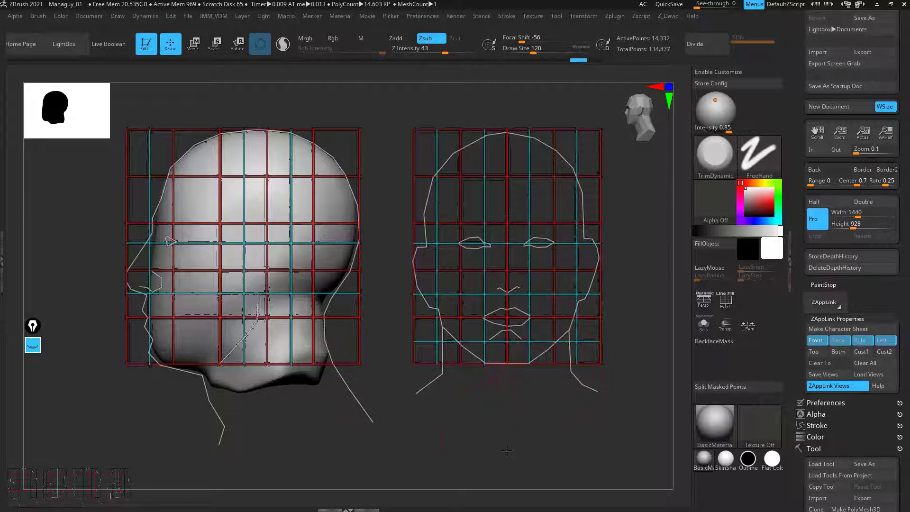
Step: Shift the head away from the guides and check that the stored views can be recalled
alt+drag(507, 451, 561, 456)
key(1)
key(2)
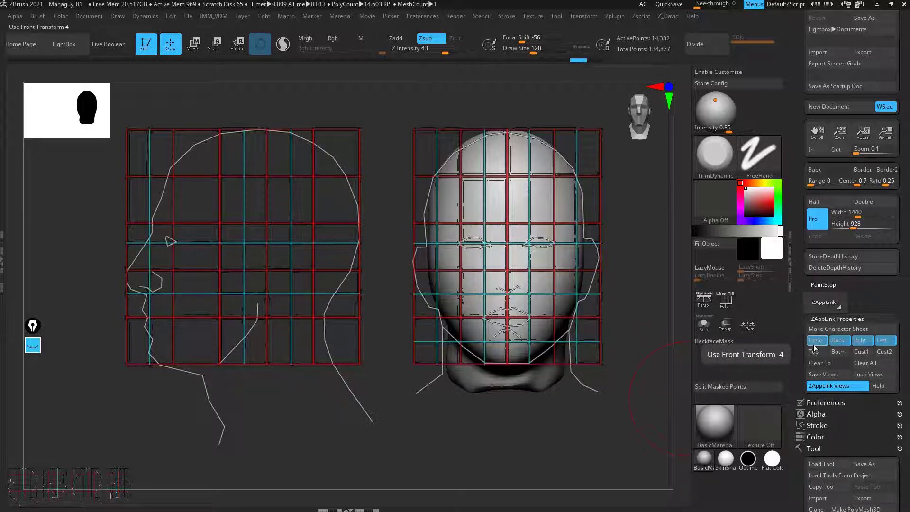
key(ctrl)
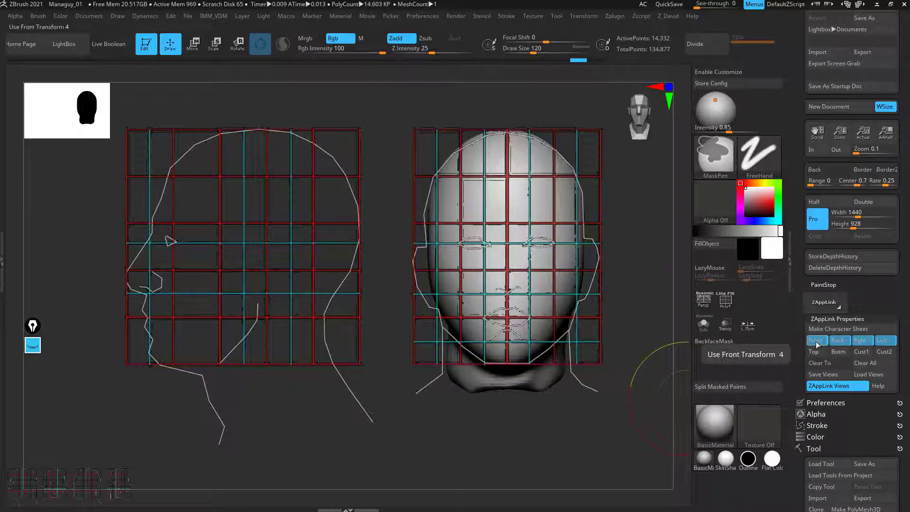
ctrl+alt+click(816, 344)
ctrl+alt+click(640, 373)
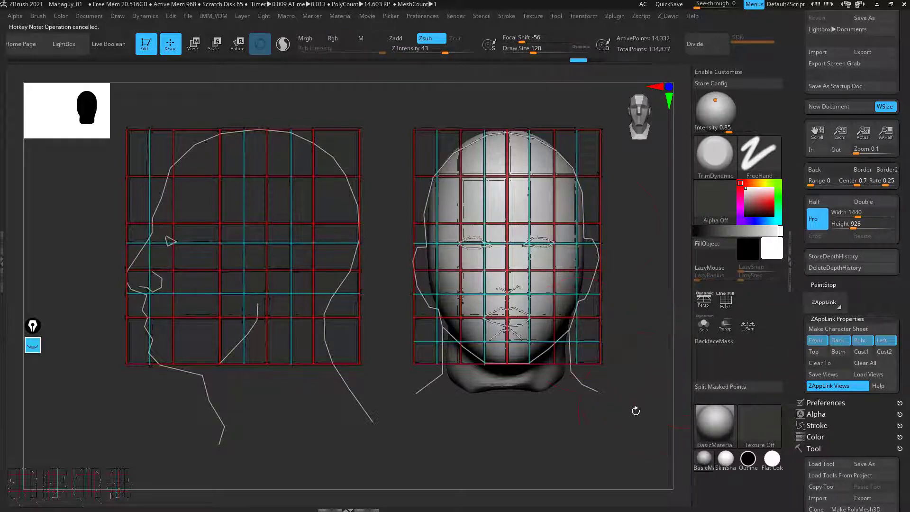
Step: Collapse the Document palette in the side tray to bring the Tool palette and its Subtool list into view
drag(635, 429, 601, 376)
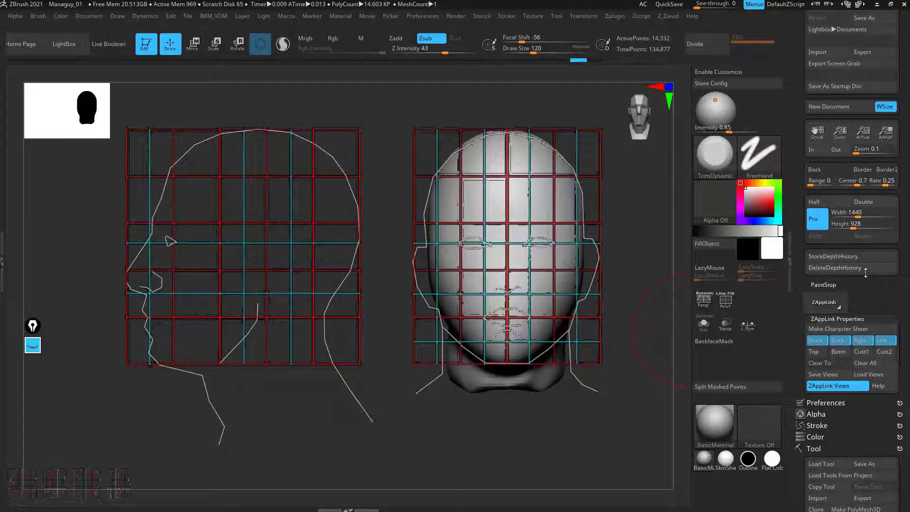
drag(902, 191, 900, 216)
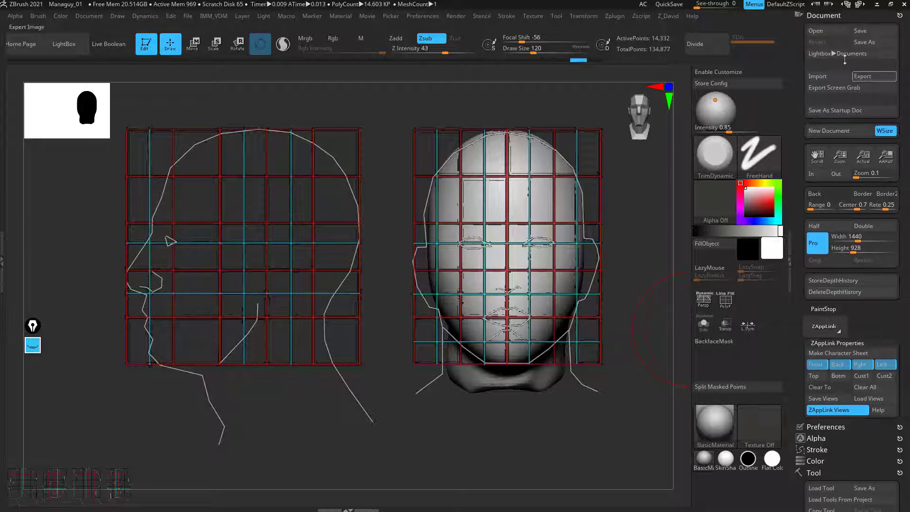
click(813, 15)
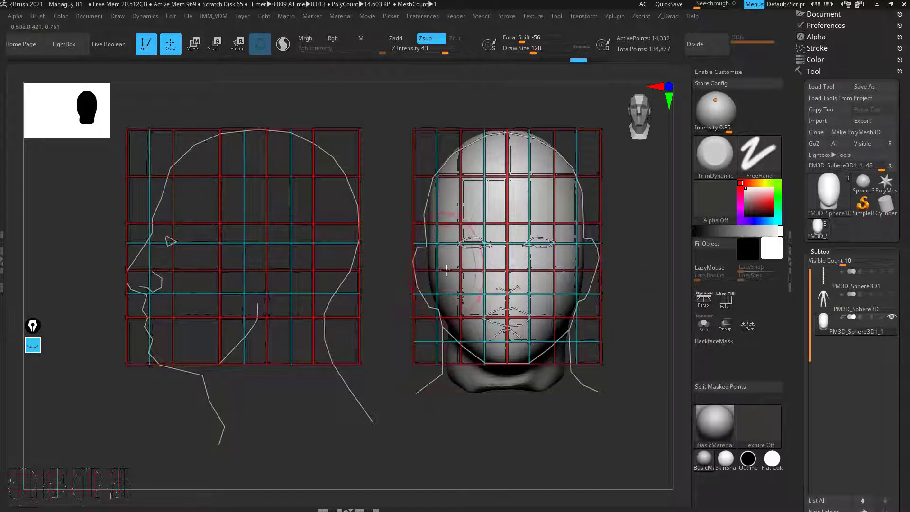
Step: Bring the head's profile onto the side guide and set up the Move brush with a Draw Size of 280
shift+drag(370, 297, 376, 295)
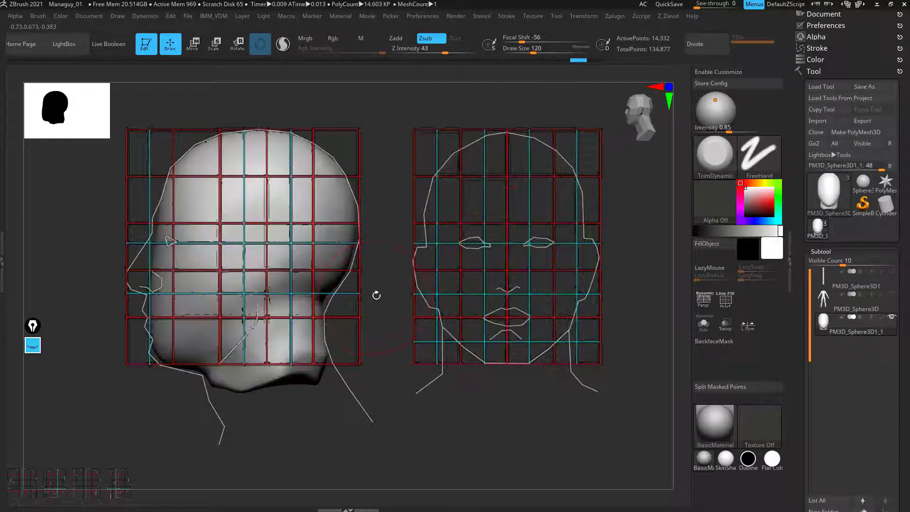
key(b)
key(m)
key(v)
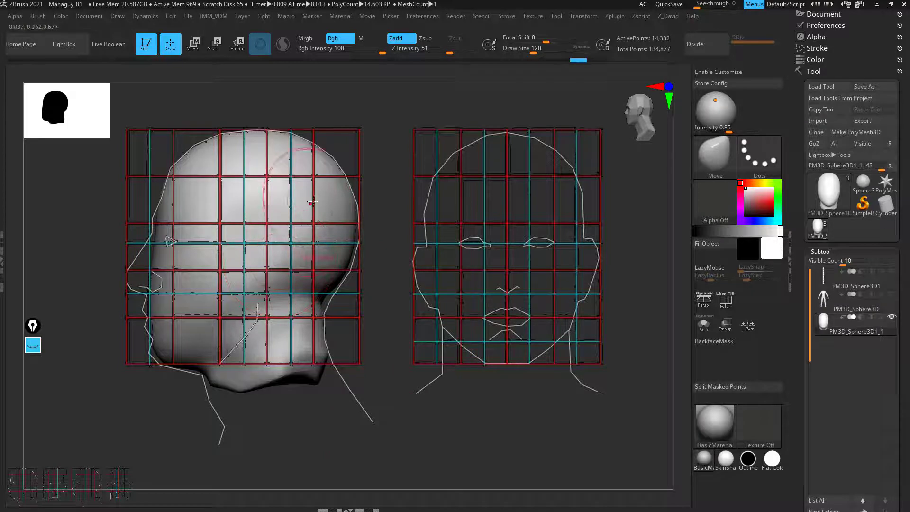
key(bracketright)
key(])
key(])
key(])
key(])
key(])
key(])
key(])
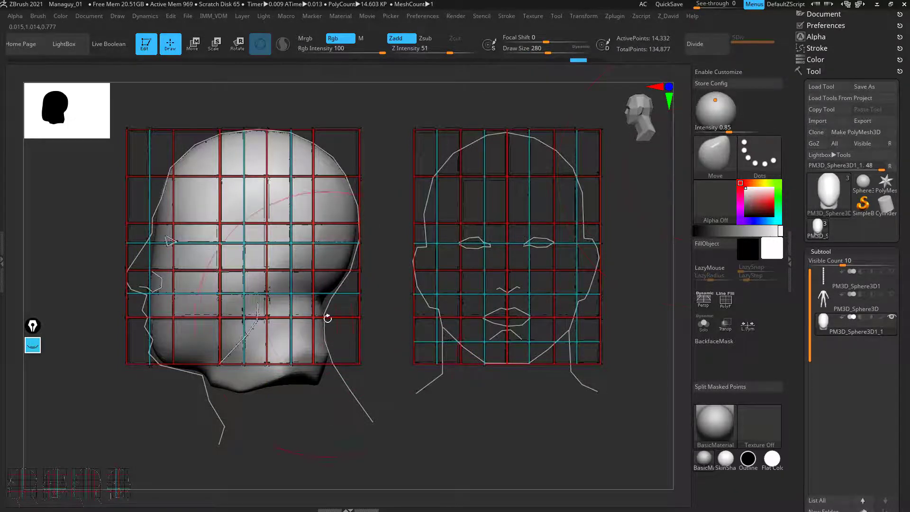
Step: Pull the nape, the underside of the neck and the brow toward the side guide outline with the Move brush
key(bracketleft)
drag(322, 302, 327, 308)
drag(248, 392, 245, 402)
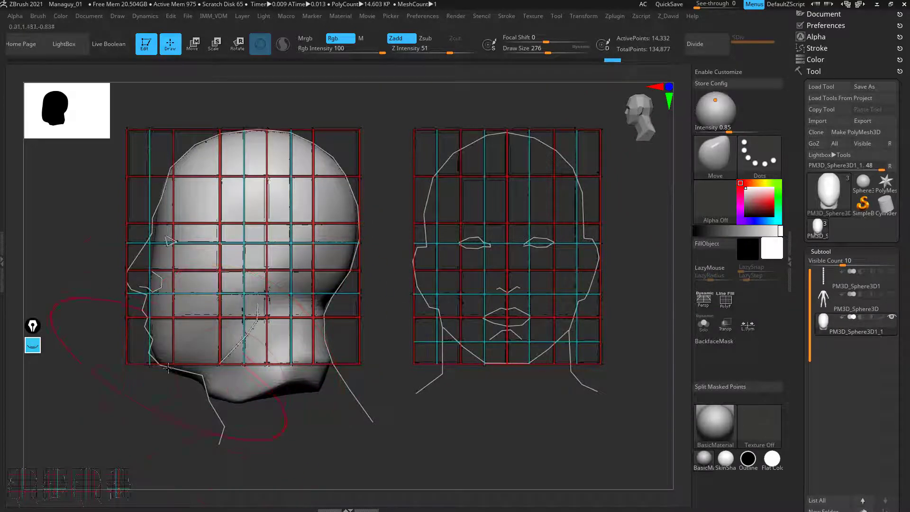
drag(163, 247, 161, 247)
key(bracketleft)
key(bracketleft)
key(bracketleft)
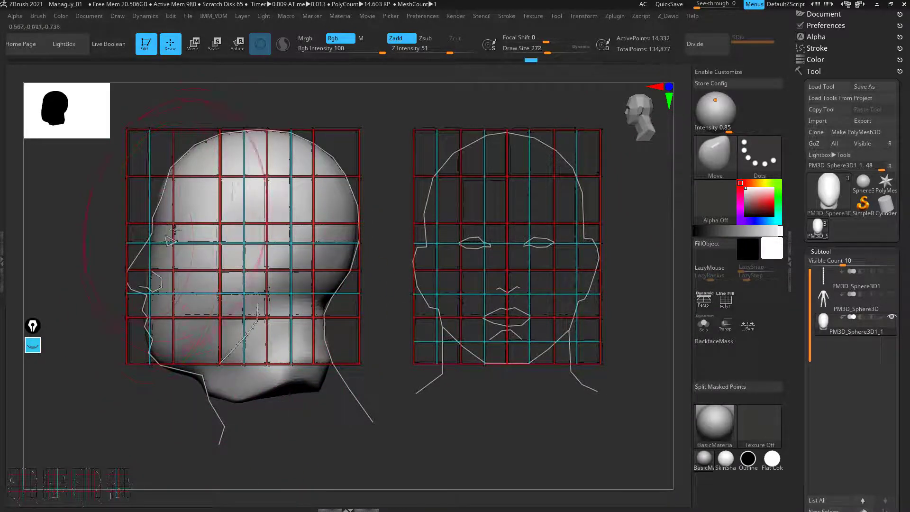
key(bracketleft)
key(bracketleft)
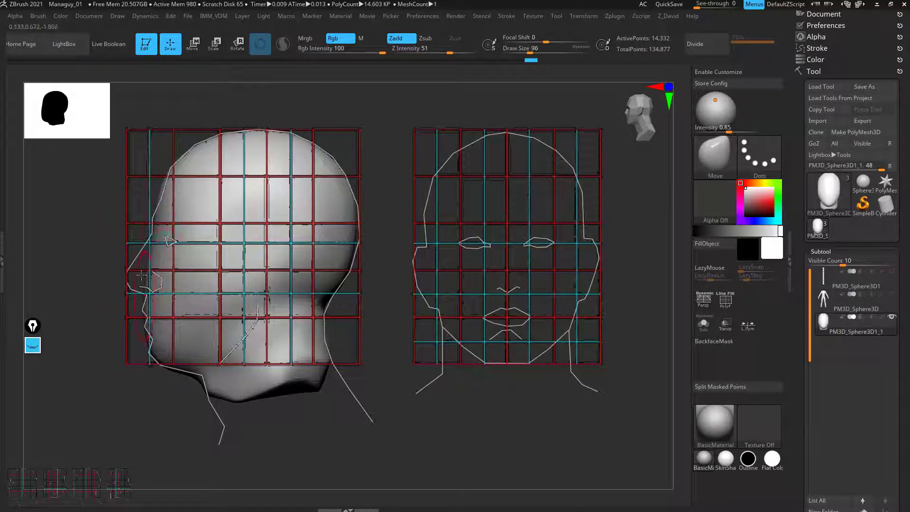
key(bracketright)
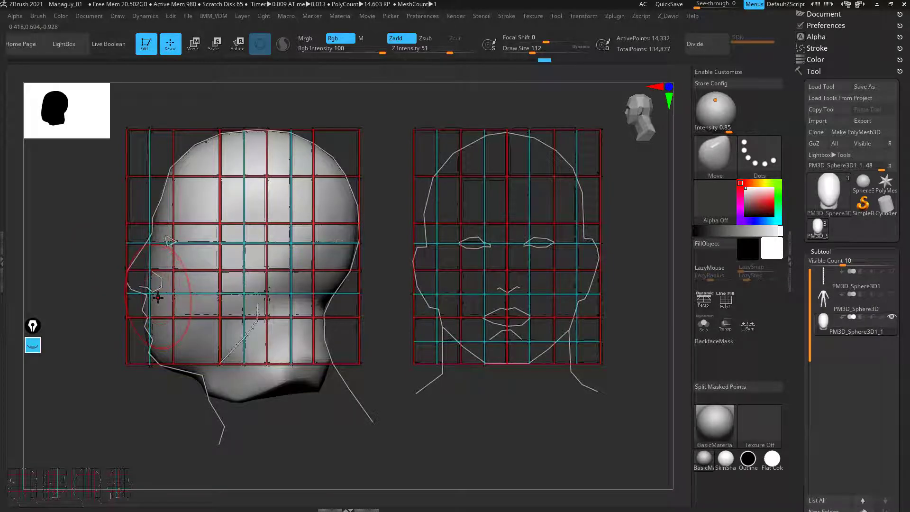
Step: Return to the front view and nudge the side of the head outward toward the guide with Move at Draw Size 220
key(Right)
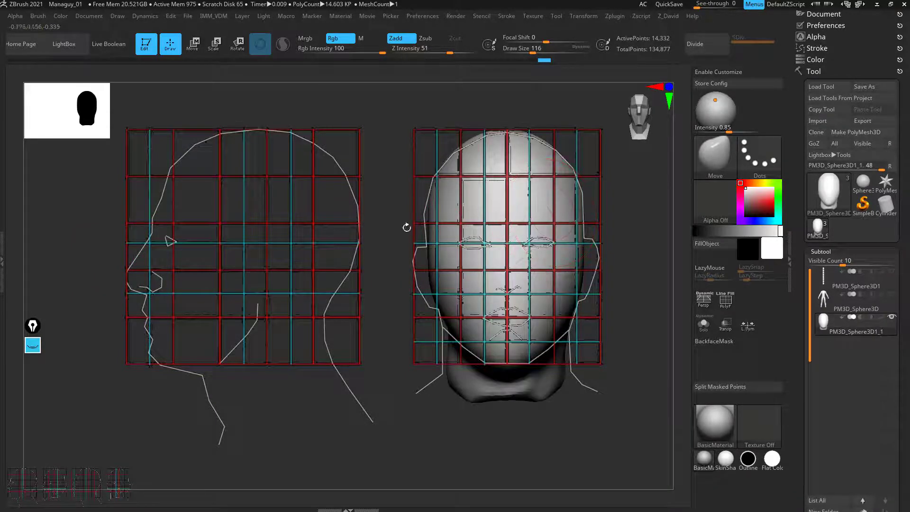
key(])
key(])
key(])
key(])
drag(433, 228, 429, 230)
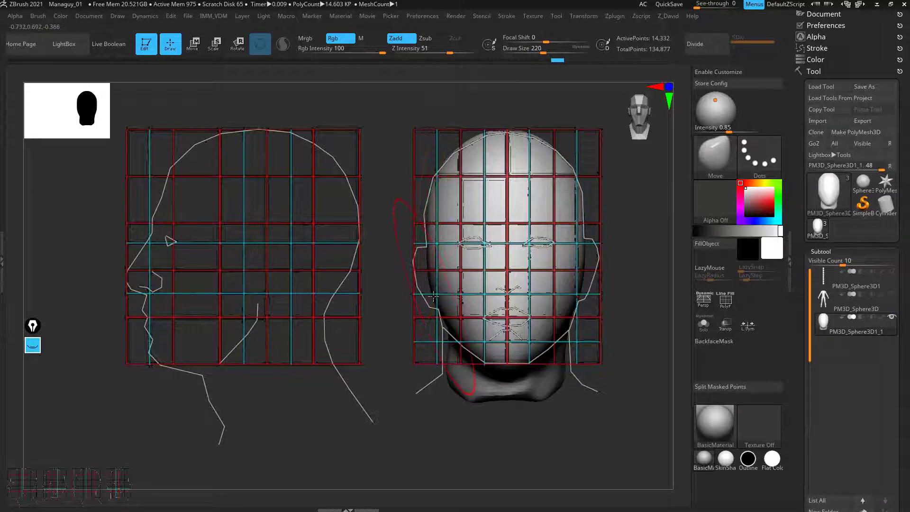
Step: Adjust the sides of the neck below the jaw against the front guide with the Move brush at Draw Size 176
key([)
key([)
key([)
key([)
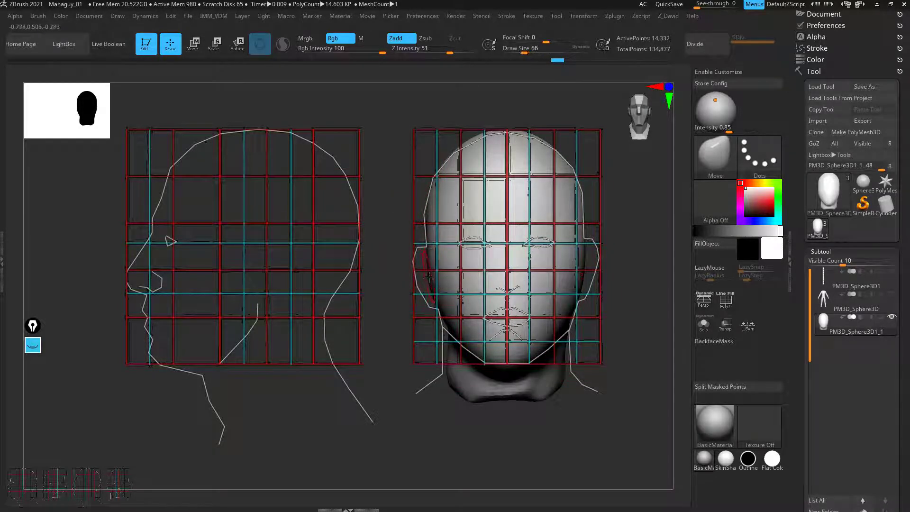
key(bracketright)
key(bracketright)
key(bracketright)
key(bracketright)
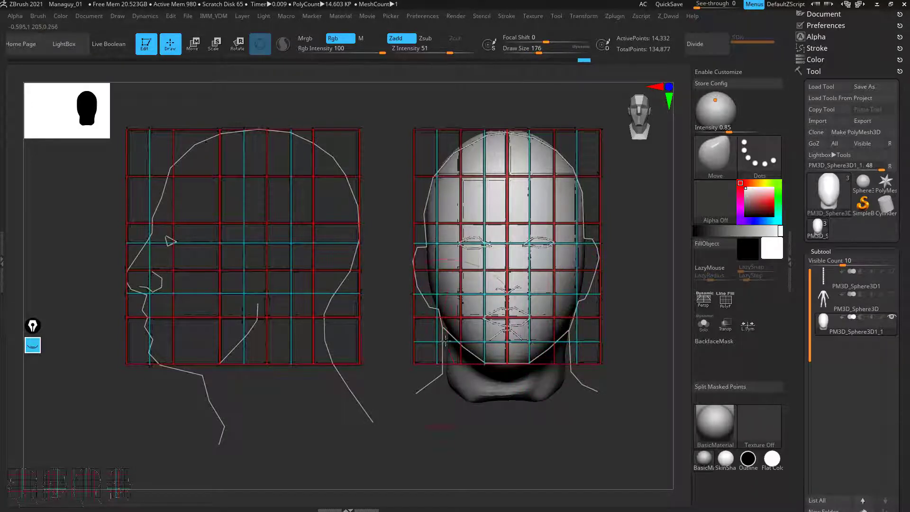
drag(443, 331, 448, 337)
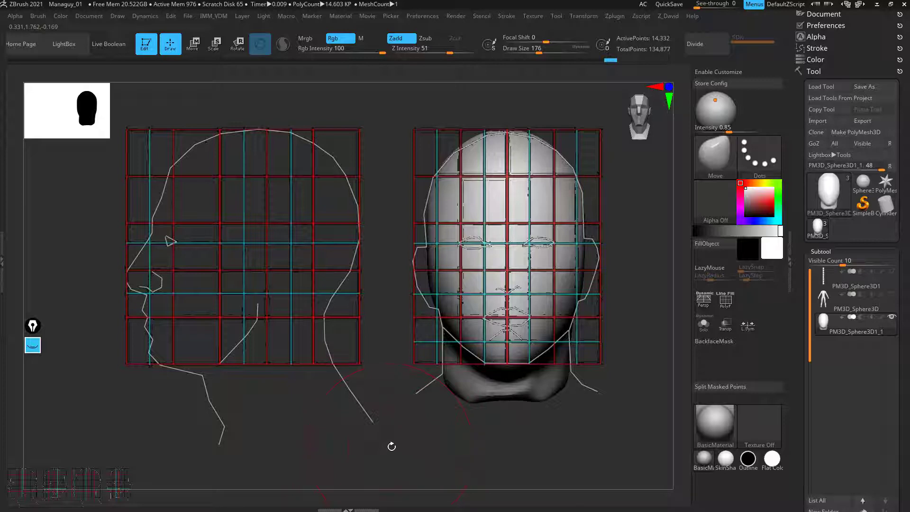
Step: Examine the head's overall form from three-quarter and top views
drag(390, 446, 508, 313)
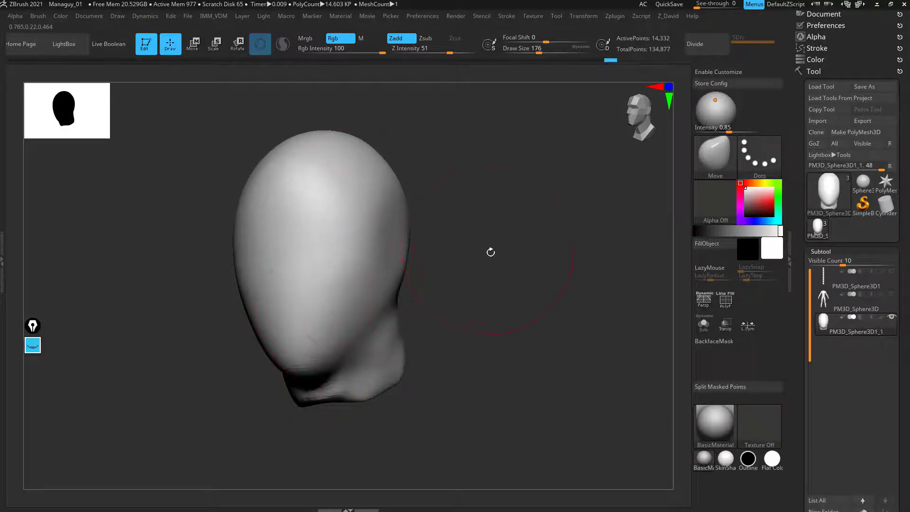
mouse_move(490, 252)
mouse_down()
mouse_move(498, 240)
mouse_move(473, 305)
mouse_move(498, 270)
mouse_move(492, 346)
mouse_move(422, 366)
mouse_up()
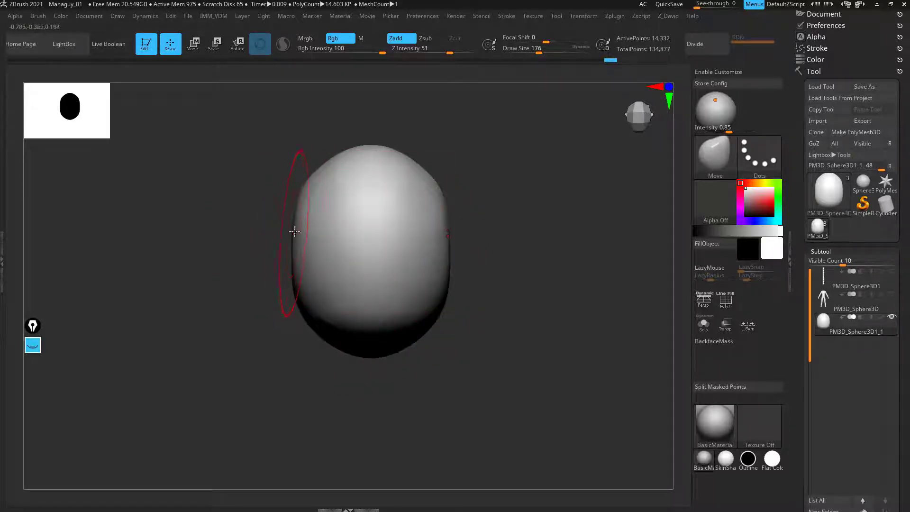
mouse_move(512, 233)
mouse_down()
mouse_move(483, 154)
mouse_move(506, 174)
mouse_up()
alt+drag(506, 174, 528, 306)
key(b)
key(c)
key(l)
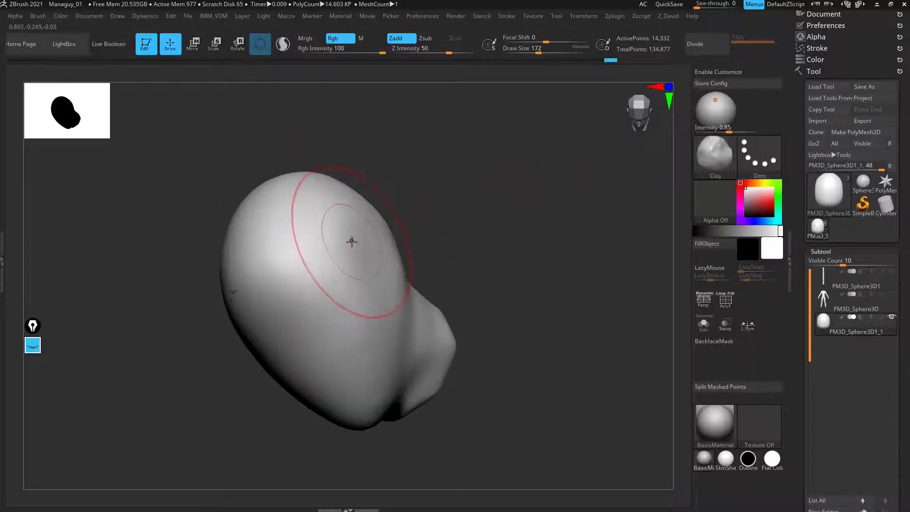
key(b)
key(d)
key(s)
click(352, 243)
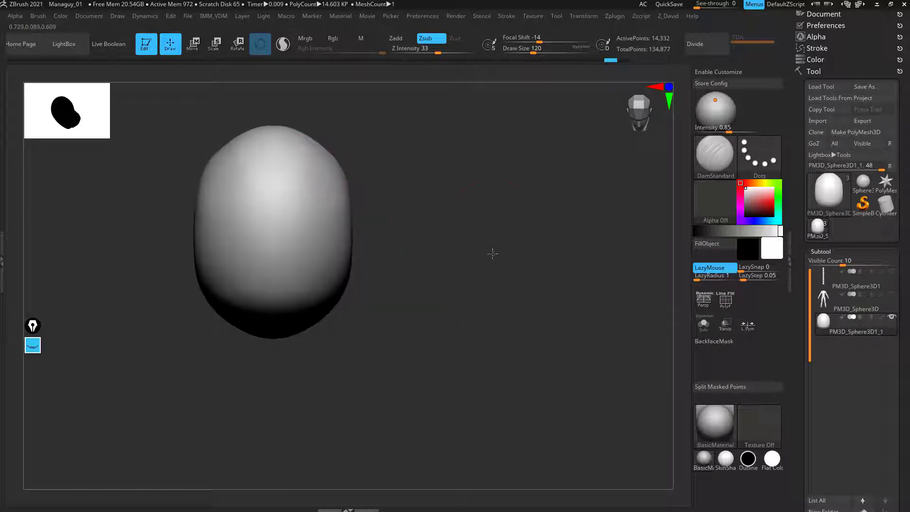
Step: Narrow the front corners of the skull in the top view with the Move brush at Draw Size 228
alt+drag(479, 235, 525, 261)
key(b)
key(m)
key(v)
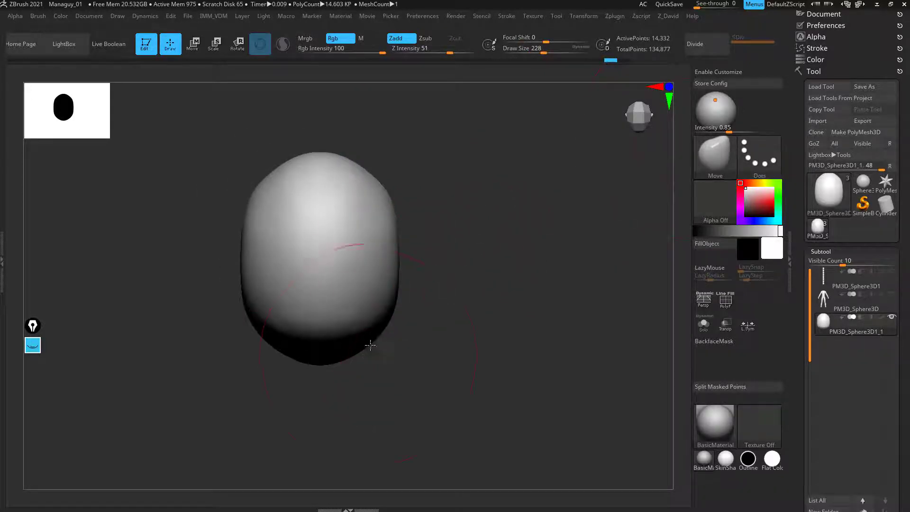
drag(387, 318, 378, 318)
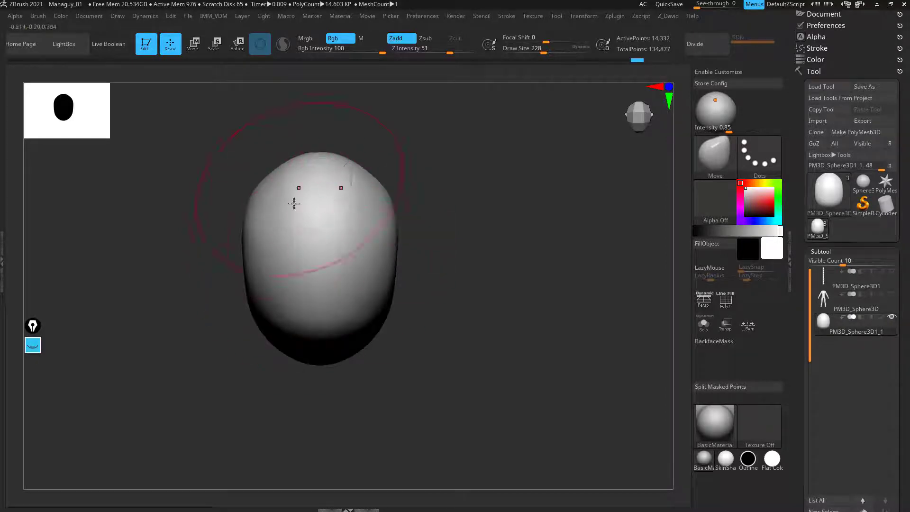
Step: Push in the sides and rear corners of the skull in the top view with the Move brush at Draw Size 148
key(bracketleft)
key(bracketleft)
key(bracketleft)
key(bracketleft)
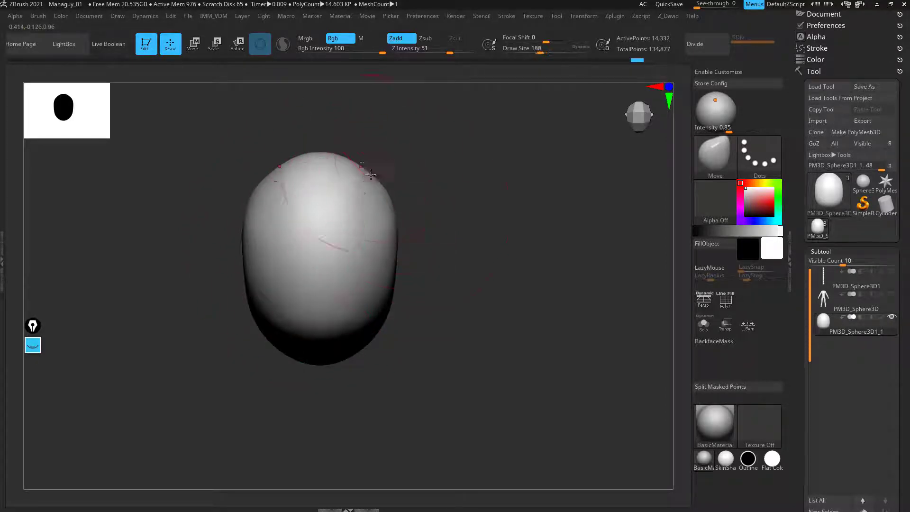
key(bracketleft)
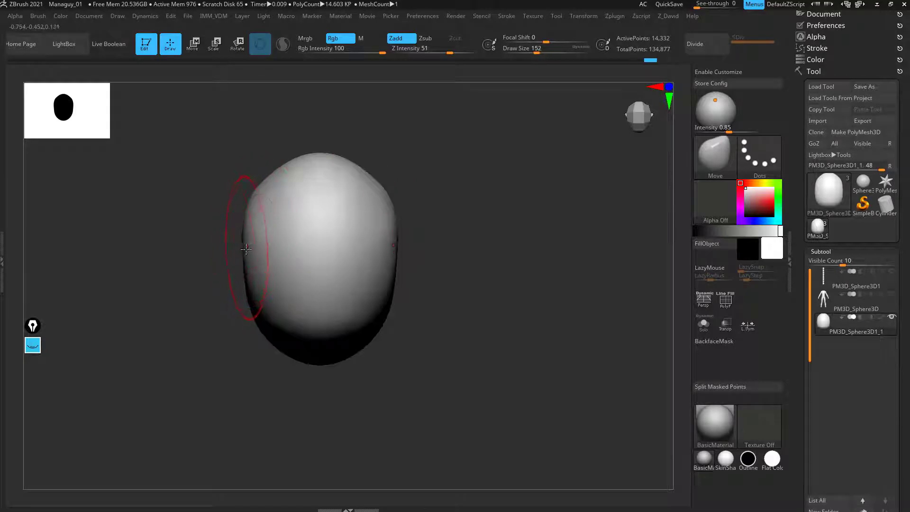
key(bracketleft)
drag(245, 250, 250, 250)
drag(251, 202, 254, 199)
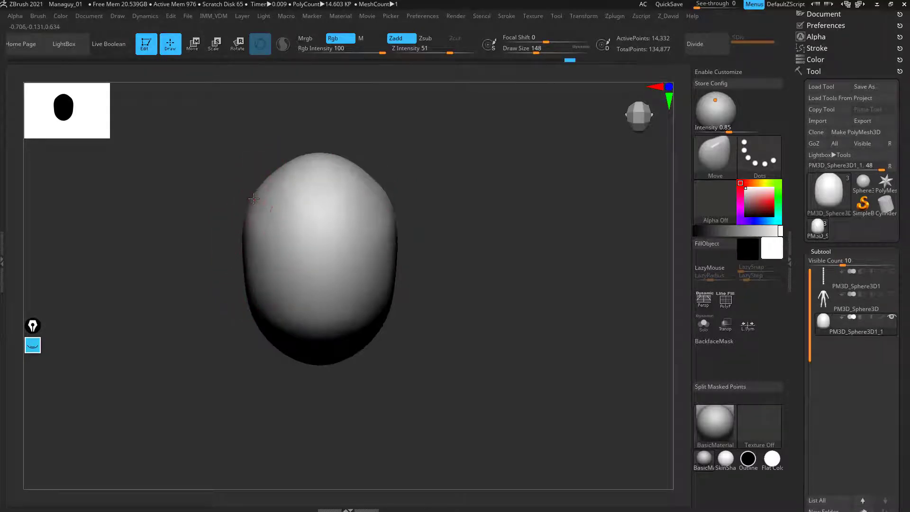
Step: Refine the head's form from the top, underside and three-quarter views with the Move brush at Draw Size 220
drag(456, 304, 396, 169)
key(bracketright)
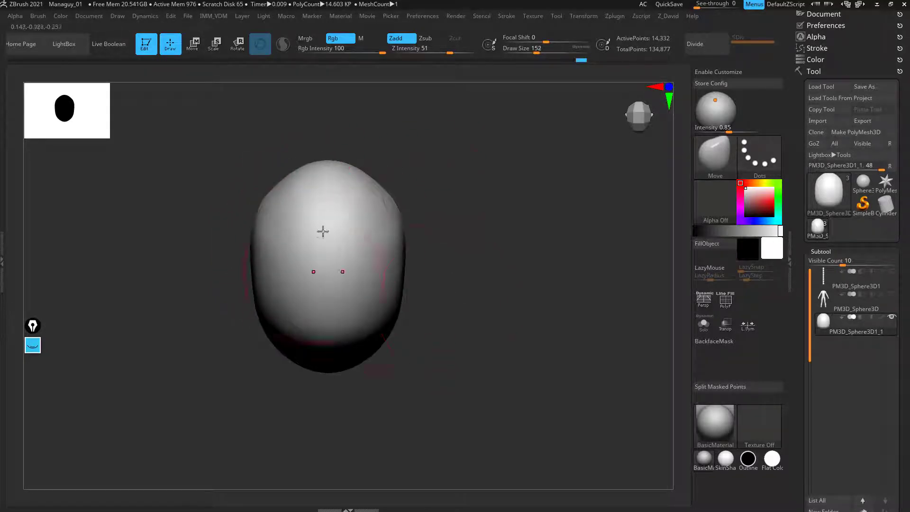
key(bracketright)
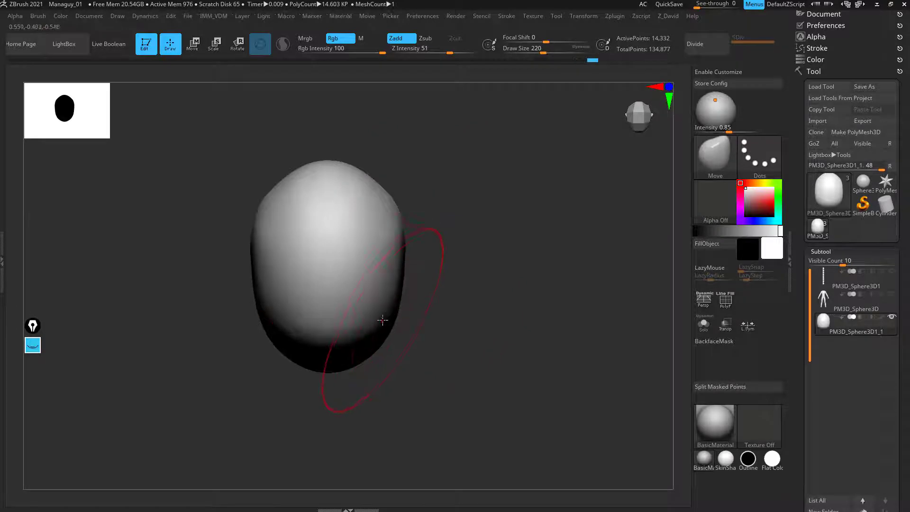
drag(477, 387, 479, 250)
drag(468, 349, 322, 318)
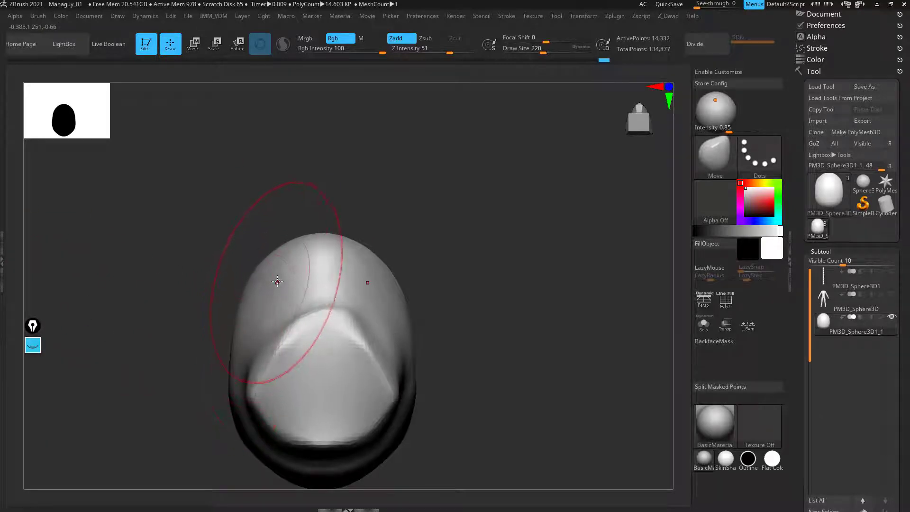
mouse_move(468, 279)
mouse_down()
mouse_move(446, 315)
mouse_move(390, 272)
mouse_move(379, 281)
mouse_move(421, 339)
mouse_move(416, 286)
mouse_move(480, 353)
mouse_move(494, 321)
mouse_move(514, 327)
mouse_move(487, 315)
mouse_move(514, 204)
mouse_up()
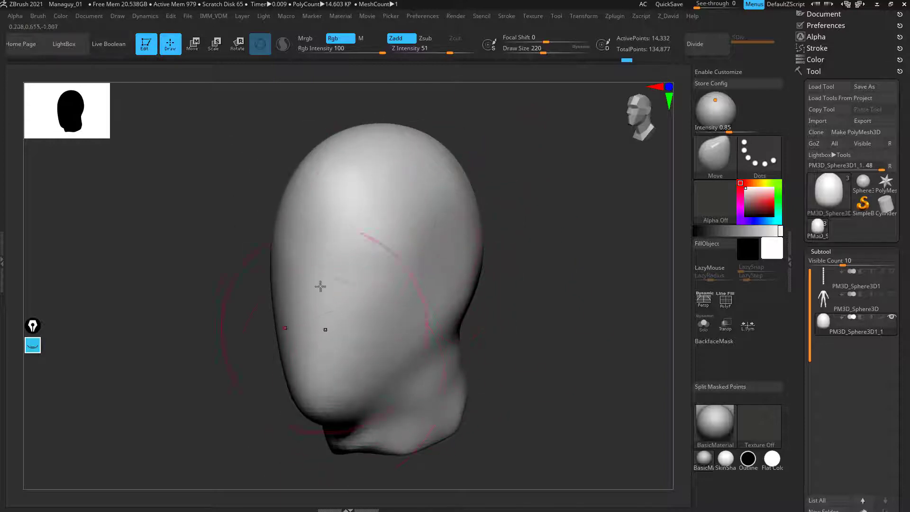
mouse_move(260, 358)
mouse_down()
mouse_move(240, 371)
mouse_move(459, 147)
mouse_up()
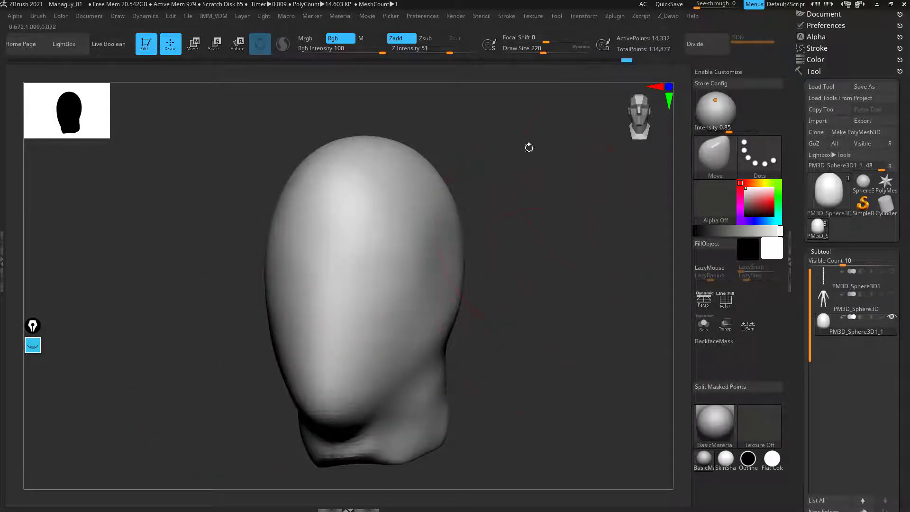
Step: Carve the eye lines over the front-view head guide with the DamStandard brush at Draw Size 44
mouse_move(488, 319)
mouse_down()
mouse_move(538, 307)
mouse_move(520, 368)
mouse_move(528, 370)
mouse_move(522, 303)
mouse_up()
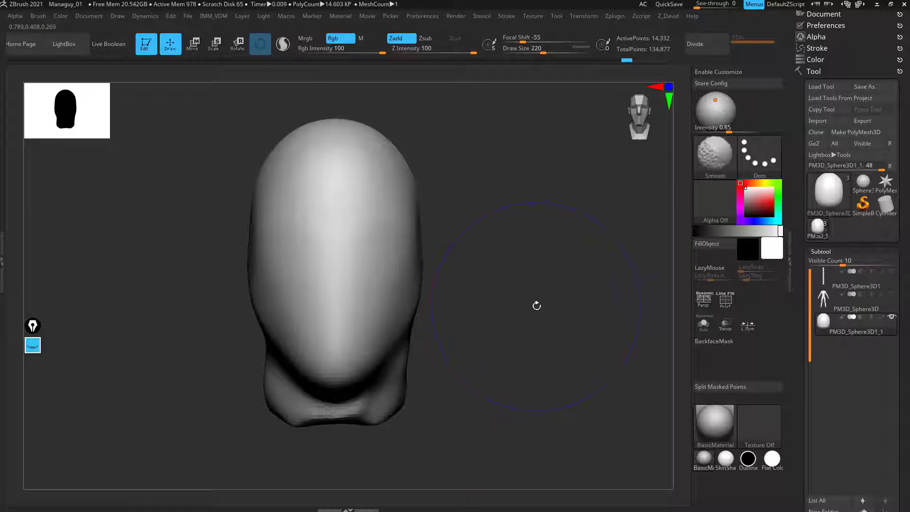
key(shift+z)
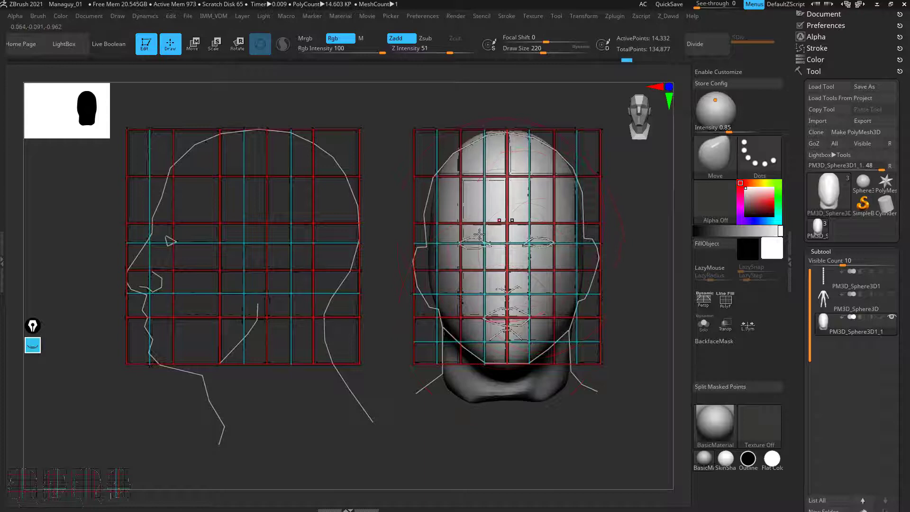
key(b)
key(d)
key(s)
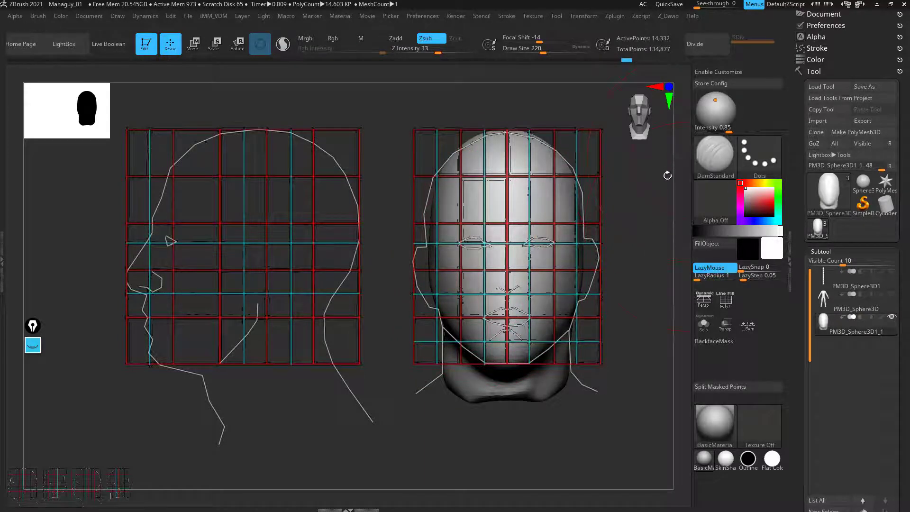
key(bracketleft)
key(bracketleft)
key(bracketleft)
key(bracketleft)
key(bracketleft)
key(bracketleft)
key(bracketleft)
key(bracketleft)
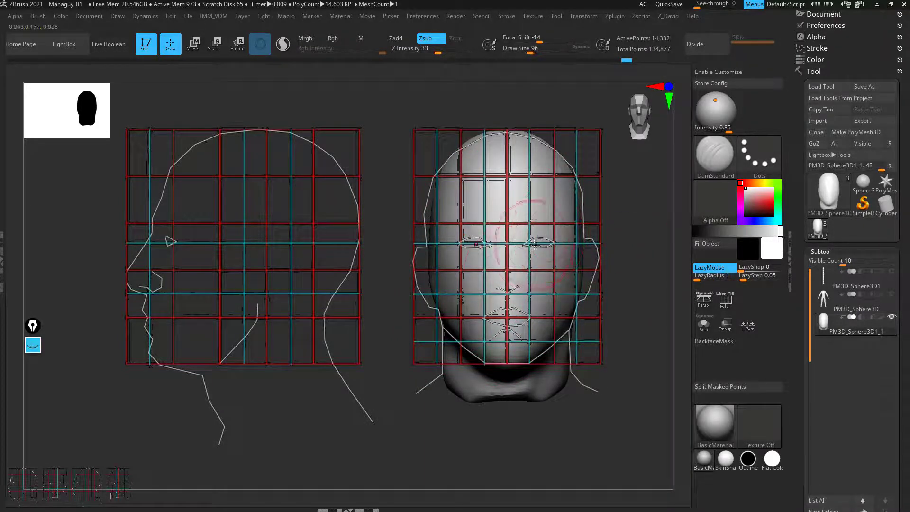
key(bracketleft)
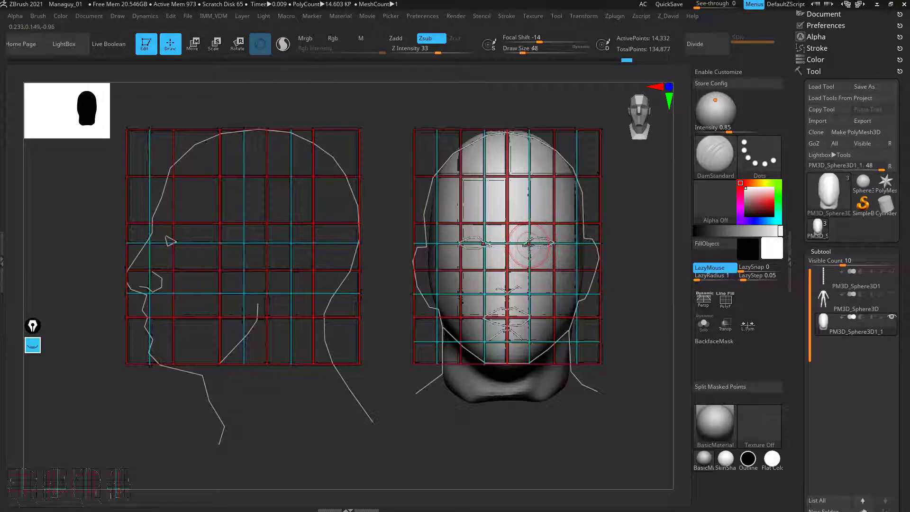
key(bracketleft)
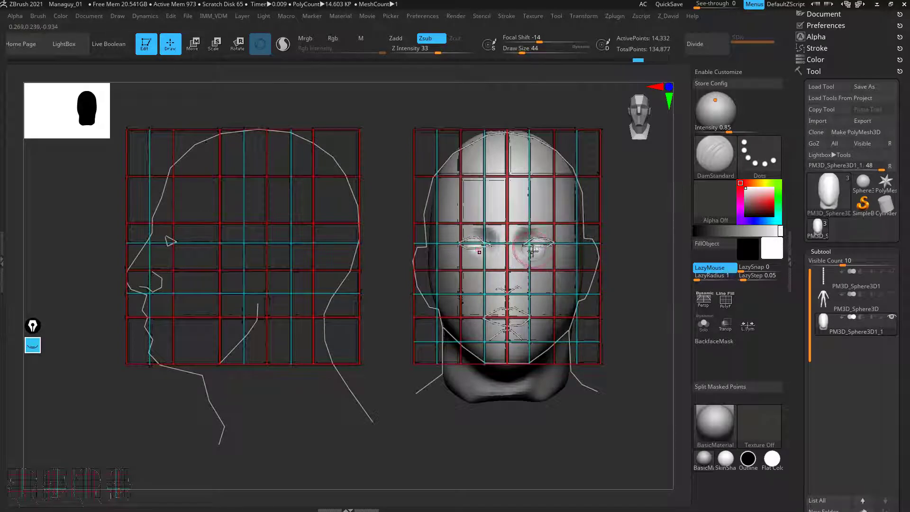
mouse_move(530, 243)
mouse_down()
mouse_move(538, 245)
mouse_move(522, 247)
mouse_move(545, 244)
mouse_up()
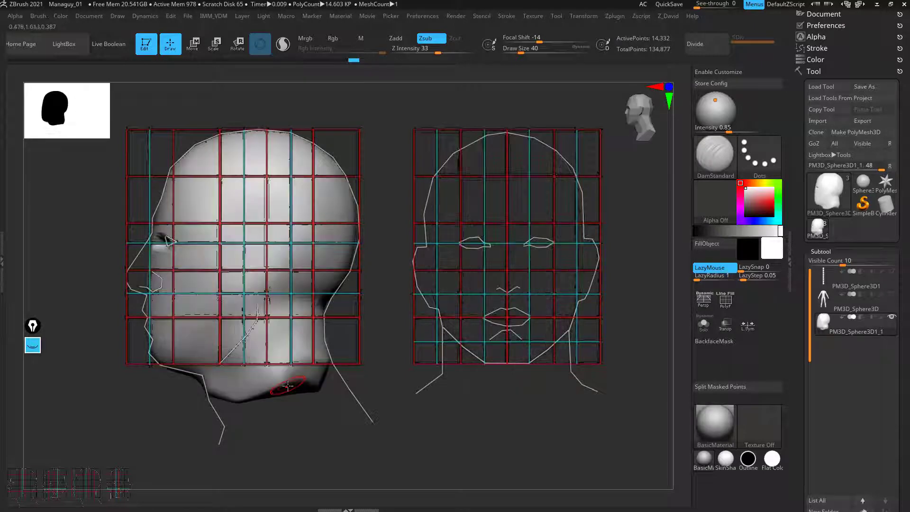
Step: Push the carved eyes back to the eye guide in the stored side view with the Move brush at Draw Size 140
key(Left)
key(b)
key(m)
key(v)
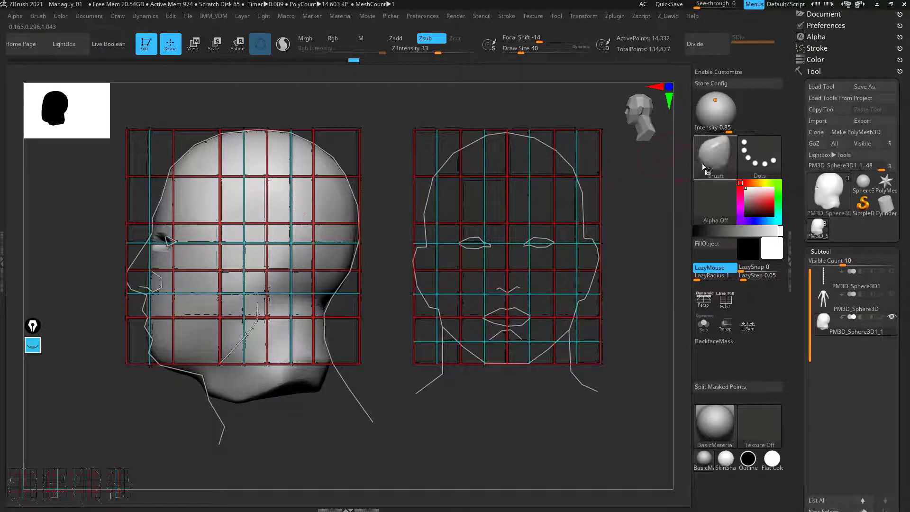
key(])
key(])
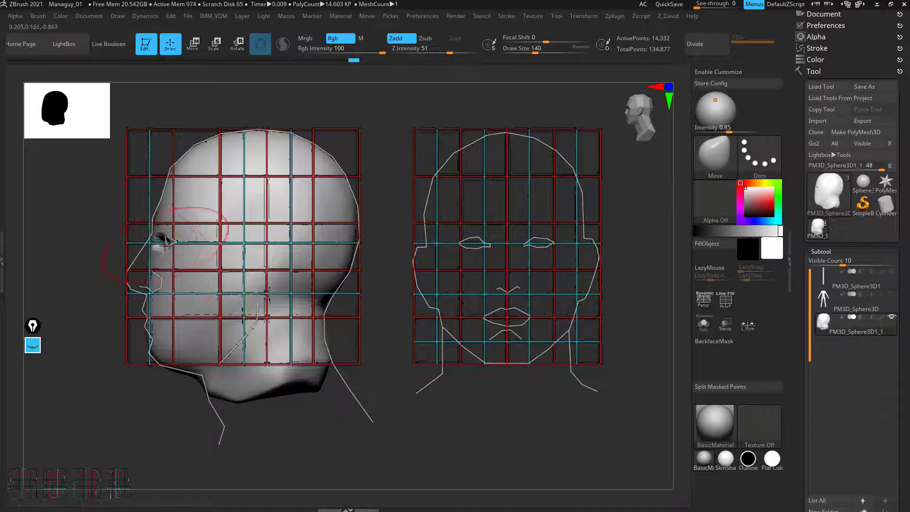
drag(162, 244, 170, 244)
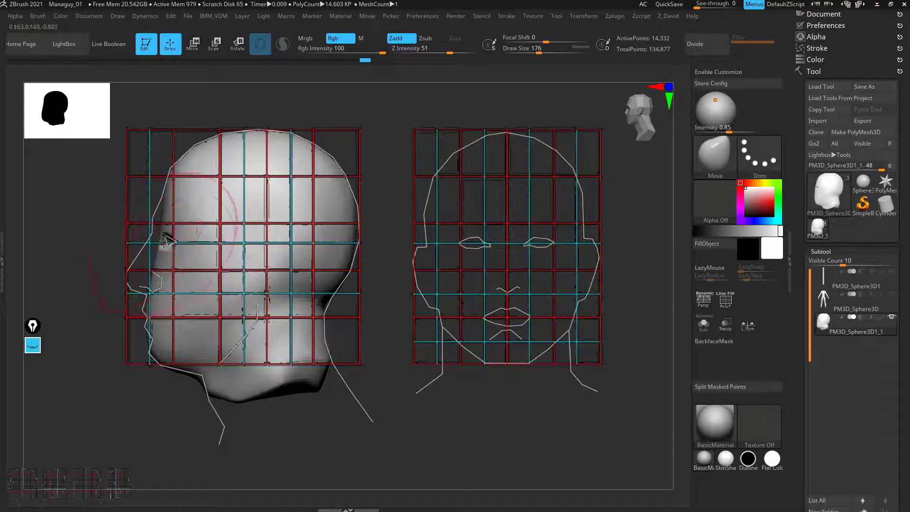
key(bracketleft)
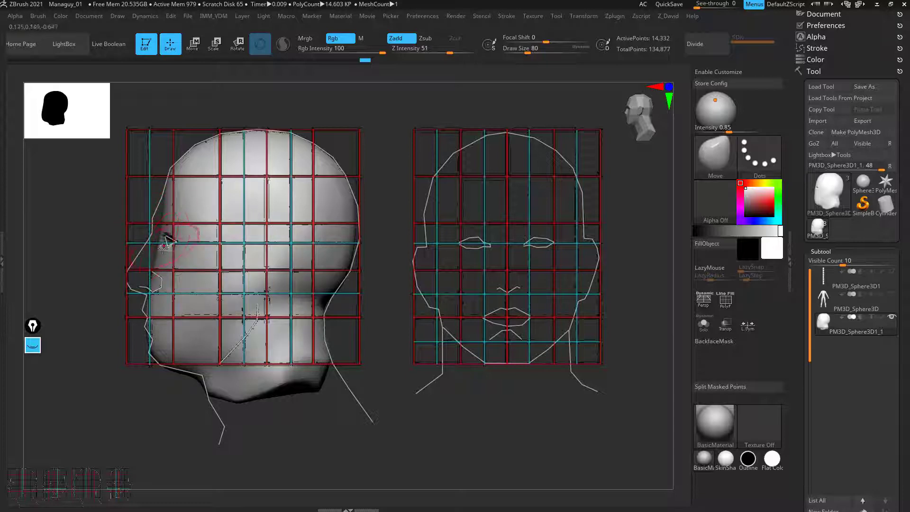
Step: Compare the eye placement against the guides by alternating between the stored front and side views
key(Right)
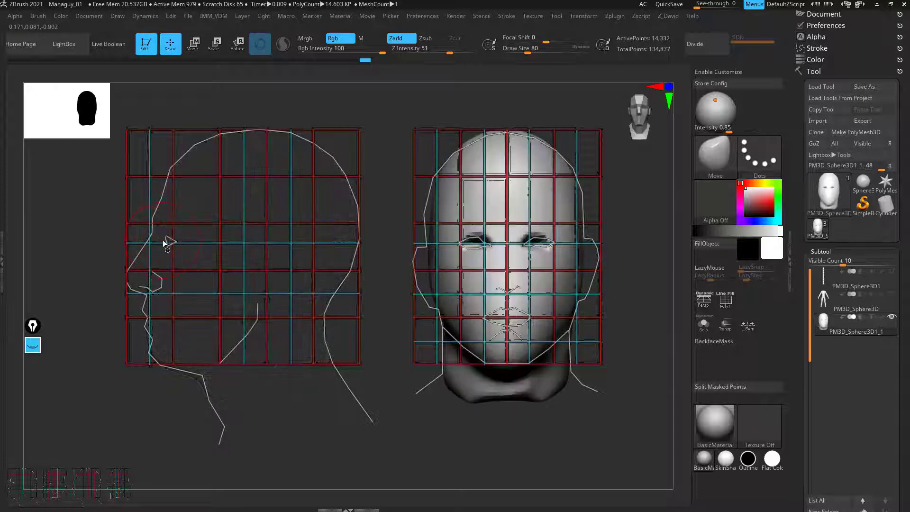
key(Left)
key(Right)
key(Left)
key(Right)
key(Left)
key(Right)
key(Left)
key(Right)
key(Left)
key(Right)
key(Left)
key(Right)
key(Left)
key(Right)
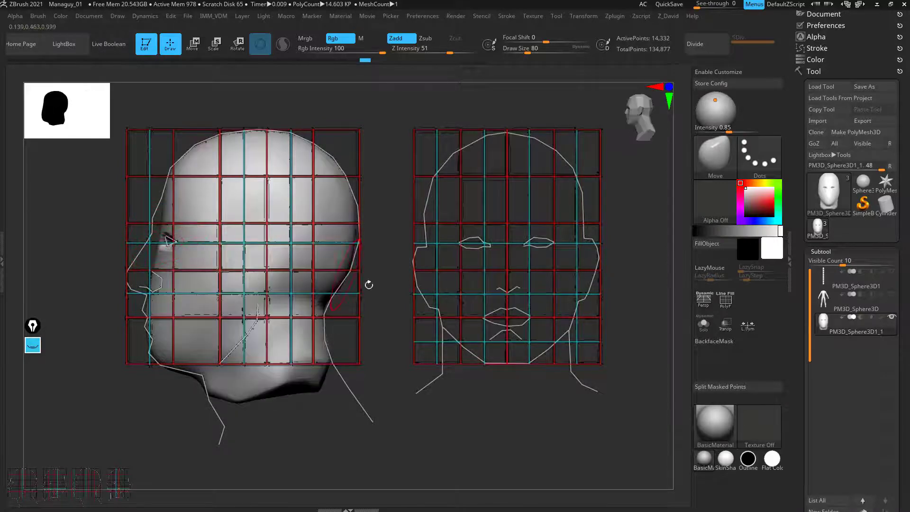
Step: Sketch the outer brow, cheekbone and temple contours over the three-quarter view with the pink annotation pen
drag(403, 327, 441, 332)
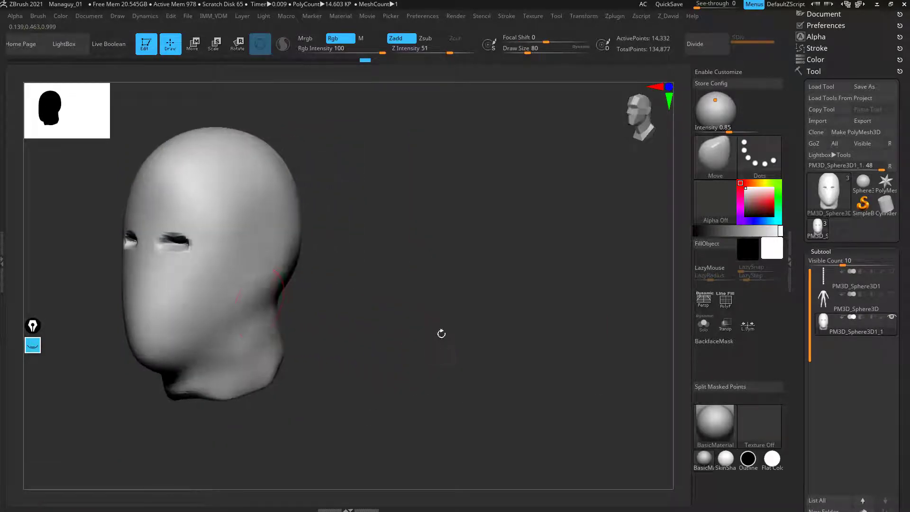
alt+drag(439, 283, 494, 320)
alt+drag(466, 269, 465, 256)
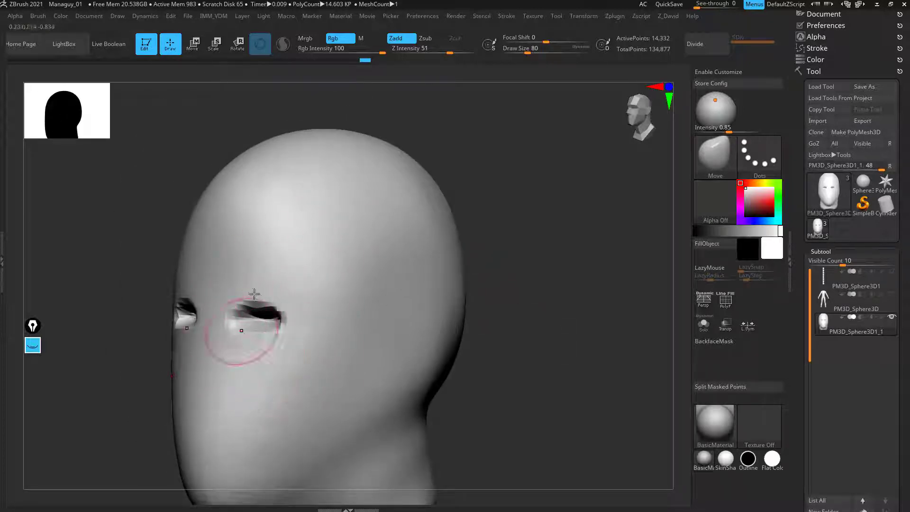
mouse_move(480, 364)
alt+mouse_down()
mouse_move(482, 253)
mouse_move(516, 287)
mouse_move(503, 290)
alt+mouse_up()
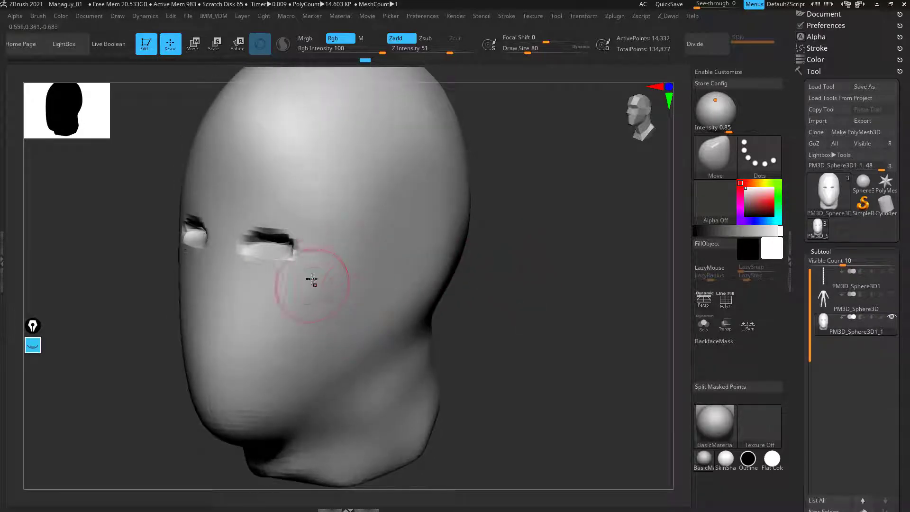
drag(578, 298, 516, 322)
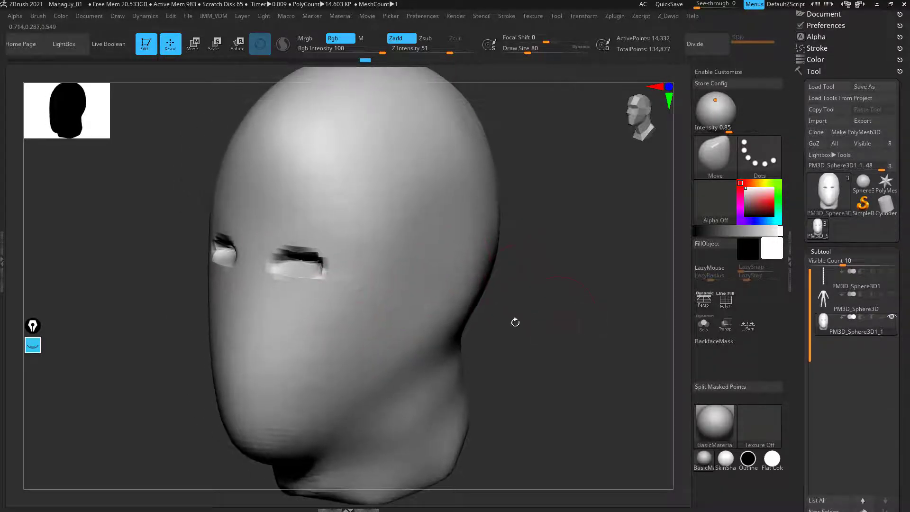
drag(525, 214, 542, 231)
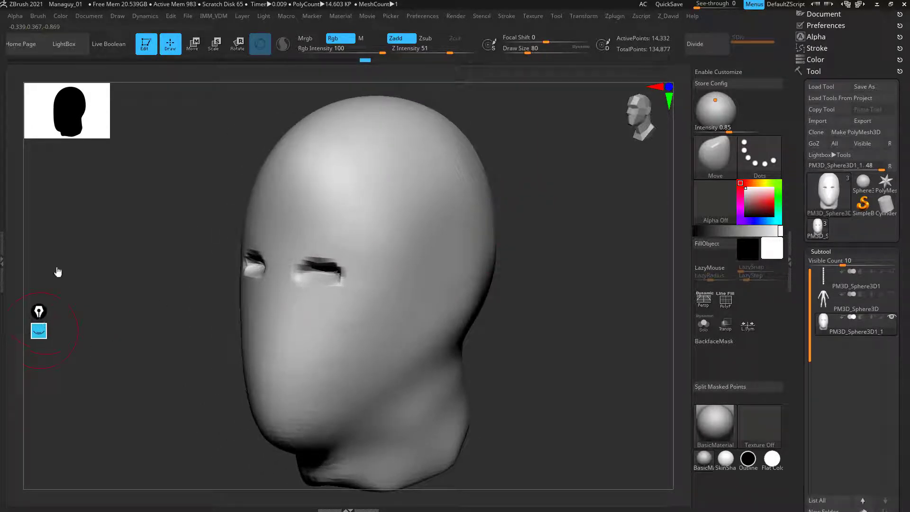
click(35, 327)
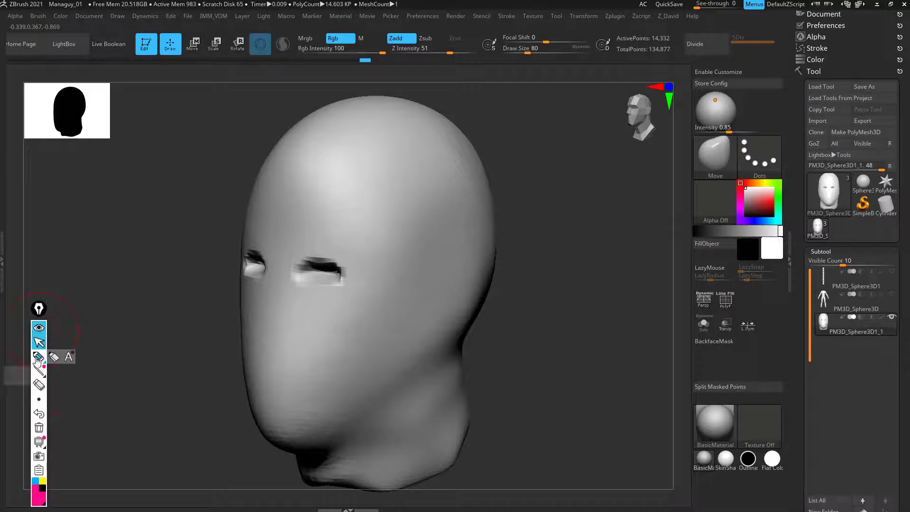
click(37, 358)
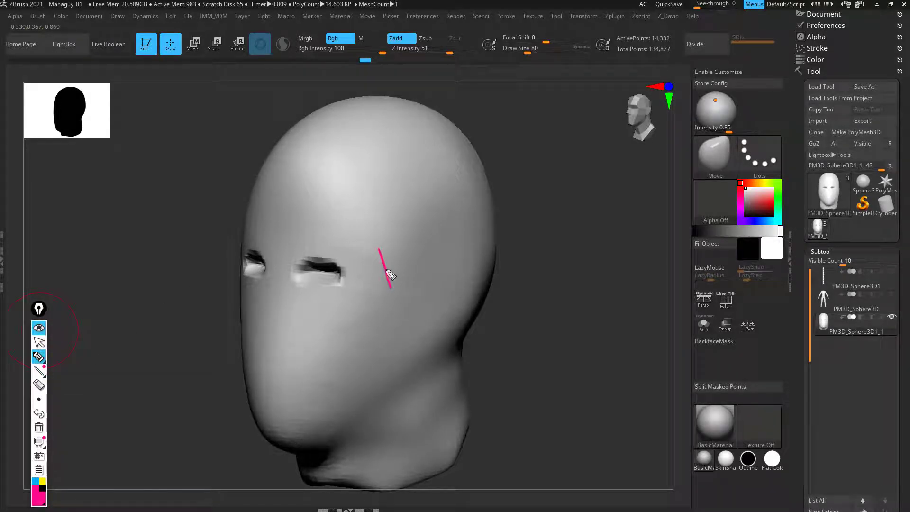
mouse_move(390, 275)
mouse_down()
mouse_move(395, 287)
mouse_move(449, 283)
mouse_up()
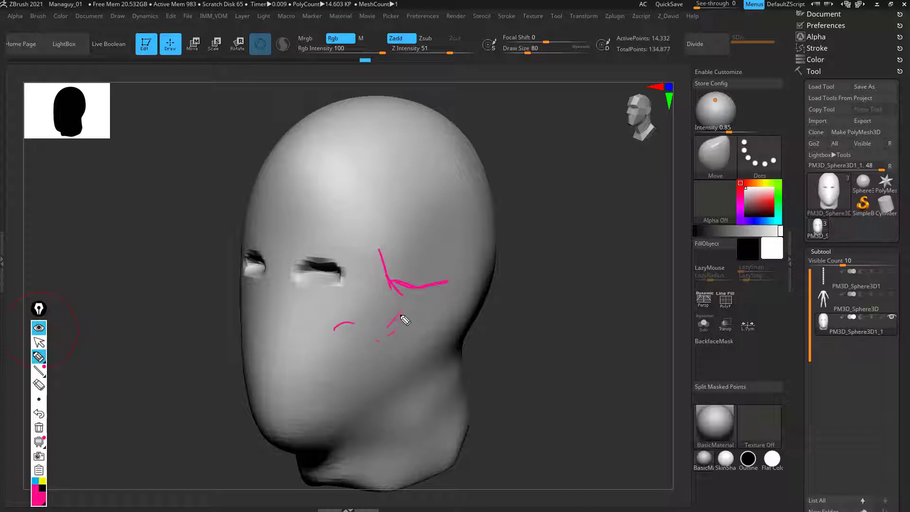
drag(404, 319, 391, 331)
mouse_move(363, 239)
mouse_down()
mouse_move(367, 216)
mouse_move(407, 157)
mouse_up()
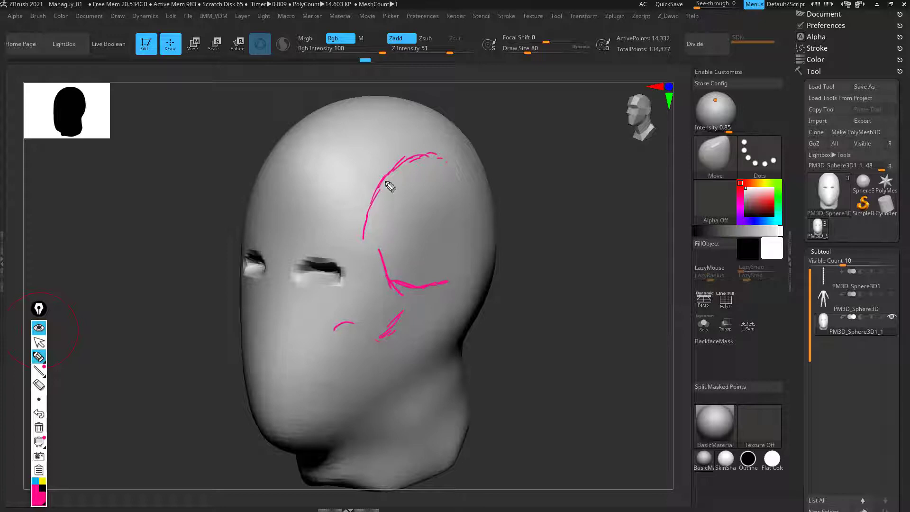
Step: Hatch the hollow temple area with annotation strokes, erase all annotations and close the pen tools
drag(385, 199, 400, 274)
drag(400, 186, 402, 275)
drag(415, 171, 412, 270)
drag(429, 176, 417, 271)
mouse_move(439, 186)
mouse_down()
mouse_move(421, 269)
mouse_move(432, 274)
mouse_up()
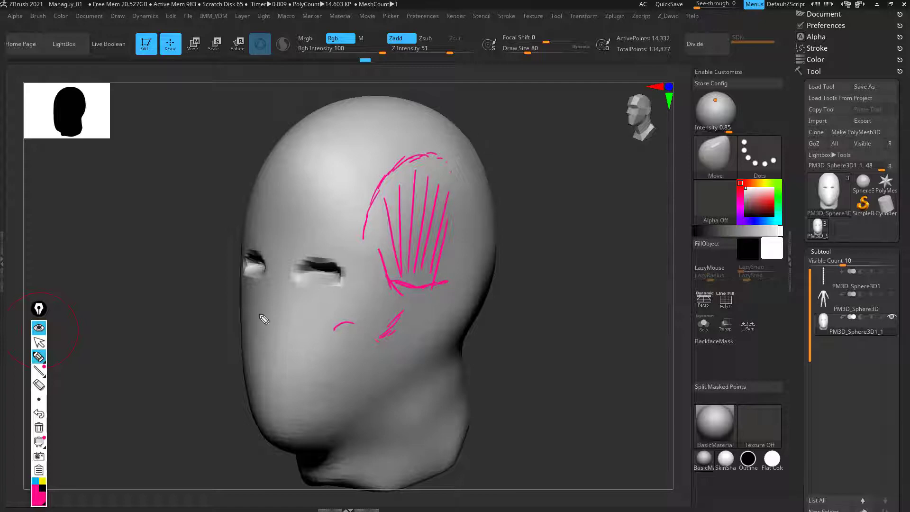
click(39, 428)
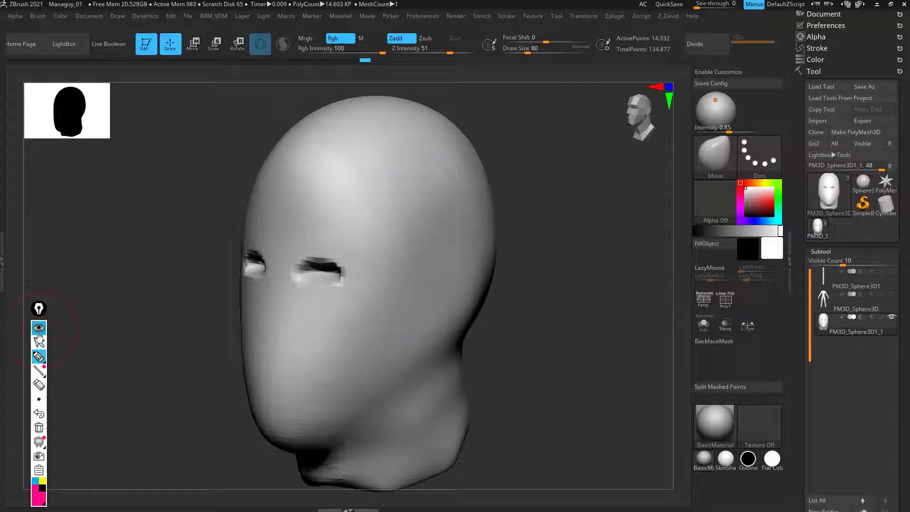
click(38, 309)
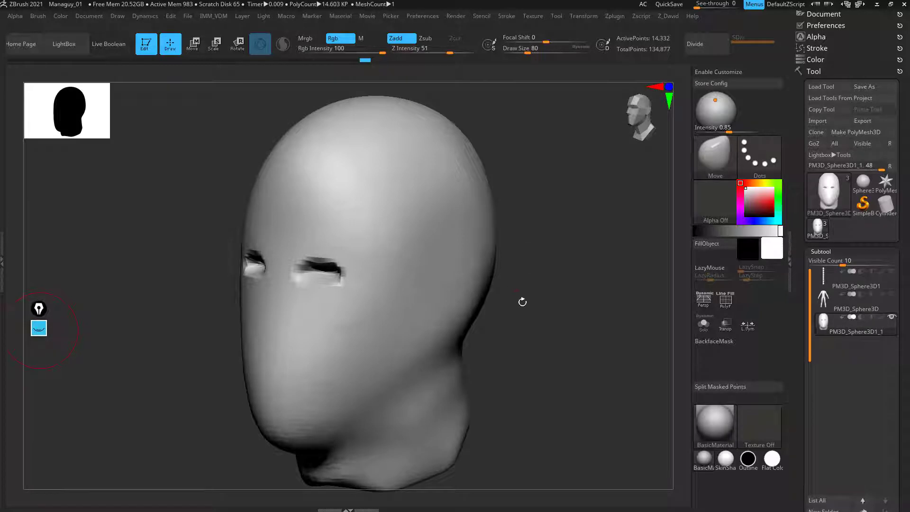
Step: Carve the temples inward on the sides of the head with the subtractive Clay brush at Draw Size 160
mouse_move(523, 302)
mouse_down()
mouse_move(530, 330)
mouse_move(571, 313)
mouse_up()
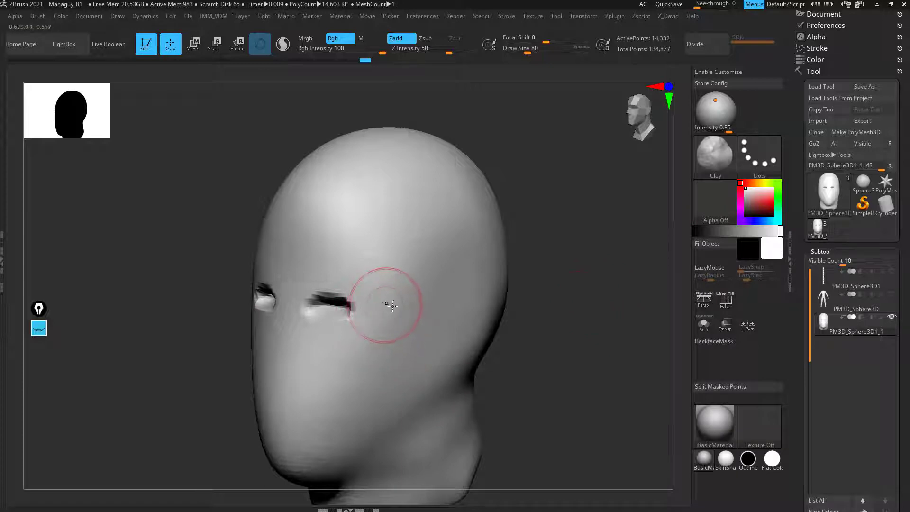
mouse_move(534, 306)
mouse_down()
mouse_move(547, 294)
mouse_move(593, 293)
mouse_move(582, 297)
mouse_up()
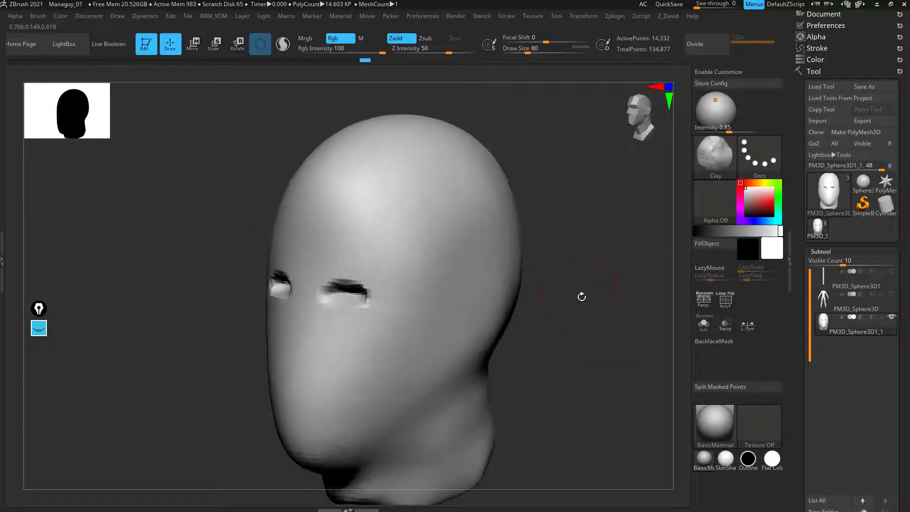
key(bracketright)
key(bracketright)
key(bracketright)
key(bracketright)
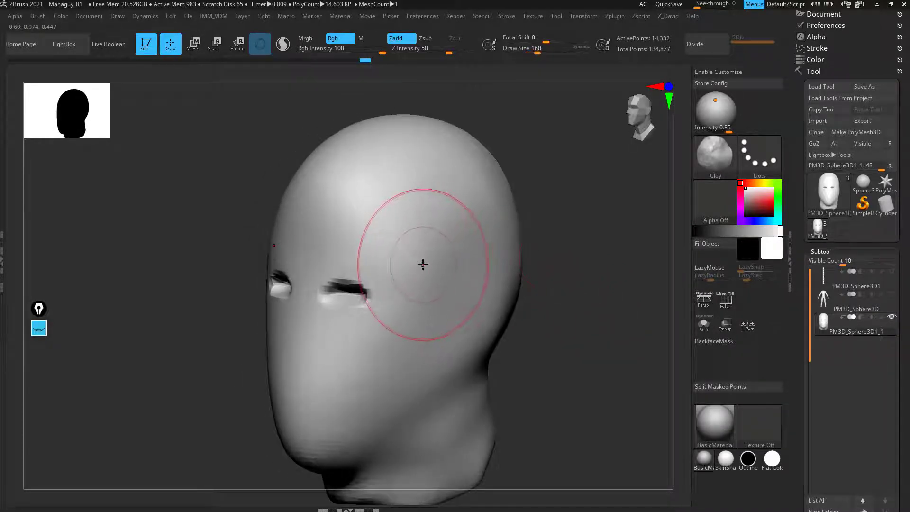
mouse_move(423, 264)
alt+mouse_down()
mouse_move(430, 274)
mouse_move(417, 254)
mouse_move(421, 262)
mouse_move(443, 211)
mouse_move(410, 274)
mouse_move(426, 240)
mouse_move(410, 256)
alt+mouse_up()
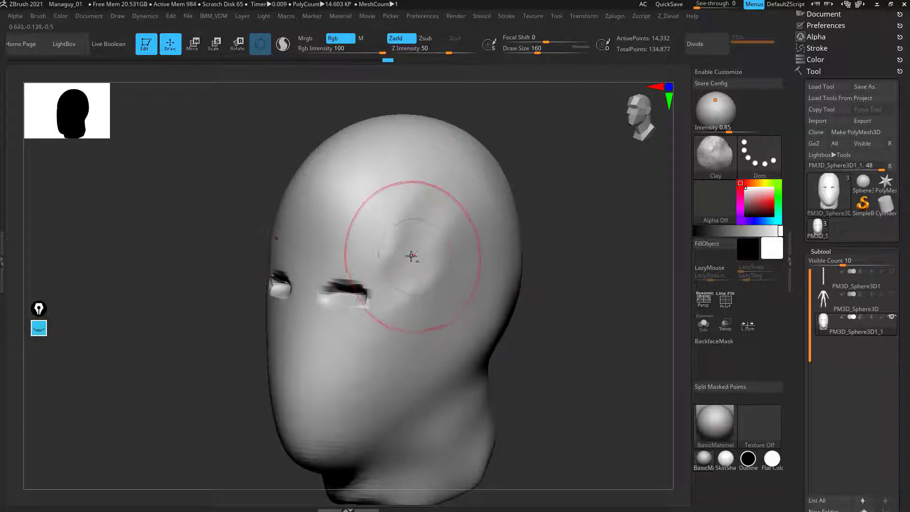
mouse_move(546, 265)
mouse_down()
mouse_move(565, 256)
mouse_move(572, 231)
mouse_move(545, 230)
mouse_up()
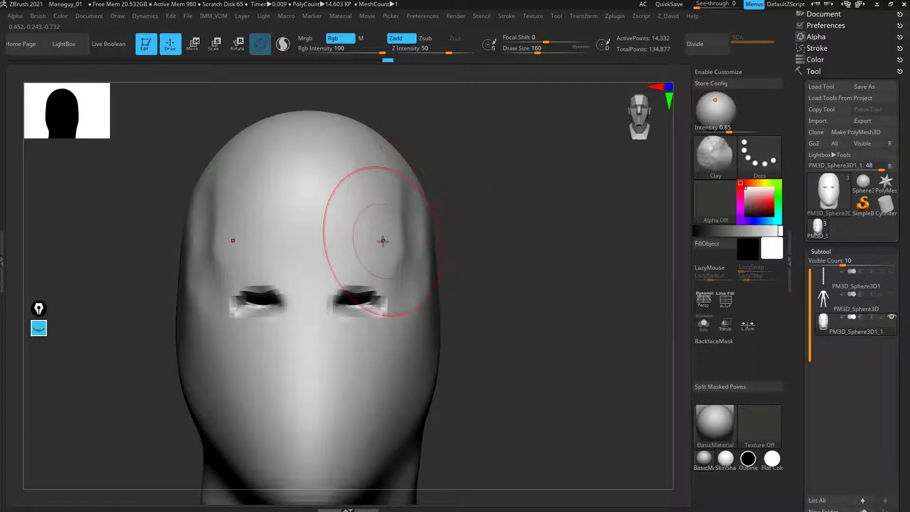
mouse_move(510, 185)
mouse_down()
mouse_move(467, 202)
mouse_move(488, 300)
mouse_move(515, 273)
mouse_up()
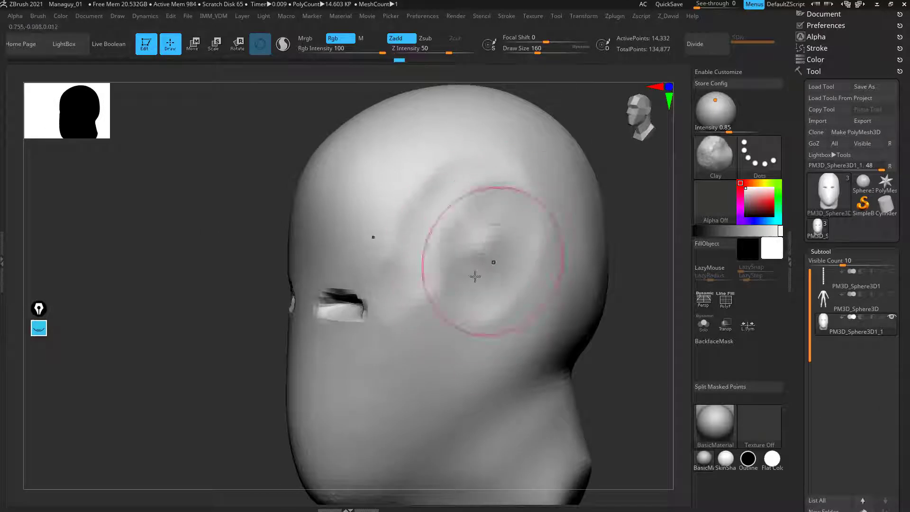
drag(616, 294, 659, 232)
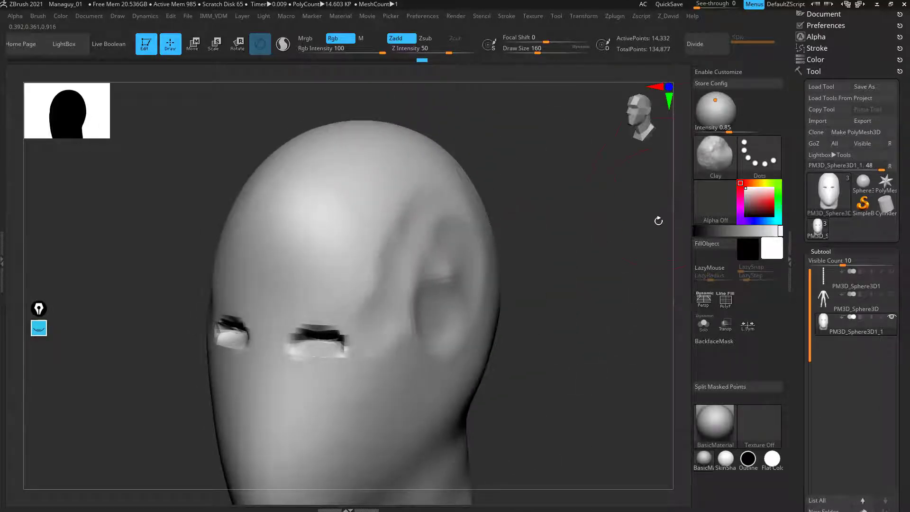
Step: Flatten the temples into broad planes on the sides of the skull with the TrimDynamic brush at Draw Size 168
key(b)
key(t)
key(d)
drag(446, 306, 441, 285)
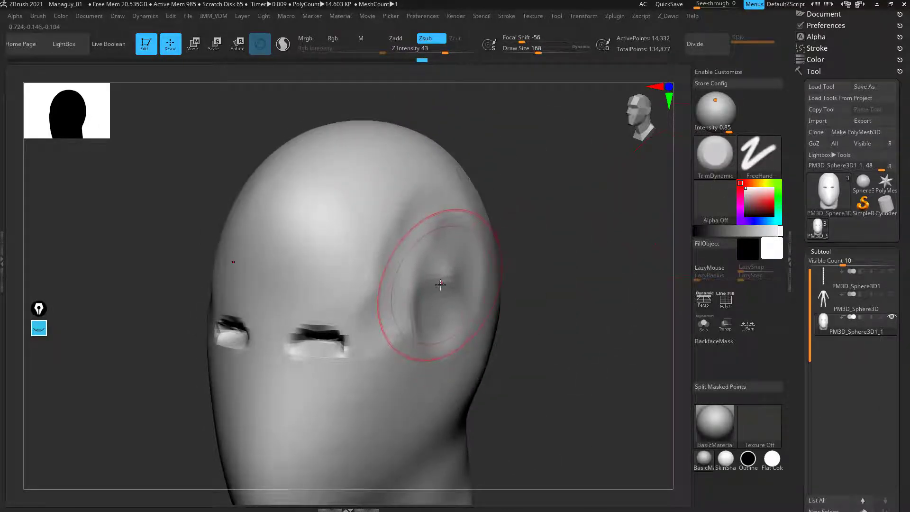
mouse_move(517, 265)
mouse_down()
mouse_move(543, 260)
mouse_move(543, 270)
mouse_move(425, 295)
mouse_move(431, 274)
mouse_move(408, 298)
mouse_move(463, 238)
mouse_move(488, 260)
mouse_move(490, 306)
mouse_up()
mouse_move(585, 264)
mouse_down()
mouse_move(589, 281)
mouse_move(602, 279)
mouse_up()
mouse_move(484, 209)
mouse_down()
mouse_move(516, 240)
mouse_move(465, 242)
mouse_move(491, 296)
mouse_up()
drag(678, 291, 657, 304)
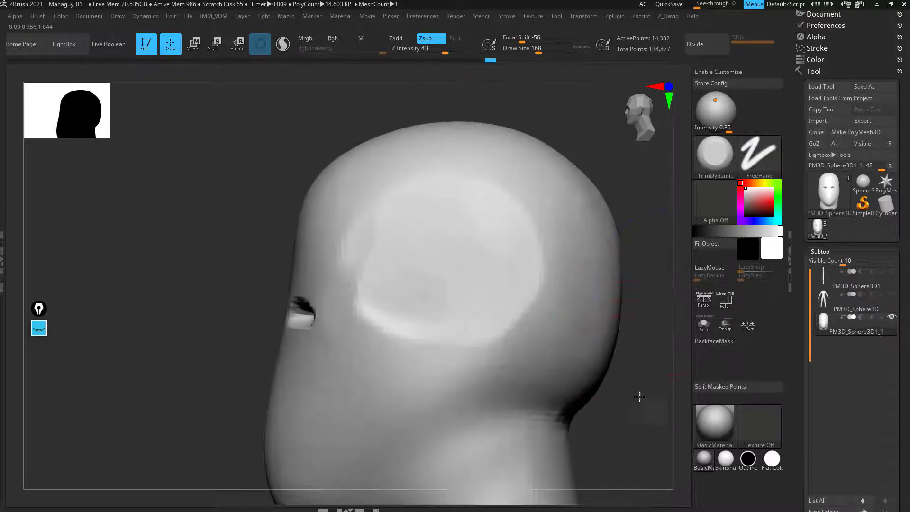
shift+drag(640, 397, 608, 272)
alt+drag(595, 411, 537, 344)
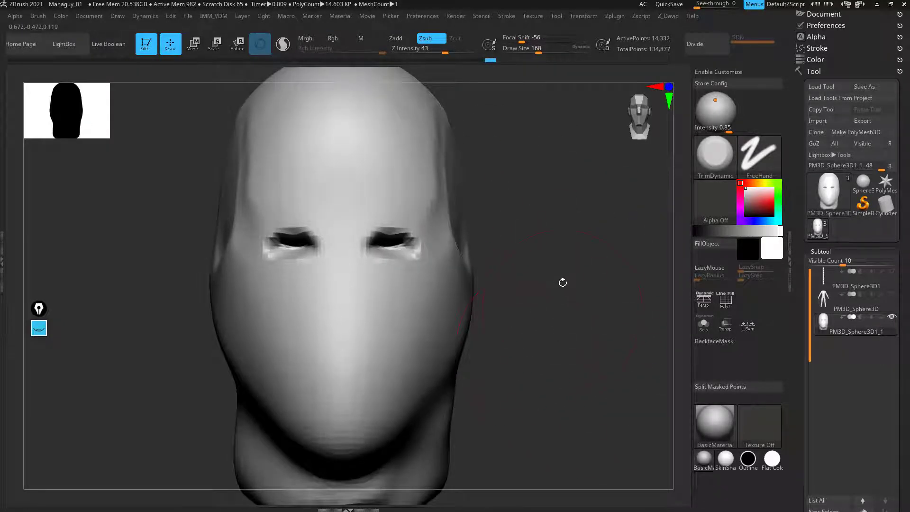
Step: Build up the cheekbones and zygomatic arches from the eyes back along the head with the Clay brush at Draw Size 112
drag(563, 283, 577, 318)
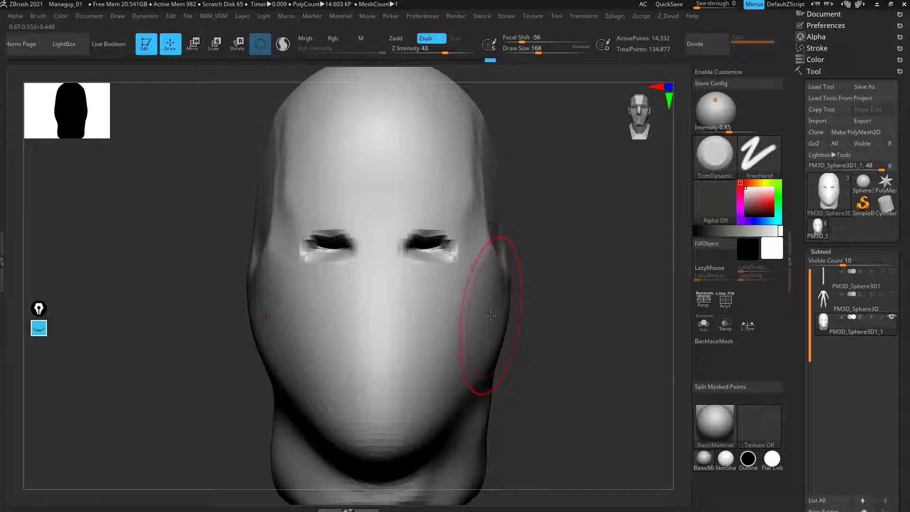
drag(568, 369, 543, 378)
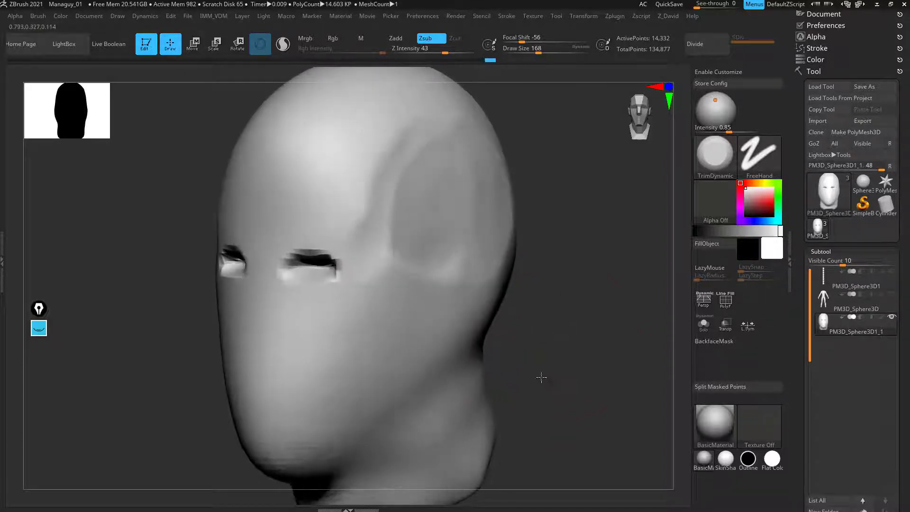
key(b)
key(c)
key(l)
drag(553, 337, 431, 317)
key(bracketleft)
key(bracketleft)
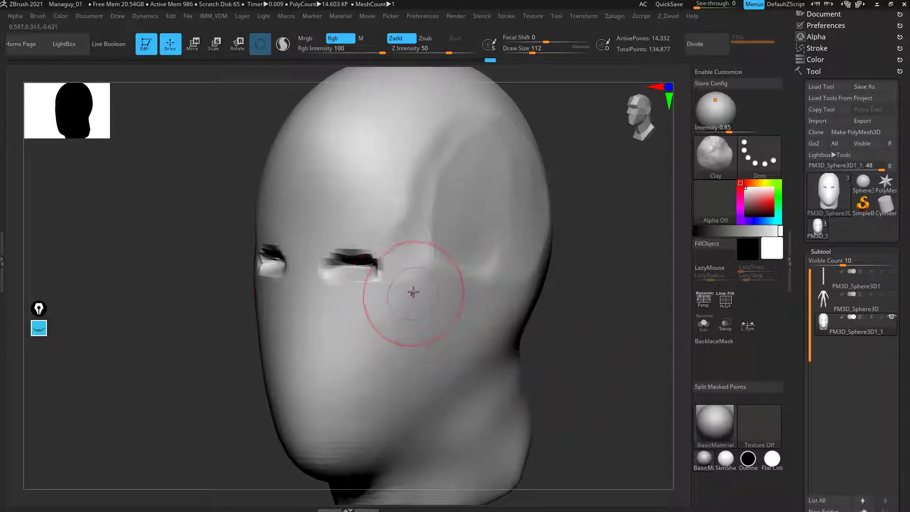
mouse_move(404, 288)
mouse_down()
mouse_move(429, 297)
mouse_move(421, 265)
mouse_move(397, 287)
mouse_up()
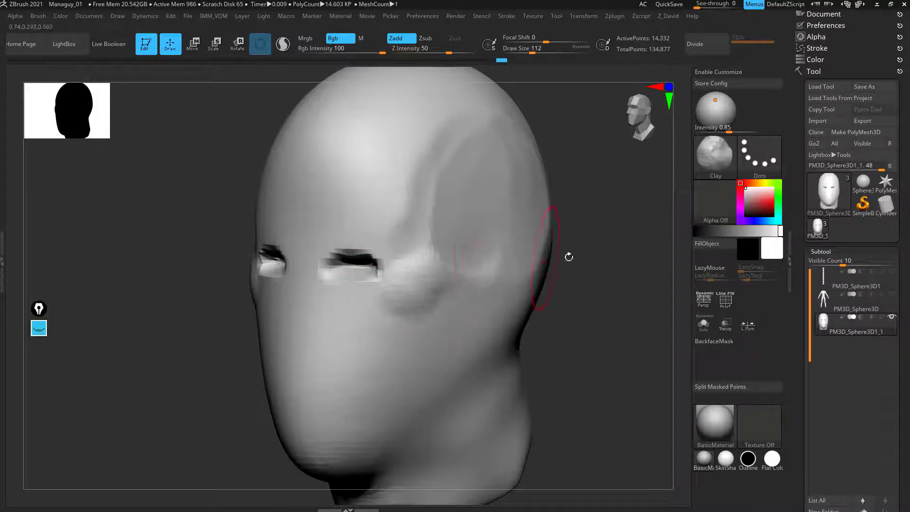
mouse_move(567, 256)
mouse_down()
mouse_move(471, 283)
mouse_move(448, 271)
mouse_move(519, 270)
mouse_up()
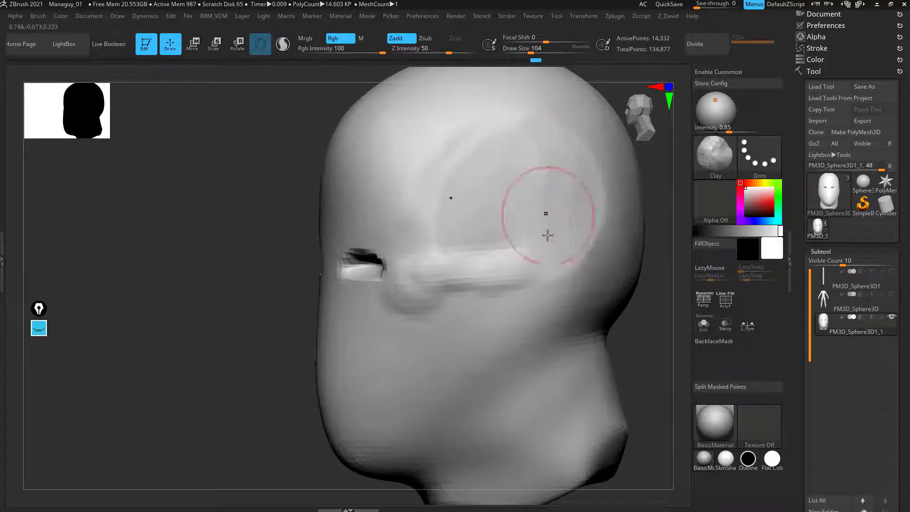
Step: Soften the transition between the temples and cheekbones with the Smooth brush at Draw Size 104
mouse_move(238, 414)
mouse_down()
mouse_move(563, 337)
mouse_move(519, 311)
mouse_move(503, 321)
mouse_up()
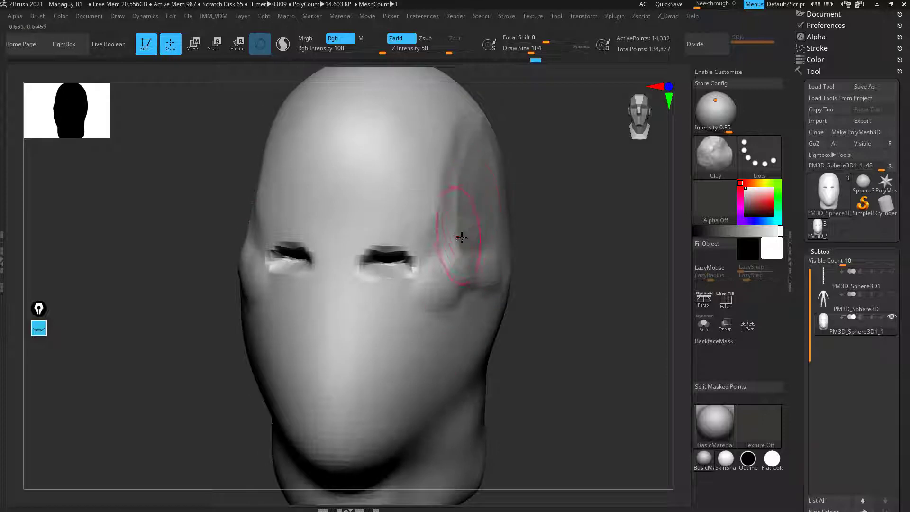
key(shift)
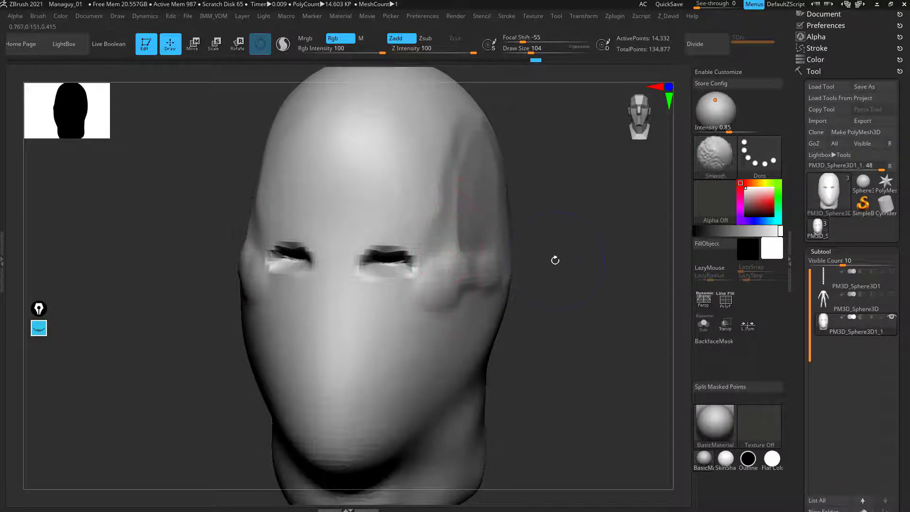
shift+drag(555, 261, 576, 228)
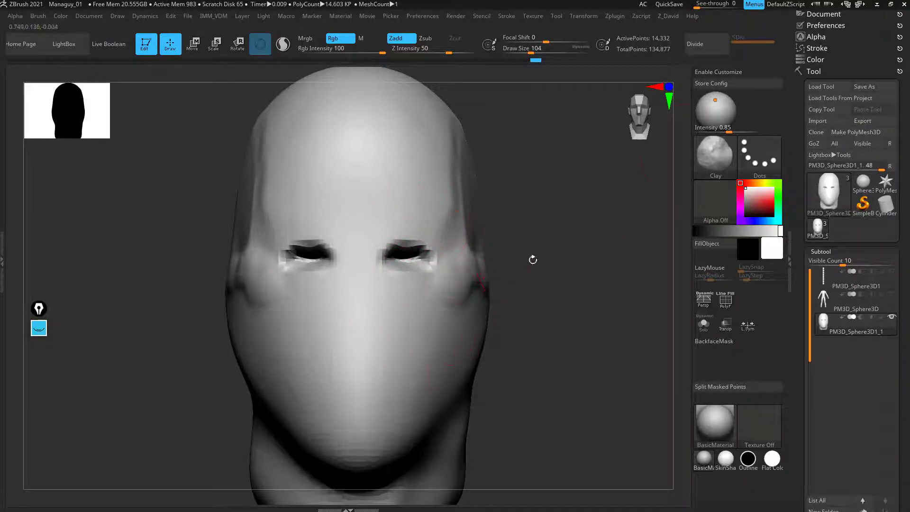
drag(534, 259, 563, 303)
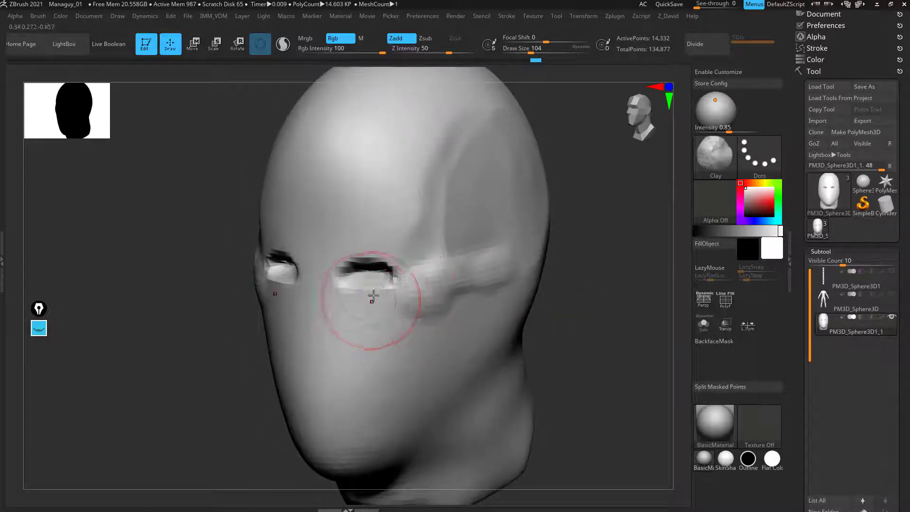
drag(587, 305, 560, 296)
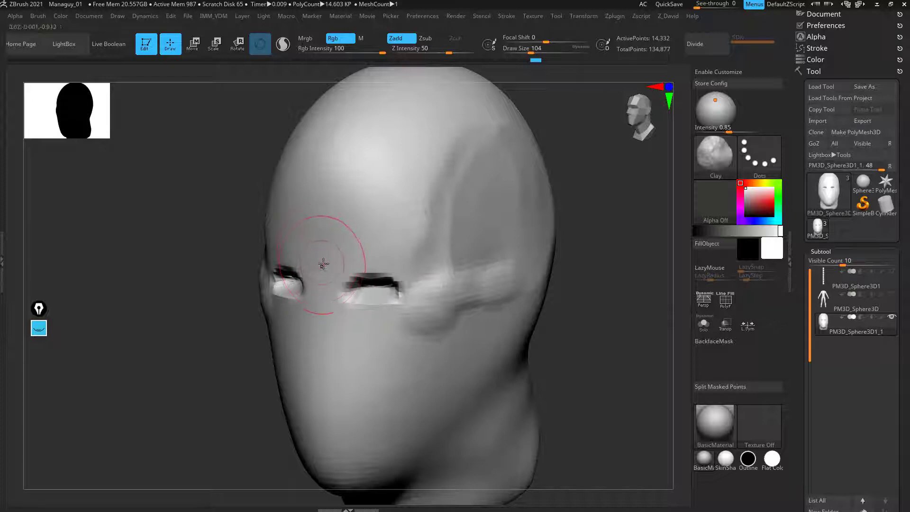
Step: Build up a brow ridge above both eyes with the Clay brush, enlarging it to Draw Size 120
key(bracketright)
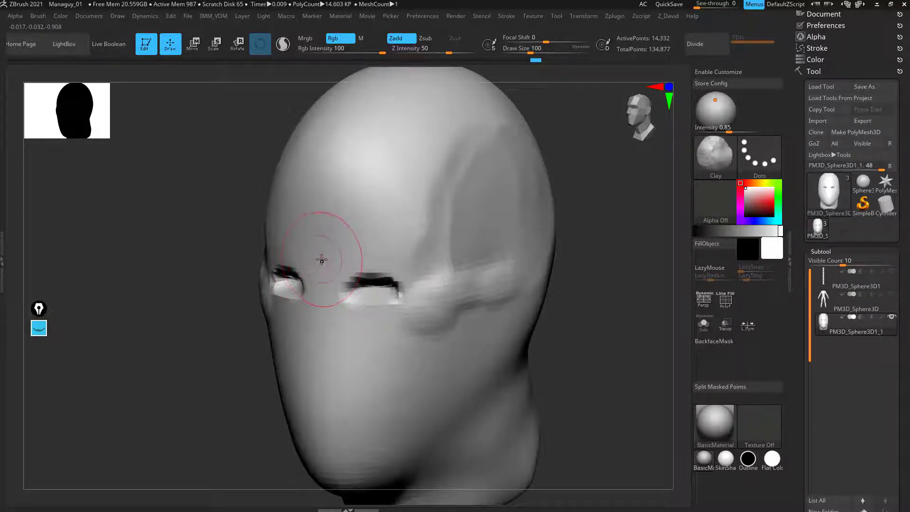
drag(192, 416, 195, 407)
key(bracketright)
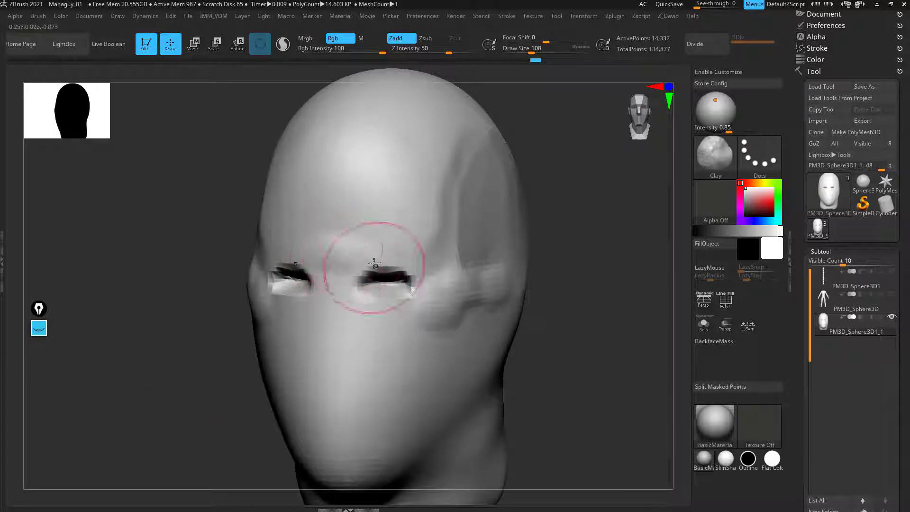
key(bracketright)
mouse_move(348, 244)
mouse_down()
mouse_move(363, 274)
mouse_move(419, 263)
mouse_up()
drag(585, 269, 345, 251)
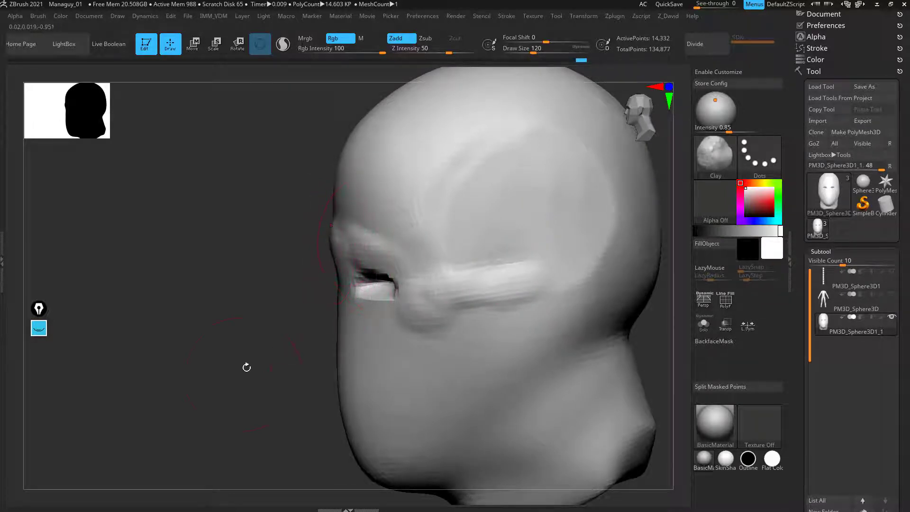
Step: Carve the eye sockets around the eyeballs and under the brow with the Clay brush at Draw Size 84
mouse_move(247, 368)
mouse_down()
mouse_move(260, 358)
mouse_move(633, 297)
mouse_move(618, 368)
mouse_move(623, 312)
mouse_move(354, 268)
mouse_up()
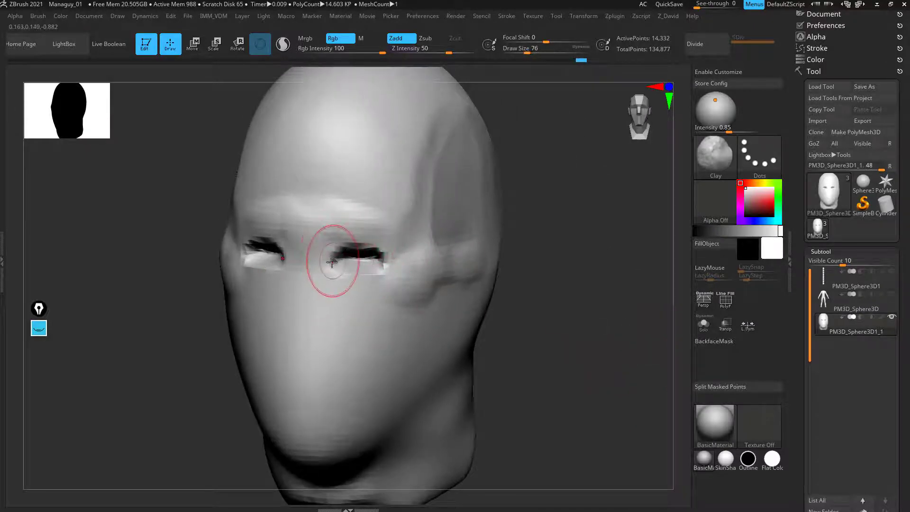
key(])
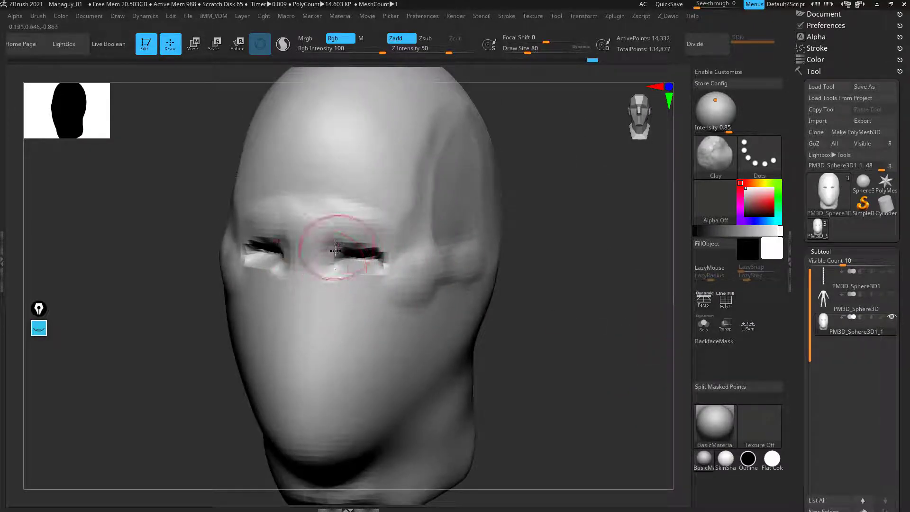
drag(333, 279, 372, 292)
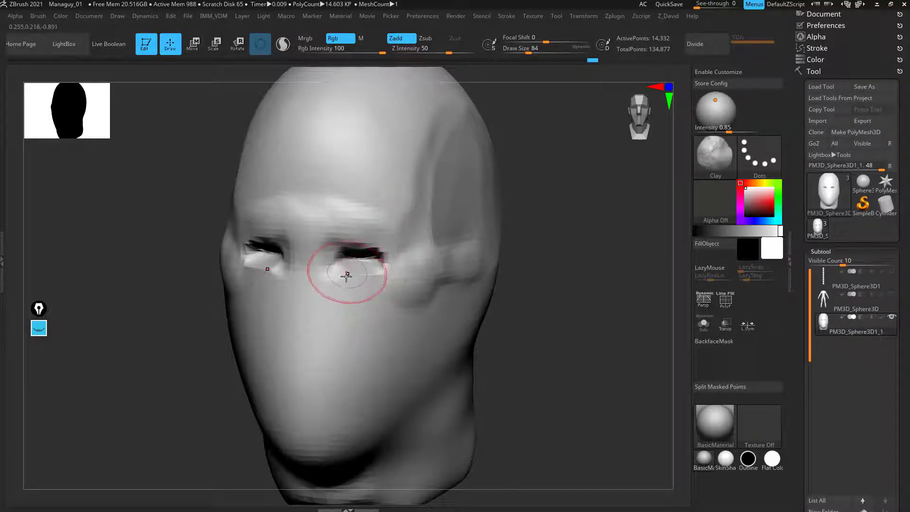
mouse_move(351, 276)
mouse_down()
mouse_move(374, 285)
mouse_move(359, 280)
mouse_up()
mouse_move(339, 237)
alt+mouse_down()
mouse_move(345, 251)
mouse_move(368, 237)
mouse_move(364, 266)
mouse_move(372, 262)
alt+mouse_up()
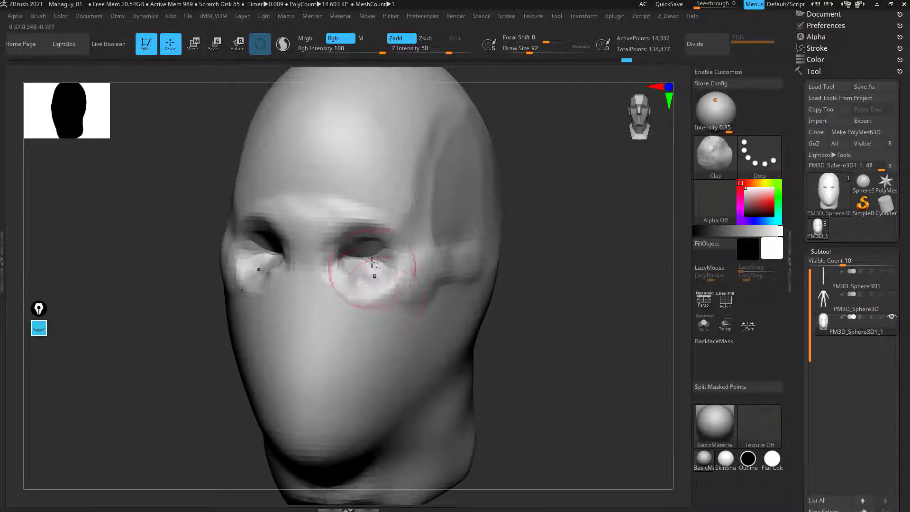
Step: Deepen and round the eye sockets, exposing the lower eyeballs and defining the lower rims with the Clay brush at Draw Size 92
right_drag(386, 280, 476, 353)
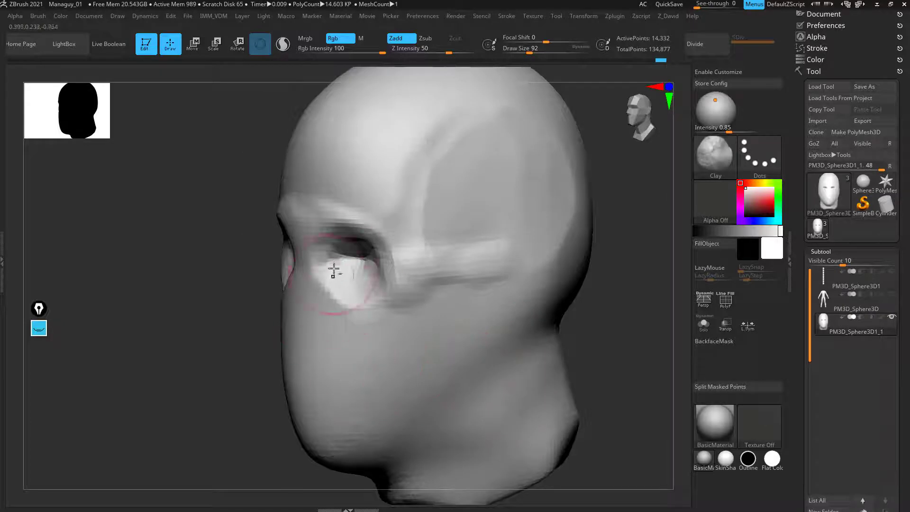
drag(213, 379, 289, 387)
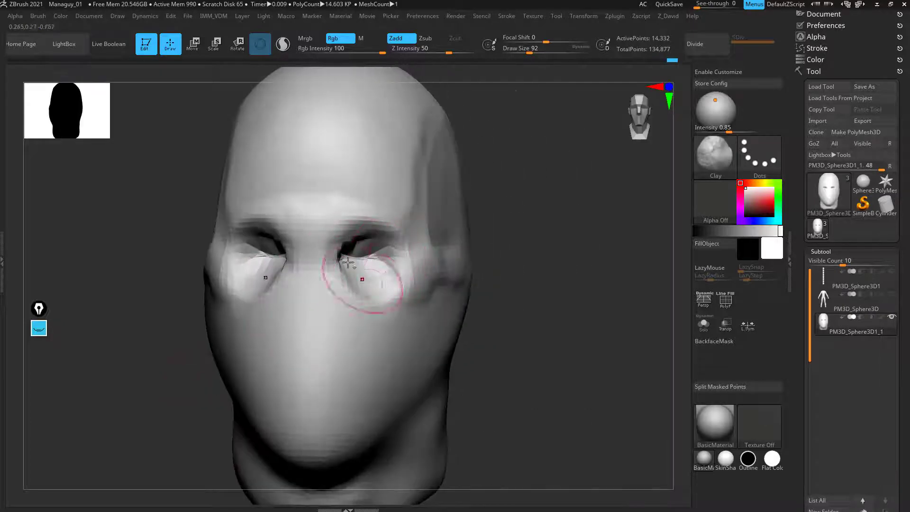
right_drag(432, 257, 410, 311)
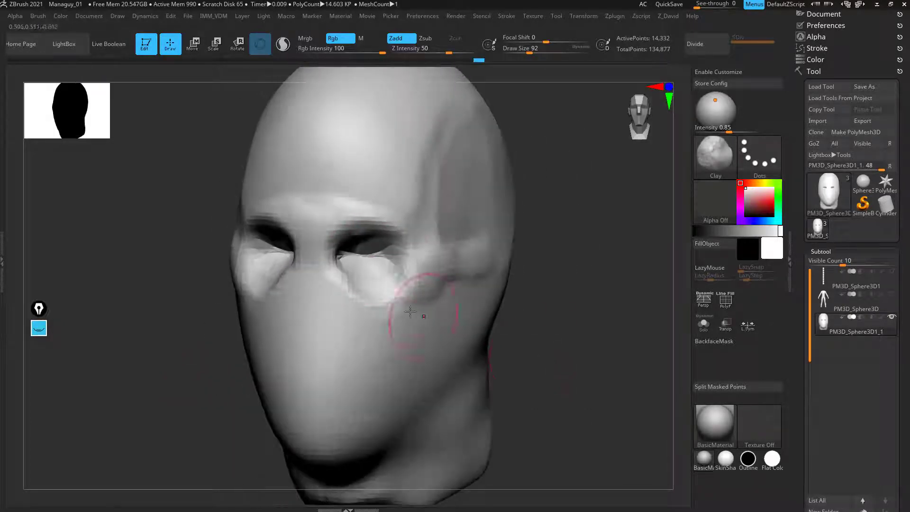
mouse_move(369, 262)
mouse_down()
mouse_move(383, 271)
mouse_move(361, 270)
mouse_move(364, 277)
mouse_move(383, 271)
mouse_up()
mouse_move(542, 351)
right_down()
mouse_move(521, 351)
mouse_move(550, 348)
mouse_move(548, 357)
mouse_move(553, 341)
mouse_move(591, 370)
mouse_move(507, 335)
mouse_move(525, 319)
mouse_move(407, 313)
right_up()
right_drag(465, 338, 513, 343)
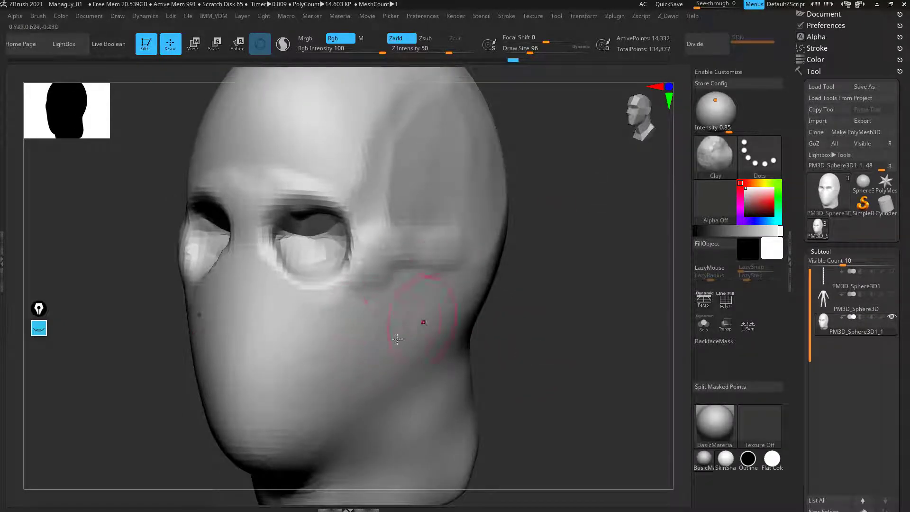
Step: Hollow the cheeks beneath the cheekbones with the Clay brush at Draw Size 108
key(])
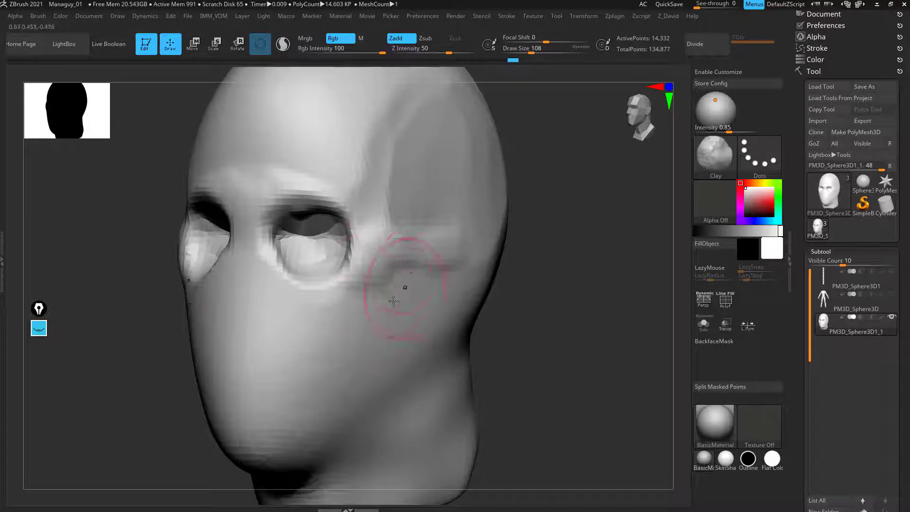
alt+right_drag(494, 336, 502, 297)
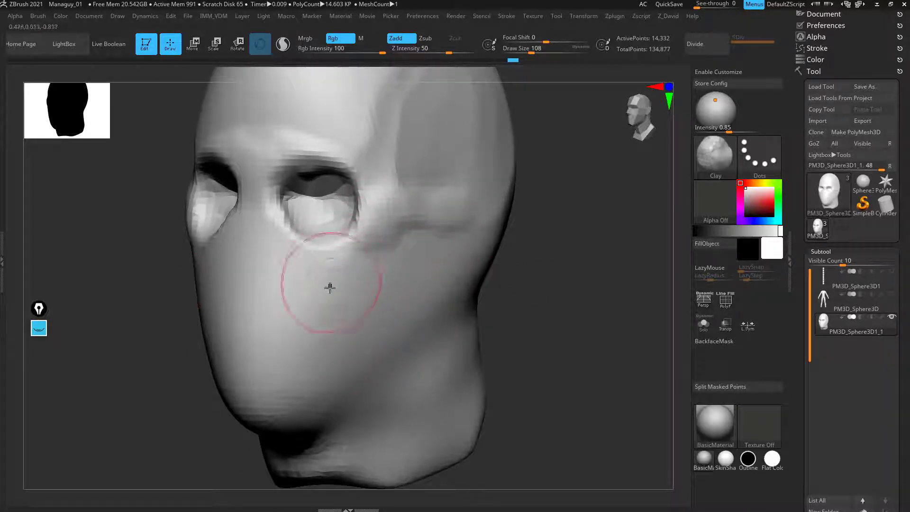
mouse_move(415, 242)
mouse_down()
mouse_move(311, 325)
mouse_move(341, 342)
mouse_move(325, 309)
mouse_move(338, 256)
mouse_move(378, 345)
mouse_up()
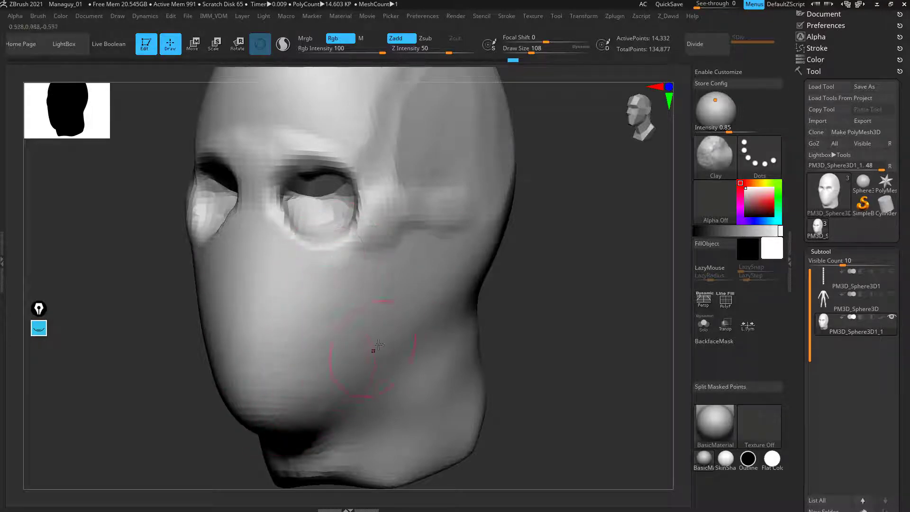
mouse_move(435, 256)
mouse_down()
mouse_move(362, 260)
mouse_move(301, 382)
mouse_move(393, 294)
mouse_up()
mouse_move(285, 338)
mouse_down()
mouse_move(295, 356)
mouse_move(329, 326)
mouse_move(408, 284)
mouse_up()
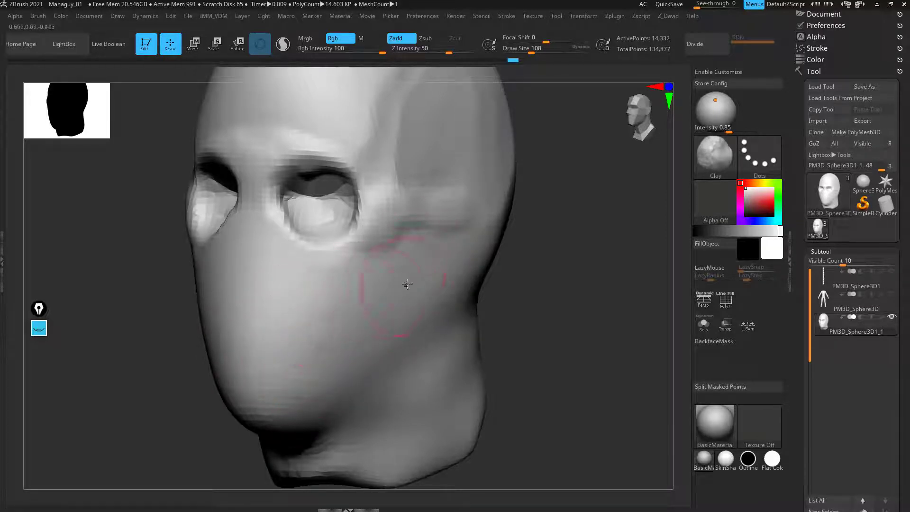
Step: Carve diagonal side planes from the cheekbones down to the jaw with the Clay brush at Draw Size 112
drag(529, 335, 550, 327)
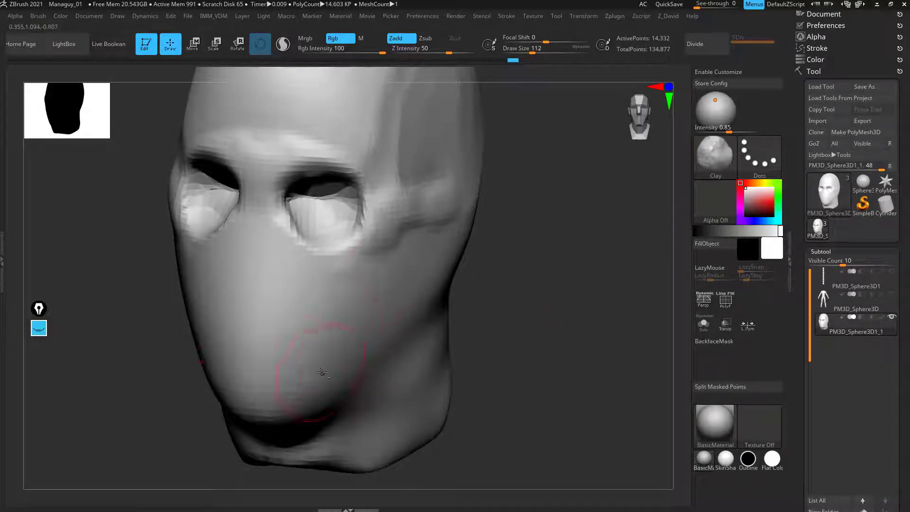
mouse_move(488, 346)
mouse_down()
mouse_move(345, 384)
mouse_move(421, 279)
mouse_up()
drag(411, 313, 435, 263)
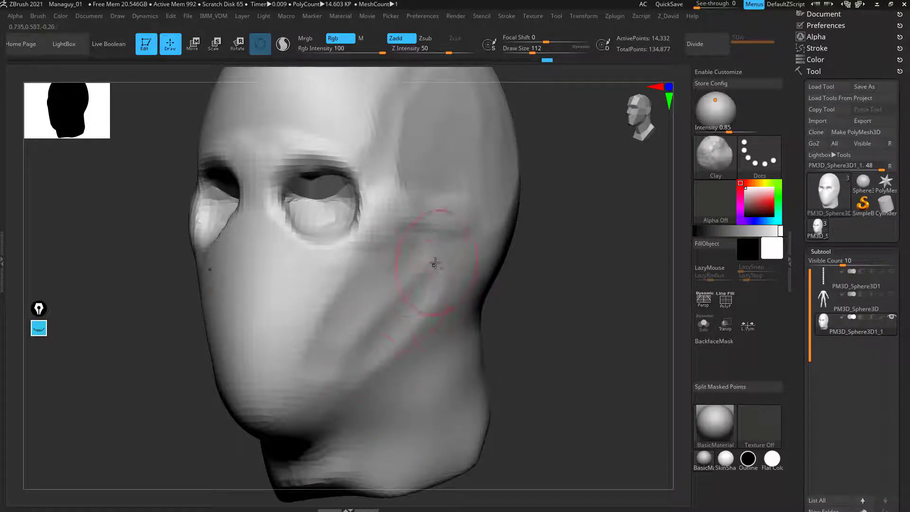
drag(555, 325, 561, 331)
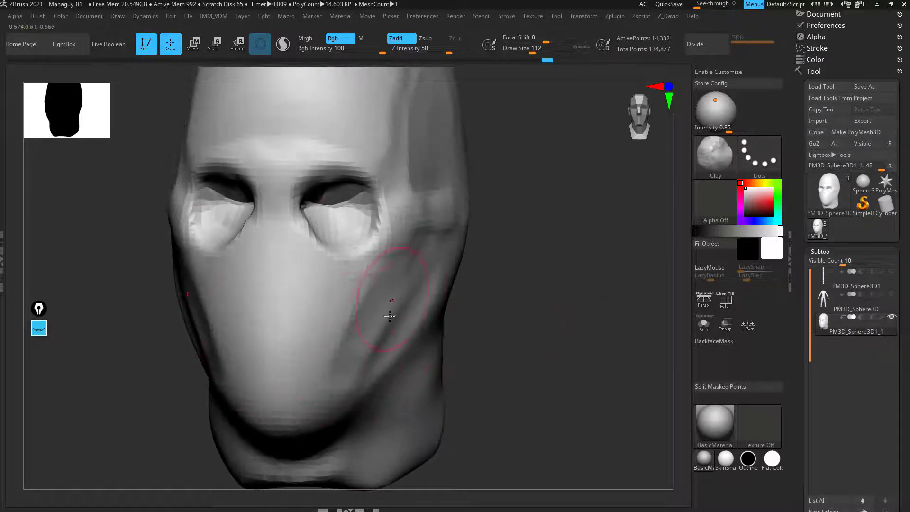
drag(151, 368, 214, 304)
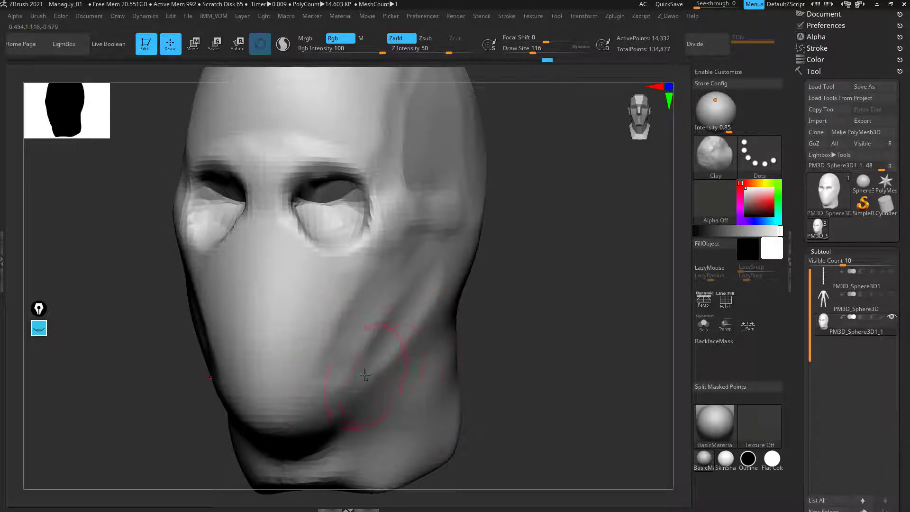
Step: Smooth the cheek, jaw and temple planes with the Smooth brush at Draw Size 172
drag(533, 342, 341, 430)
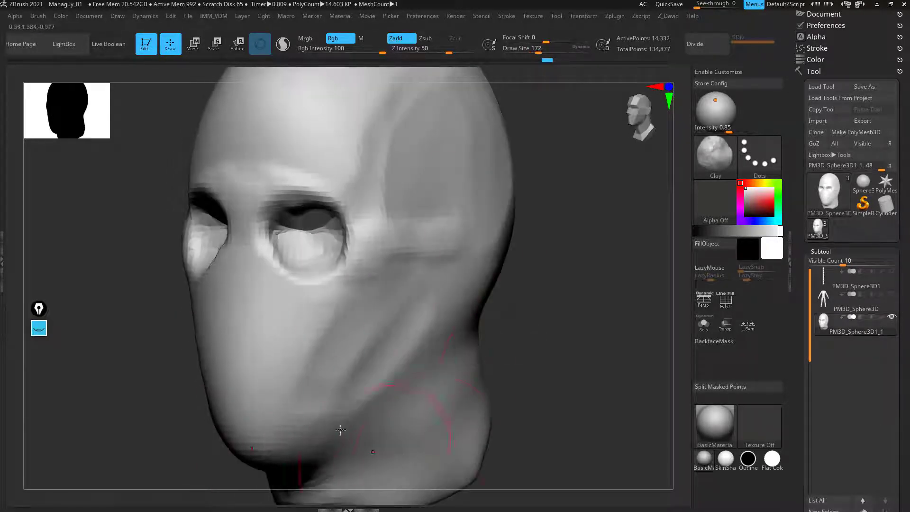
mouse_move(561, 278)
alt+mouse_down()
mouse_move(559, 258)
mouse_move(558, 309)
alt+mouse_up()
mouse_move(327, 322)
shift+mouse_down()
mouse_move(332, 374)
mouse_move(368, 209)
mouse_move(316, 304)
mouse_move(327, 368)
mouse_move(357, 292)
mouse_move(371, 283)
mouse_move(433, 173)
mouse_move(442, 283)
shift+mouse_up()
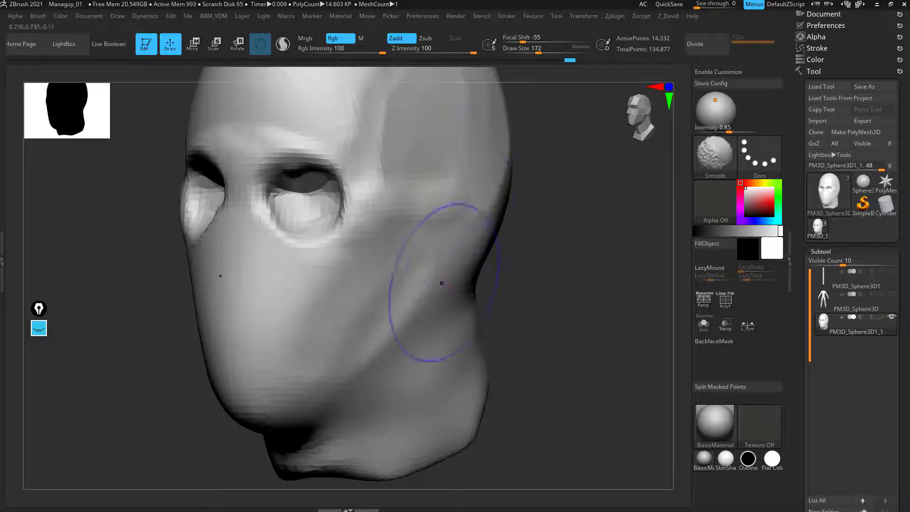
alt+drag(502, 310, 506, 336)
mouse_move(358, 146)
shift+mouse_down()
mouse_move(274, 160)
mouse_move(459, 125)
shift+mouse_up()
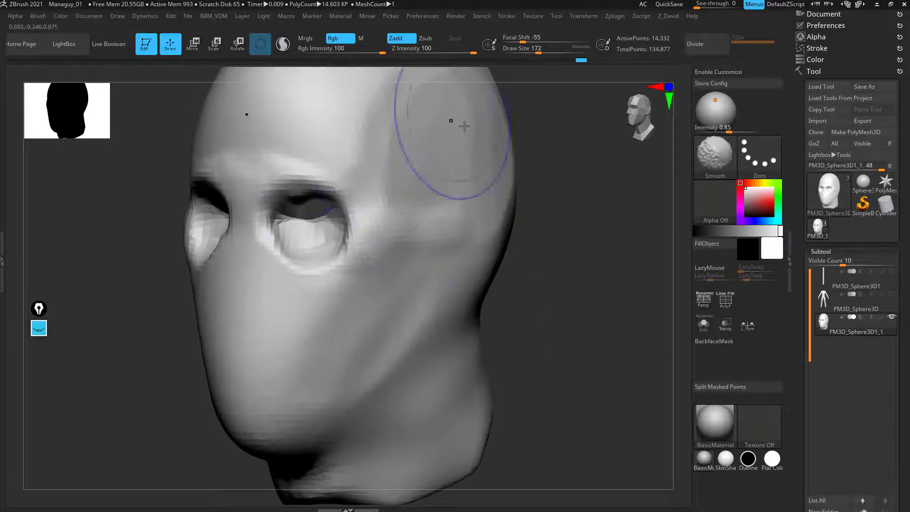
mouse_move(556, 355)
alt+mouse_down()
mouse_move(562, 315)
mouse_move(502, 357)
mouse_move(590, 315)
alt+mouse_up()
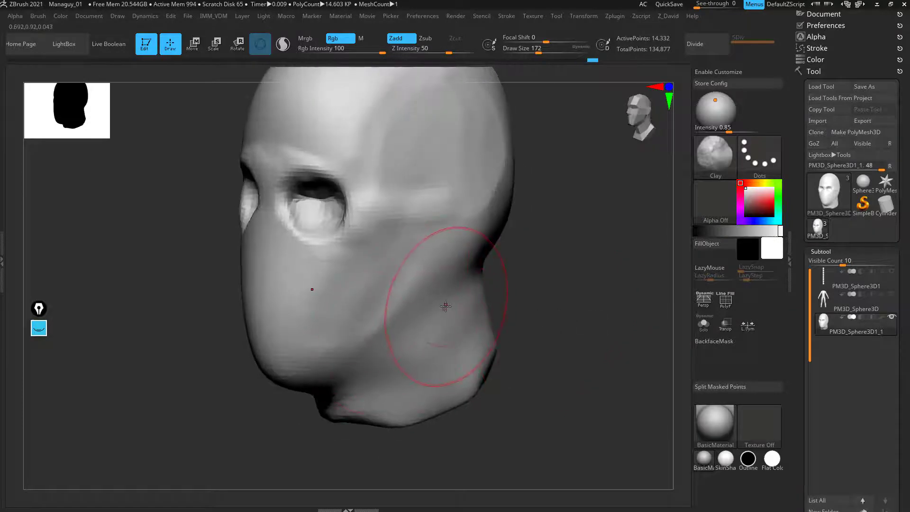
Step: Carve in the underside of the chin where it meets the neck with the DamStandard brush, enlarging the Draw Size to 128
key(b)
key(d)
key(s)
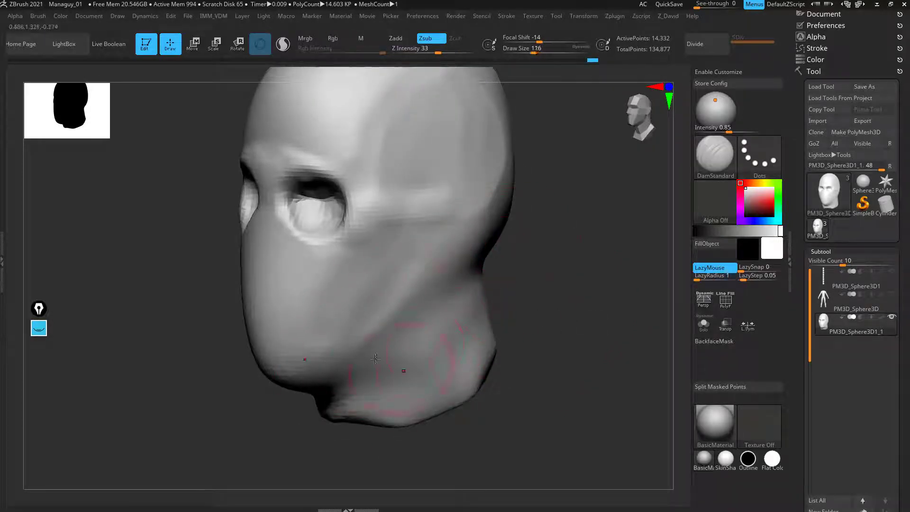
mouse_move(557, 321)
mouse_down()
mouse_move(557, 298)
mouse_move(553, 323)
mouse_up()
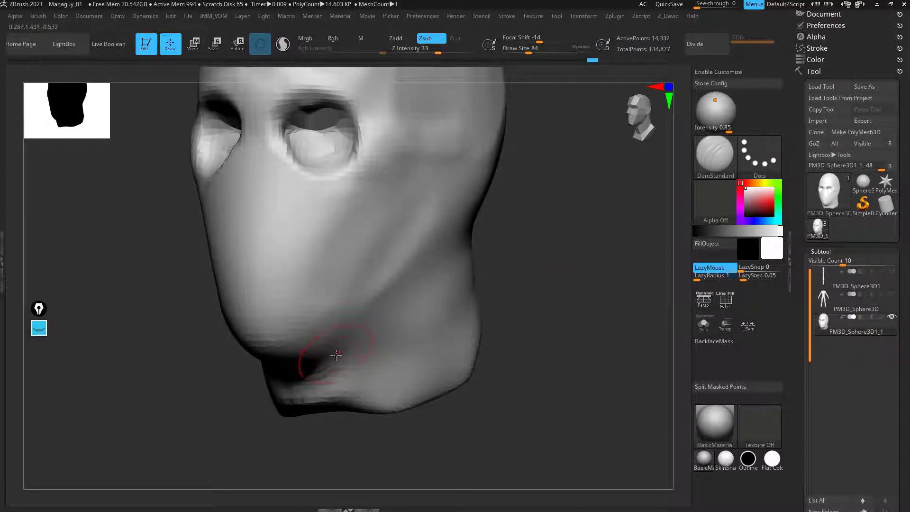
drag(527, 253, 525, 266)
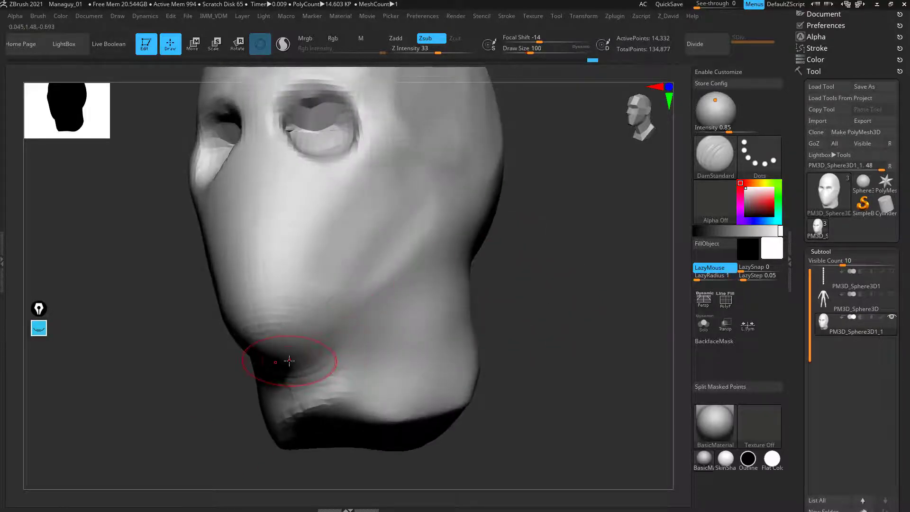
key(bracketright)
key(bracketright)
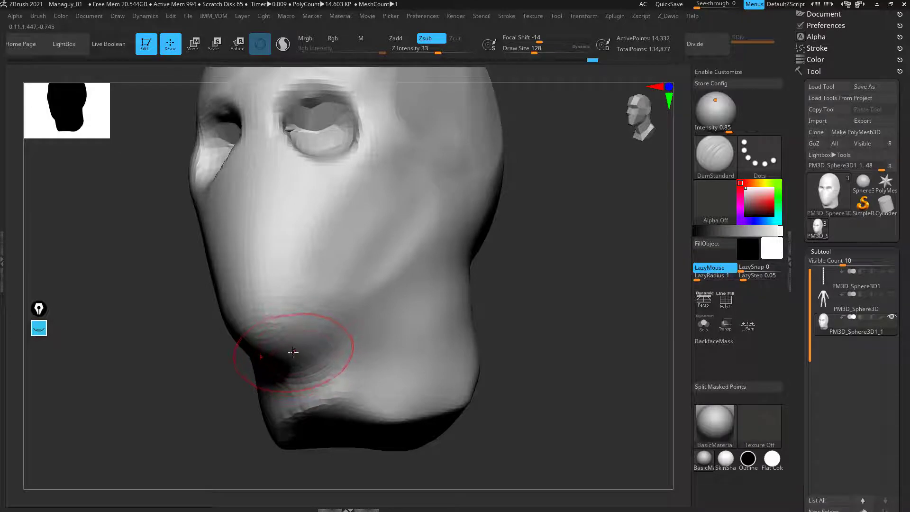
drag(581, 308, 544, 297)
drag(270, 420, 261, 437)
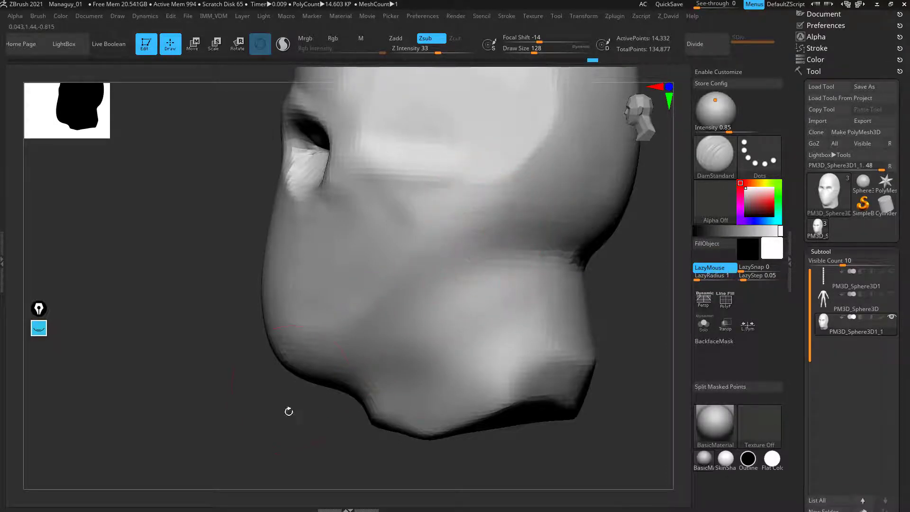
drag(289, 411, 298, 411)
drag(310, 380, 369, 335)
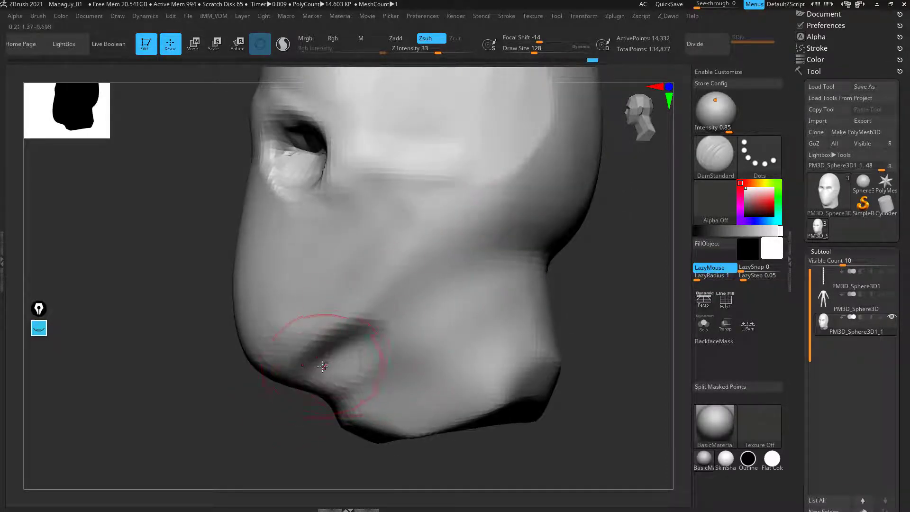
key(ctrl+z)
Step: Carve the jawline crease from under the chin back to the jaw corner and up to the ear with the DamStandard brush
key(bracketleft)
key(bracketleft)
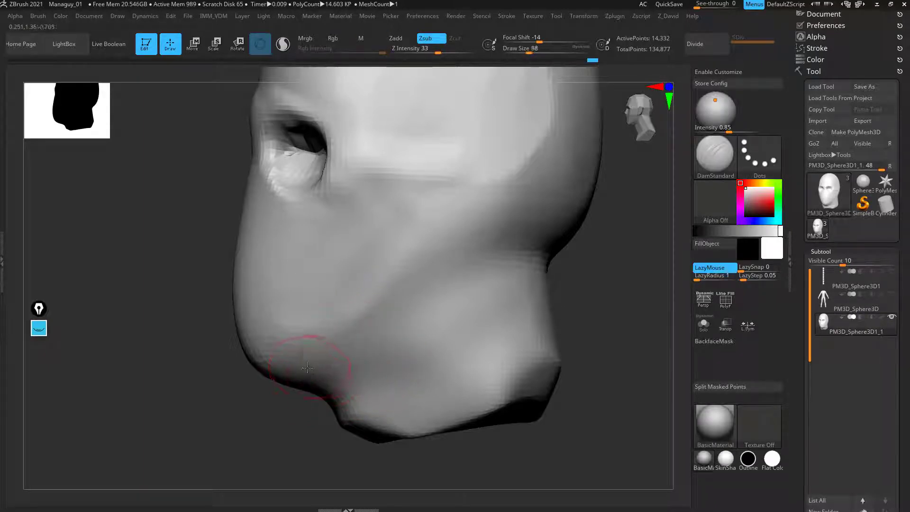
drag(305, 335, 462, 252)
key(bracketleft)
mouse_move(595, 266)
mouse_down()
mouse_move(471, 212)
mouse_move(472, 280)
mouse_move(420, 298)
mouse_up()
drag(280, 484, 290, 481)
drag(549, 312, 522, 318)
mouse_move(599, 316)
mouse_down()
mouse_move(567, 315)
mouse_move(608, 313)
mouse_move(599, 325)
mouse_move(588, 322)
mouse_up()
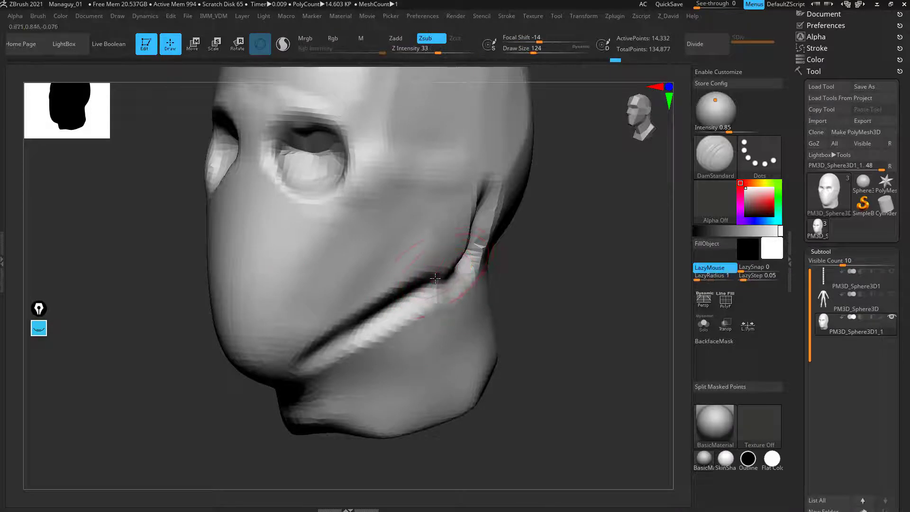
Step: Deepen the crease under the chin and soften the jawline groove up to the ear with the Smooth brush at Draw Size 156
key(shift)
shift+drag(410, 314, 346, 346)
drag(227, 448, 232, 420)
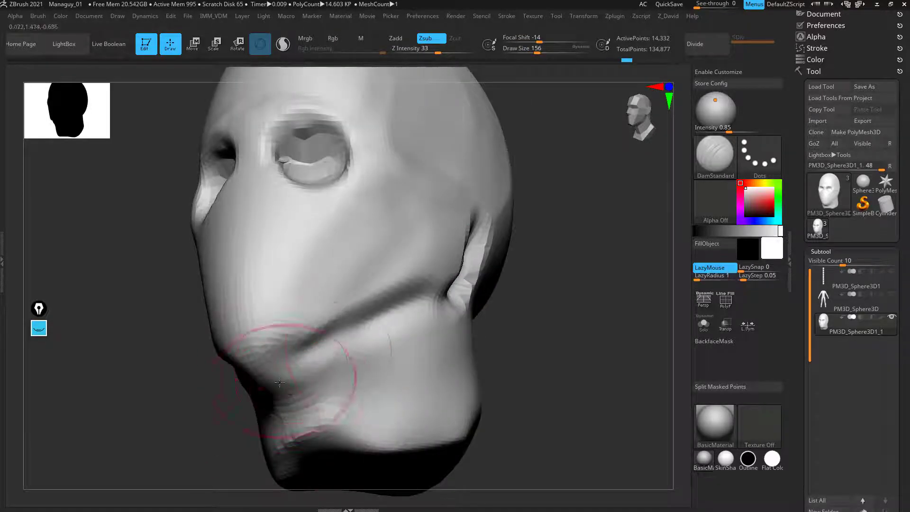
drag(299, 377, 259, 380)
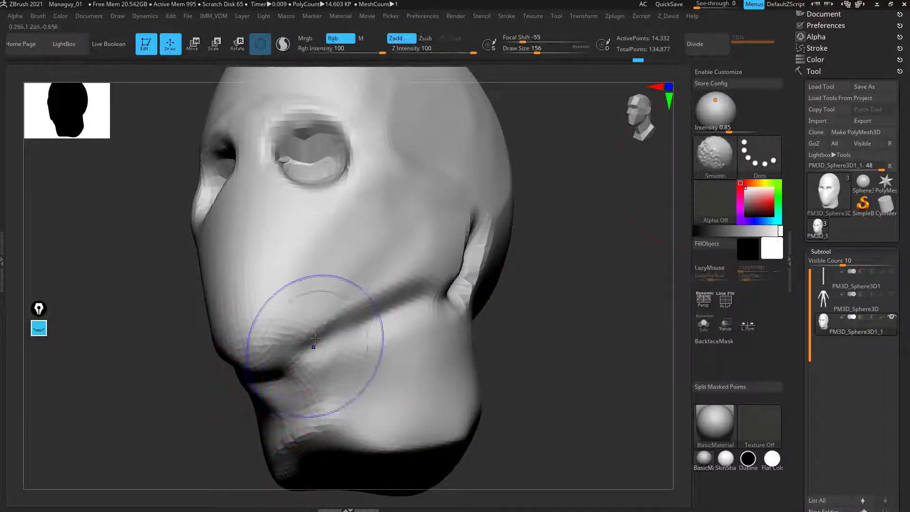
shift+drag(313, 346, 421, 321)
drag(555, 367, 512, 343)
shift+drag(341, 336, 384, 322)
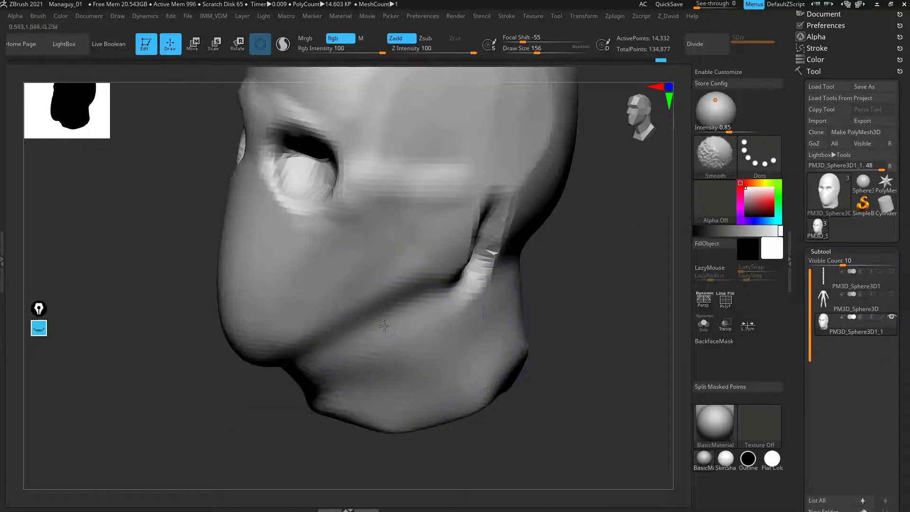
mouse_move(488, 275)
shift+mouse_down()
mouse_move(528, 267)
mouse_move(514, 304)
shift+mouse_up()
Step: Pull the jawline below the cheek downward in side view with the Move brush at Draw Size 248
drag(261, 446, 254, 425)
key(b)
key(m)
key(v)
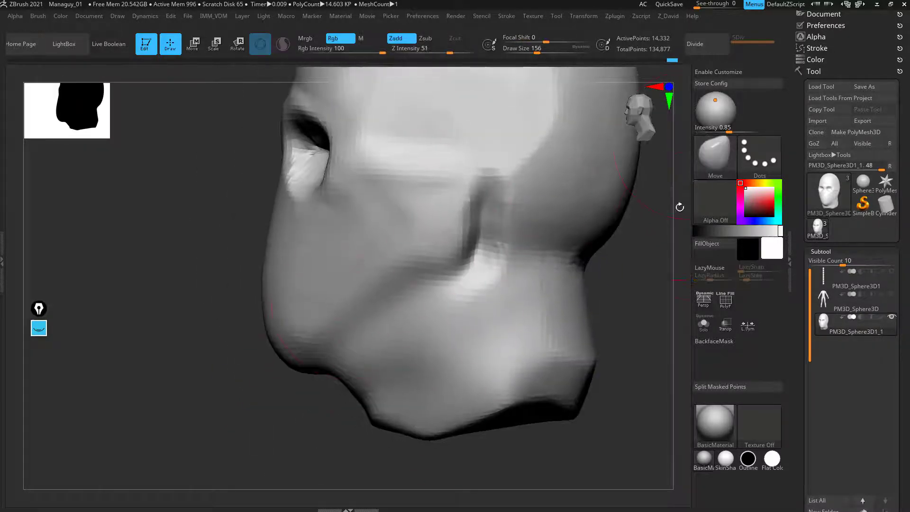
key(])
key(])
key(])
key(])
key(])
key(])
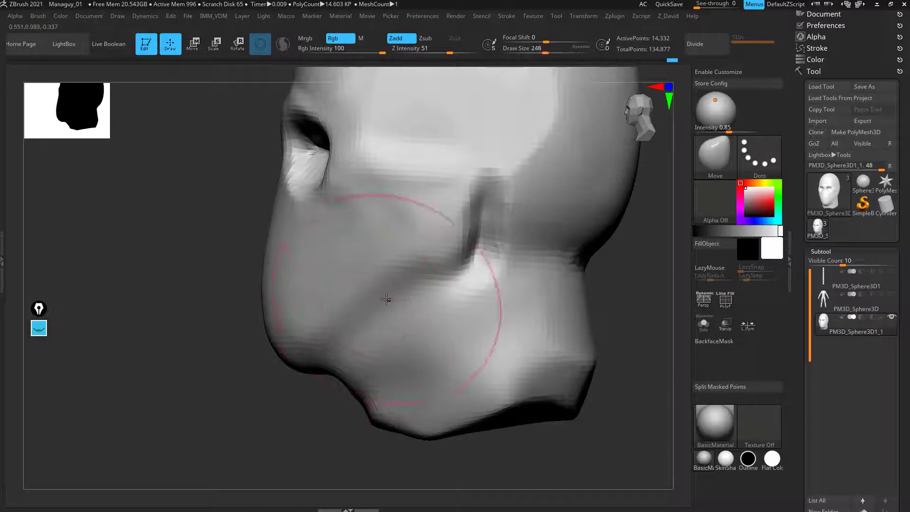
mouse_move(404, 269)
mouse_down()
mouse_move(415, 290)
mouse_move(395, 328)
mouse_up()
Step: Refine the underside of the jaw and the jaw corner with the Move brush at smaller Draw Sizes between 228 and 140
key([)
key([)
key([)
right_drag(398, 361, 369, 377)
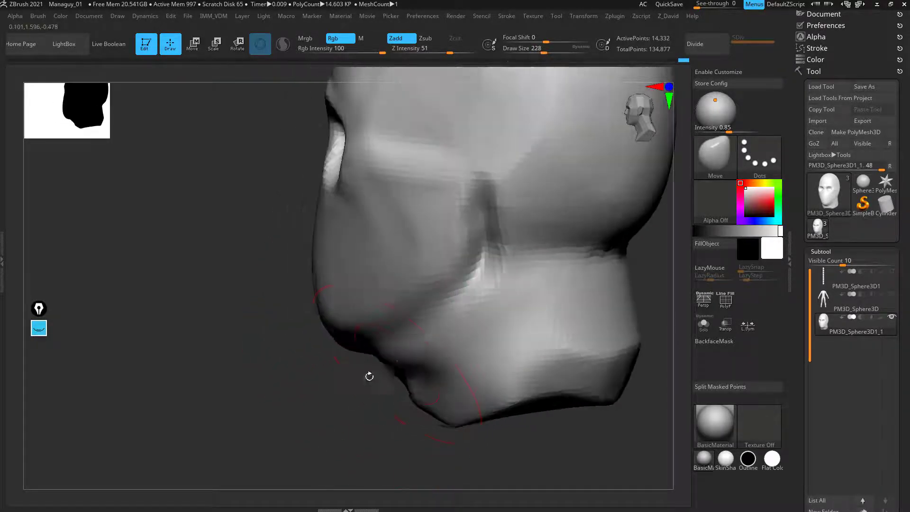
key(bracketleft)
key(bracketleft)
drag(394, 361, 432, 326)
mouse_move(357, 398)
right_down()
mouse_move(334, 379)
mouse_move(383, 340)
right_up()
key(])
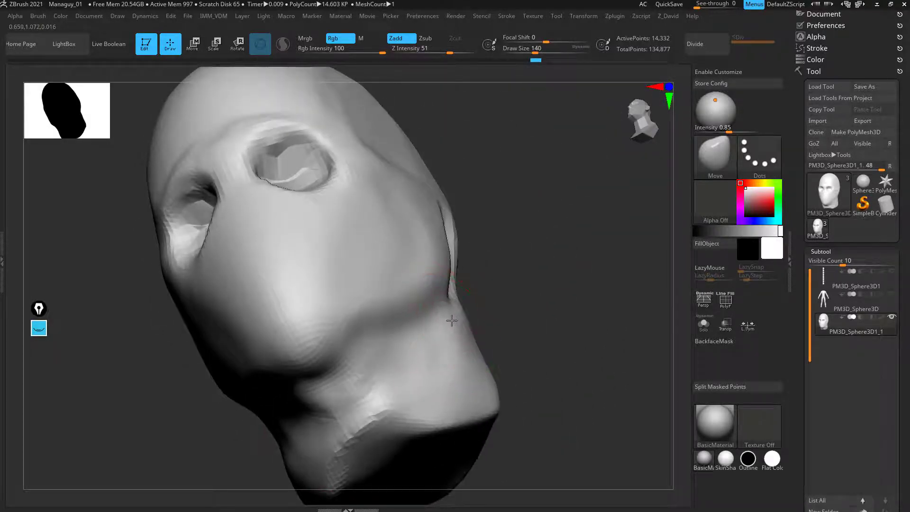
drag(545, 272, 423, 327)
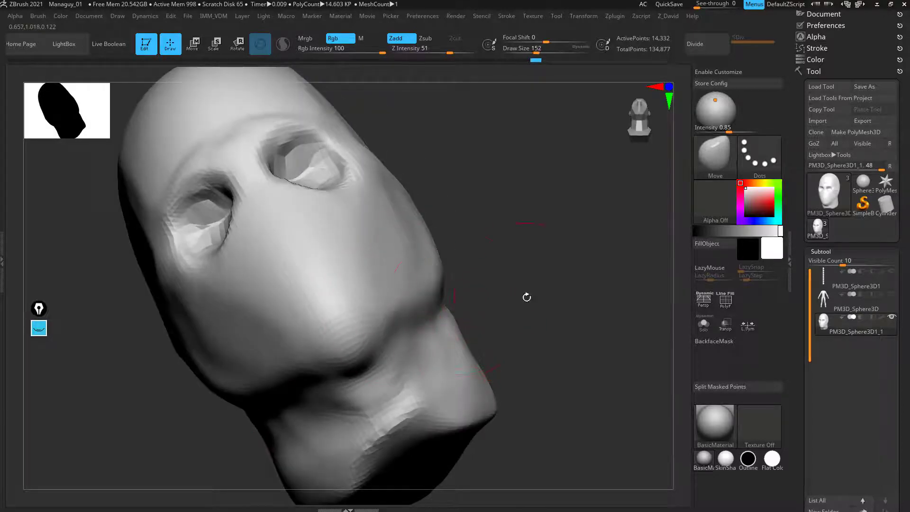
drag(526, 297, 474, 328)
Step: Flatten the neck beneath the jaw with the TrimDynamic brush at Draw Size 152, and smooth the skull base and jaw underside
key(b)
key(t)
key(d)
mouse_move(603, 357)
alt+mouse_down()
mouse_move(581, 290)
mouse_move(478, 294)
alt+mouse_up()
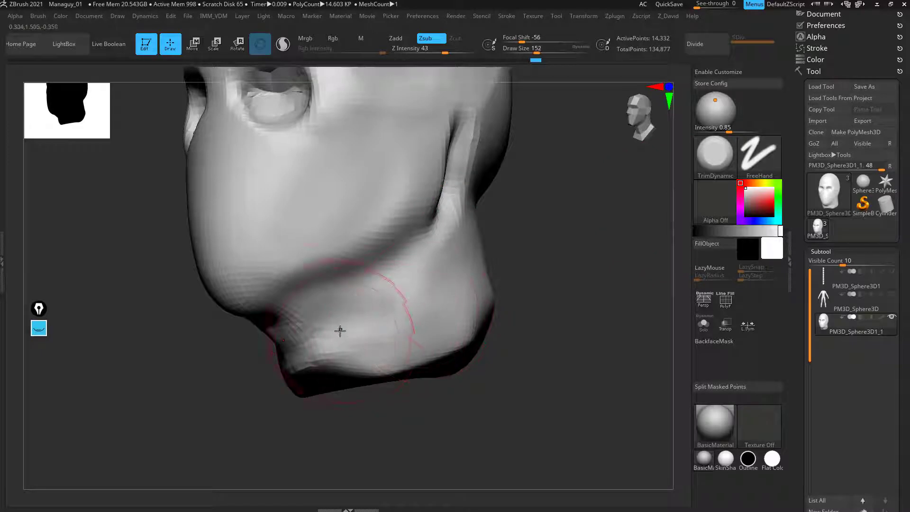
mouse_move(543, 300)
mouse_down()
mouse_move(476, 242)
mouse_move(501, 258)
mouse_up()
mouse_move(350, 352)
mouse_down()
mouse_move(366, 346)
mouse_move(347, 441)
mouse_up()
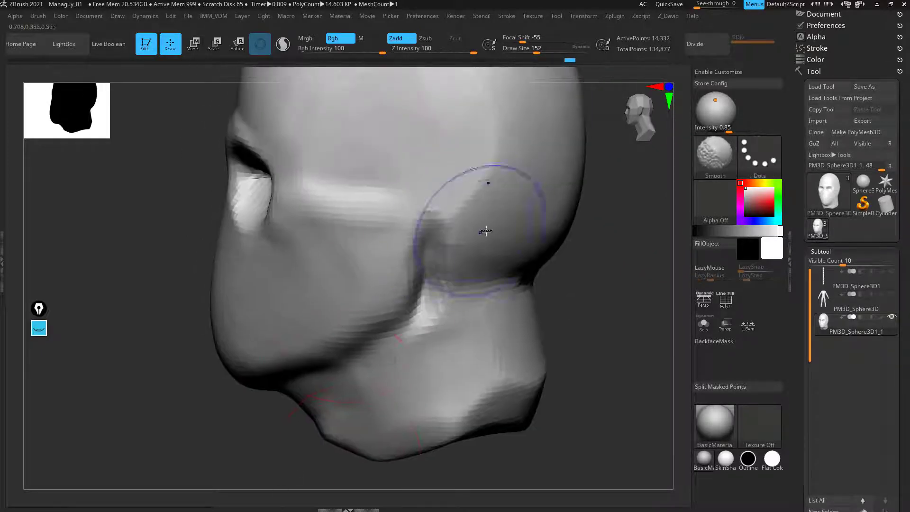
mouse_move(479, 233)
shift+mouse_down()
mouse_move(458, 304)
mouse_move(351, 354)
mouse_move(421, 258)
mouse_move(285, 378)
shift+mouse_up()
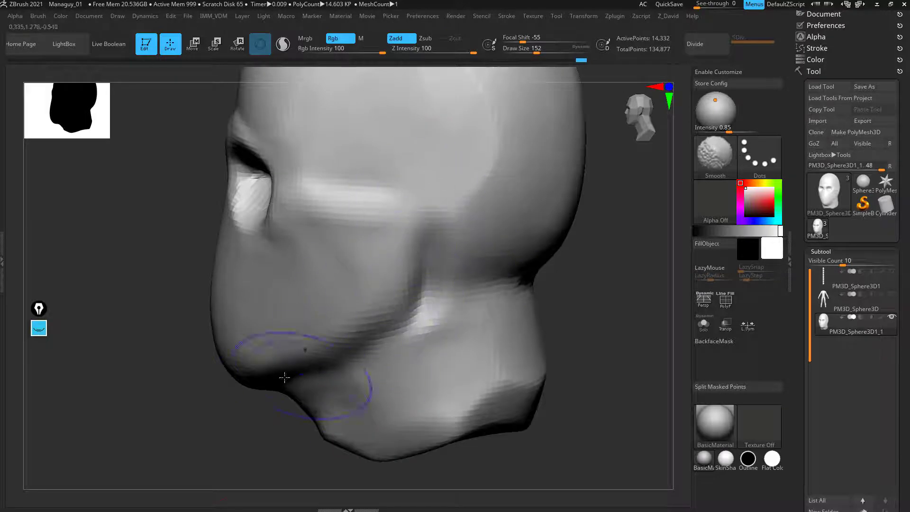
Step: Flatten the side plane between the temple and the cheekbone with the TrimDynamic brush at Draw Size 152
mouse_move(203, 417)
mouse_down()
mouse_move(201, 443)
mouse_move(593, 350)
mouse_move(541, 380)
mouse_move(573, 384)
mouse_move(543, 351)
mouse_up()
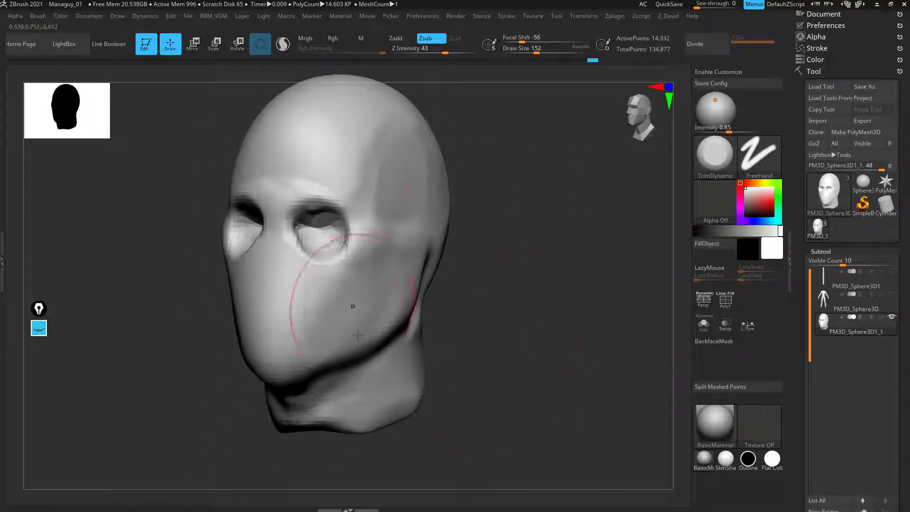
mouse_move(545, 248)
mouse_down()
mouse_move(457, 247)
mouse_move(587, 362)
mouse_move(553, 368)
mouse_up()
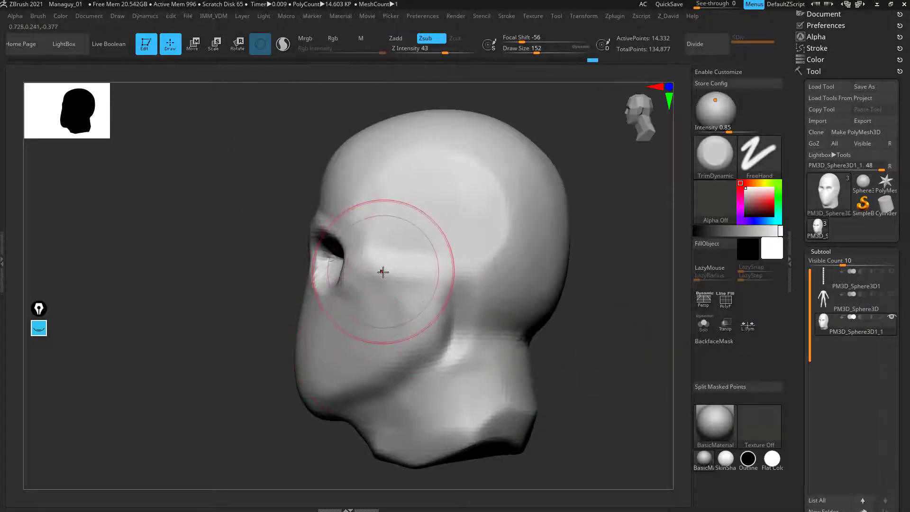
mouse_move(384, 271)
mouse_down()
mouse_move(422, 270)
mouse_move(373, 290)
mouse_up()
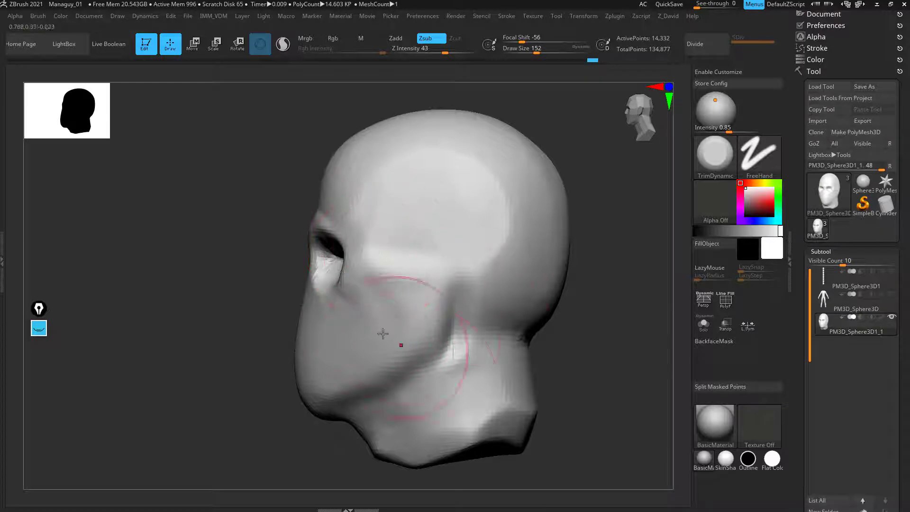
Step: Show the head reference grid and fit the head's side profile to its outline with the Move brush at Draw Size 248
alt+drag(559, 350, 389, 326)
key(shift)
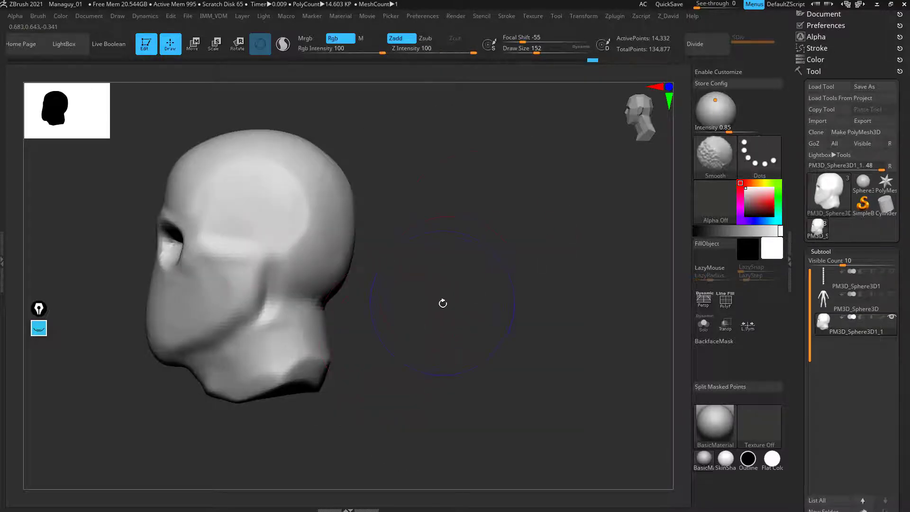
key(shift+p)
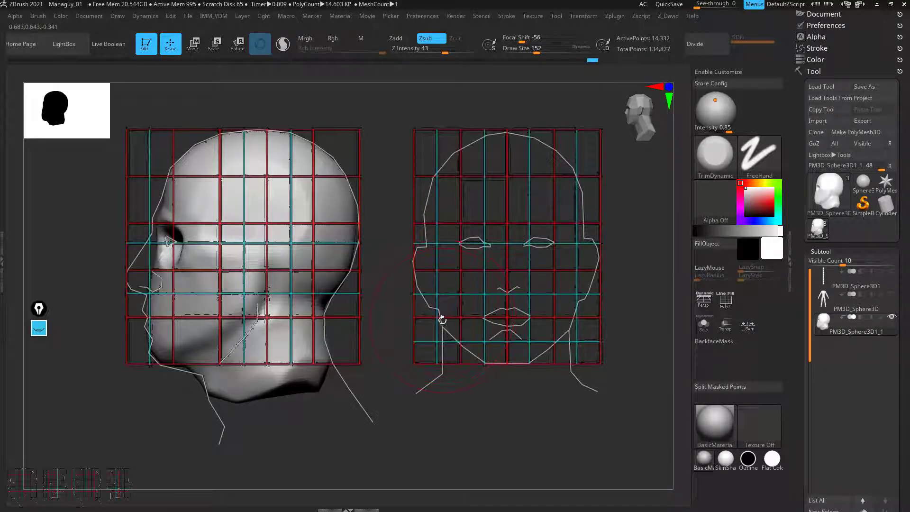
key(b)
key(m)
key(v)
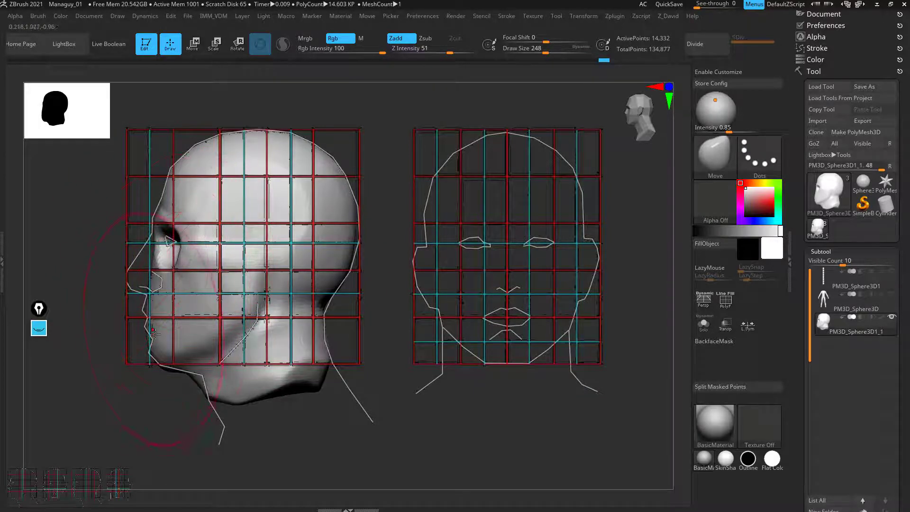
key(1)
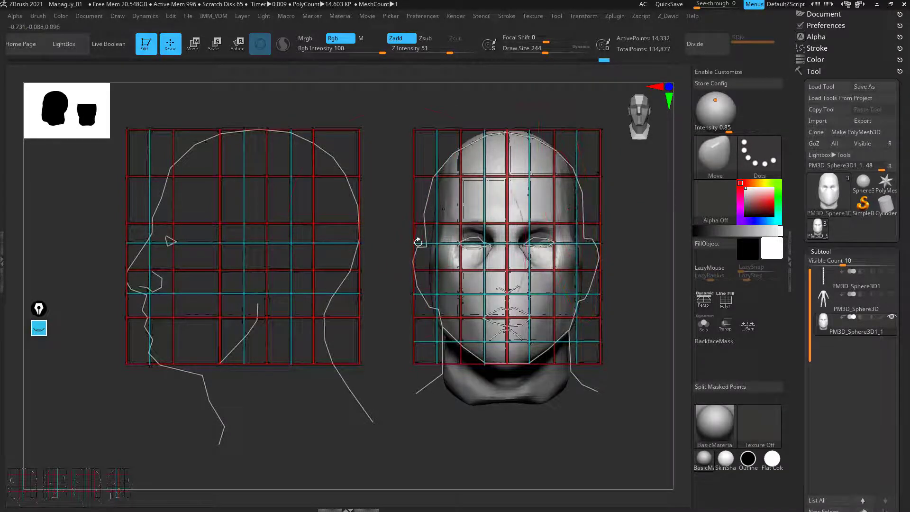
Step: Adjust the width of the skull sides to the front-view reference outline with the Move brush, using Draw Sizes 172 to 228
drag(630, 198, 627, 227)
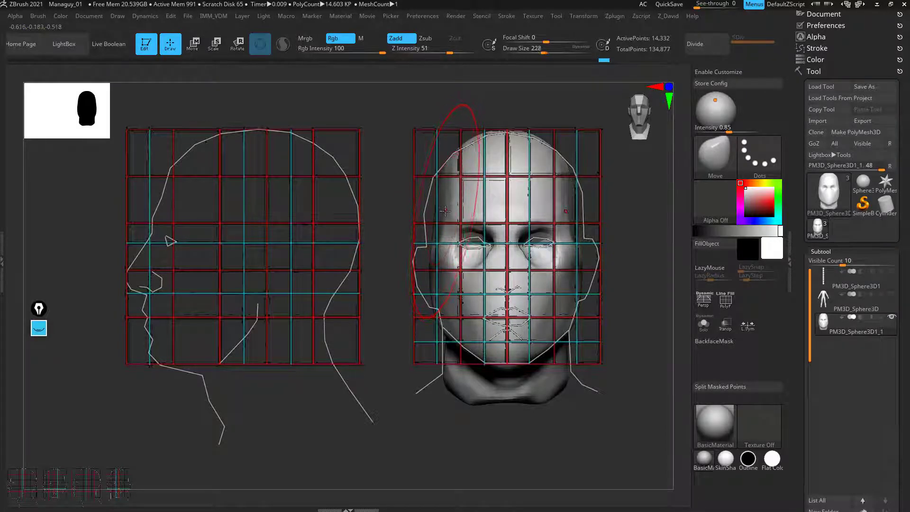
key(bracketleft)
key(bracketleft)
drag(642, 223, 602, 227)
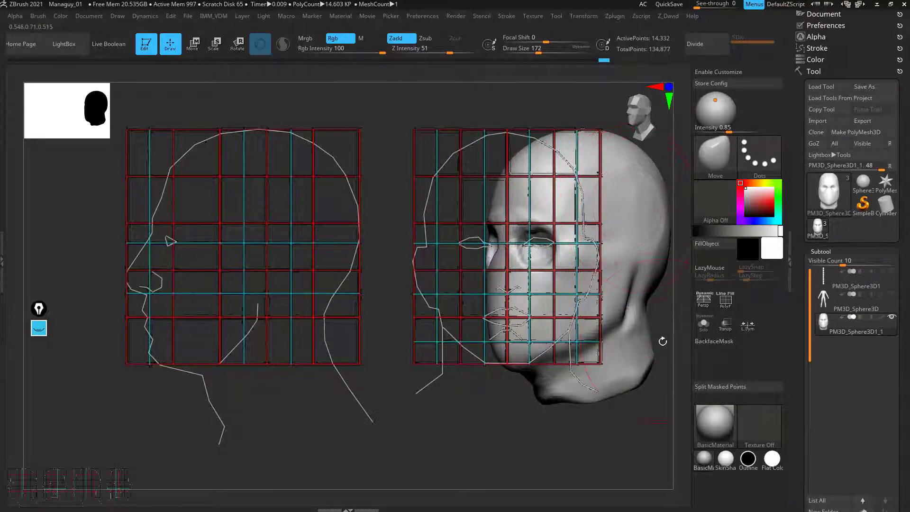
mouse_move(663, 341)
mouse_down()
mouse_move(661, 246)
mouse_move(653, 206)
mouse_move(633, 209)
mouse_up()
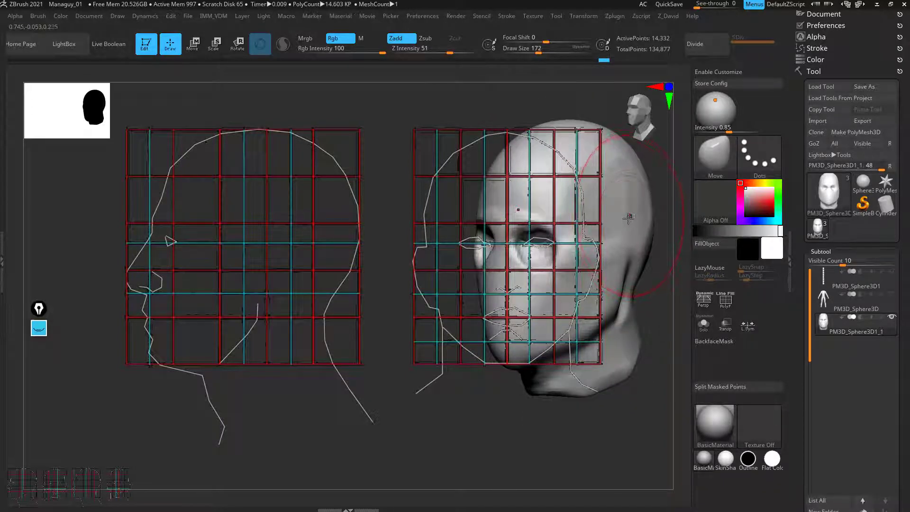
shift+drag(650, 349, 650, 345)
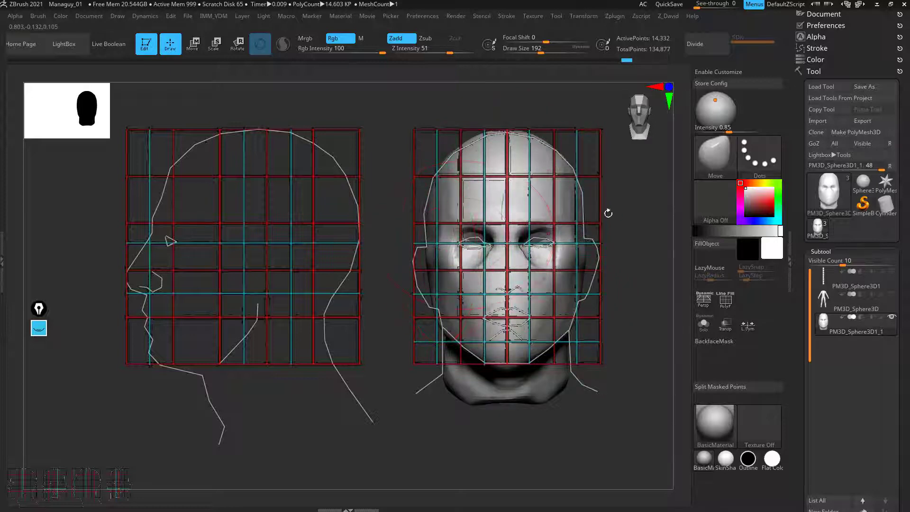
drag(605, 212, 644, 258)
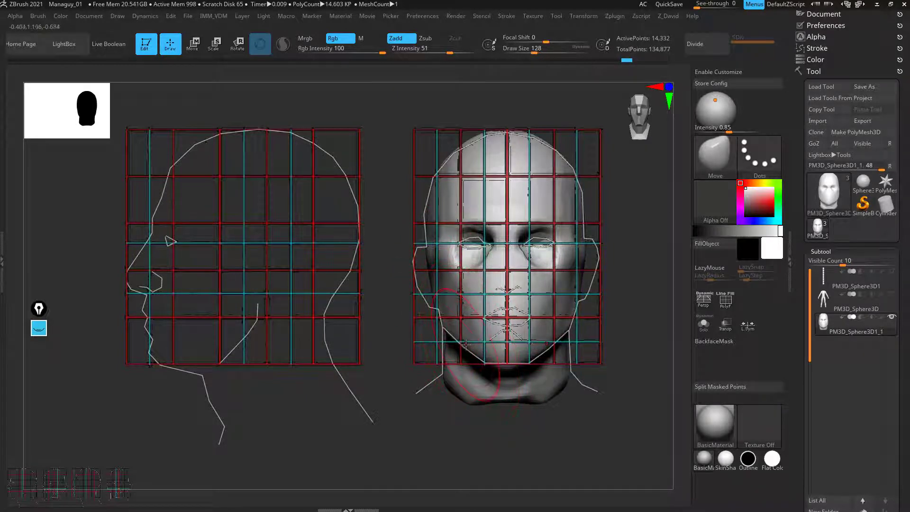
Step: Refine the face against the front reference with the Move brush at Draw Sizes 192 and 76, and hide the reference grid
key(])
key(])
key(])
key(])
key(])
key(])
key(])
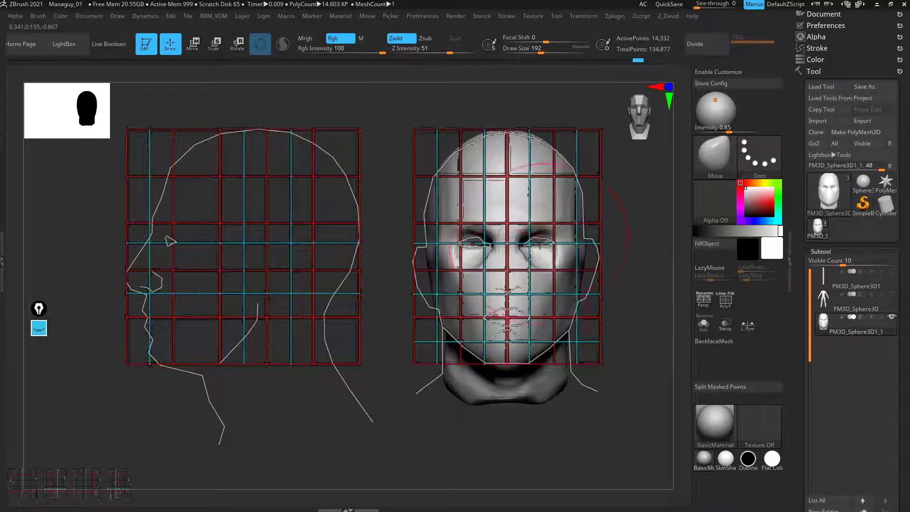
key([)
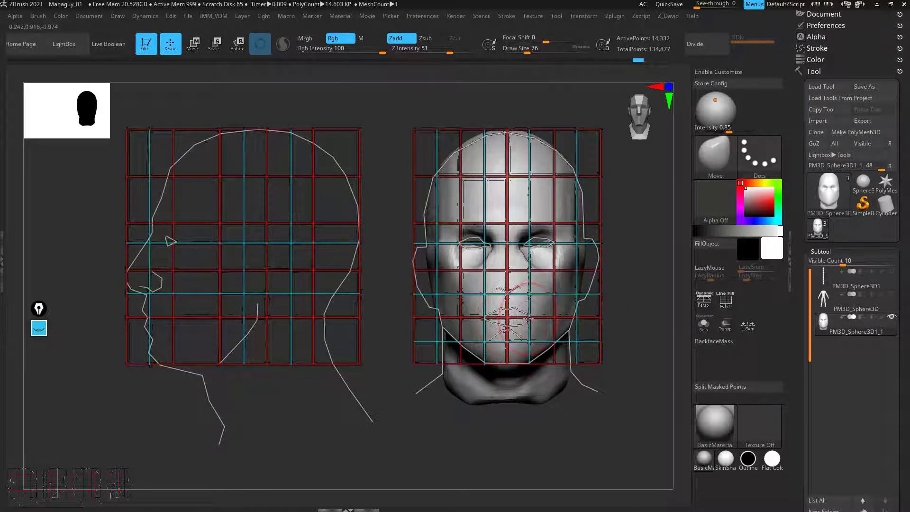
key(shift+p)
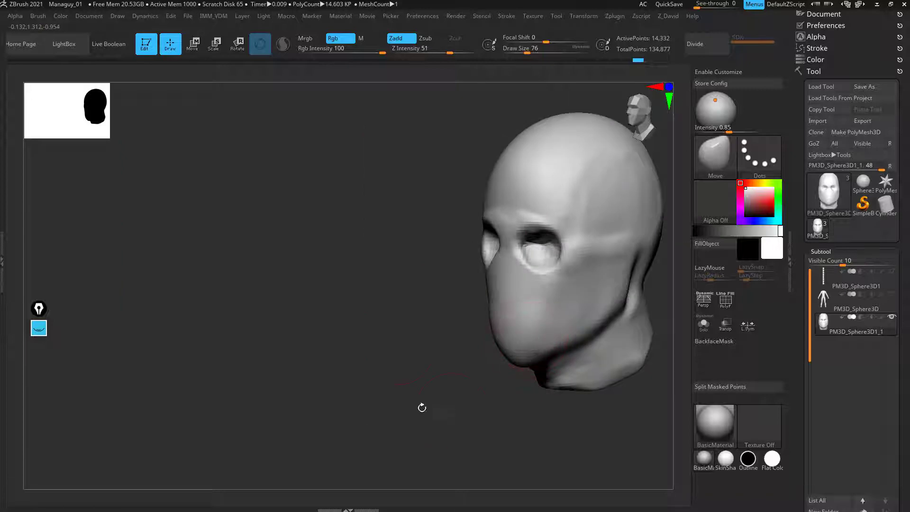
drag(421, 407, 382, 428)
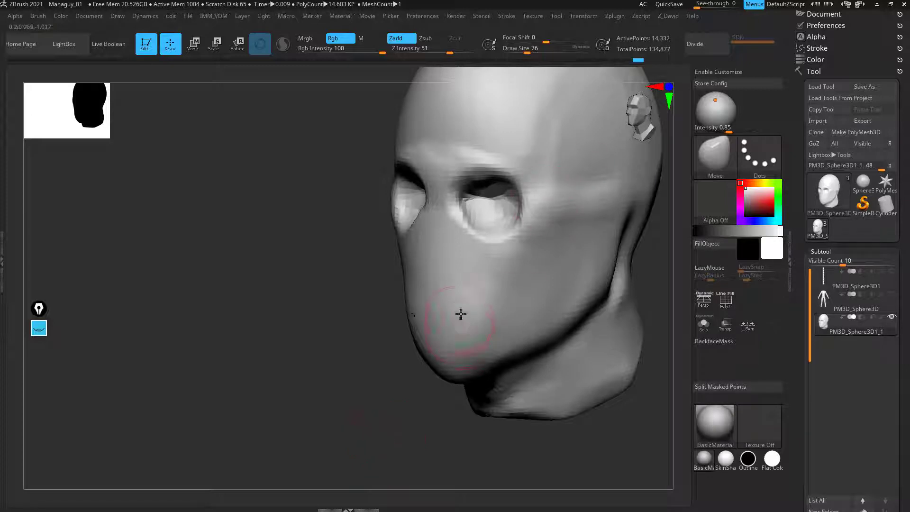
Step: Try to carve a horizontal crease above the chin with the DamStandard brush at Draw Size 76
key(b)
key(d)
key(s)
drag(396, 385, 412, 381)
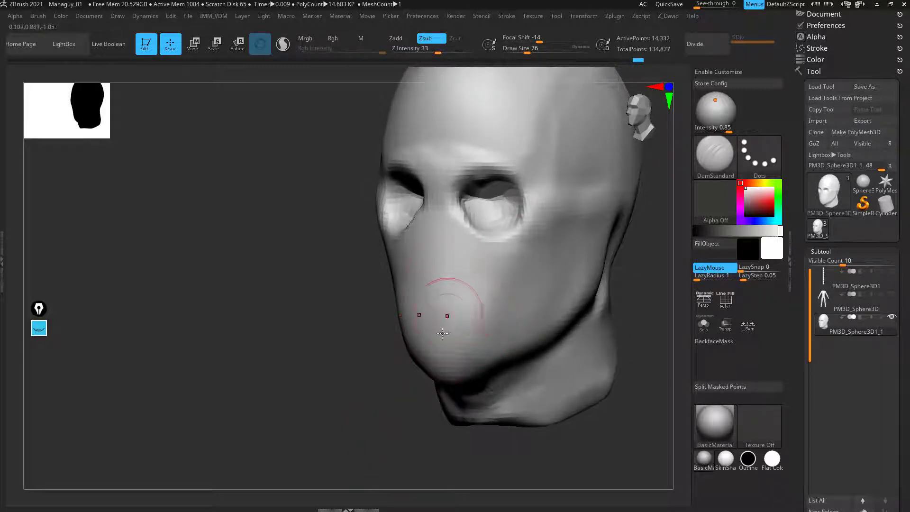
alt+drag(386, 398, 382, 388)
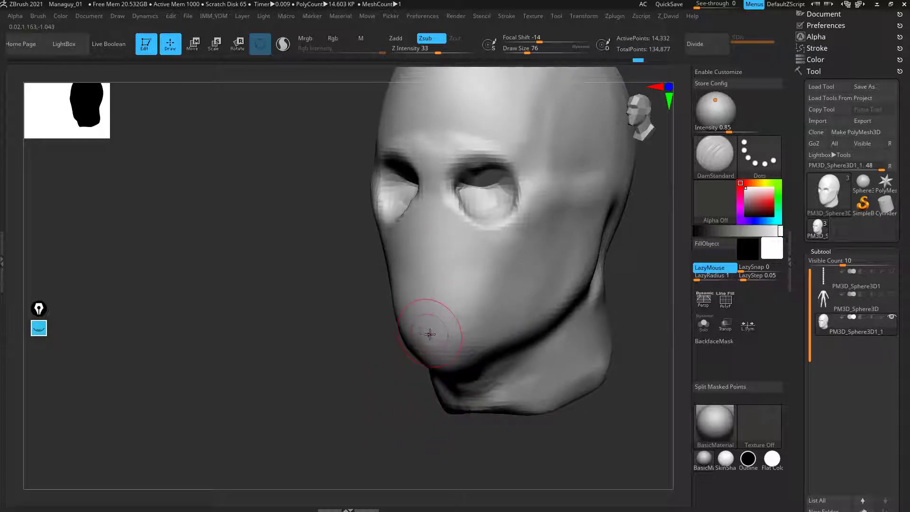
drag(430, 325, 454, 323)
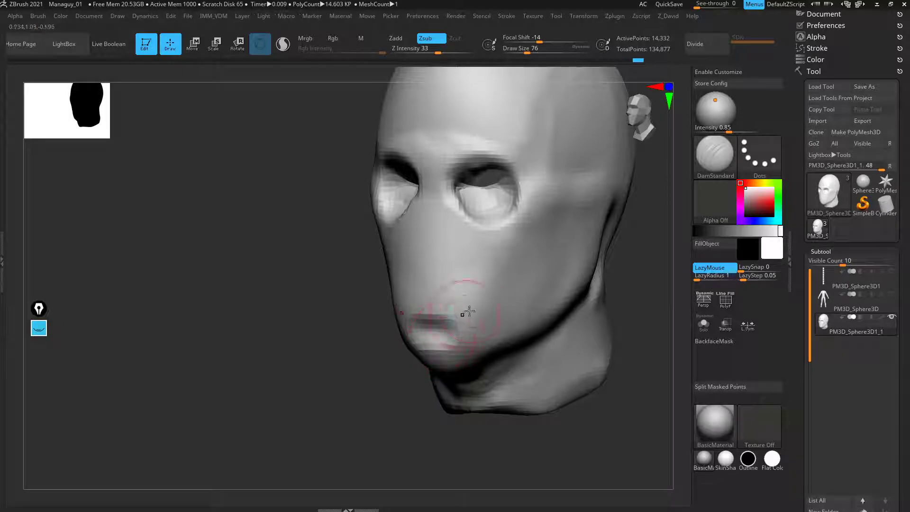
key(ctrl+z)
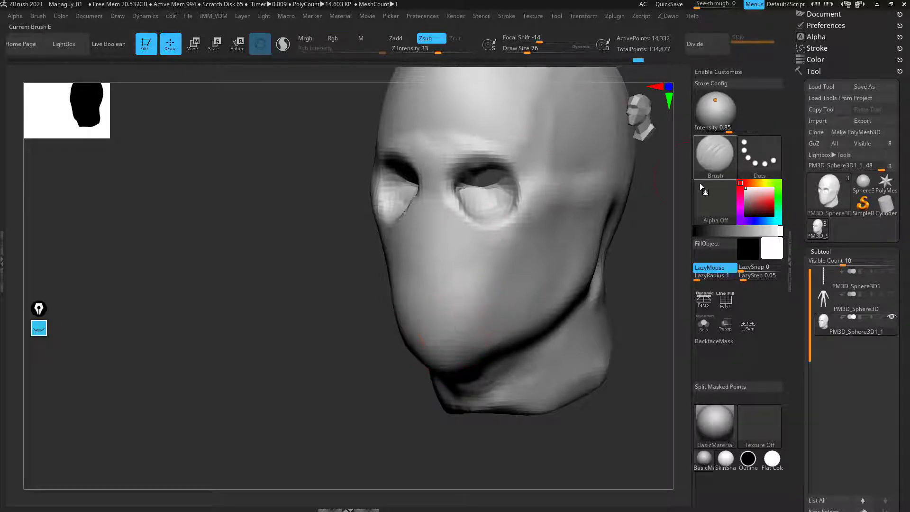
Step: Reset all brushes to their defaults, and undo a test stroke made with the Standard brush
click(715, 159)
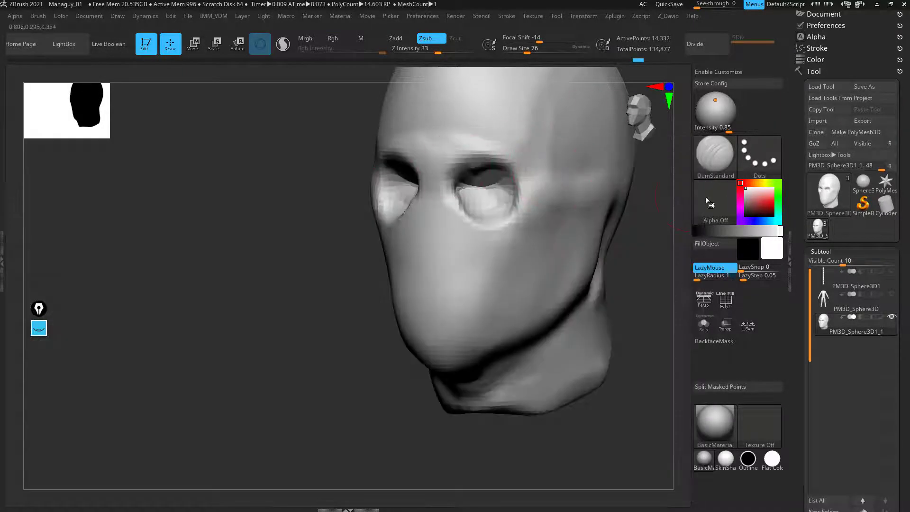
click(717, 158)
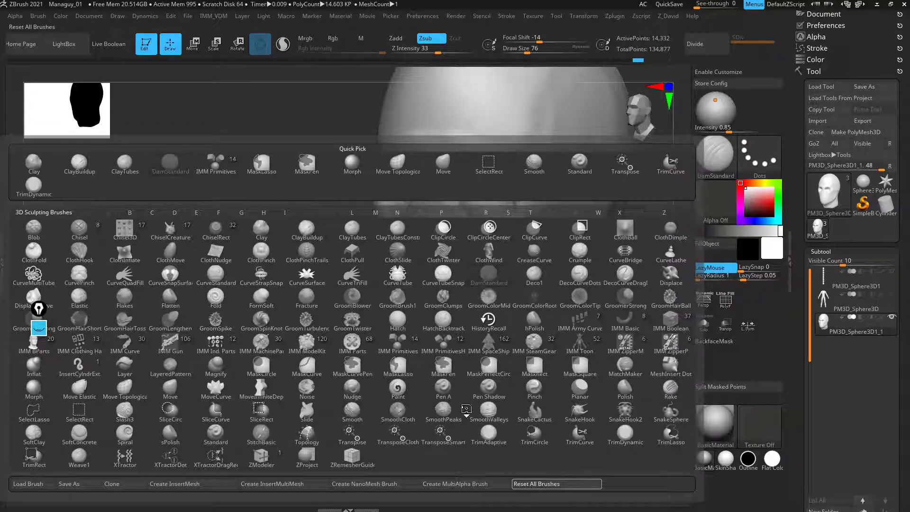
key(alt)
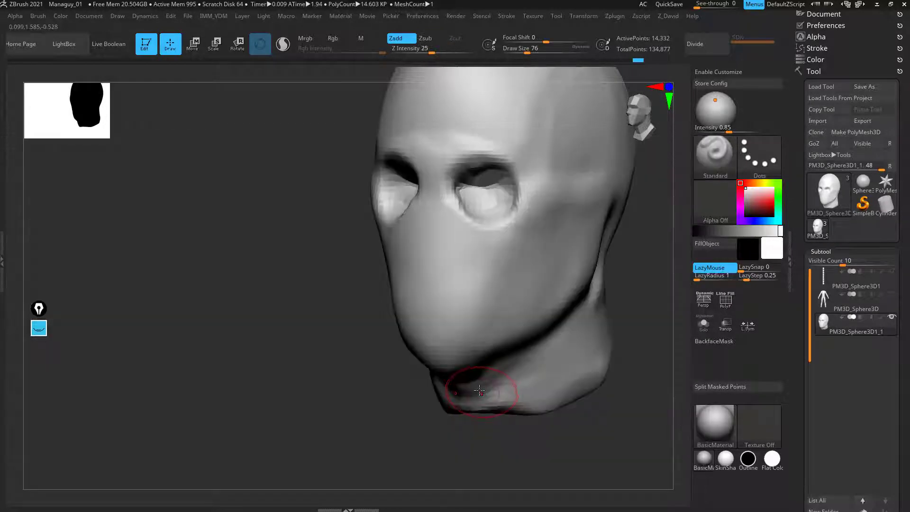
mouse_move(459, 327)
mouse_down()
mouse_move(428, 327)
mouse_move(455, 335)
mouse_move(431, 339)
mouse_move(458, 334)
mouse_up()
key(ctrl)
key(ctrl+z)
Step: Carve the crease above the chin with the DamStandard brush at Draw Size 76, and soften it with Clay and smoothing
mouse_move(406, 435)
mouse_down()
mouse_move(344, 441)
mouse_move(416, 433)
mouse_up()
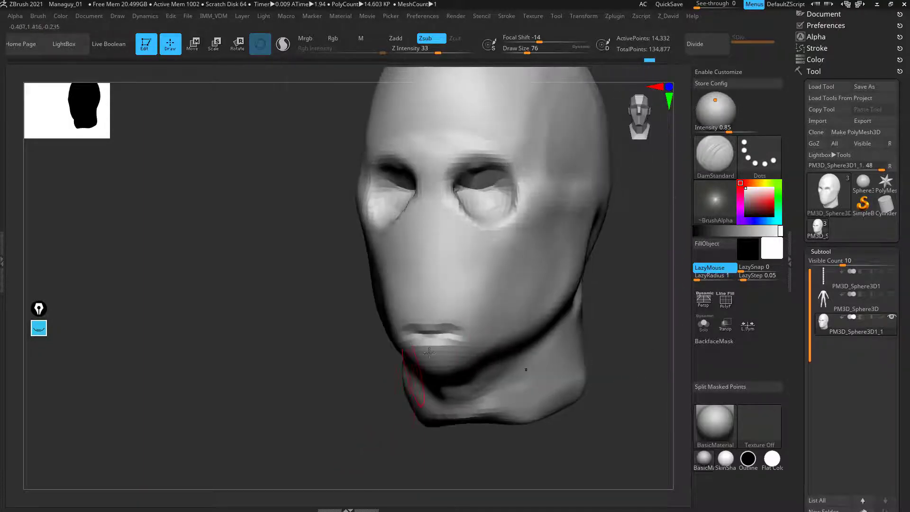
drag(361, 415, 447, 345)
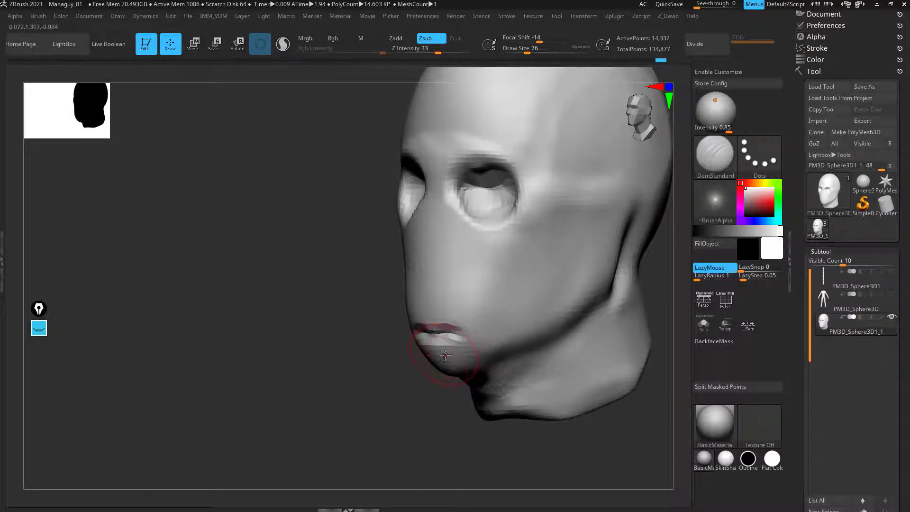
key(b)
key(c)
key(l)
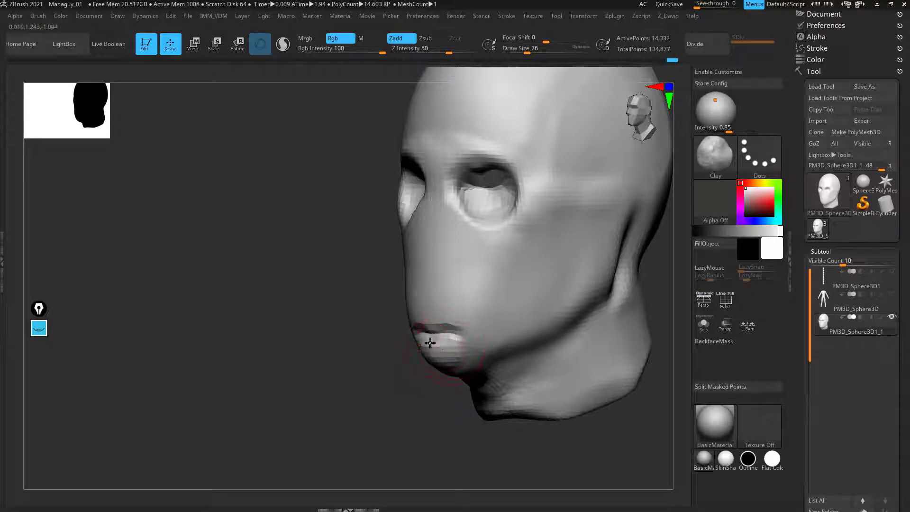
key(shift)
mouse_move(436, 323)
shift+mouse_down()
mouse_move(449, 340)
mouse_move(467, 336)
shift+mouse_up()
Step: Carve a horizontal crease for the base of the nose with the DamStandard brush at Draw Sizes 76 and 68, and smooth it
alt+drag(358, 395, 348, 424)
key(b)
key(d)
key(s)
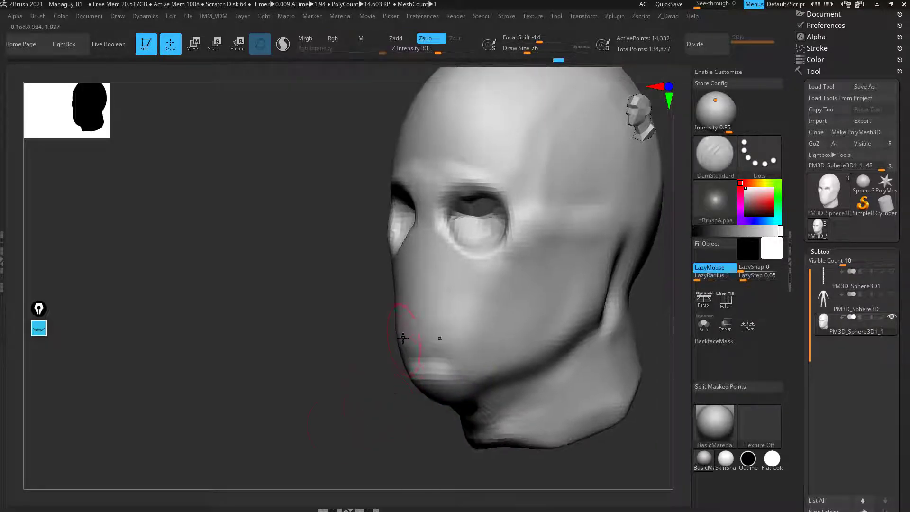
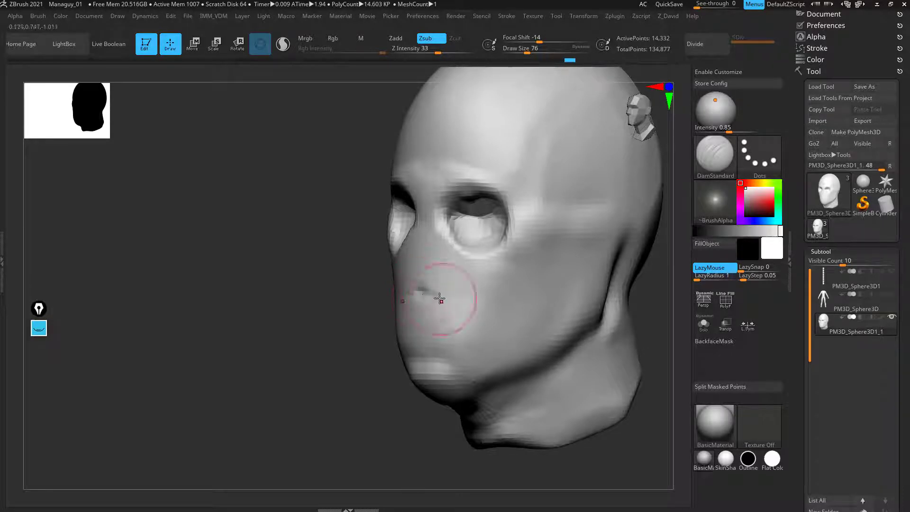
drag(439, 299, 445, 300)
shift+drag(289, 449, 420, 313)
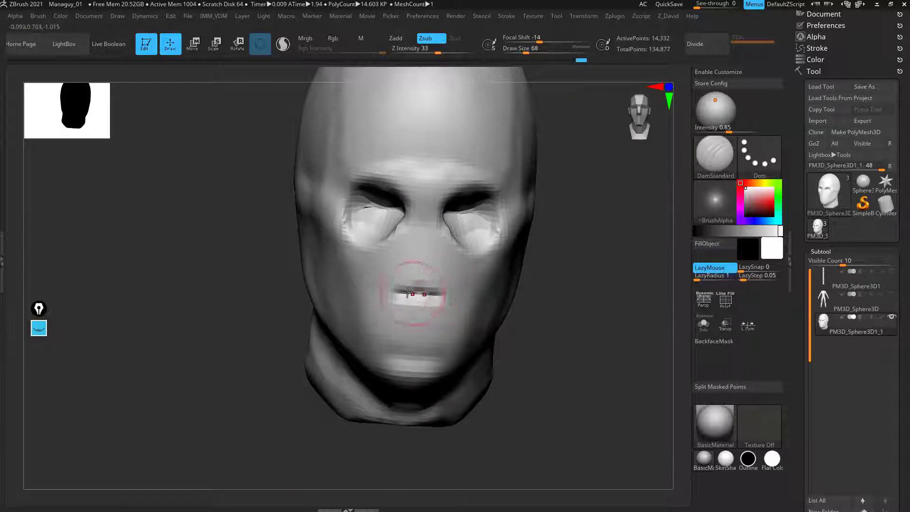
key(shift)
drag(434, 446, 303, 403)
mouse_move(423, 314)
right_down()
mouse_move(383, 372)
mouse_move(434, 316)
right_up()
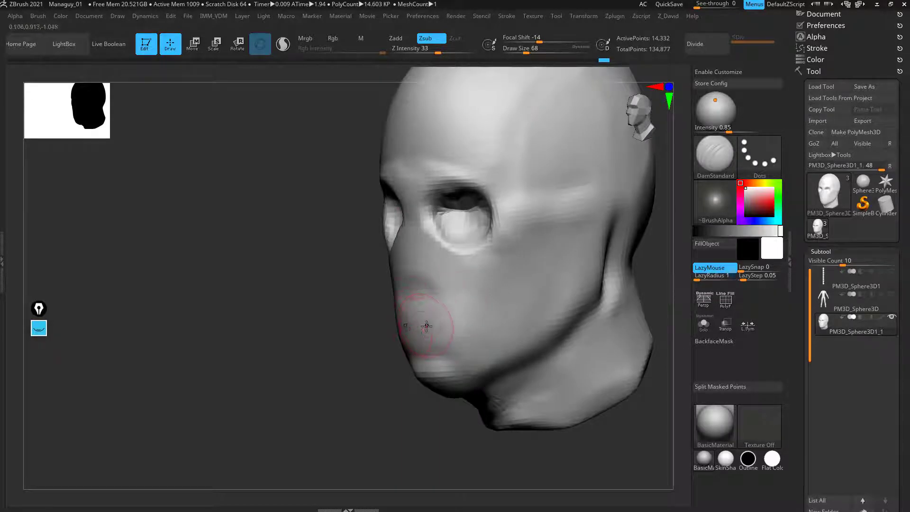
Step: Build up a rounded mouth mound between the nose base and the chin with the Clay brush at Draw Sizes 100 to 168
key(b)
key(c)
key(l)
right_drag(388, 336, 465, 323)
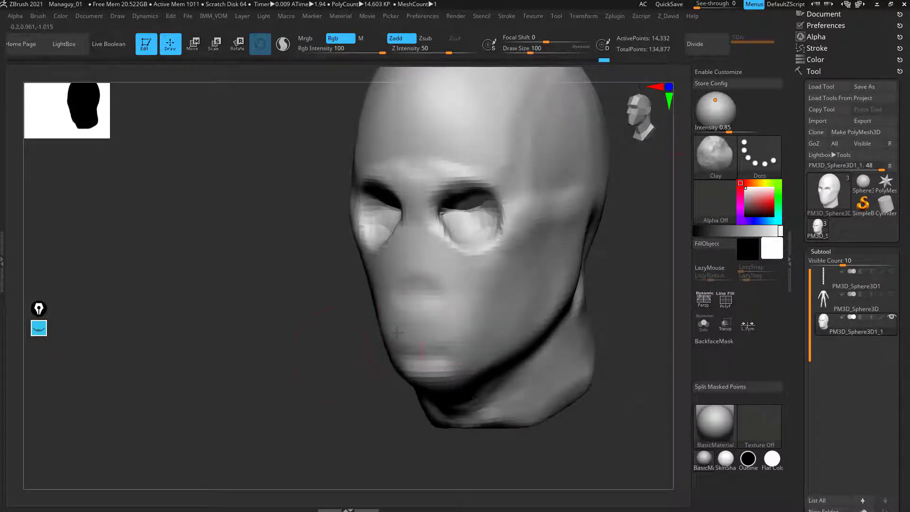
alt+drag(312, 395, 380, 392)
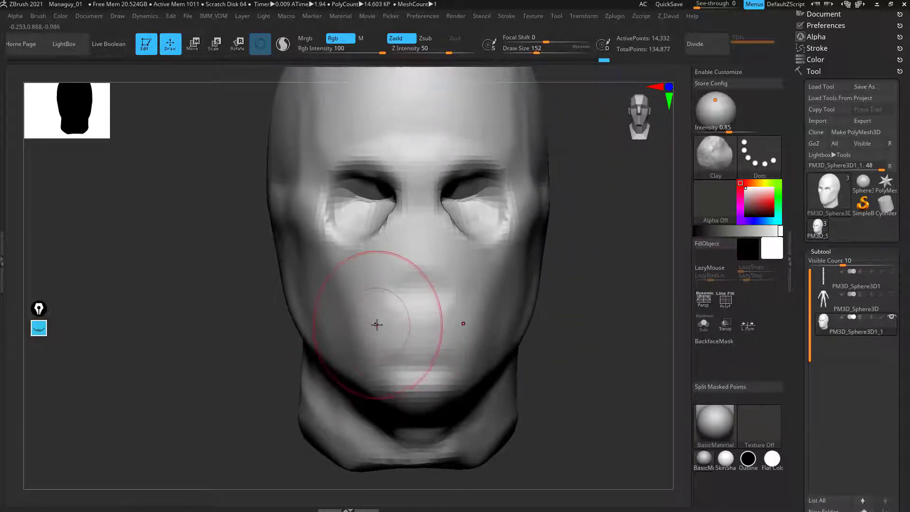
key(bracketright)
key(bracketright)
mouse_move(380, 331)
mouse_down()
mouse_move(458, 318)
mouse_move(469, 335)
mouse_up()
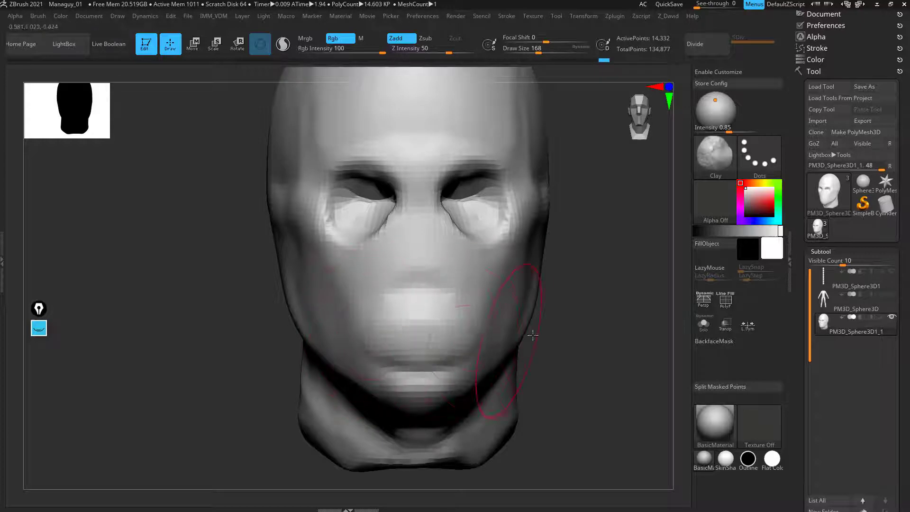
mouse_move(533, 335)
mouse_down()
mouse_move(450, 337)
mouse_move(403, 357)
mouse_up()
mouse_move(280, 428)
alt+mouse_down()
mouse_move(285, 400)
mouse_move(304, 411)
mouse_move(355, 407)
alt+mouse_up()
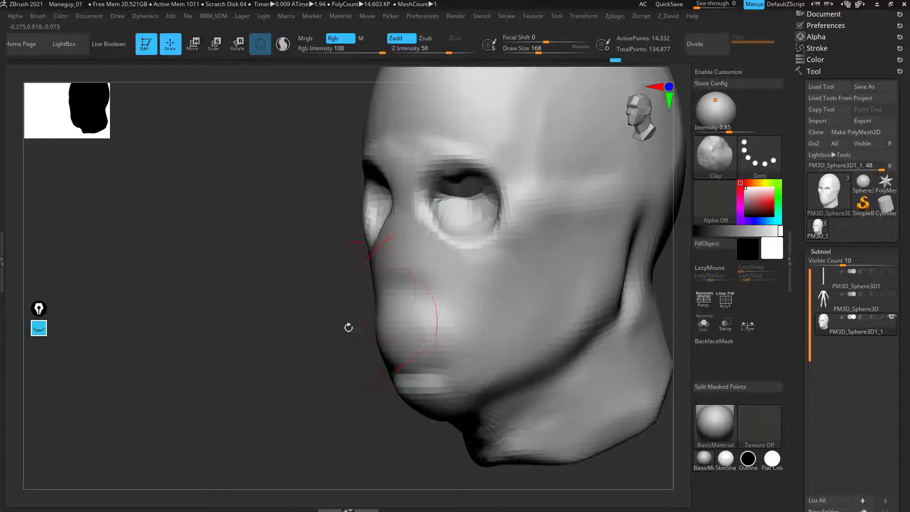
right_drag(349, 325, 375, 292)
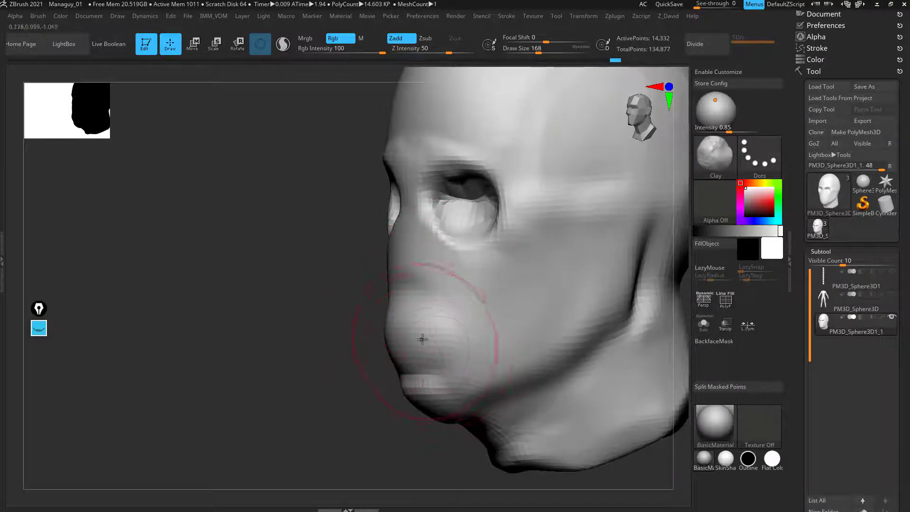
right_drag(431, 261, 381, 381)
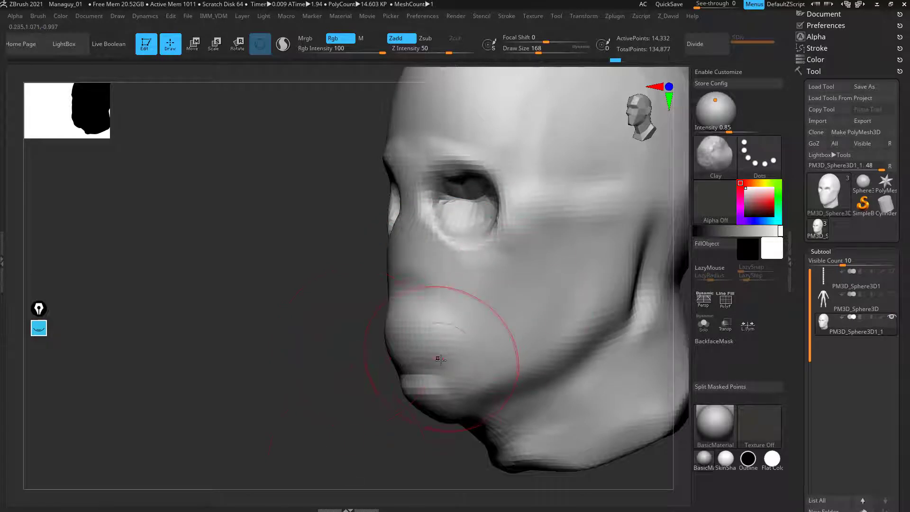
Step: Show the head reference grid and fit the head to its side-view outline
drag(309, 398, 300, 401)
right_drag(301, 399, 338, 403)
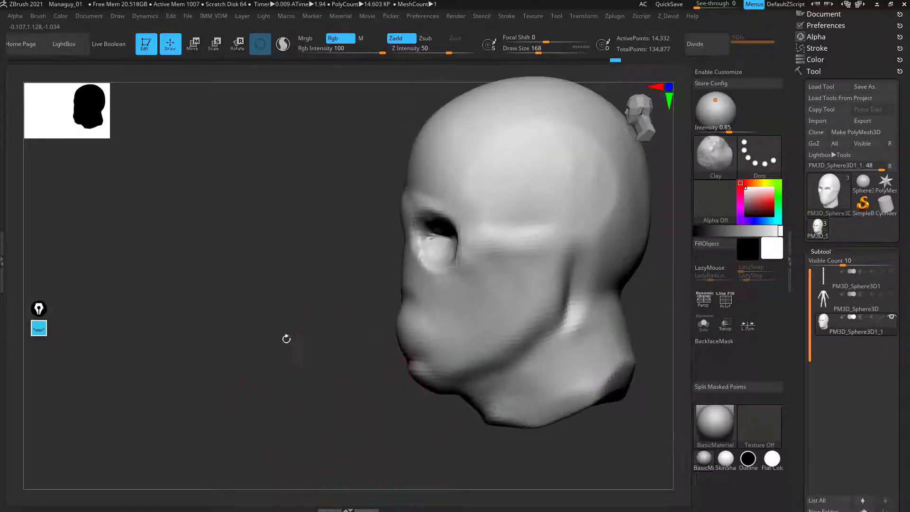
key(shift)
key(shift+p)
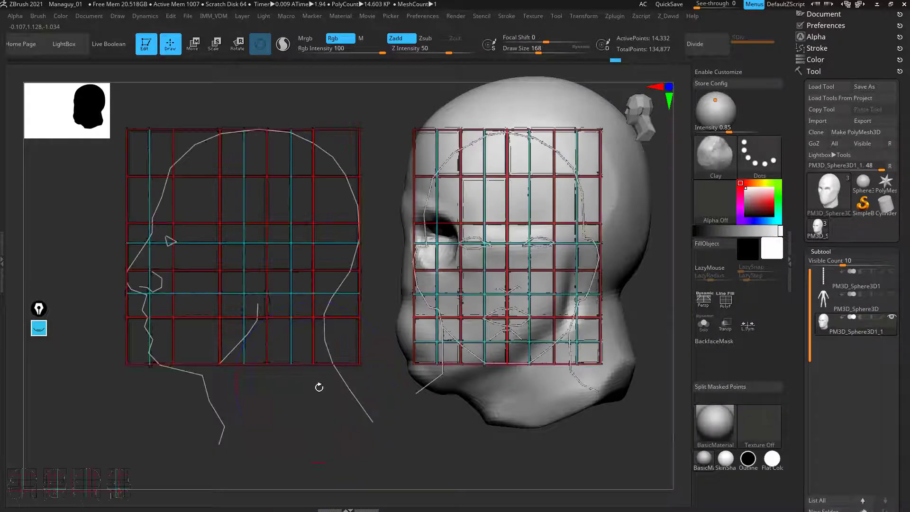
key(f)
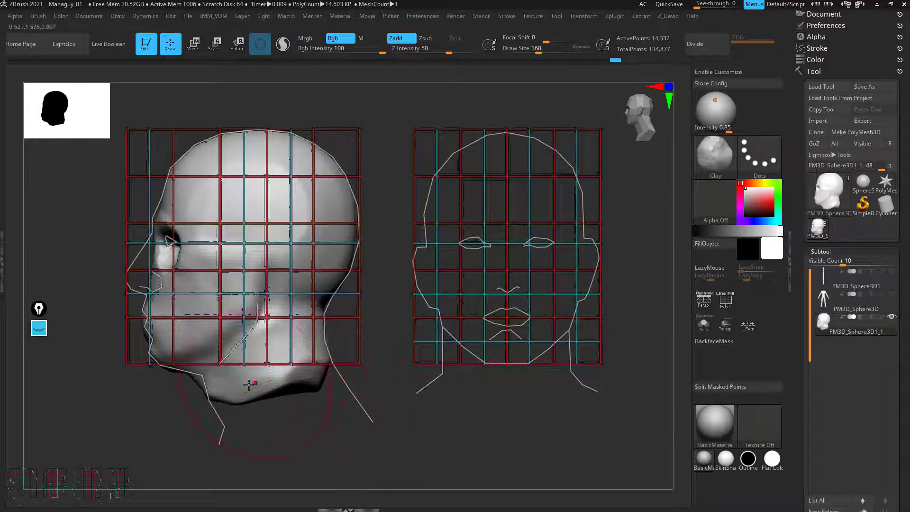
Step: Fit the mouth and chin profile to the side-view outline with the Move brush at Draw Sizes 72 to 104
key(b)
key(m)
key(v)
key(bracketleft)
key(bracketleft)
key(bracketleft)
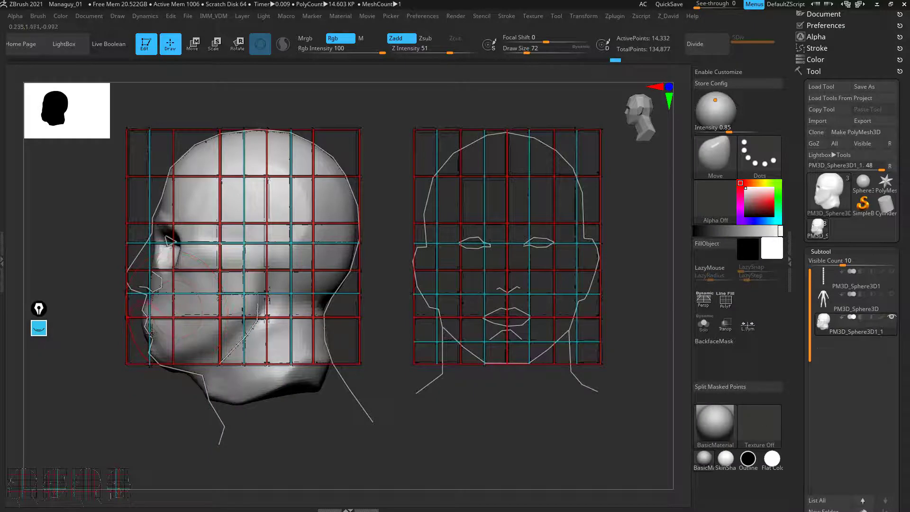
key(bracketright)
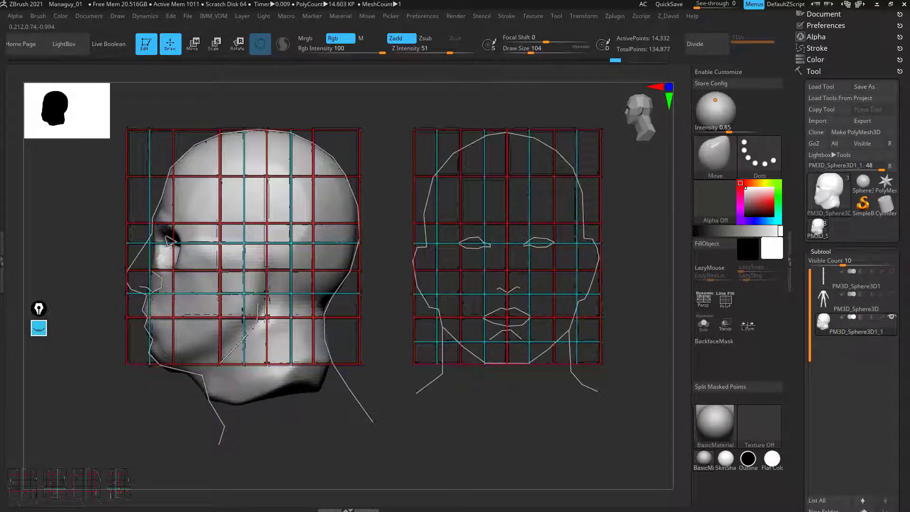
key(bracketleft)
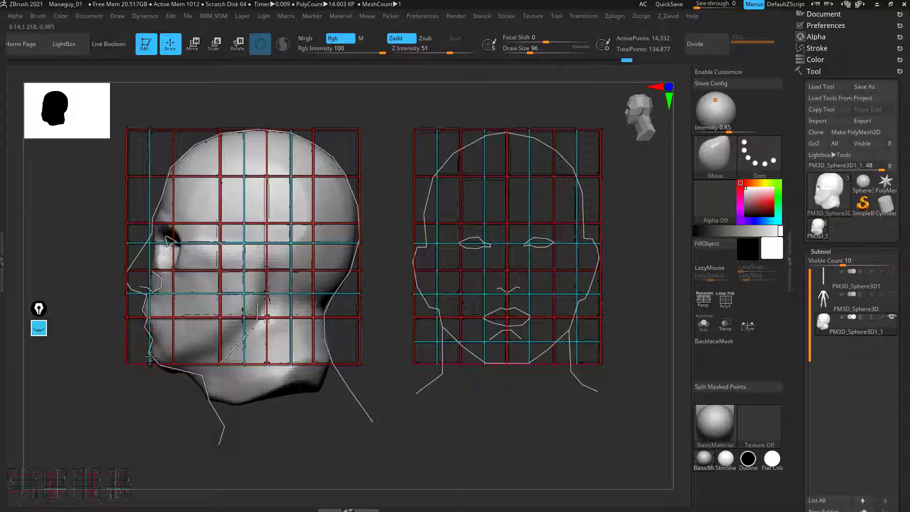
key(bracketleft)
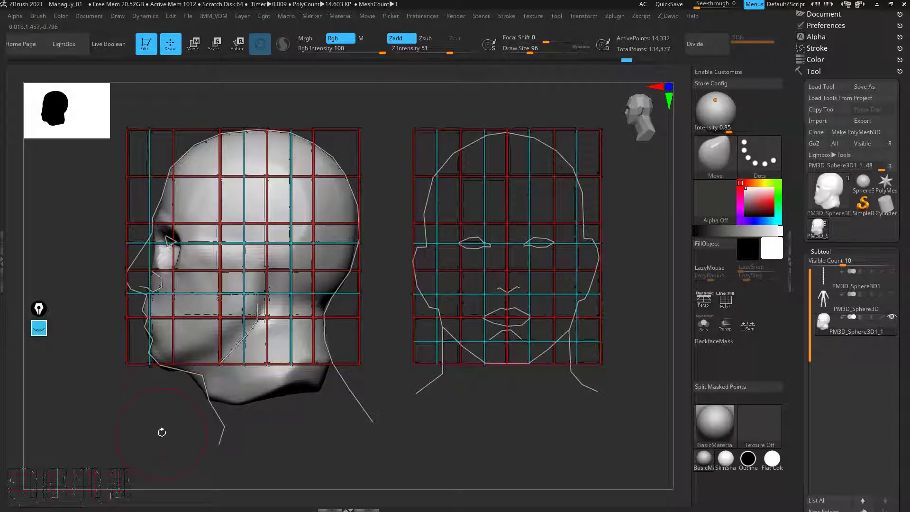
Step: Adjust the mouth area to the front-view reference with the Move brush at Draw Sizes 124 and 84, and hide the reference grid
shift+drag(162, 432, 181, 429)
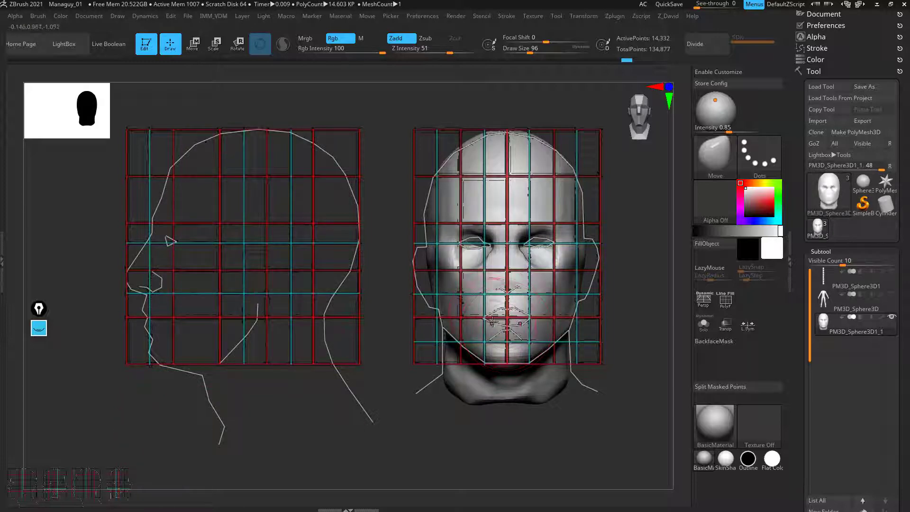
key(bracketright)
key(bracketright)
key(bracketright)
key(bracketright)
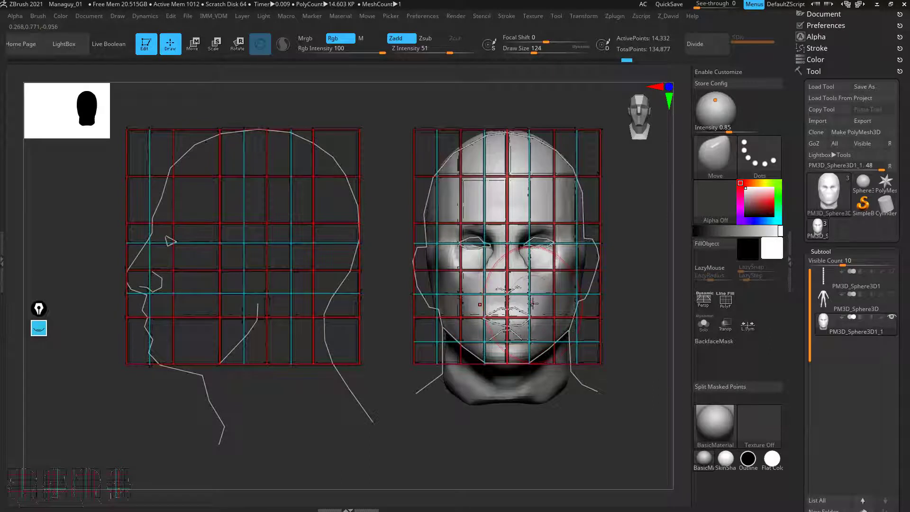
key(bracketleft)
key(bracketleft)
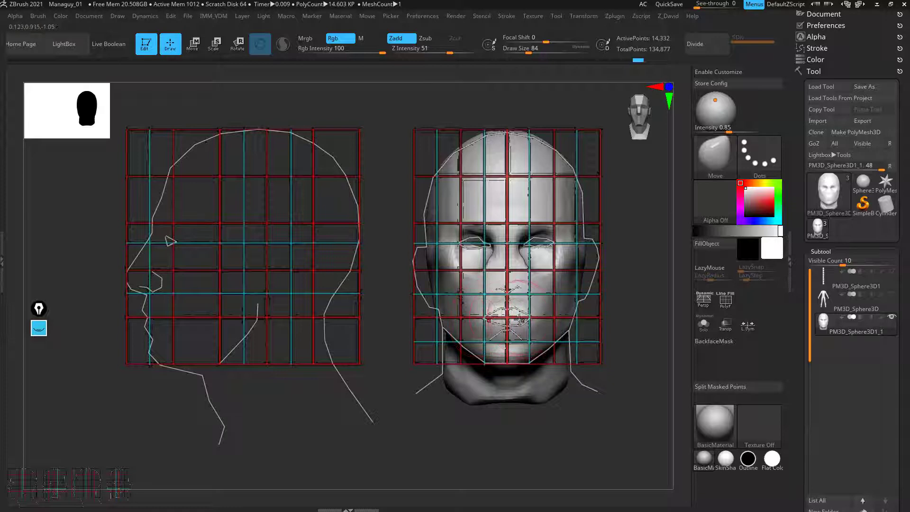
key(shift+z)
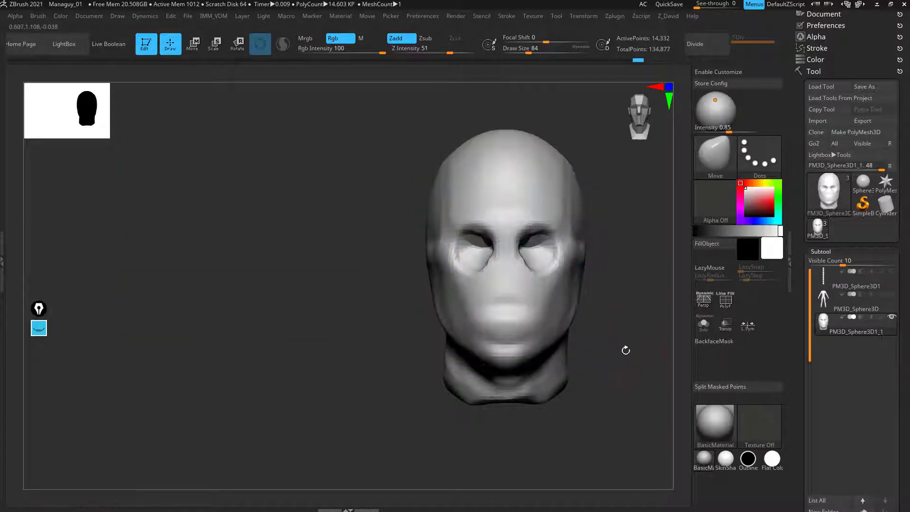
Step: Smooth the side of the mouth mound above the chin at Draw Size 84
drag(624, 350, 527, 366)
alt+drag(403, 372, 424, 411)
shift+drag(466, 324, 495, 339)
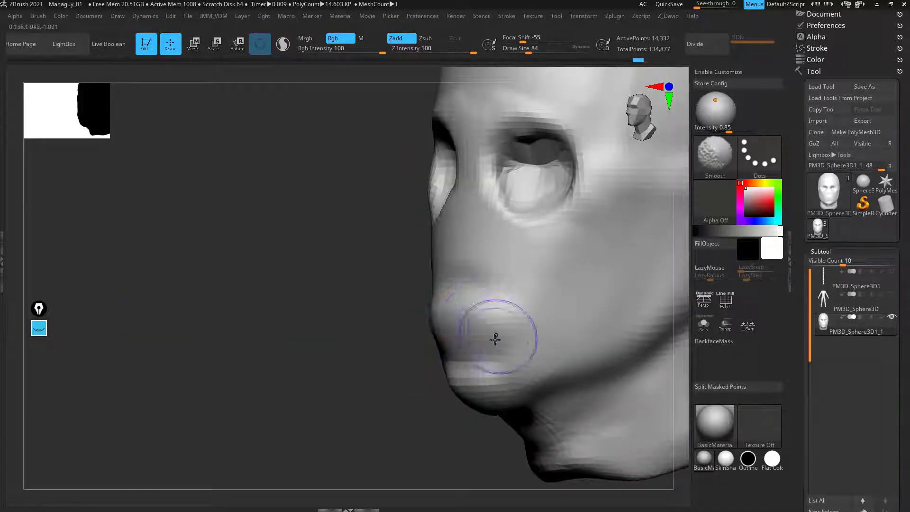
Step: Try masking the rounded mouth area with the MaskPen brush at Draw Size 84
drag(338, 412, 396, 421)
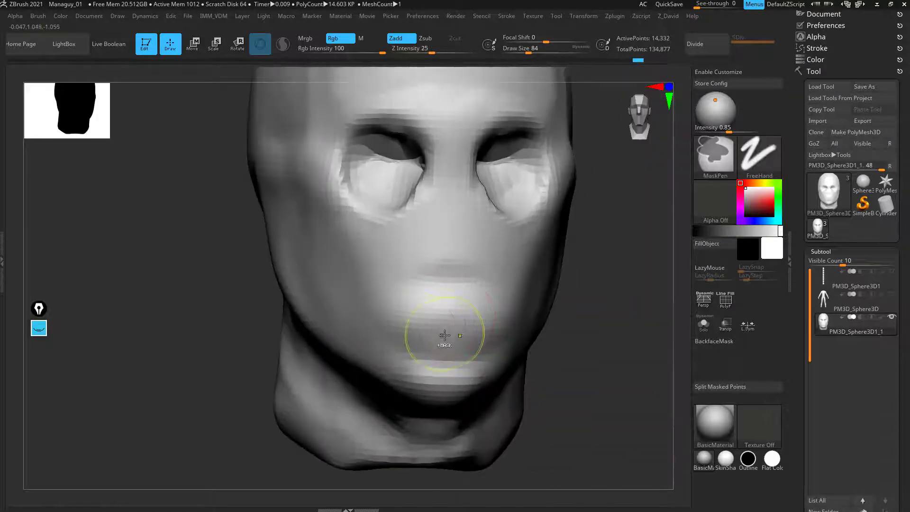
mouse_move(445, 337)
ctrl+mouse_down()
mouse_move(441, 294)
mouse_move(457, 328)
mouse_move(460, 316)
ctrl+mouse_up()
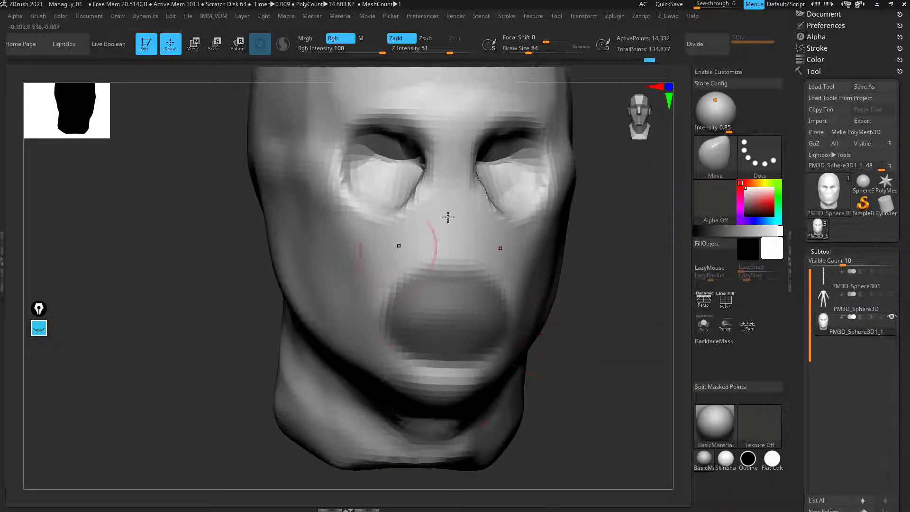
key(ctrl+z)
mouse_move(620, 378)
mouse_down()
mouse_move(628, 399)
mouse_move(624, 383)
mouse_move(565, 359)
mouse_up()
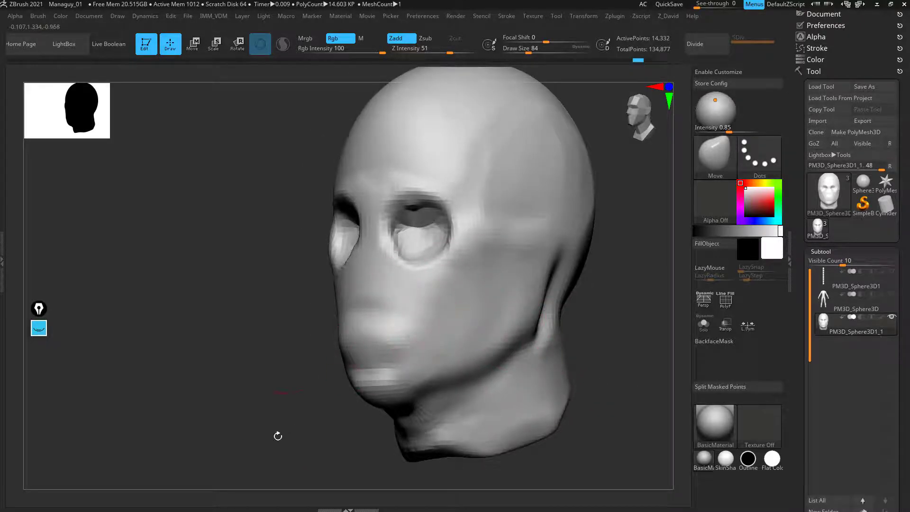
Step: Try masking the wedge-shaped nose area against the side-view reference with the MaskPen brush at Draw Size 84, and clear the mask
drag(276, 433, 265, 375)
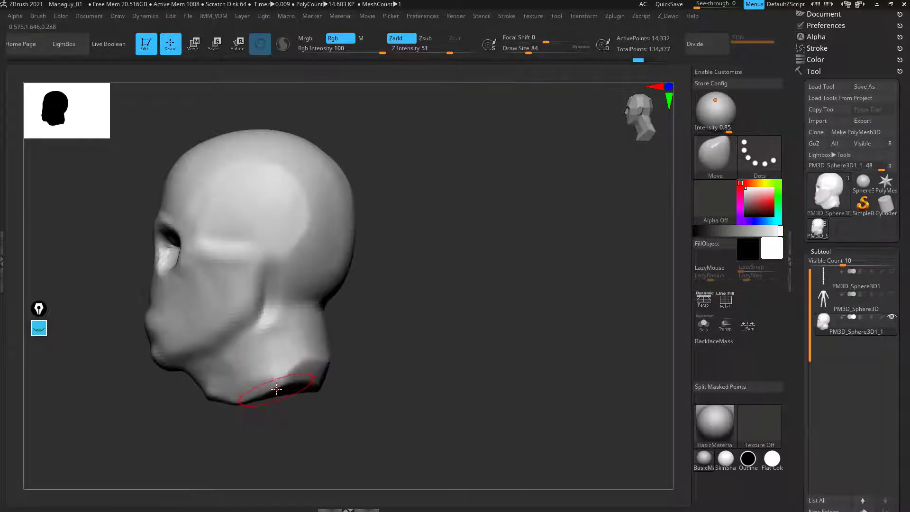
key(shift+p)
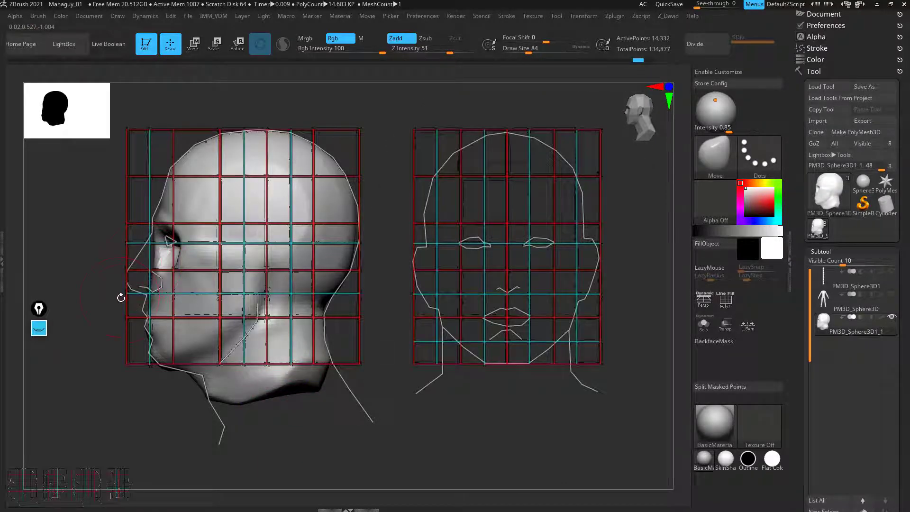
key(ctrl)
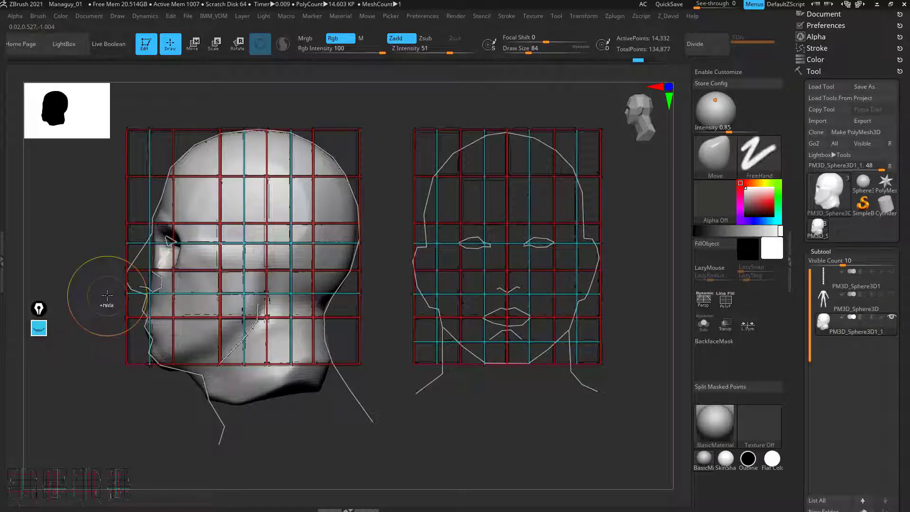
ctrl+drag(146, 268, 157, 234)
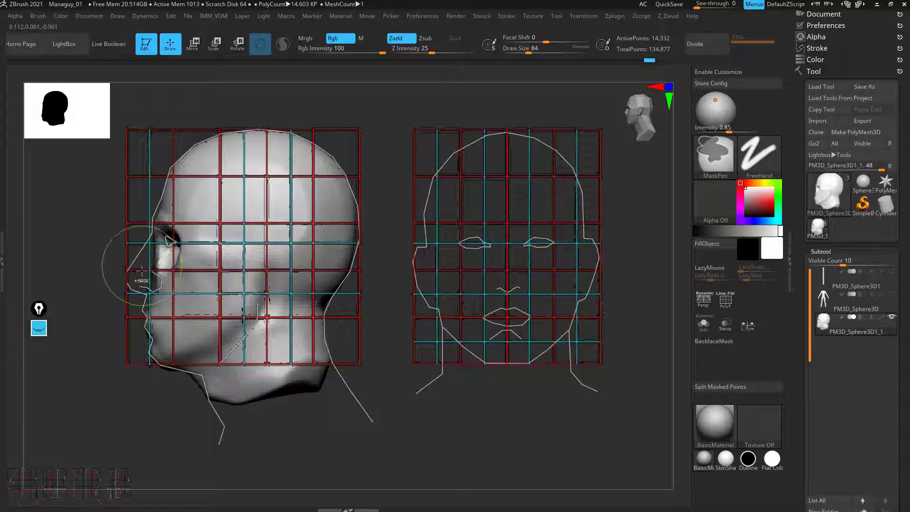
drag(103, 438, 117, 424)
drag(362, 330, 493, 295)
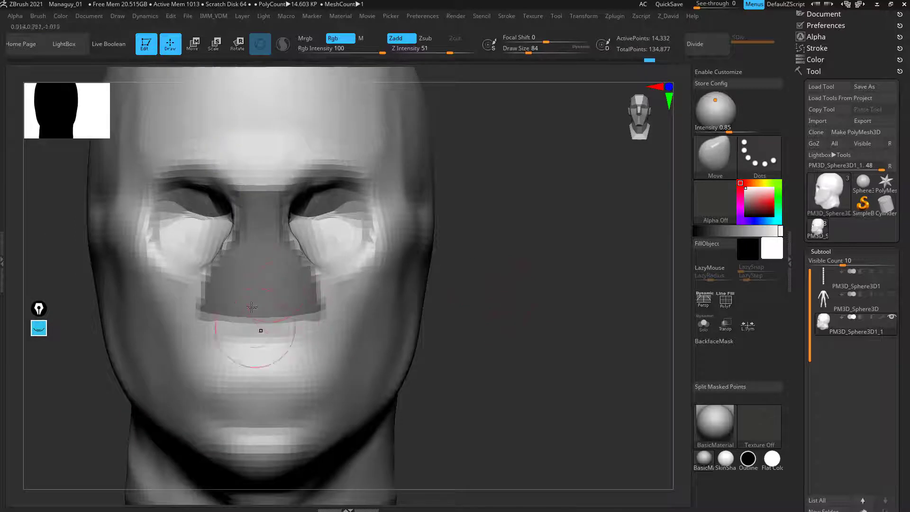
drag(542, 393, 549, 388)
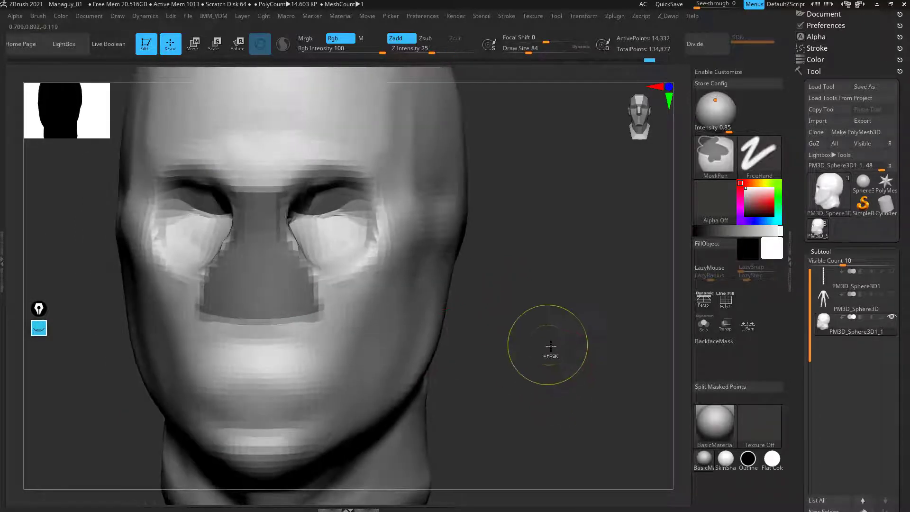
ctrl+drag(548, 346, 517, 350)
key(shift+z)
key(shift+z)
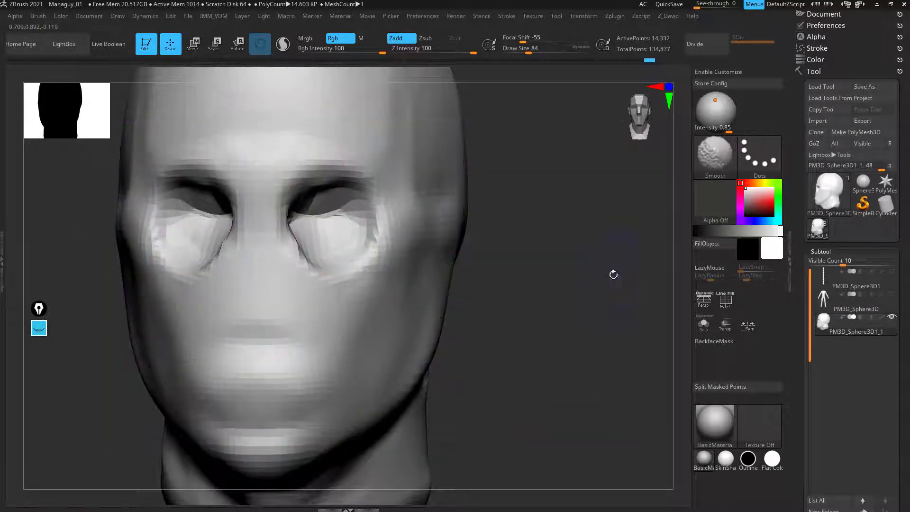
Step: Build up the nose tip above the upper lip with the ClayTubes brush at Draw Size 112 and Z Intensity 49
key(b)
key(c)
key(t)
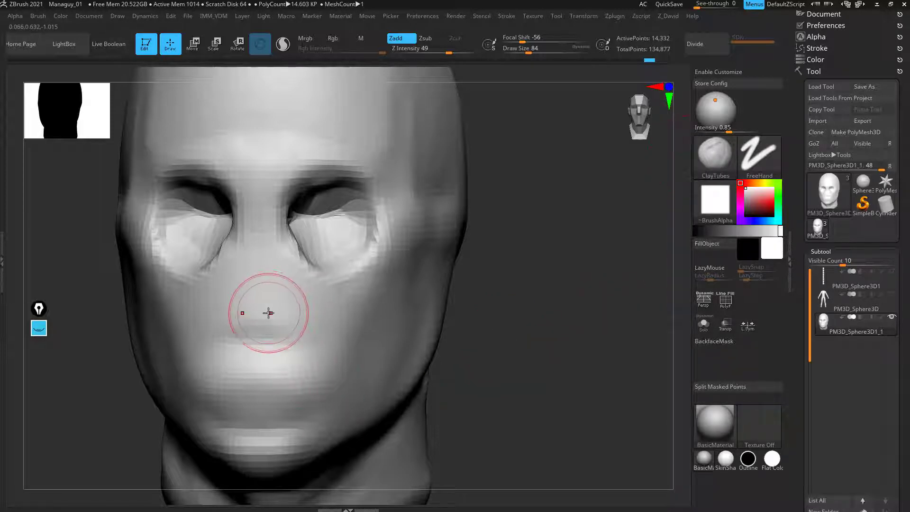
key(])
key(])
drag(257, 307, 269, 315)
mouse_move(155, 424)
mouse_down()
mouse_move(134, 422)
mouse_move(136, 415)
mouse_move(143, 427)
mouse_up()
key(bracketleft)
key(bracketleft)
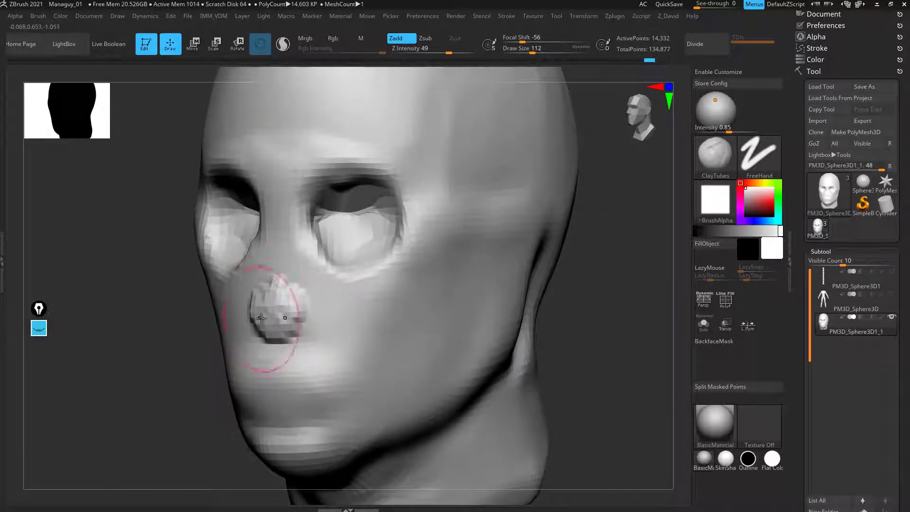
drag(254, 314, 265, 311)
drag(204, 369, 225, 422)
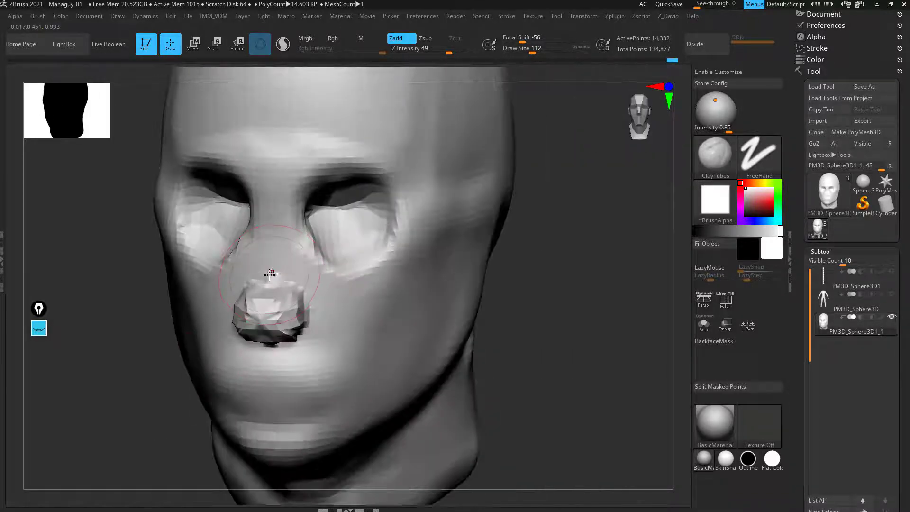
Step: Build the nose bridge up to between the eyes and fill the sides of the nose with the ClayTubes brush at Draw Size 112
drag(272, 263, 266, 286)
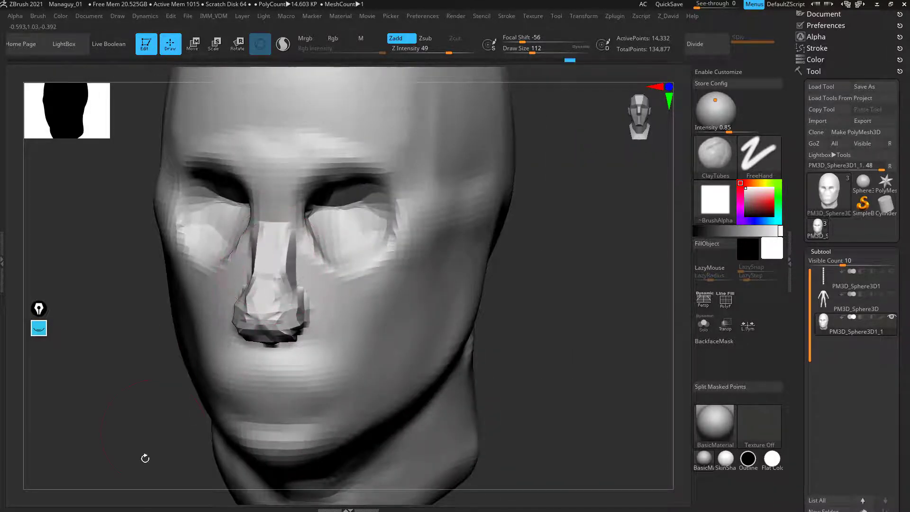
drag(144, 457, 198, 370)
mouse_move(236, 337)
mouse_down()
mouse_move(250, 320)
mouse_move(218, 339)
mouse_up()
drag(199, 386, 285, 334)
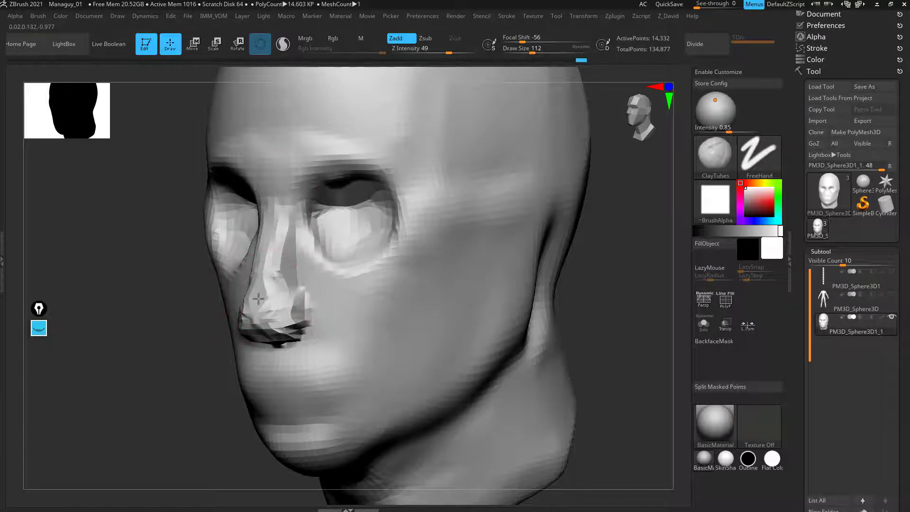
drag(182, 363, 275, 235)
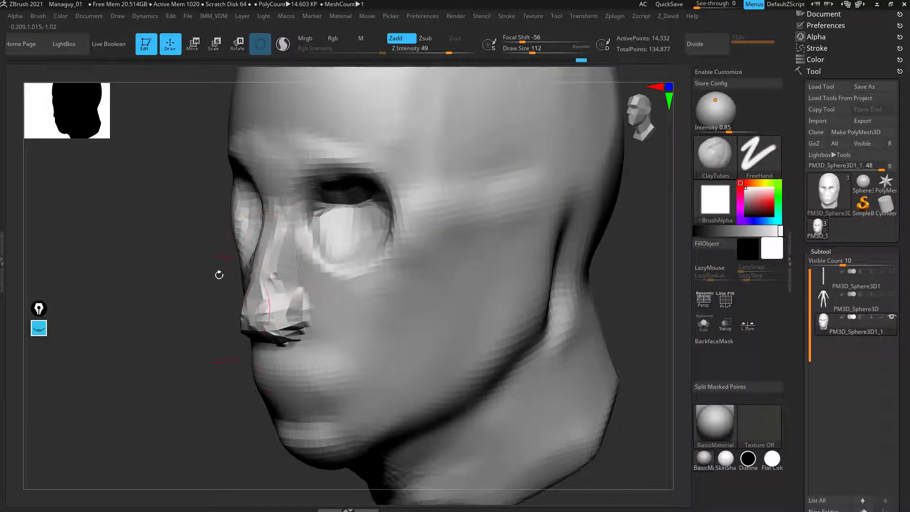
Step: Update the head's DynaMesh to even out the topology of the added nose clay
drag(219, 275, 335, 378)
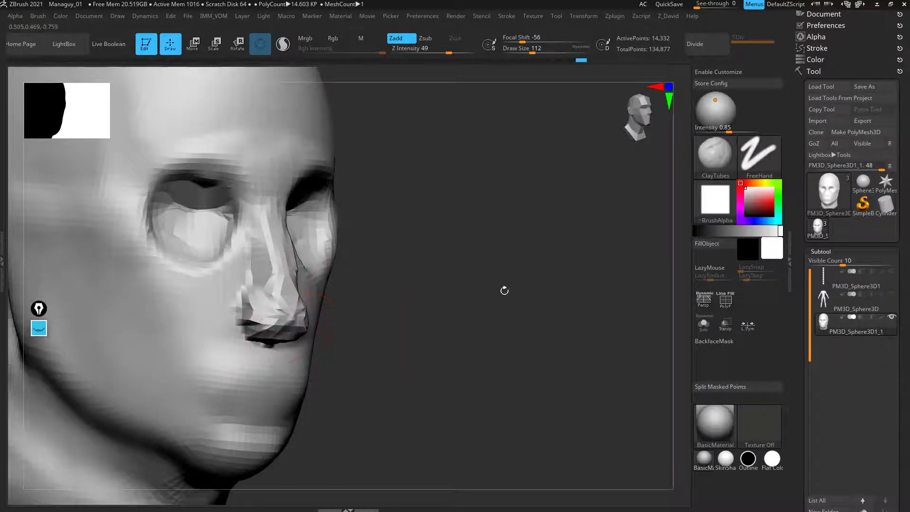
mouse_move(504, 291)
mouse_down()
mouse_move(481, 340)
mouse_move(474, 394)
mouse_up()
key(ctrl)
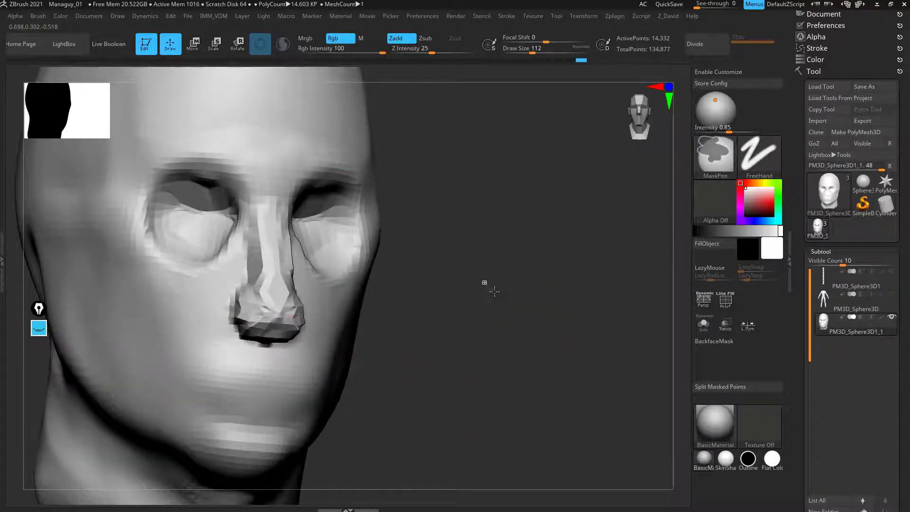
ctrl+drag(495, 291, 557, 374)
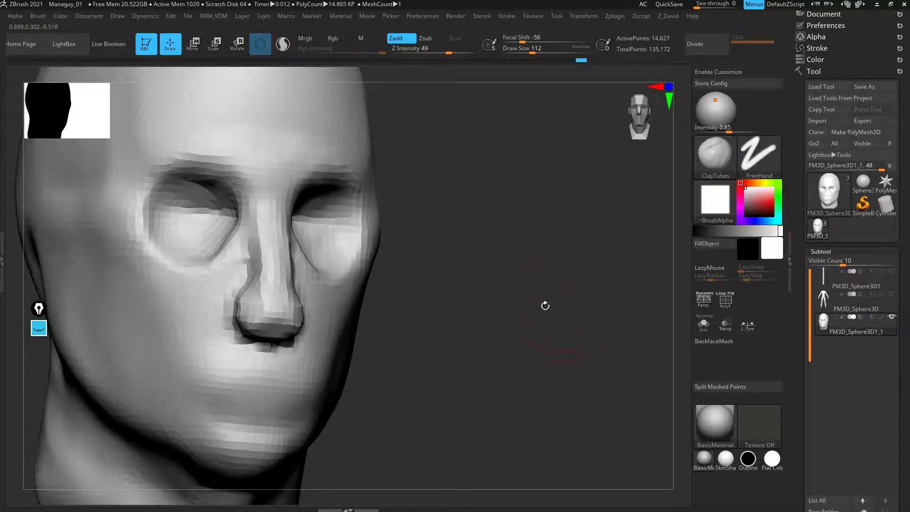
Step: Pull the nose tip slightly forward in profile with the Move brush at Draw Sizes 112 to 100
mouse_move(545, 305)
mouse_down()
mouse_move(519, 280)
mouse_move(325, 350)
mouse_move(218, 361)
mouse_move(128, 463)
mouse_move(178, 379)
mouse_move(315, 349)
mouse_move(134, 421)
mouse_move(179, 401)
mouse_up()
key(b)
key(m)
key(v)
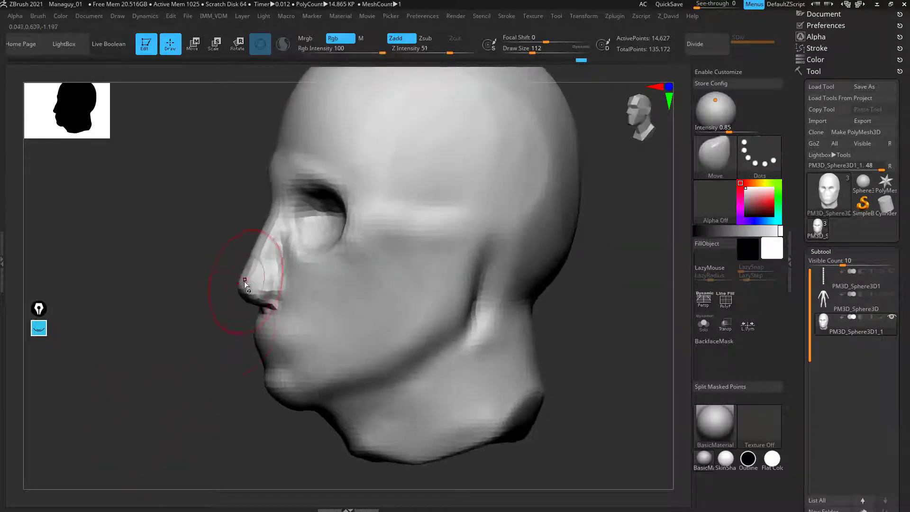
drag(243, 287, 237, 286)
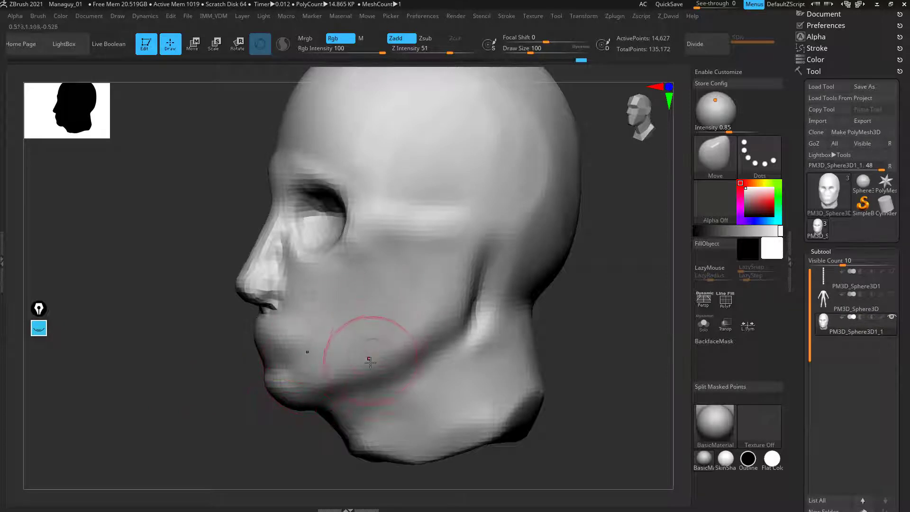
drag(558, 393, 581, 365)
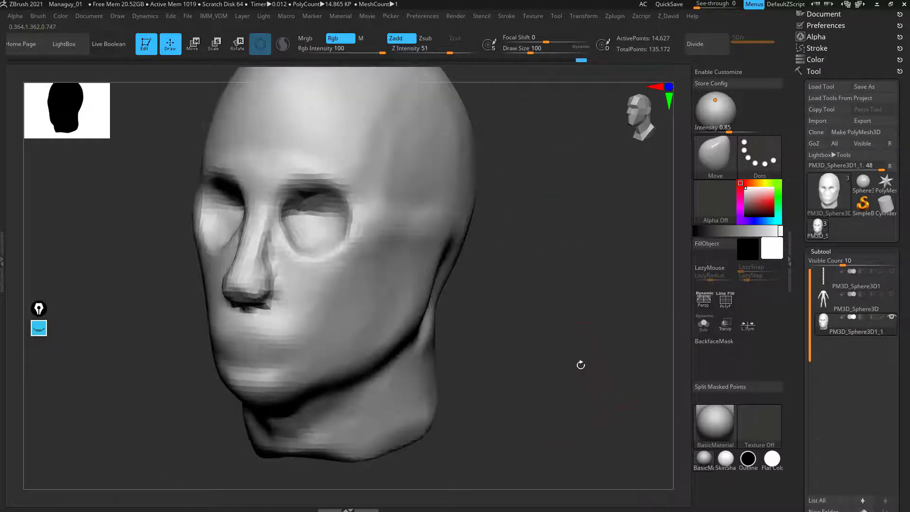
Step: Show the reference grid and fit the nose profile to the side-view outline with the Move brush at Draw Sizes 112 to 128
key(shift+z)
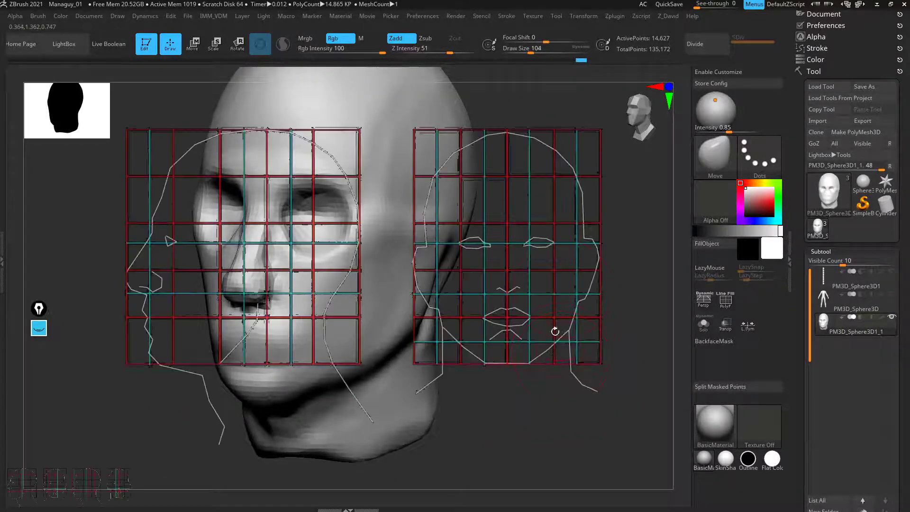
shift+drag(510, 413, 507, 418)
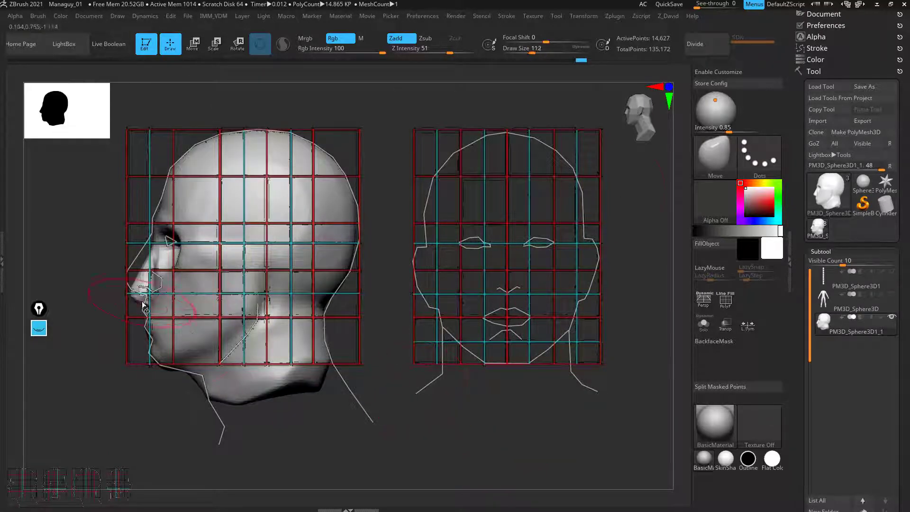
key(])
key(])
key(])
key(])
key(])
key(])
key(])
key(])
key(])
key(bracketleft)
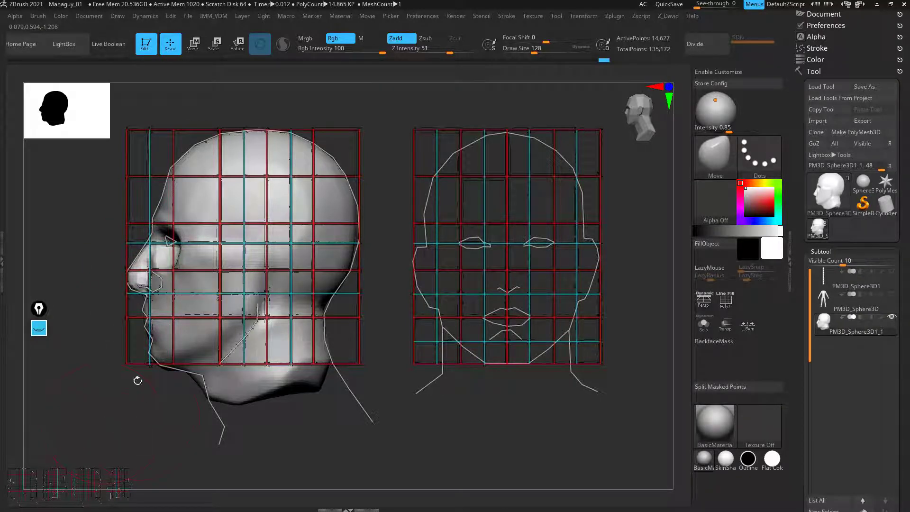
Step: Adjust the nose to the front-view reference with the Move brush at Draw Size 84, and hide the reference grid
key(1)
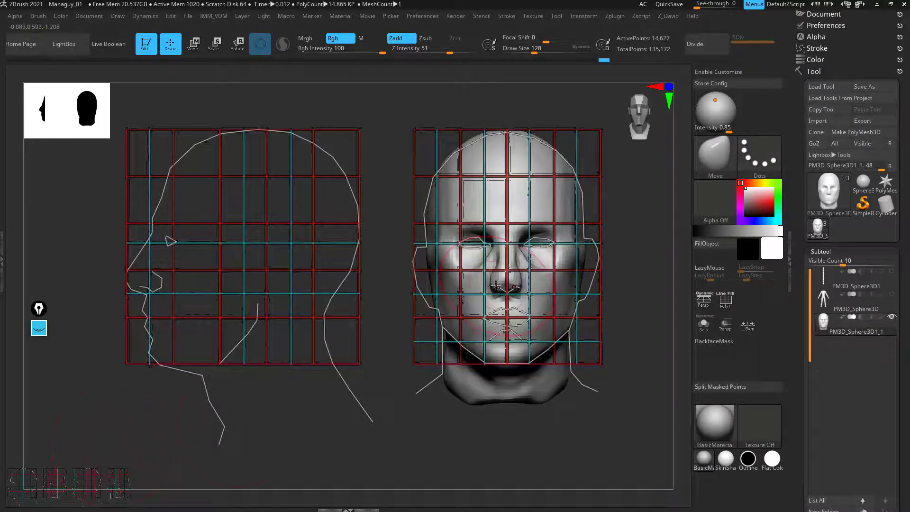
key([)
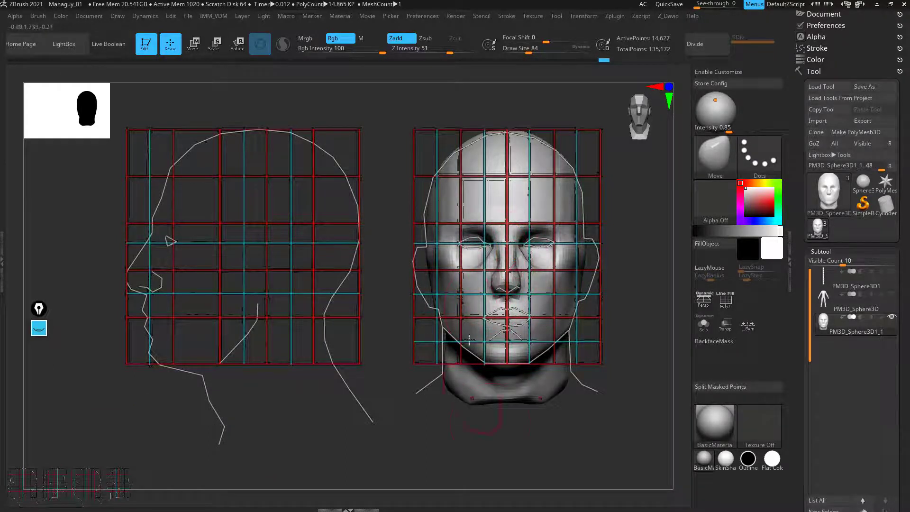
key(shift+z)
Step: Flatten the planes of the nose bridge and sides with the TrimDynamic brush at Draw Sizes 88 to 100
drag(528, 453, 450, 446)
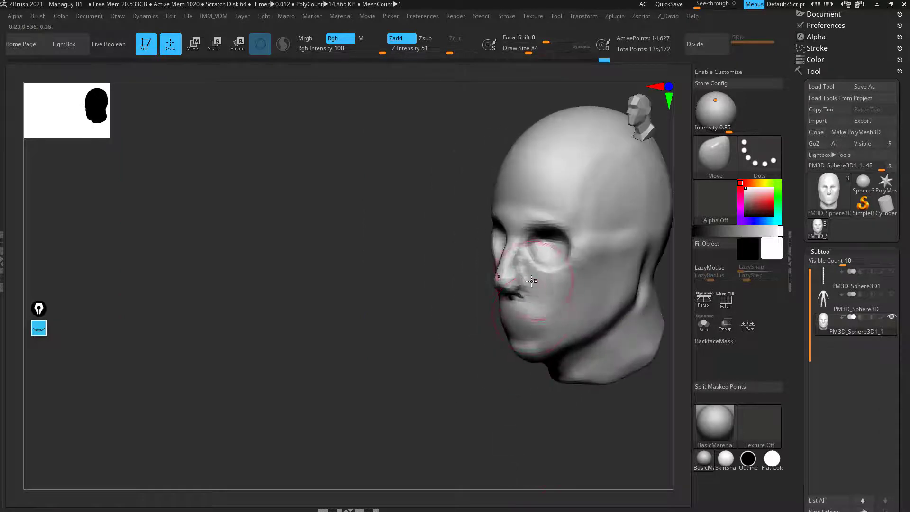
alt+drag(352, 381, 263, 396)
key(b)
key(t)
key(d)
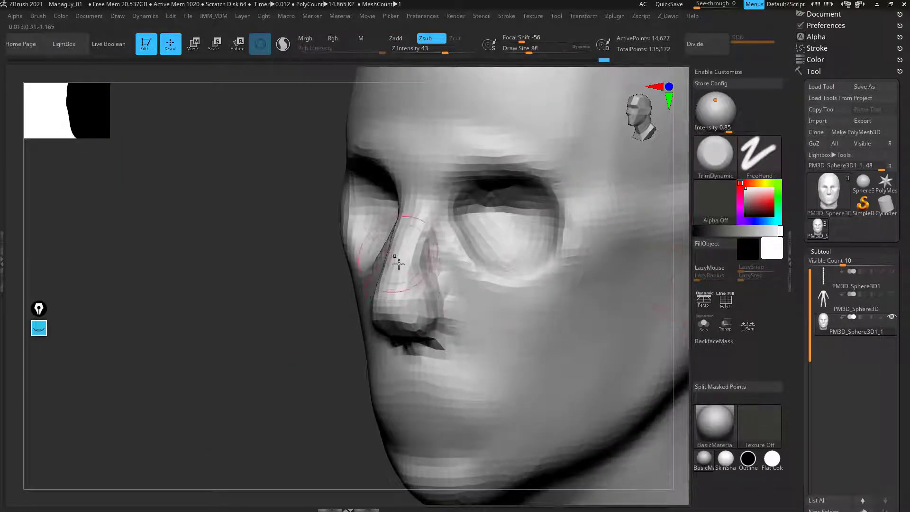
key(bracketright)
mouse_move(410, 301)
mouse_down()
mouse_move(422, 257)
mouse_move(417, 213)
mouse_up()
drag(279, 420, 385, 323)
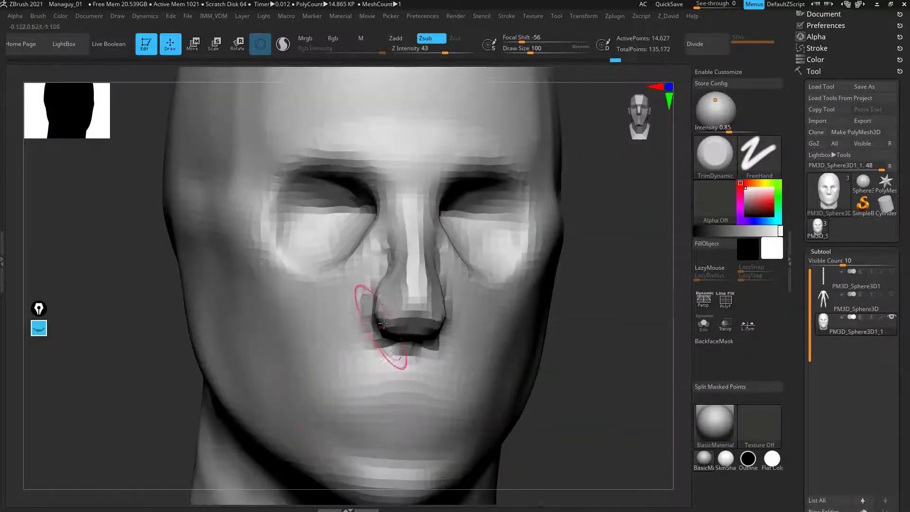
Step: Carve the crease around the nostril wing and under the nose with the DamStandard brush at Draw Size 40
mouse_move(591, 394)
mouse_down()
mouse_move(585, 309)
mouse_move(518, 325)
mouse_move(517, 371)
mouse_up()
key(b)
key(d)
key(s)
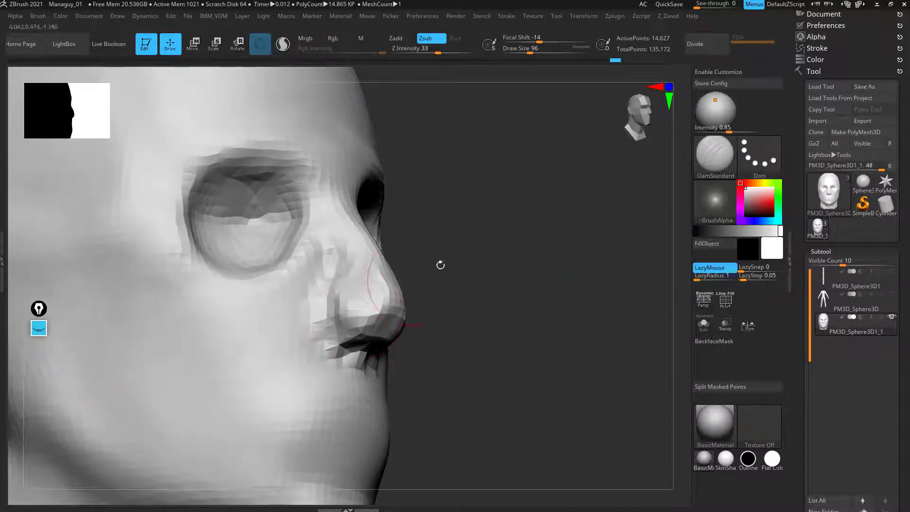
key(bracketleft)
key(bracketleft)
key(bracketleft)
key(bracketleft)
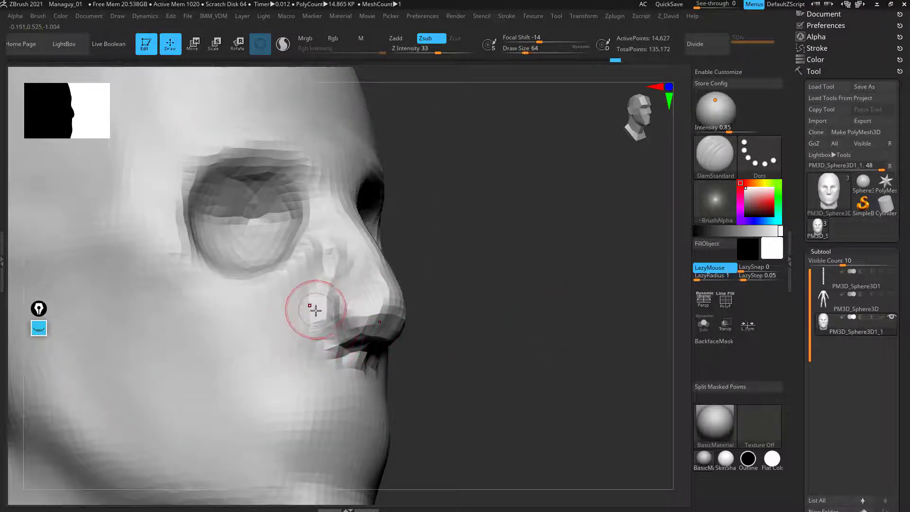
key(bracketleft)
key(bracketleft)
key(bracketleft)
drag(317, 324, 369, 341)
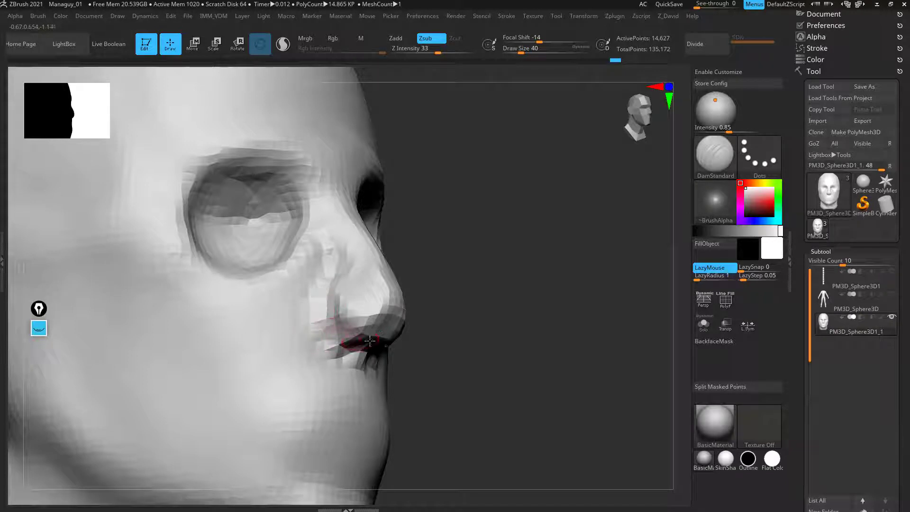
alt+drag(683, 227, 679, 219)
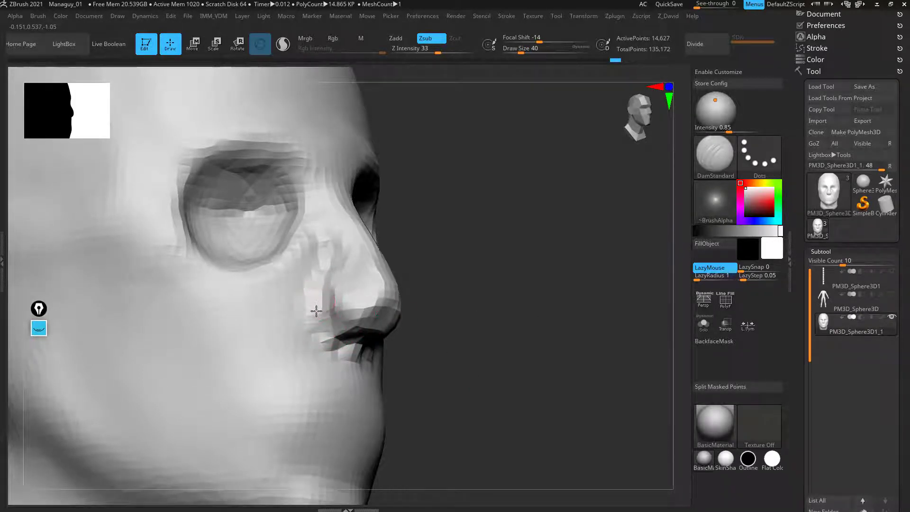
Step: Set the DynaMesh resolution to 136 and remesh the head
mouse_move(469, 362)
mouse_down()
mouse_move(482, 364)
mouse_move(501, 327)
mouse_move(517, 322)
mouse_up()
drag(902, 354, 898, 237)
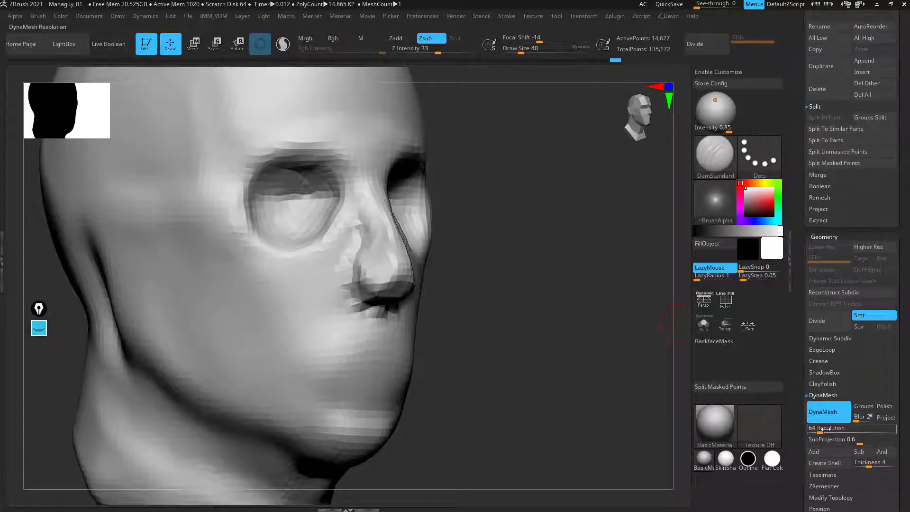
drag(821, 433, 825, 432)
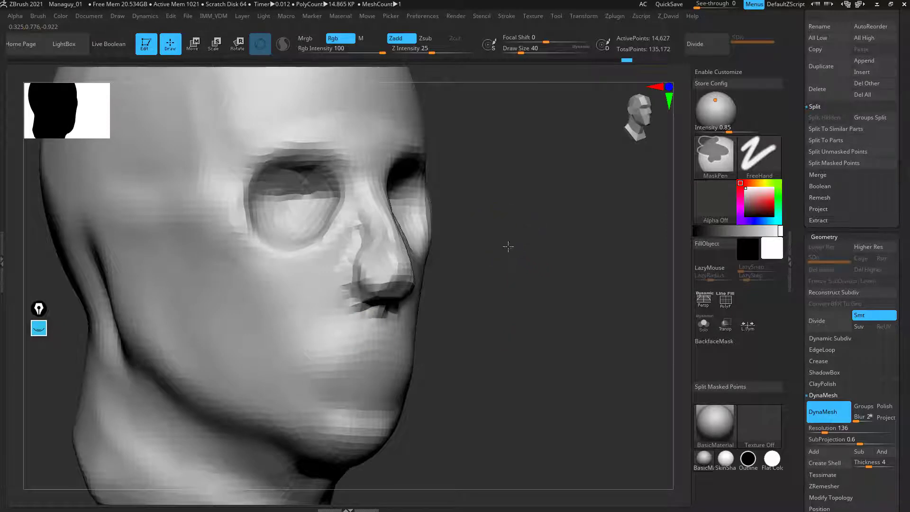
ctrl+drag(508, 248, 569, 331)
Step: Deepen the crease around the nostril wing and beneath the nose with the DamStandard brush at Draw Size 64
drag(499, 294, 538, 313)
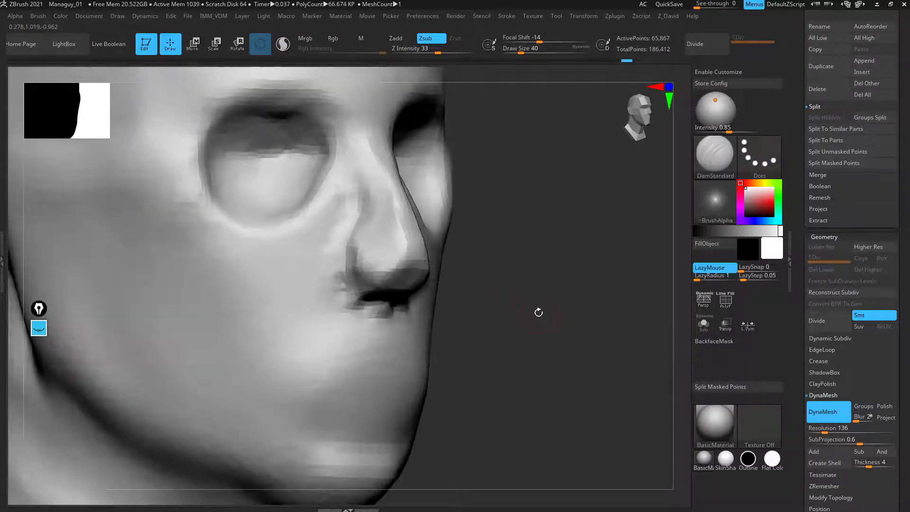
alt+drag(555, 359, 581, 347)
key(bracketright)
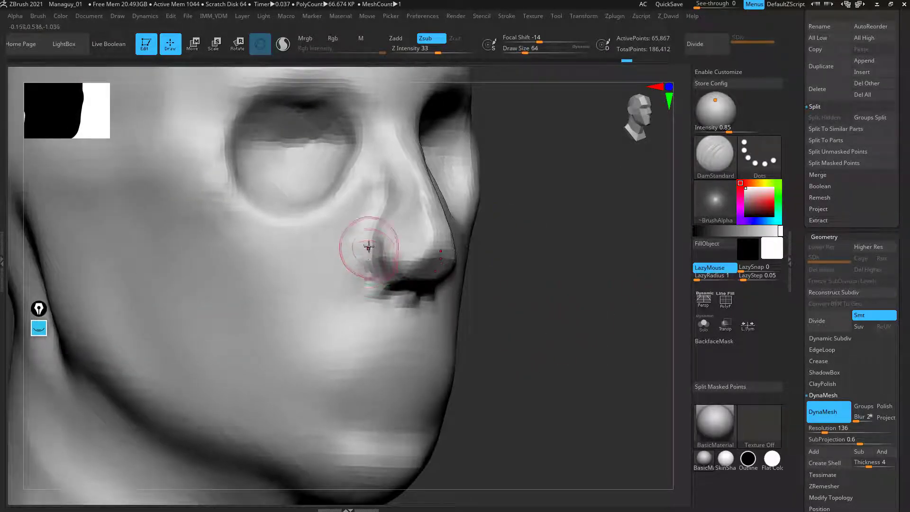
mouse_move(370, 246)
mouse_down()
mouse_move(368, 277)
mouse_move(388, 288)
mouse_up()
drag(528, 320, 451, 304)
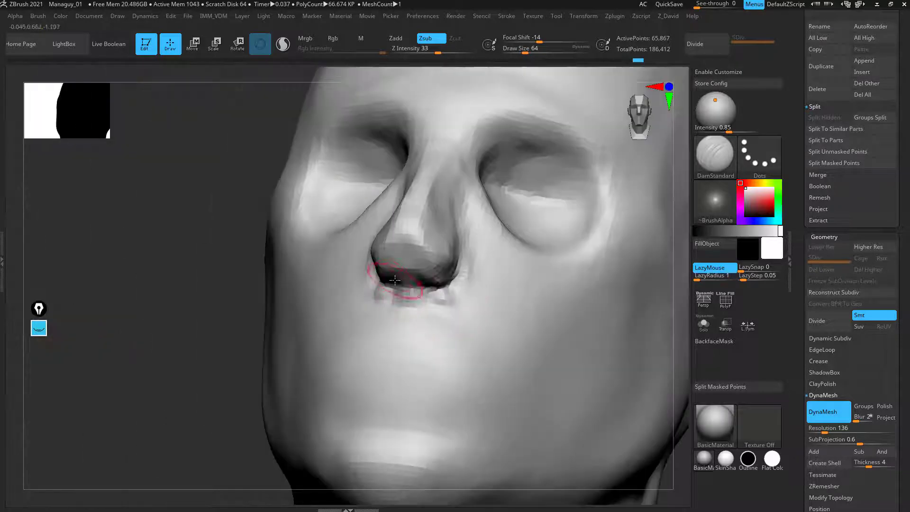
drag(222, 390, 414, 326)
Step: Smooth the jagged surface under the nose and around the nostril wings at Draw Size 64, with TrimDynamic as the active brush
key(b)
key(t)
key(d)
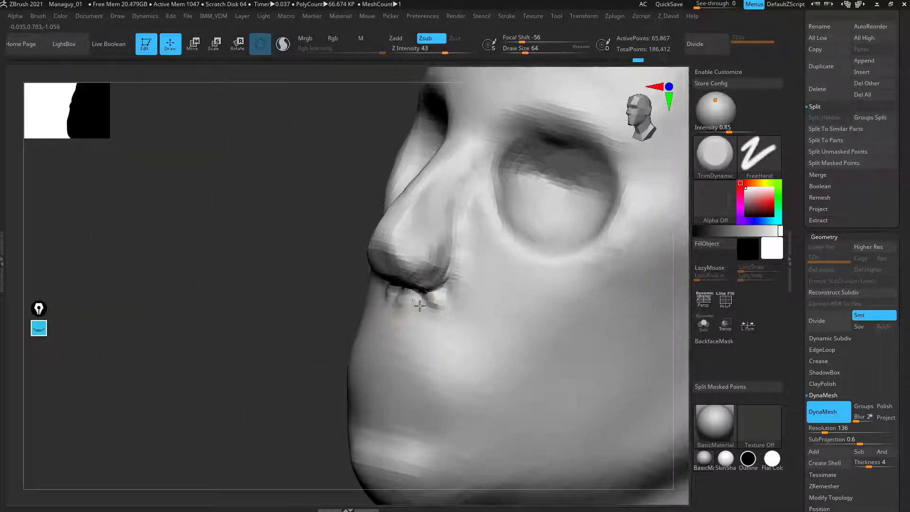
mouse_move(455, 255)
shift+mouse_down()
mouse_move(443, 236)
mouse_move(449, 269)
shift+mouse_up()
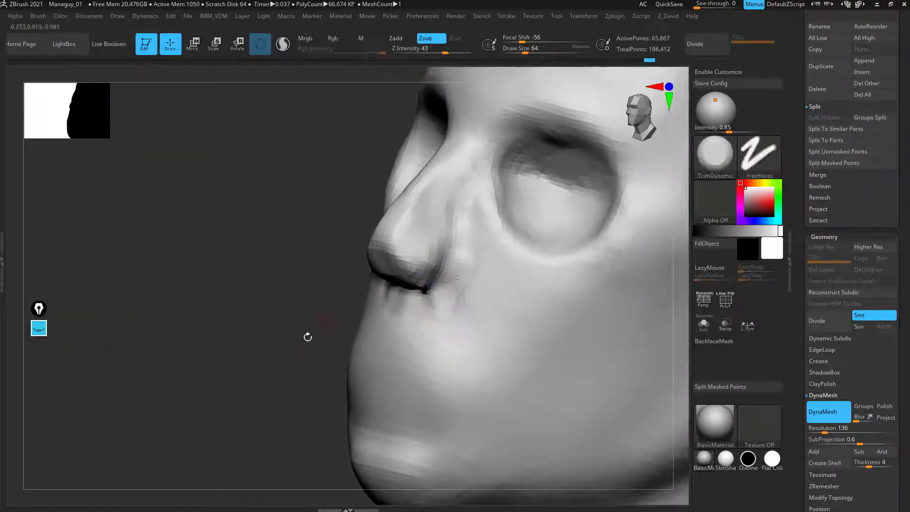
shift+drag(422, 309, 402, 291)
mouse_move(303, 308)
mouse_down()
mouse_move(370, 298)
mouse_move(438, 268)
mouse_up()
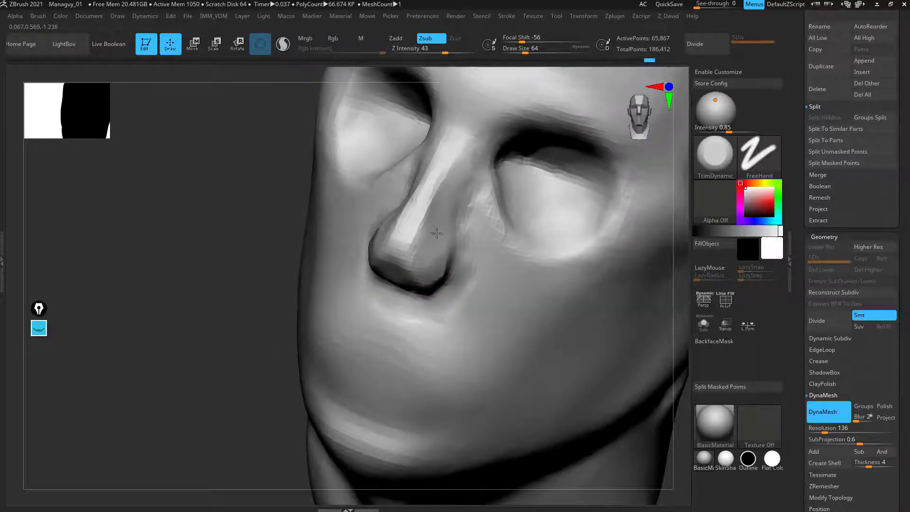
drag(249, 378, 376, 283)
mouse_move(452, 279)
shift+mouse_down()
mouse_move(439, 242)
mouse_move(426, 254)
shift+mouse_up()
drag(276, 425, 405, 261)
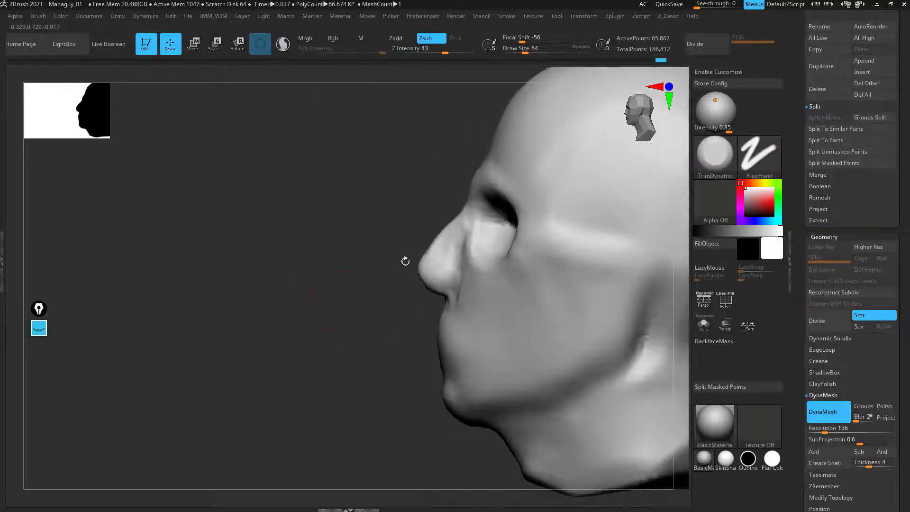
Step: Adjust the nose profile with the Move brush at Draw Size 104
mouse_move(405, 262)
right_down()
mouse_move(358, 307)
mouse_move(404, 301)
right_up()
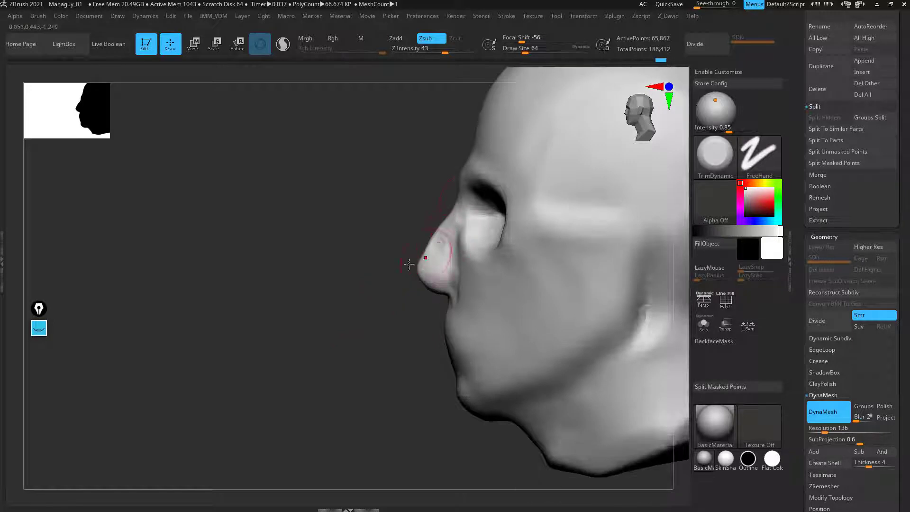
right_drag(409, 264, 335, 275)
key(b)
key(m)
key(v)
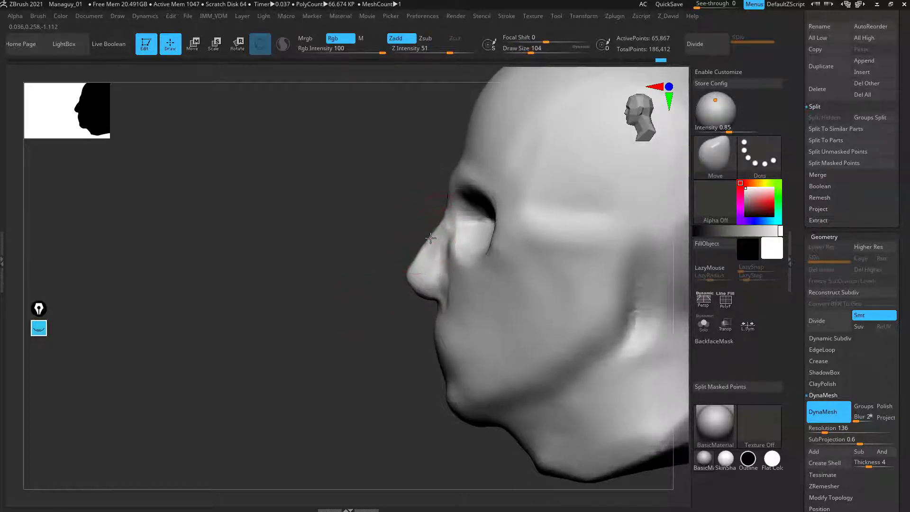
right_drag(428, 237, 520, 359)
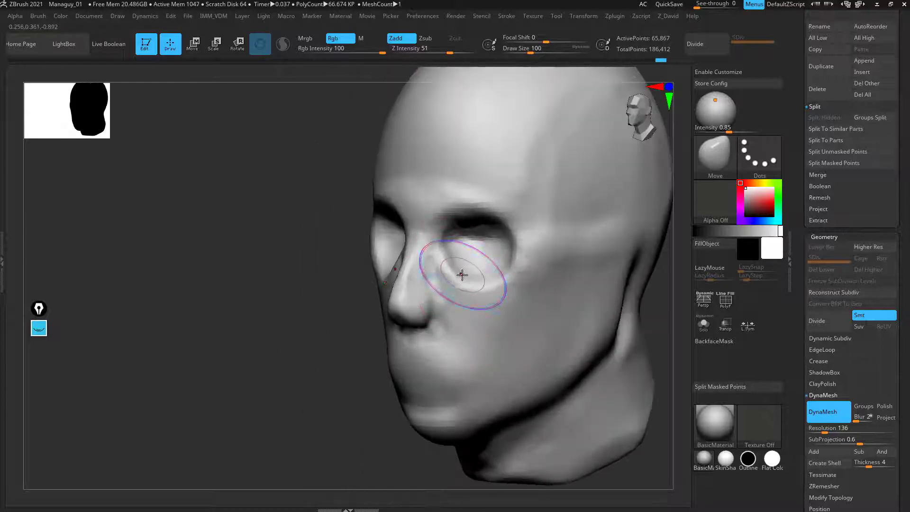
Step: Flatten the cheek area beside the nose and below the eye socket with TrimDynamic at Draw Size 88, and smooth it
key(b)
key(t)
key(d)
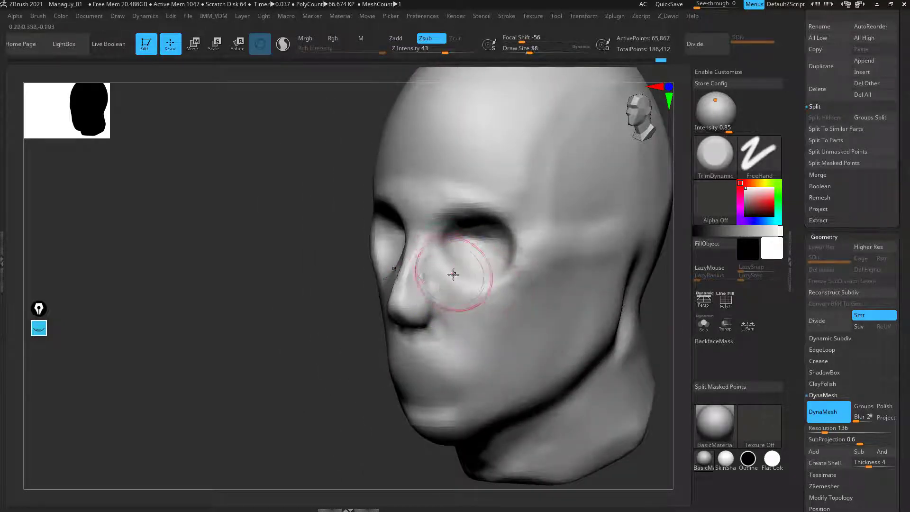
key(shift)
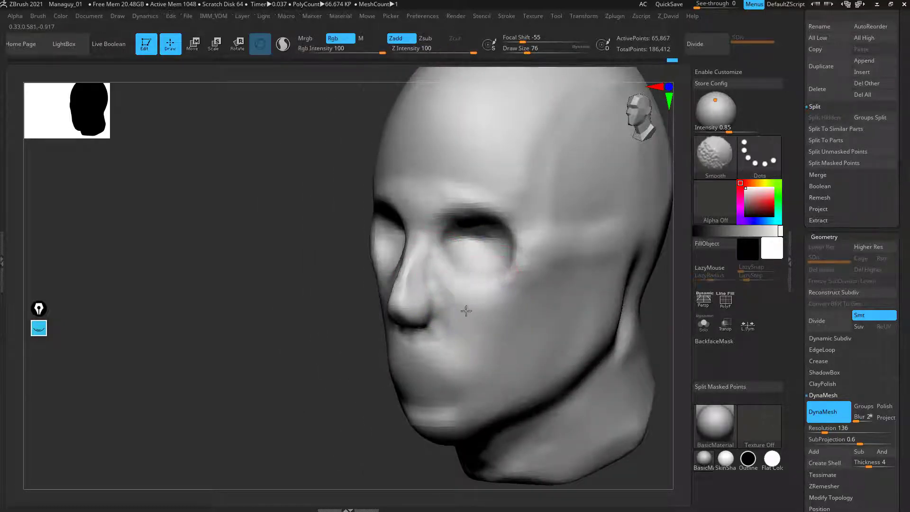
mouse_move(289, 467)
right_down()
mouse_move(329, 492)
mouse_move(307, 406)
mouse_move(271, 425)
right_up()
Step: Select the DamStandard brush and smooth the transition between the nose base and the upper lip at Draw Size 76
key(b)
key(d)
key(s)
mouse_move(435, 318)
shift+mouse_down()
mouse_move(442, 287)
mouse_move(431, 349)
shift+mouse_up()
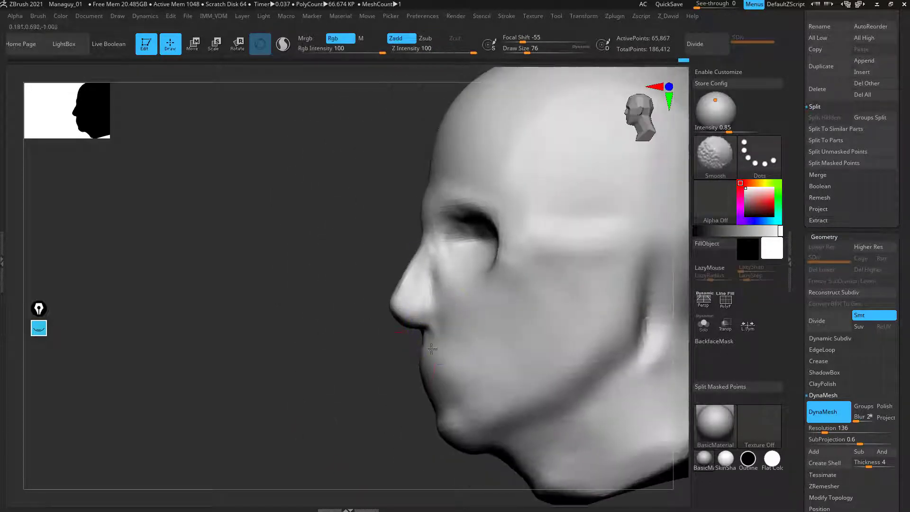
mouse_move(327, 403)
right_down()
mouse_move(393, 383)
mouse_move(313, 437)
mouse_move(370, 415)
right_up()
mouse_move(631, 318)
ctrl+right_down()
mouse_move(637, 283)
mouse_move(615, 302)
ctrl+right_up()
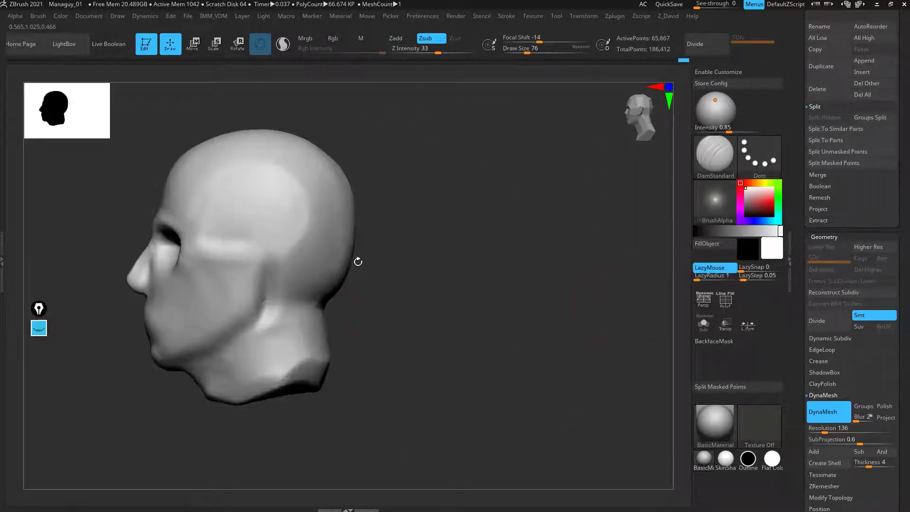
Step: Paint an oval ear-shaped mask on the side of the head behind the jaw with MaskPen at Draw Size 52
mouse_move(437, 276)
ctrl+right_down()
mouse_move(469, 299)
mouse_move(474, 316)
ctrl+right_up()
alt+right_drag(474, 317, 496, 364)
key([)
key([)
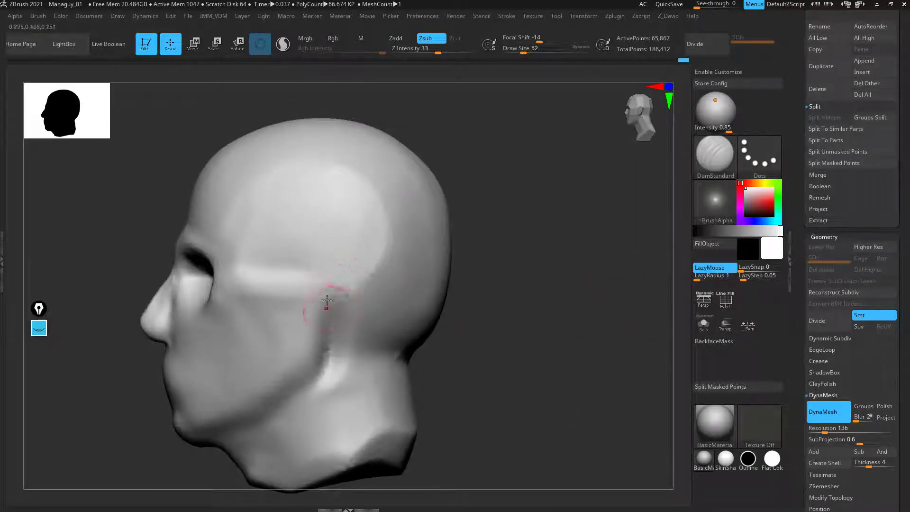
key(ctrl)
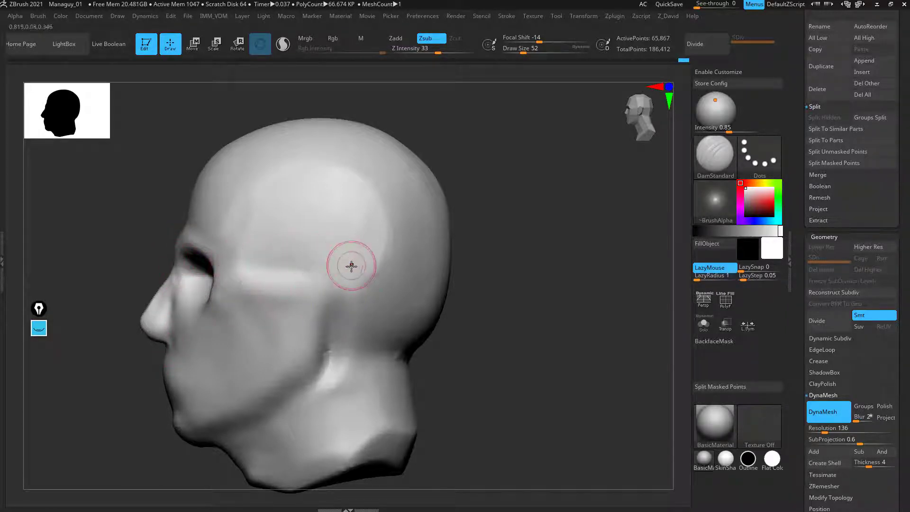
key(ctrl)
ctrl+drag(359, 260, 348, 309)
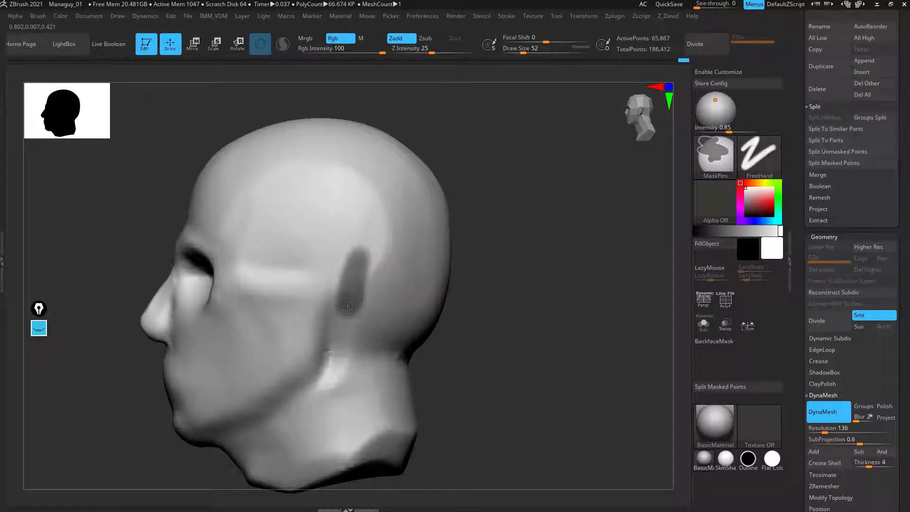
ctrl+drag(360, 261, 368, 273)
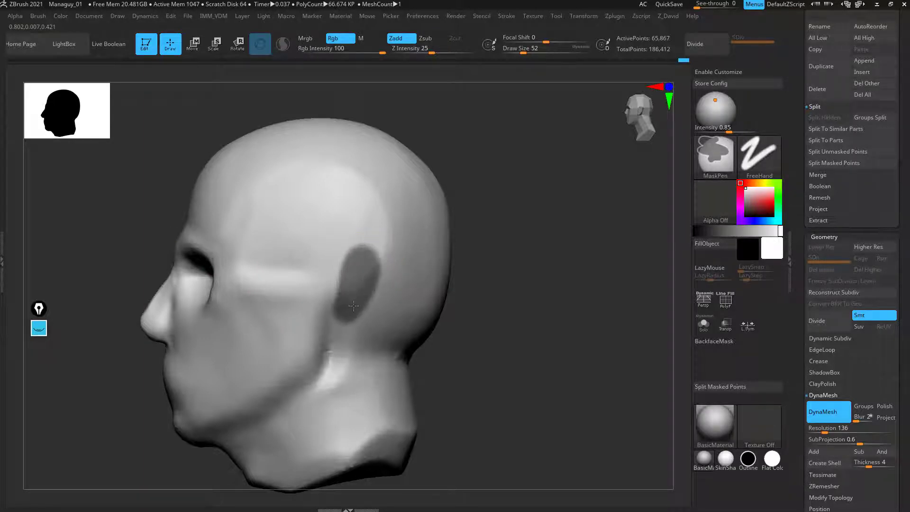
Step: Compare the masked ear's height and placement with the side and front reference grids
key(shift+z)
key(f)
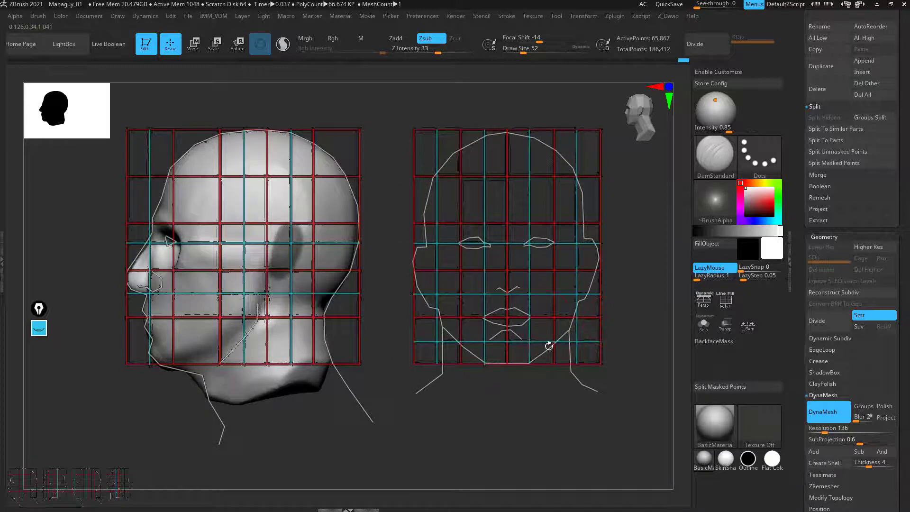
shift+drag(549, 346, 547, 315)
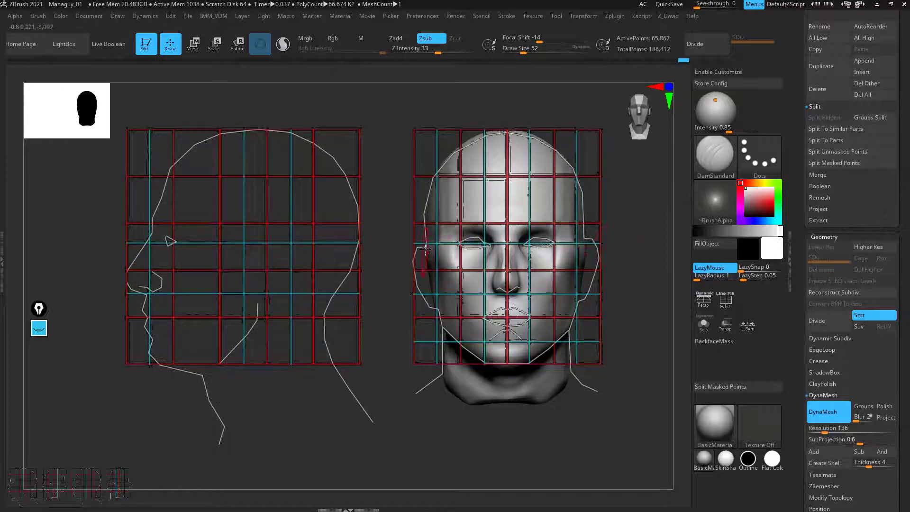
shift+drag(440, 307, 432, 304)
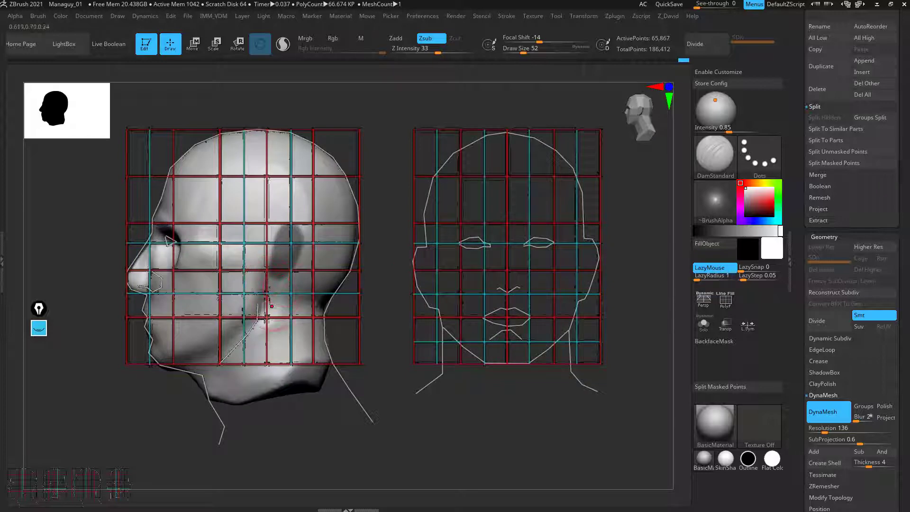
key(Right)
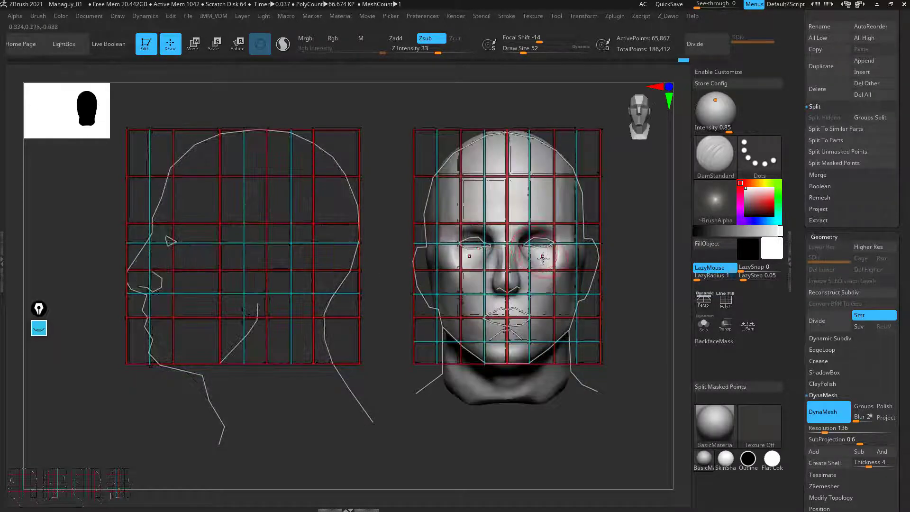
key(Left)
key(shift+z)
Step: Widen the ear mask into a fuller oval and invert it so only the ear area is editable
mouse_move(473, 257)
alt+mouse_down()
mouse_move(474, 326)
mouse_move(488, 372)
mouse_move(484, 365)
alt+mouse_up()
ctrl+drag(321, 325, 341, 259)
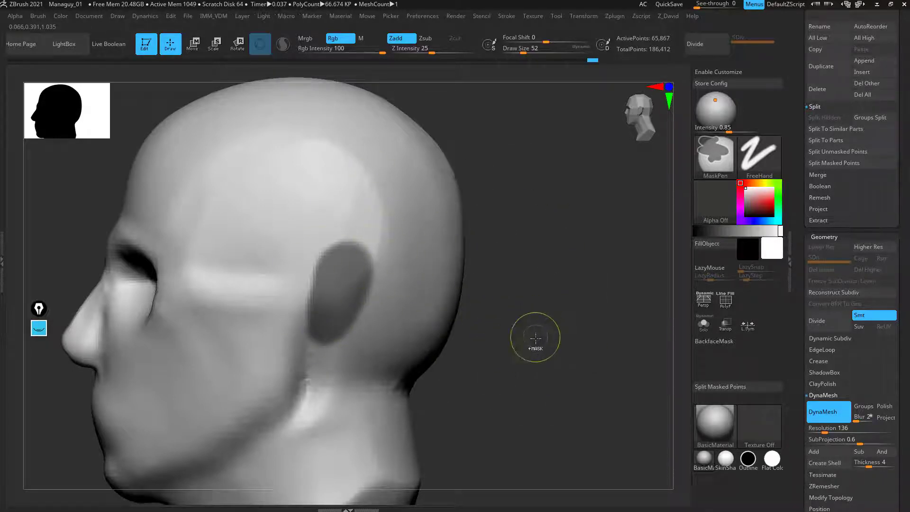
ctrl+click(541, 304)
drag(574, 231, 540, 375)
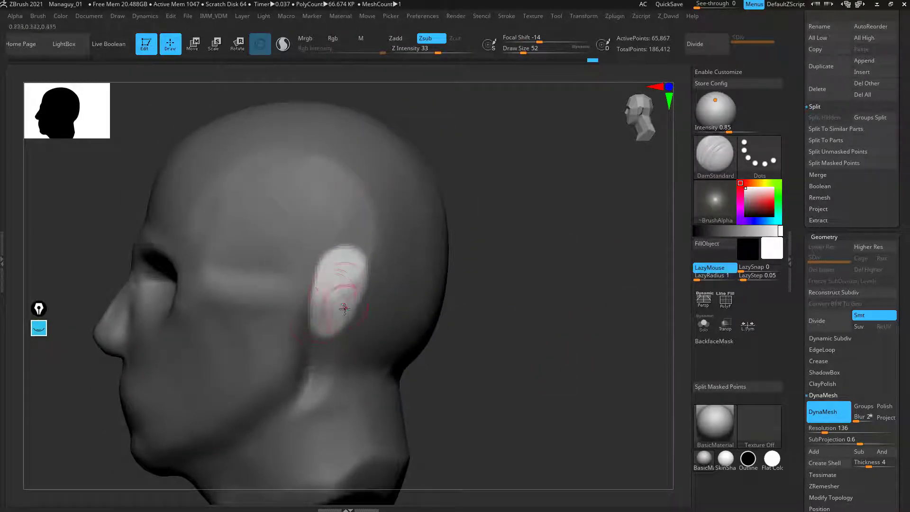
drag(528, 231, 545, 185)
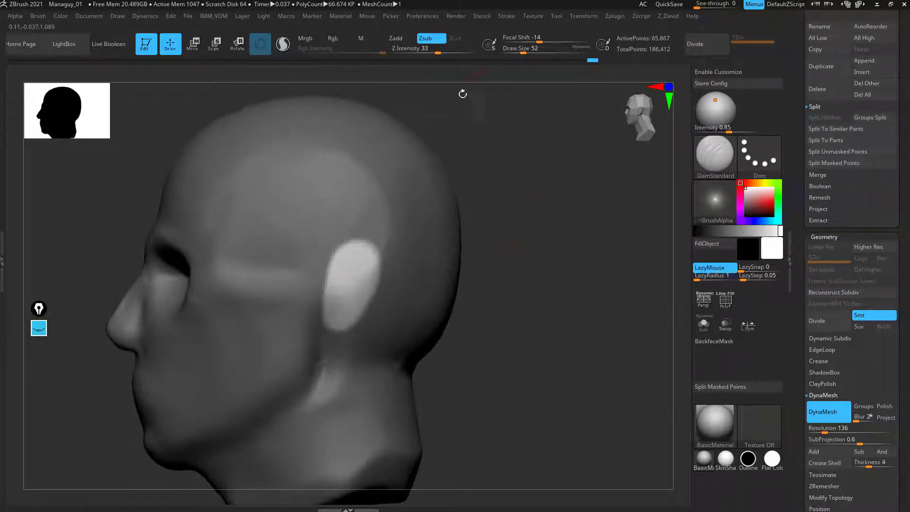
Step: Switch to the Move gizmo and place it at the front edge of the unmasked ear on the side of the head
click(194, 45)
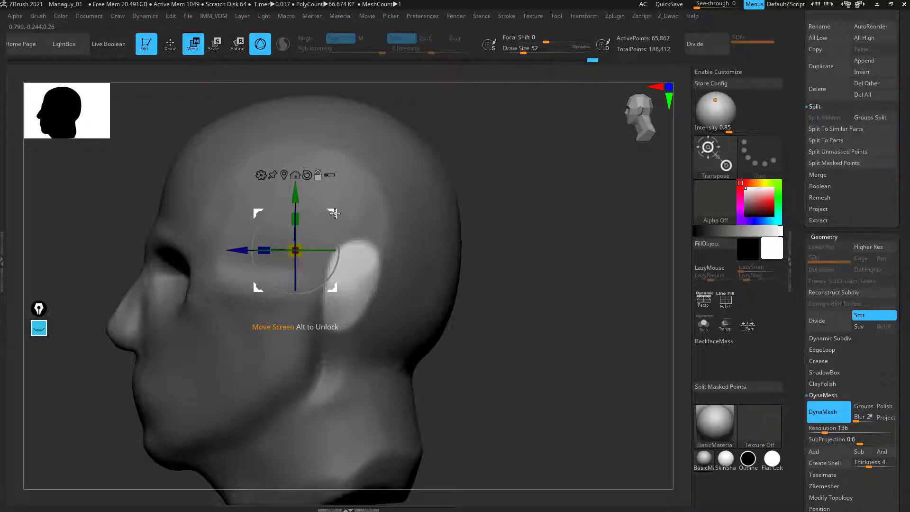
drag(335, 213, 366, 251)
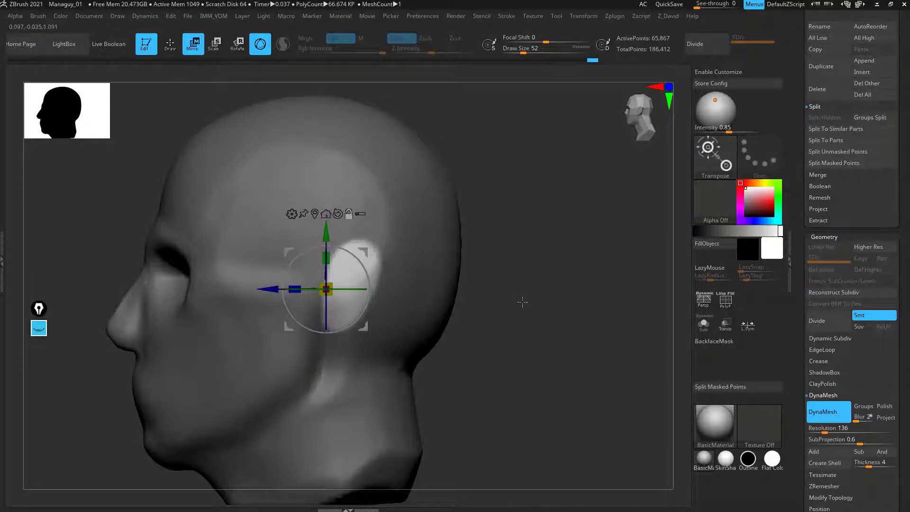
drag(522, 301, 559, 294)
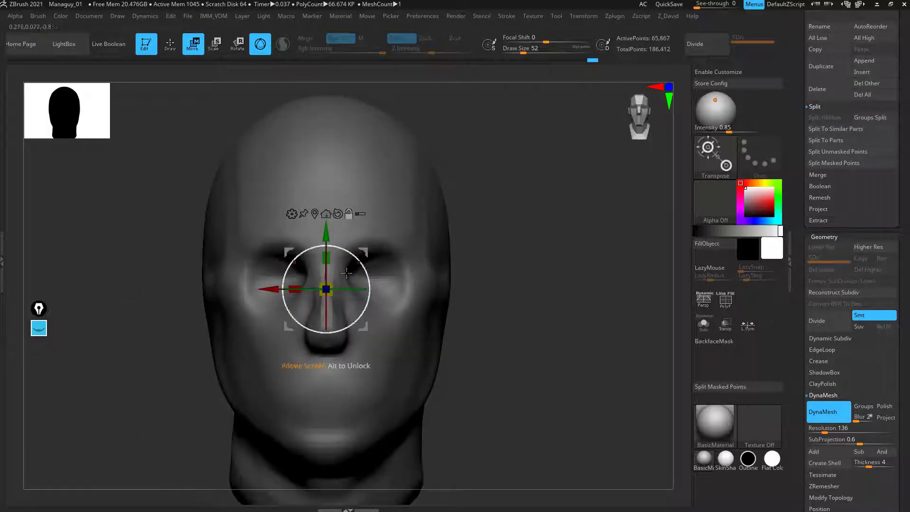
drag(270, 290, 399, 290)
Step: Pull the ears outward, rotate them about 25 degrees away from the head, clear the mask and return to Draw mode
drag(576, 327, 602, 353)
drag(392, 278, 400, 280)
drag(610, 323, 488, 326)
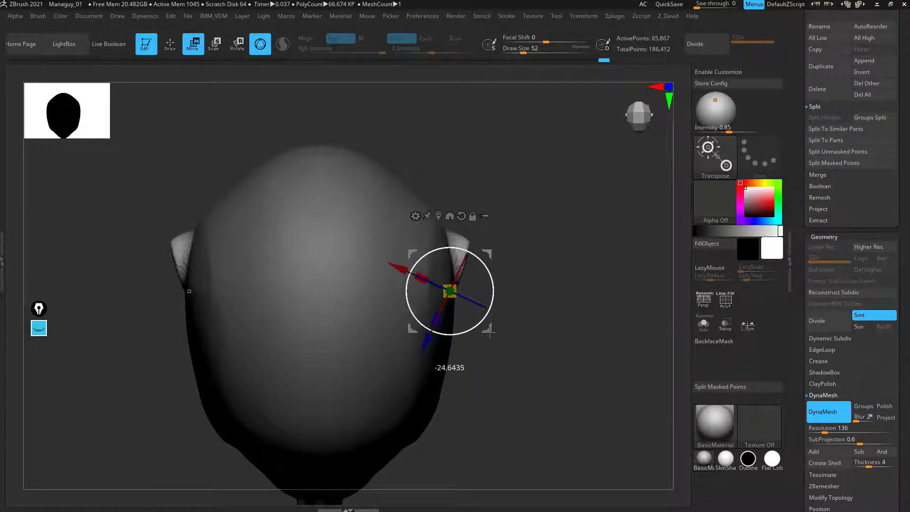
mouse_move(544, 355)
mouse_down()
mouse_move(579, 327)
mouse_move(576, 372)
mouse_move(526, 379)
mouse_move(571, 382)
mouse_move(591, 336)
mouse_move(579, 282)
mouse_up()
key(ctrl)
key(q)
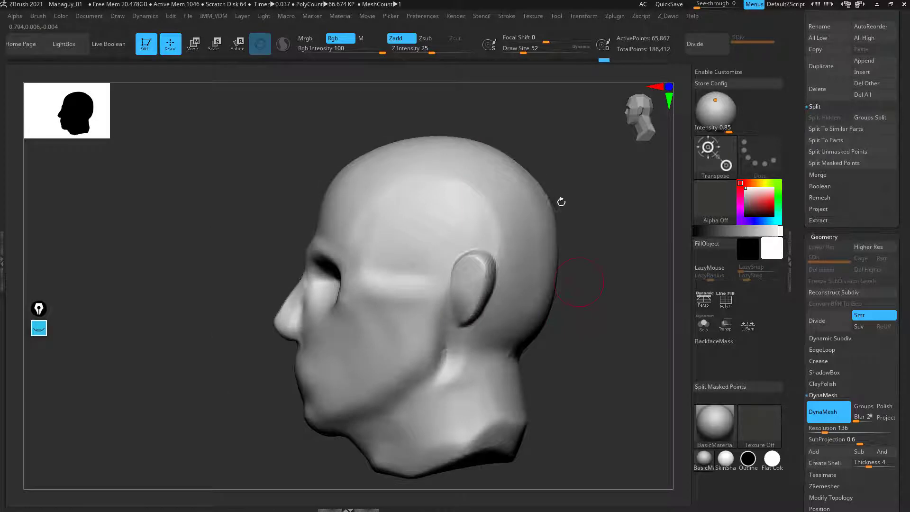
Step: Select the DamStandard brush and remesh the head with DynaMesh to even out the stretched polygons behind the ears
alt+drag(573, 337, 602, 469)
key(b)
key(d)
key(s)
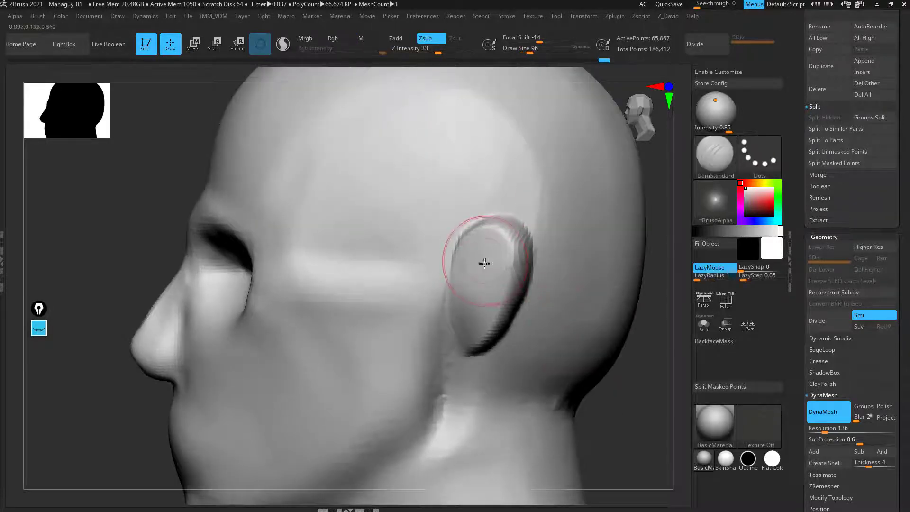
mouse_move(593, 377)
mouse_down()
mouse_move(587, 349)
mouse_move(576, 370)
mouse_move(256, 423)
mouse_move(366, 345)
mouse_up()
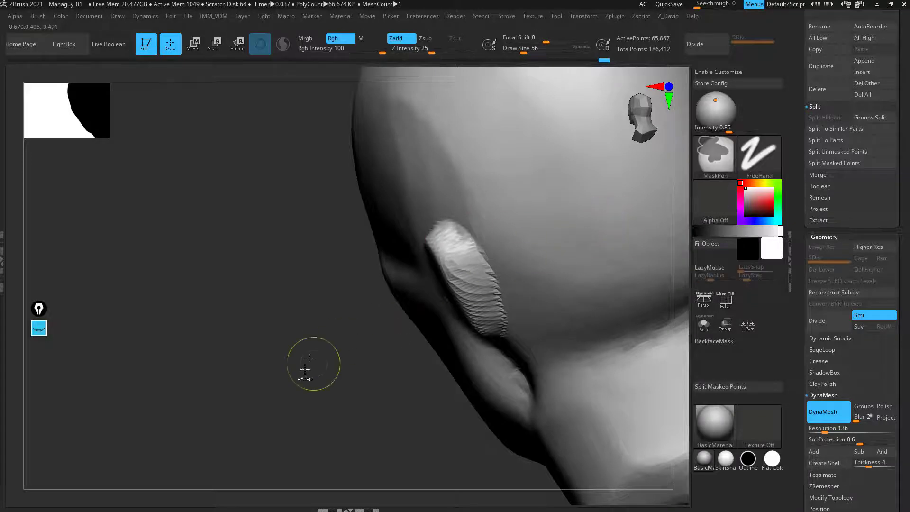
ctrl+drag(268, 341, 324, 397)
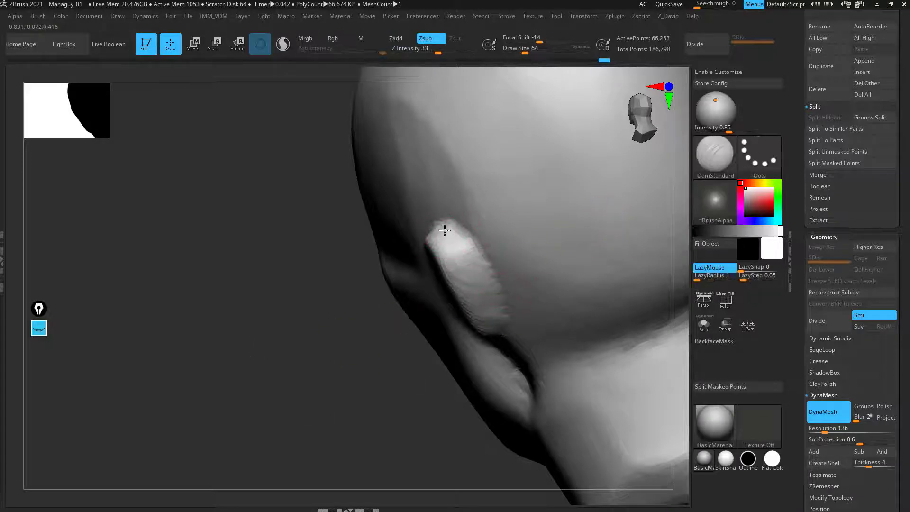
Step: Carve the crease around the back and underside of the ear with DamStandard to separate it from the skull
mouse_move(445, 231)
mouse_down()
mouse_move(472, 259)
mouse_move(505, 329)
mouse_up()
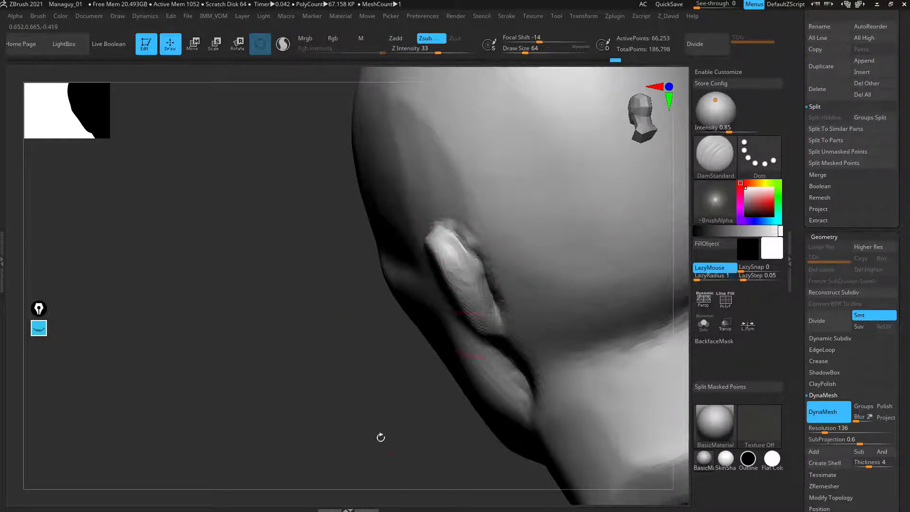
drag(381, 437, 363, 393)
mouse_move(510, 317)
mouse_down()
mouse_move(512, 348)
mouse_move(506, 299)
mouse_move(514, 359)
mouse_up()
drag(381, 435, 427, 409)
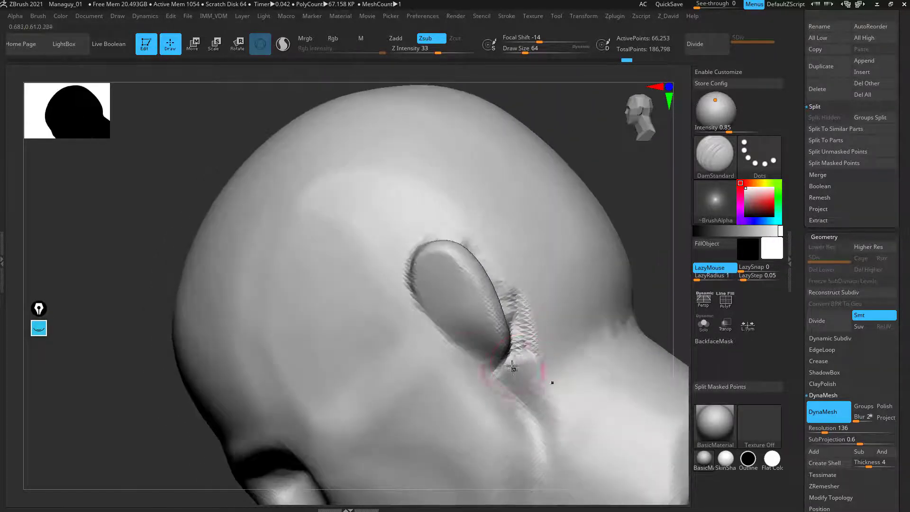
mouse_move(621, 178)
alt+mouse_down()
mouse_move(575, 201)
mouse_move(533, 203)
mouse_move(563, 234)
mouse_move(553, 211)
mouse_move(561, 188)
alt+mouse_up()
mouse_move(256, 441)
mouse_down()
mouse_move(299, 427)
mouse_move(266, 466)
mouse_move(195, 465)
mouse_up()
mouse_move(272, 404)
mouse_down()
mouse_move(292, 405)
mouse_move(475, 252)
mouse_up()
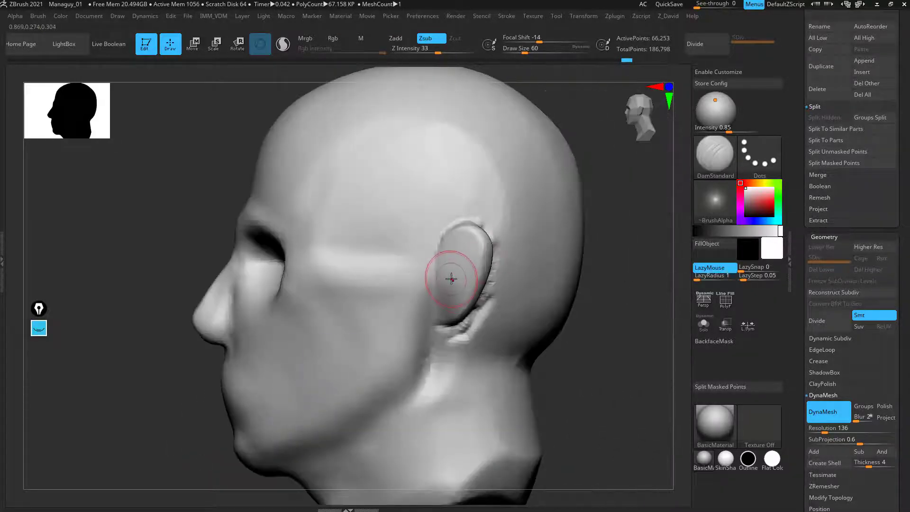
Step: Press a small ear-opening dent into the front of the ear with a smaller brush and smooth around it
mouse_move(473, 284)
mouse_down()
mouse_move(650, 372)
mouse_move(555, 330)
mouse_up()
key(shift)
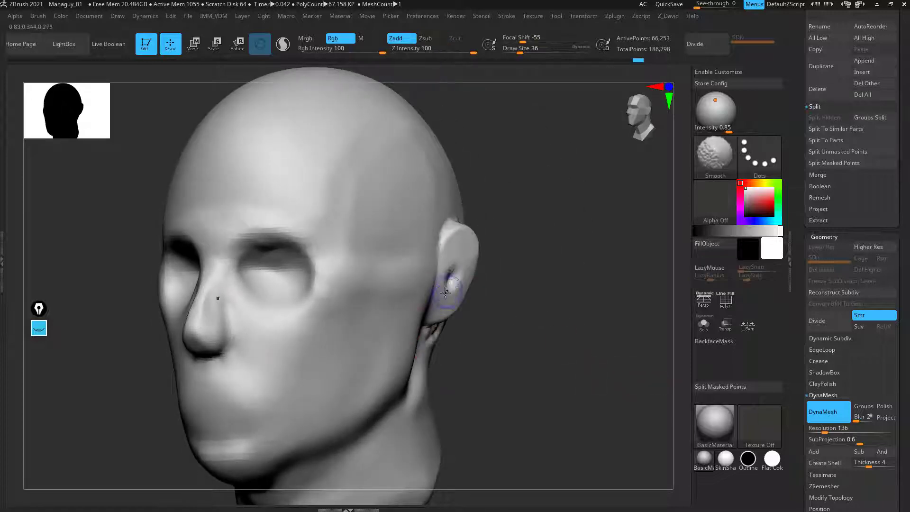
shift+drag(430, 333, 540, 308)
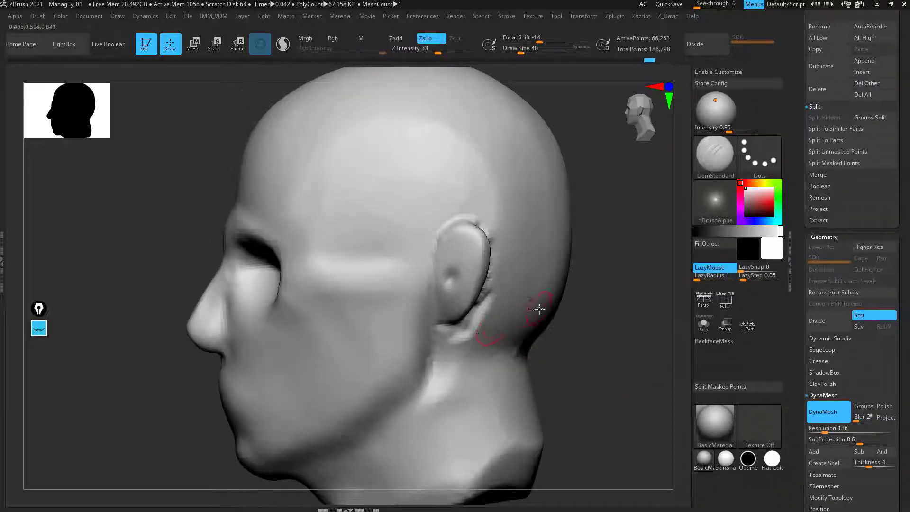
Step: Smooth the rough surface behind and below the ear with a Draw Size of 80
mouse_move(456, 380)
shift+mouse_down()
mouse_move(477, 354)
mouse_move(486, 287)
shift+mouse_up()
drag(588, 308, 503, 315)
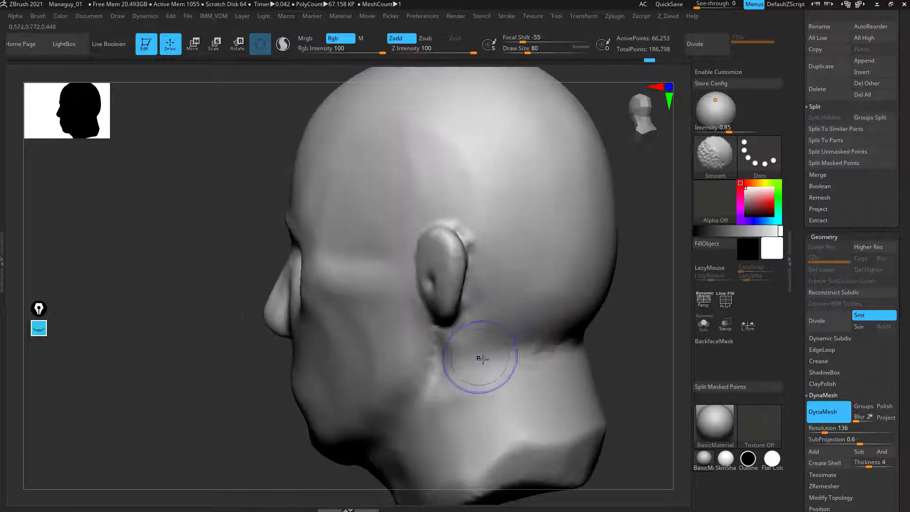
mouse_move(481, 358)
shift+mouse_down()
mouse_move(484, 225)
mouse_move(493, 266)
shift+mouse_up()
Step: Select the Clay brush, build up rough round eyeballs inside the eye sockets and smooth them
mouse_move(560, 342)
mouse_down()
mouse_move(584, 369)
mouse_move(609, 371)
mouse_move(531, 340)
mouse_move(539, 364)
mouse_move(602, 410)
mouse_up()
key(f)
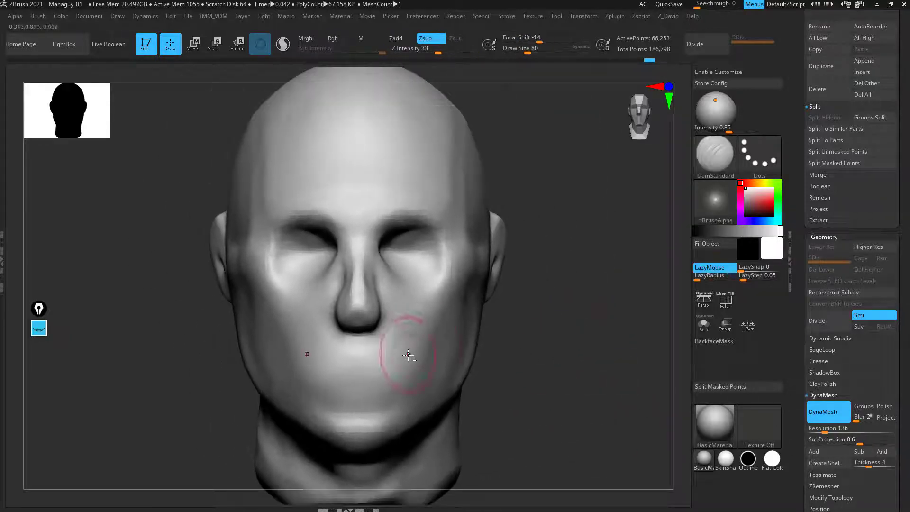
alt+drag(509, 370, 550, 323)
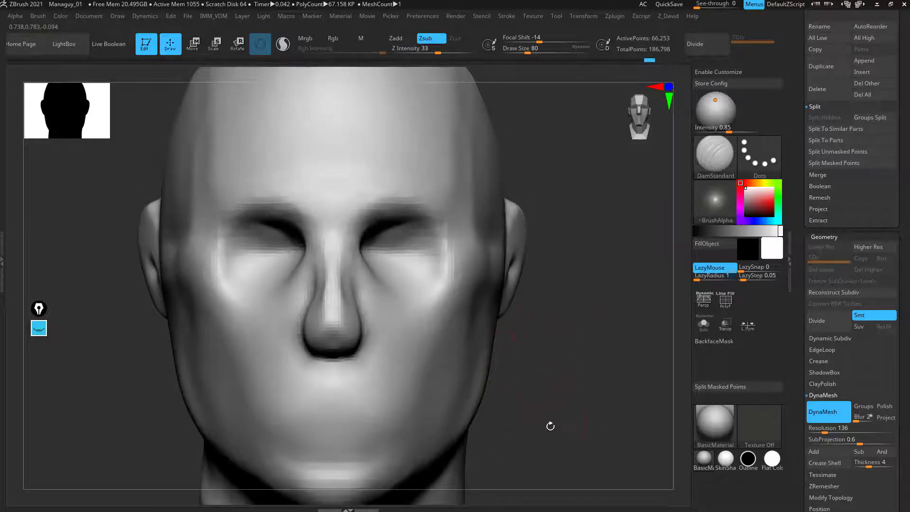
drag(550, 426, 572, 358)
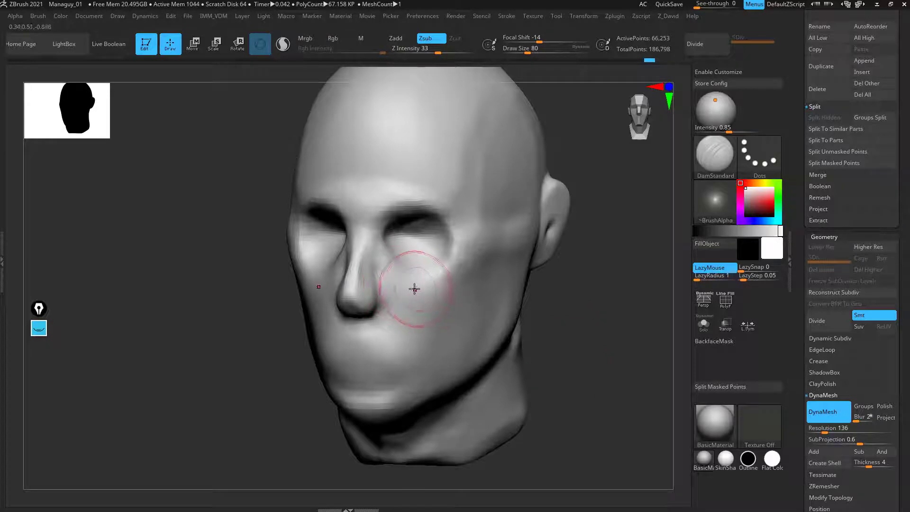
mouse_move(570, 325)
mouse_down()
mouse_move(565, 315)
mouse_move(564, 328)
mouse_move(585, 323)
mouse_move(574, 308)
mouse_up()
key(b)
key(c)
key(l)
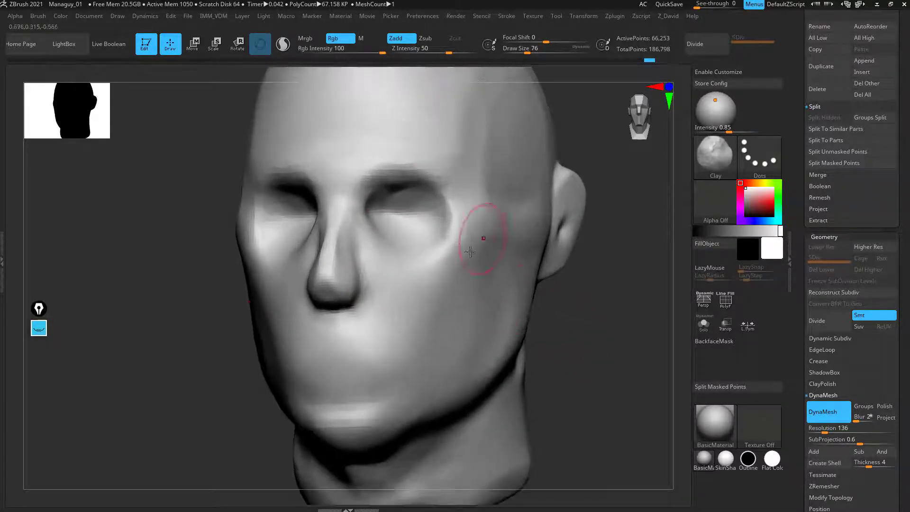
mouse_move(391, 212)
mouse_down()
mouse_move(407, 205)
mouse_move(415, 227)
mouse_up()
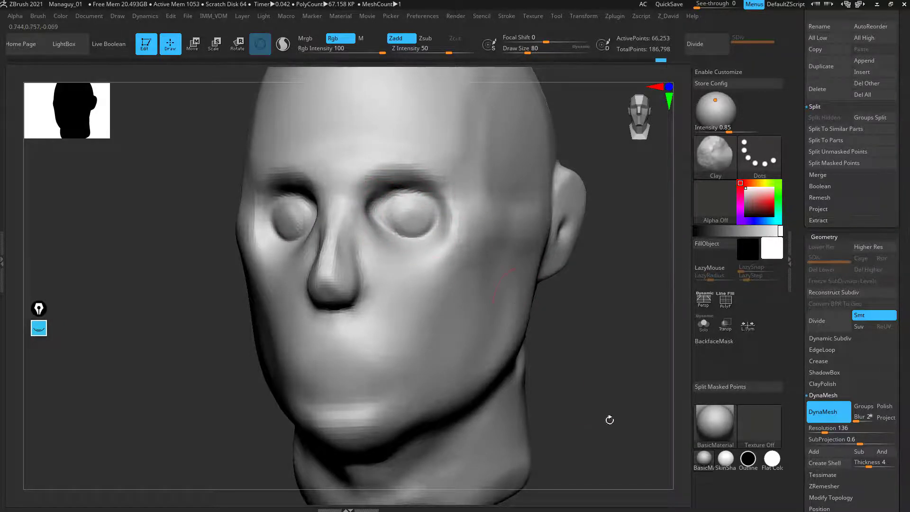
mouse_move(610, 420)
mouse_down()
mouse_move(593, 431)
mouse_move(607, 423)
mouse_up()
mouse_move(429, 227)
shift+mouse_down()
mouse_move(406, 200)
mouse_move(410, 213)
shift+mouse_up()
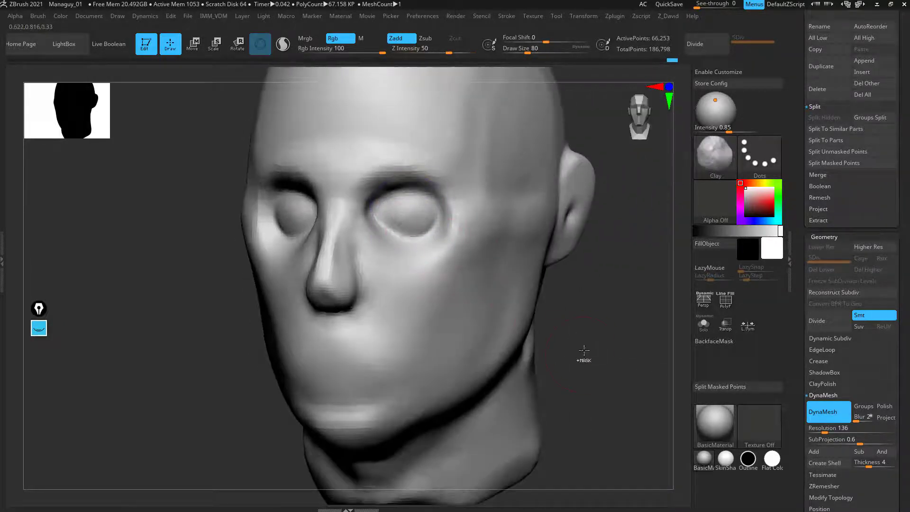
Step: Undo the clay eyeball strokes to restore the empty eye sockets
key(ctrl+z)
key(ctrl+z)
key(ctrl+z)
key(ctrl+z)
key(ctrl+z)
key(ctrl+z)
key(ctrl+z)
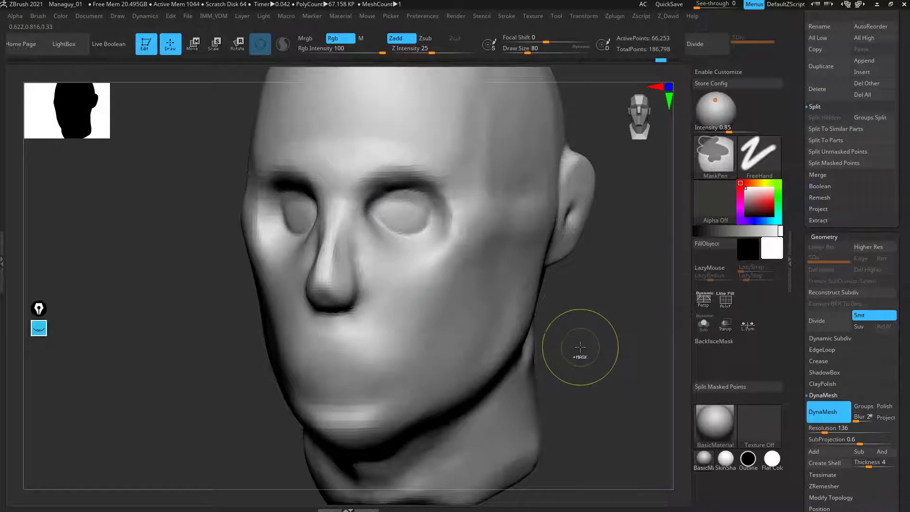
key(ctrl+z)
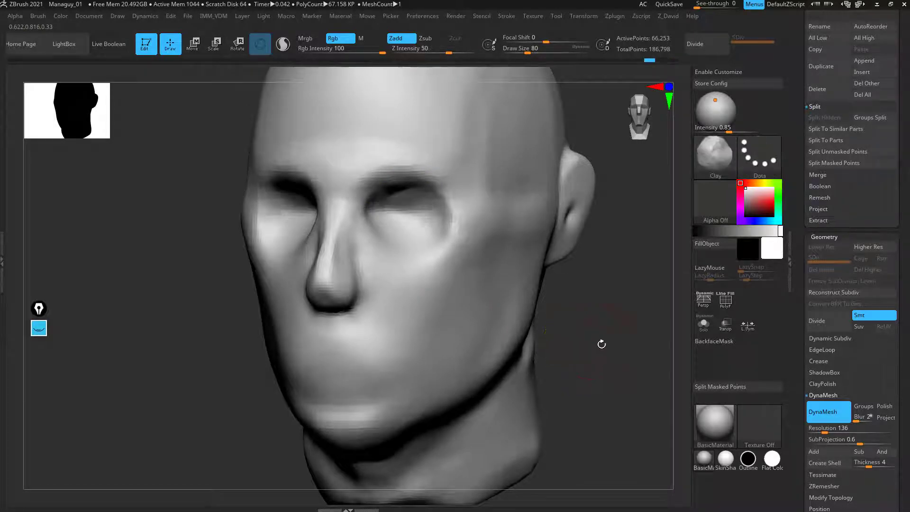
Step: Insert a Sphere3D as a new subtool of the head and make it the active subtool
shift+drag(602, 345, 562, 389)
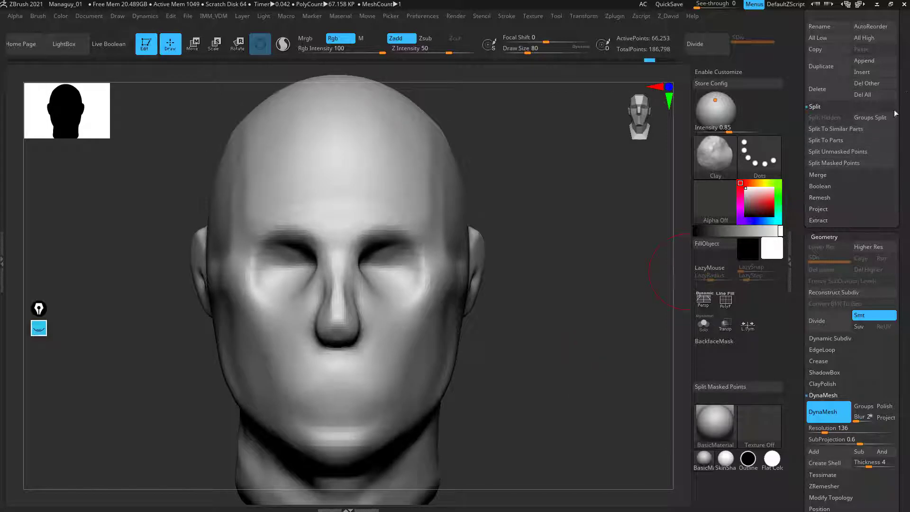
drag(905, 87, 898, 176)
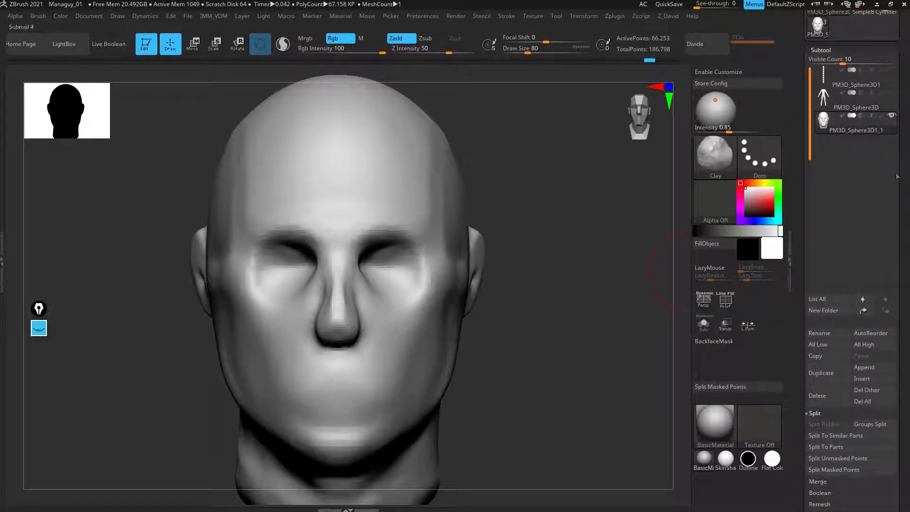
click(864, 378)
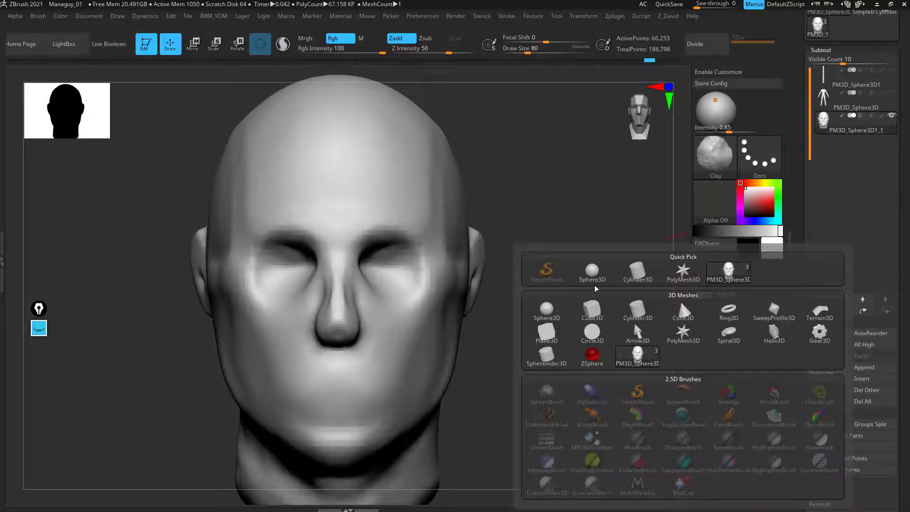
click(594, 277)
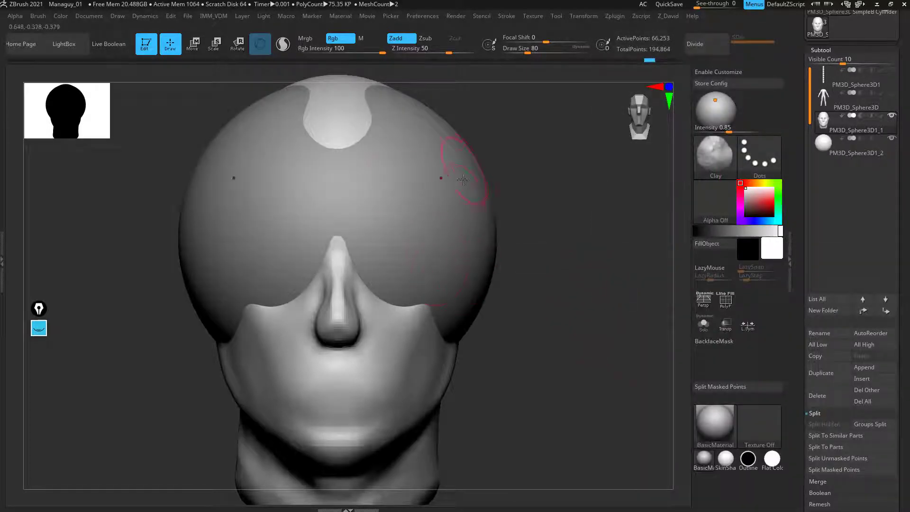
click(822, 150)
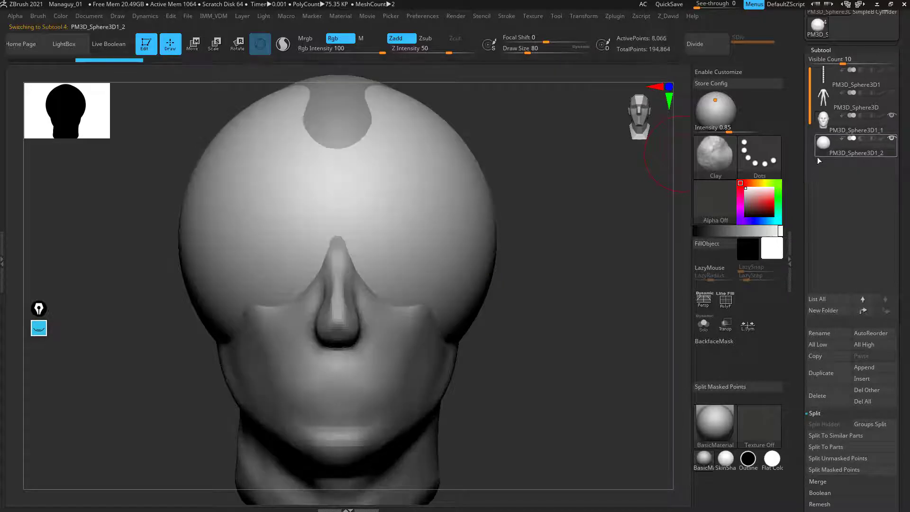
Step: Shrink the sphere with the Move gizmo and place it over the eye socket on the side facing screen right
click(195, 45)
drag(343, 234, 416, 284)
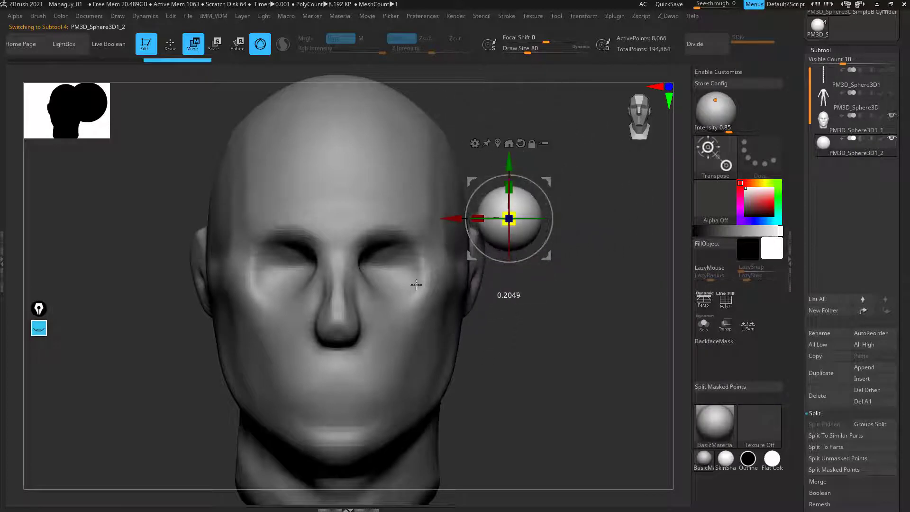
drag(546, 181, 424, 222)
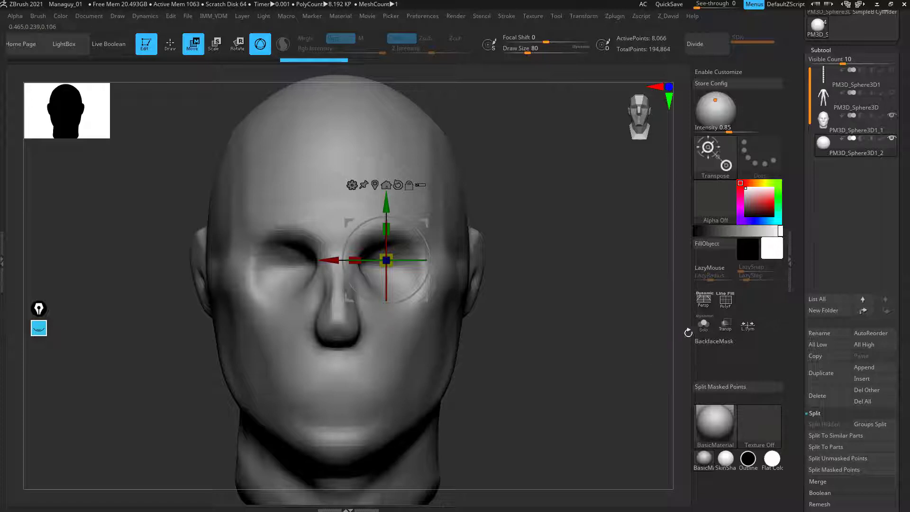
Step: Turn on transparency, scale the sphere to about 0.74 of its size and centre it sideways in the eye socket
click(726, 326)
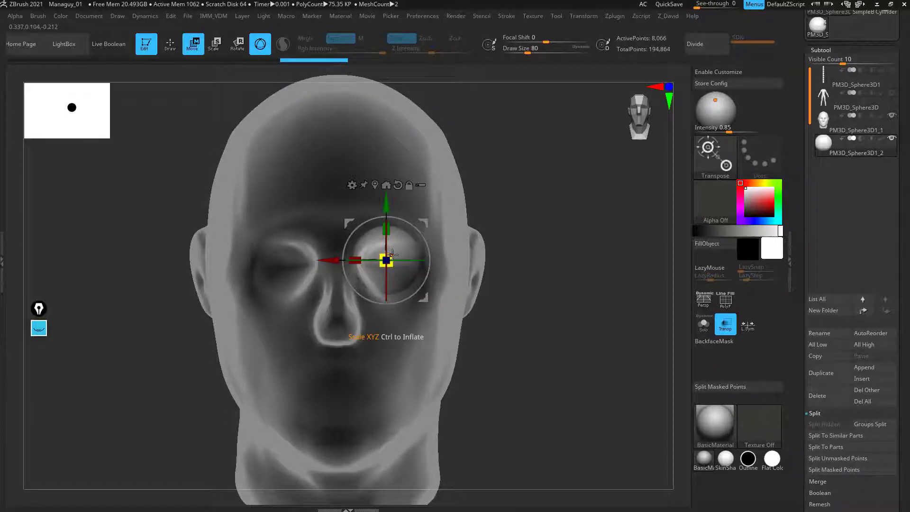
drag(392, 254, 385, 261)
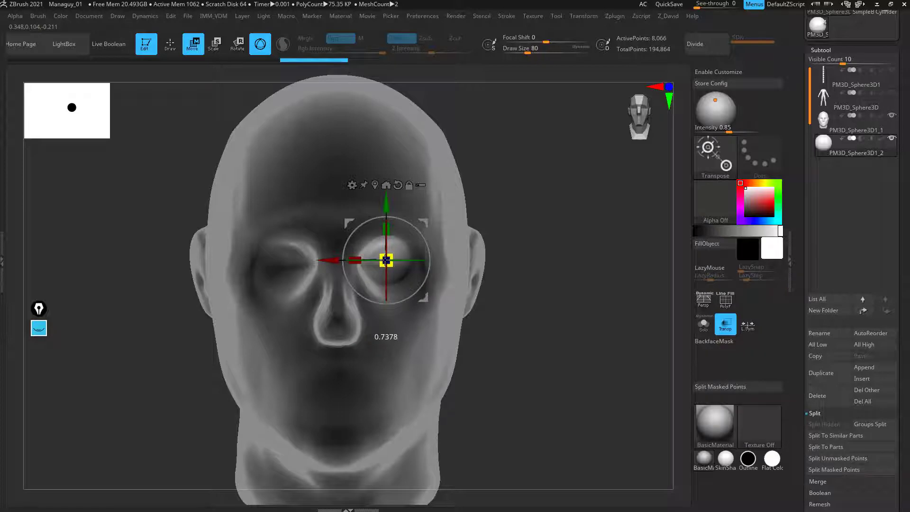
drag(327, 259, 283, 266)
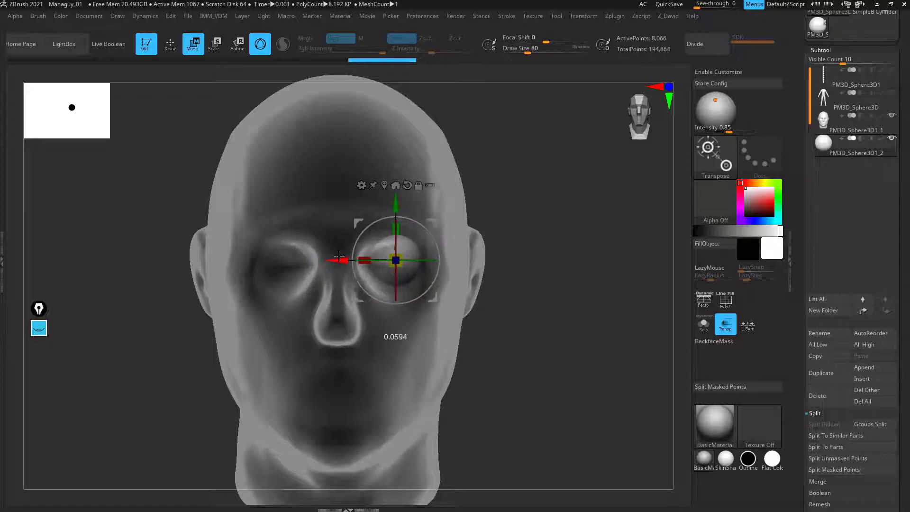
drag(339, 257, 336, 259)
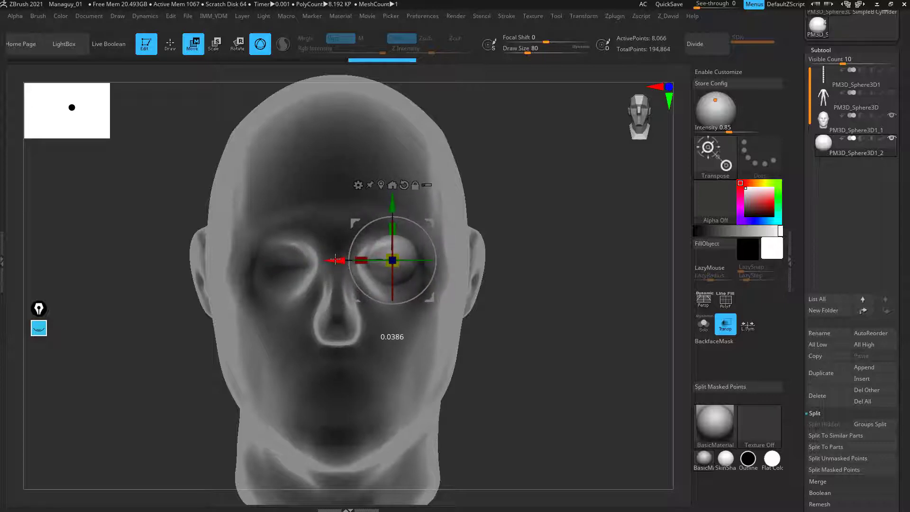
mouse_move(338, 260)
mouse_down()
mouse_move(396, 269)
mouse_move(331, 261)
mouse_move(281, 275)
mouse_move(327, 266)
mouse_up()
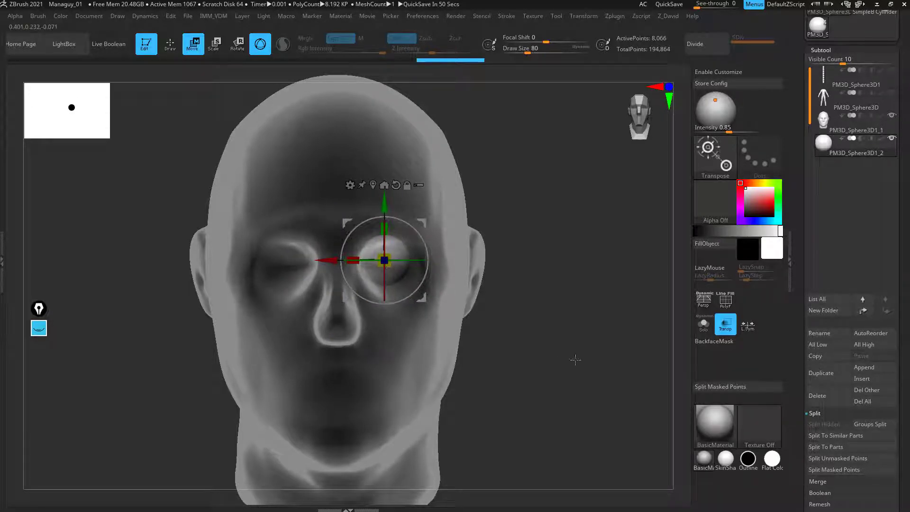
drag(575, 359, 545, 357)
Step: Align the eyeball's depth to the side-view reference, nudging it forward about 0.02, and turn off the reference and transparency
drag(334, 260, 226, 259)
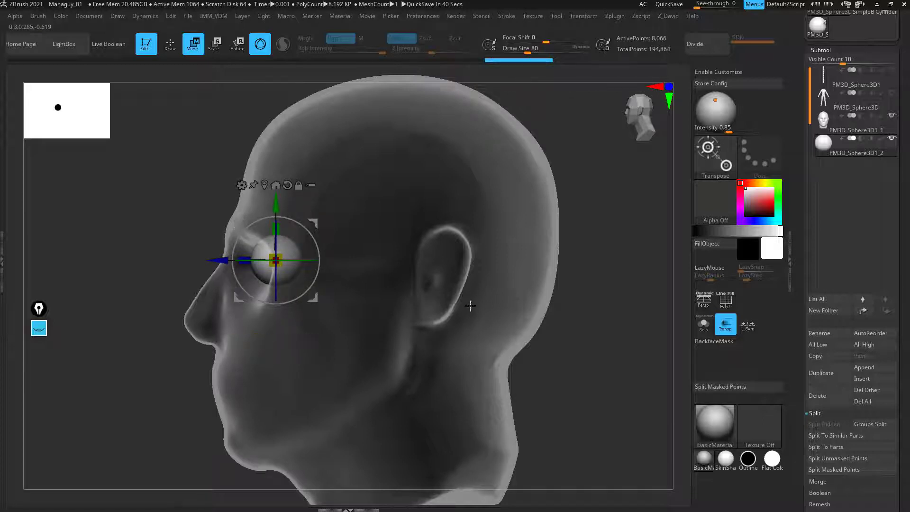
key(shift+z)
key(f)
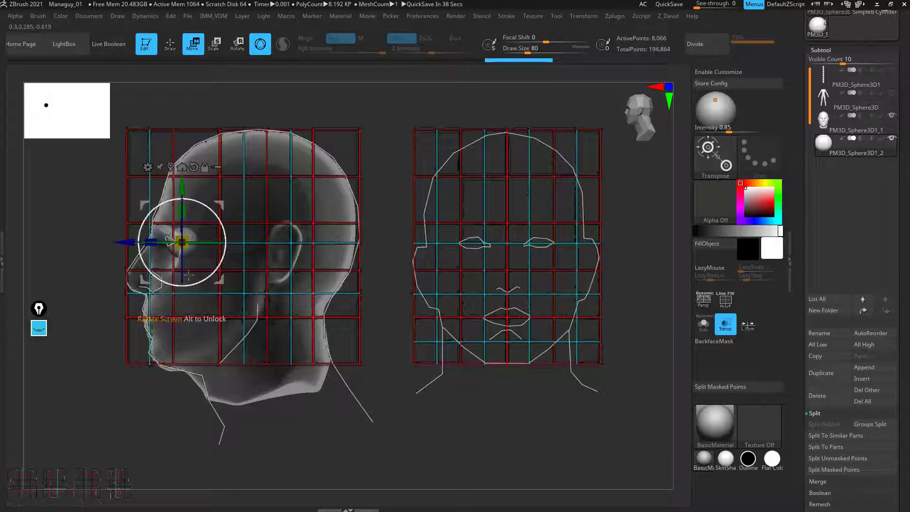
drag(127, 242, 125, 241)
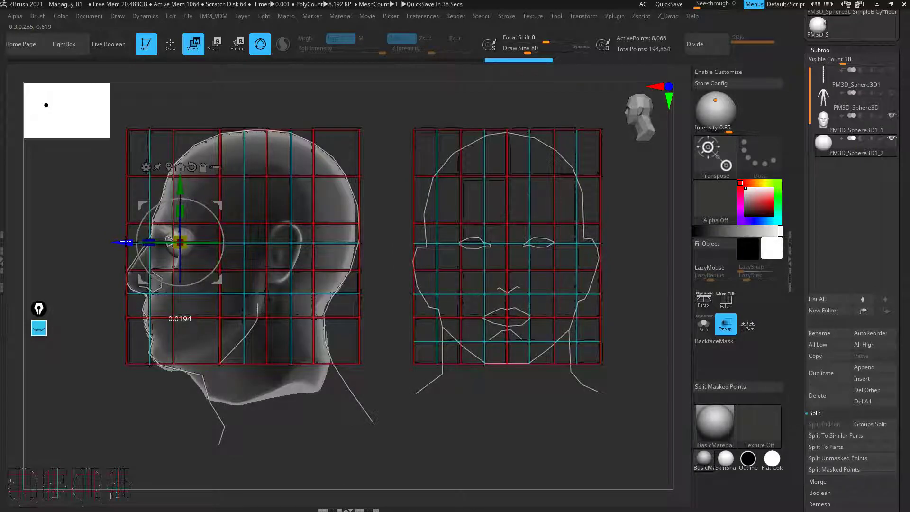
key(shift+z)
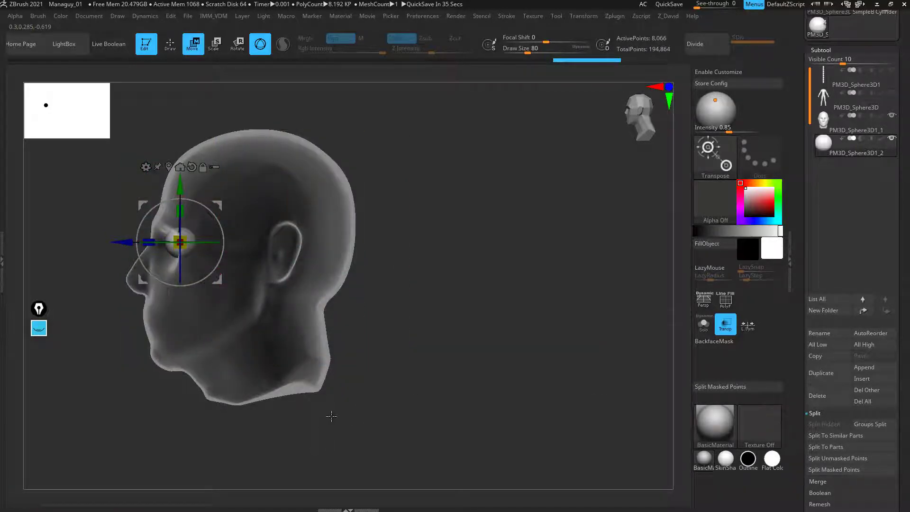
click(724, 327)
drag(448, 350, 477, 282)
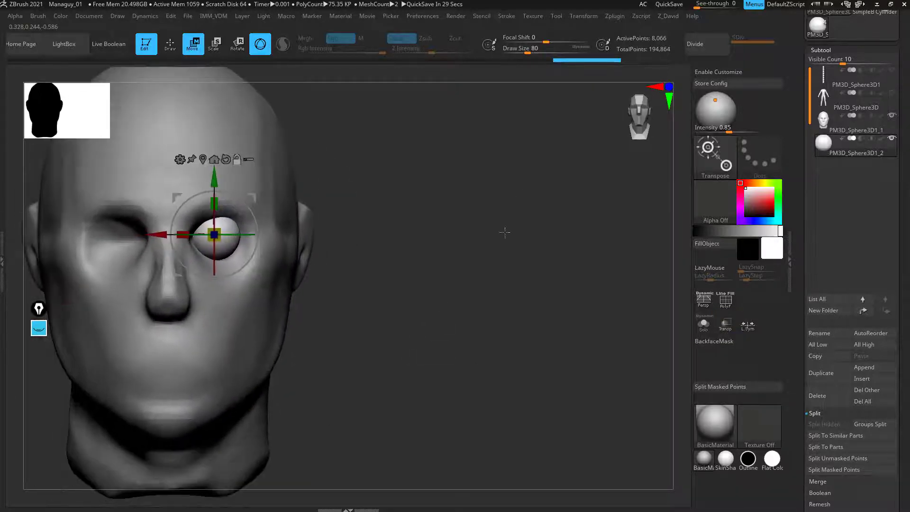
drag(505, 231, 543, 273)
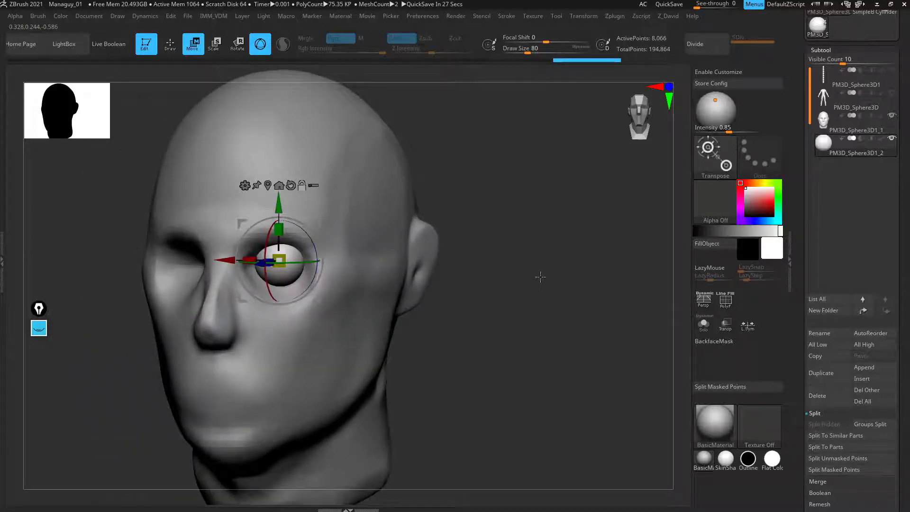
Step: Mirror the eyeball across the X axis with SubTool Master, merging both eyeballs into one SubTool
click(614, 17)
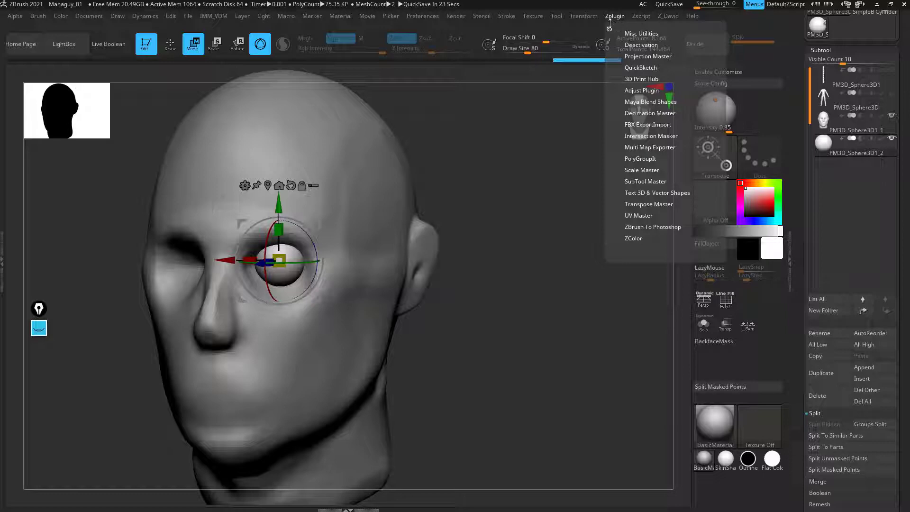
drag(610, 29, 121, 156)
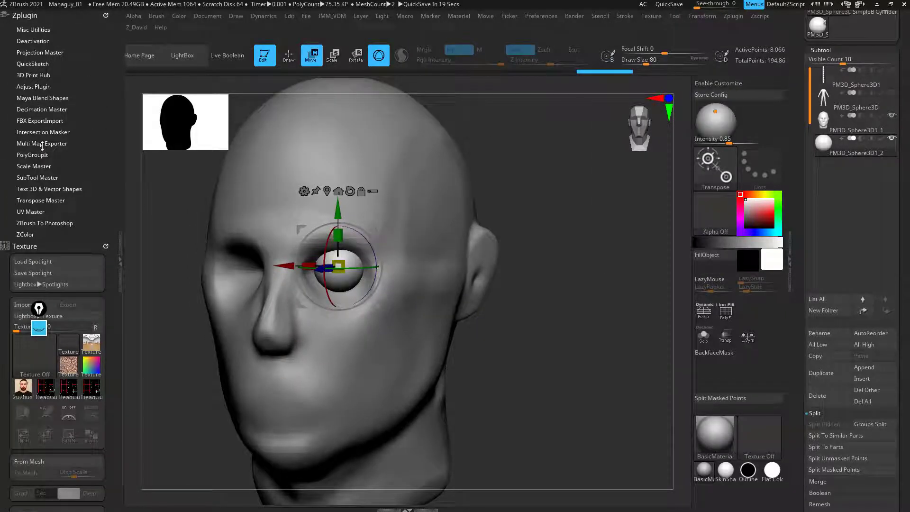
click(43, 178)
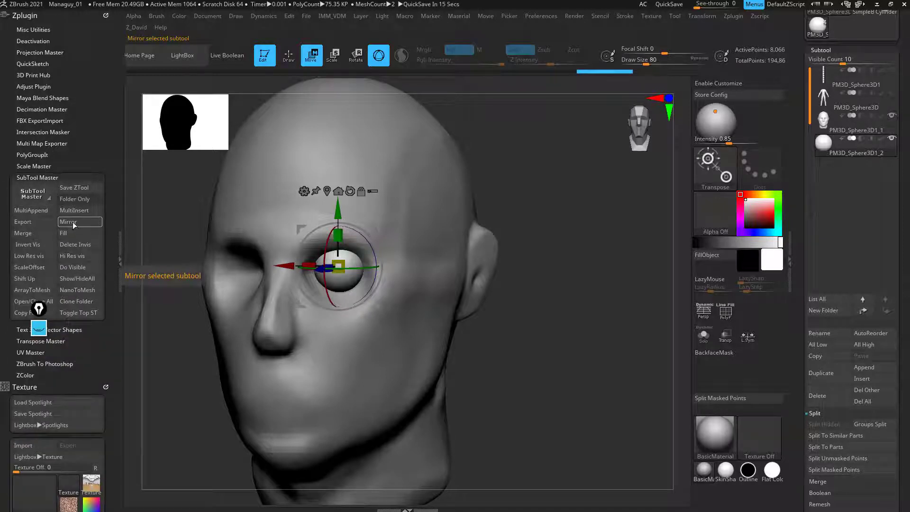
click(76, 228)
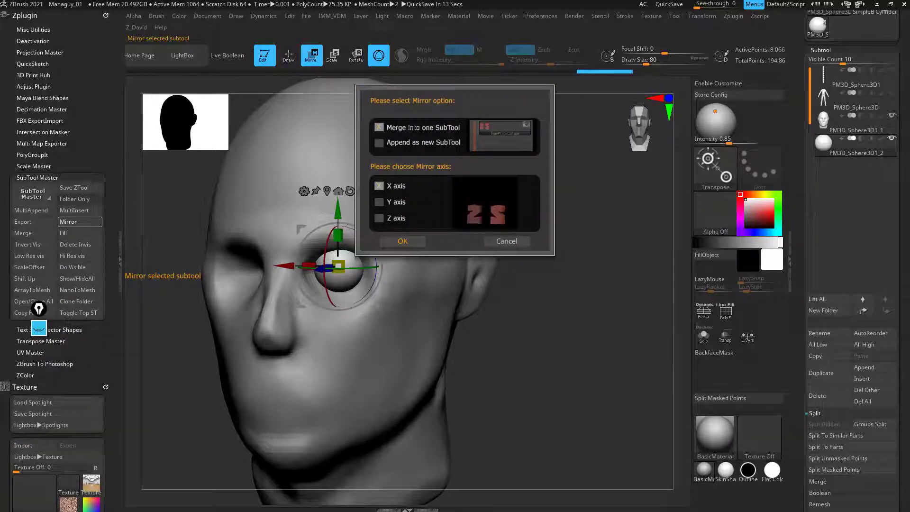
click(401, 242)
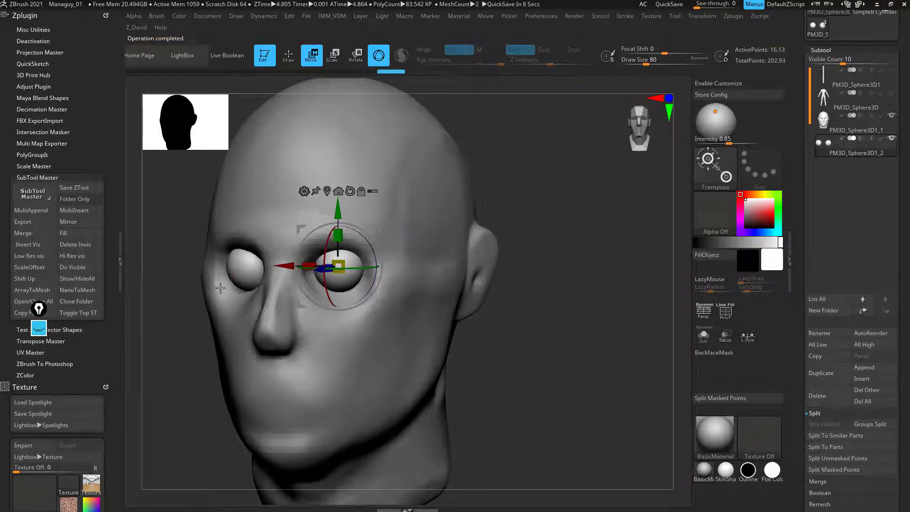
click(120, 270)
Step: Snap the head to a front view and move both eyeballs symmetrically about 0.0056 closer to the nose
alt+click(306, 379)
shift+drag(480, 357, 496, 396)
alt+click(317, 261)
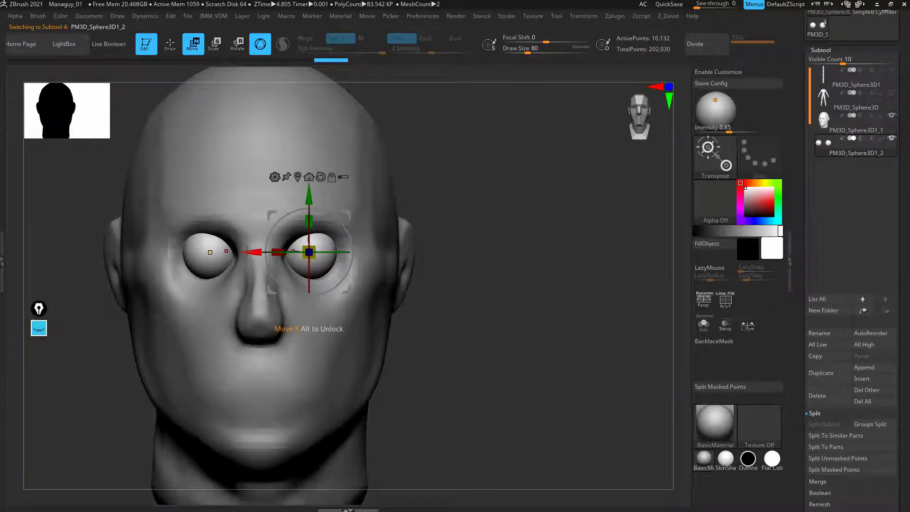
drag(251, 252, 254, 251)
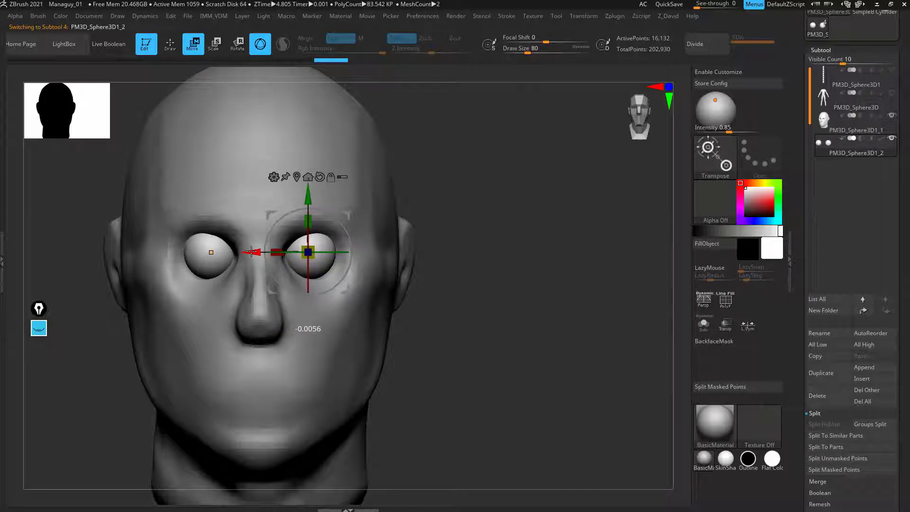
Step: Select the head subtool and reshape the outer rim of the eye sockets with the Move brush at size 208
drag(493, 338, 429, 345)
alt+click(378, 355)
key(q)
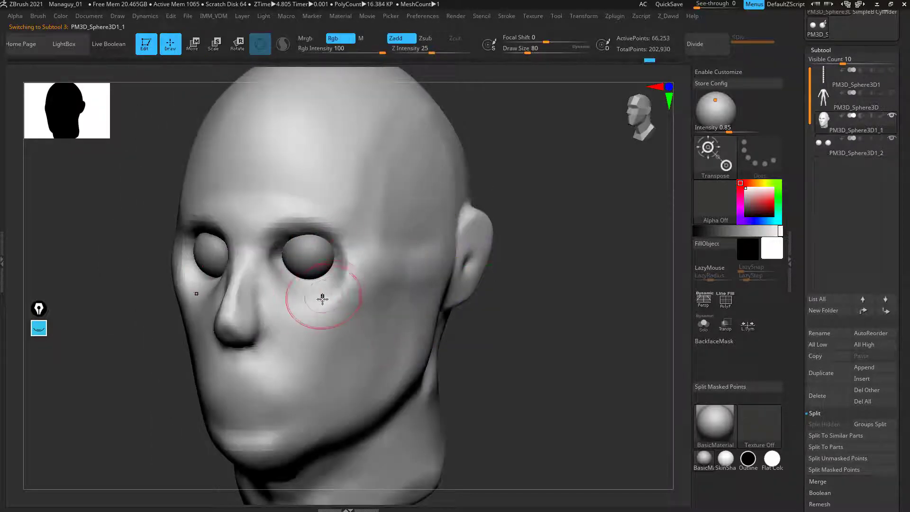
mouse_move(531, 353)
alt+mouse_down()
mouse_move(525, 317)
mouse_move(593, 365)
mouse_move(573, 365)
alt+mouse_up()
key(b)
key(m)
key(v)
key(bracketright)
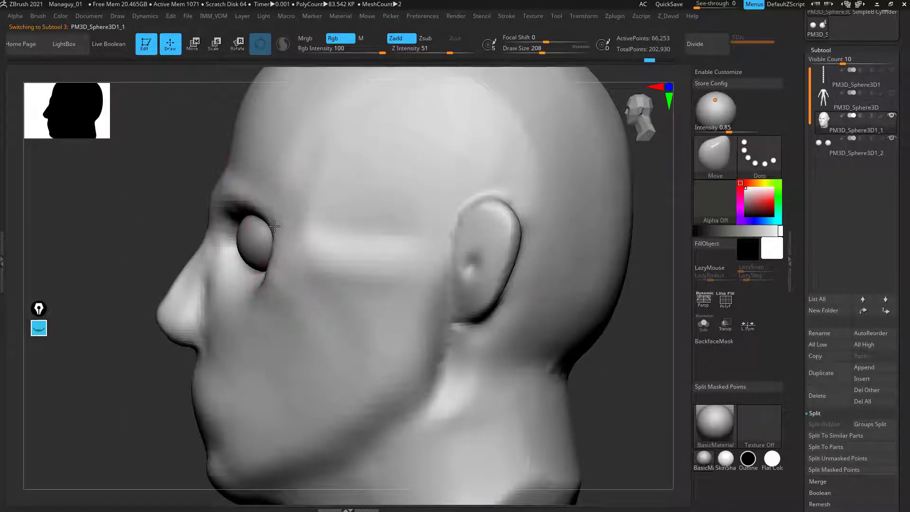
drag(151, 441, 172, 420)
alt+drag(572, 390, 594, 340)
mouse_move(99, 472)
shift+mouse_down()
mouse_move(90, 455)
mouse_move(161, 431)
mouse_move(309, 465)
mouse_move(485, 197)
mouse_move(206, 372)
mouse_move(308, 389)
mouse_move(471, 315)
mouse_move(333, 280)
mouse_move(522, 405)
mouse_move(273, 260)
shift+mouse_up()
Step: Sketch mask marks along the side of the nose where it meets the cheek and clear them
key(ctrl)
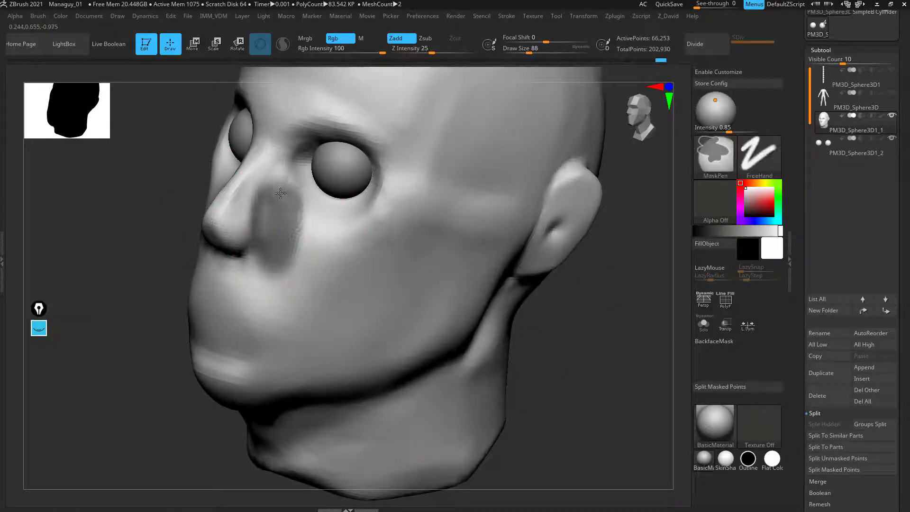
mouse_move(180, 331)
mouse_down()
mouse_move(127, 365)
mouse_move(166, 266)
mouse_move(151, 417)
mouse_move(162, 295)
mouse_move(157, 380)
mouse_move(182, 361)
mouse_move(166, 368)
mouse_move(173, 357)
mouse_move(162, 374)
mouse_up()
key(ctrl)
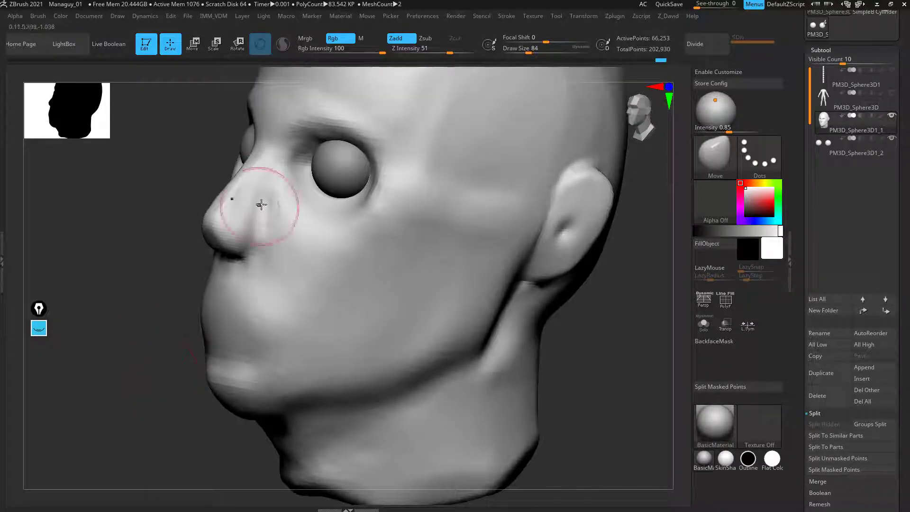
key(bracketleft)
key(bracketleft)
key(bracketleft)
key(bracketleft)
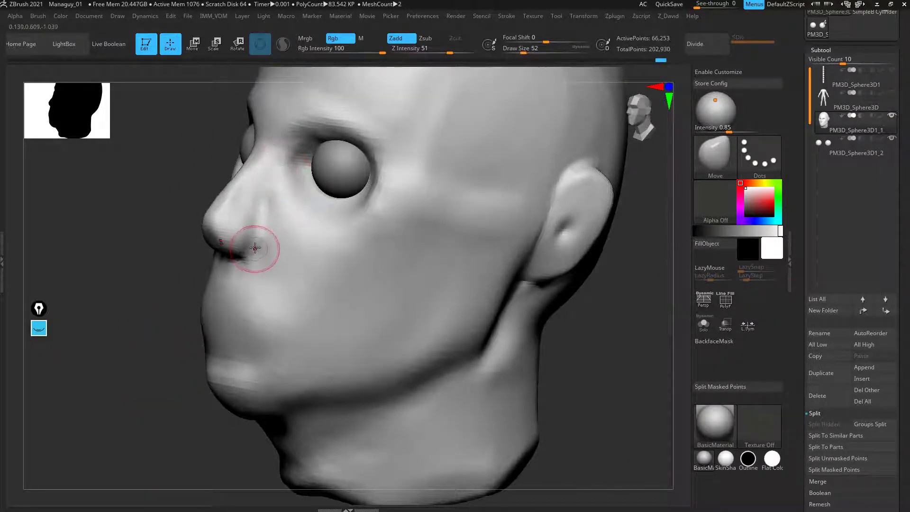
ctrl+drag(246, 258, 303, 159)
mouse_move(176, 400)
mouse_down()
mouse_move(162, 398)
mouse_move(173, 348)
mouse_up()
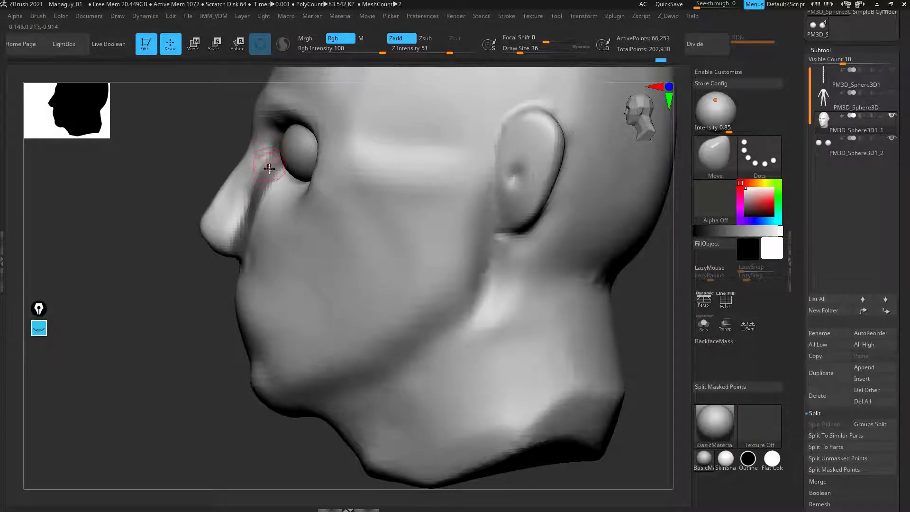
drag(199, 316, 223, 308)
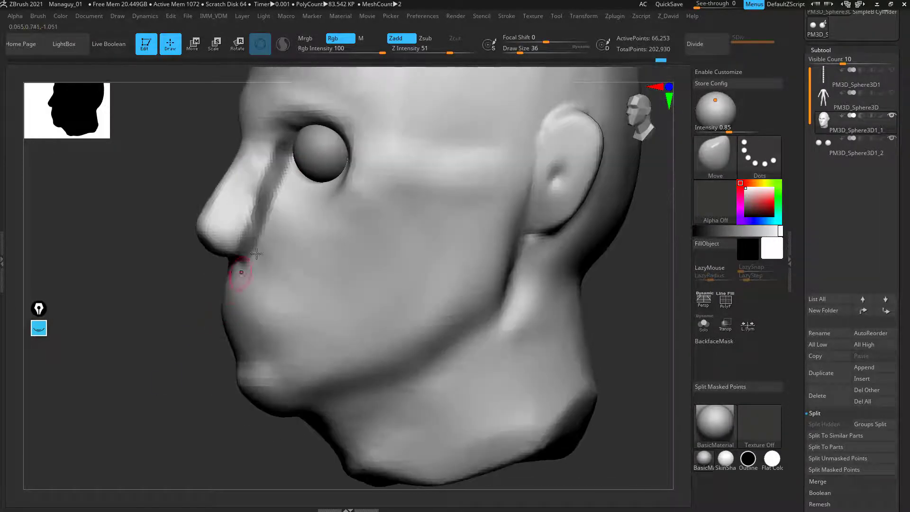
drag(144, 396, 121, 392)
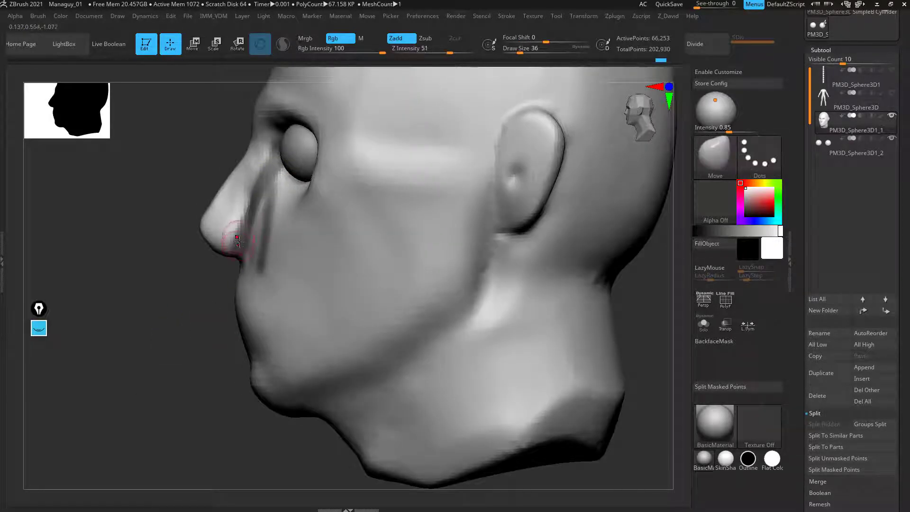
drag(234, 332, 223, 360)
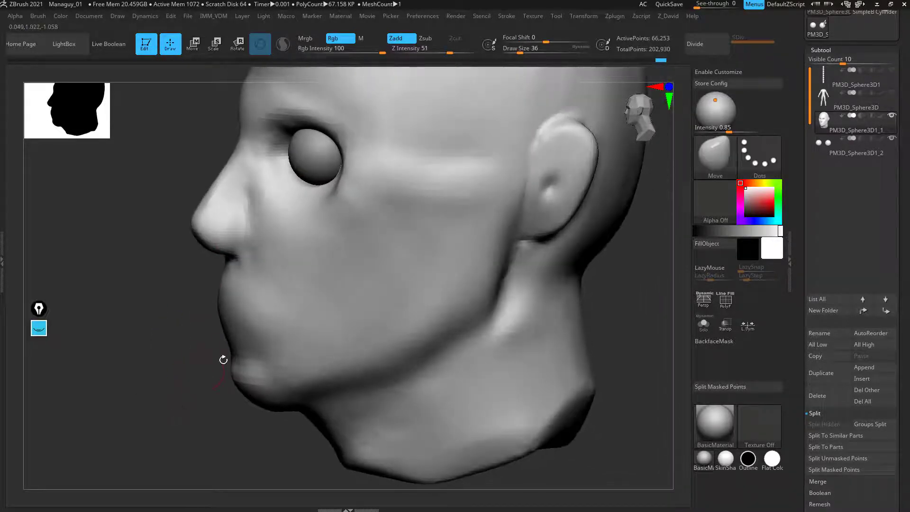
Step: Adjust the cheek next to the nose with the Move brush, enlarged to draw size 140
key(bracketright)
key(bracketright)
key(bracketright)
key(bracketright)
key(bracketright)
key(bracketright)
key(bracketright)
key(bracketright)
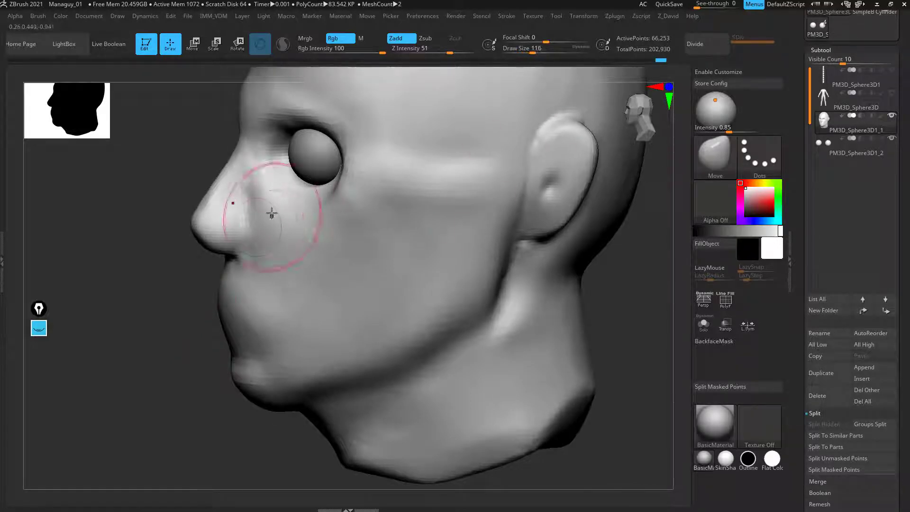
drag(253, 229, 260, 228)
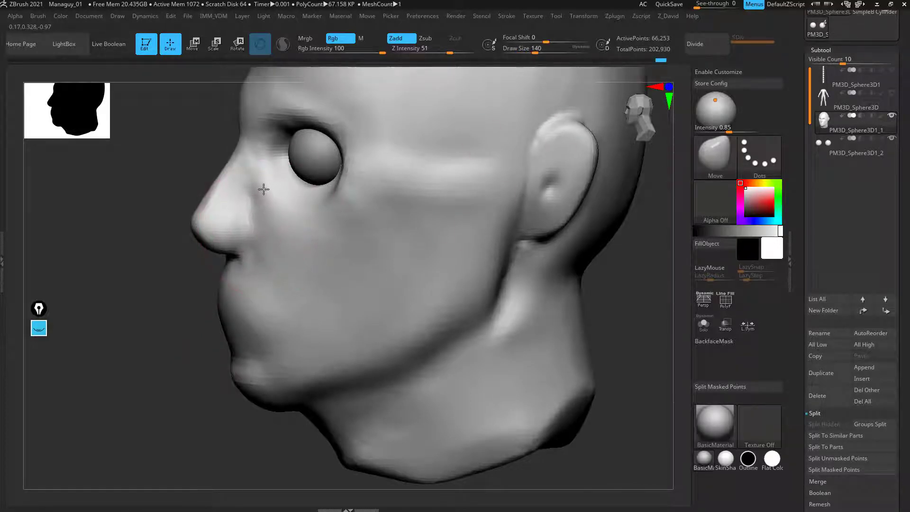
mouse_move(148, 366)
mouse_down()
mouse_move(126, 360)
mouse_move(277, 256)
mouse_up()
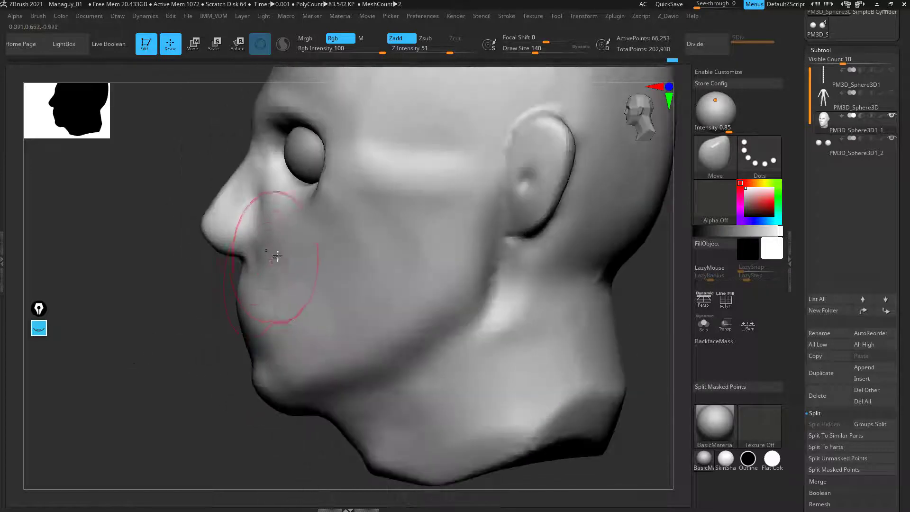
Step: Refine the transition from the nostril to the cheek with the Move brush at size 152
drag(169, 393, 223, 331)
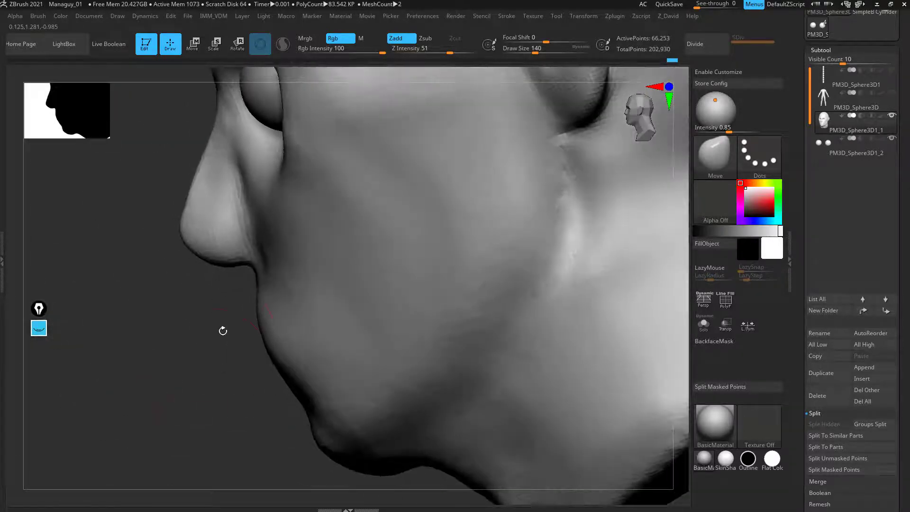
drag(245, 276, 265, 257)
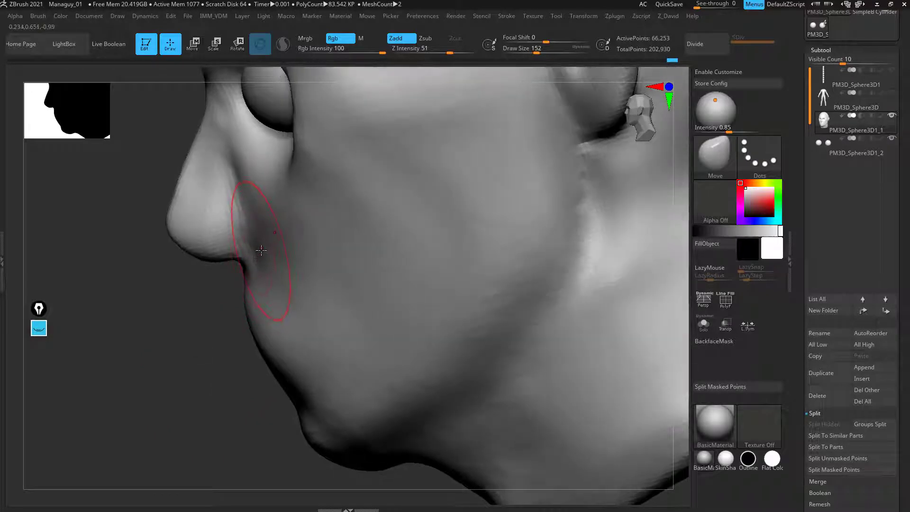
mouse_move(219, 339)
mouse_down()
mouse_move(199, 392)
mouse_move(253, 357)
mouse_move(234, 347)
mouse_move(315, 240)
mouse_up()
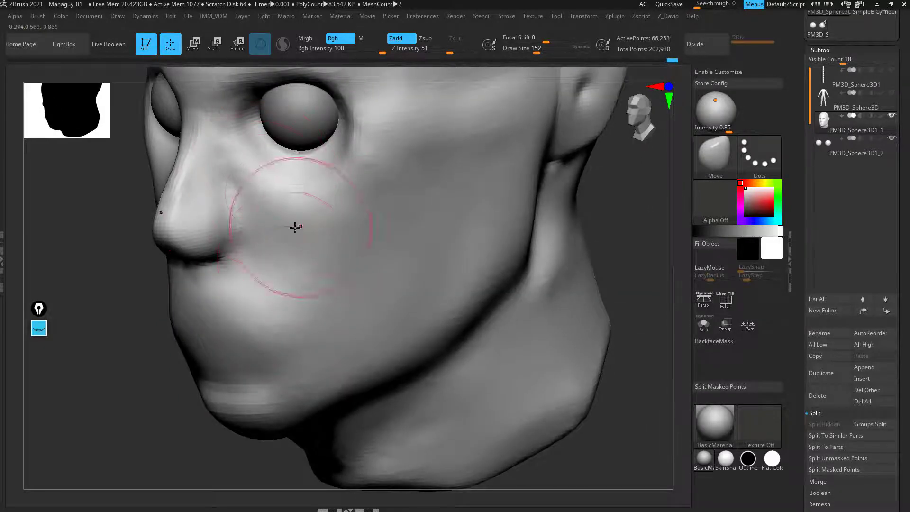
Step: Build up rounded nostril wings on the sides of the nose with the Clay brush at draw size 60 to 92
drag(141, 442, 142, 370)
mouse_move(399, 280)
alt+mouse_down()
mouse_move(455, 275)
mouse_move(433, 304)
mouse_move(424, 287)
alt+mouse_up()
mouse_move(148, 350)
alt+mouse_down()
mouse_move(132, 392)
mouse_move(164, 403)
alt+mouse_up()
key(b)
key(c)
key(l)
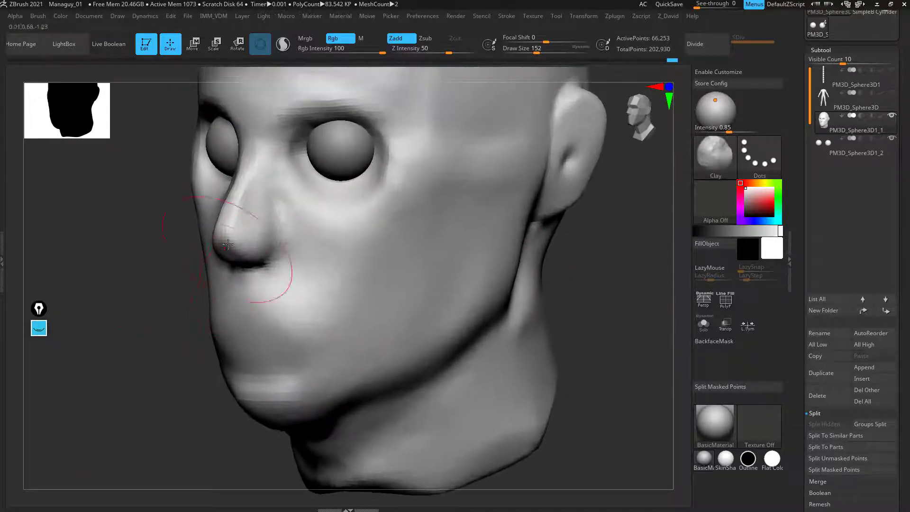
drag(275, 241, 274, 244)
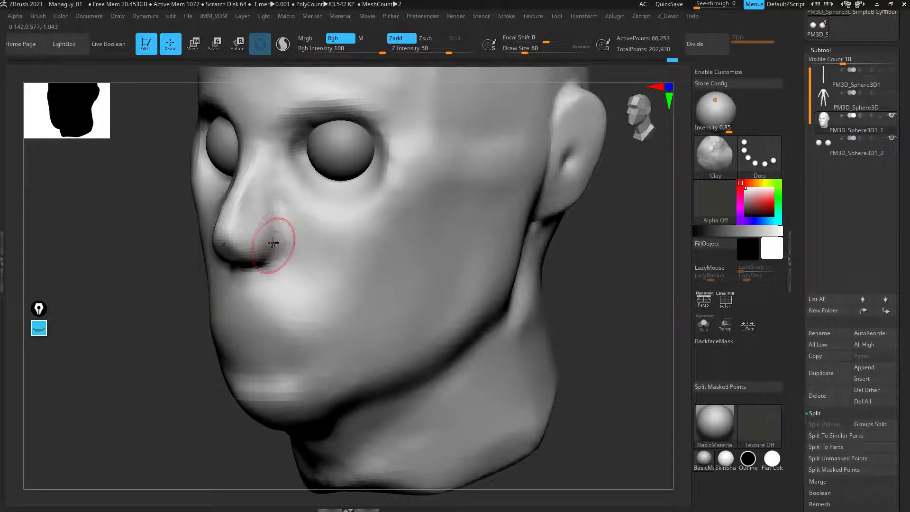
key(bracketright)
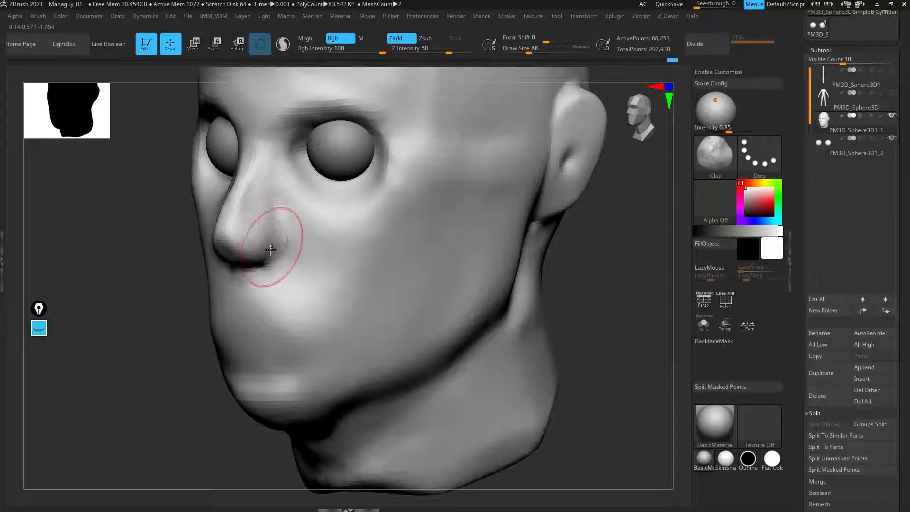
drag(268, 241, 268, 229)
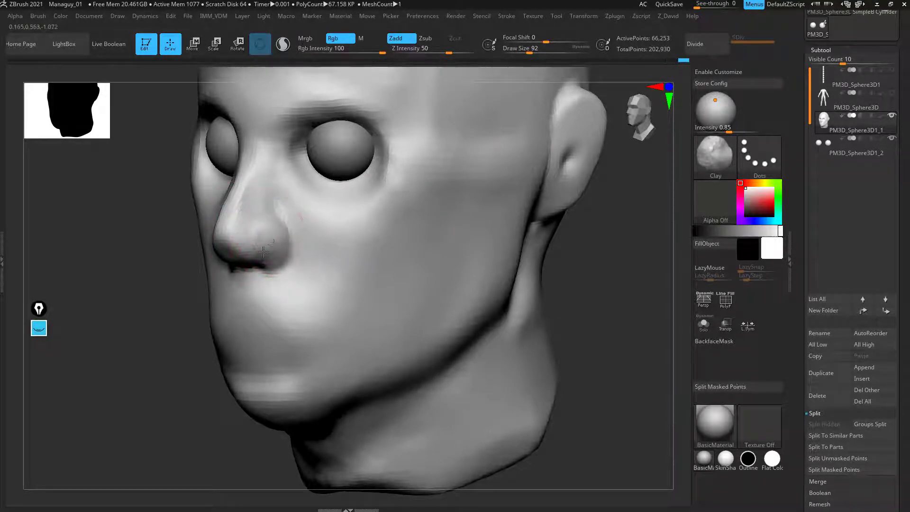
drag(129, 350, 159, 333)
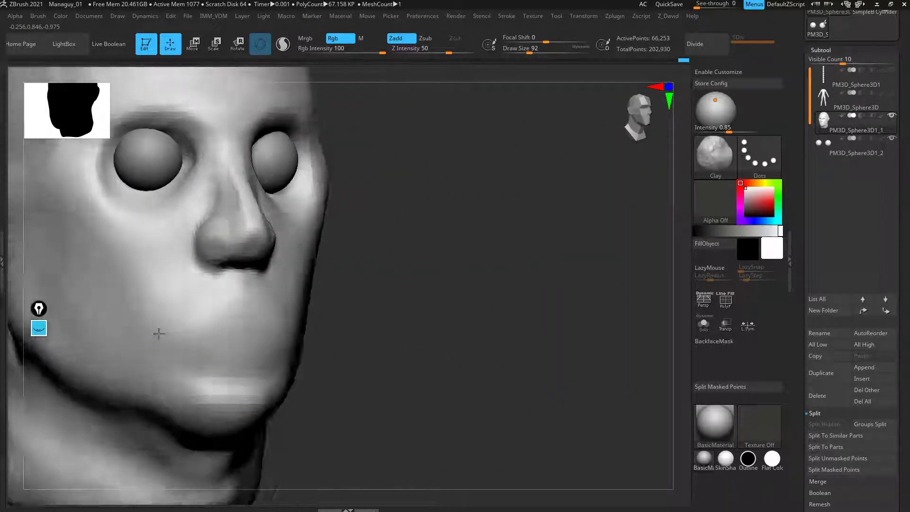
right_drag(158, 335, 135, 422)
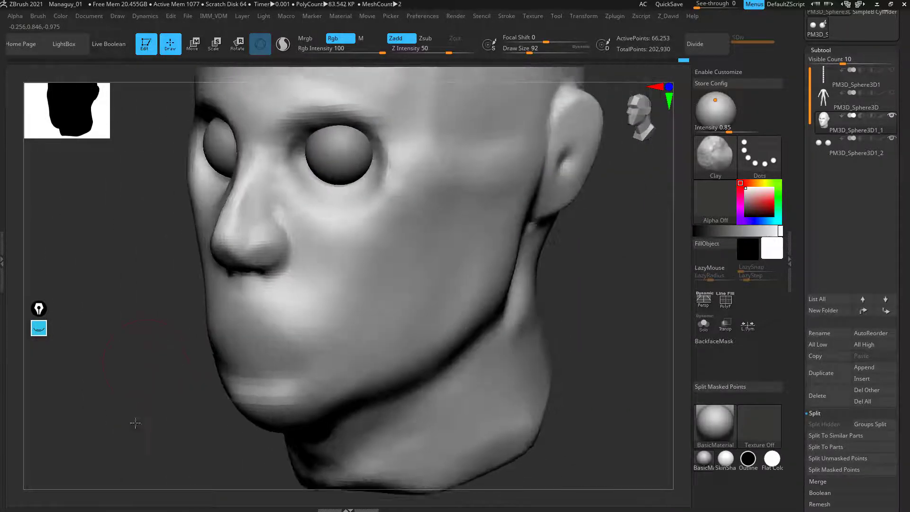
Step: Isolate the head in Solo mode and fill the hollow eye sockets with Clay strokes at draw size 80
alt+drag(135, 423, 131, 470)
mouse_move(604, 376)
alt+mouse_down()
mouse_move(586, 319)
mouse_move(600, 378)
alt+mouse_up()
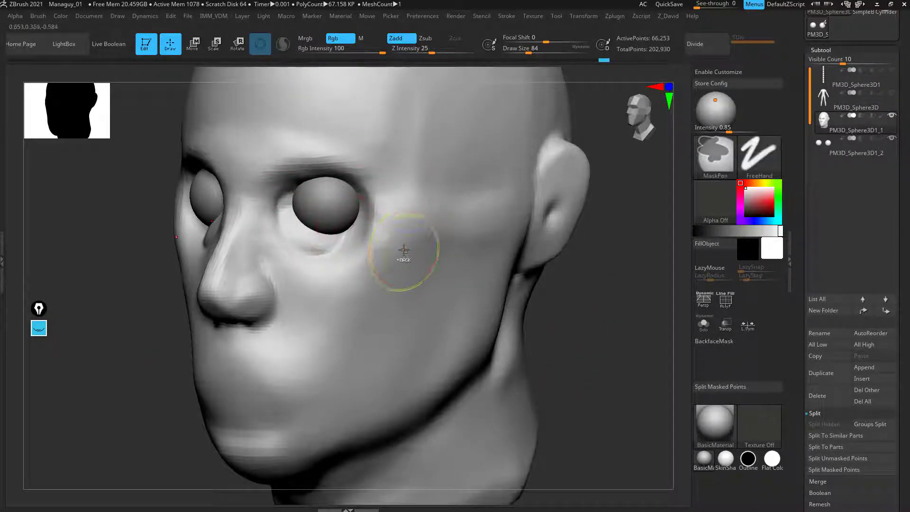
click(704, 327)
right_drag(670, 325, 583, 375)
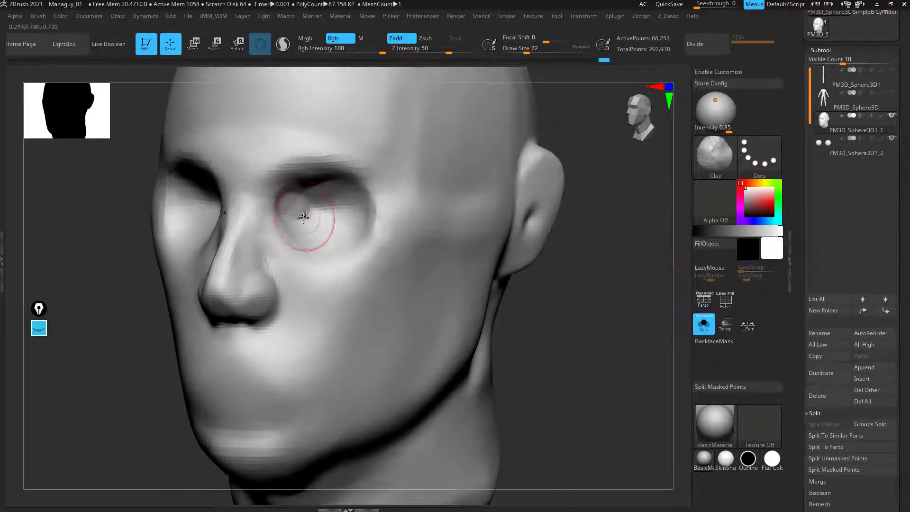
mouse_move(303, 217)
mouse_down()
mouse_move(321, 203)
mouse_move(300, 210)
mouse_move(337, 213)
mouse_move(328, 224)
mouse_move(315, 203)
mouse_move(331, 207)
mouse_move(315, 203)
mouse_move(327, 216)
mouse_move(323, 204)
mouse_up()
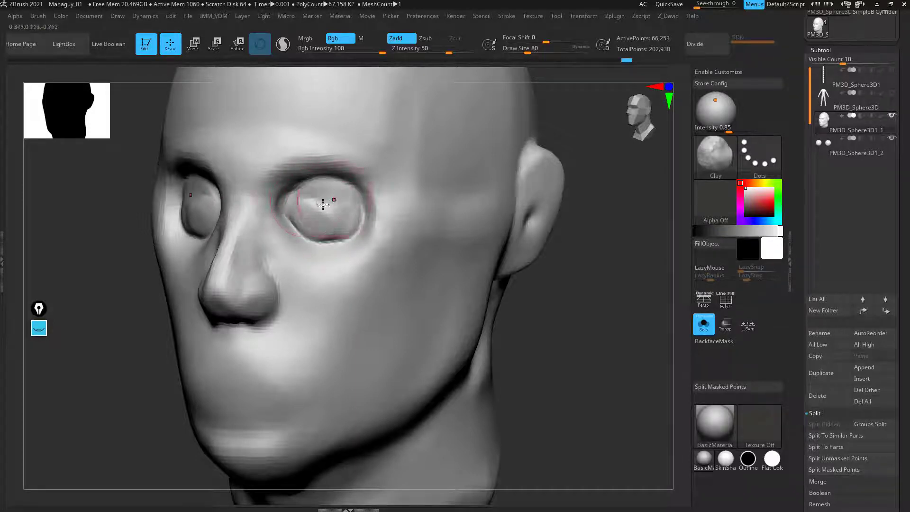
Step: Show the eyeballs again, build rough upper and lower eyelids around them with Clay and smooth the lids
click(705, 331)
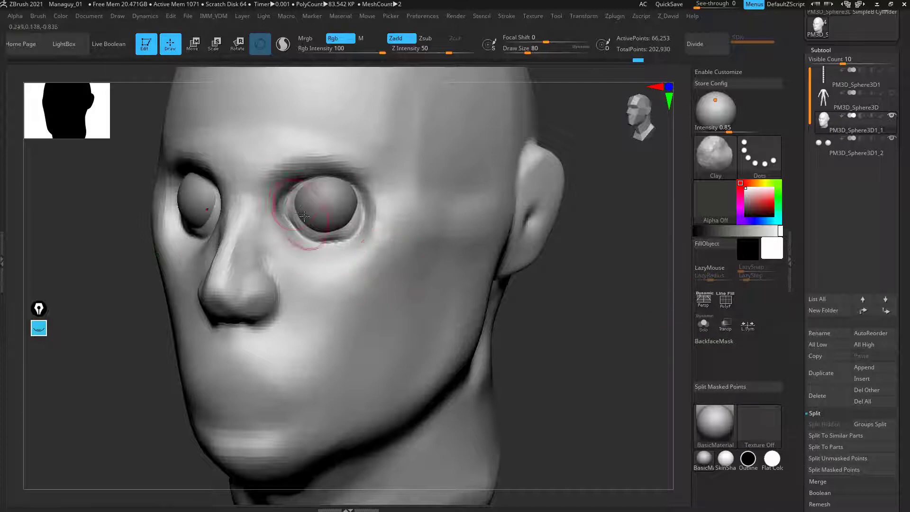
drag(309, 202, 345, 201)
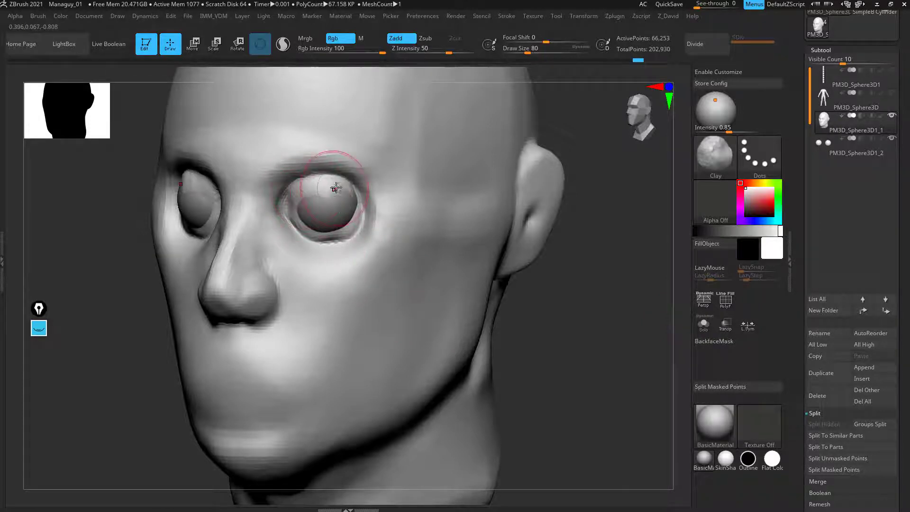
mouse_move(324, 232)
mouse_down()
mouse_move(322, 207)
mouse_move(343, 204)
mouse_up()
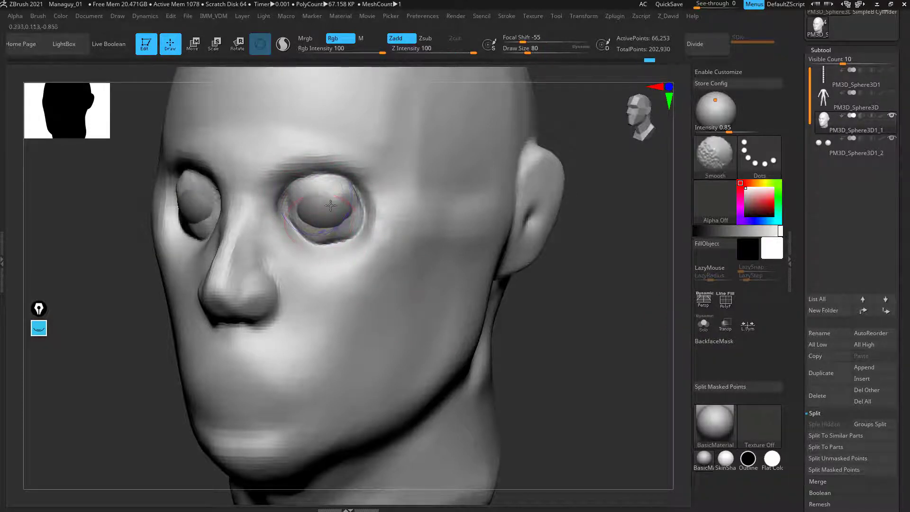
Step: Carve a crease along the upper eyelid with the DamStandard brush at draw size 48
key(b)
key(d)
key(s)
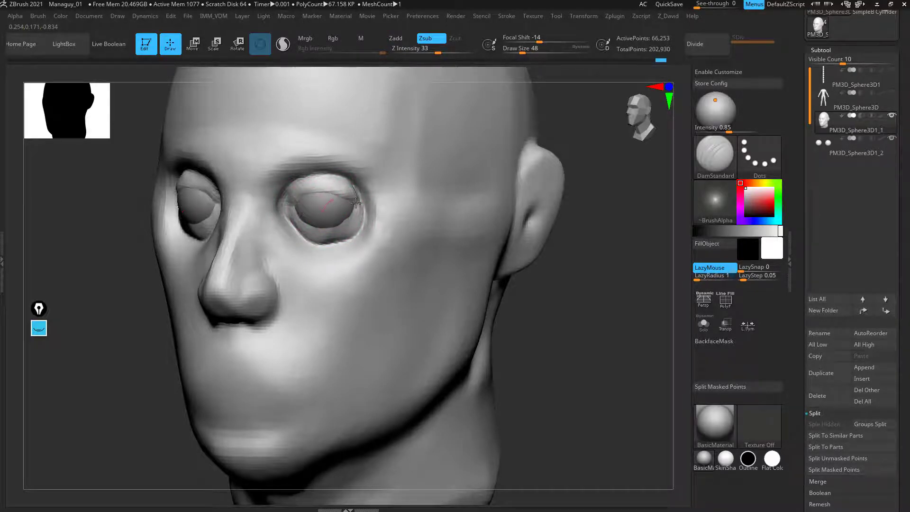
alt+drag(546, 356, 442, 324)
drag(144, 448, 654, 290)
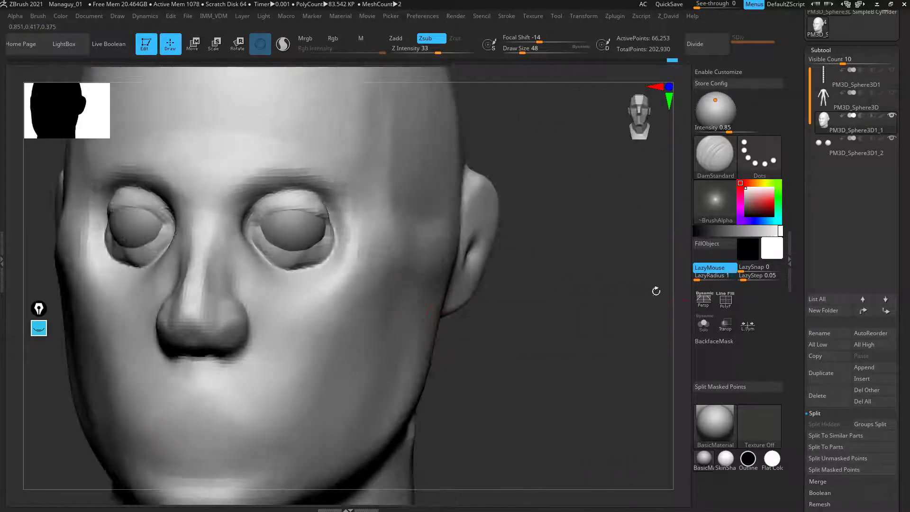
Step: Isolate the head subtool and carve the horizontal eyelid openings across both eyes with the DamStandard brush at draw size 48
click(704, 324)
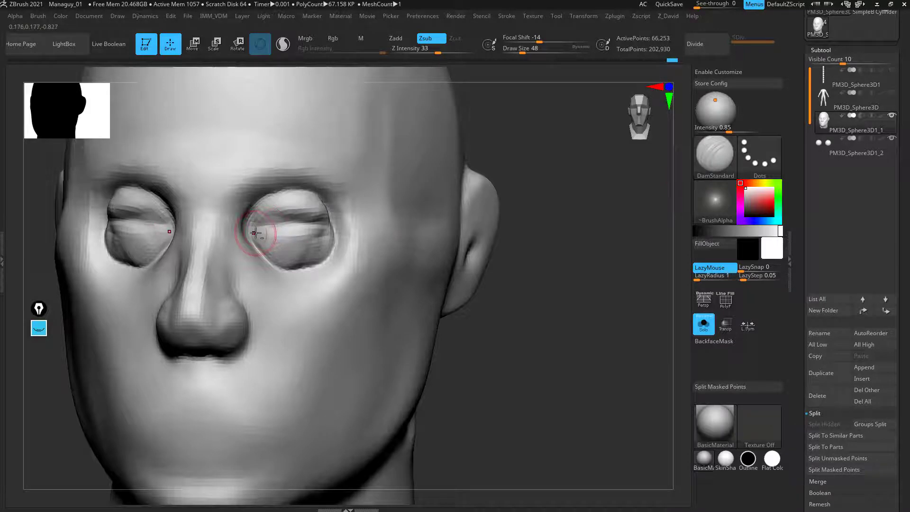
drag(256, 232, 296, 237)
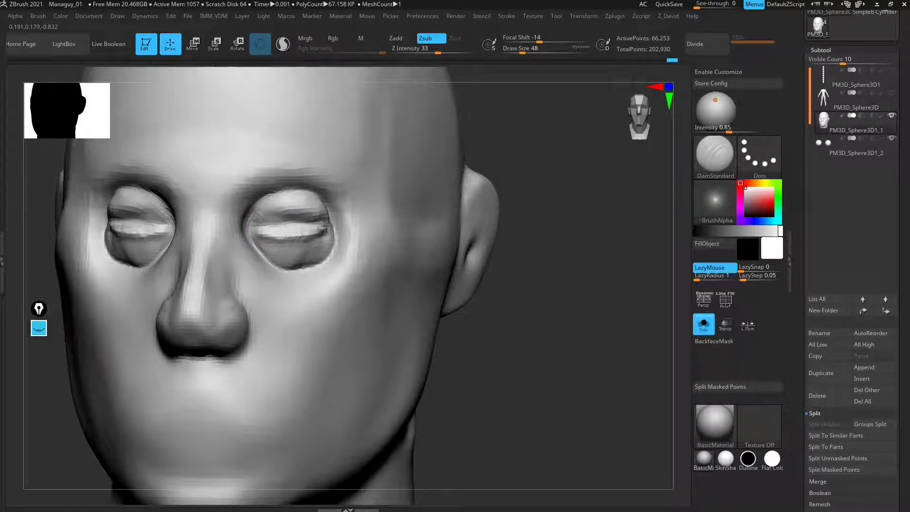
mouse_move(557, 391)
mouse_down()
mouse_move(584, 357)
mouse_move(557, 387)
mouse_up()
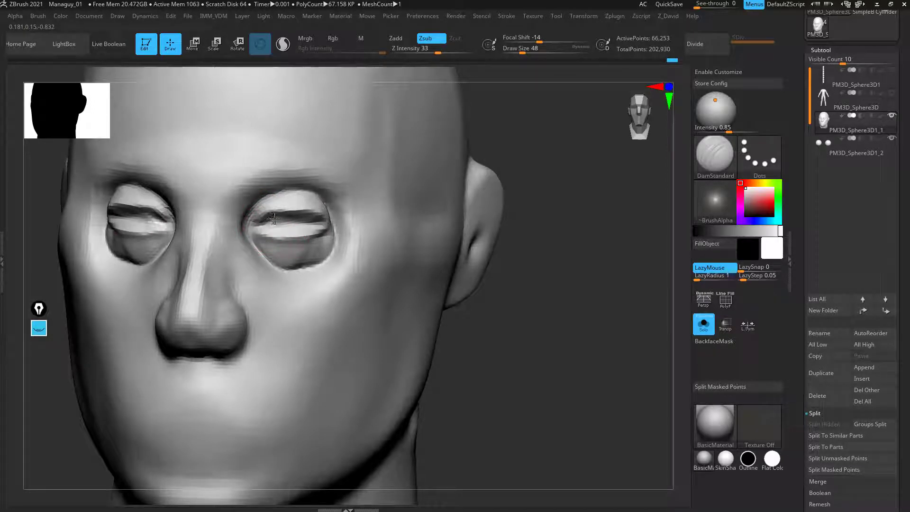
drag(298, 219, 275, 240)
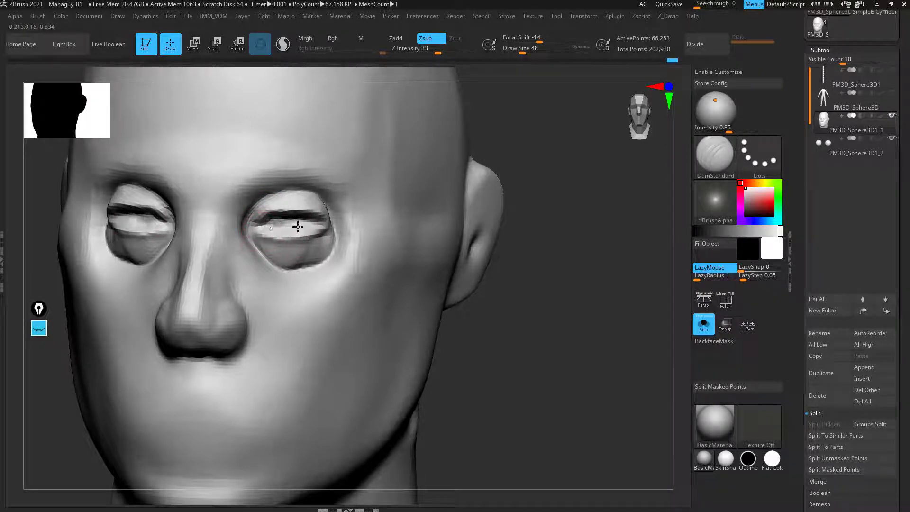
Step: Shape the eyelid edges around the eyeballs with the Move brush at draw size 136
drag(504, 352, 417, 304)
mouse_move(539, 380)
mouse_down()
mouse_move(611, 421)
mouse_move(590, 365)
mouse_move(596, 333)
mouse_move(537, 330)
mouse_move(536, 358)
mouse_move(474, 375)
mouse_move(455, 365)
mouse_up()
key(b)
key(m)
key(v)
mouse_move(176, 234)
mouse_down()
mouse_move(138, 236)
mouse_move(317, 242)
mouse_up()
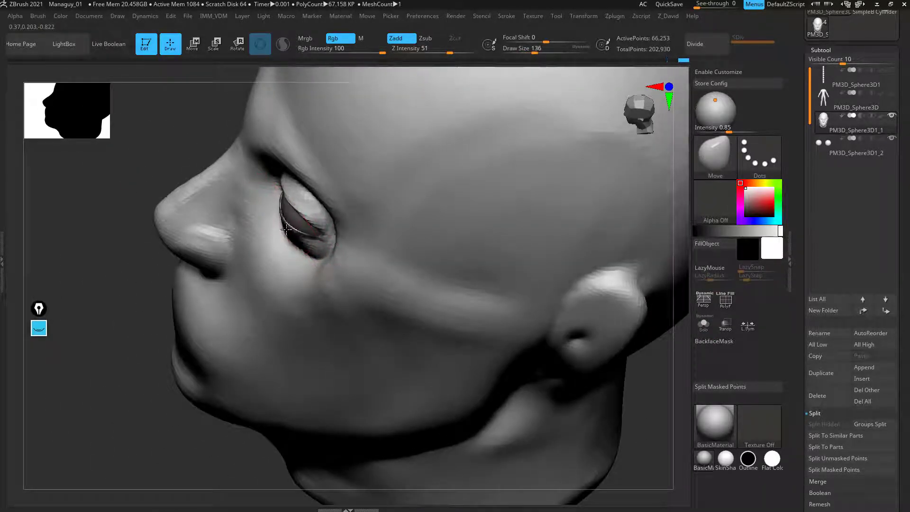
drag(100, 452, 101, 346)
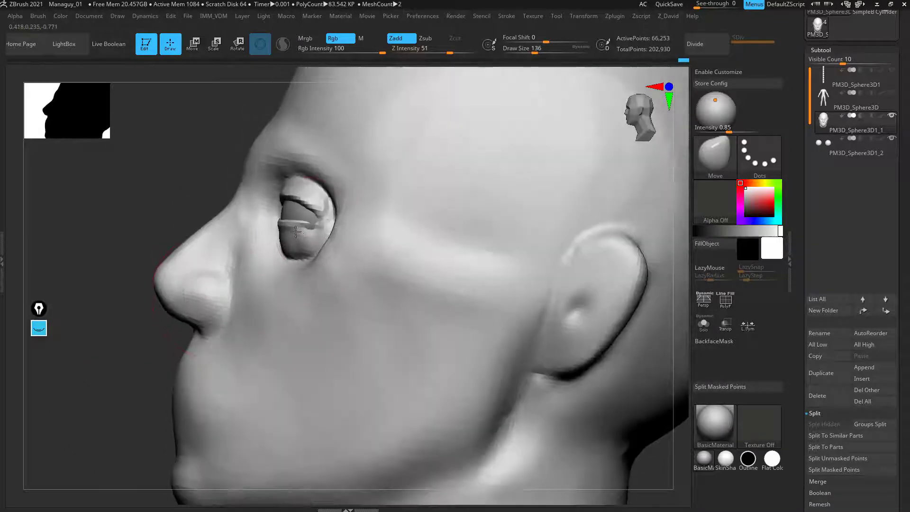
drag(155, 183, 311, 266)
Step: Build up the lower eyelids and fill the area beneath the eyes with the Clay brush at draw size 104
key(b)
key(c)
key(l)
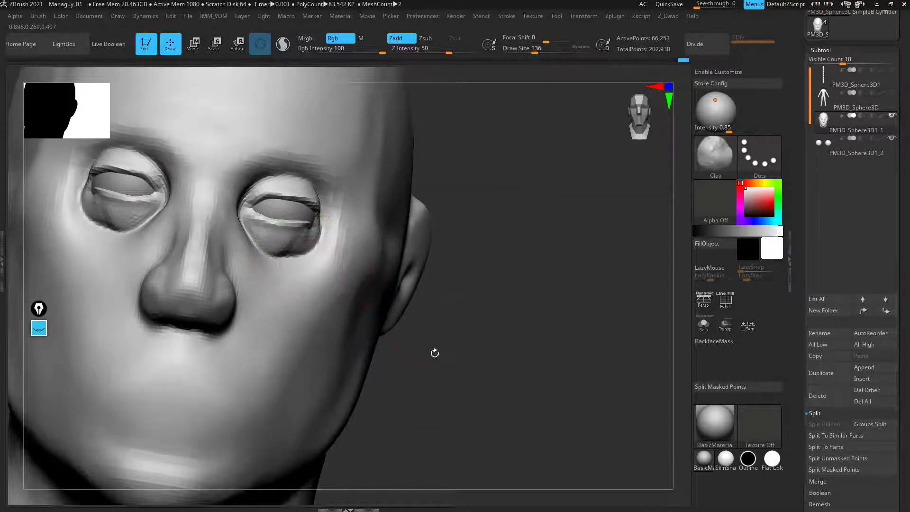
key([)
key([)
key([)
key([)
drag(510, 343, 449, 339)
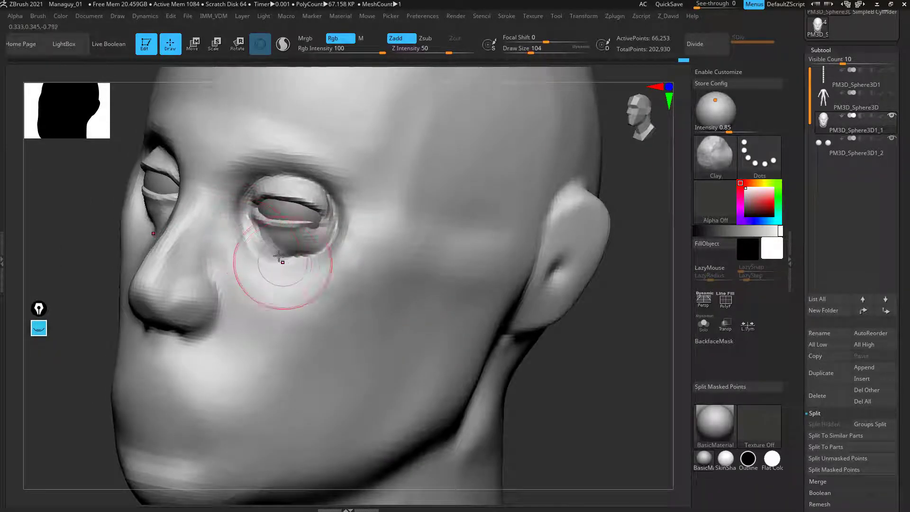
mouse_move(269, 253)
mouse_down()
mouse_move(336, 248)
mouse_move(291, 264)
mouse_move(333, 238)
mouse_up()
mouse_move(567, 443)
mouse_down()
mouse_move(571, 410)
mouse_move(546, 403)
mouse_up()
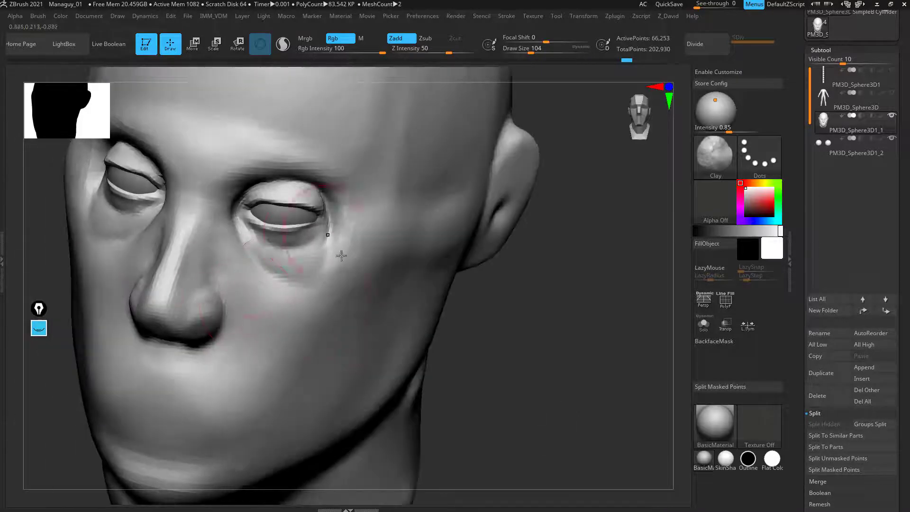
drag(296, 248, 348, 235)
Step: Build up the outer eye corner and upper eyelid with the Clay brush at draw size 116
mouse_move(474, 455)
right_down()
mouse_move(543, 406)
mouse_move(360, 433)
mouse_move(124, 415)
mouse_move(136, 393)
mouse_move(172, 390)
right_up()
mouse_move(383, 170)
mouse_down()
mouse_move(380, 192)
mouse_move(378, 184)
mouse_up()
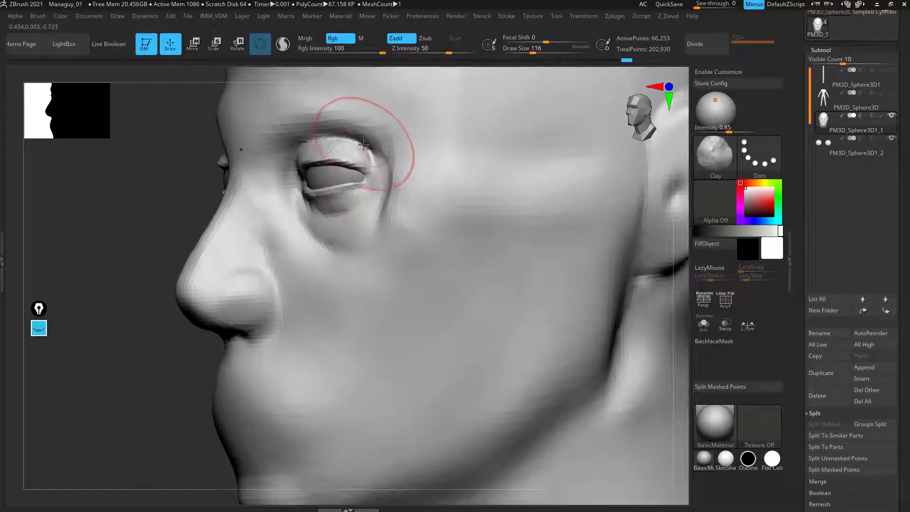
right_drag(118, 258, 315, 153)
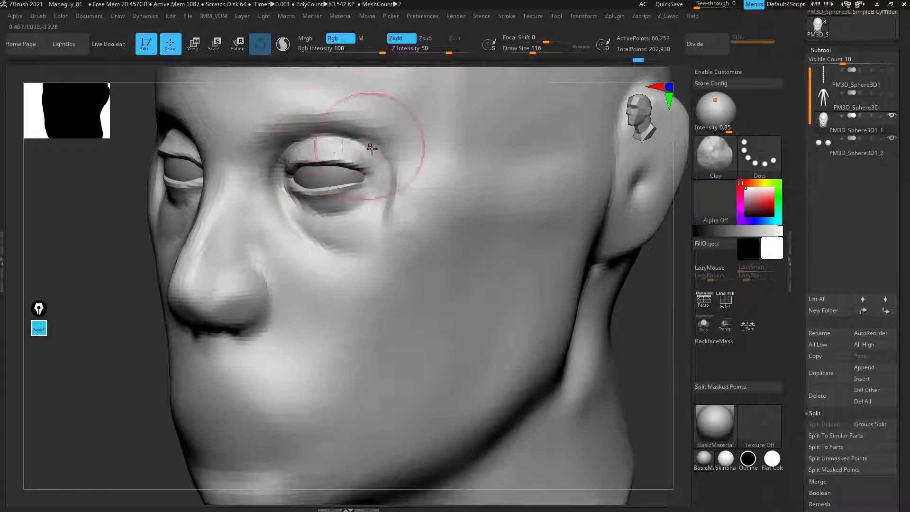
drag(630, 349, 586, 345)
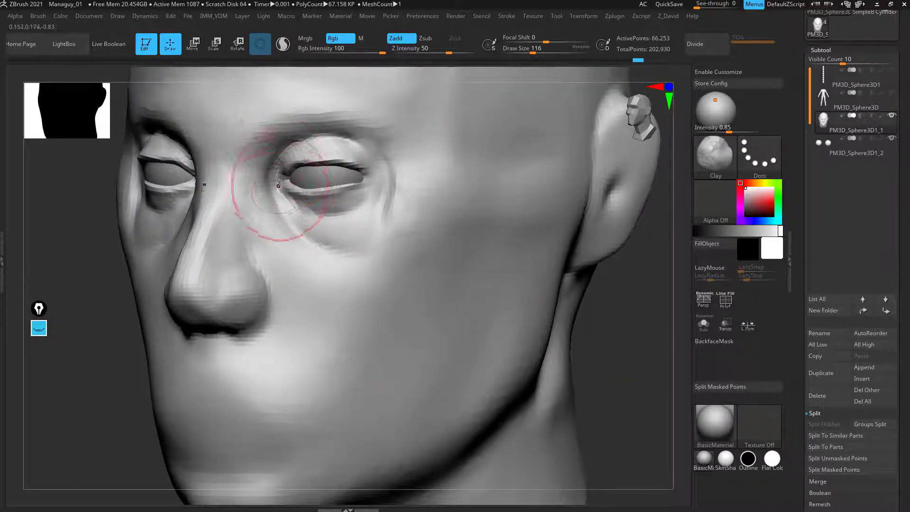
Step: Define the inner eye corners with the DamStandard brush at draw size 60
key(b)
key(d)
key(s)
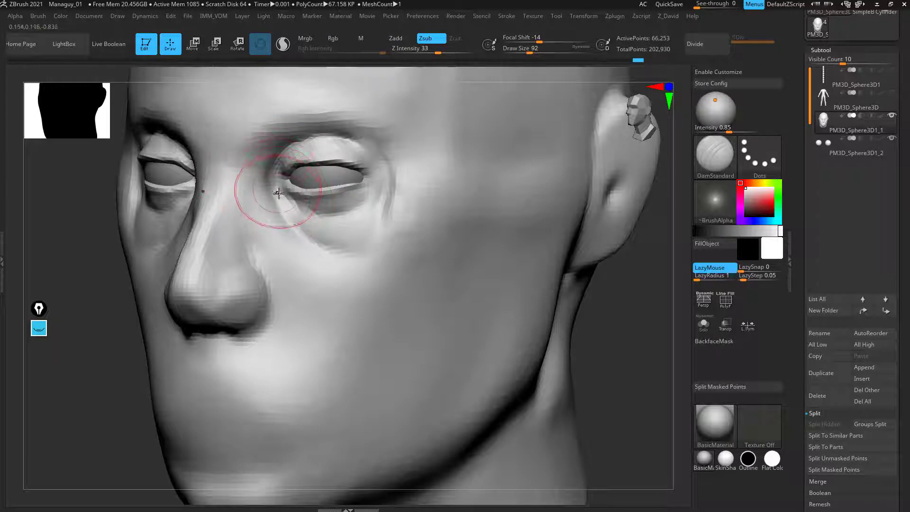
key(bracketleft)
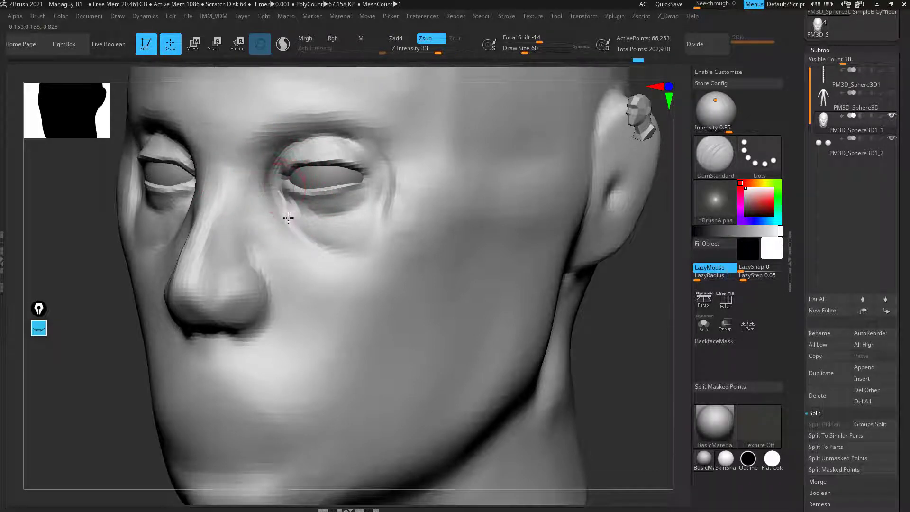
Step: Adjust the curve of the upper eyelids and the outer eye corners with the Move brush, reducing its draw size to 80
drag(654, 378, 640, 301)
key(b)
key(m)
key(v)
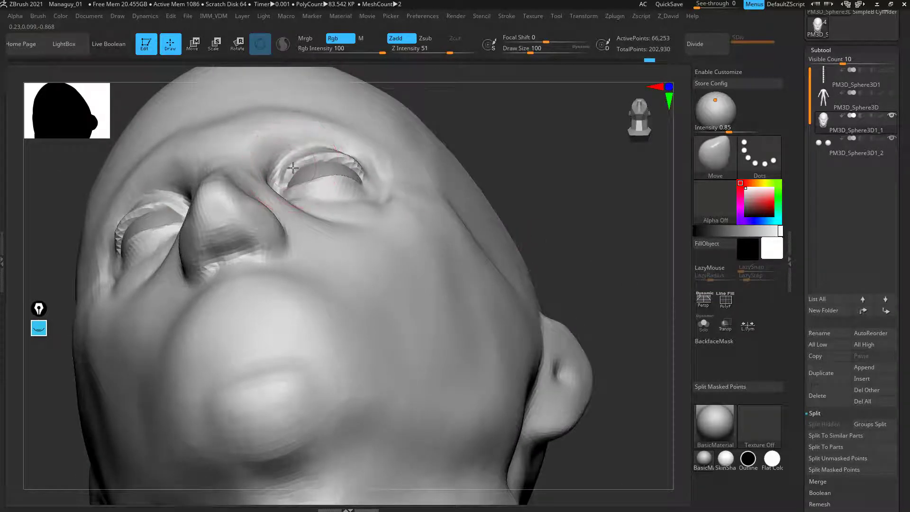
key(bracketleft)
drag(349, 160, 346, 163)
mouse_move(616, 177)
mouse_down()
mouse_move(583, 208)
mouse_move(531, 223)
mouse_up()
key(bracketleft)
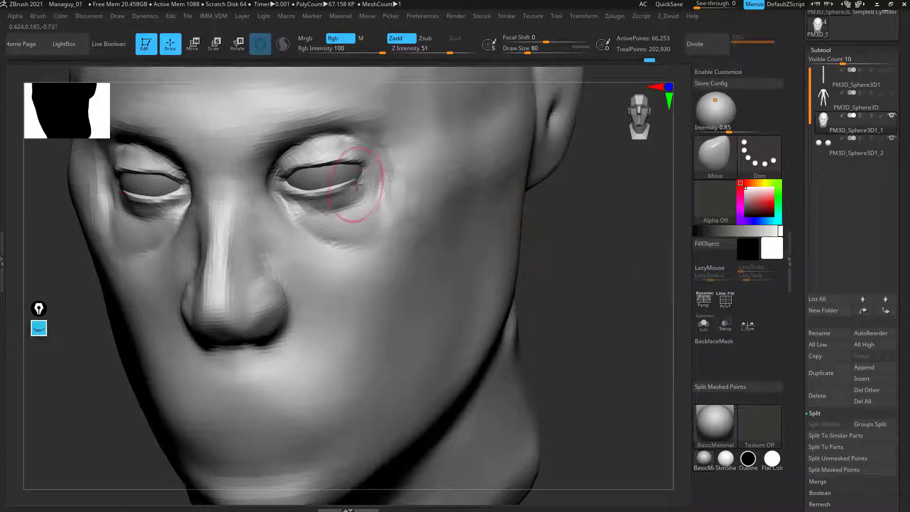
drag(359, 178, 362, 176)
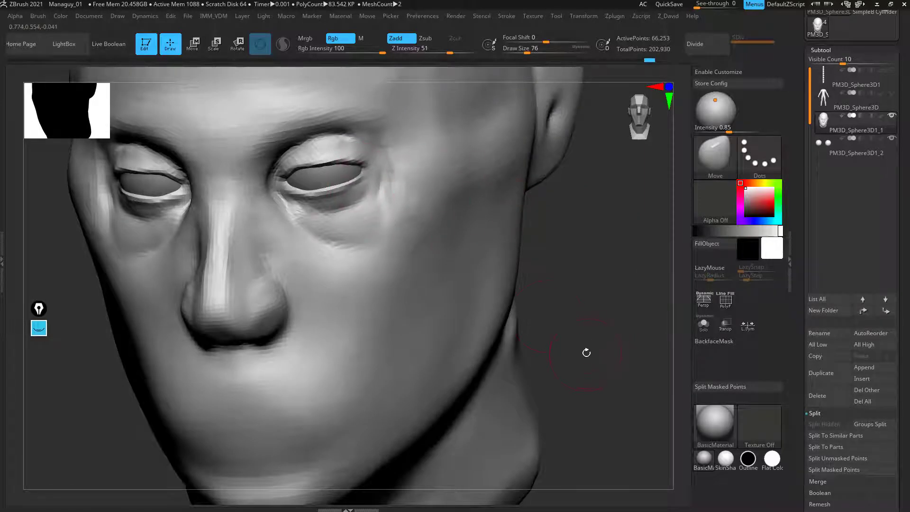
Step: Arch the upper eyelids and refine the lower lids and outer corners with the Move Topological brush at draw size 96
drag(592, 345, 571, 295)
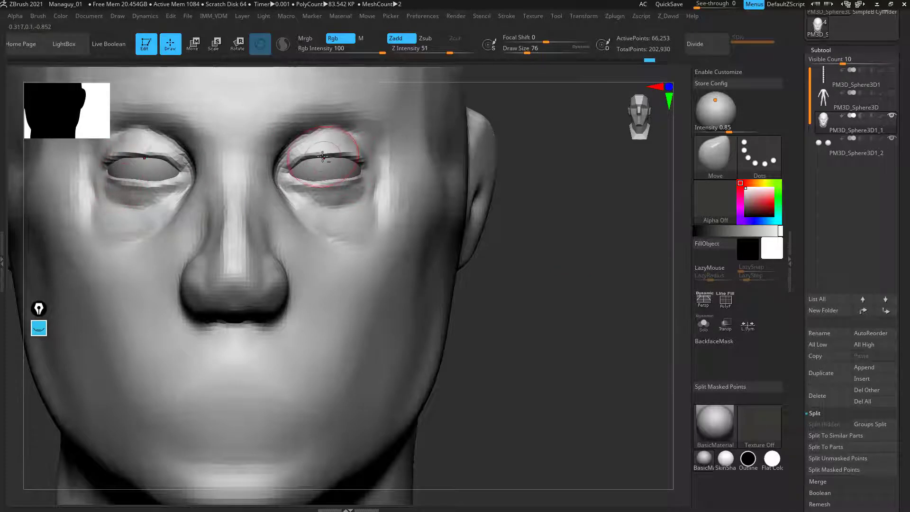
drag(574, 253, 361, 264)
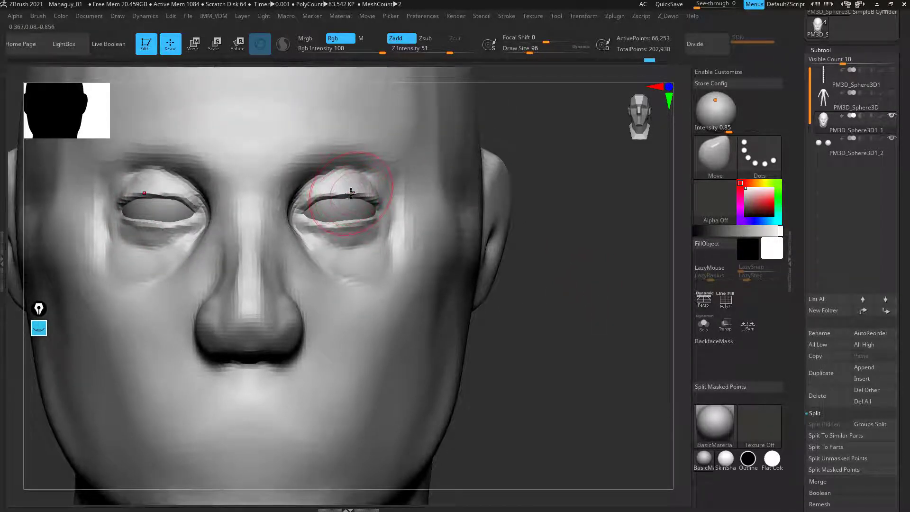
key(shift+m)
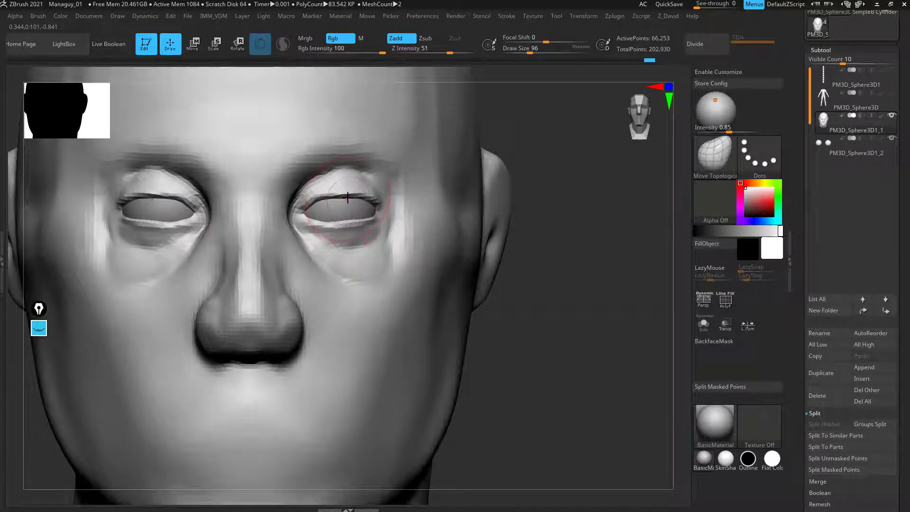
drag(347, 198, 351, 191)
mouse_move(345, 225)
mouse_down()
mouse_move(316, 226)
mouse_move(309, 201)
mouse_up()
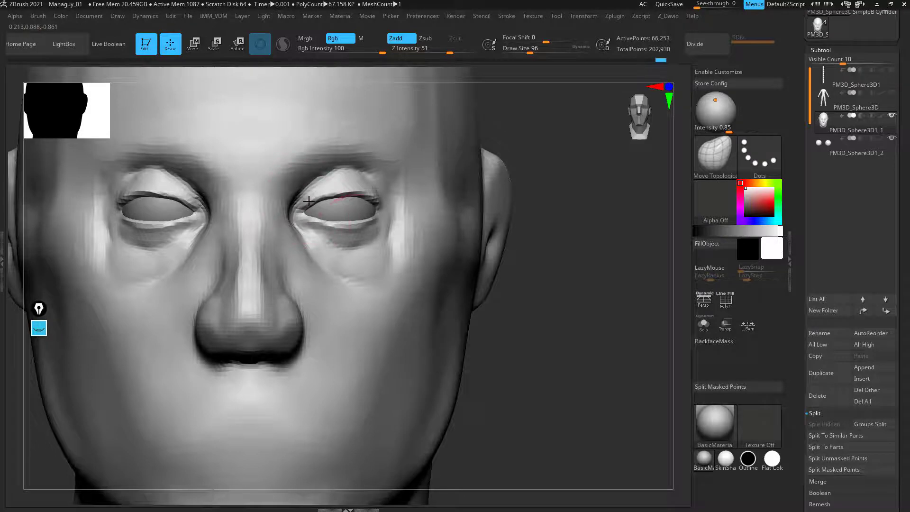
drag(343, 229, 345, 234)
right_drag(446, 225, 395, 231)
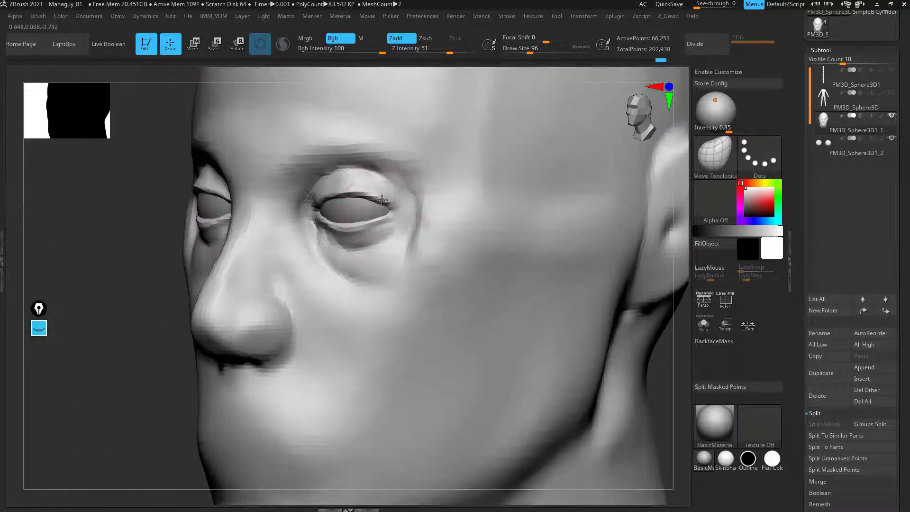
drag(394, 212, 385, 206)
Step: Examine the overall head, cheek and jaw forms from both sides
alt+drag(138, 334, 139, 284)
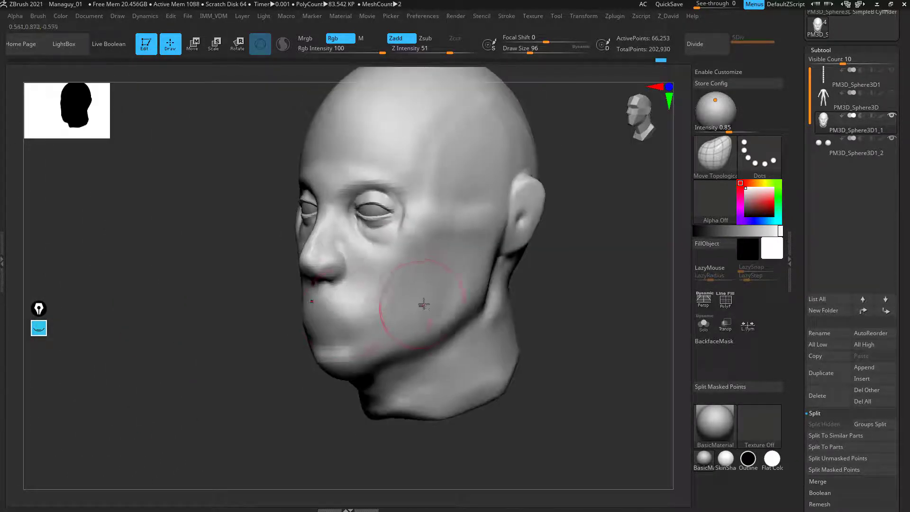
drag(578, 370, 588, 391)
alt+drag(620, 349, 618, 411)
alt+drag(173, 429, 196, 379)
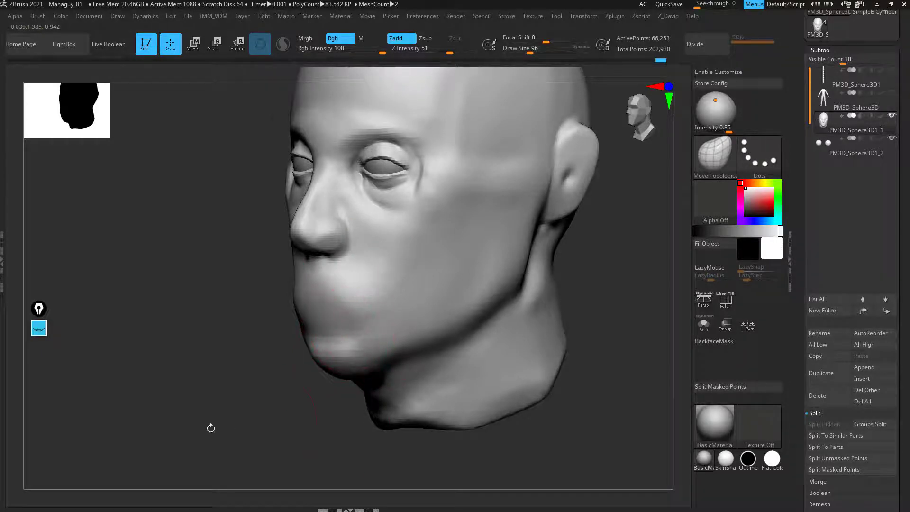
drag(210, 427, 284, 409)
alt+drag(532, 344, 552, 331)
mouse_move(395, 298)
right_down()
mouse_move(569, 313)
mouse_move(524, 315)
mouse_move(569, 315)
mouse_move(549, 292)
mouse_move(552, 325)
mouse_move(521, 331)
right_up()
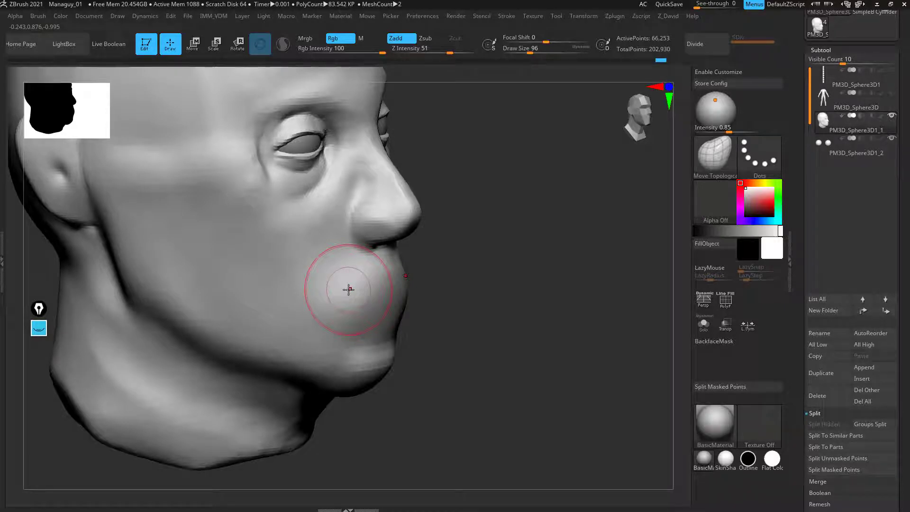
mouse_move(485, 361)
mouse_down()
mouse_move(443, 367)
mouse_move(409, 358)
mouse_up()
drag(198, 364, 222, 350)
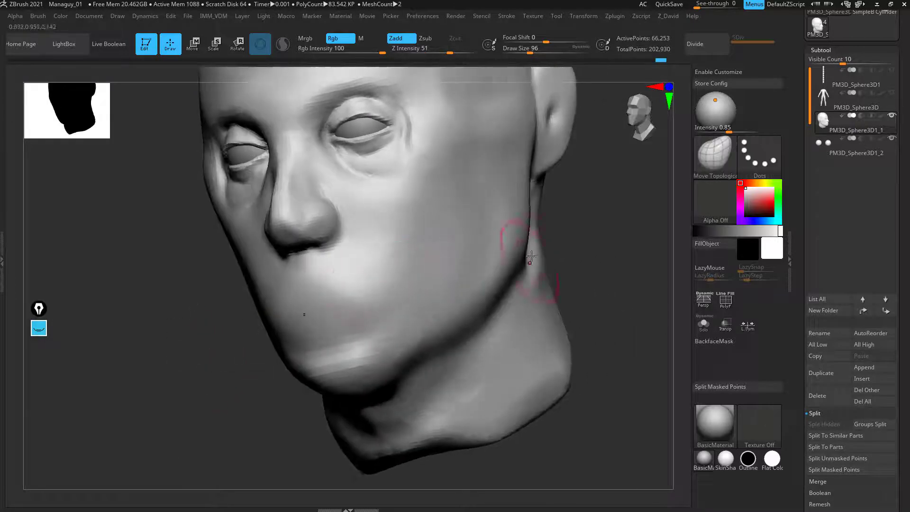
Step: Flatten the side plane of the cheek with the TrimDynamic brush at draw size 100
mouse_move(567, 228)
mouse_down()
mouse_move(514, 278)
mouse_move(400, 248)
mouse_up()
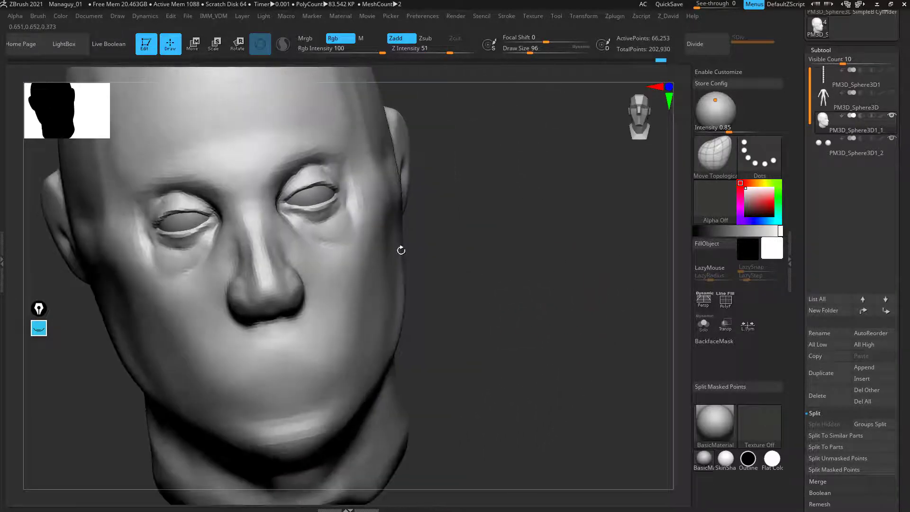
drag(480, 309, 364, 282)
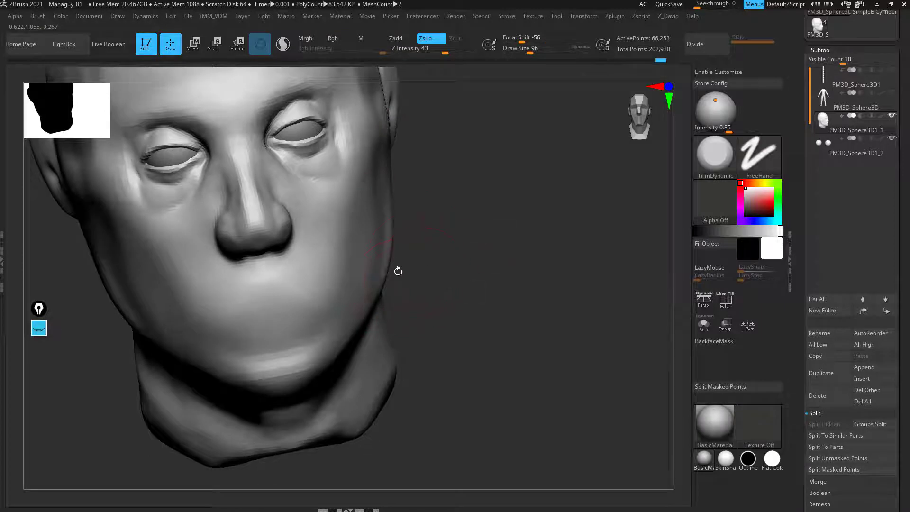
mouse_move(399, 271)
mouse_down()
mouse_move(492, 294)
mouse_move(349, 284)
mouse_up()
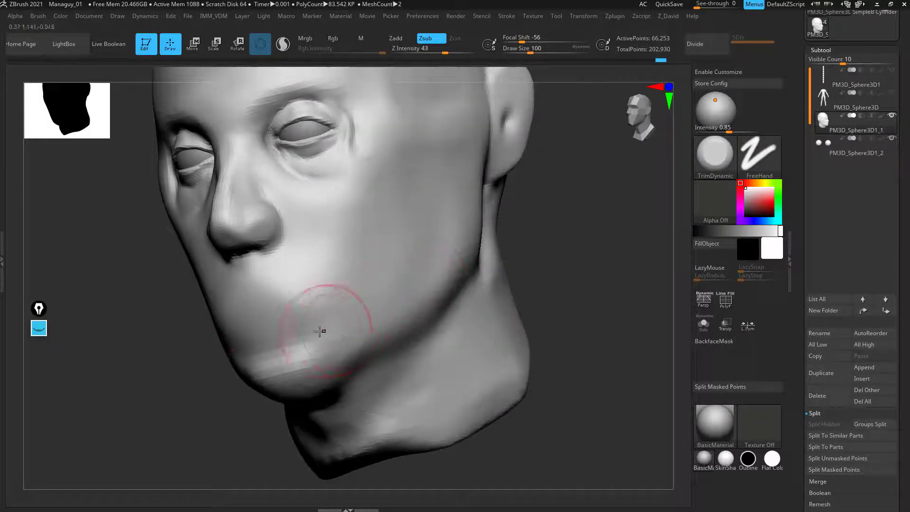
Step: With the screen annotation pen, outline the cheek and jaw side plane in pink and divide it diagonally from cheekbone to jaw corner
click(38, 327)
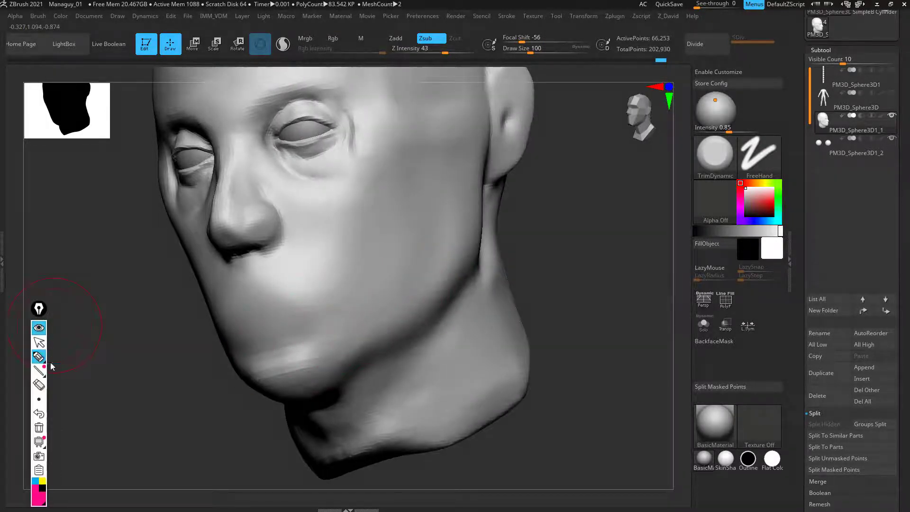
click(39, 356)
mouse_move(374, 152)
mouse_down()
mouse_move(316, 379)
mouse_move(462, 271)
mouse_up()
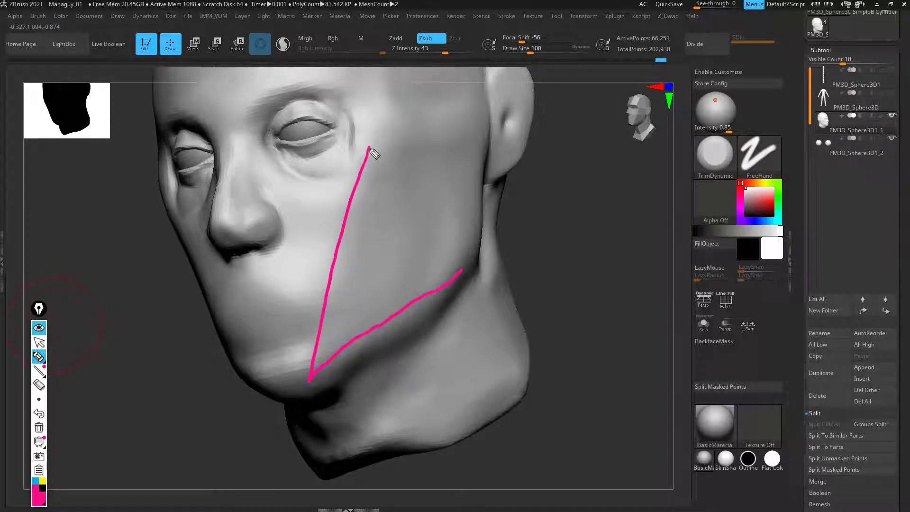
mouse_move(373, 151)
mouse_down()
mouse_move(458, 135)
mouse_move(476, 163)
mouse_move(461, 264)
mouse_up()
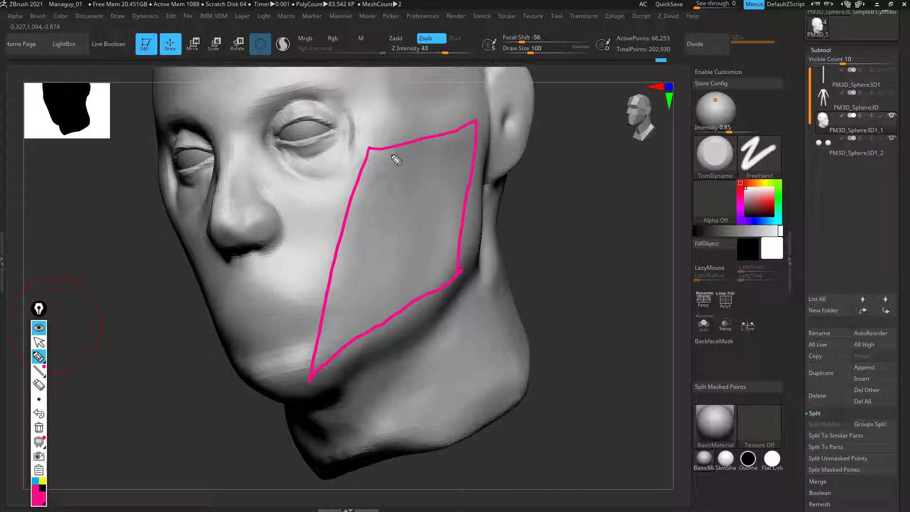
drag(370, 150, 458, 275)
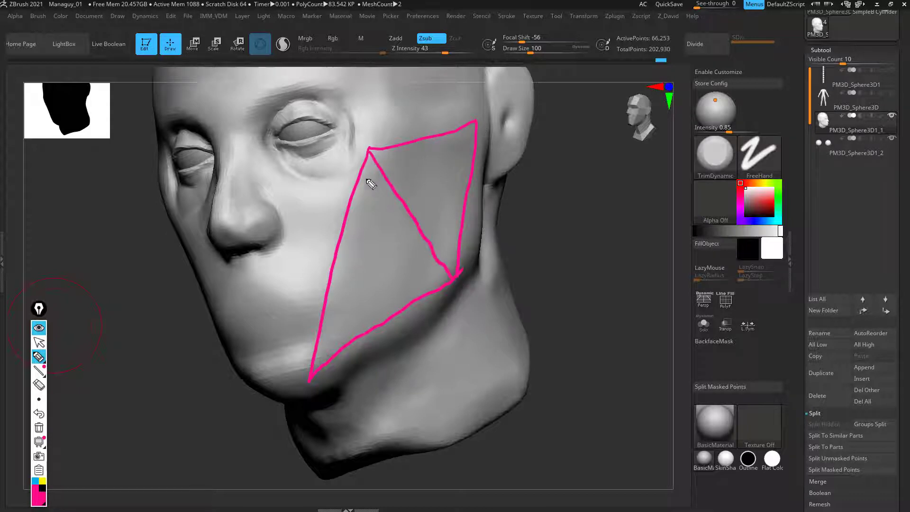
Step: Hatch the front triangle of the outlined cheek plane with slanted pink strokes
drag(370, 179, 341, 255)
drag(385, 193, 342, 295)
drag(389, 222, 345, 325)
drag(402, 247, 375, 317)
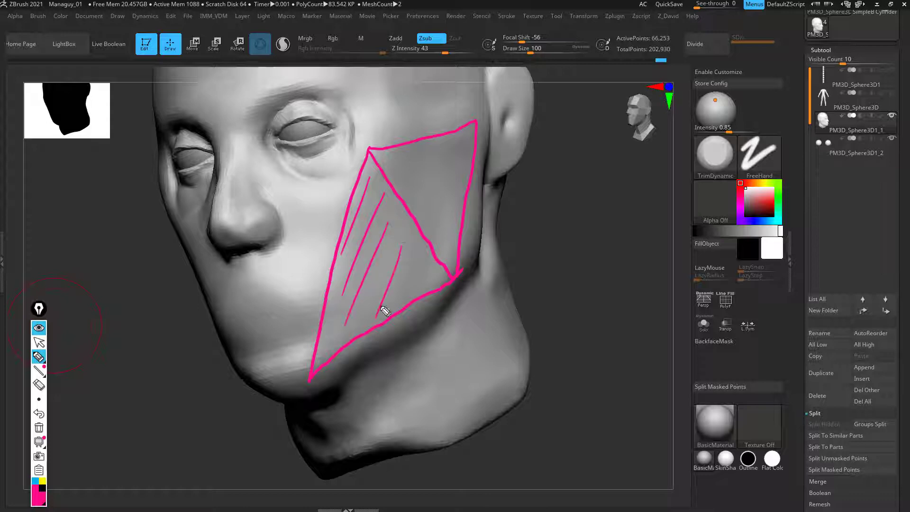
drag(422, 259, 405, 306)
Step: Mark the rear triangle of the cheek plane with crossing pink strokes, then clear all annotations and leave annotation mode
drag(382, 153, 464, 184)
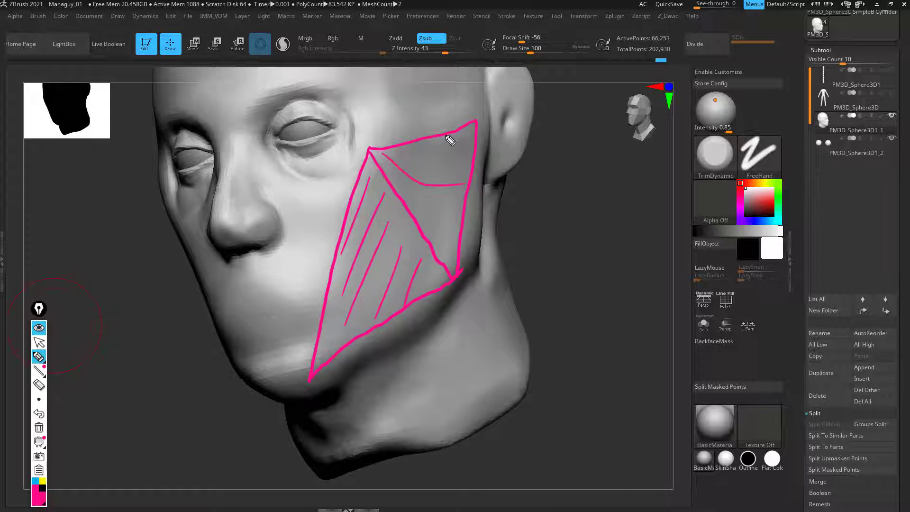
mouse_move(444, 131)
mouse_down()
mouse_move(398, 212)
mouse_move(442, 247)
mouse_up()
drag(423, 170, 449, 243)
drag(458, 145, 445, 249)
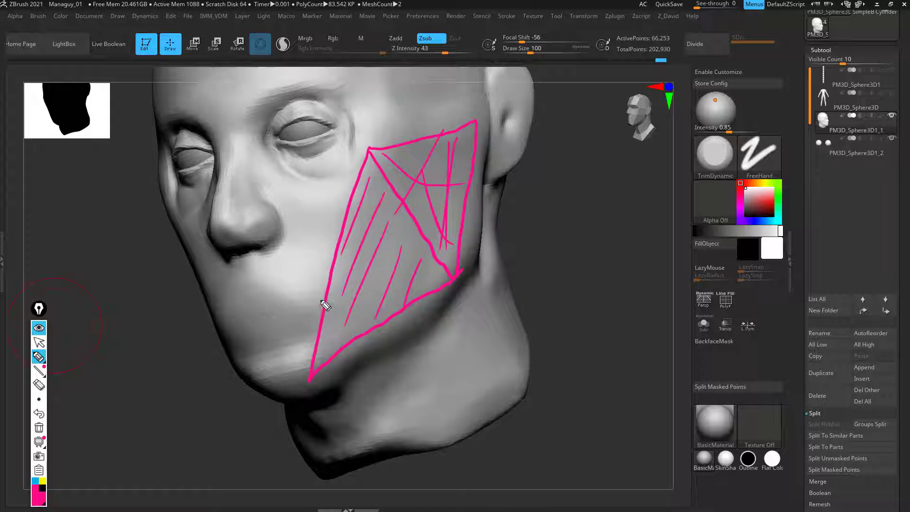
click(40, 425)
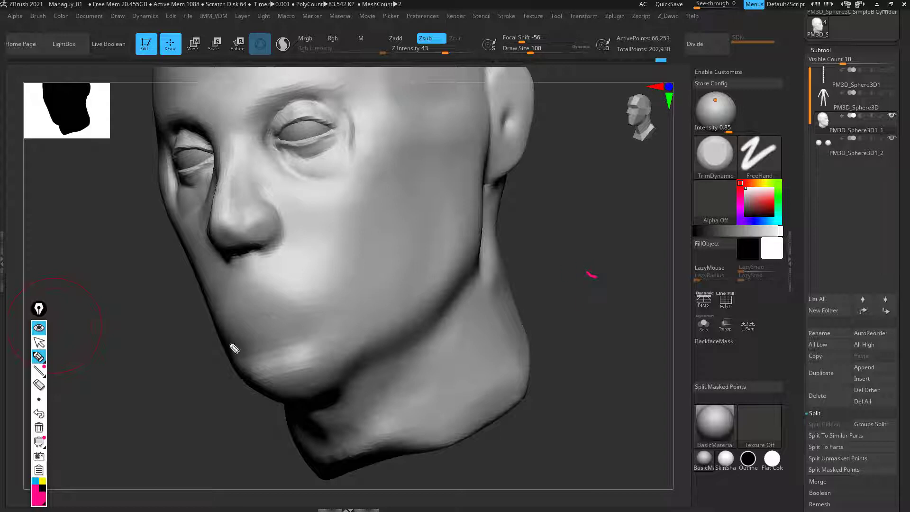
click(40, 343)
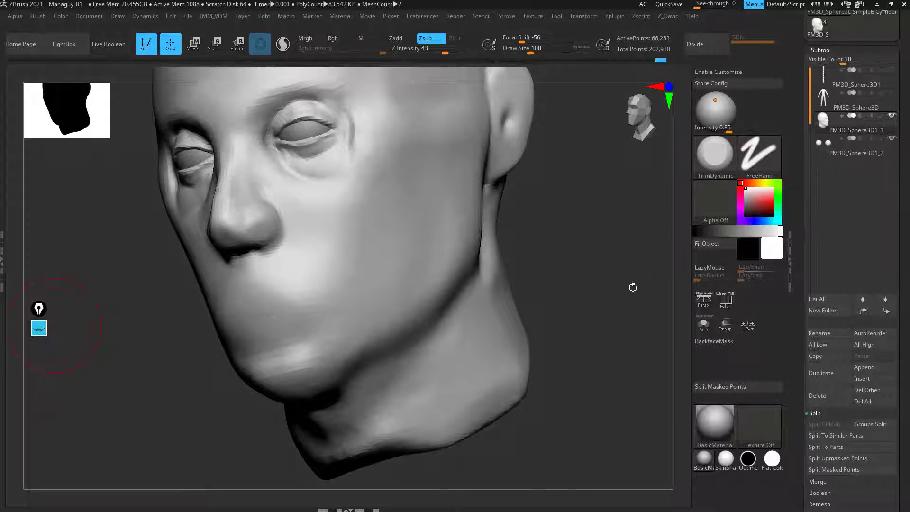
Step: Flatten the cheek side plane from cheekbone to jaw corner with the TrimDynamic brush at draw size 192
drag(633, 287, 671, 290)
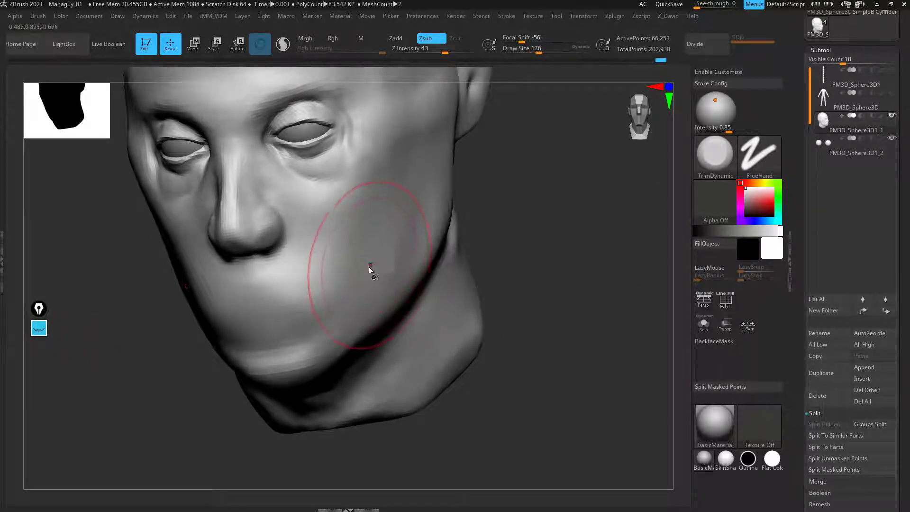
key(bracketright)
mouse_move(503, 254)
mouse_down()
mouse_move(543, 232)
mouse_move(511, 234)
mouse_move(536, 293)
mouse_up()
mouse_move(352, 272)
mouse_down()
mouse_move(374, 154)
mouse_move(378, 204)
mouse_move(387, 197)
mouse_up()
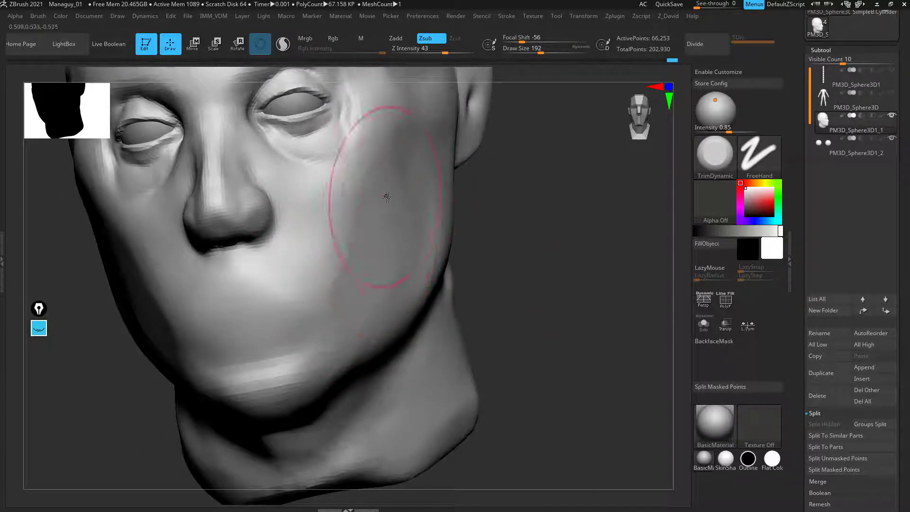
drag(471, 260, 461, 218)
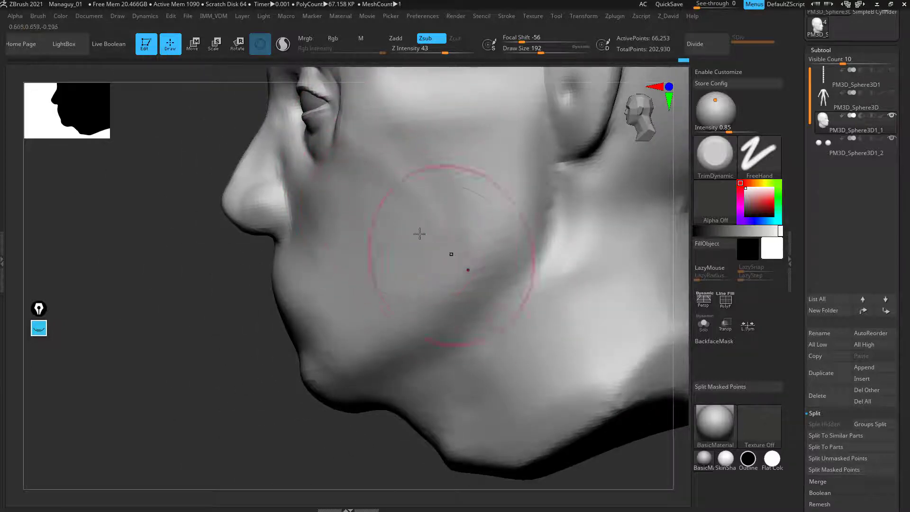
mouse_move(266, 327)
mouse_down()
mouse_move(204, 352)
mouse_move(215, 347)
mouse_move(254, 368)
mouse_move(303, 367)
mouse_up()
mouse_move(576, 266)
alt+mouse_down()
mouse_move(620, 254)
mouse_move(568, 305)
alt+mouse_up()
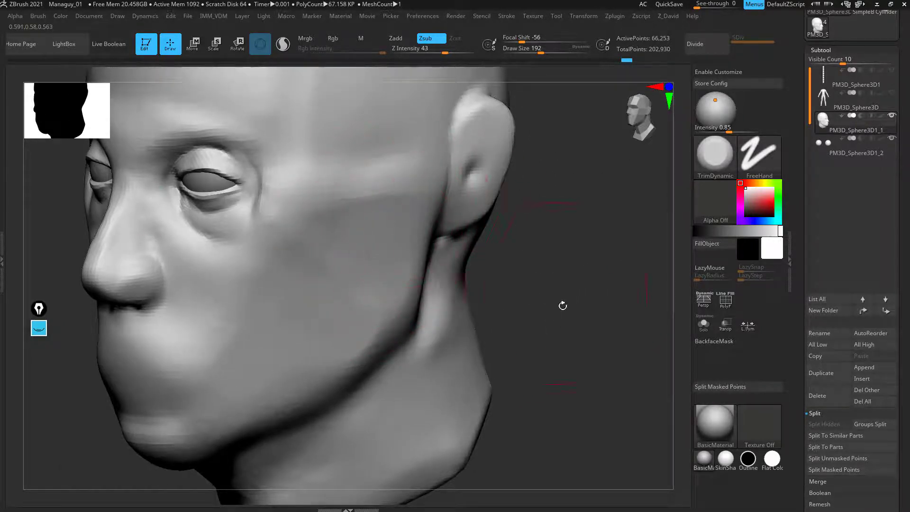
mouse_move(563, 305)
mouse_down()
mouse_move(590, 295)
mouse_move(355, 272)
mouse_up()
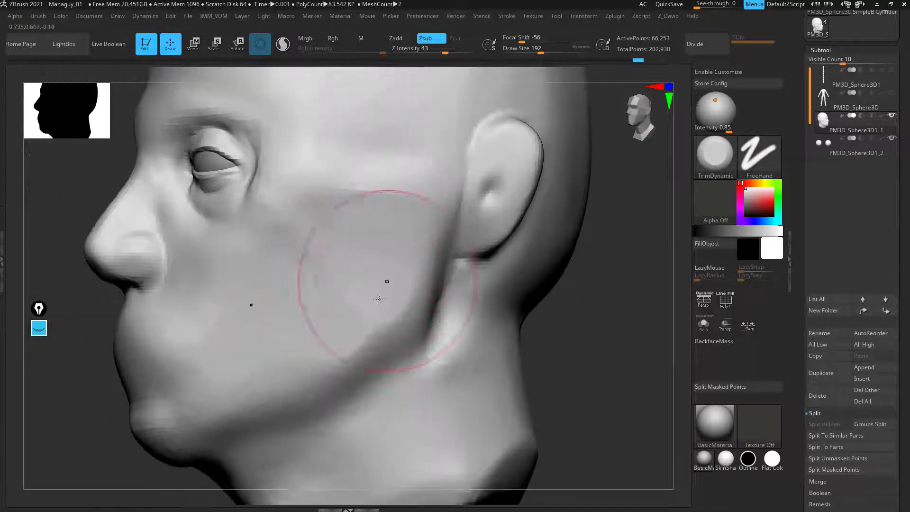
Step: Trim the underside of the jaw and the upper neck behind the jaw corner with TrimDynamic at draw size 188
drag(602, 259, 605, 159)
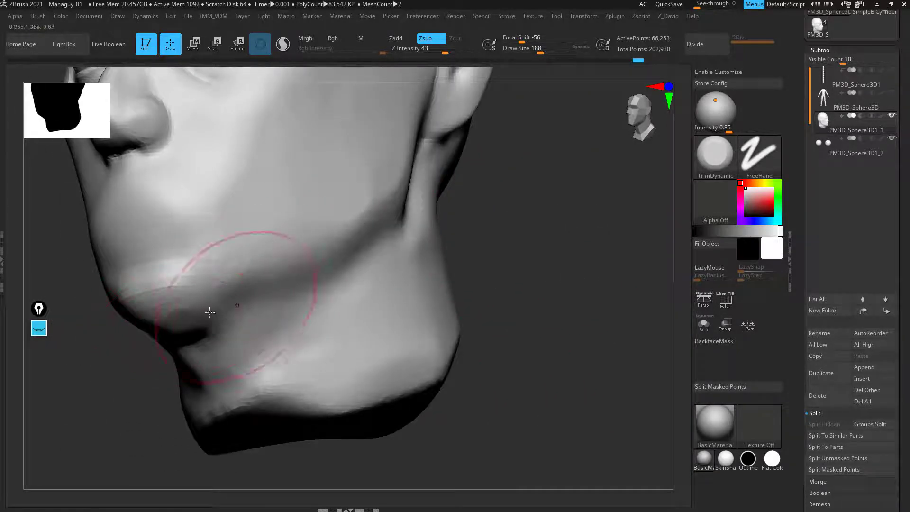
drag(210, 313, 225, 315)
drag(315, 266, 280, 285)
drag(559, 246, 602, 237)
drag(364, 229, 471, 203)
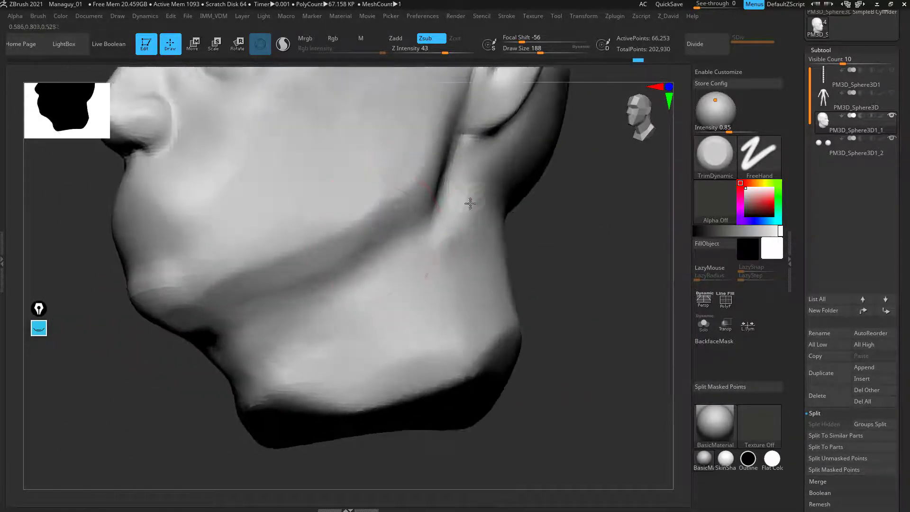
mouse_move(478, 163)
mouse_down()
mouse_move(499, 354)
mouse_move(479, 332)
mouse_up()
mouse_move(587, 303)
mouse_down()
mouse_move(643, 304)
mouse_move(542, 315)
mouse_move(582, 317)
mouse_move(655, 249)
mouse_up()
mouse_move(204, 391)
mouse_down()
mouse_move(163, 397)
mouse_move(252, 331)
mouse_move(179, 380)
mouse_move(319, 244)
mouse_move(195, 328)
mouse_up()
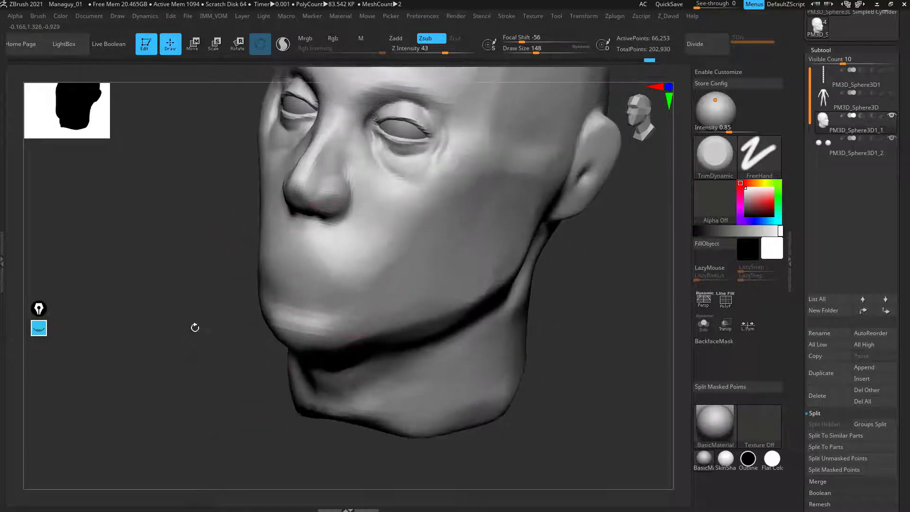
Step: Carve the nasolabial crease from the nostril wing down beside the mouth with the DamStandard brush at draw size 72
key(b)
key(d)
key(s)
drag(258, 312, 359, 204)
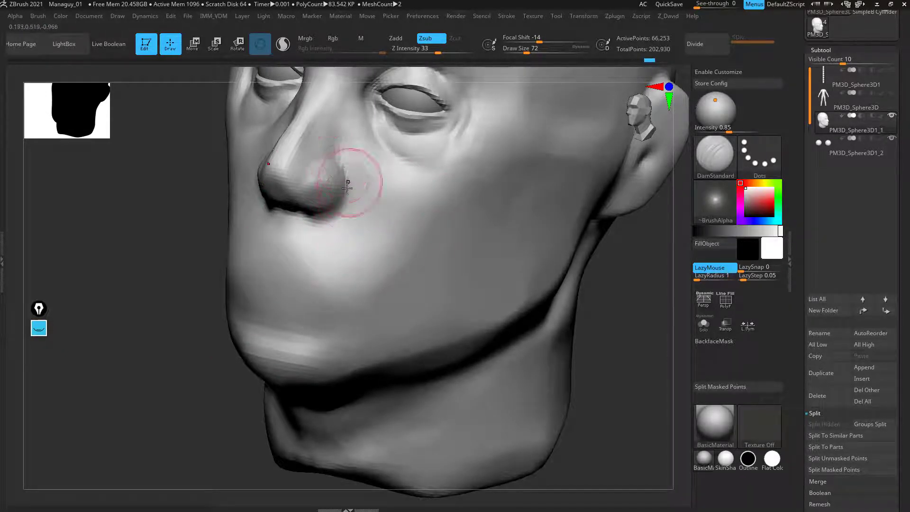
drag(344, 174, 345, 179)
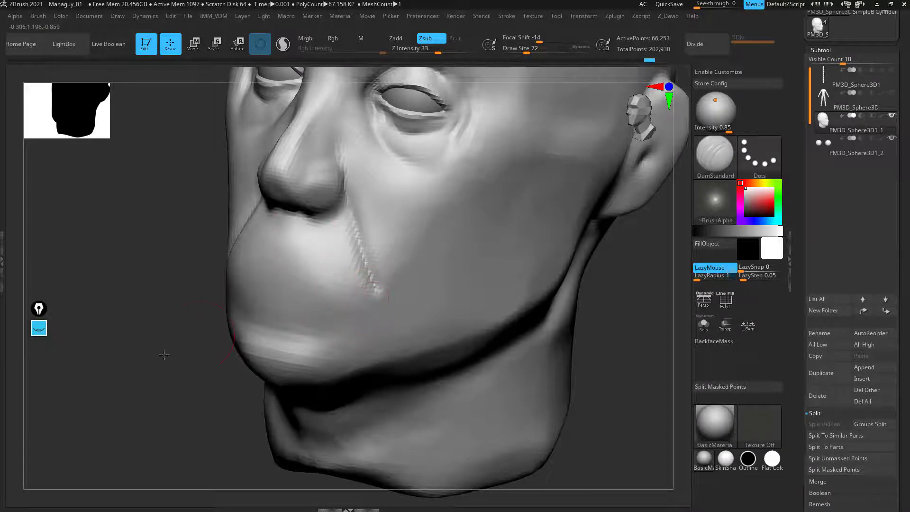
Step: Build up the cheek along the nasolabial crease with the Clay brush at draw size 124
mouse_move(162, 354)
mouse_down()
mouse_move(136, 348)
mouse_move(609, 315)
mouse_move(461, 366)
mouse_move(223, 332)
mouse_move(272, 316)
mouse_up()
key(b)
key(c)
key(l)
key(bracketright)
drag(372, 203, 370, 172)
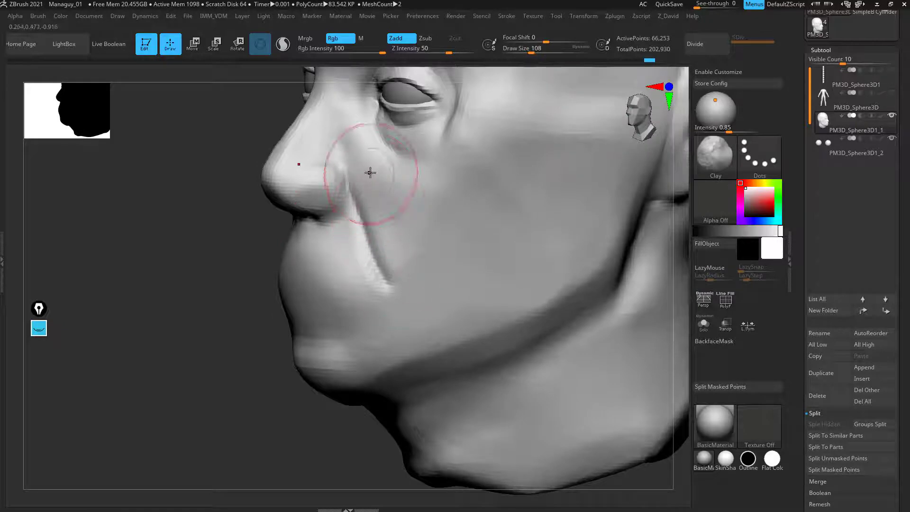
key(])
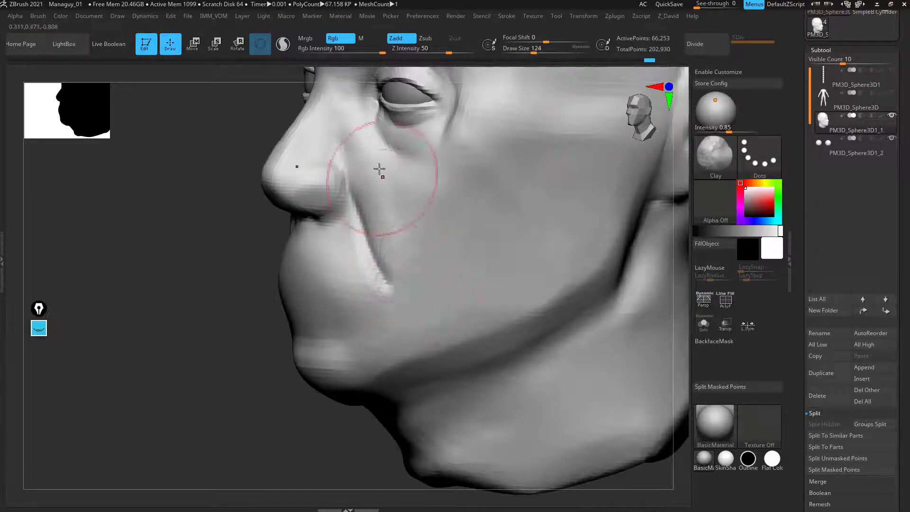
mouse_move(240, 390)
mouse_down()
mouse_move(236, 397)
mouse_move(271, 394)
mouse_move(376, 275)
mouse_up()
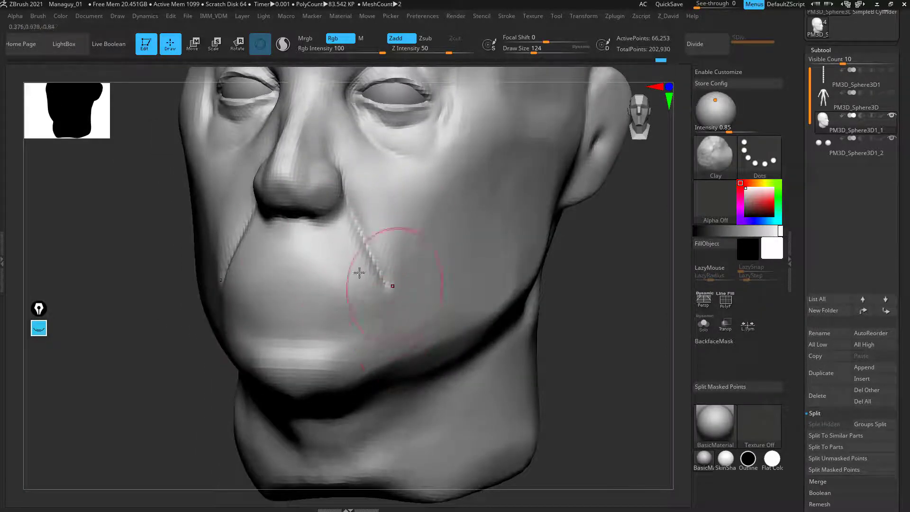
drag(619, 348, 430, 326)
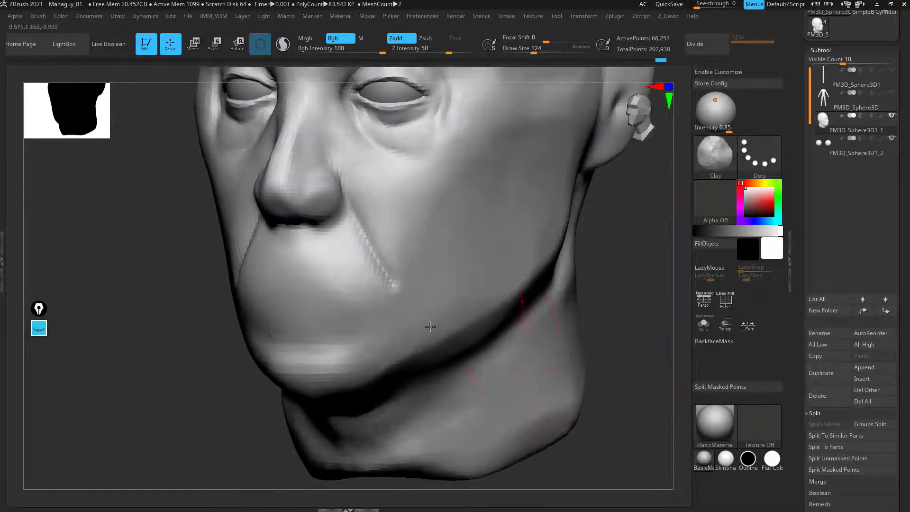
Step: Reshape the nasolabial folds and mouth mound with the Move brush, using draw sizes 176 and 168
drag(625, 329, 588, 323)
key(b)
key(m)
key(v)
mouse_move(280, 380)
mouse_down()
mouse_move(228, 375)
mouse_move(303, 370)
mouse_up()
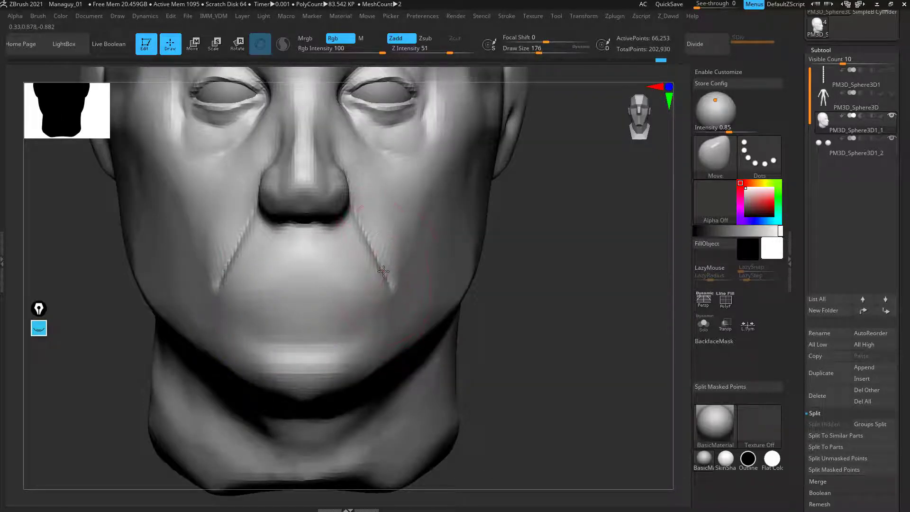
drag(553, 311, 489, 320)
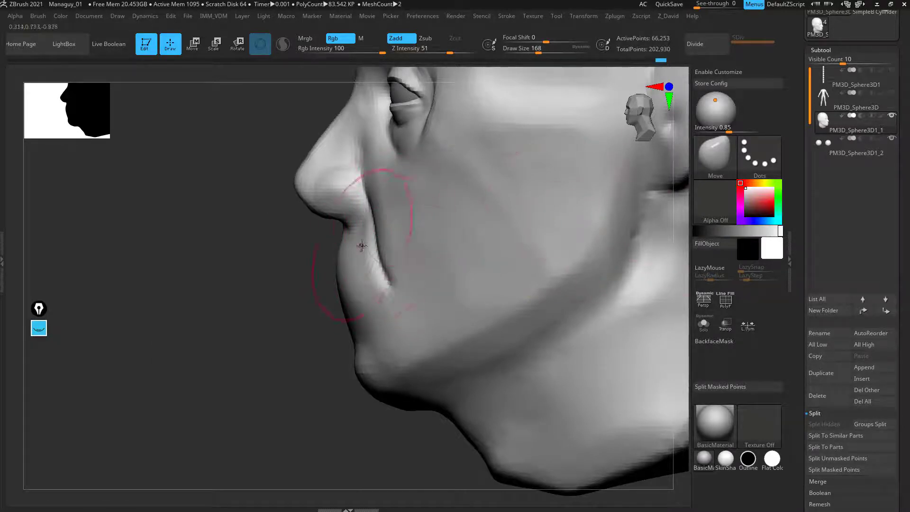
mouse_move(263, 389)
alt+mouse_down()
mouse_move(278, 348)
mouse_move(282, 382)
alt+mouse_up()
Step: Smooth the lower nasolabial crease and adjust its upper end beside the nostril with the Move brush at draw size 132
shift+drag(391, 252, 395, 281)
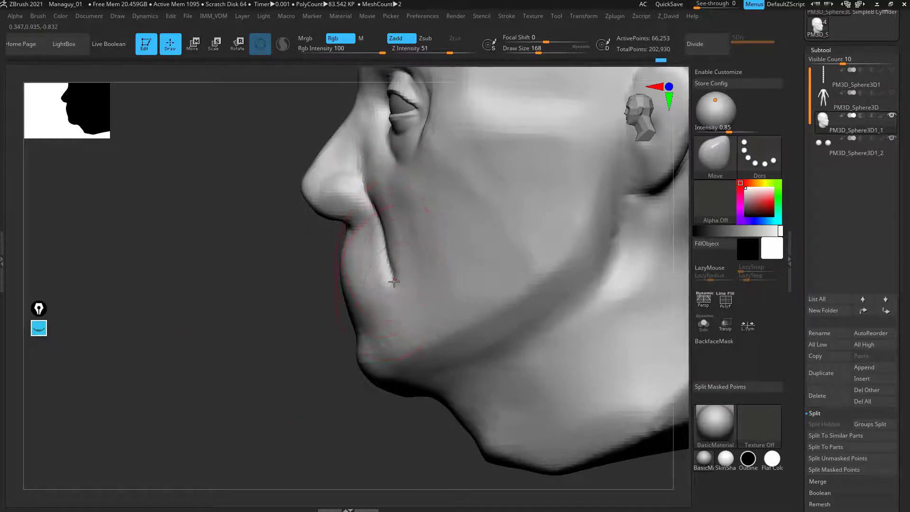
mouse_move(261, 396)
alt+mouse_down()
mouse_move(282, 325)
mouse_move(287, 403)
alt+mouse_up()
key(bracketleft)
drag(355, 167, 365, 164)
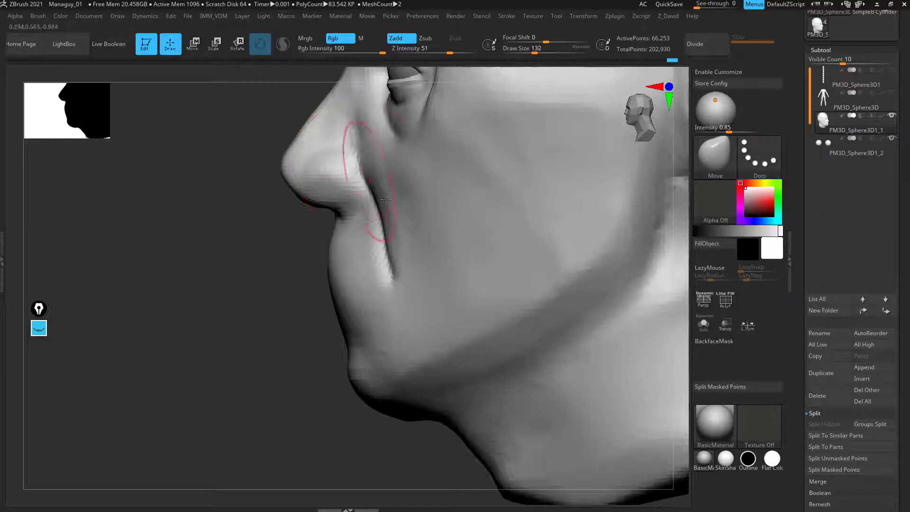
Step: Soften the nasolabial fold and its transition into the cheek and mouth mound with the Smooth brush at draw size 140
mouse_move(287, 366)
mouse_down()
mouse_move(305, 366)
mouse_move(288, 366)
mouse_move(317, 343)
mouse_up()
shift+drag(388, 263, 382, 290)
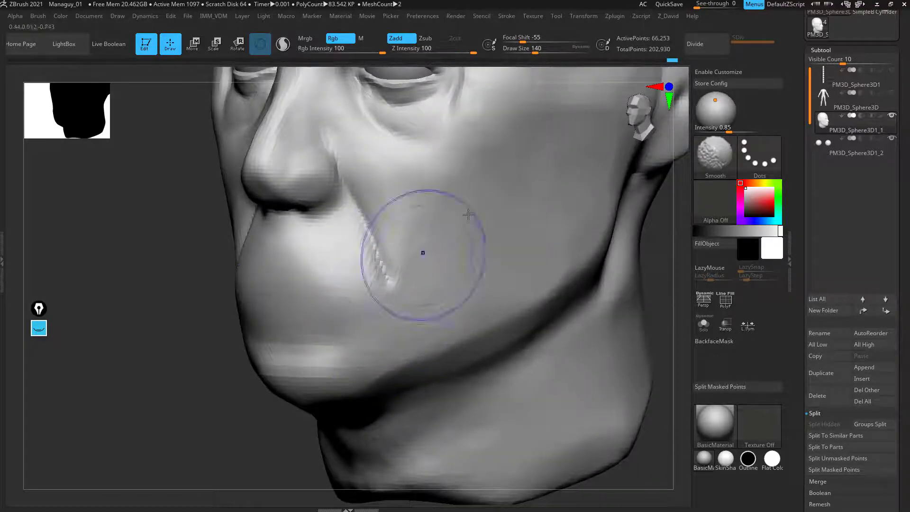
drag(387, 191, 362, 192)
mouse_move(354, 237)
shift+mouse_down()
mouse_move(407, 266)
mouse_move(348, 258)
mouse_move(297, 270)
mouse_move(315, 229)
mouse_move(362, 256)
mouse_move(353, 301)
shift+mouse_up()
mouse_move(191, 384)
mouse_down()
mouse_move(161, 392)
mouse_move(191, 336)
mouse_move(199, 371)
mouse_up()
alt+drag(199, 371, 208, 430)
shift+drag(173, 377, 199, 375)
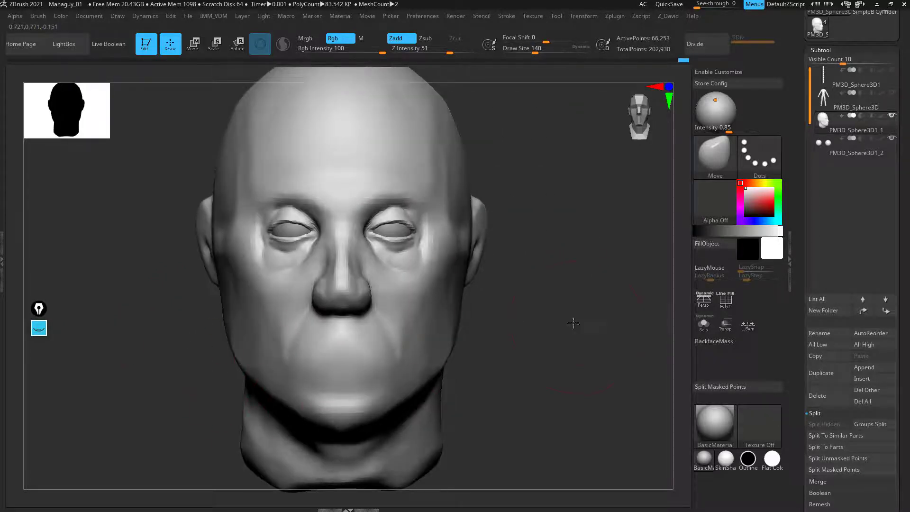
Step: Adjust the chin and lower jaw contour with the Move brush at draw size 144
alt+drag(574, 321, 578, 258)
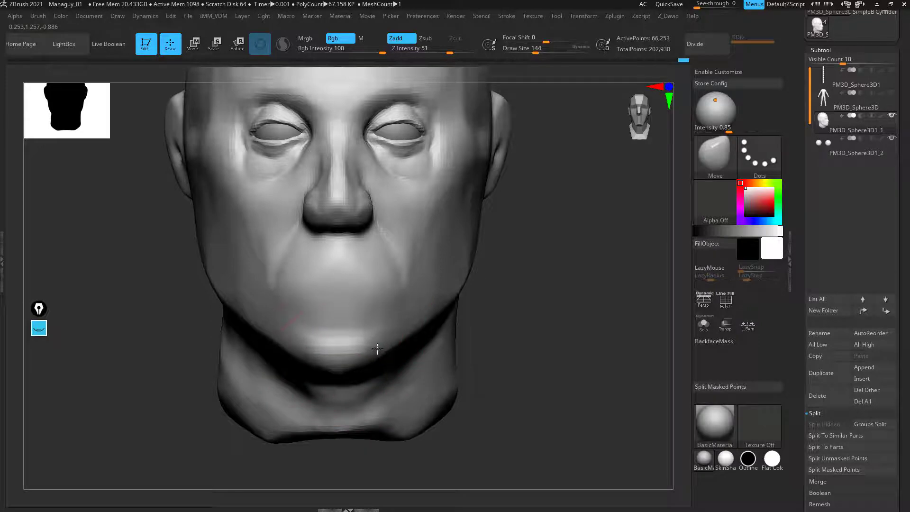
right_drag(339, 363, 285, 396)
right_drag(573, 399, 593, 204)
right_drag(218, 334, 199, 358)
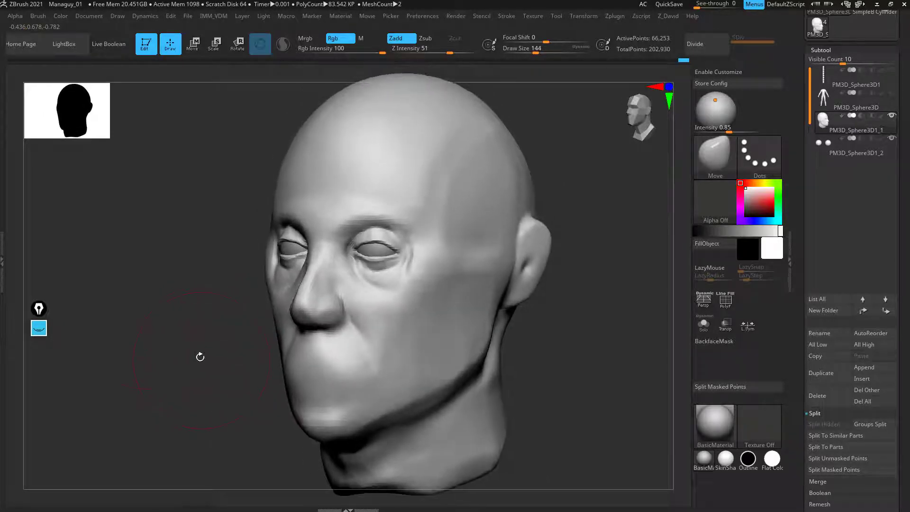
Step: With the pink annotation pen, outline the brow ridge and trace the far-side profile from forehead to eye socket
click(39, 317)
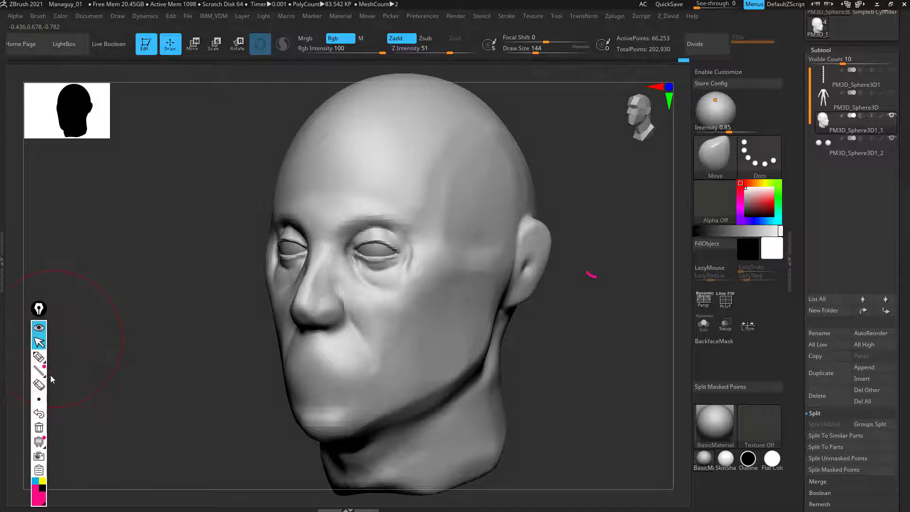
mouse_move(54, 353)
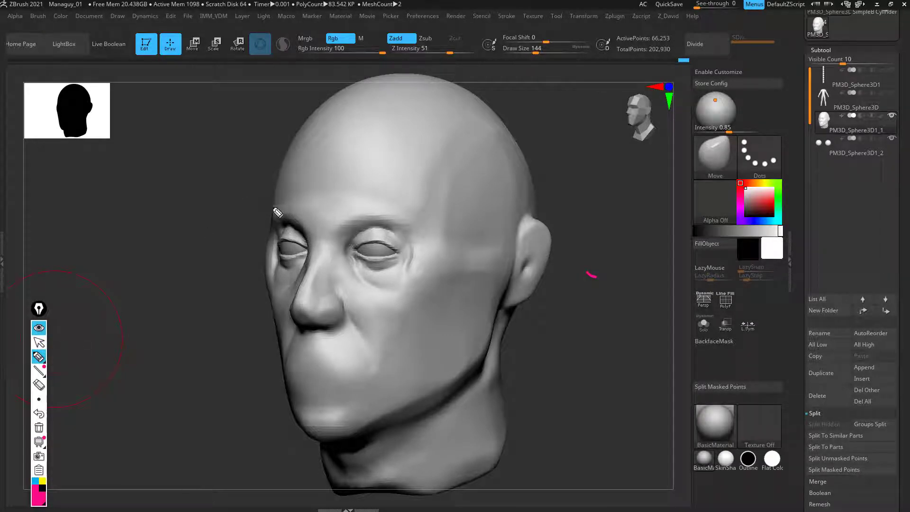
mouse_move(294, 194)
mouse_down()
mouse_move(326, 191)
mouse_move(393, 215)
mouse_up()
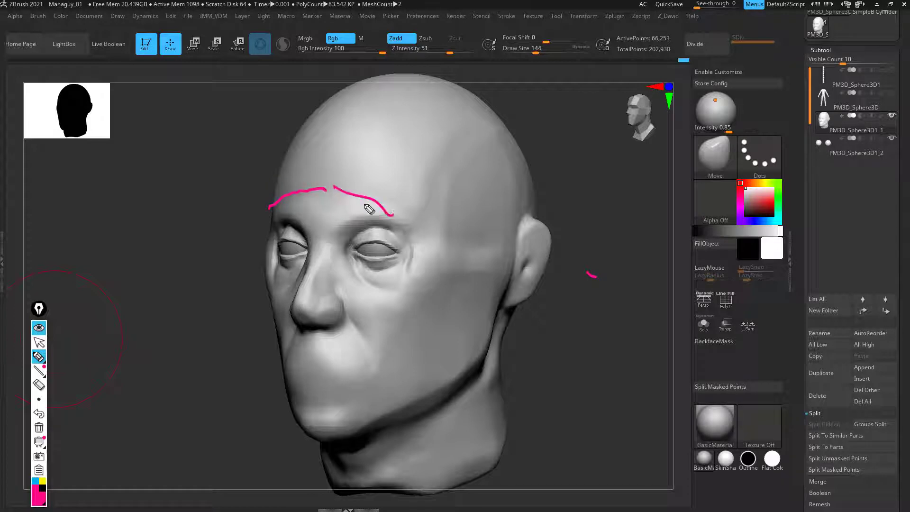
mouse_move(276, 211)
mouse_down()
mouse_move(323, 225)
mouse_move(391, 215)
mouse_up()
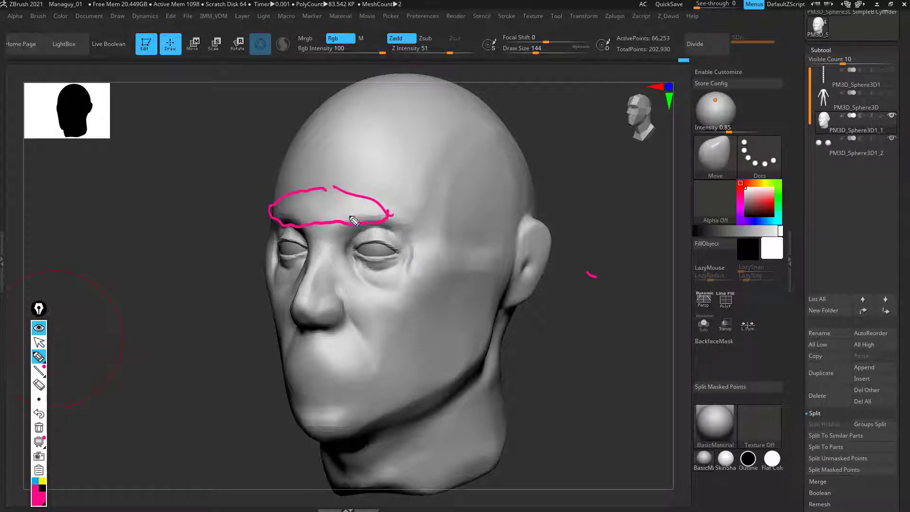
drag(278, 179, 269, 217)
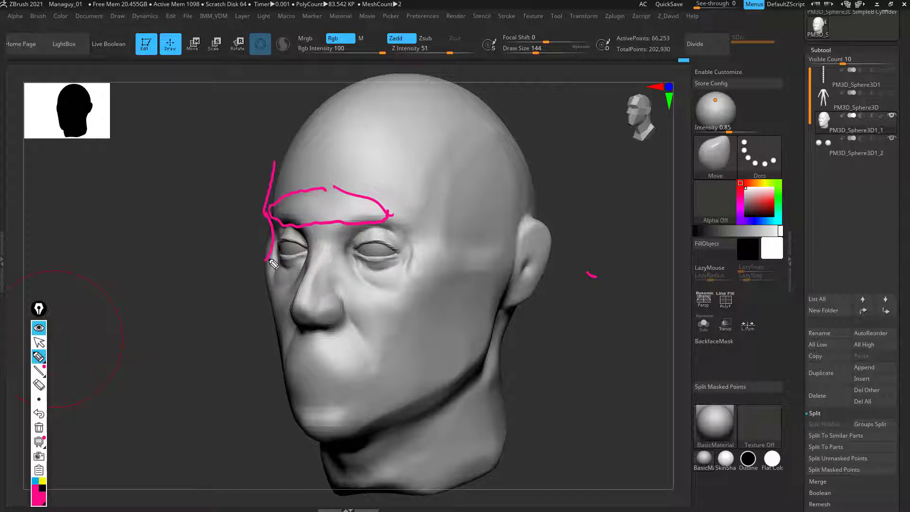
Step: Circle the near cheekbone, mark its arch toward the ear, and trace the far cheek contour down beside the mouth
drag(267, 262, 266, 277)
mouse_move(407, 307)
mouse_down()
mouse_move(418, 278)
mouse_move(401, 297)
mouse_move(444, 264)
mouse_move(492, 253)
mouse_up()
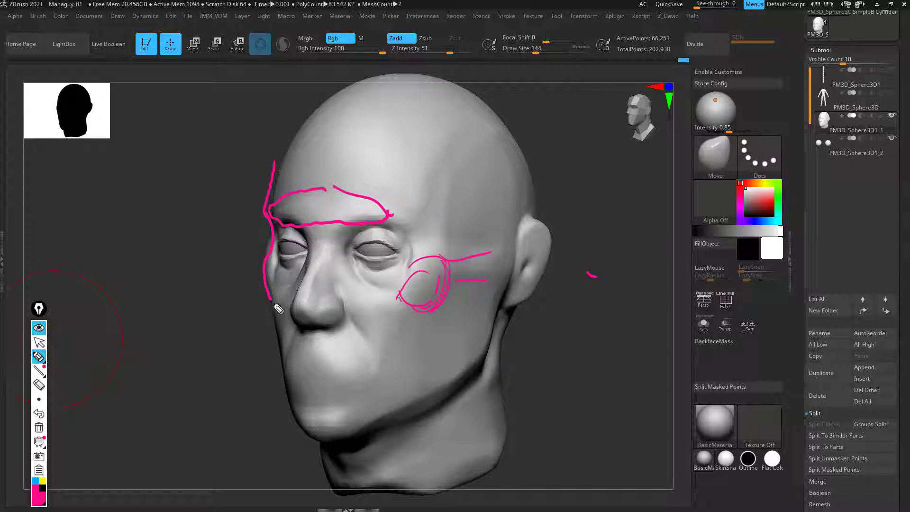
drag(274, 300, 274, 319)
drag(283, 358, 283, 363)
Step: Outline the triangular cheek plane running from the cheekbone down to the chin side and jawline in pink
mouse_move(408, 306)
mouse_down()
mouse_move(369, 420)
mouse_move(429, 384)
mouse_up()
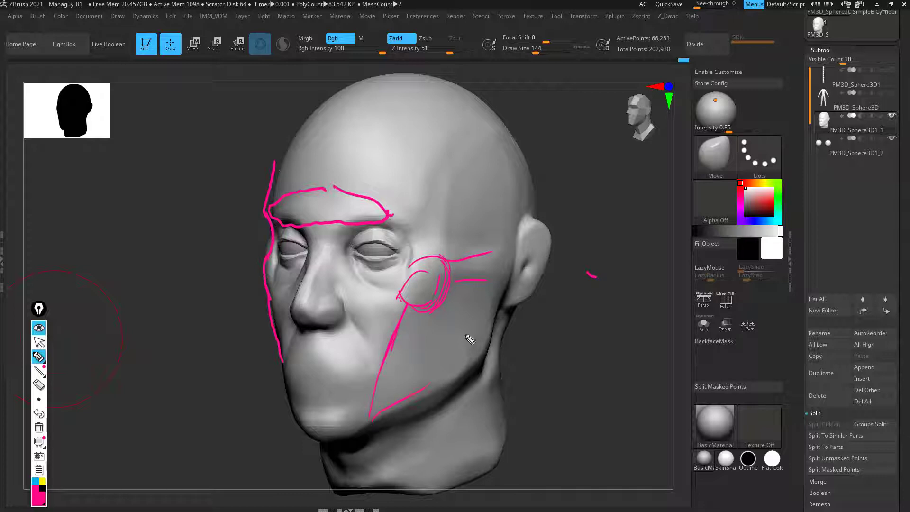
drag(440, 306, 463, 369)
drag(465, 353, 429, 387)
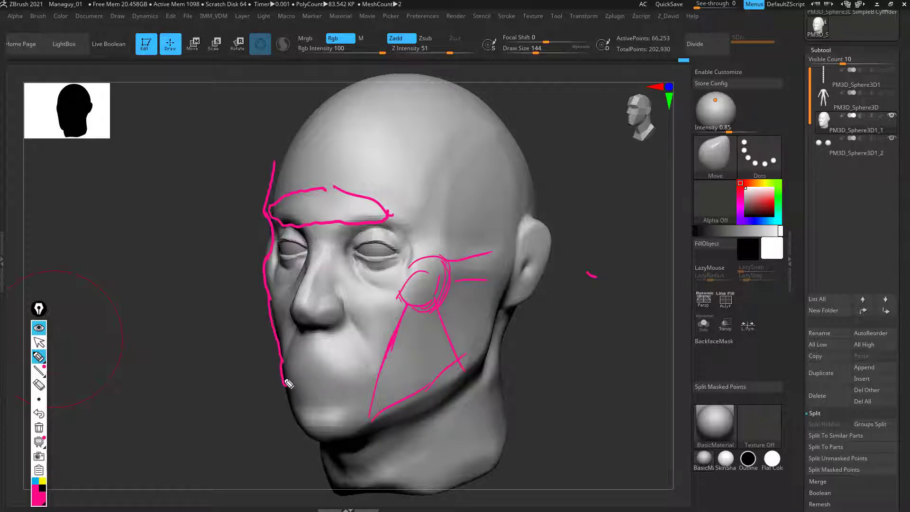
Step: Outline the mouth area on the muzzle in pink and continue the far-side contour down toward the chin
mouse_move(287, 383)
mouse_down()
mouse_move(286, 363)
mouse_move(362, 360)
mouse_move(365, 394)
mouse_up()
mouse_move(318, 353)
mouse_down()
mouse_move(321, 410)
mouse_move(356, 354)
mouse_move(366, 382)
mouse_up()
drag(292, 400, 299, 416)
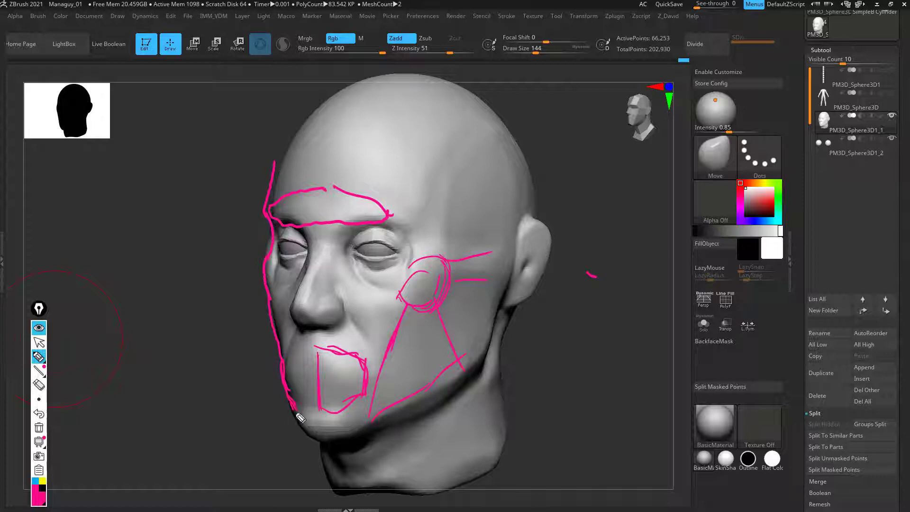
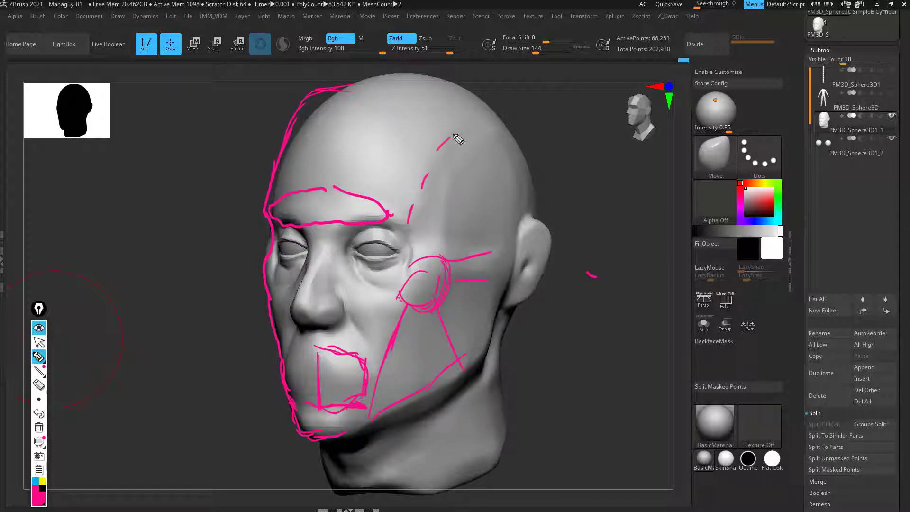
Step: Hatch the near temple plane between the forehead edge and cheekbone arch with long pink strokes
drag(429, 187, 423, 261)
mouse_move(450, 155)
mouse_down()
mouse_move(440, 252)
mouse_move(455, 252)
mouse_up()
drag(485, 143, 469, 243)
drag(498, 162, 483, 229)
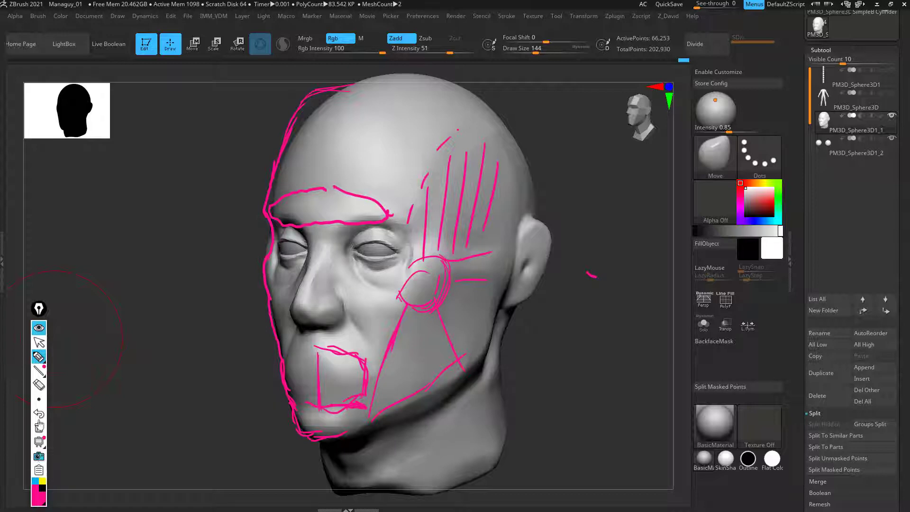
Step: Clear all pink annotations from the head and collapse the annotation tools
click(39, 428)
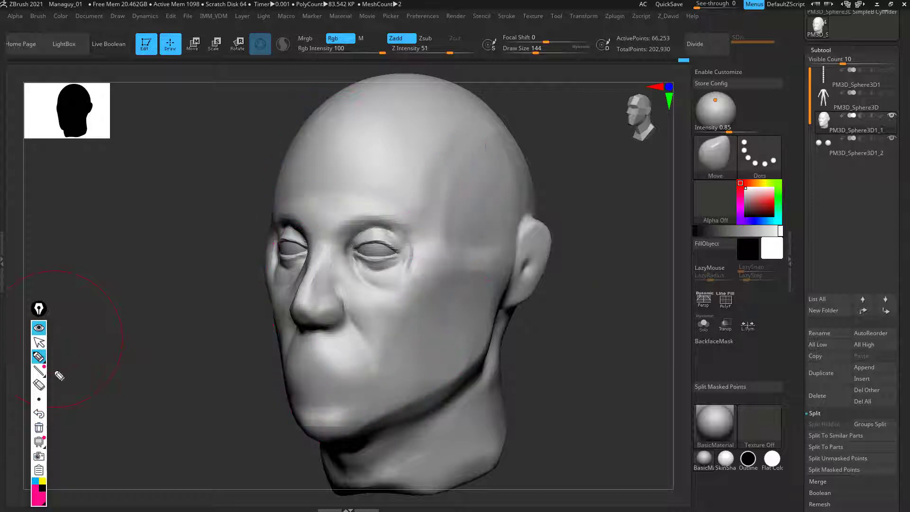
mouse_move(37, 374)
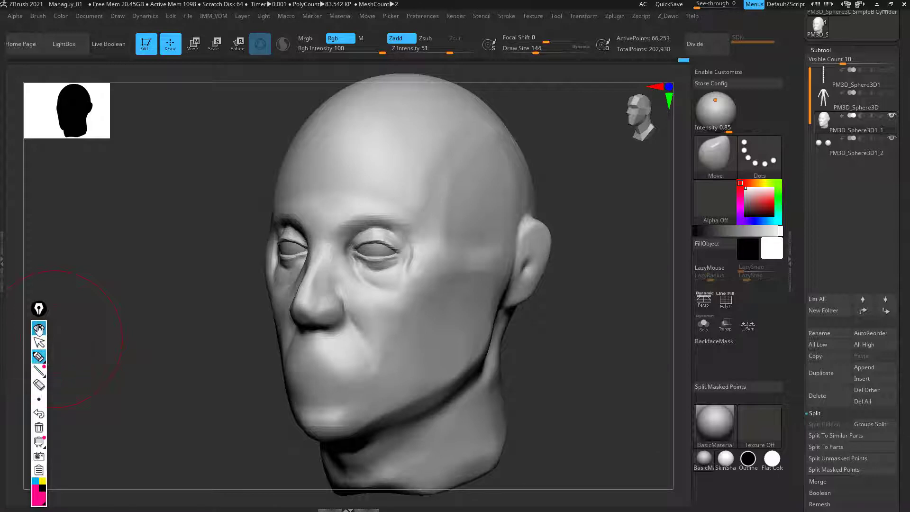
click(39, 329)
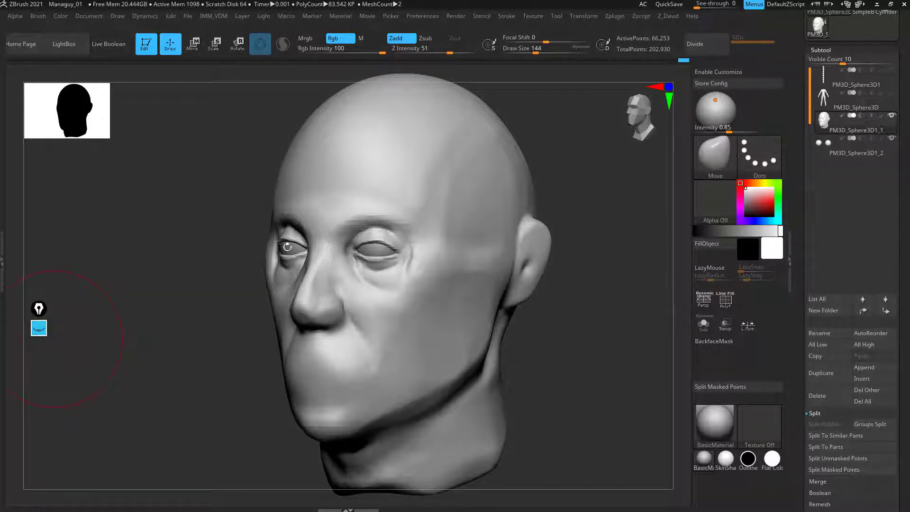
Step: Adjust the far-side contour around the outer eye socket with the Move brush at draw size 104
drag(153, 303, 227, 245)
drag(193, 299, 250, 217)
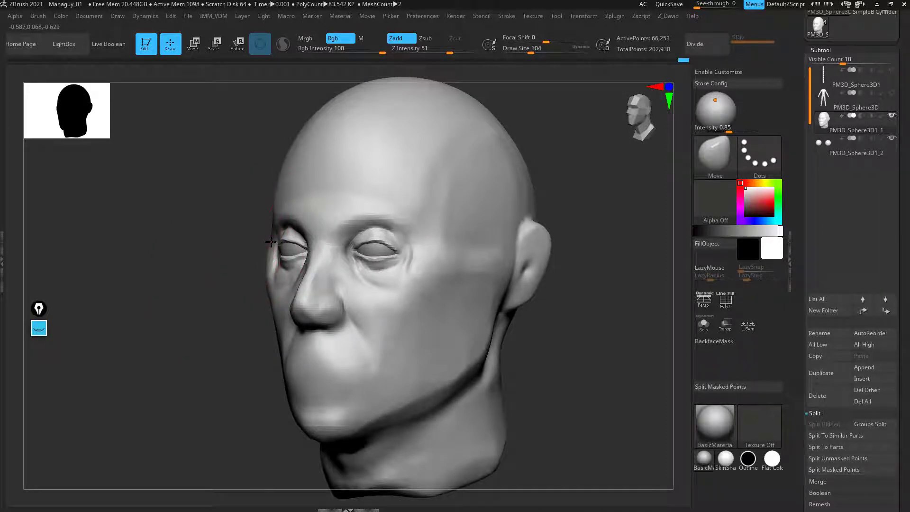
shift+drag(217, 273, 264, 254)
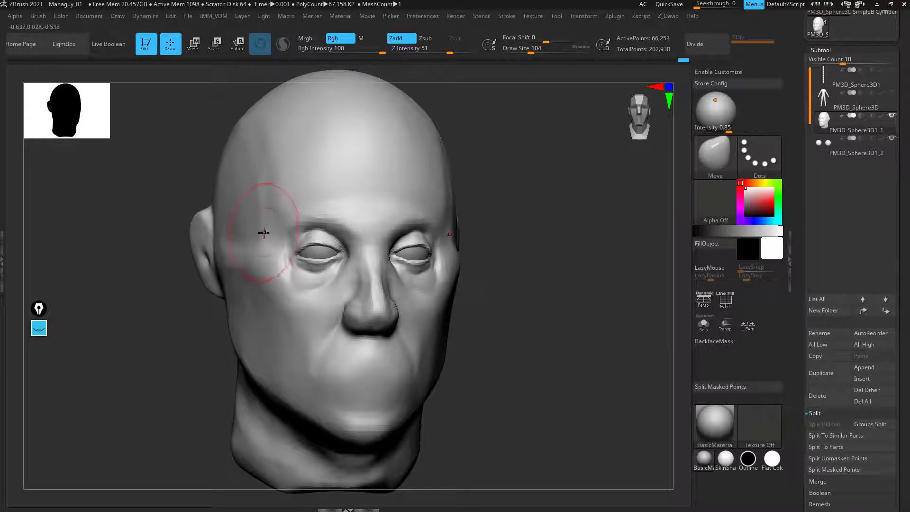
Step: Sculpt the temple hollow above the cheekbone arch with the Clay brush, starting at draw size 100
drag(546, 247, 456, 265)
key(b)
key(c)
key(l)
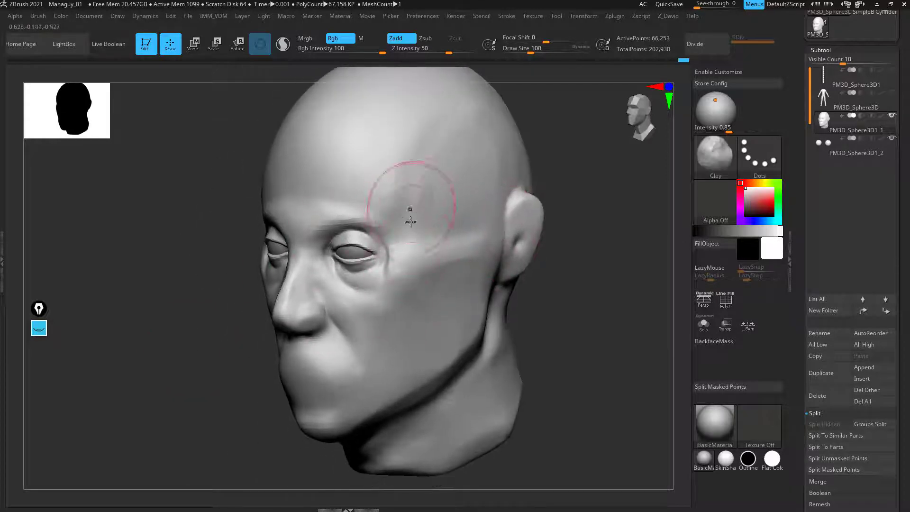
mouse_move(411, 222)
mouse_down()
mouse_move(502, 213)
mouse_move(477, 230)
mouse_move(409, 233)
mouse_move(453, 169)
mouse_move(437, 227)
mouse_up()
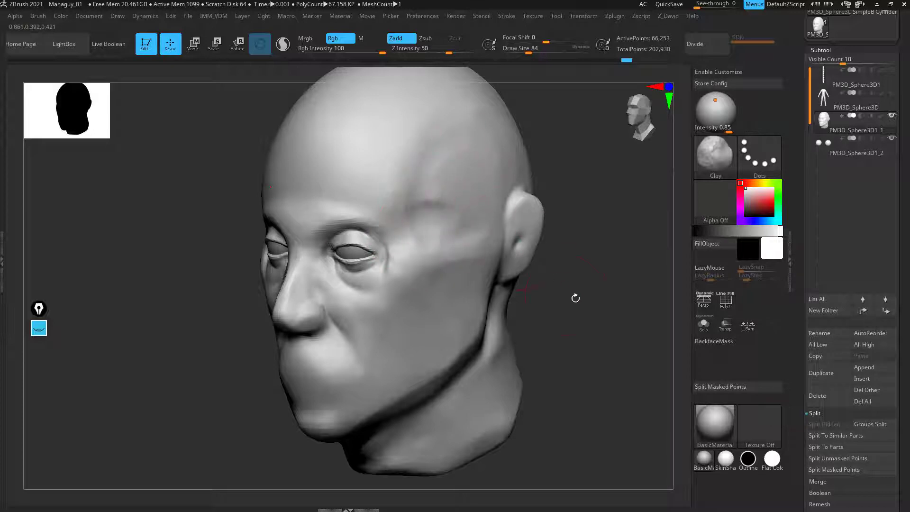
Step: Work the Clay brush at draw size 76 between the outer eye corner and the temple to shape the socket rim
mouse_move(576, 298)
mouse_down()
mouse_move(579, 315)
mouse_move(554, 376)
mouse_up()
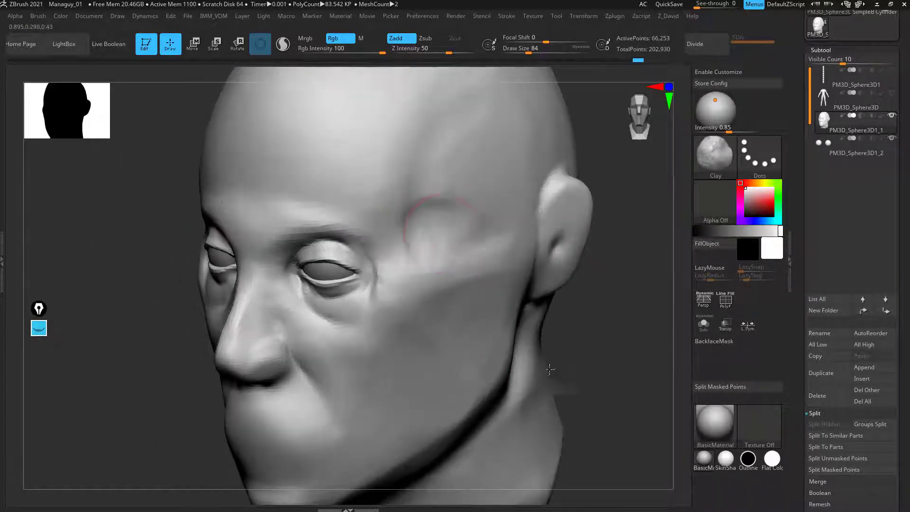
key([)
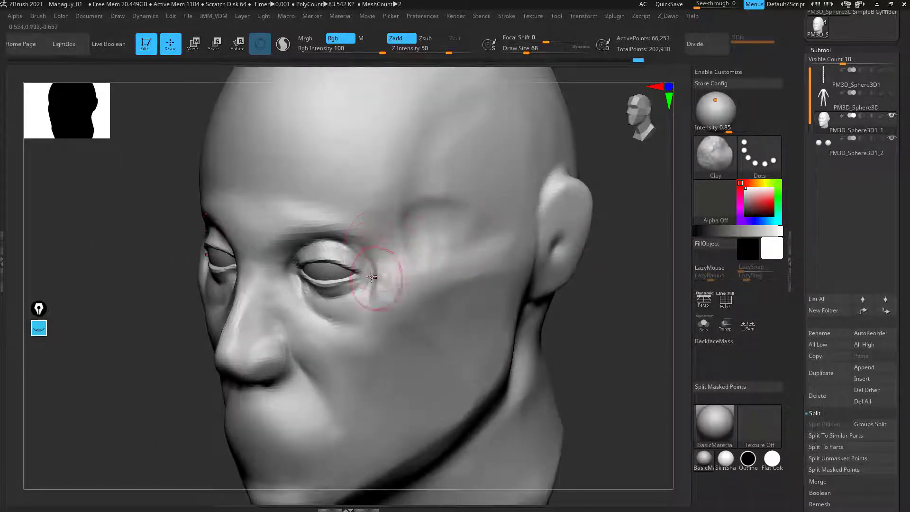
key(])
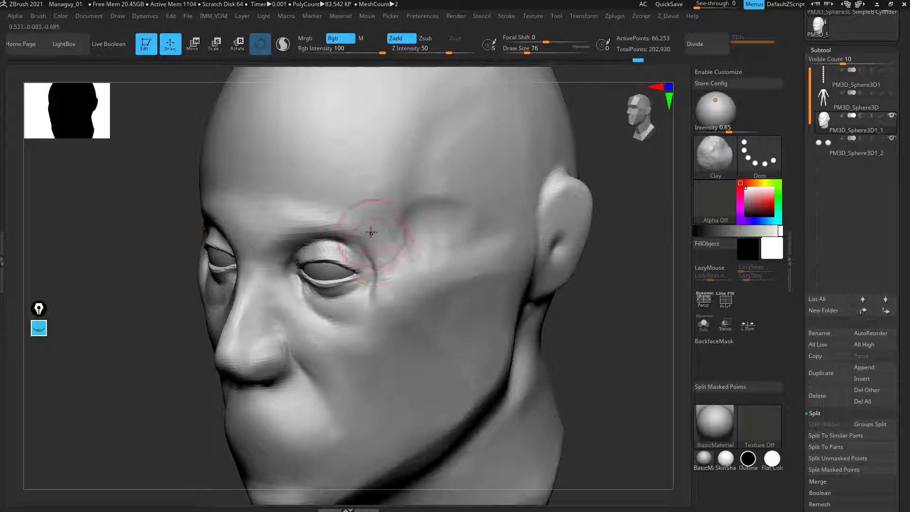
drag(187, 327, 135, 325)
mouse_move(362, 246)
right_down()
mouse_move(237, 313)
mouse_move(210, 335)
mouse_move(210, 355)
mouse_move(217, 319)
right_up()
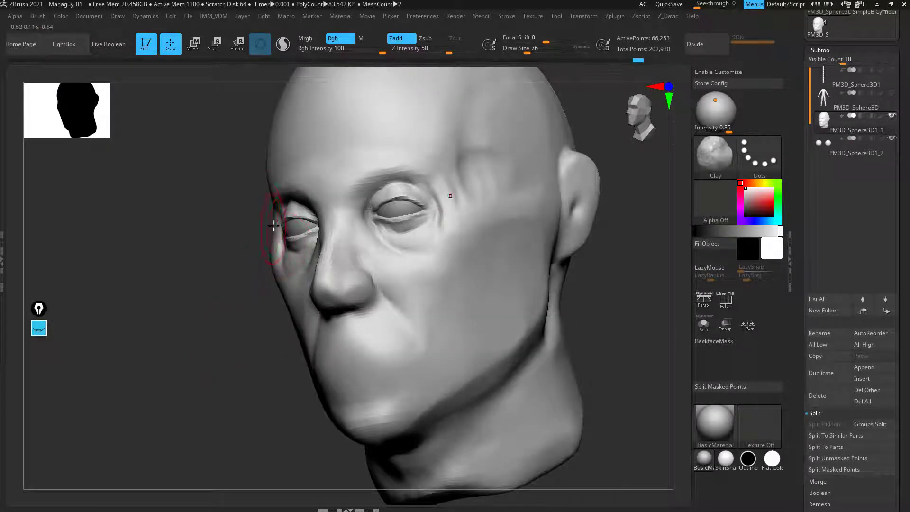
mouse_move(274, 226)
right_down()
mouse_move(260, 237)
mouse_move(246, 228)
right_up()
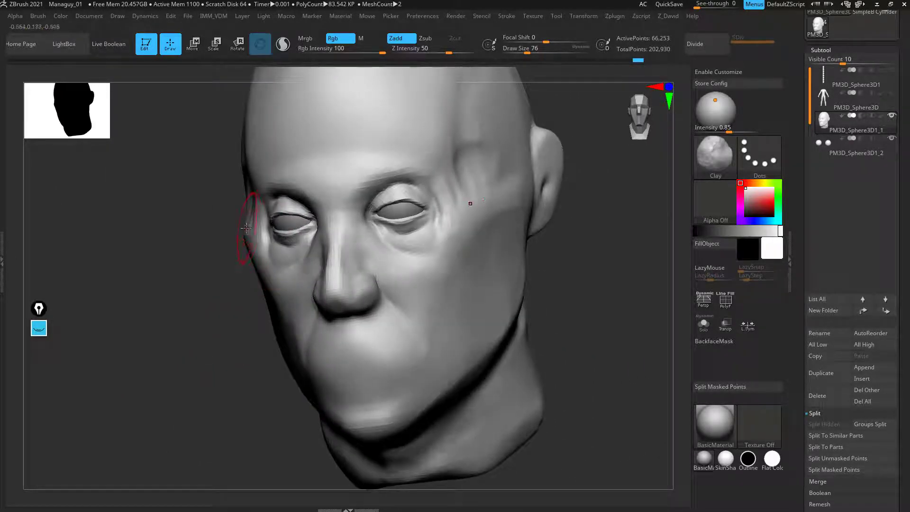
Step: Refine the outer eye-socket rim and upper cheekbone with the Move brush at draw size 80
right_drag(591, 264, 527, 252)
key(b)
key(m)
key(v)
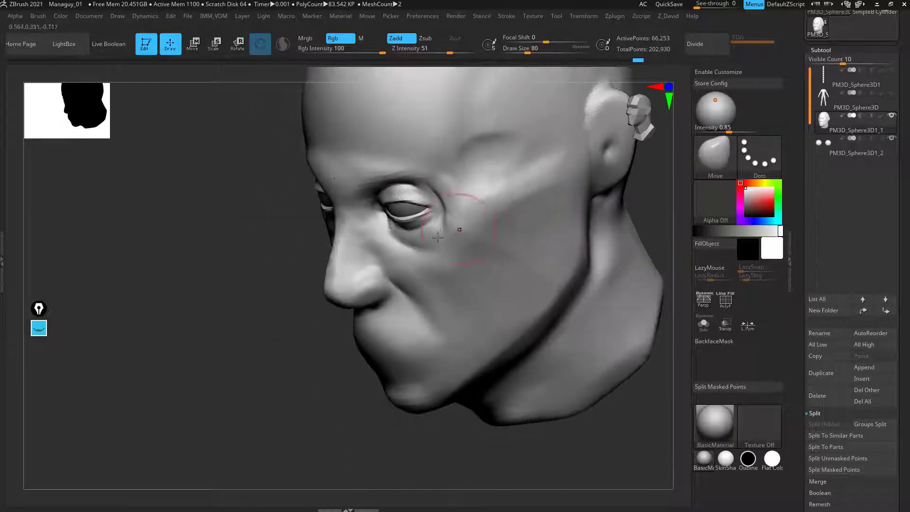
mouse_move(204, 306)
right_down()
mouse_move(249, 314)
mouse_move(243, 323)
right_up()
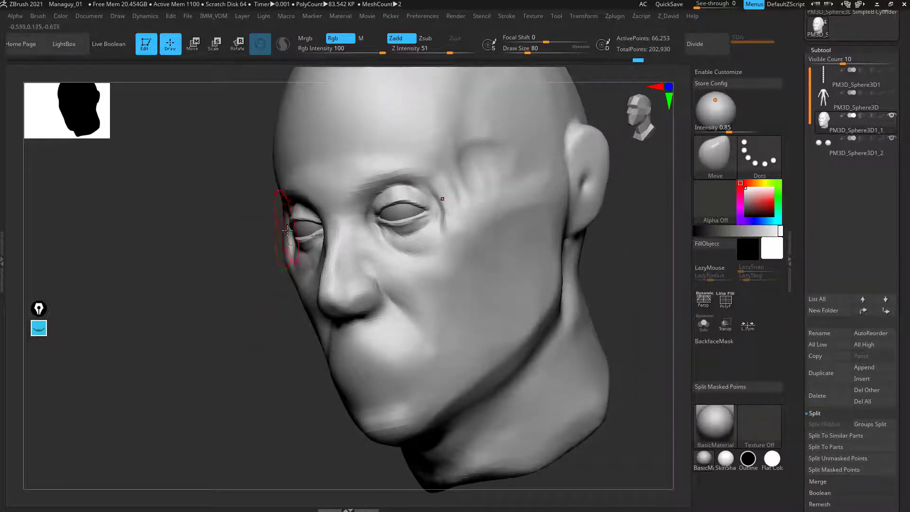
Step: Reshape the cheekbone's broad form and far-side contour with the Move brush at draw sizes of about 176 to 180
right_drag(250, 365, 432, 259)
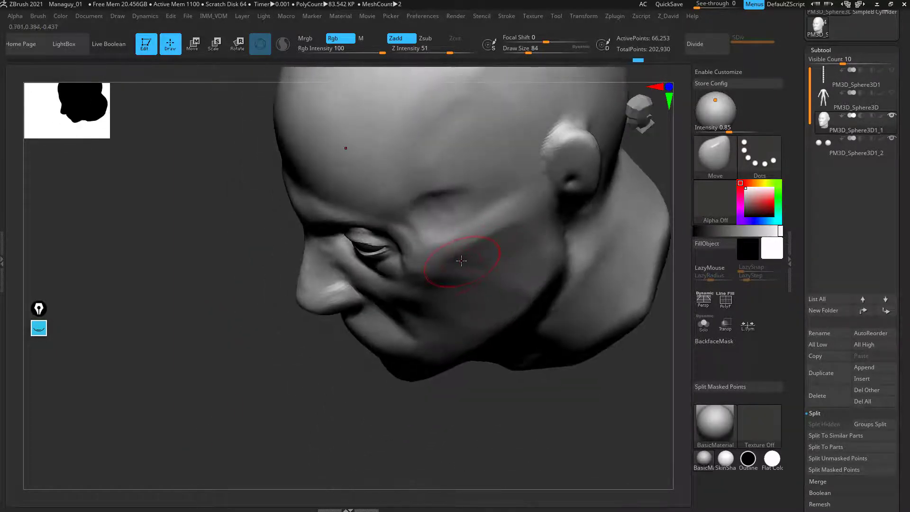
key(bracketright)
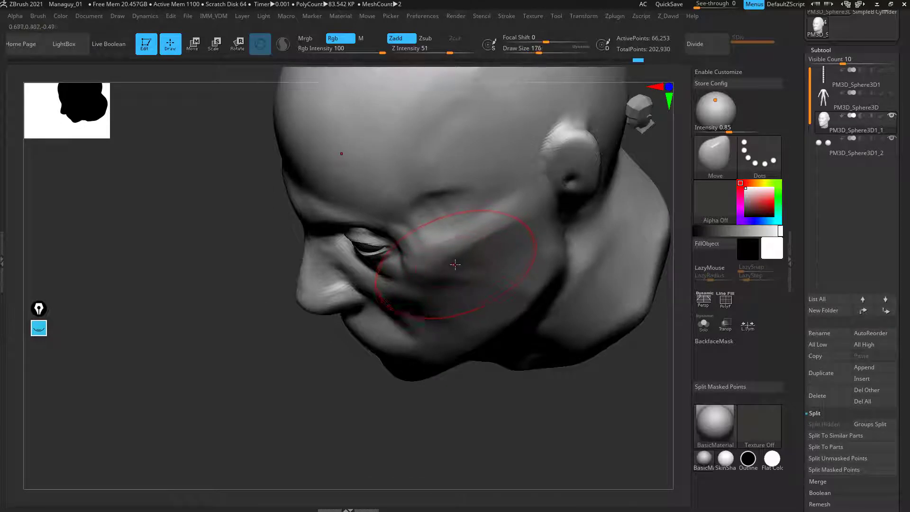
drag(459, 263, 474, 255)
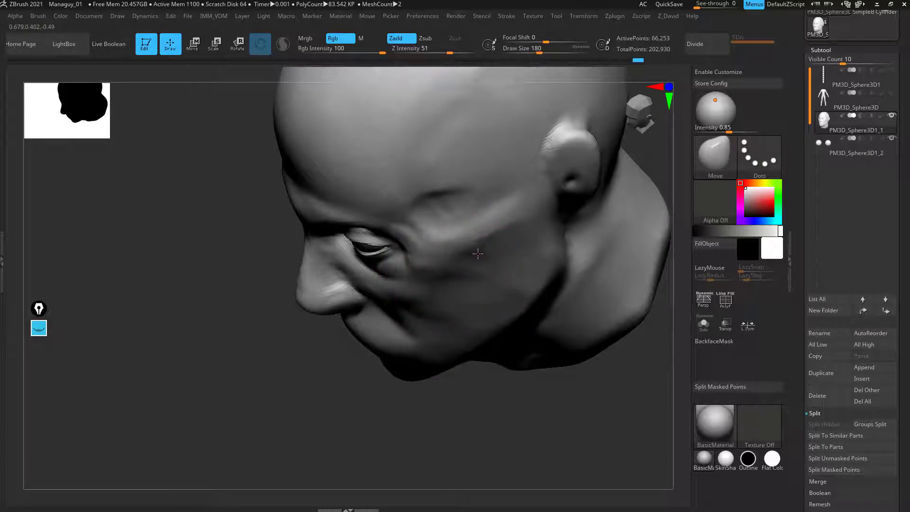
mouse_move(428, 300)
right_down()
mouse_move(555, 341)
mouse_move(376, 274)
right_up()
key(bracketleft)
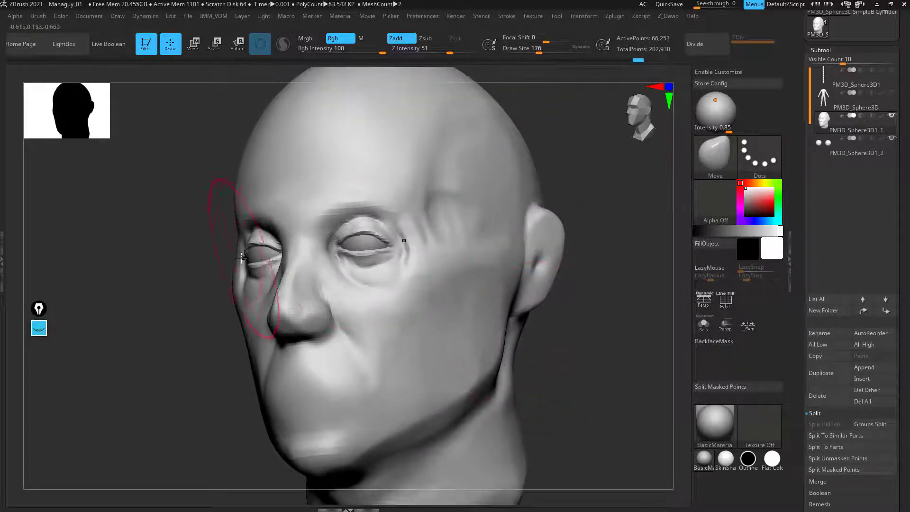
drag(235, 255, 239, 256)
Step: Smooth the clay strokes on the temple and beside the eye at draw size 104
right_drag(218, 258, 468, 295)
key(shift)
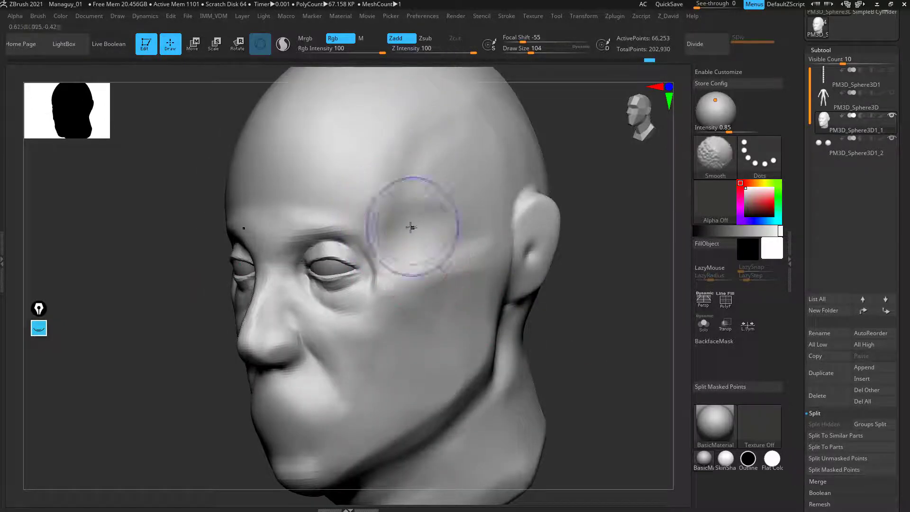
mouse_move(431, 171)
right_down()
mouse_move(599, 291)
mouse_move(585, 304)
mouse_move(592, 346)
right_up()
Step: Adjust the far cheek contour and the muzzle with the Move brush at draw sizes of about 128 to 132
key(b)
key(m)
key(v)
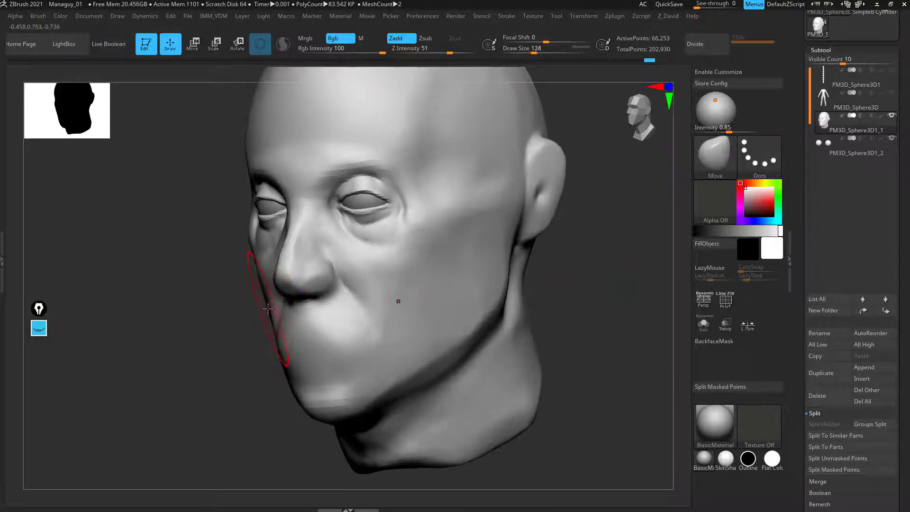
drag(237, 362, 238, 347)
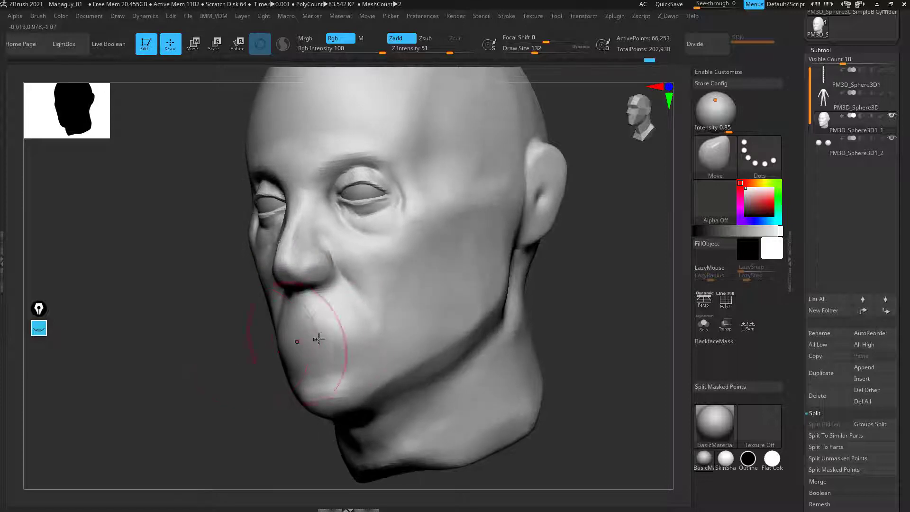
key(bracketleft)
key(bracketleft)
key(bracketleft)
mouse_move(248, 433)
right_down()
mouse_move(243, 441)
mouse_move(282, 289)
mouse_move(258, 280)
mouse_move(285, 246)
right_up()
Step: Define the cheekbone, the hollow below it and the temple with the Clay brush at draw size 100
key(b)
key(c)
key(l)
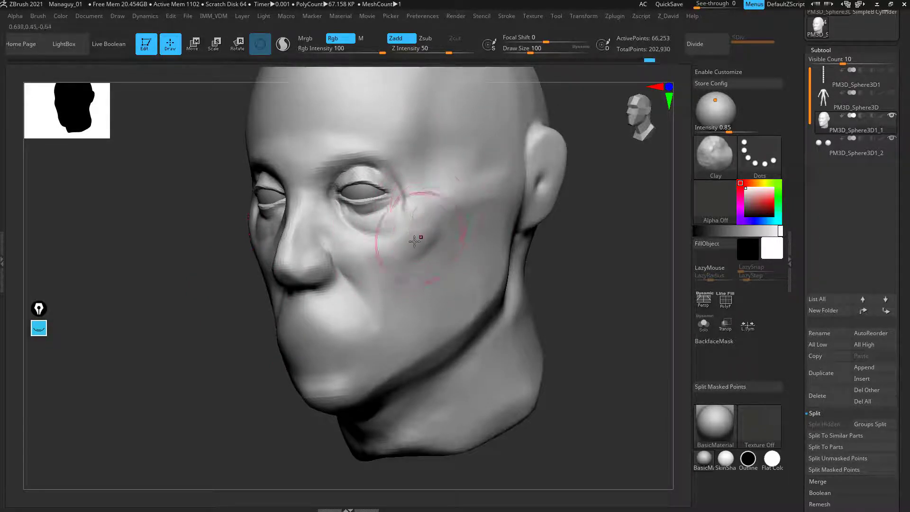
key(ctrl)
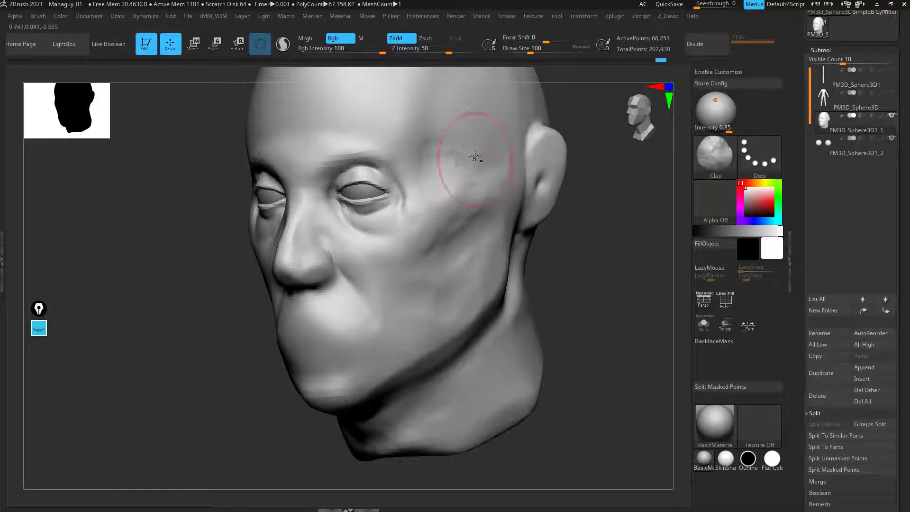
key(shift)
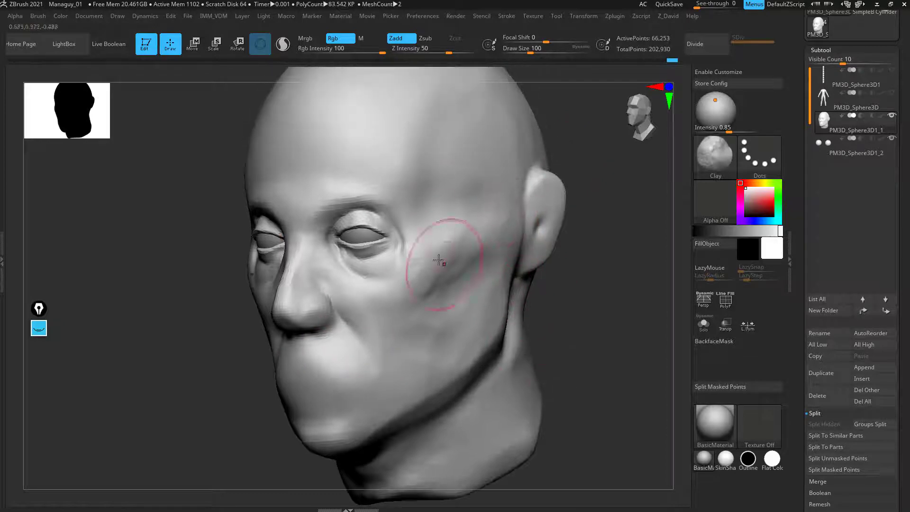
Step: Carve the mouth line across the muzzle with the DamStandard brush at draw size 56
alt+drag(586, 348, 584, 321)
drag(545, 299, 588, 288)
mouse_move(564, 327)
mouse_down()
mouse_move(616, 348)
mouse_move(575, 396)
mouse_move(574, 361)
mouse_up()
key(b)
key(d)
key(s)
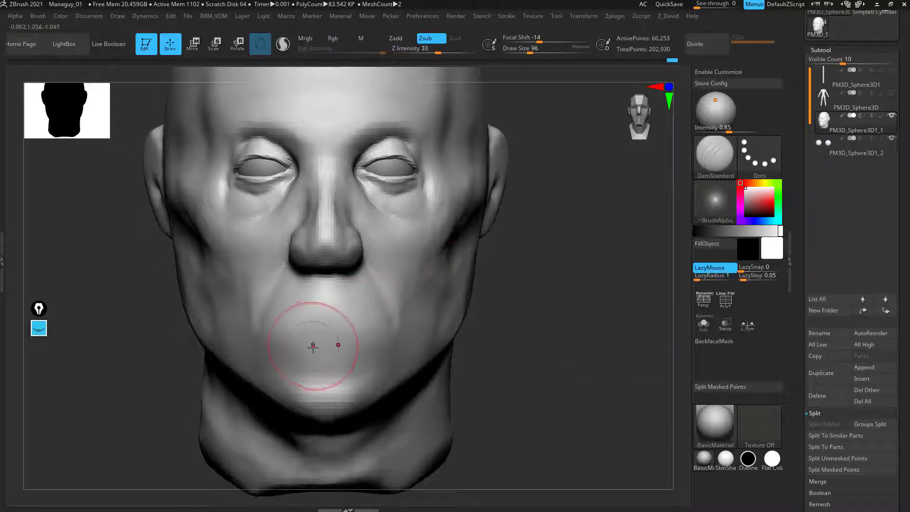
key(bracketleft)
key(bracketleft)
key(bracketleft)
key(bracketleft)
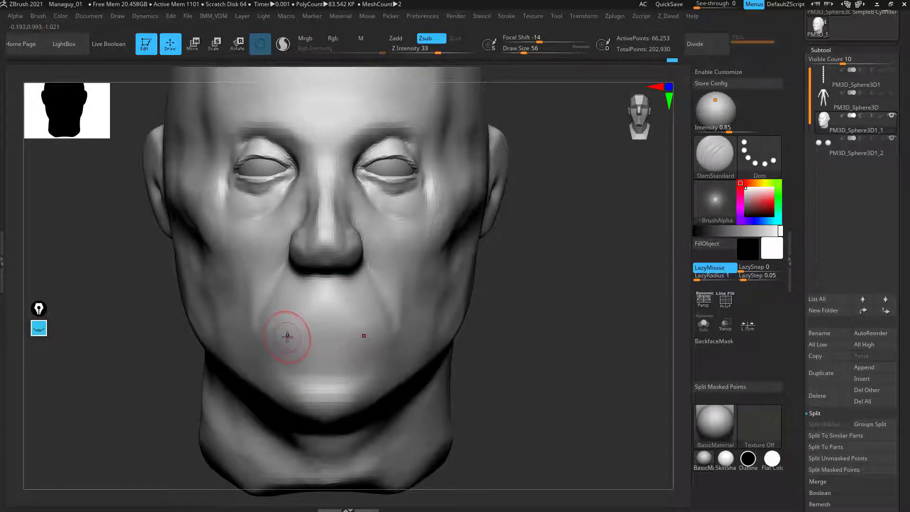
drag(291, 336, 344, 335)
Step: Carve creases from the nostril wings down around the mouth corners to below the lower lip with DamStandard
mouse_move(597, 380)
mouse_down()
mouse_move(565, 397)
mouse_move(585, 327)
mouse_up()
mouse_move(228, 412)
alt+mouse_down()
mouse_move(228, 447)
mouse_move(225, 437)
alt+mouse_up()
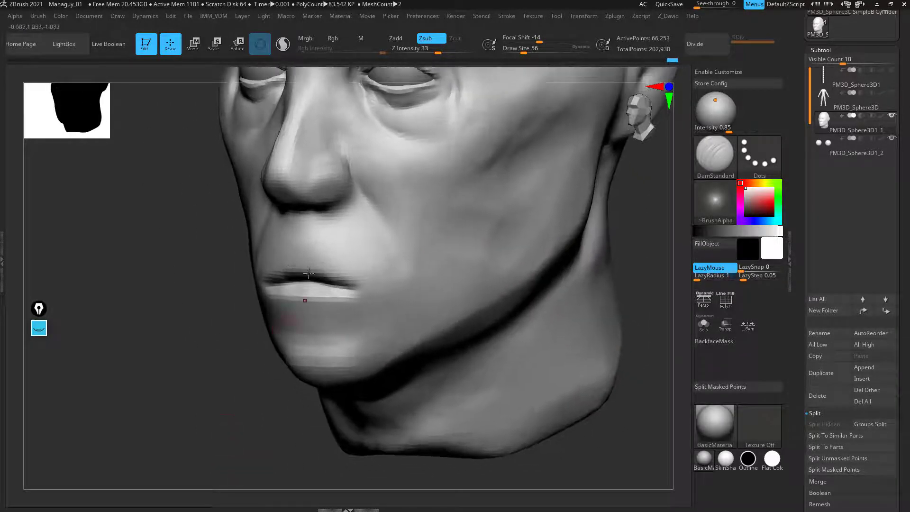
drag(352, 178, 406, 294)
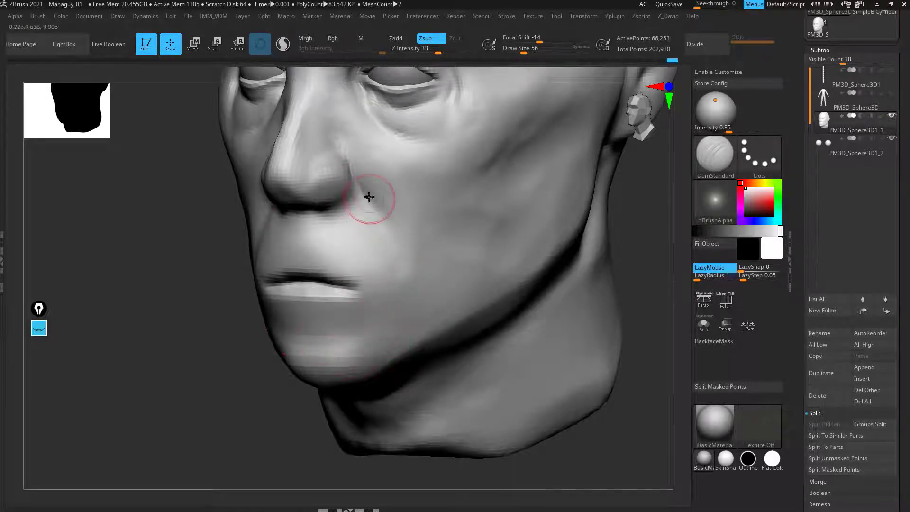
mouse_move(356, 187)
mouse_down()
mouse_move(405, 285)
mouse_move(399, 322)
mouse_move(375, 333)
mouse_move(315, 331)
mouse_up()
drag(271, 396, 275, 425)
Step: Deepen and widen the mouth line and define the lower lip with DamStandard at draw size 76
drag(511, 339, 555, 281)
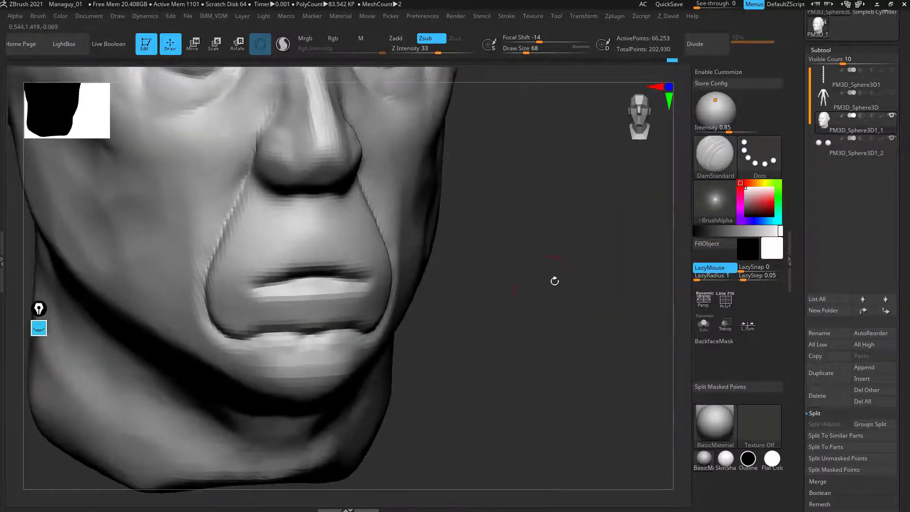
drag(372, 274, 251, 281)
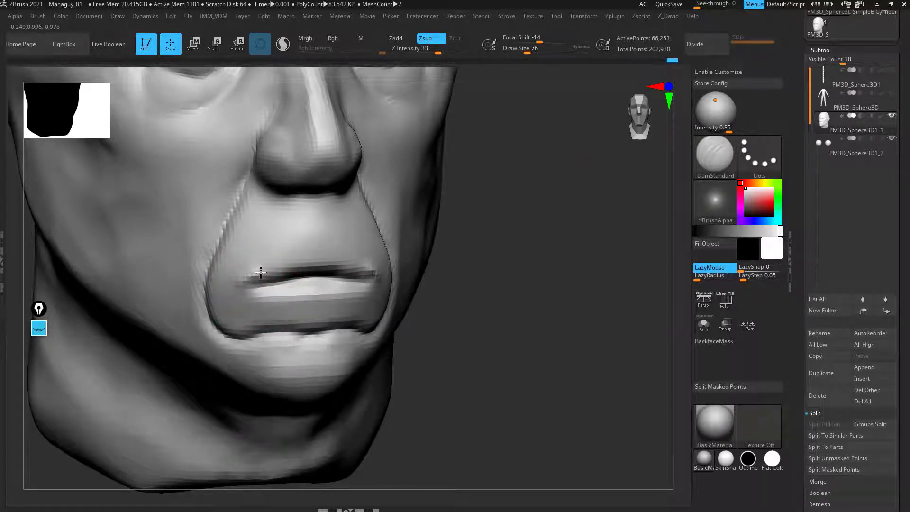
mouse_move(242, 284)
shift+mouse_down()
mouse_move(232, 285)
mouse_move(323, 270)
shift+mouse_up()
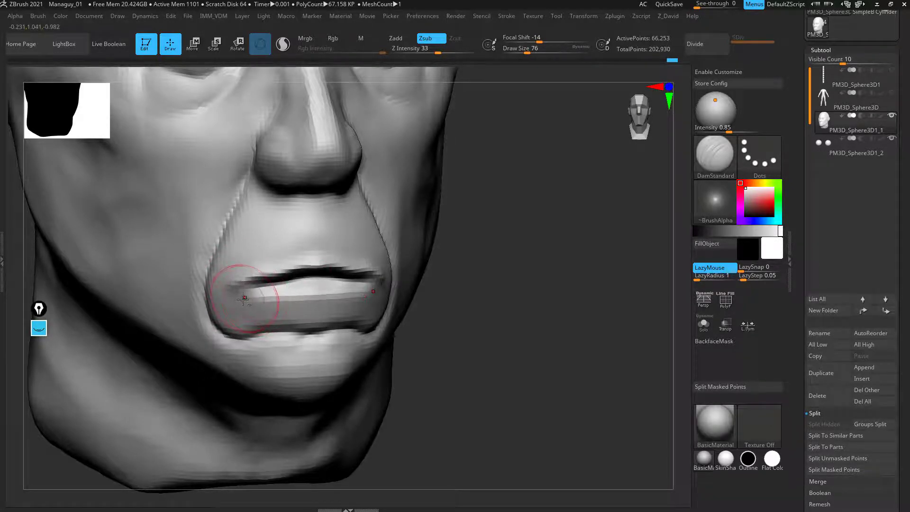
drag(255, 300, 320, 300)
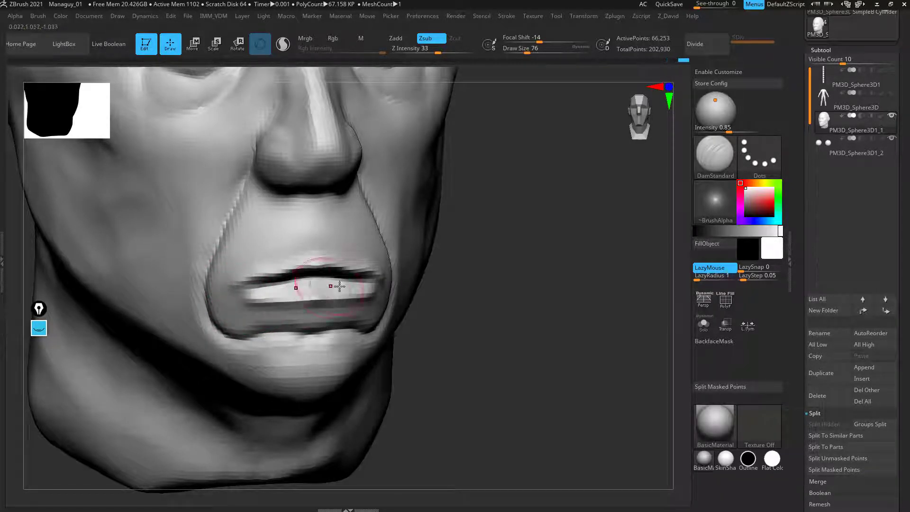
Step: Smooth the area between the nose and the upper lip at draw size 96
mouse_move(480, 335)
mouse_down()
mouse_move(356, 281)
mouse_move(380, 287)
mouse_up()
mouse_move(226, 454)
alt+mouse_down()
mouse_move(207, 427)
mouse_move(216, 449)
mouse_move(190, 424)
mouse_move(270, 413)
alt+mouse_up()
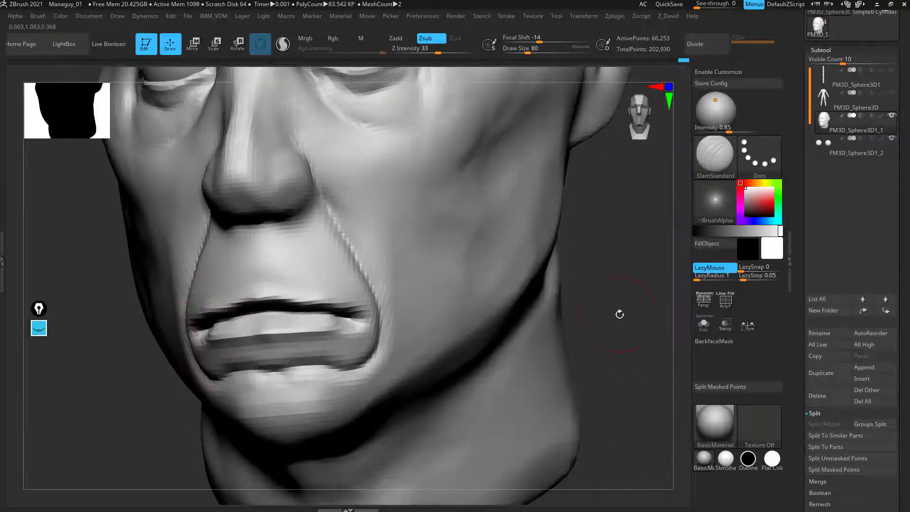
drag(620, 314, 620, 292)
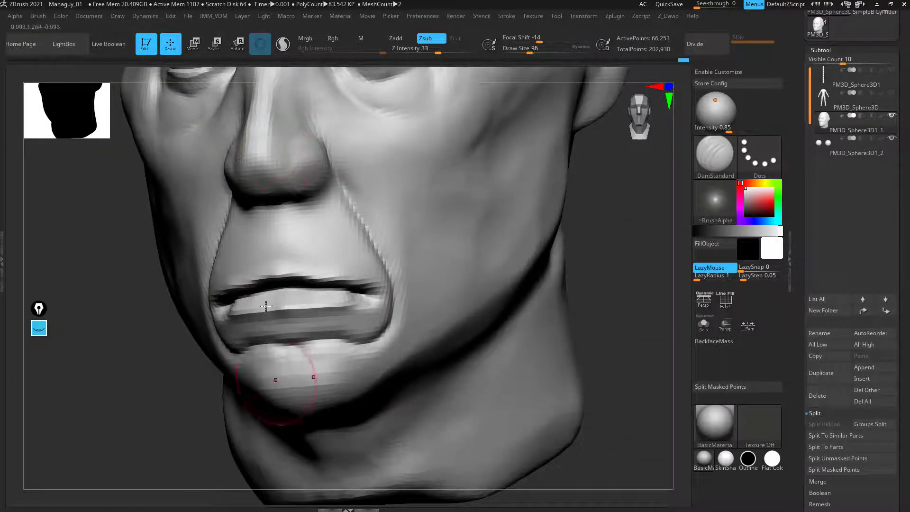
key(bracketright)
key(bracketright)
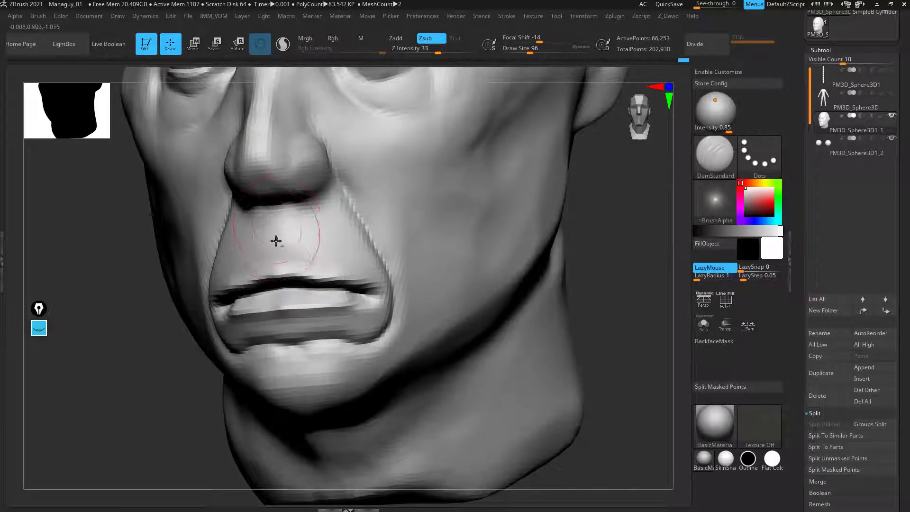
shift+drag(274, 210, 273, 224)
mouse_move(190, 364)
mouse_down()
mouse_move(183, 400)
mouse_move(162, 395)
mouse_move(130, 415)
mouse_move(170, 393)
mouse_move(270, 233)
mouse_up()
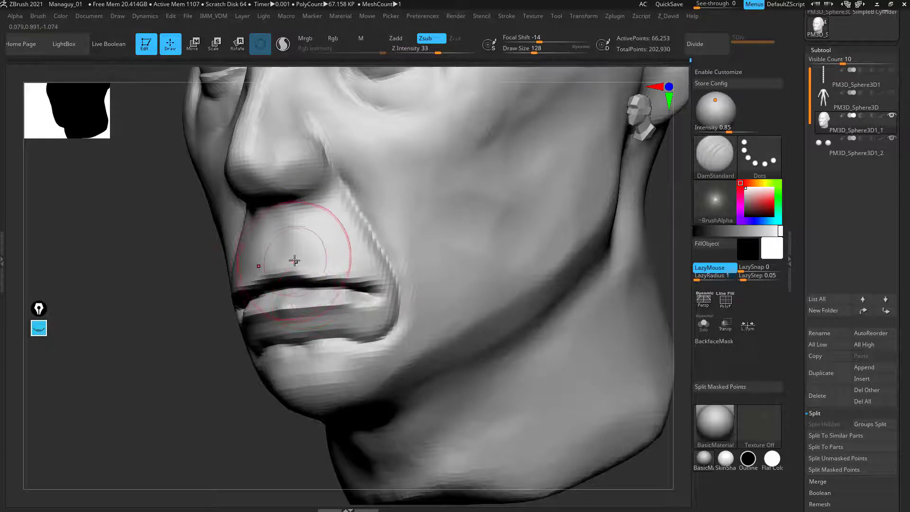
Step: Build up the muzzle above the mouth with the Clay brush at draw size 128
key(b)
key(c)
key(l)
mouse_move(217, 336)
mouse_down()
mouse_move(152, 378)
mouse_move(182, 352)
mouse_up()
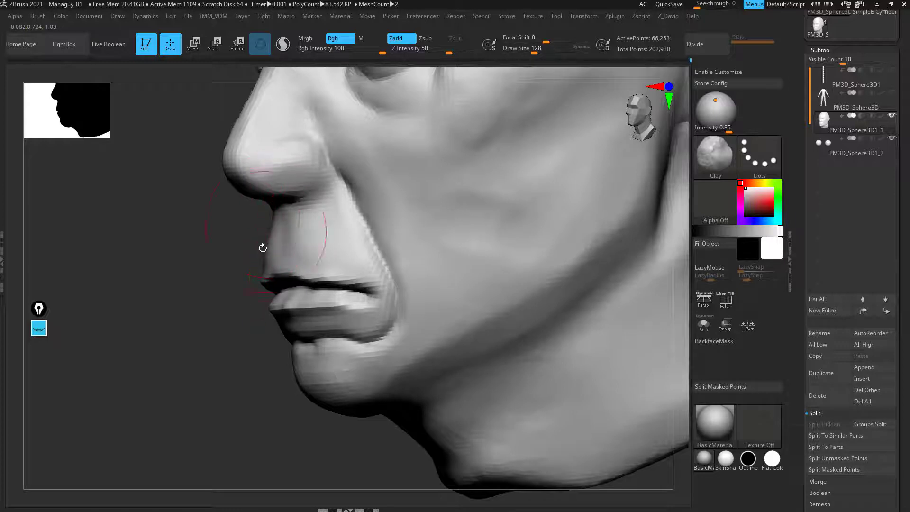
drag(205, 349, 265, 341)
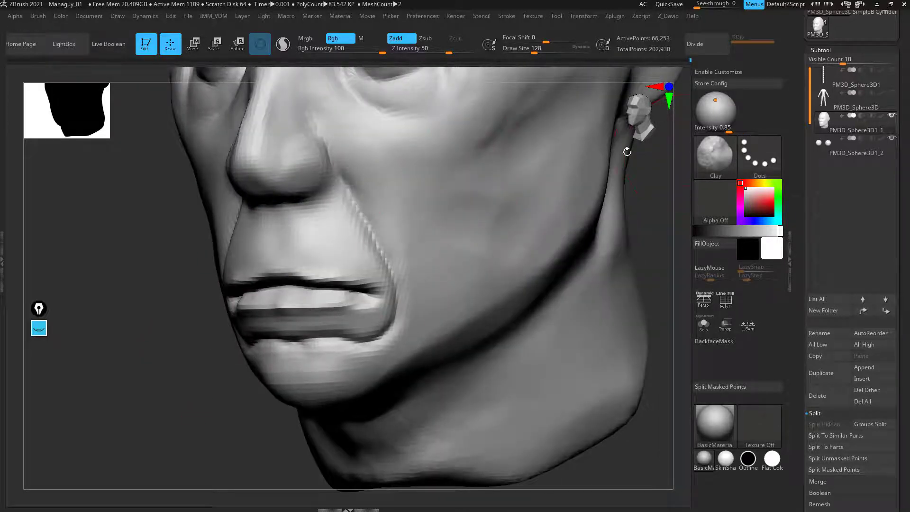
mouse_move(301, 247)
mouse_down()
mouse_move(316, 210)
mouse_move(352, 284)
mouse_up()
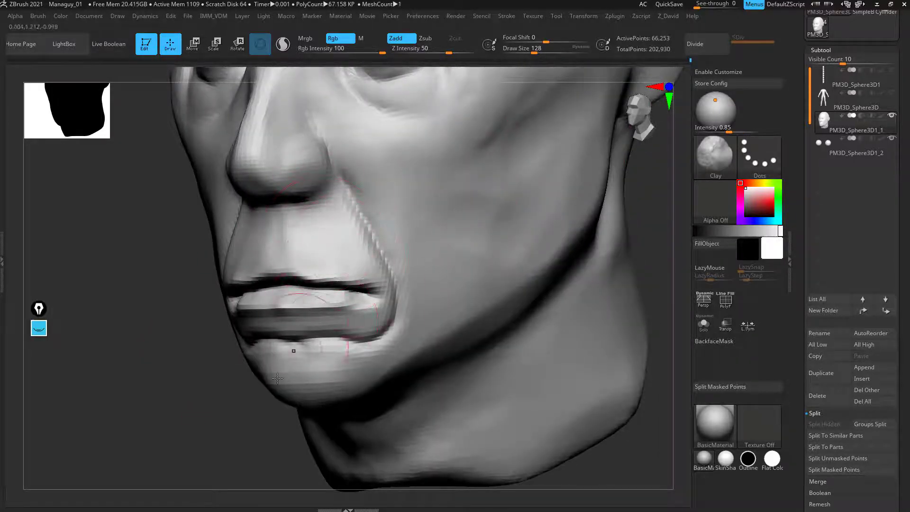
mouse_move(277, 378)
mouse_down()
mouse_move(187, 402)
mouse_move(219, 414)
mouse_move(230, 382)
mouse_move(306, 334)
mouse_move(222, 412)
mouse_move(260, 421)
mouse_move(203, 366)
mouse_move(187, 425)
mouse_move(192, 417)
mouse_up()
Step: Nudge the mouth corners slightly upward with the Move brush at draw size 184
key(b)
key(m)
key(v)
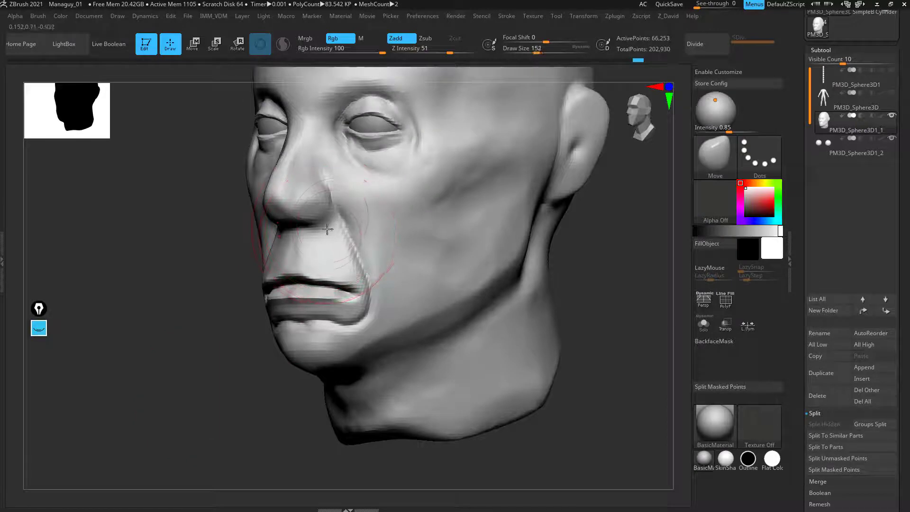
drag(350, 281, 347, 275)
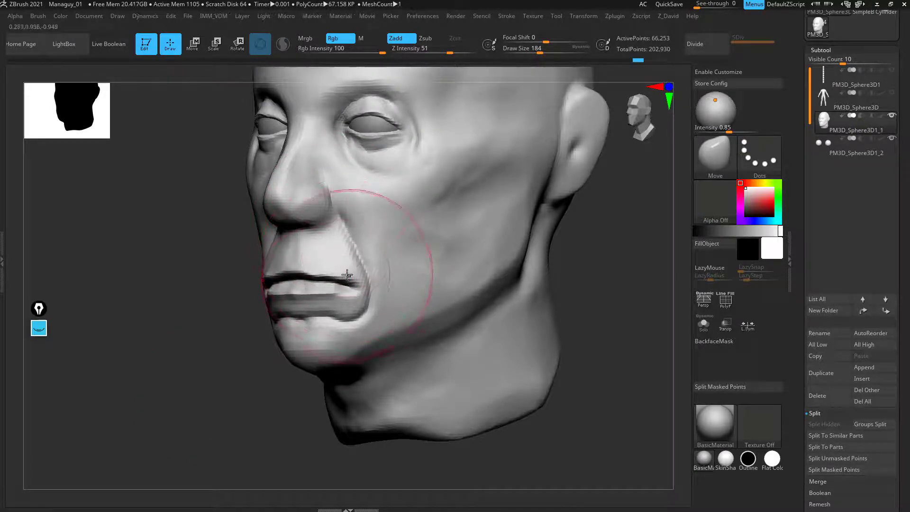
Step: Smooth the lips, the mouth line and the creases around the mouth corners at draw size 184
mouse_move(273, 304)
shift+mouse_down()
mouse_move(285, 280)
mouse_move(309, 289)
shift+mouse_up()
alt+drag(220, 343, 222, 380)
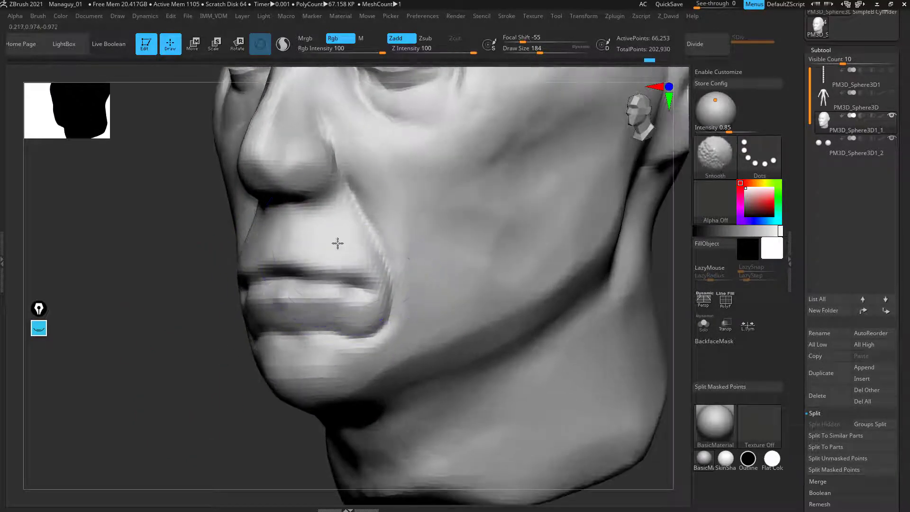
shift+drag(338, 244, 304, 290)
shift+drag(230, 322, 294, 308)
shift+drag(368, 260, 341, 299)
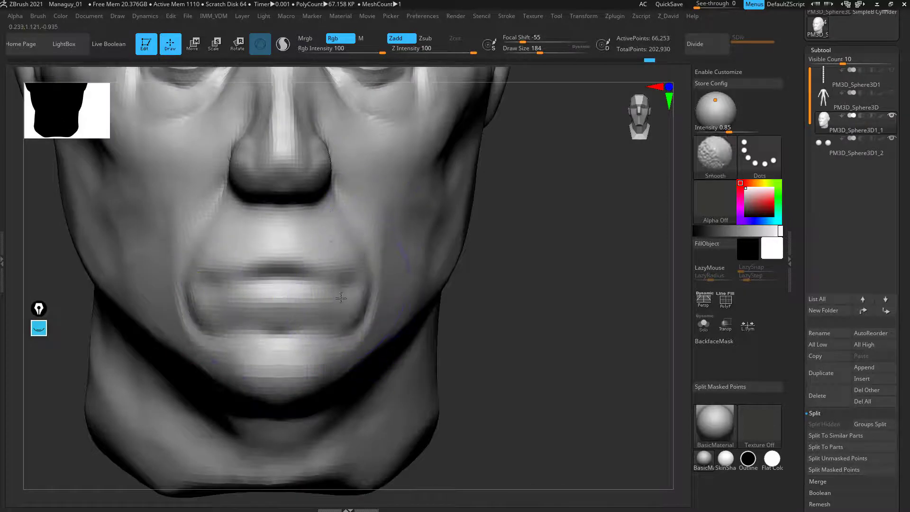
drag(479, 303, 341, 305)
alt+drag(220, 427, 223, 339)
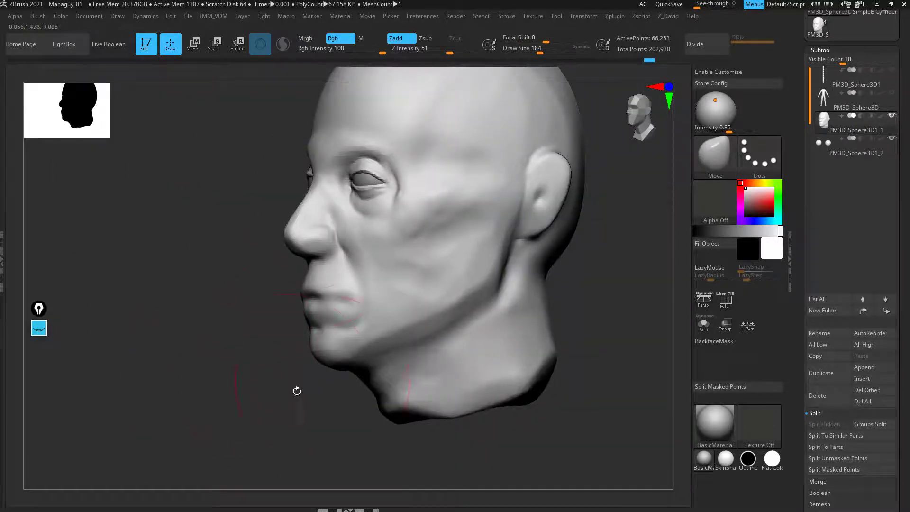
Step: Pull the upper lip area up towards the nose with the Move brush at draw size 204
drag(297, 391, 216, 298)
alt+drag(216, 299, 222, 340)
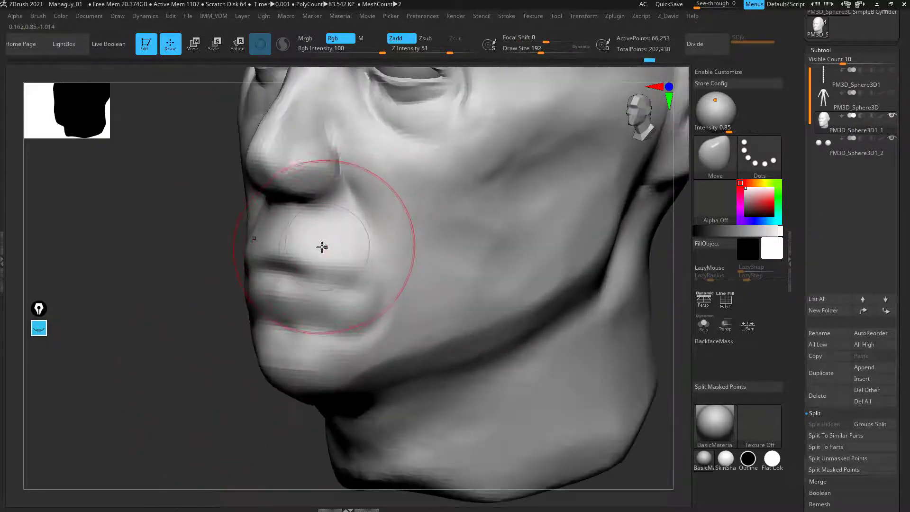
key(bracketright)
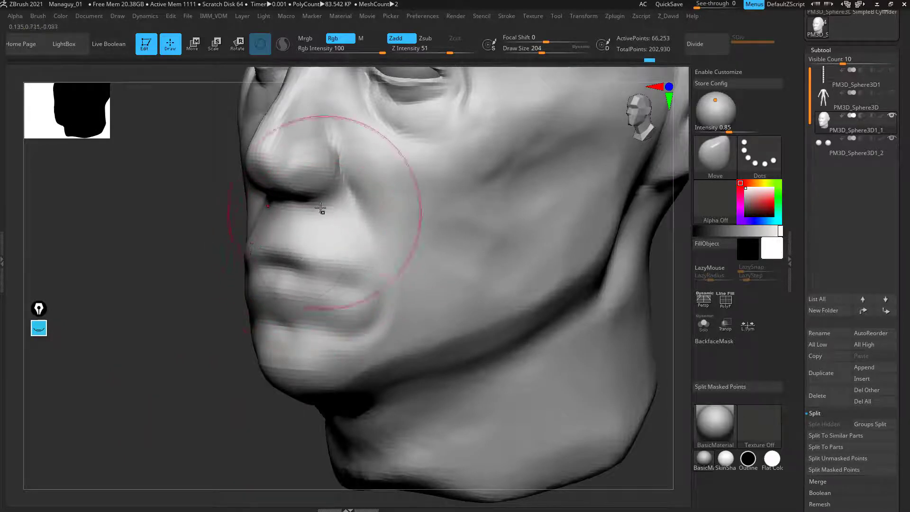
drag(321, 210, 328, 194)
drag(182, 327, 257, 332)
Step: Rework the mouth area with DamStandard, smoothing and the Move brush
key(b)
key(d)
key(s)
mouse_move(220, 268)
shift+mouse_down()
mouse_move(205, 277)
mouse_move(168, 168)
shift+mouse_up()
drag(429, 308, 375, 317)
key(b)
key(m)
key(v)
drag(128, 434, 181, 420)
Step: Carve short lines at the mouth corners with DamStandard at draw size 84
drag(485, 321, 486, 353)
key(b)
key(d)
key(s)
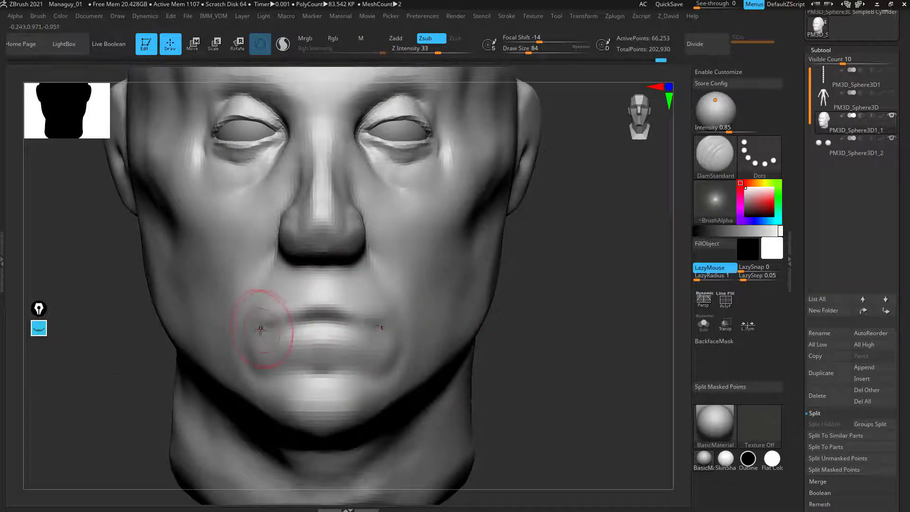
Step: Move the mouth corners slightly outward with the Move brush at an increased draw size
key(b)
key(m)
key(v)
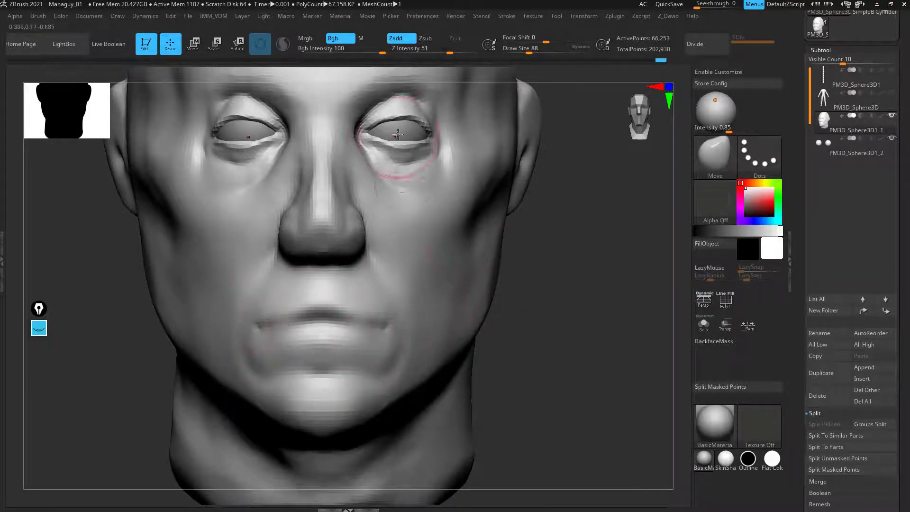
key(bracketright)
key(bracketright)
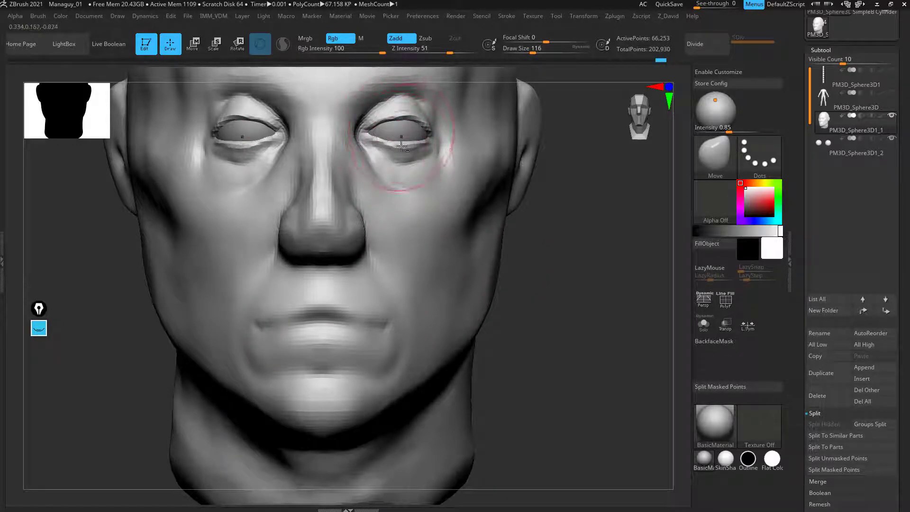
drag(589, 301, 410, 372)
key(bracketright)
key(bracketright)
key(bracketright)
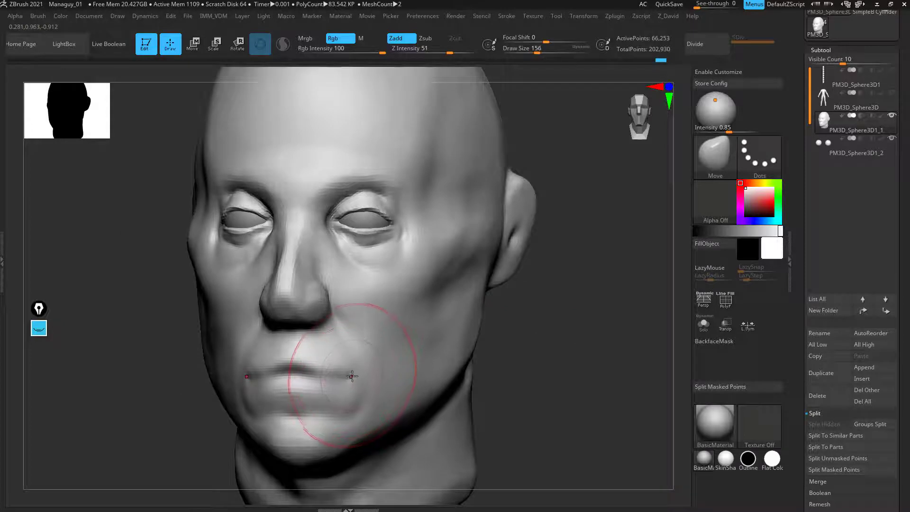
drag(484, 375, 527, 375)
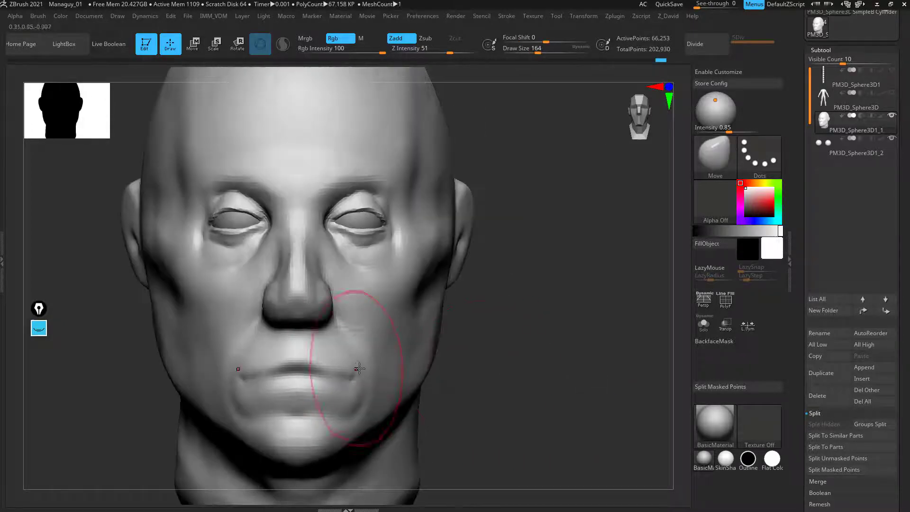
key(bracketright)
key(bracketright)
key(bracketright)
key(bracketright)
drag(364, 371, 371, 370)
Step: Push the ears and the sides of the head inward with the Move brush at draw sizes of 276 to 292
mouse_move(538, 380)
alt+mouse_down()
mouse_move(526, 414)
mouse_move(505, 256)
alt+mouse_up()
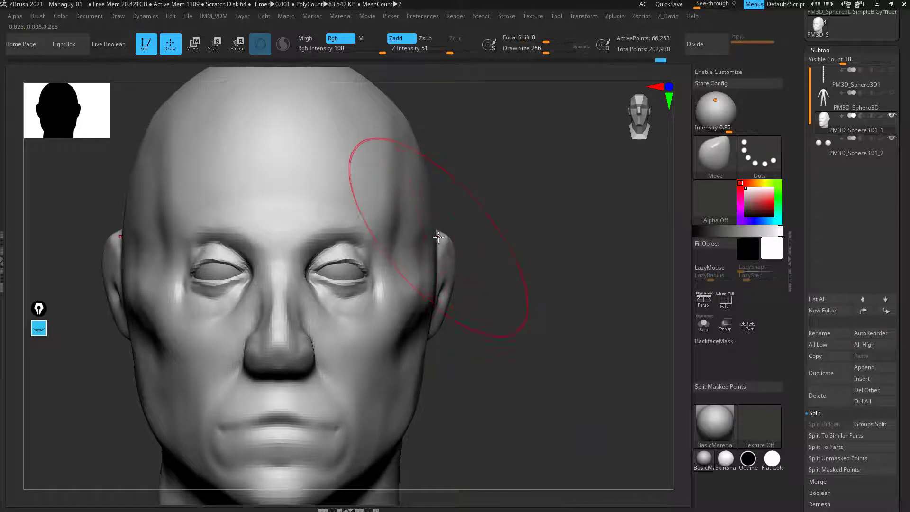
key(bracketright)
drag(439, 237, 433, 242)
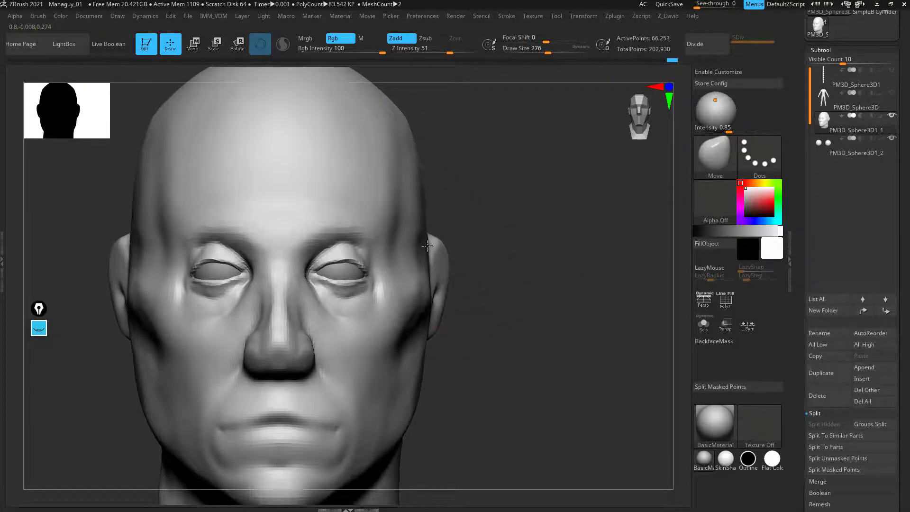
drag(514, 225, 364, 235)
key(bracketright)
key(bracketright)
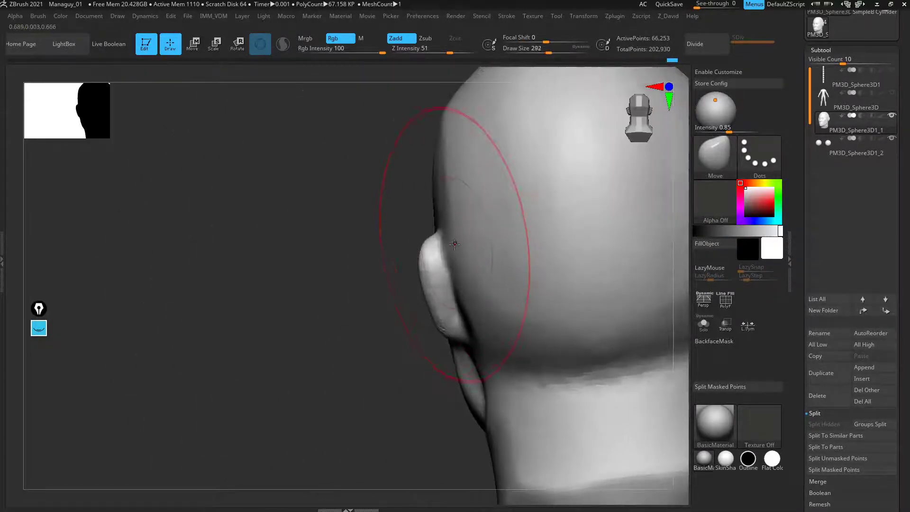
drag(456, 244, 459, 245)
key(f)
mouse_move(335, 394)
mouse_down()
mouse_move(526, 308)
mouse_move(563, 370)
mouse_move(564, 396)
mouse_up()
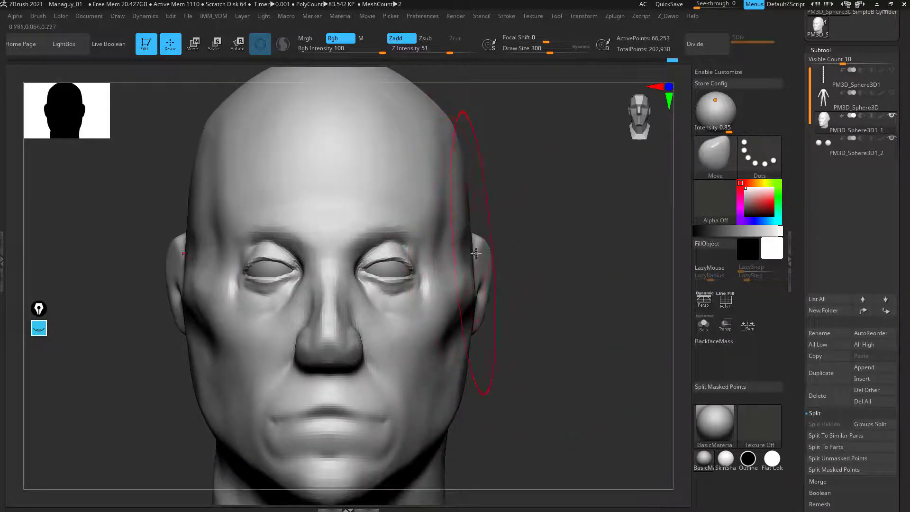
Step: Smooth the ear and the surface around it at draw size 280
drag(569, 330, 448, 328)
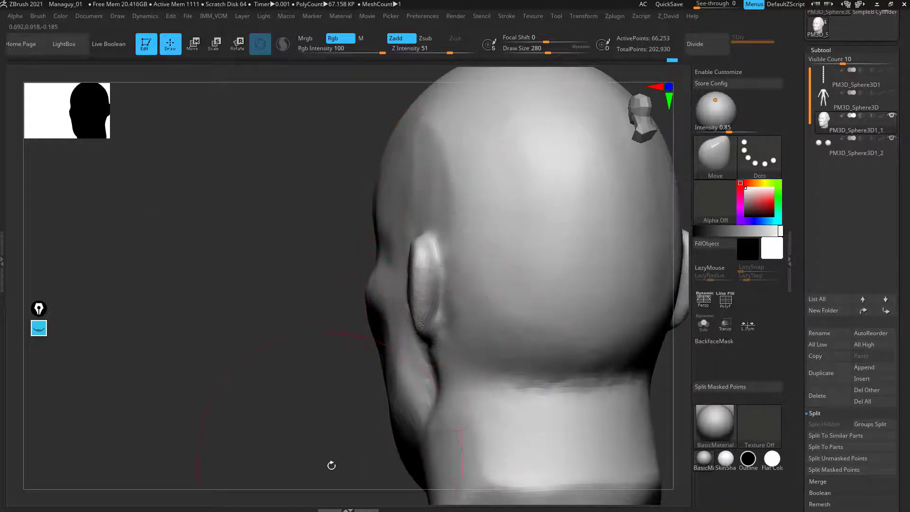
mouse_move(331, 464)
mouse_down()
mouse_move(453, 463)
mouse_move(447, 404)
mouse_up()
drag(251, 368, 394, 337)
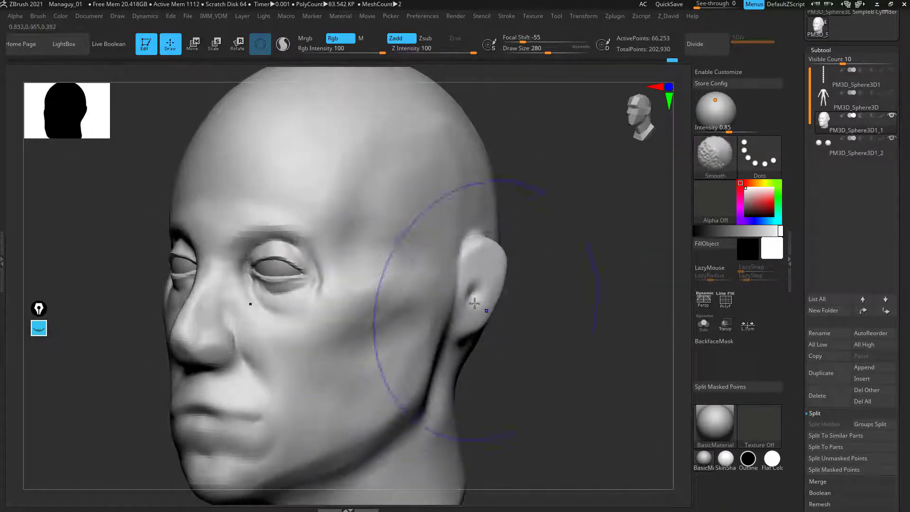
shift+drag(475, 306, 479, 273)
drag(569, 350, 414, 345)
drag(438, 389, 412, 149)
drag(339, 291, 425, 248)
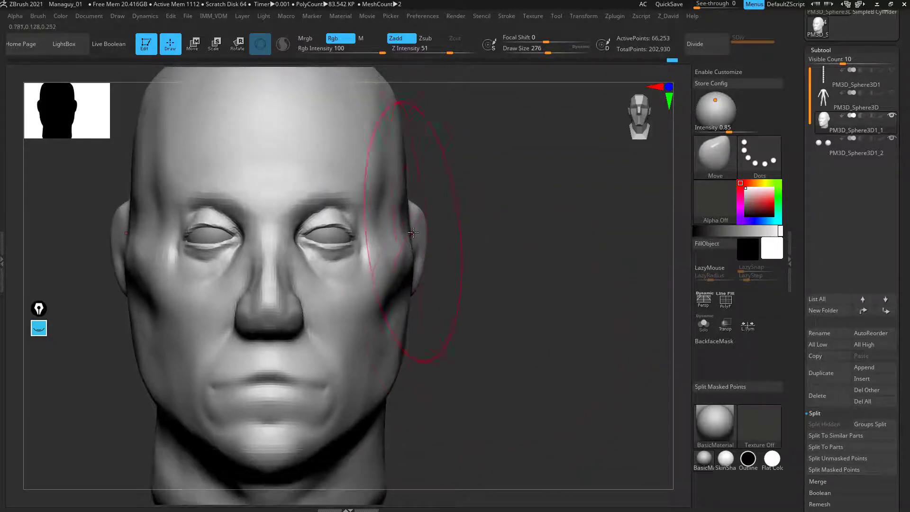
Step: Adjust the side of the skull above the ear with the Move brush at draw size 288
mouse_move(473, 193)
mouse_down()
mouse_move(399, 237)
mouse_move(436, 230)
mouse_move(451, 183)
mouse_move(373, 165)
mouse_up()
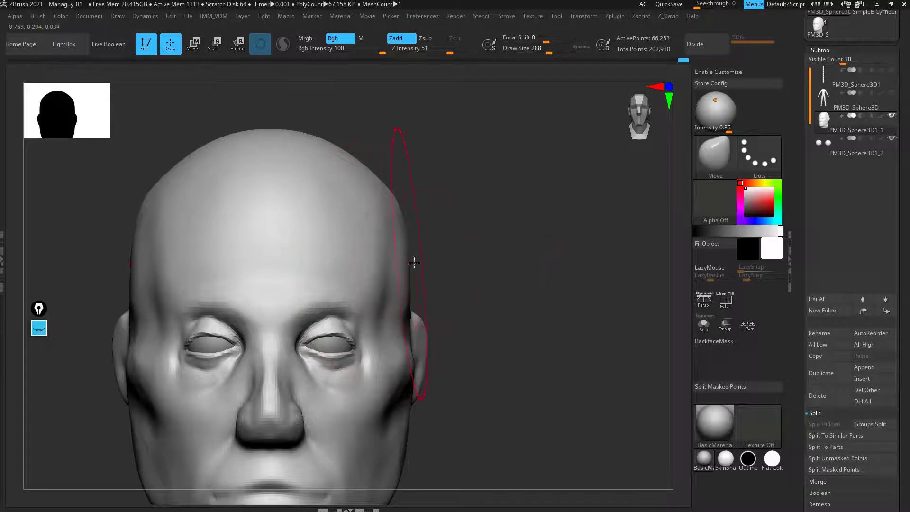
mouse_move(414, 263)
mouse_down()
mouse_move(451, 315)
mouse_move(409, 302)
mouse_move(565, 299)
mouse_move(613, 412)
mouse_move(438, 340)
mouse_up()
mouse_move(606, 393)
mouse_down()
mouse_move(569, 382)
mouse_move(568, 362)
mouse_move(446, 342)
mouse_up()
Step: Shape the nasolabial fold running down from the nostril wing with the Clay brush at a reduced draw size
key(b)
key(c)
key(l)
alt+drag(384, 347, 349, 328)
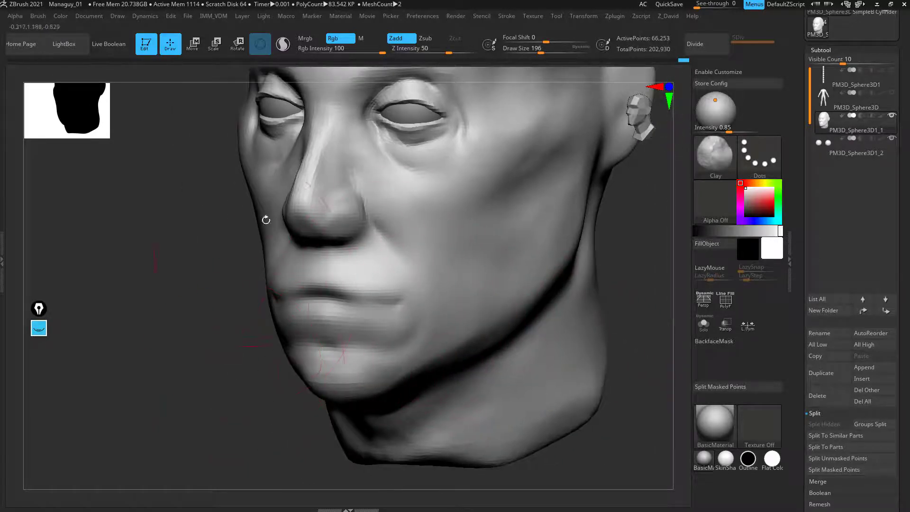
mouse_move(204, 323)
alt+mouse_down()
mouse_move(203, 331)
mouse_move(180, 256)
alt+mouse_up()
key(bracketleft)
key(bracketleft)
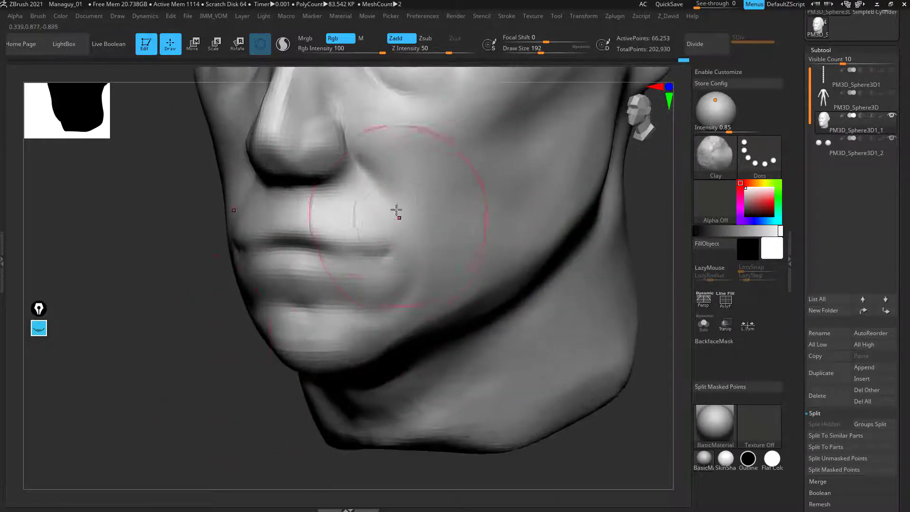
key(bracketleft)
key(bracketleft)
key(bracketleft)
key(bracketleft)
key(bracketleft)
key(bracketleft)
key(bracketleft)
key(bracketleft)
key(bracketleft)
drag(358, 146, 378, 200)
Step: Carve the nasolabial crease and the hollow below the lower lip's corner with DamStandard at draw size 116
key(b)
key(d)
key(s)
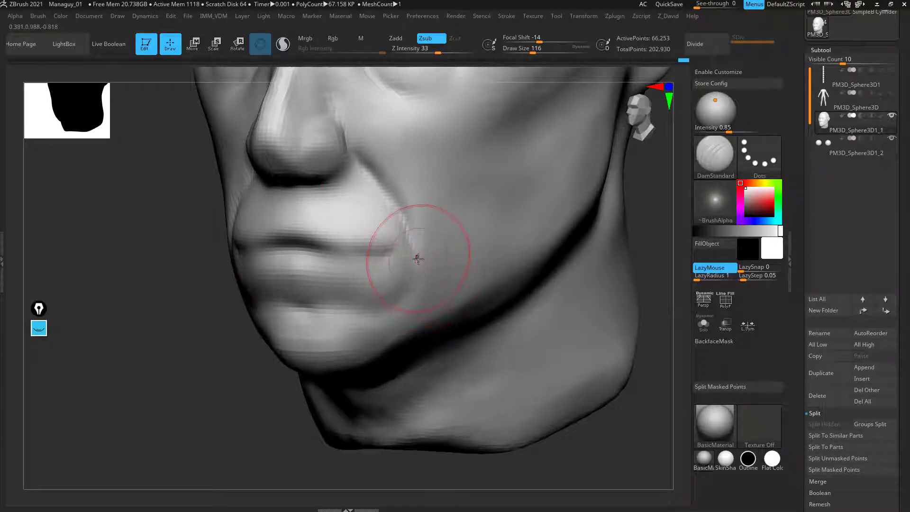
mouse_move(385, 319)
mouse_down()
mouse_move(343, 308)
mouse_move(417, 255)
mouse_move(379, 302)
mouse_up()
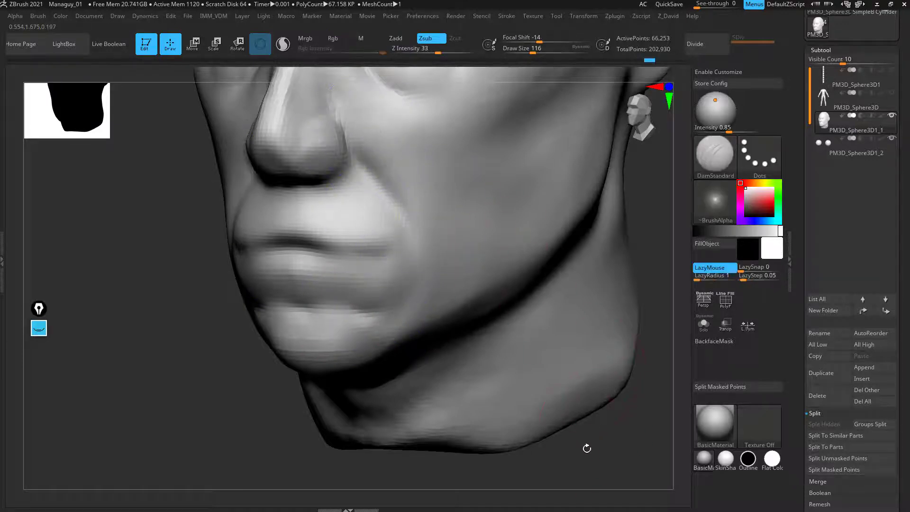
Step: Deepen the mouth line towards the mouth corner with DamStandard at draw size 108 and smooth it
drag(587, 447, 552, 445)
alt+drag(233, 375, 240, 408)
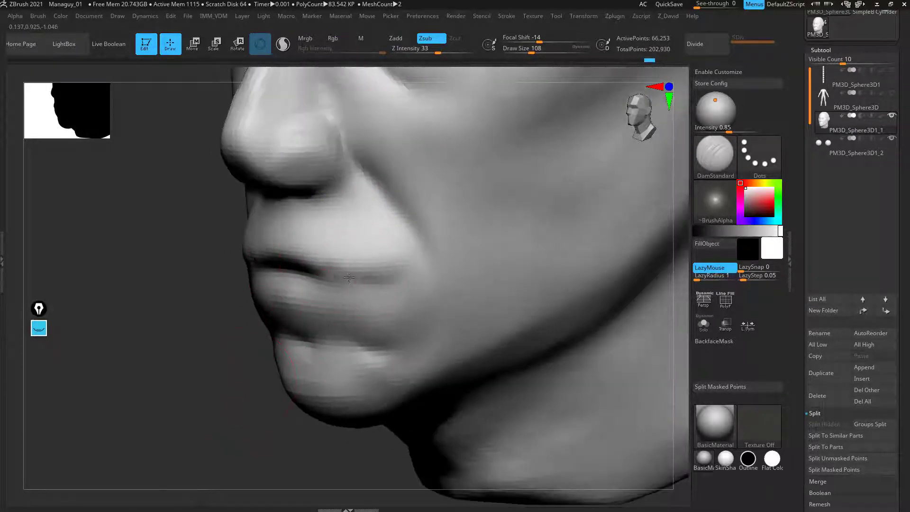
drag(321, 274, 411, 275)
mouse_move(305, 280)
mouse_down()
mouse_move(379, 285)
mouse_move(369, 269)
mouse_up()
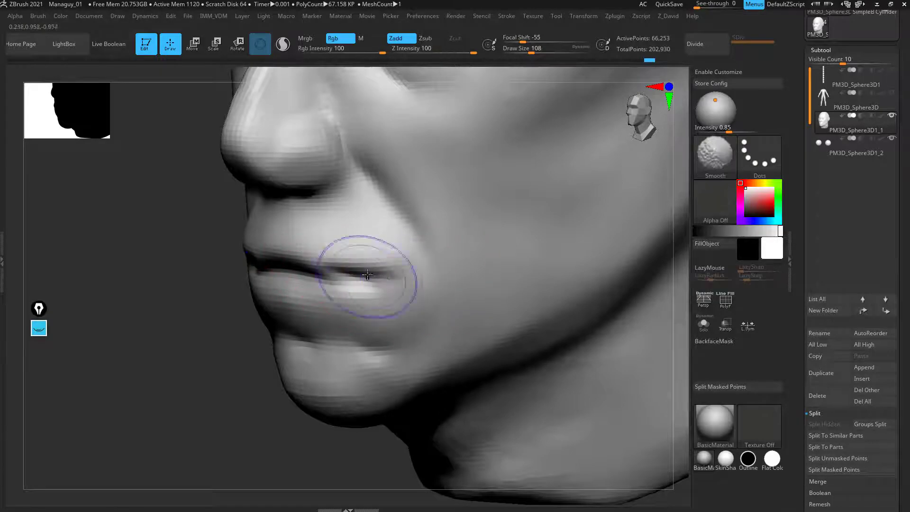
Step: Flatten the front and side planes of the lower lip with TrimDynamic at draw size 112 to 128
mouse_move(195, 429)
mouse_down()
mouse_move(183, 372)
mouse_move(197, 404)
mouse_move(237, 402)
mouse_up()
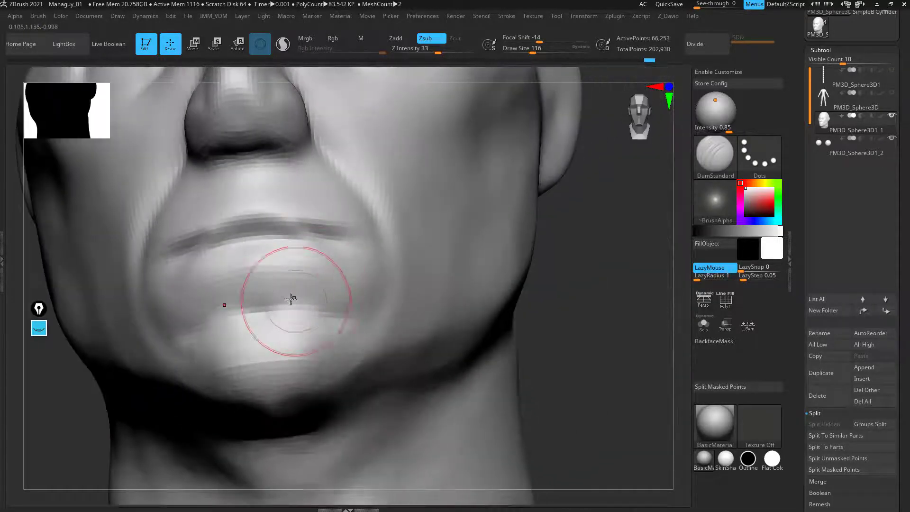
key(b)
key(t)
key(d)
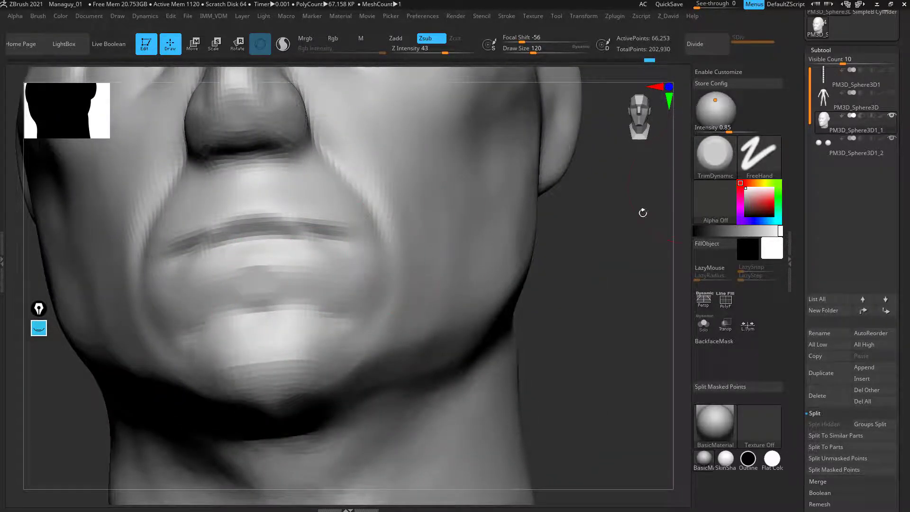
drag(585, 344, 709, 149)
mouse_move(579, 323)
mouse_down()
mouse_move(493, 332)
mouse_move(441, 318)
mouse_up()
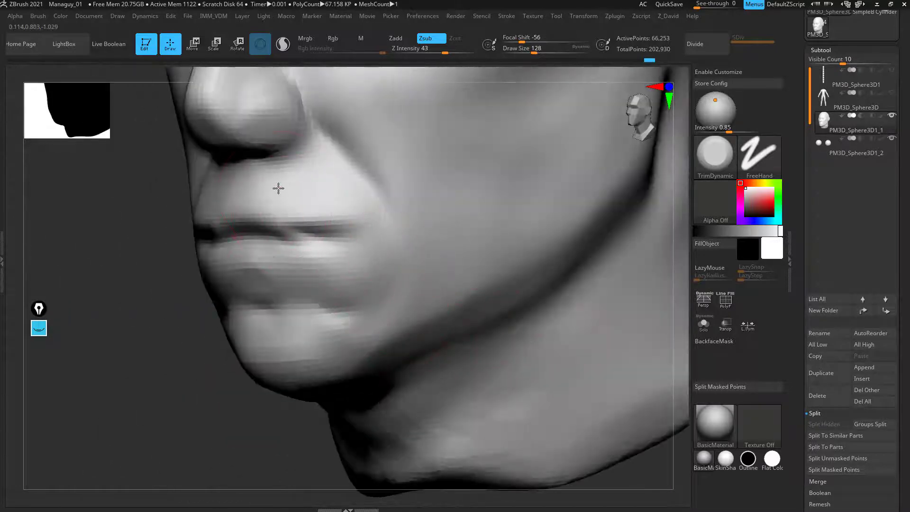
drag(159, 377, 314, 273)
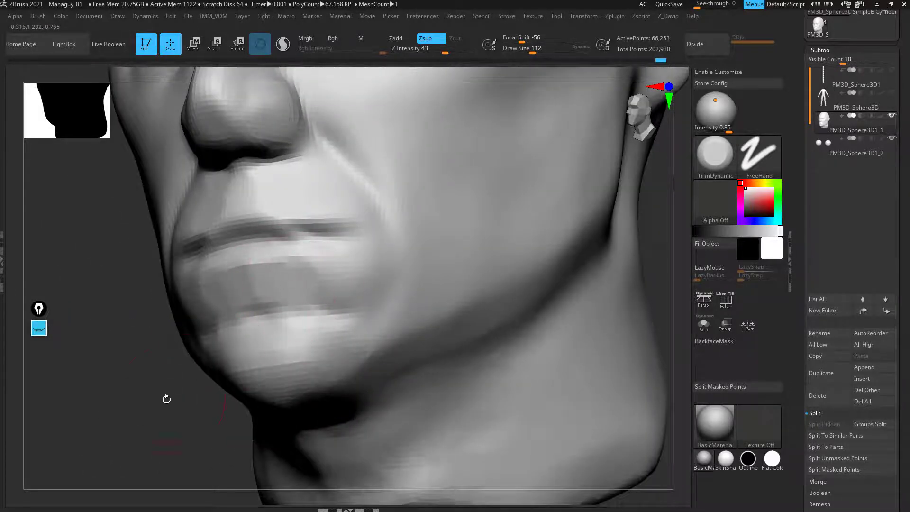
drag(167, 399, 316, 191)
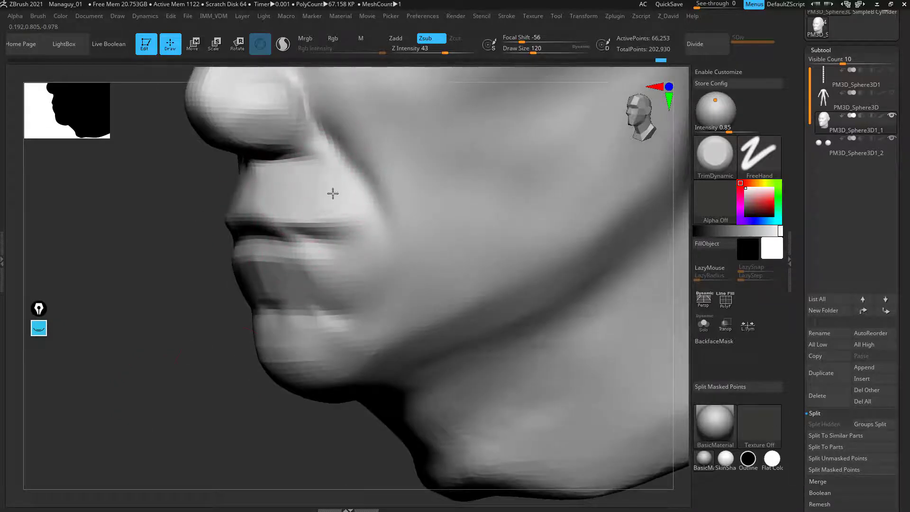
Step: Flatten the plane between the nose and upper lip beside the philtrum with TrimDynamic at draw size 84
mouse_move(229, 381)
mouse_down()
mouse_move(206, 332)
mouse_move(199, 368)
mouse_move(171, 363)
mouse_move(223, 356)
mouse_up()
drag(285, 301, 275, 308)
drag(204, 397, 190, 431)
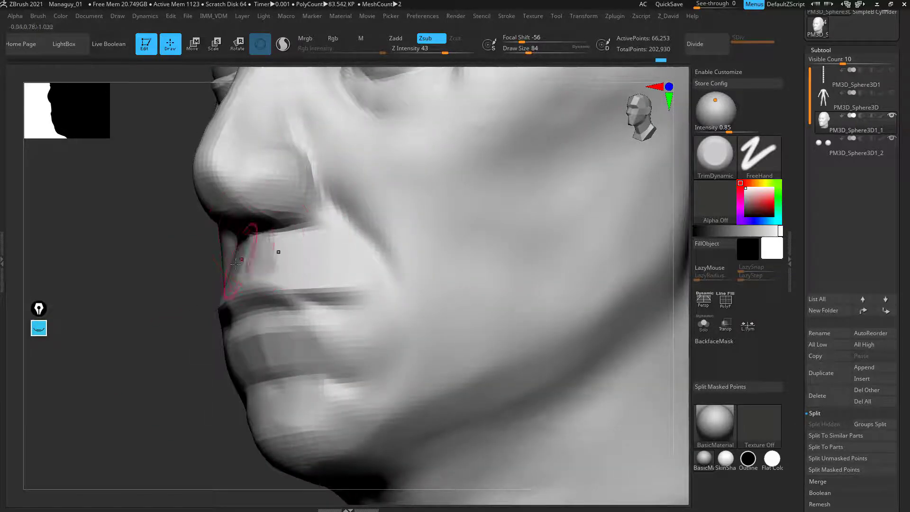
drag(182, 273, 332, 280)
mouse_move(227, 229)
mouse_down()
mouse_move(191, 261)
mouse_move(219, 232)
mouse_up()
Step: Adjust the upper lip's edge along the mouth line with the Move brush at draw size 108
mouse_move(417, 277)
alt+mouse_down()
mouse_move(410, 230)
mouse_move(435, 275)
mouse_move(439, 328)
alt+mouse_up()
key(b)
key(m)
key(v)
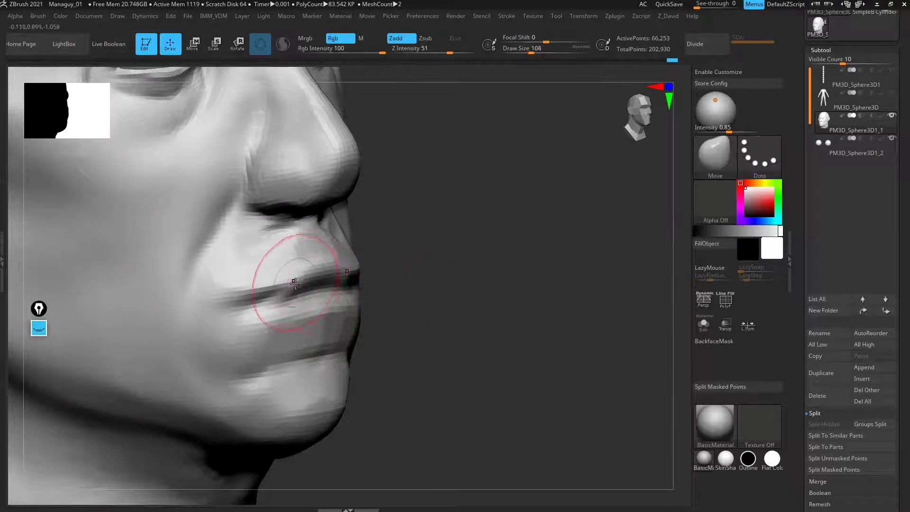
drag(292, 285, 290, 295)
drag(474, 289, 318, 279)
drag(418, 261, 411, 267)
Step: Carve the mouth corner deeper with DamStandard at draw size 88
key(b)
key(d)
key(s)
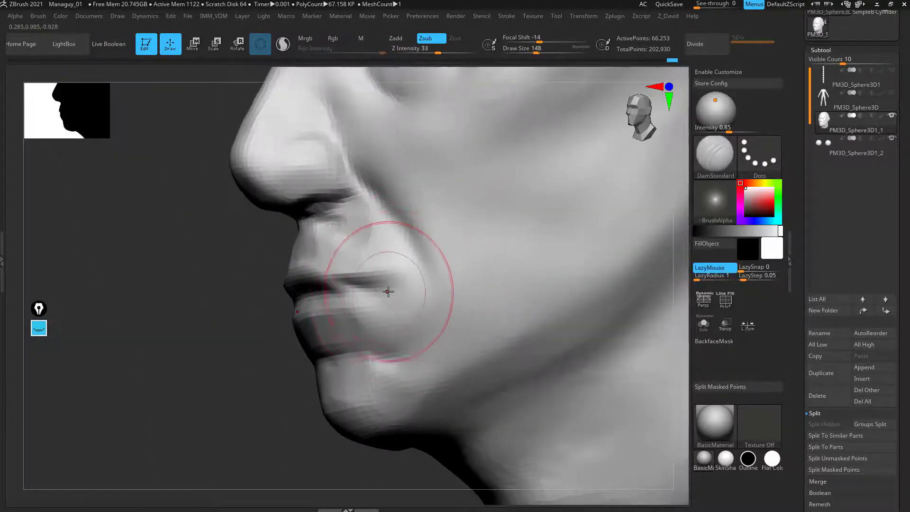
key([)
key([)
key([)
key([)
key([)
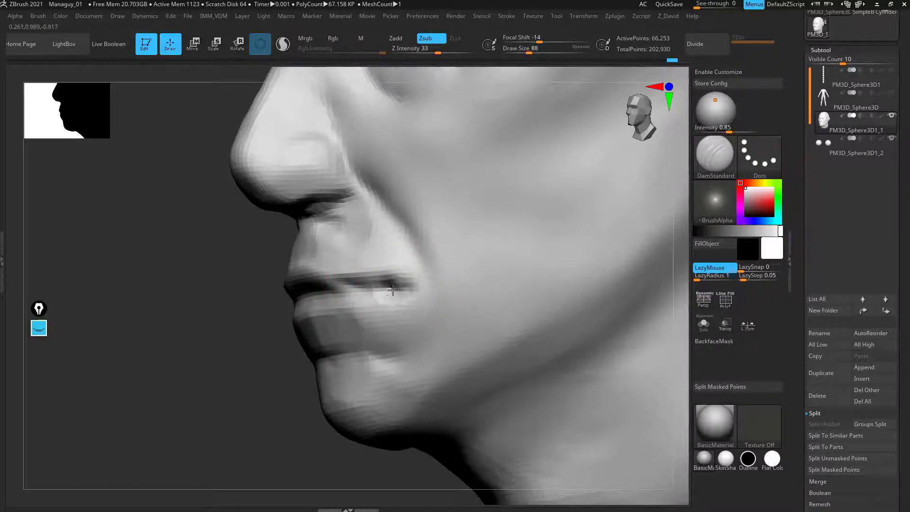
drag(393, 290, 410, 287)
drag(116, 365, 251, 281)
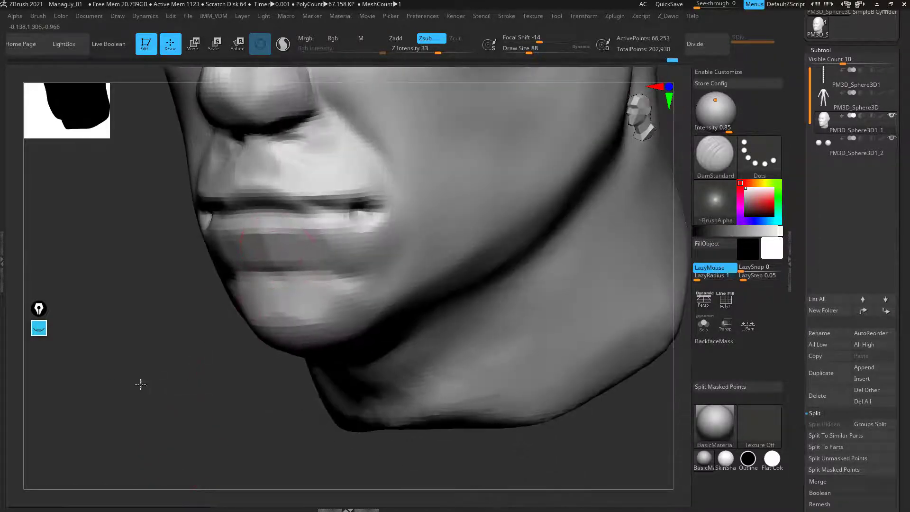
drag(141, 385, 239, 256)
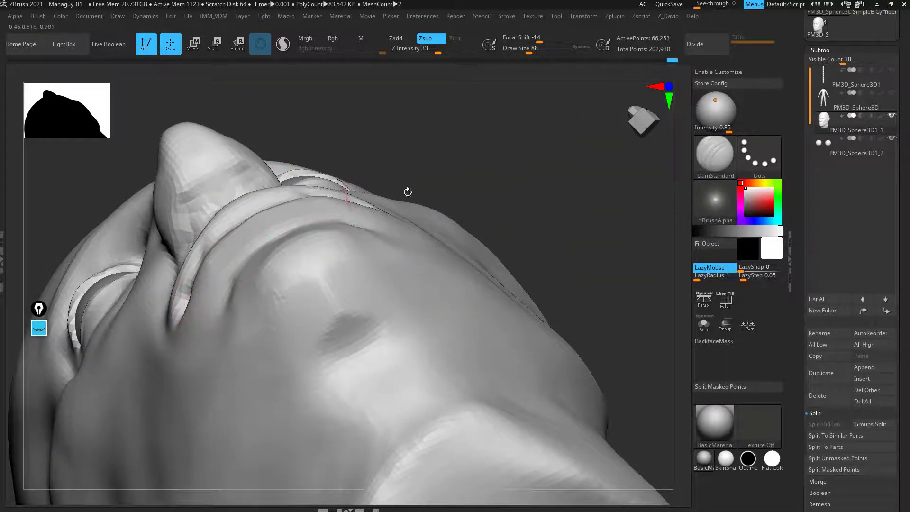
Step: Reshape the mouth corners from below the chin with the Move brush at draw size 260
key(b)
key(m)
key(v)
drag(512, 137, 507, 124)
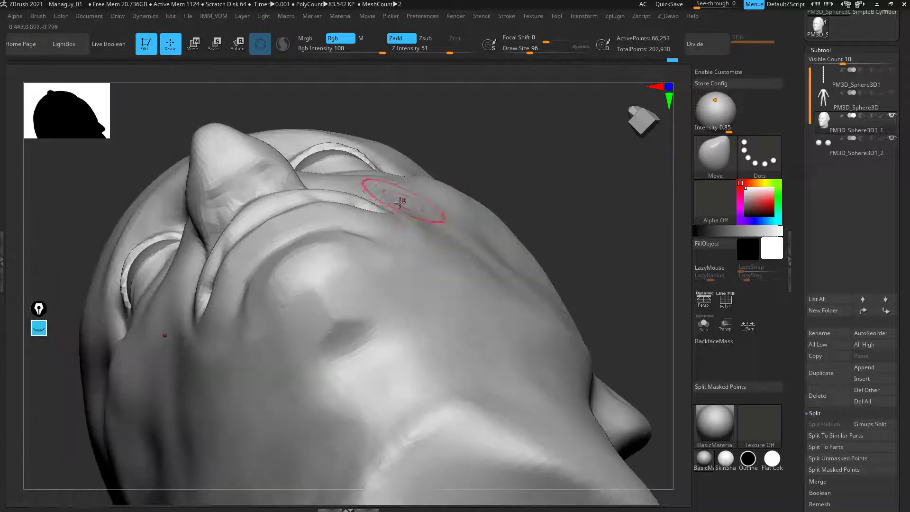
key(bracketright)
key(bracketright)
key(bracketright)
key(bracketright)
key(bracketright)
key(bracketright)
key(bracketright)
key(bracketright)
key(bracketright)
key(bracketright)
key(bracketright)
key(bracketright)
key(bracketright)
key(bracketright)
key(bracketright)
key(bracketright)
key(bracketright)
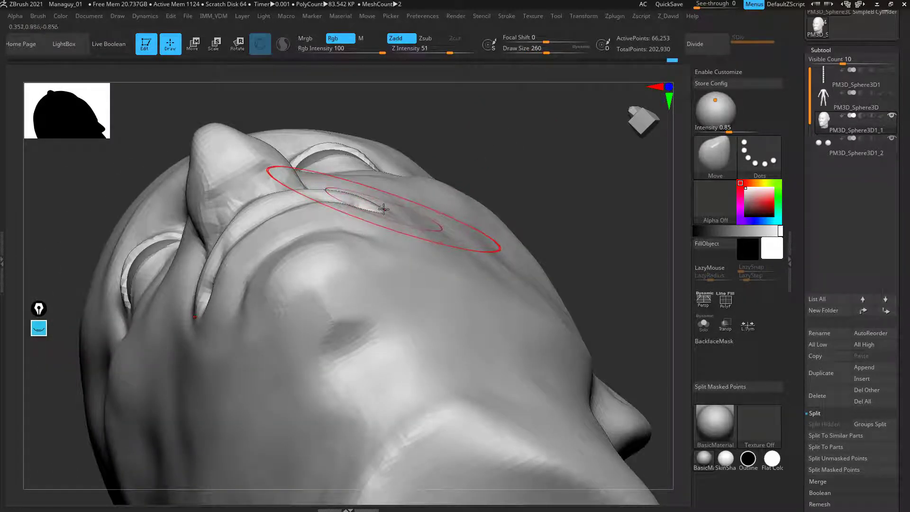
drag(384, 209, 391, 231)
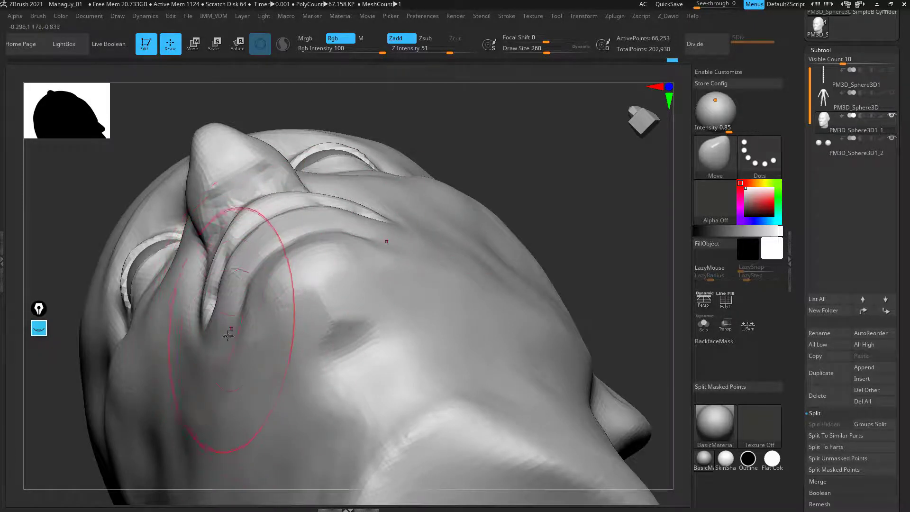
drag(557, 161, 333, 377)
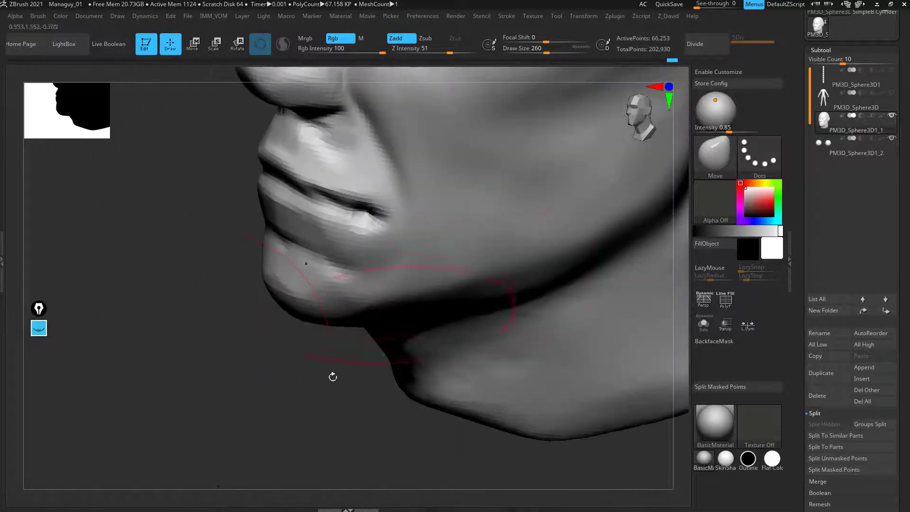
Step: Examine the mouth and the whole head from several angles
mouse_move(208, 354)
mouse_down()
mouse_move(209, 372)
mouse_move(167, 366)
mouse_move(171, 387)
mouse_up()
key(b)
key(d)
key(s)
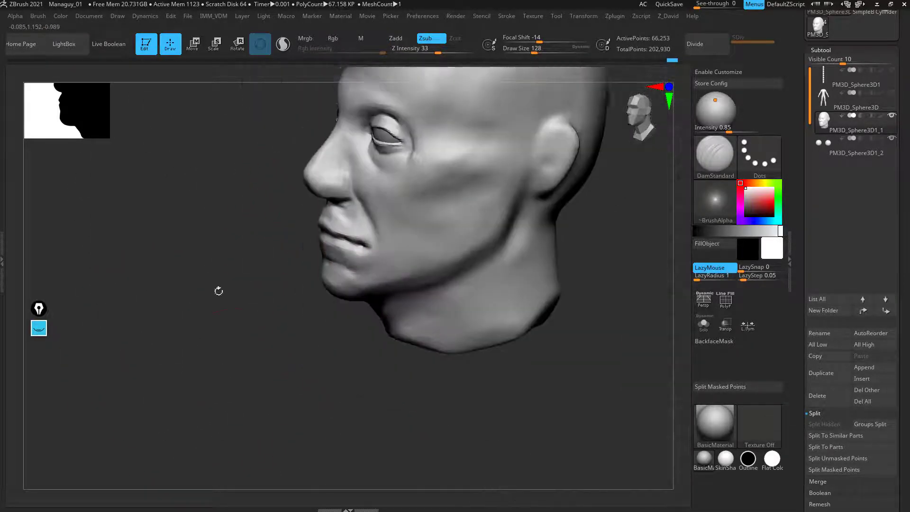
drag(217, 290, 436, 379)
mouse_move(226, 382)
mouse_down()
mouse_move(241, 346)
mouse_move(206, 380)
mouse_move(199, 402)
mouse_move(335, 236)
mouse_up()
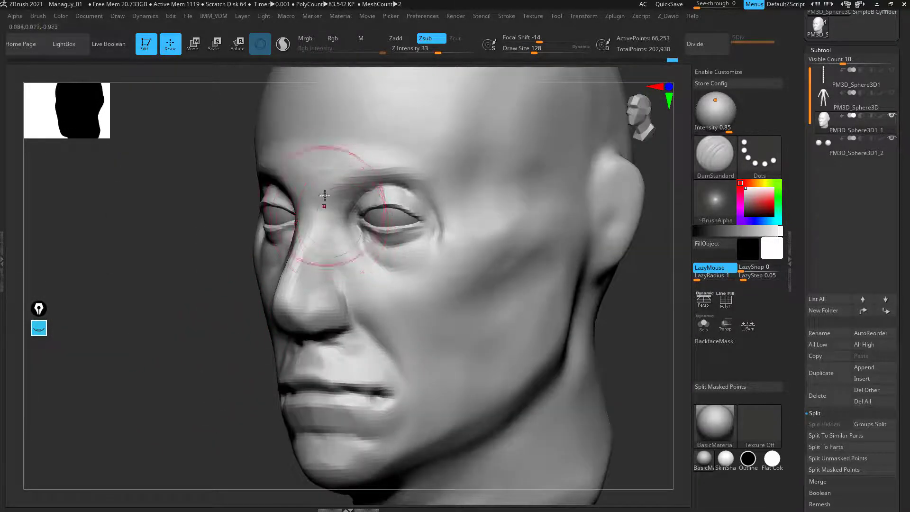
drag(145, 304, 165, 301)
Step: Flatten the side of the nose bridge with TrimDynamic at draw size 72
key(b)
key(t)
key(d)
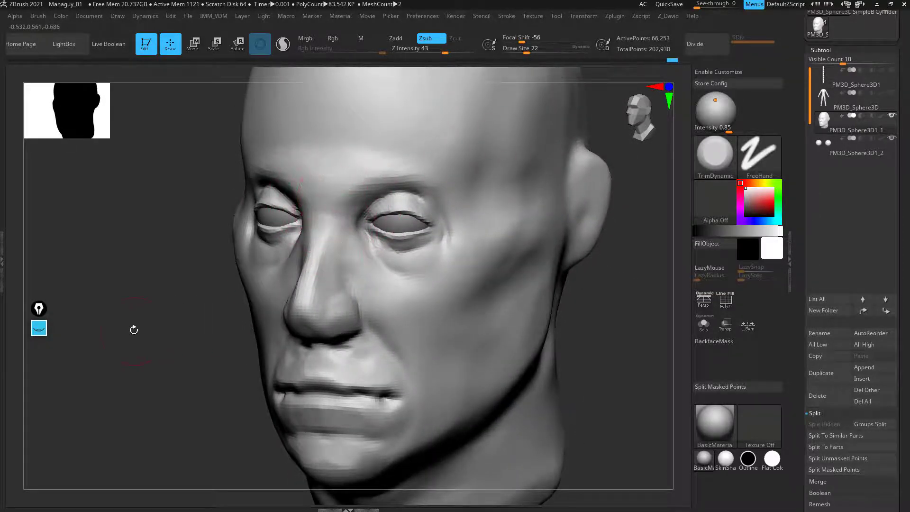
mouse_move(134, 330)
alt+mouse_down()
mouse_move(124, 398)
mouse_move(175, 471)
alt+mouse_up()
Step: Hollow the area between the inner eye corner and nose bridge with the Standard brush at draw size 80 to 92
key(b)
key(s)
key(t)
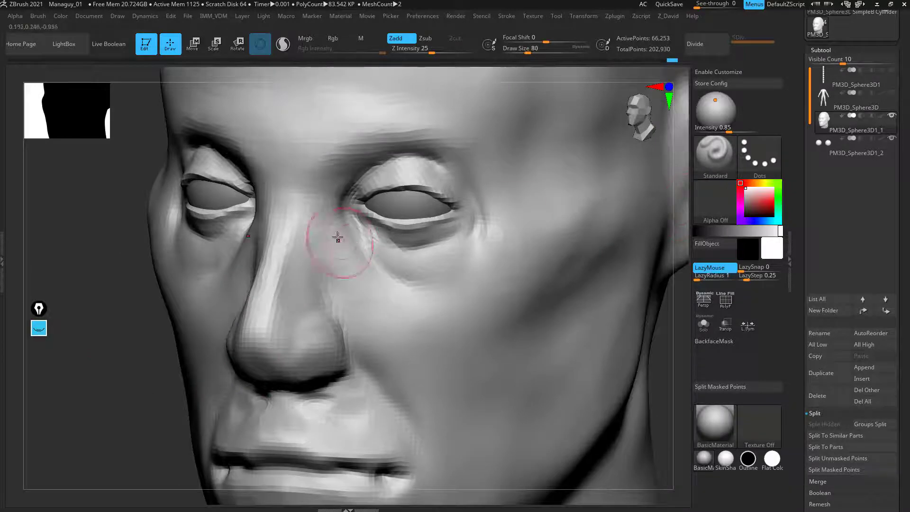
mouse_move(336, 201)
alt+mouse_down()
mouse_move(349, 200)
mouse_move(337, 242)
mouse_move(356, 183)
mouse_move(341, 209)
mouse_move(346, 194)
alt+mouse_up()
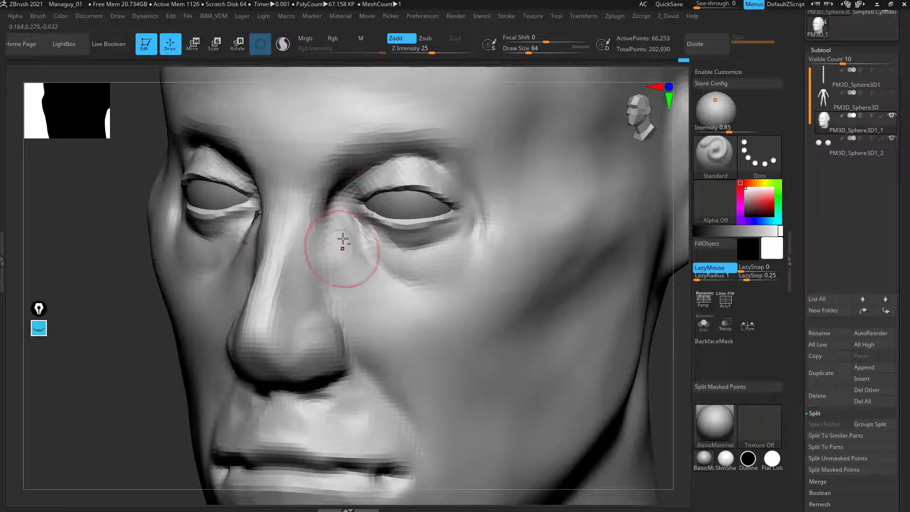
mouse_move(119, 388)
mouse_down()
mouse_move(136, 342)
mouse_move(128, 346)
mouse_up()
key(])
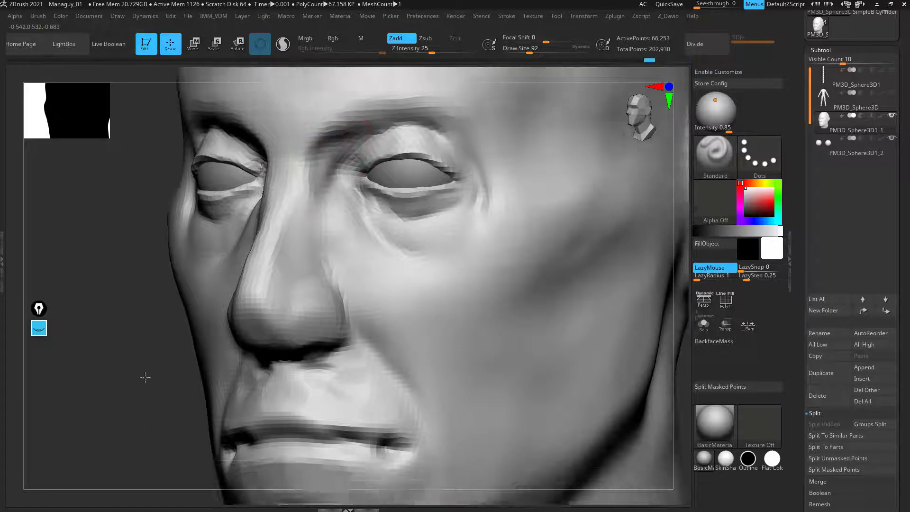
Step: Flatten the area between the brows and above the inner brow with TrimDynamic at draw size 88 to 96
drag(142, 376, 167, 392)
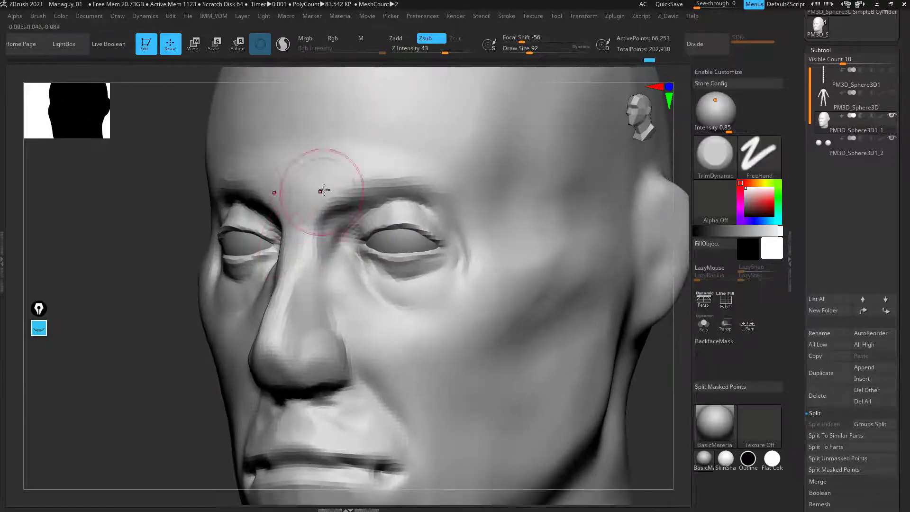
drag(307, 214, 311, 205)
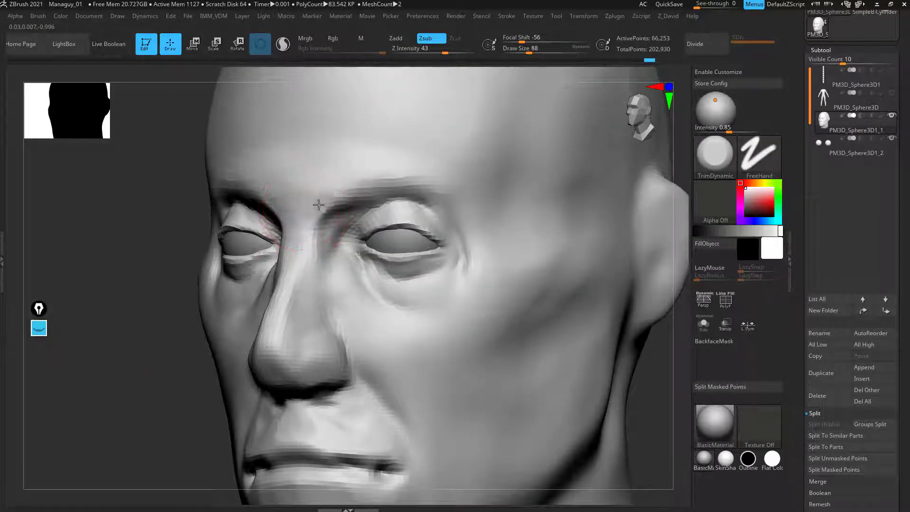
drag(349, 160, 384, 168)
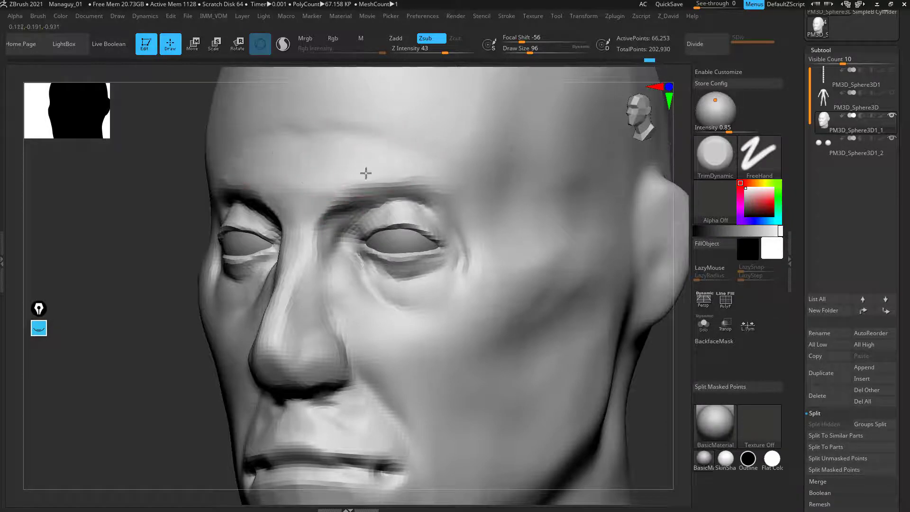
alt+drag(129, 332, 148, 415)
key(bracketright)
key(bracketright)
drag(379, 150, 398, 193)
Step: Flatten the nose bridge up to its root with TrimDynamic at draw size 96
alt+drag(171, 321, 180, 164)
mouse_move(204, 343)
mouse_down()
mouse_move(154, 342)
mouse_move(155, 353)
mouse_move(177, 346)
mouse_up()
key(bracketleft)
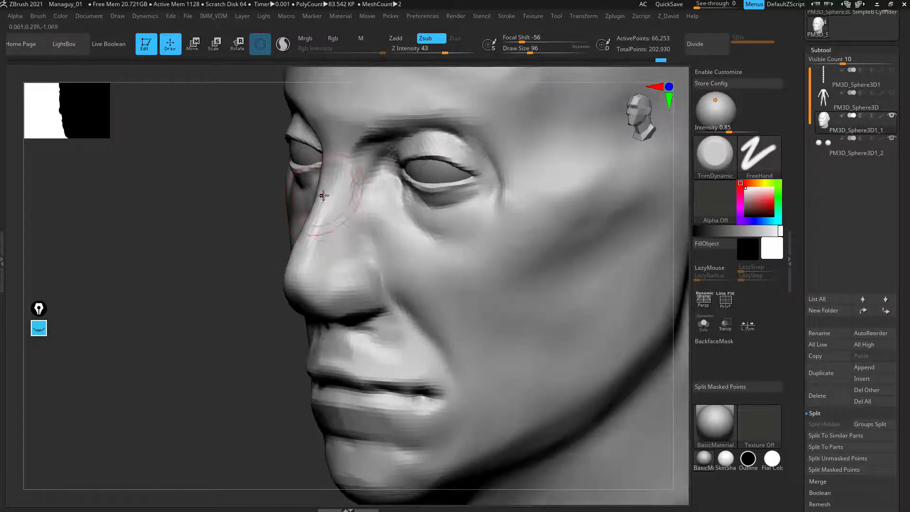
drag(333, 191, 339, 171)
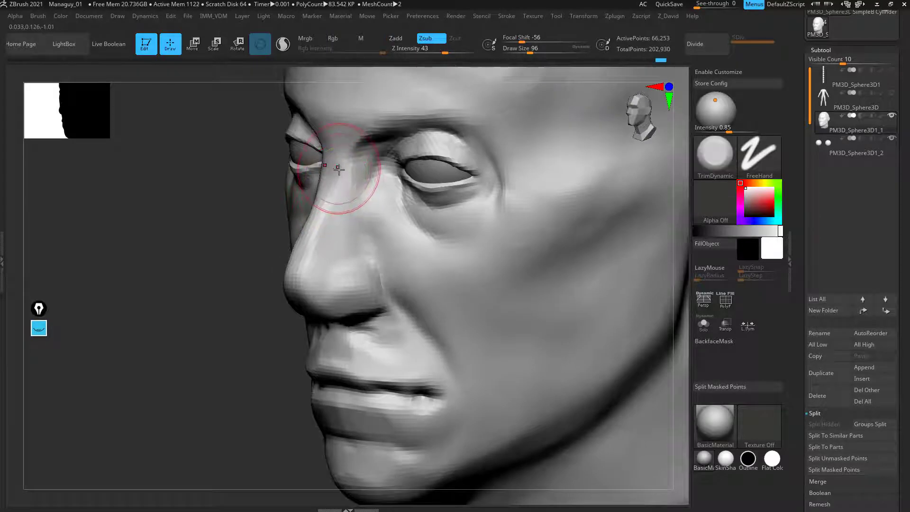
Step: Carve a crease across the nose root between the eyes with DamStandard at draw size 100
key(b)
key(d)
key(s)
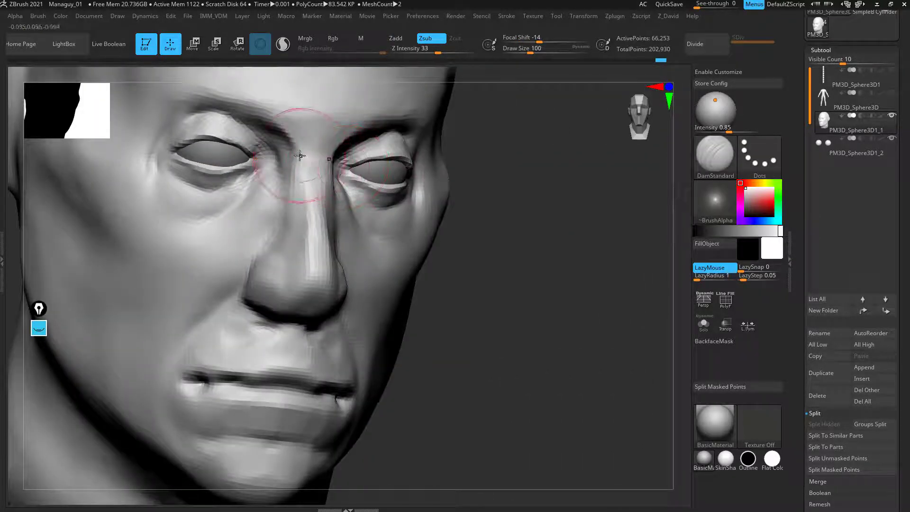
drag(310, 155, 298, 154)
mouse_move(527, 189)
mouse_down()
mouse_move(335, 209)
mouse_move(183, 244)
mouse_move(284, 152)
mouse_up()
Step: Adjust the form between the nose bridge and inner eye corner with the Move brush, enlarging it to draw size 132
key(b)
key(m)
key(v)
drag(147, 283, 188, 290)
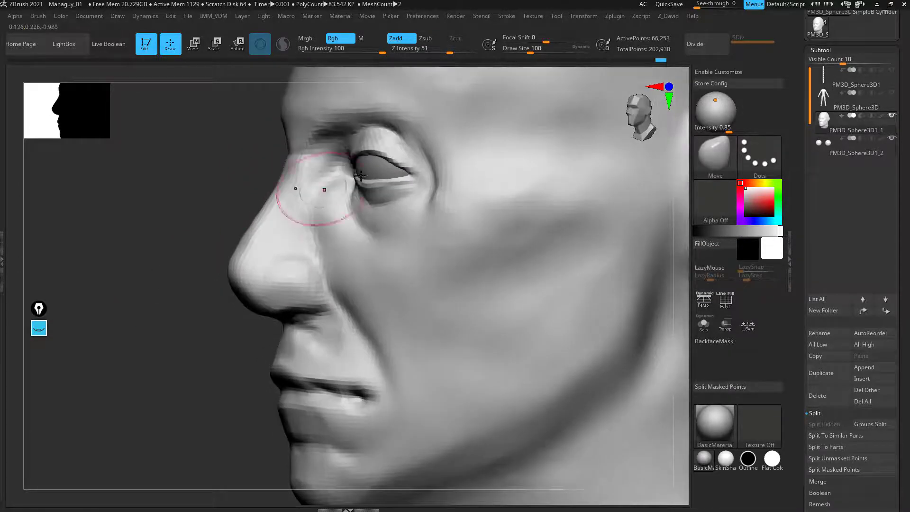
mouse_move(168, 332)
alt+mouse_down()
mouse_move(166, 303)
mouse_move(152, 368)
mouse_move(214, 297)
alt+mouse_up()
key(bracketright)
key(bracketright)
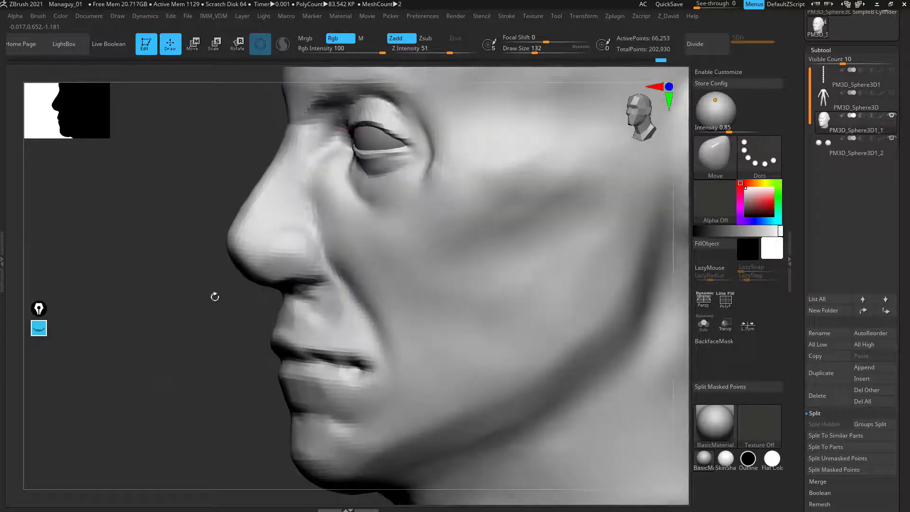
mouse_move(336, 153)
mouse_down()
mouse_move(332, 184)
mouse_move(325, 147)
mouse_move(343, 142)
mouse_up()
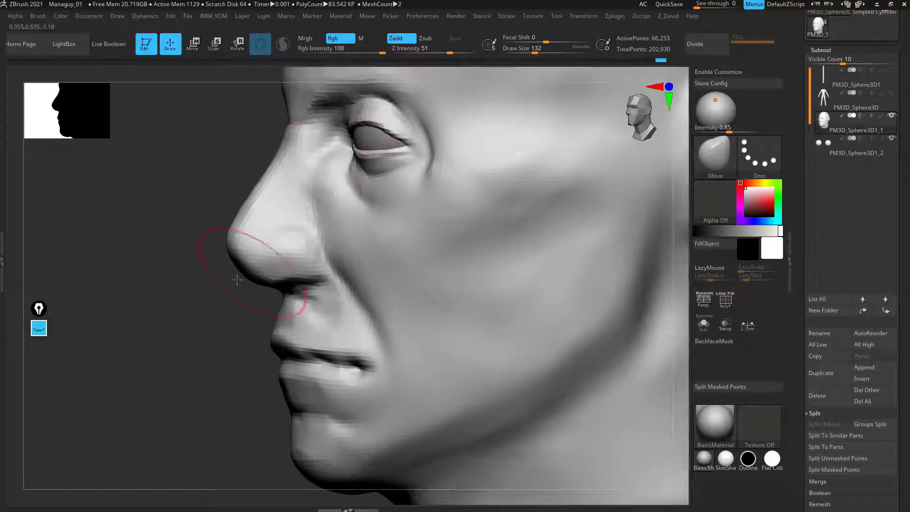
Step: Sketch pink guide lines from the inner eye corner along the nose's side and nasolabial fold, and erase them
click(39, 329)
click(38, 357)
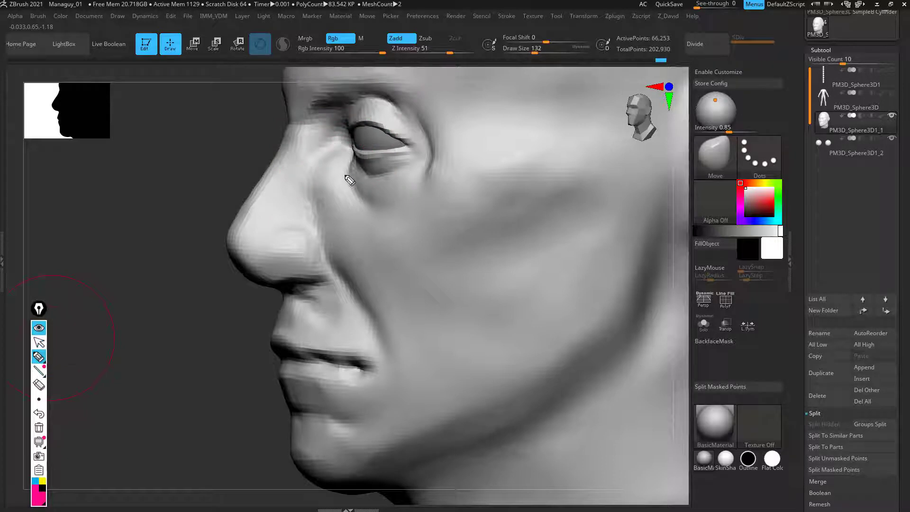
drag(337, 166, 379, 335)
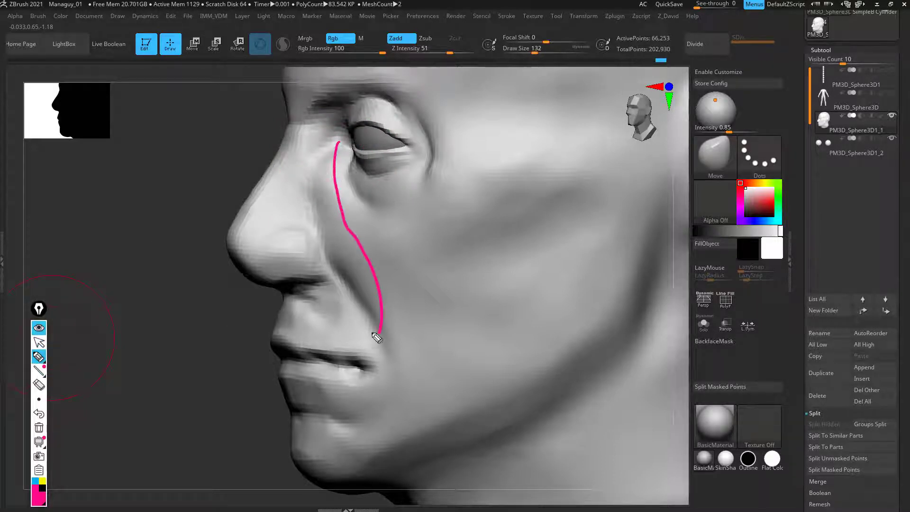
drag(346, 142, 373, 333)
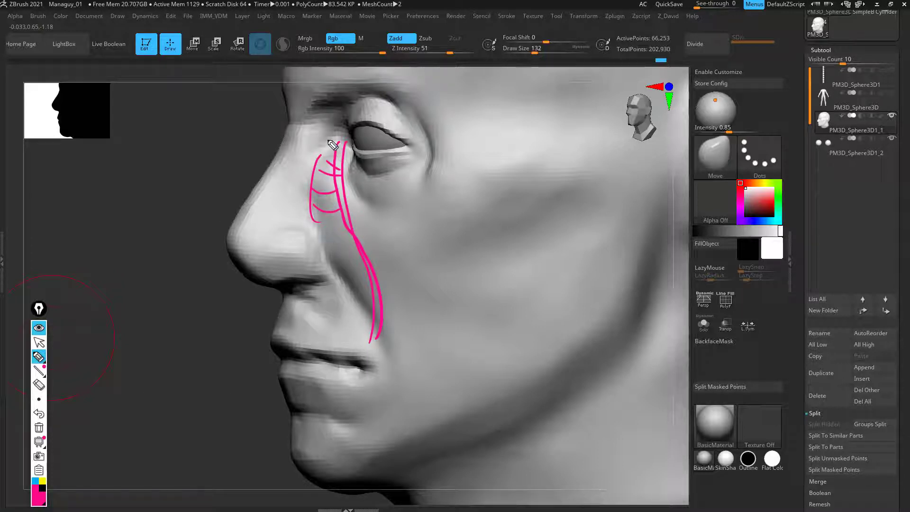
drag(324, 132, 320, 313)
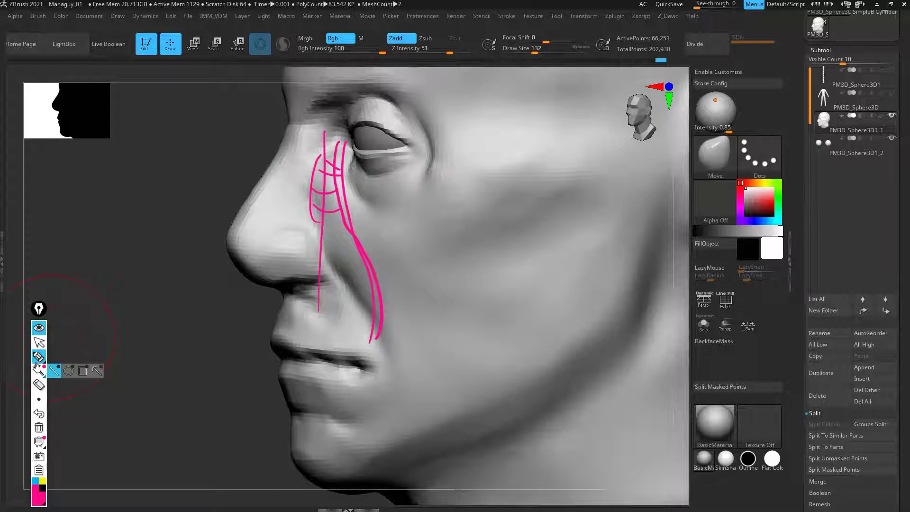
click(38, 385)
drag(316, 212, 346, 182)
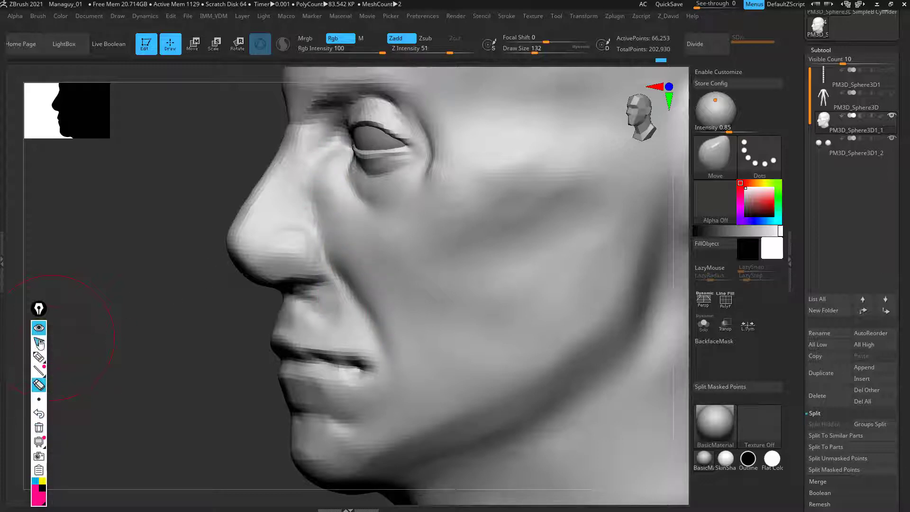
Step: Carve a crease down the side of the nose from the inner eye corner with DamStandard at draw size 100
click(40, 329)
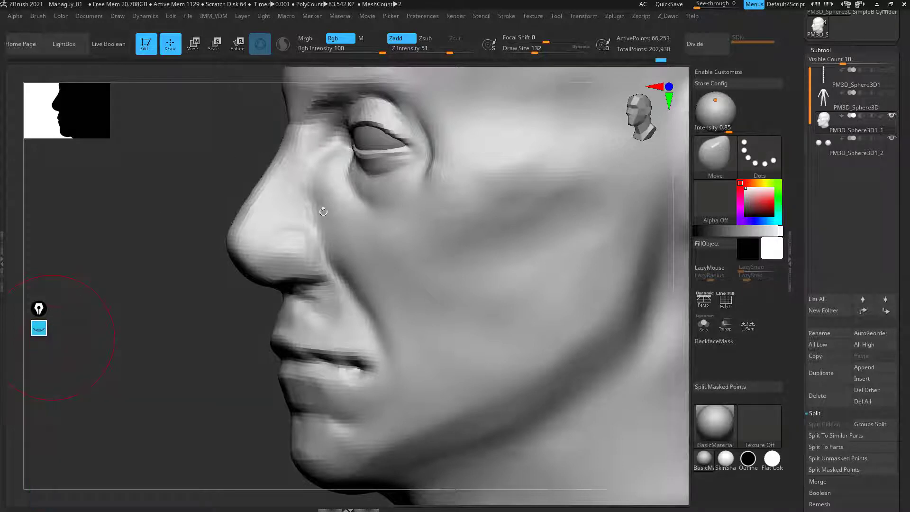
alt+drag(148, 354, 160, 375)
key(b)
key(c)
key(l)
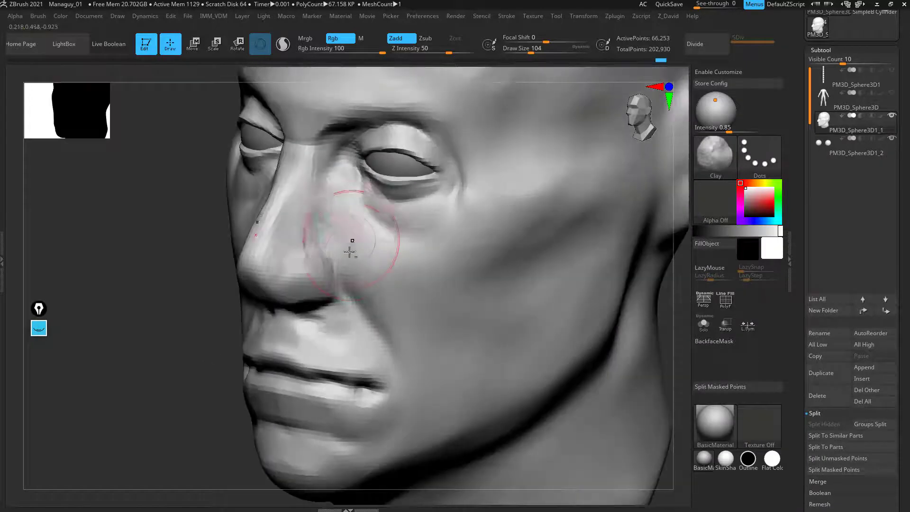
key(b)
key(d)
key(s)
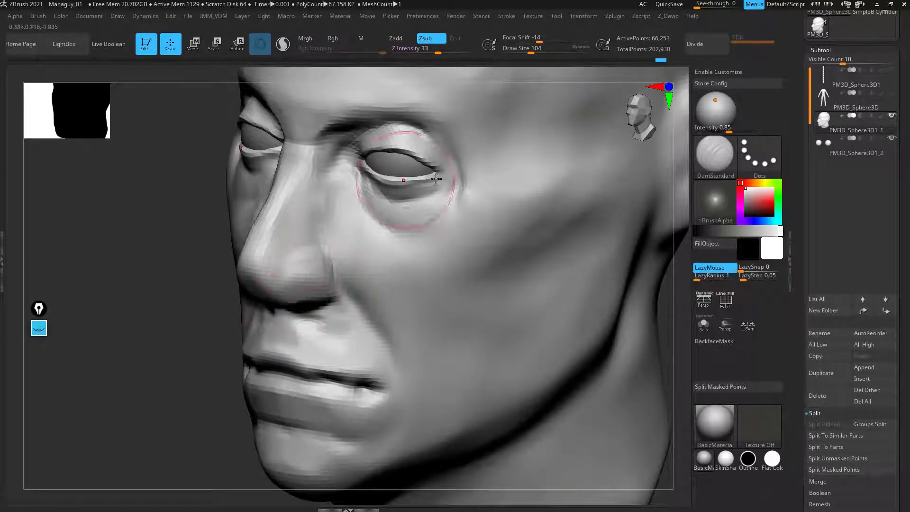
key(bracketleft)
drag(331, 190, 336, 220)
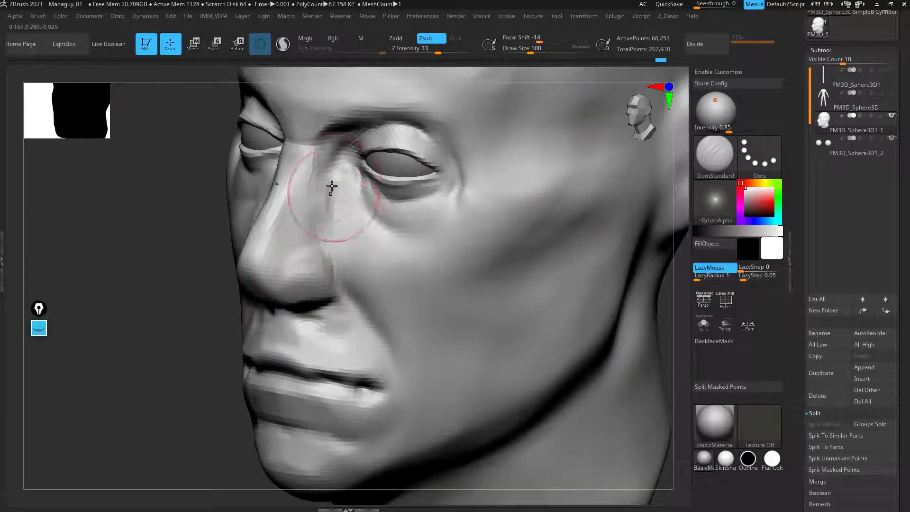
drag(331, 186, 341, 309)
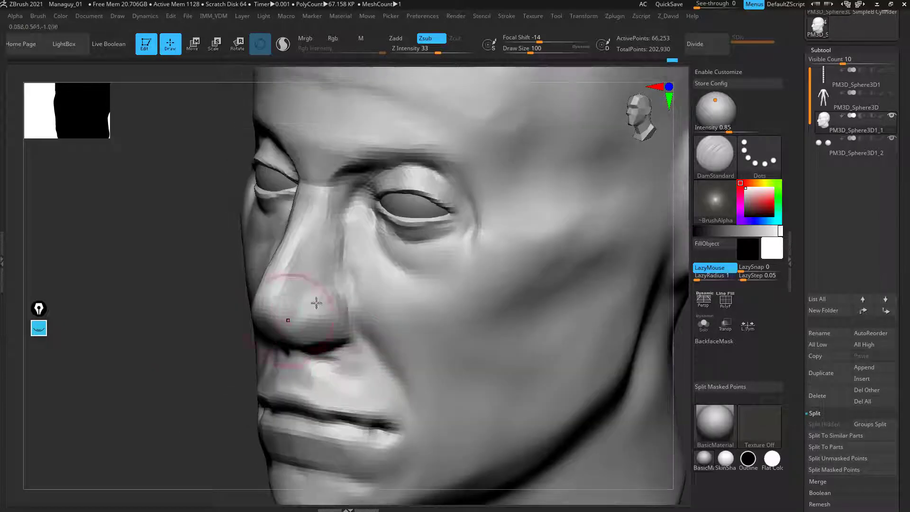
drag(364, 189, 338, 251)
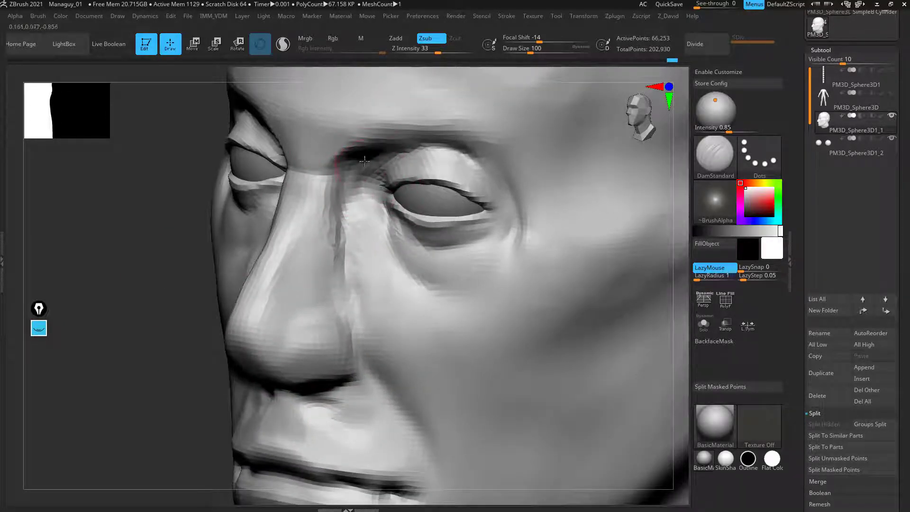
alt+drag(113, 360, 215, 264)
drag(181, 386, 198, 360)
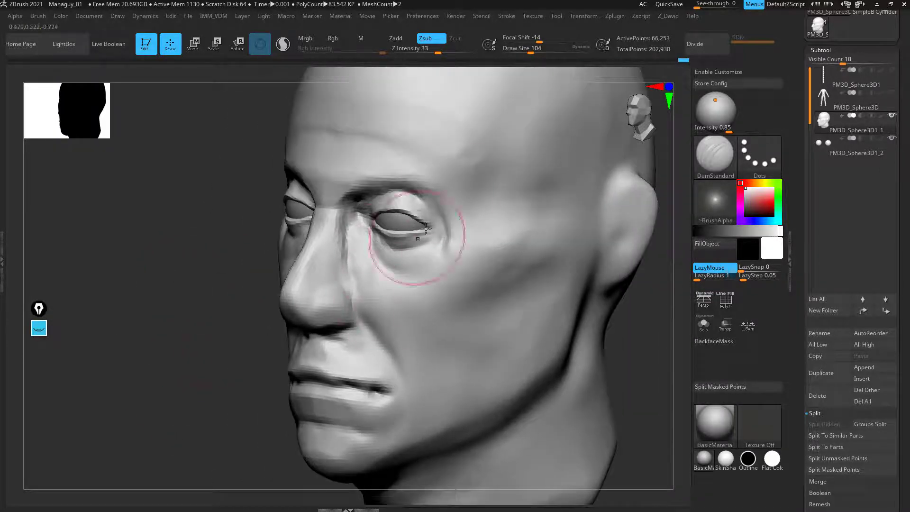
Step: Smooth the area between the nostril and upper lip with the Smooth brush at draw size 128
key(shift)
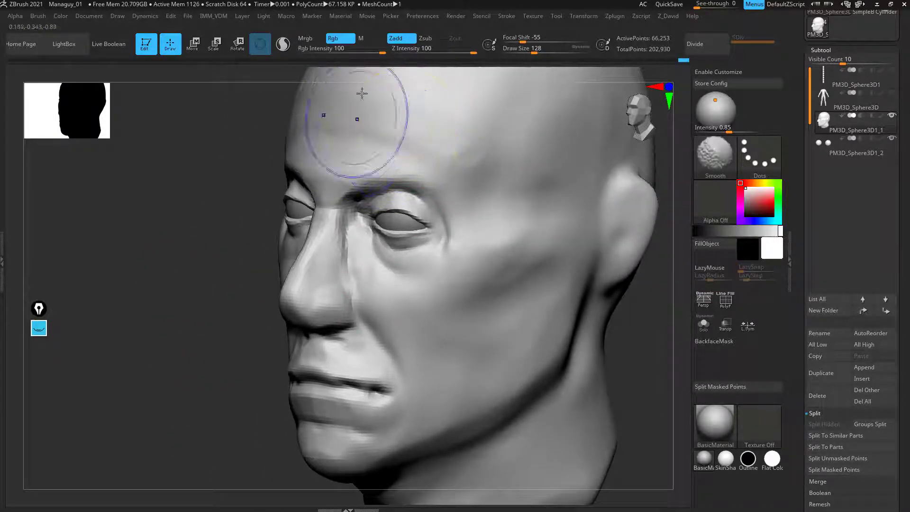
alt+drag(256, 339, 257, 232)
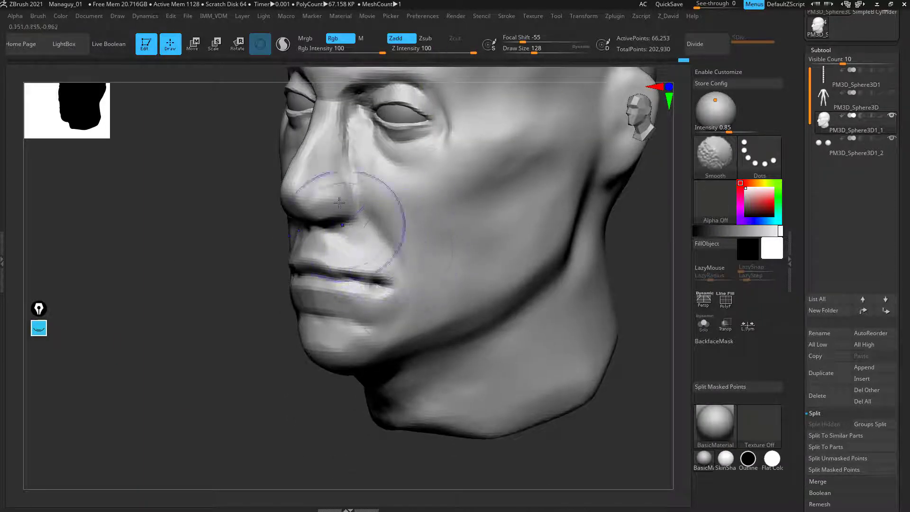
mouse_move(339, 203)
shift+mouse_down()
mouse_move(357, 322)
mouse_move(332, 266)
shift+mouse_up()
mouse_move(183, 379)
alt+mouse_down()
mouse_move(205, 315)
mouse_move(207, 407)
mouse_move(193, 435)
mouse_move(212, 483)
alt+mouse_up()
Step: Adjust the form beside the nose and nasolabial fold in profile with the Move brush at draw size 136
key(b)
key(m)
key(v)
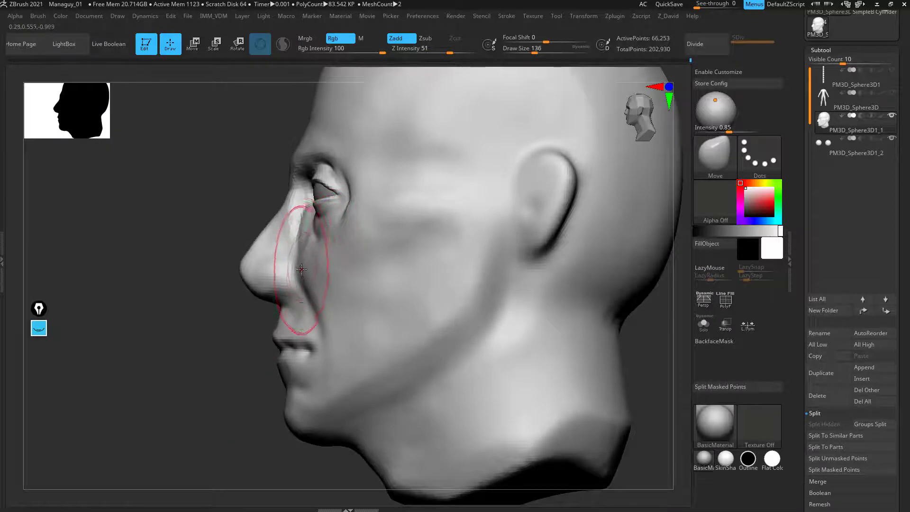
mouse_move(200, 331)
alt+mouse_down()
mouse_move(197, 380)
mouse_move(278, 299)
alt+mouse_up()
Step: Define the crease around the nostril wing with DamStandard at draw size 68 and smooth its edge
key(b)
key(d)
key(s)
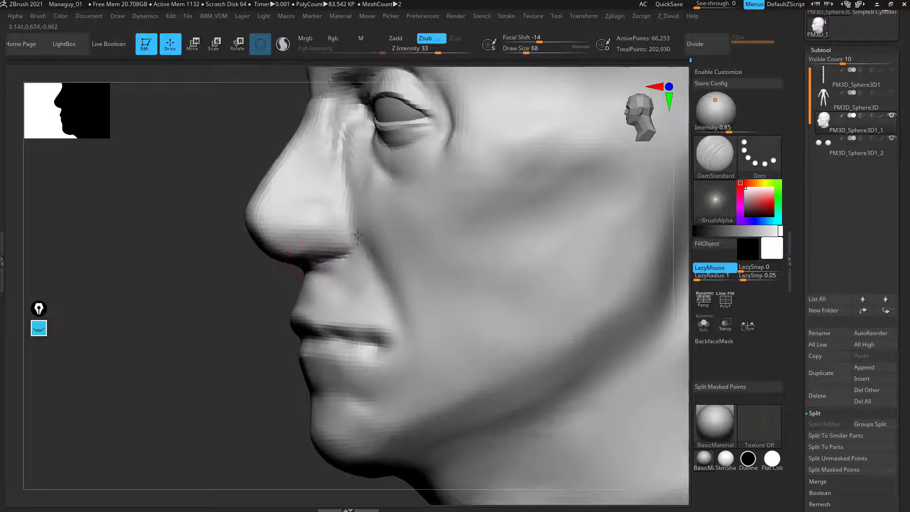
mouse_move(199, 284)
mouse_down()
mouse_move(294, 280)
mouse_move(246, 287)
mouse_up()
shift+drag(363, 228, 370, 240)
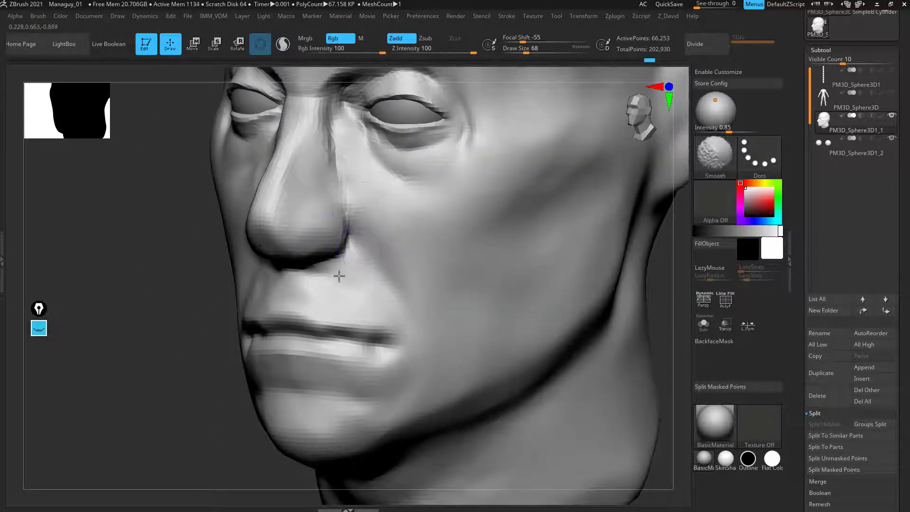
alt+drag(163, 408, 216, 380)
alt+drag(291, 393, 249, 369)
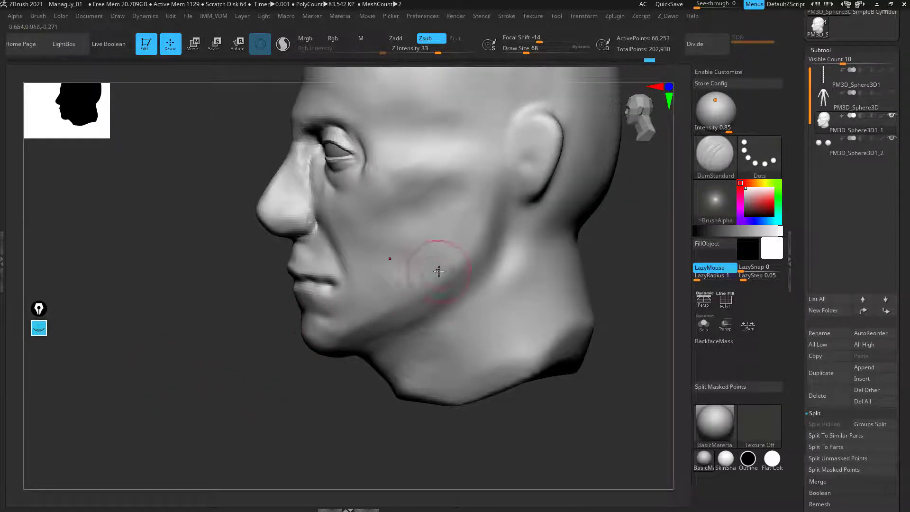
Step: Push the front of the neck below the chin inward with the Move brush, enlarging it to draw size 176
alt+drag(620, 286, 612, 263)
mouse_move(588, 303)
mouse_down()
mouse_move(614, 299)
mouse_move(526, 313)
mouse_move(536, 309)
mouse_move(431, 380)
mouse_up()
alt+drag(543, 316, 562, 228)
mouse_move(382, 397)
mouse_down()
mouse_move(360, 390)
mouse_move(345, 355)
mouse_move(366, 342)
mouse_move(380, 346)
mouse_move(371, 311)
mouse_up()
key(b)
key(m)
key(v)
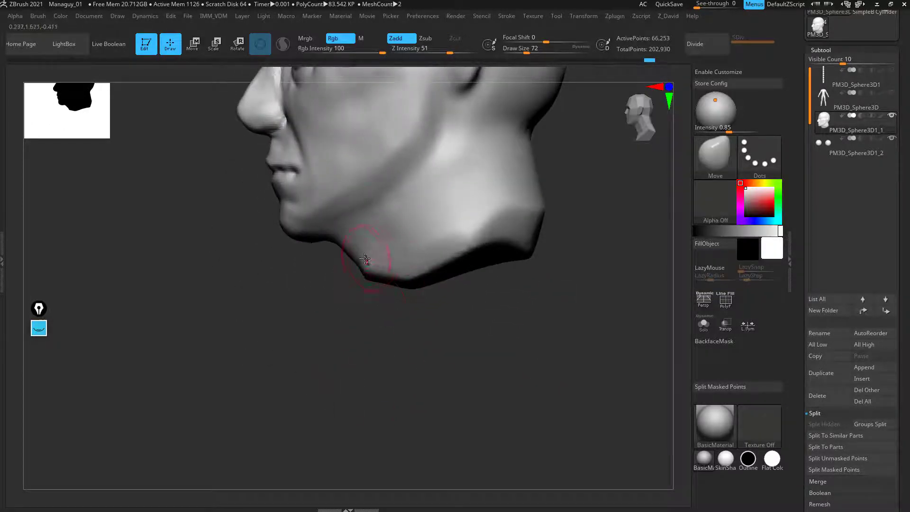
drag(353, 250, 366, 246)
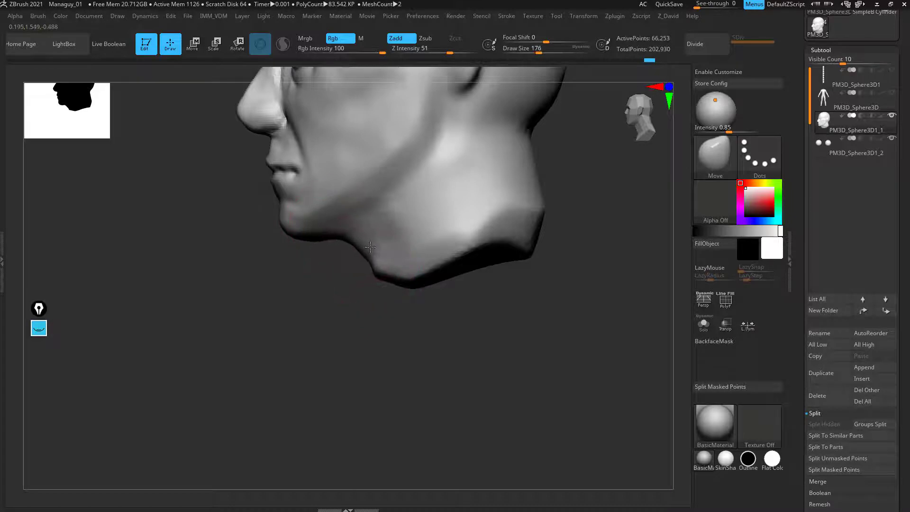
Step: Reshape the base of the neck and pull it lower with the Move brush, enlarging it to draw size 184
mouse_move(343, 332)
mouse_down()
mouse_move(311, 294)
mouse_move(315, 274)
mouse_up()
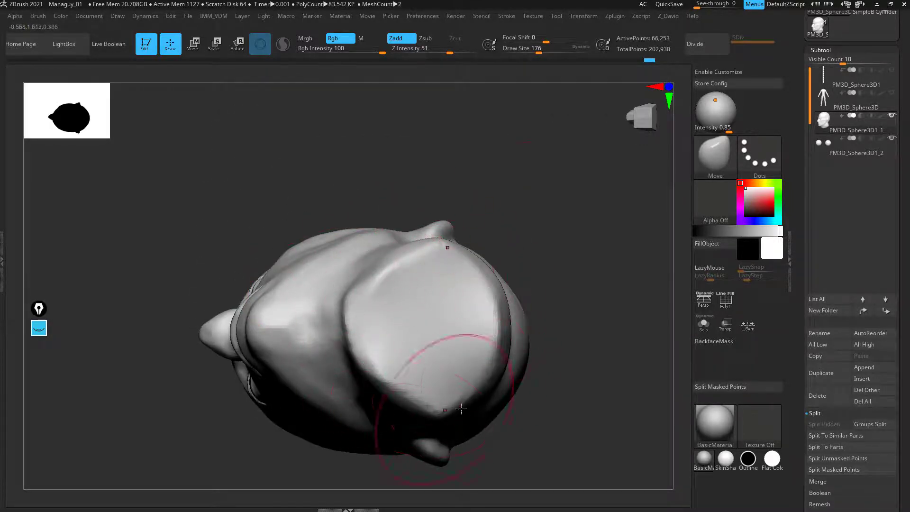
drag(460, 199, 558, 303)
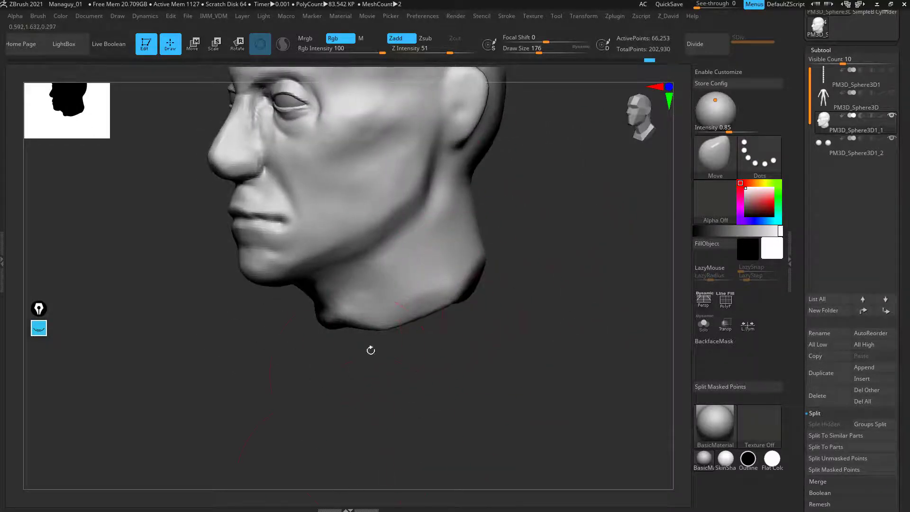
mouse_move(356, 342)
mouse_down()
mouse_move(398, 429)
mouse_move(400, 386)
mouse_move(371, 328)
mouse_move(364, 331)
mouse_move(404, 328)
mouse_up()
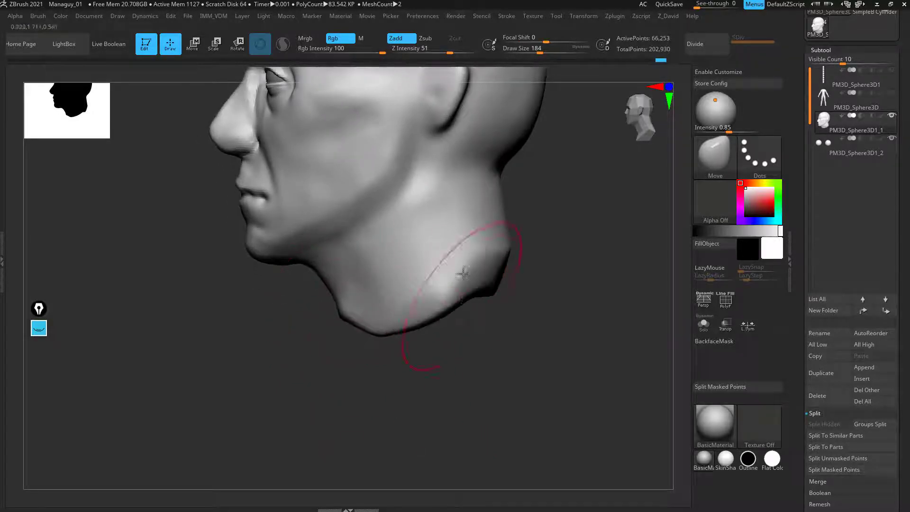
mouse_move(464, 275)
mouse_down()
mouse_move(469, 311)
mouse_move(492, 290)
mouse_up()
drag(354, 351, 560, 370)
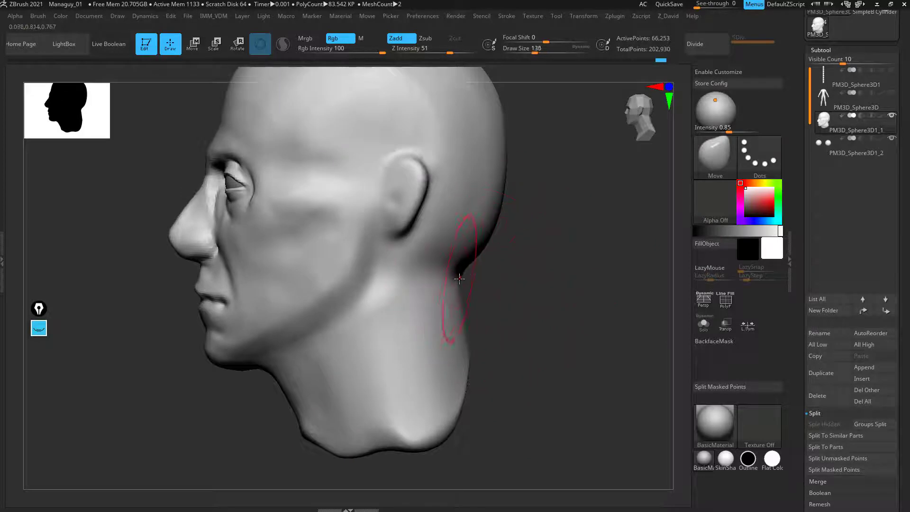
Step: Refine the nape under the skull with the Move brush at draw size 132 and smooth the back of the neck
drag(547, 312, 499, 164)
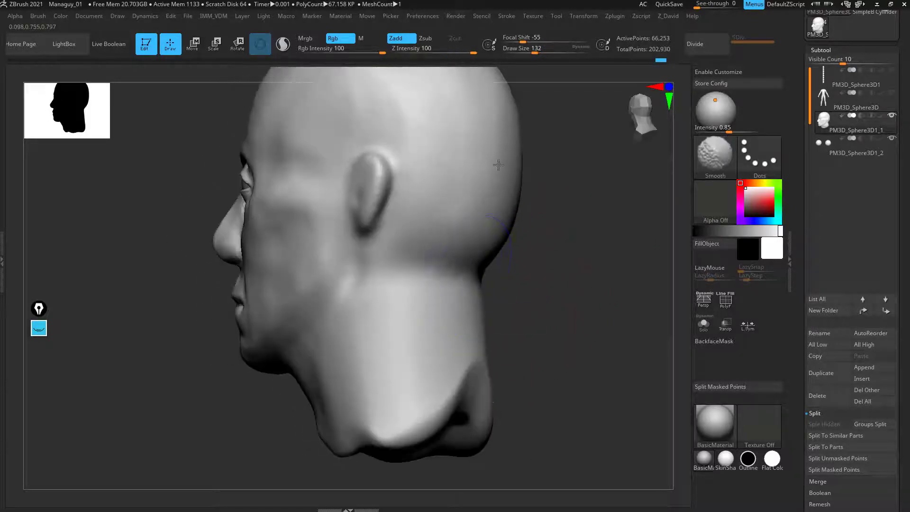
drag(531, 258, 474, 273)
mouse_move(469, 385)
shift+mouse_down()
mouse_move(467, 344)
mouse_move(472, 370)
shift+mouse_up()
drag(587, 376, 647, 372)
drag(559, 355, 533, 307)
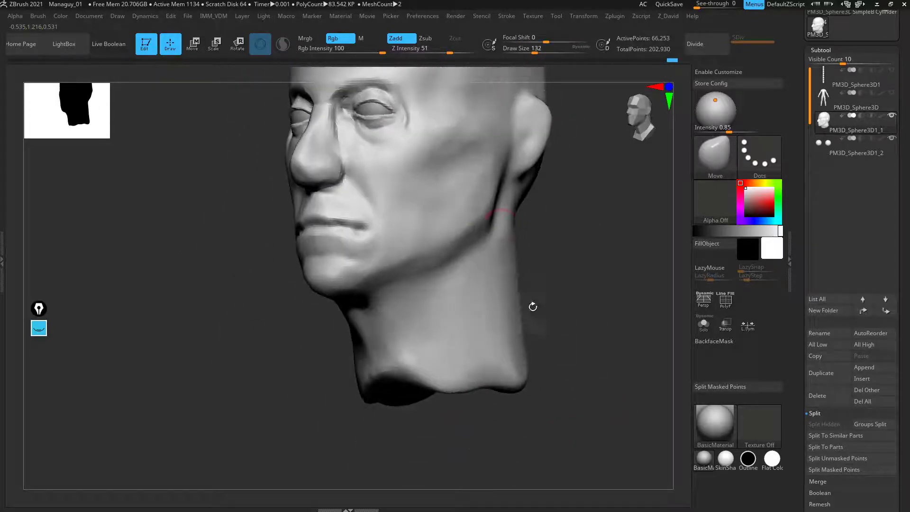
mouse_move(566, 255)
mouse_down()
mouse_move(571, 272)
mouse_move(606, 258)
mouse_move(565, 297)
mouse_move(486, 280)
mouse_move(429, 296)
mouse_move(437, 286)
mouse_move(423, 235)
mouse_up()
Step: Shape the neck muscle below the ear with added and carved Clay strokes at draw size 140
key(b)
key(c)
key(l)
drag(305, 412, 428, 241)
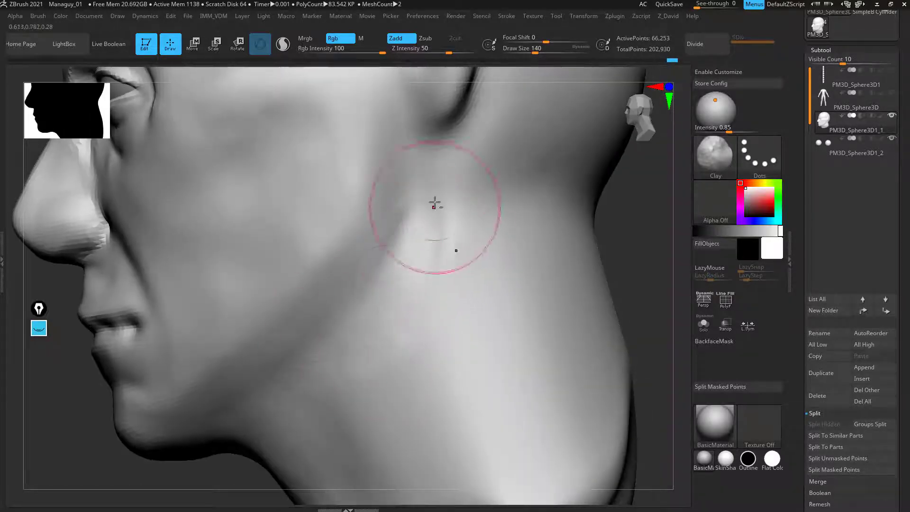
alt+drag(435, 203, 457, 331)
drag(656, 306, 565, 295)
drag(269, 416, 299, 344)
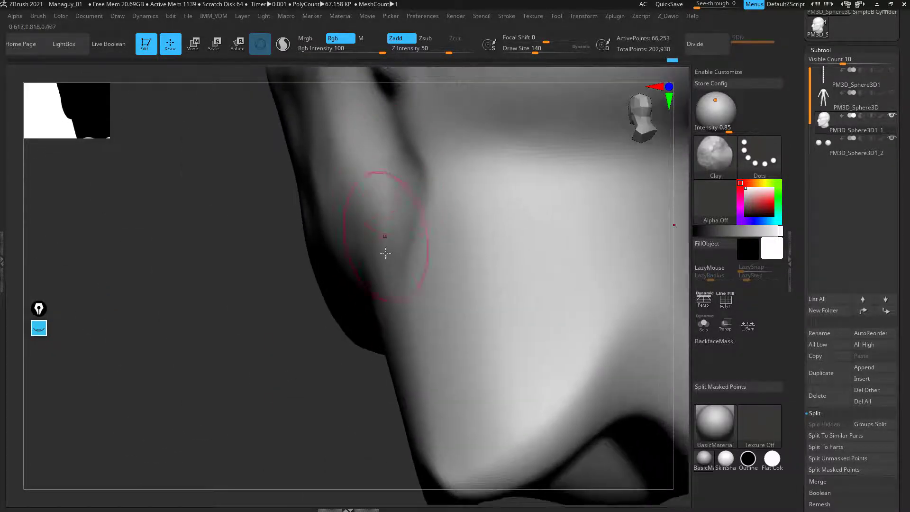
Step: Flatten the side of the neck below the ear and jaw with TrimDynamic at draw size 152
drag(306, 405, 402, 179)
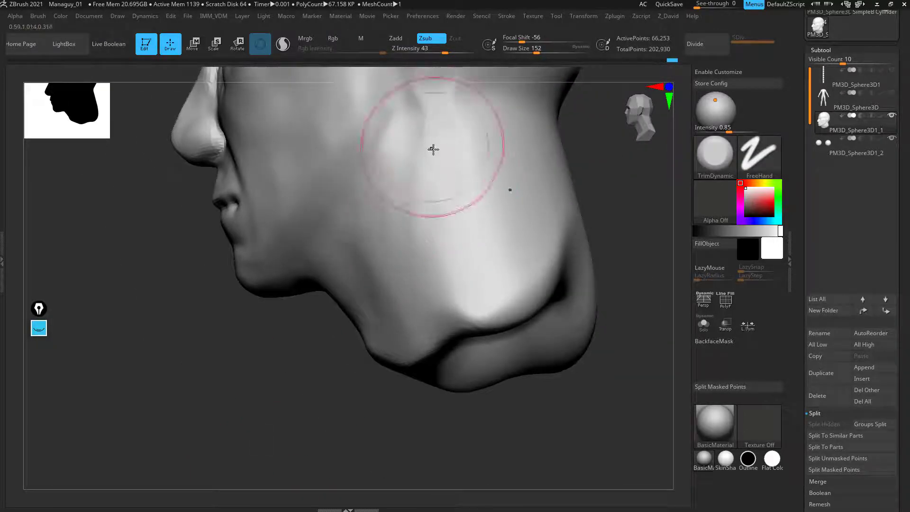
drag(337, 352, 449, 176)
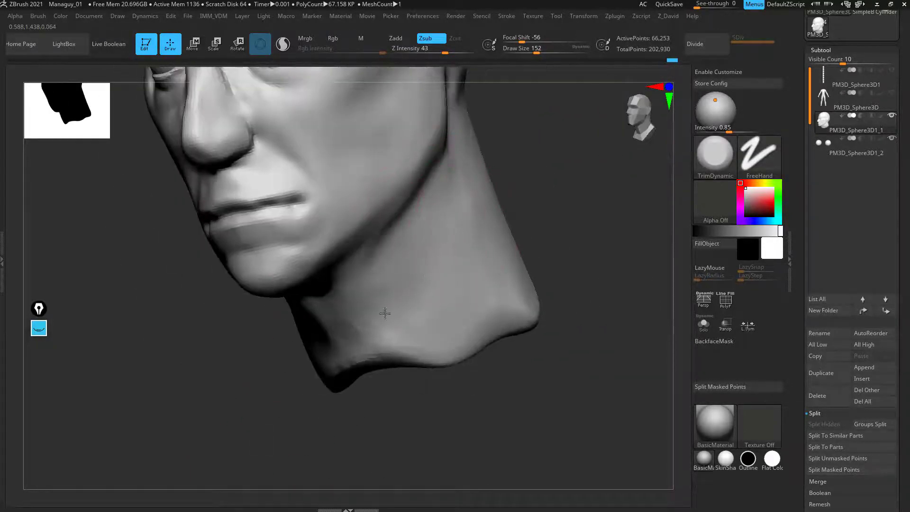
mouse_move(371, 401)
mouse_down()
mouse_move(299, 439)
mouse_move(303, 451)
mouse_move(275, 431)
mouse_move(292, 455)
mouse_move(289, 313)
mouse_move(289, 392)
mouse_move(327, 387)
mouse_up()
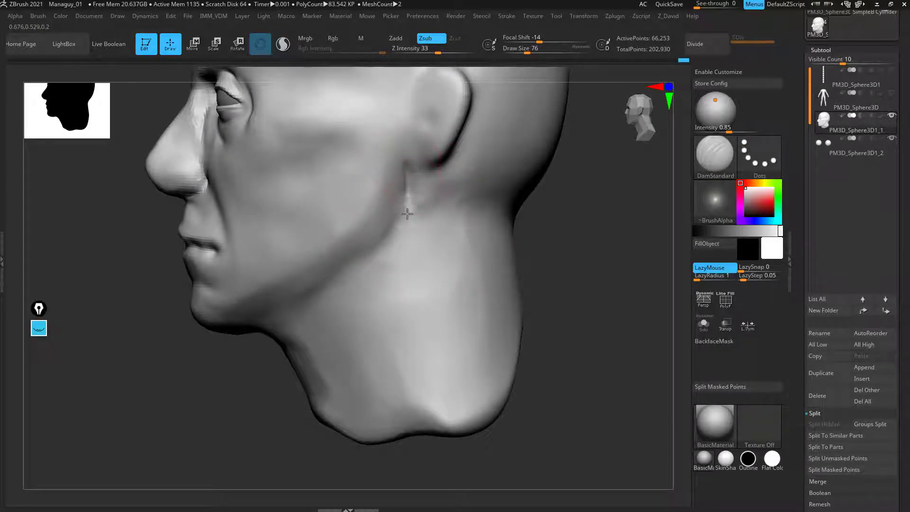
Step: Carve the edge behind the jaw angle with DamStandard at draw size 76 and build up the jaw with Clay at draw size 140
mouse_move(575, 268)
mouse_down()
mouse_move(596, 260)
mouse_move(589, 270)
mouse_up()
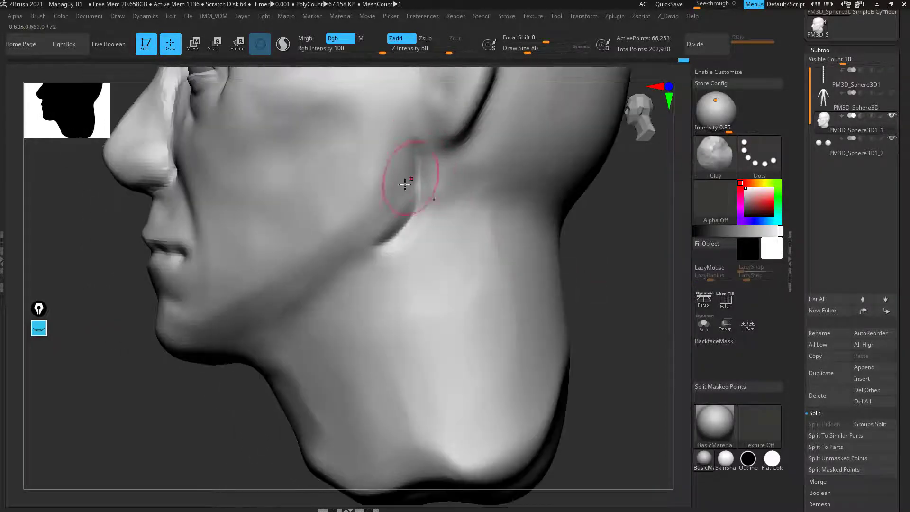
drag(380, 167, 365, 152)
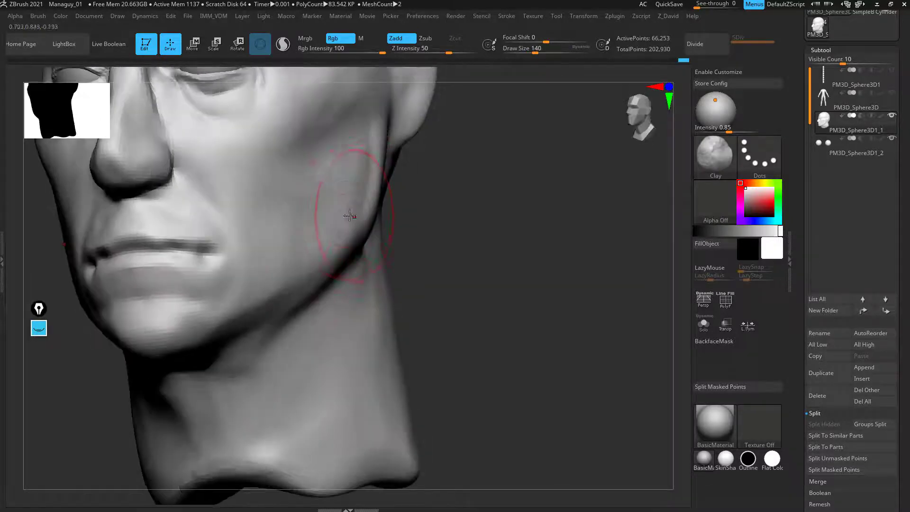
drag(349, 216, 349, 201)
drag(560, 251, 483, 258)
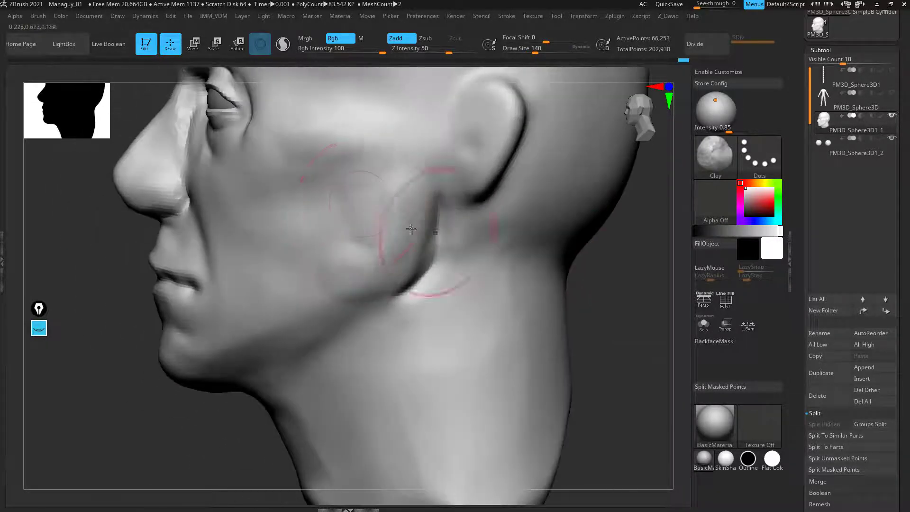
drag(412, 230, 406, 150)
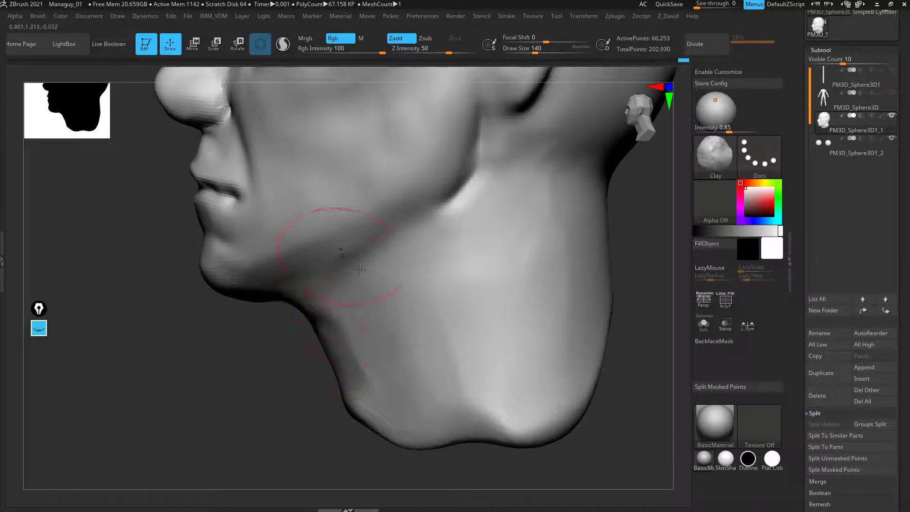
Step: Switch to the DamStandard brush at draw size 140 for work on the underside of the jaw
mouse_move(285, 319)
mouse_down()
mouse_move(319, 321)
mouse_move(311, 308)
mouse_move(332, 327)
mouse_move(285, 298)
mouse_up()
key(b)
key(d)
key(s)
mouse_move(226, 382)
mouse_down()
mouse_move(240, 370)
mouse_move(95, 304)
mouse_up()
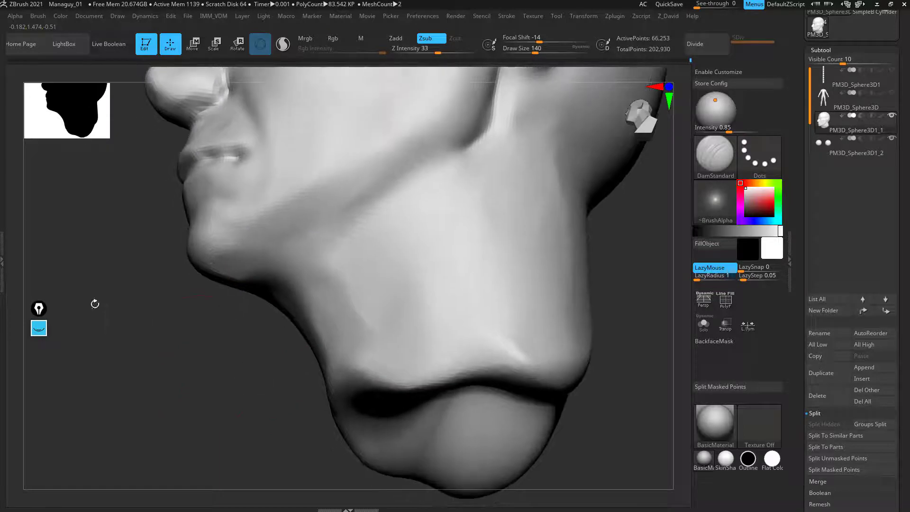
Step: Sketch pink guide lines along the jawline, under the chin and down the neck, and clear them
click(38, 357)
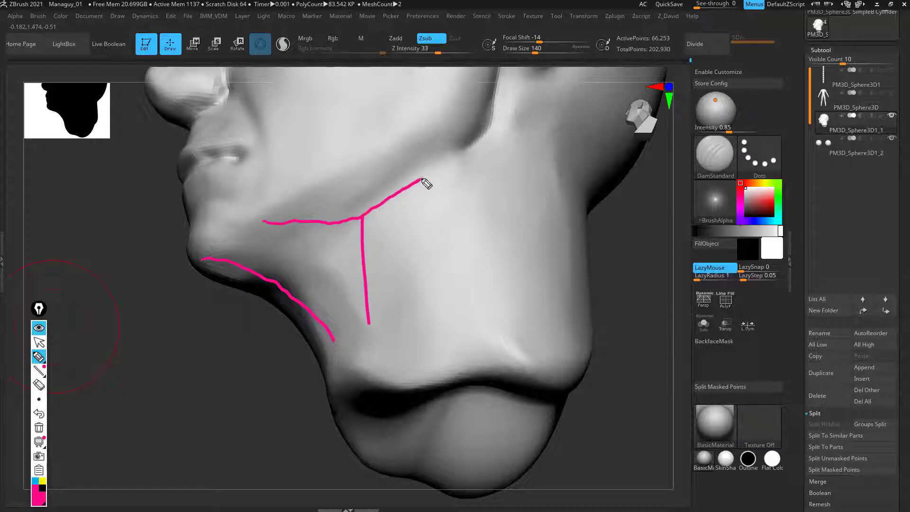
drag(450, 159, 453, 152)
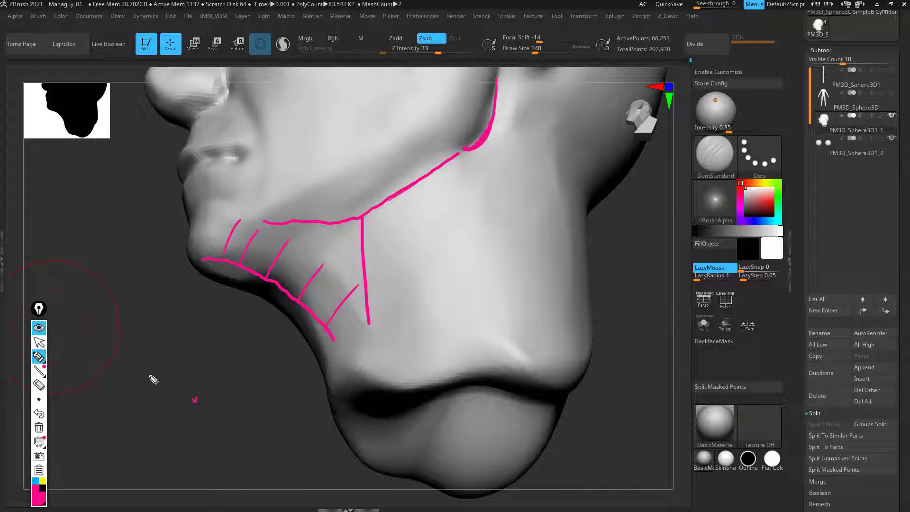
click(39, 429)
click(39, 343)
Step: Carve the line beneath the jaw from the chin towards the jaw angle with DamStandard at draw size 140
drag(230, 356, 271, 341)
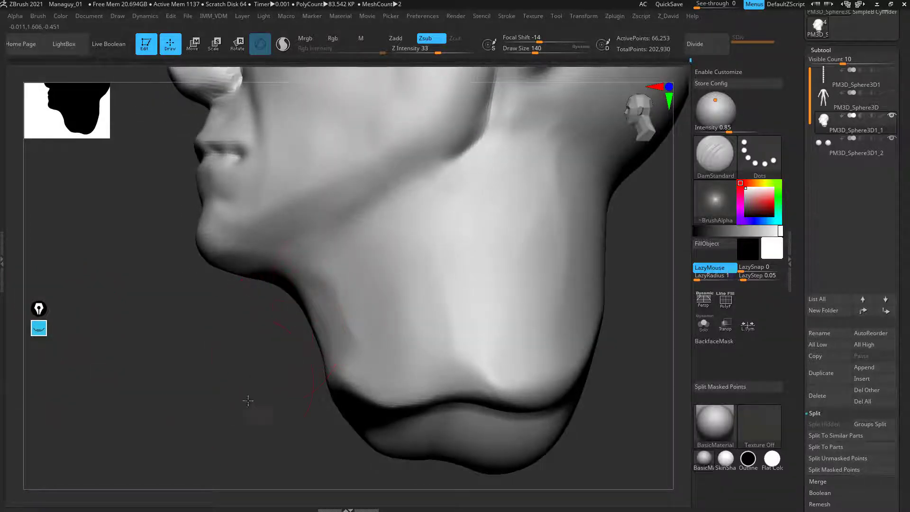
drag(248, 400, 280, 387)
drag(330, 242, 432, 203)
mouse_move(380, 223)
mouse_down()
mouse_move(459, 167)
mouse_move(474, 179)
mouse_move(417, 223)
mouse_move(413, 201)
mouse_move(470, 173)
mouse_move(397, 203)
mouse_move(329, 248)
mouse_move(474, 175)
mouse_up()
Step: Lift the transition between the chin's underside and the throat with the Move brush at draw size 160
mouse_move(237, 392)
mouse_down()
mouse_move(221, 382)
mouse_move(248, 430)
mouse_up()
key(b)
key(m)
key(v)
mouse_move(308, 309)
mouse_down()
mouse_move(303, 318)
mouse_move(317, 292)
mouse_up()
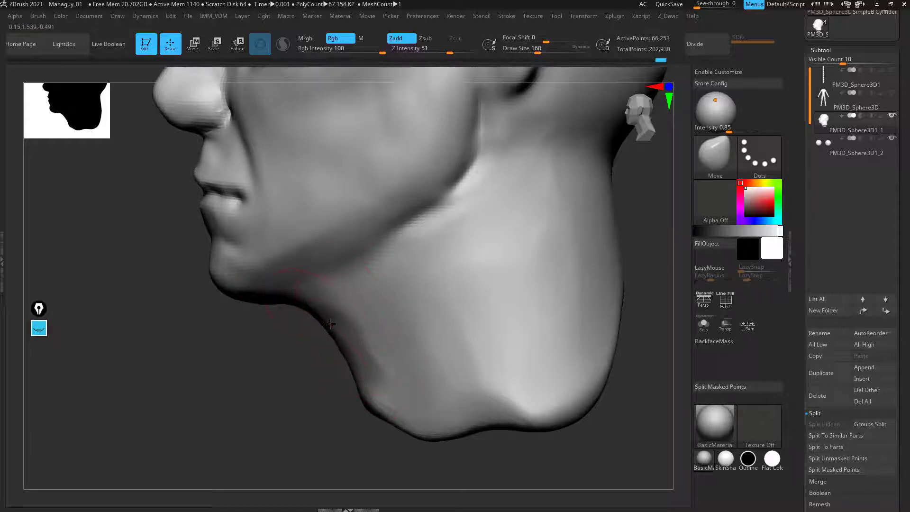
Step: Reshape the throat contour and the lower front edge of the neck with the Move brush at draw size about 164
drag(331, 324, 337, 322)
mouse_move(374, 412)
mouse_down()
mouse_move(361, 428)
mouse_move(387, 423)
mouse_up()
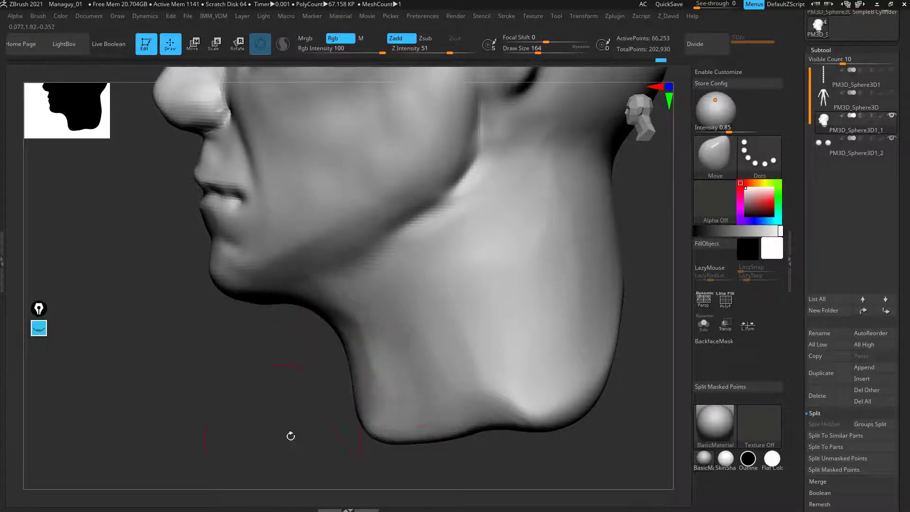
drag(290, 435, 469, 288)
Step: Build up vertical muscle strips from below the ear down the side of the neck with ClayTubes at draw size 184
alt+drag(583, 305, 569, 237)
alt+drag(484, 323, 482, 392)
mouse_move(508, 290)
alt+mouse_down()
mouse_move(498, 337)
mouse_move(551, 315)
mouse_move(561, 288)
mouse_move(528, 301)
mouse_move(534, 294)
mouse_move(506, 311)
mouse_move(561, 321)
mouse_move(488, 368)
alt+mouse_up()
key(b)
key(c)
key(t)
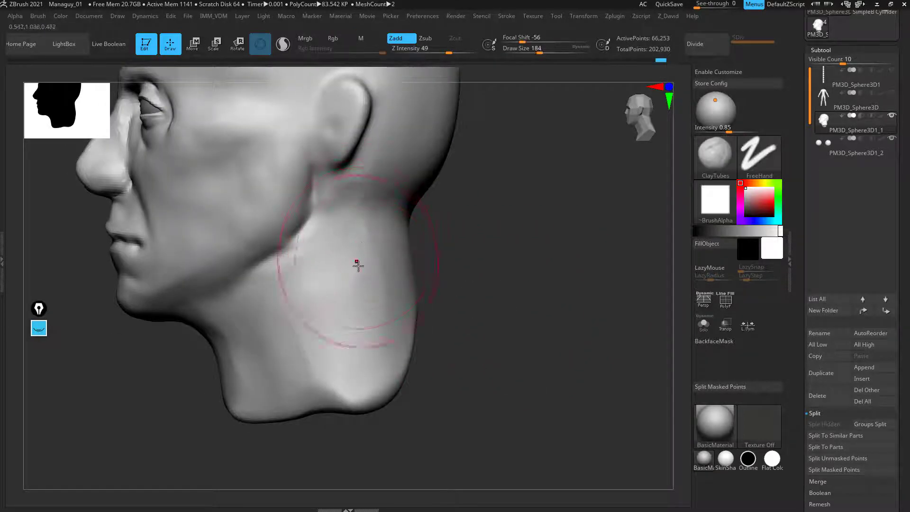
mouse_move(358, 265)
mouse_down()
mouse_move(451, 321)
mouse_move(441, 319)
mouse_move(682, 255)
mouse_up()
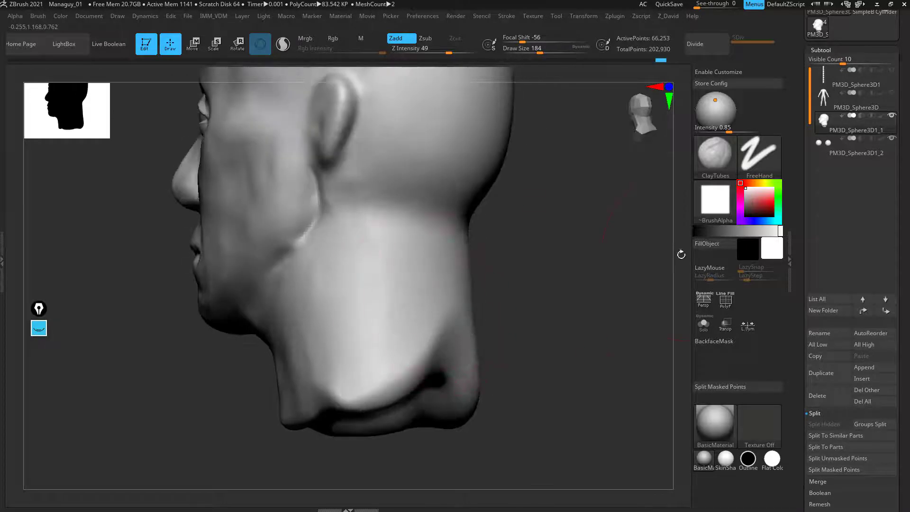
drag(536, 355, 337, 256)
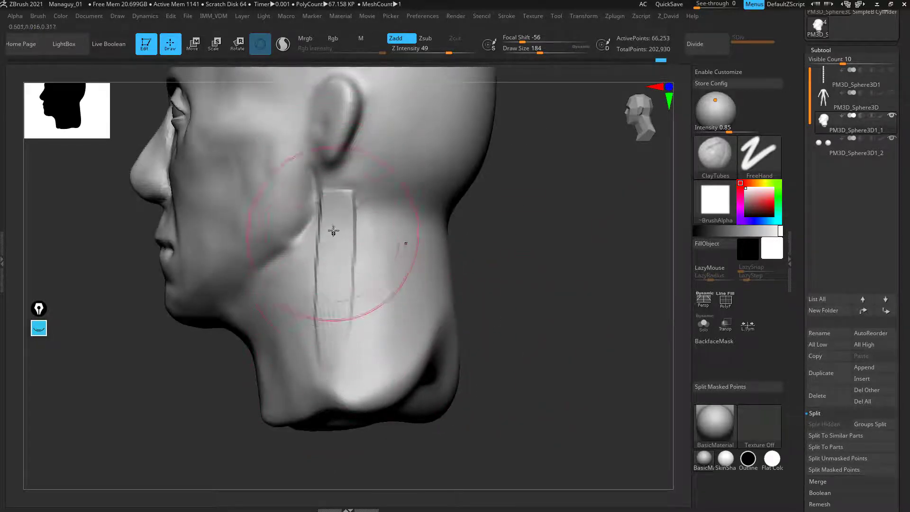
drag(510, 351, 366, 258)
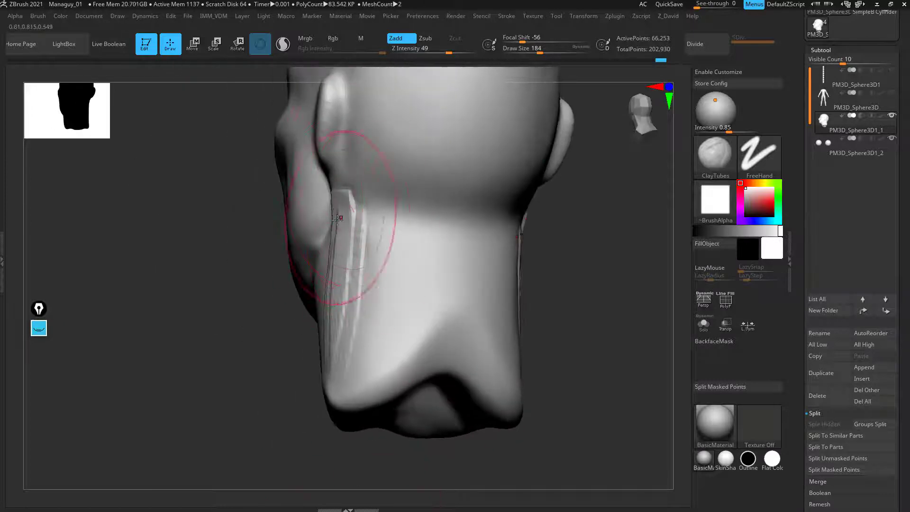
Step: Add finer ClayTubes strokes to the neck muscle below the ear at draw size 112 and smooth the strip
mouse_move(244, 293)
mouse_down()
mouse_move(266, 319)
mouse_move(327, 304)
mouse_up()
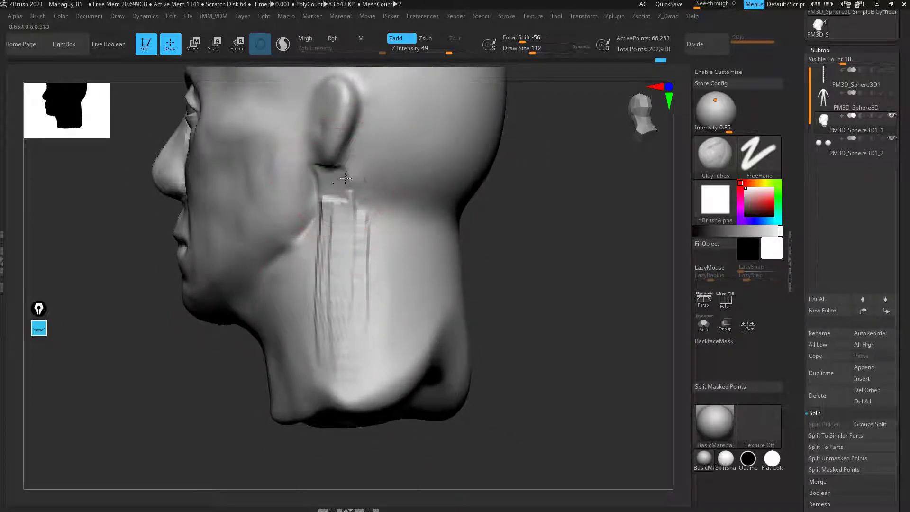
drag(547, 367, 462, 325)
mouse_move(284, 356)
mouse_down()
mouse_move(345, 372)
mouse_move(398, 368)
mouse_up()
mouse_move(349, 247)
shift+mouse_down()
mouse_move(341, 326)
mouse_move(353, 304)
shift+mouse_up()
Step: Add ClayTubes strokes from behind the jaw angle to the neck's base at draw size about 132, and smooth them
drag(478, 329, 532, 300)
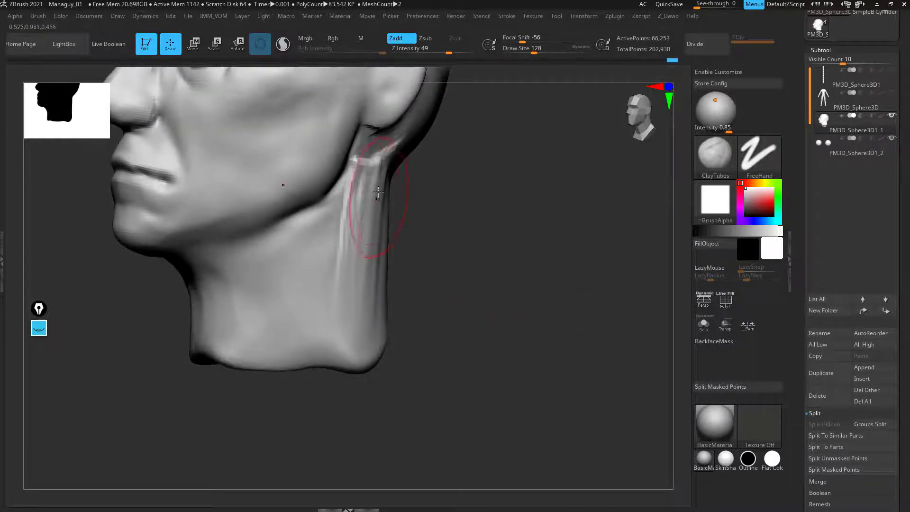
mouse_move(385, 408)
mouse_down()
mouse_move(451, 384)
mouse_move(522, 299)
mouse_move(461, 254)
mouse_move(452, 266)
mouse_move(341, 191)
mouse_up()
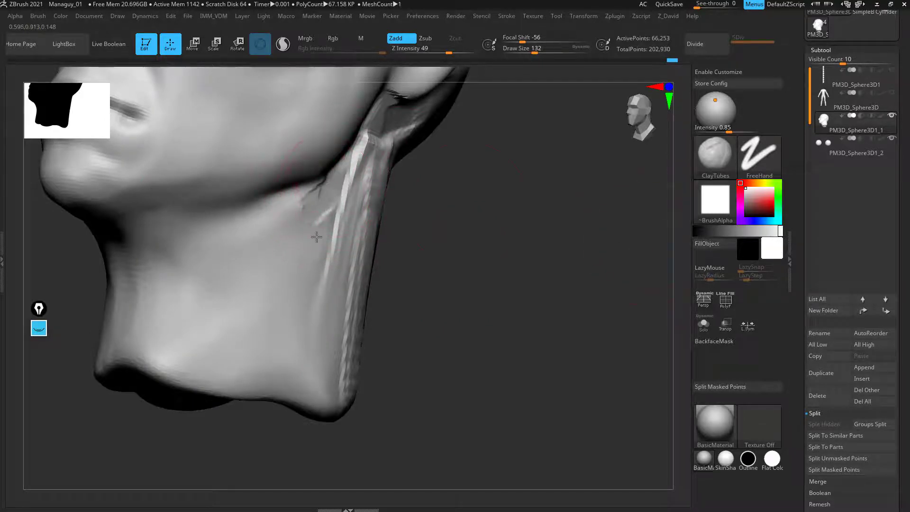
mouse_move(333, 228)
mouse_down()
mouse_move(286, 360)
mouse_move(290, 392)
mouse_up()
drag(309, 357, 300, 396)
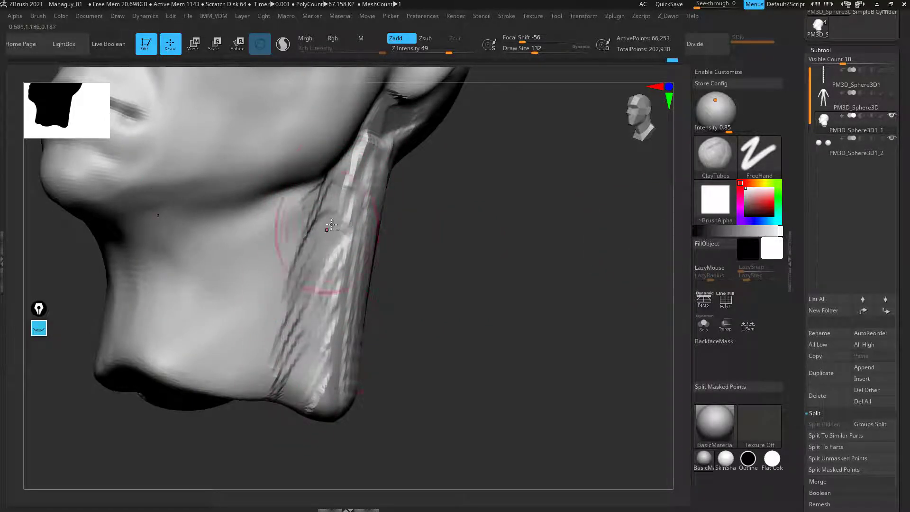
drag(467, 263, 375, 263)
drag(512, 263, 569, 262)
shift+drag(331, 358, 335, 299)
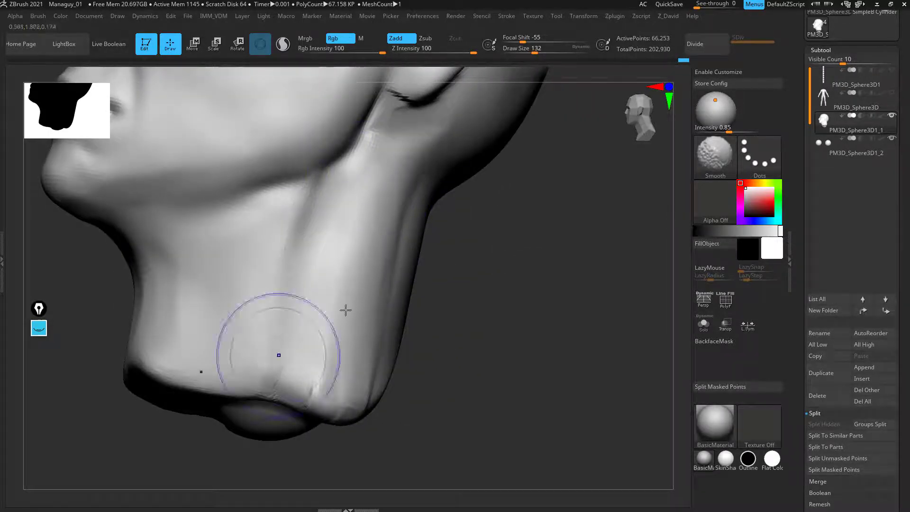
Step: Reinforce the upper end of the neck muscle behind the jaw angle with ClayTubes at draw size 144 to 148
alt+drag(504, 441, 545, 327)
alt+drag(489, 358, 488, 333)
alt+drag(467, 273, 489, 334)
drag(489, 334, 385, 249)
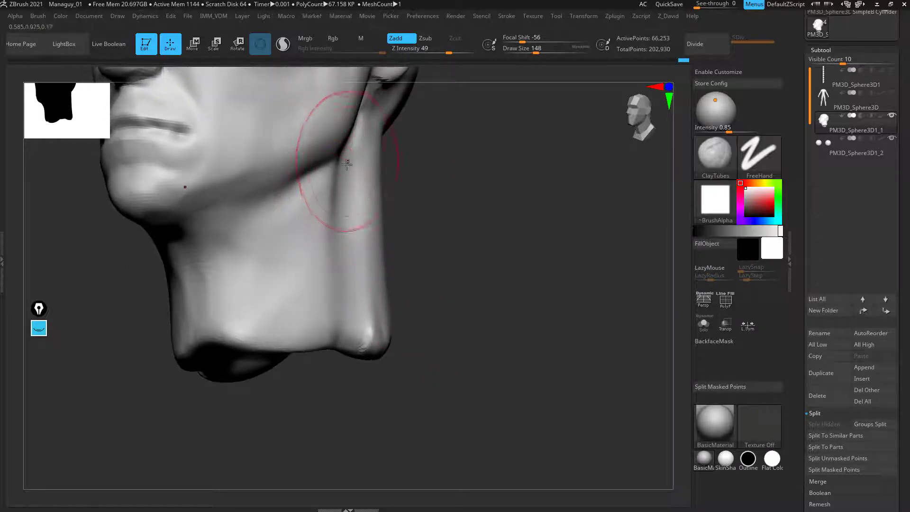
drag(417, 176, 388, 188)
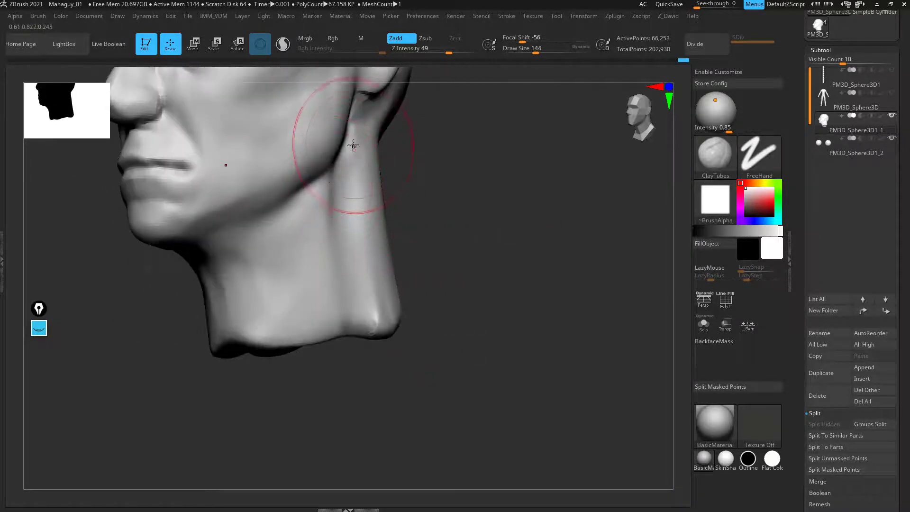
drag(353, 145, 355, 130)
Step: Lay a diagonal muscle band from behind the jaw to the neck's front base with ClayTubes at draw size 144, and smooth it
alt+drag(328, 363, 284, 236)
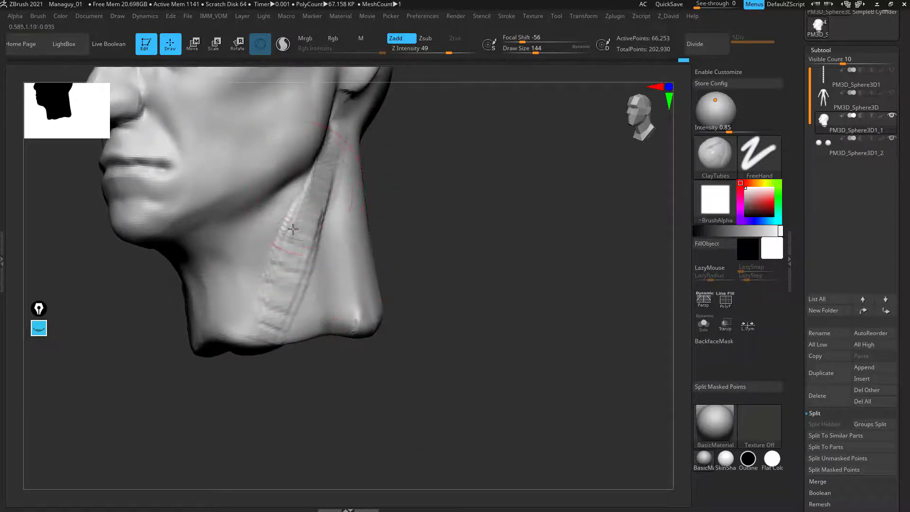
drag(227, 475, 187, 483)
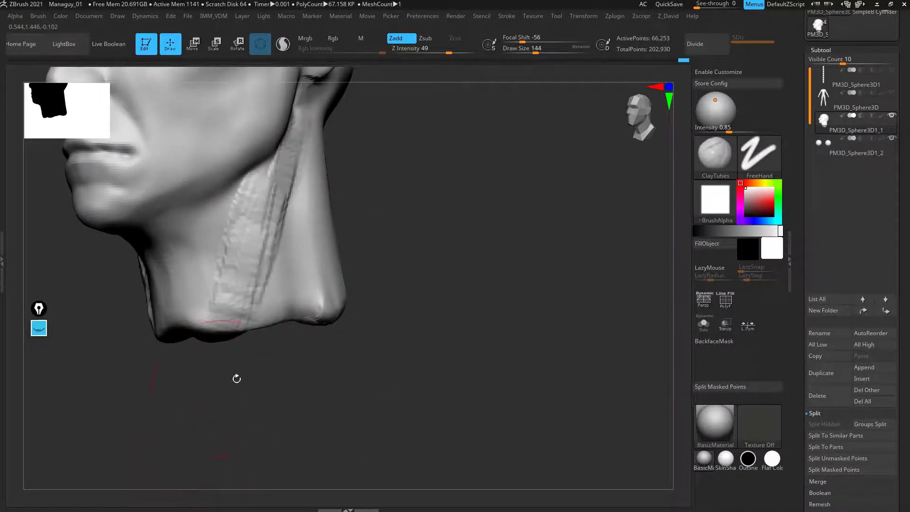
drag(236, 379, 223, 389)
drag(223, 341, 267, 323)
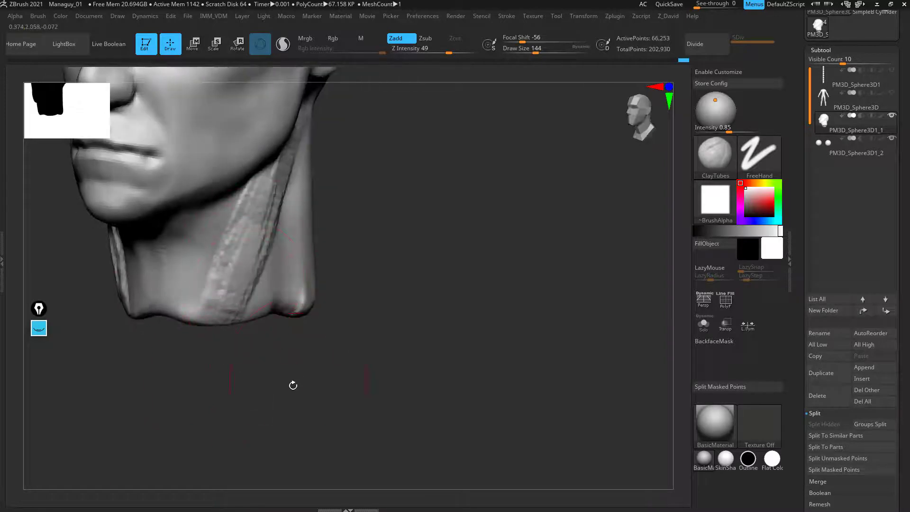
drag(293, 385, 304, 370)
shift+drag(253, 199, 228, 298)
drag(344, 285, 313, 279)
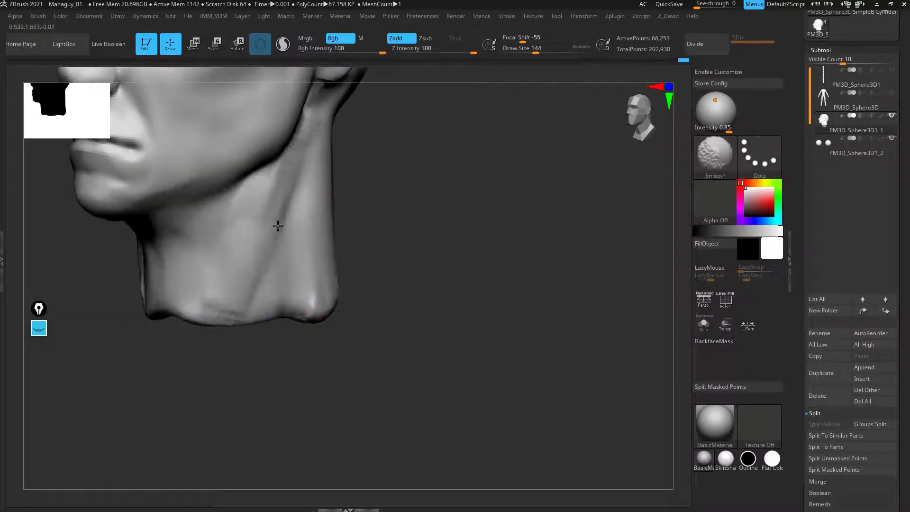
Step: Blend the neck muscles into the area under the jaw and the neck's base with the Smooth brush
drag(372, 213, 328, 136)
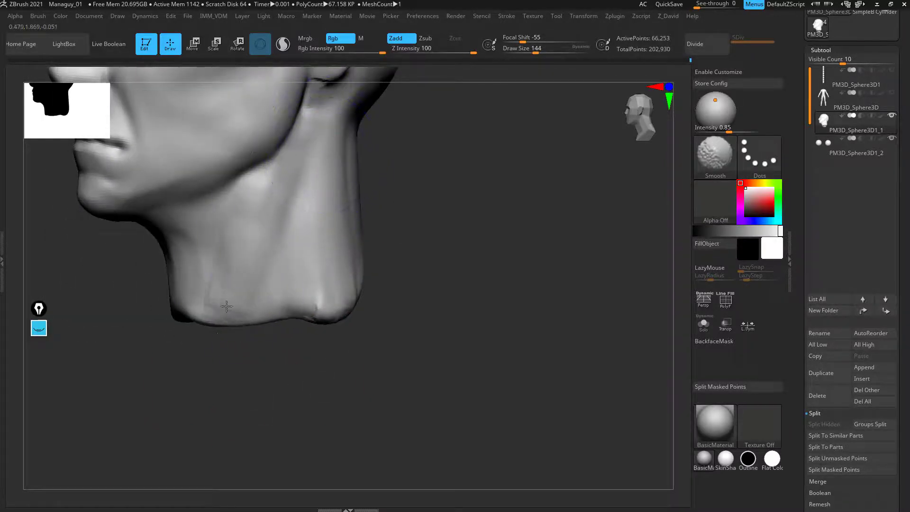
drag(412, 286, 443, 284)
drag(408, 308, 451, 280)
mouse_move(450, 280)
alt+mouse_down()
mouse_move(492, 293)
mouse_move(229, 285)
mouse_move(237, 304)
alt+mouse_up()
mouse_move(256, 180)
mouse_down()
mouse_move(266, 227)
mouse_move(263, 199)
mouse_up()
mouse_move(226, 327)
mouse_down()
mouse_move(242, 339)
mouse_move(265, 337)
mouse_up()
drag(416, 331, 445, 334)
mouse_move(270, 182)
shift+mouse_down()
mouse_move(264, 232)
mouse_move(318, 173)
mouse_move(328, 183)
shift+mouse_up()
Step: Reshape the back and sides of the neck with the Move brush at draw size about 200
alt+drag(479, 373, 455, 333)
alt+drag(458, 341, 463, 421)
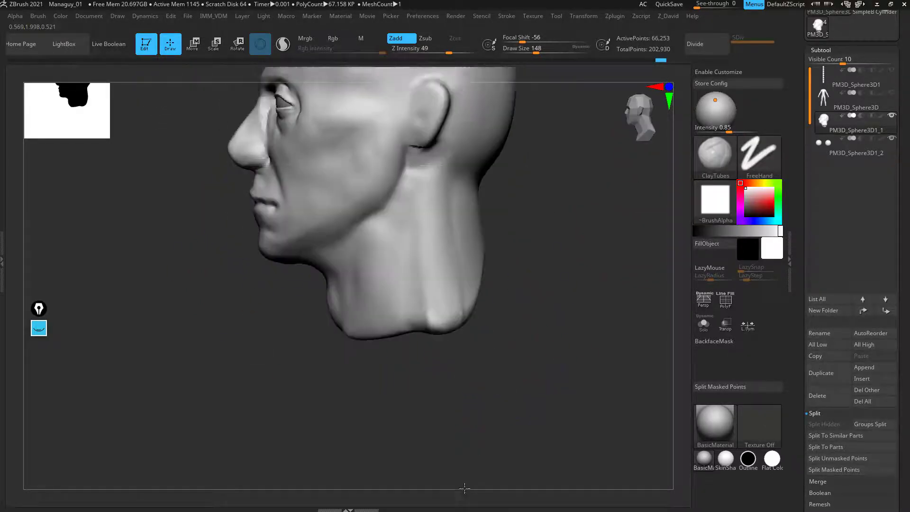
alt+drag(503, 318, 458, 374)
drag(477, 368, 469, 363)
key(b)
key(m)
key(v)
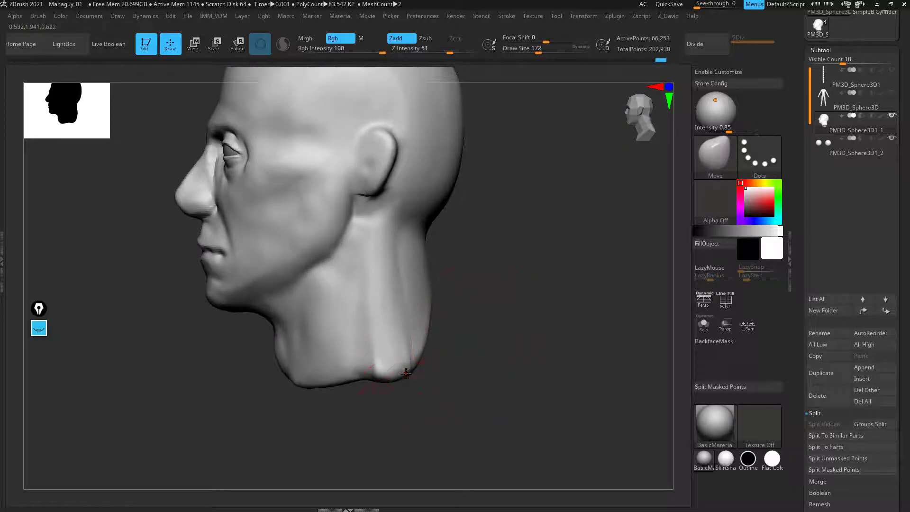
key(bracketright)
mouse_move(407, 373)
mouse_down()
mouse_move(405, 340)
mouse_move(379, 348)
mouse_move(424, 322)
mouse_up()
drag(502, 327, 386, 326)
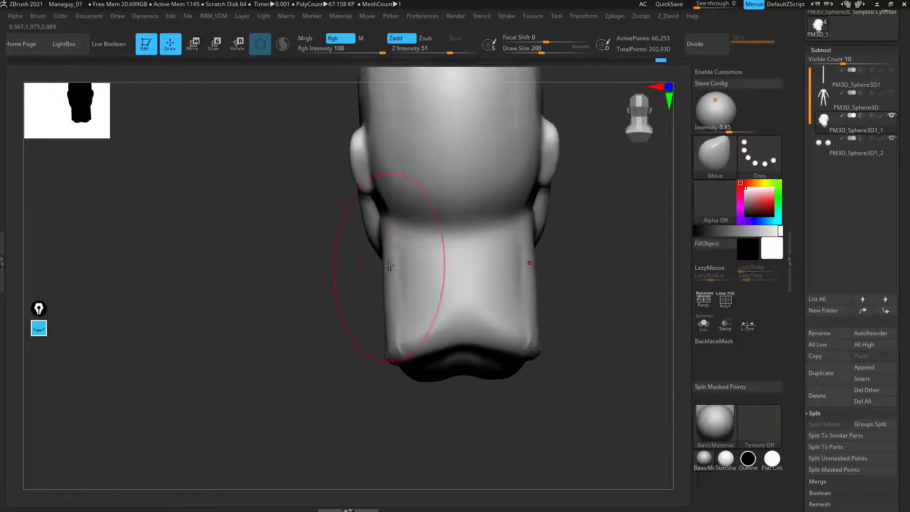
drag(389, 266, 519, 323)
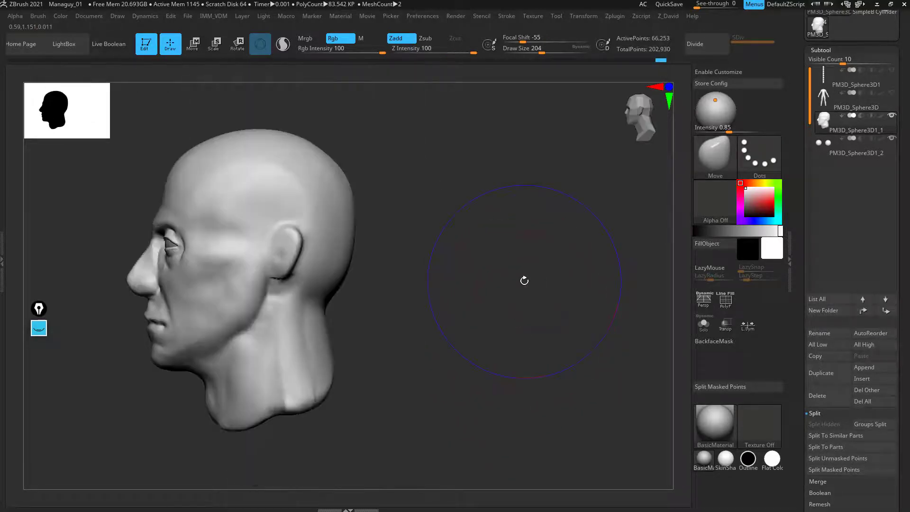
Step: Compare the head with the side and front reference outlines, adjusting the Move brush to draw size 168, and hide the reference
key(shift+z)
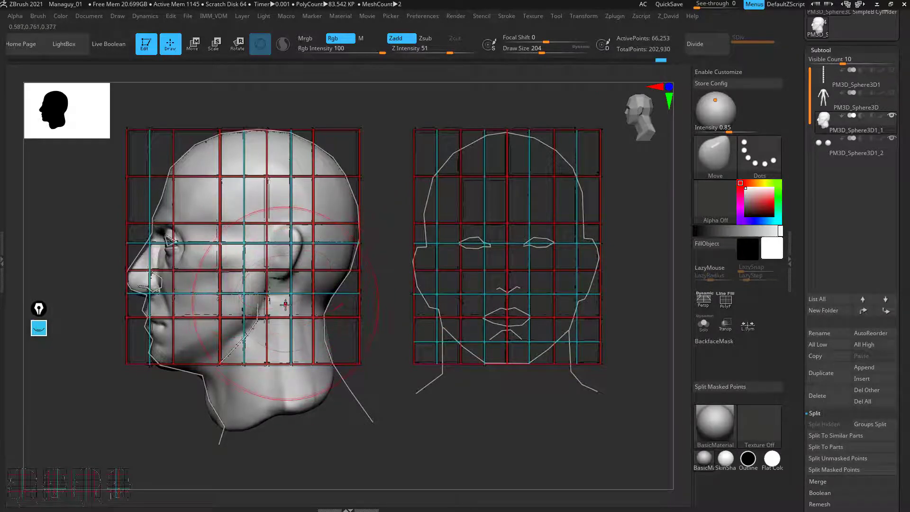
drag(285, 305, 303, 288)
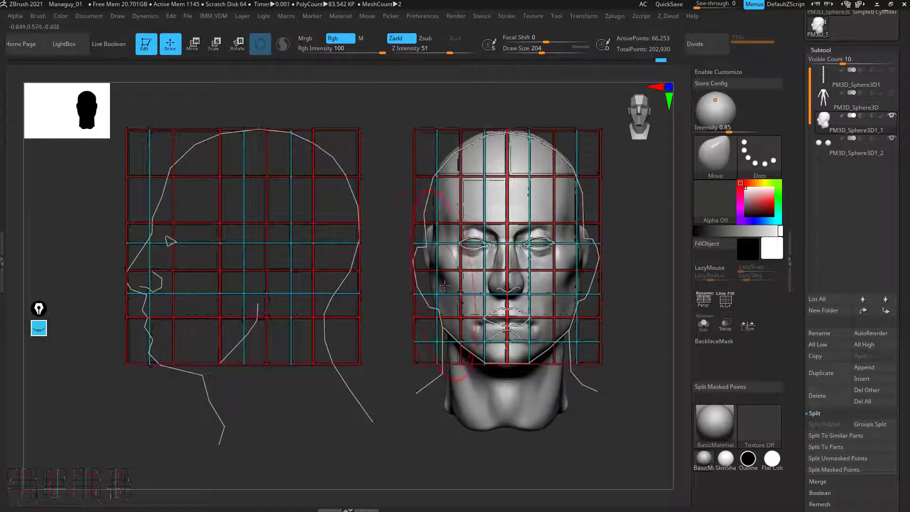
key(bracketright)
key(bracketright)
key(bracketright)
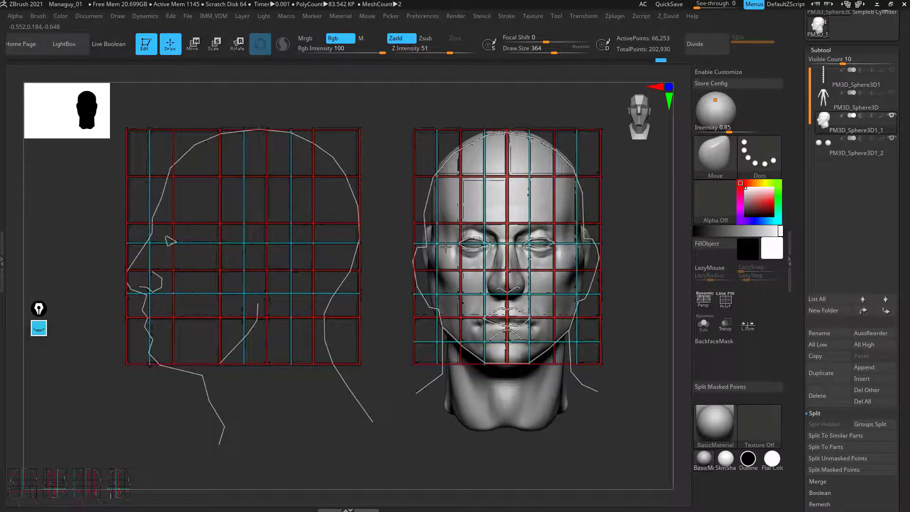
key(bracketleft)
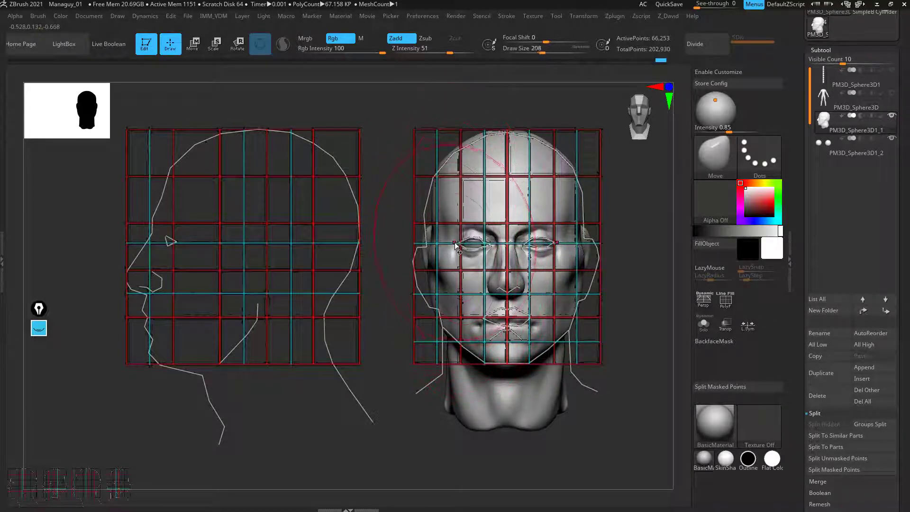
key(bracketleft)
key(bracketleft)
key(bracketleft)
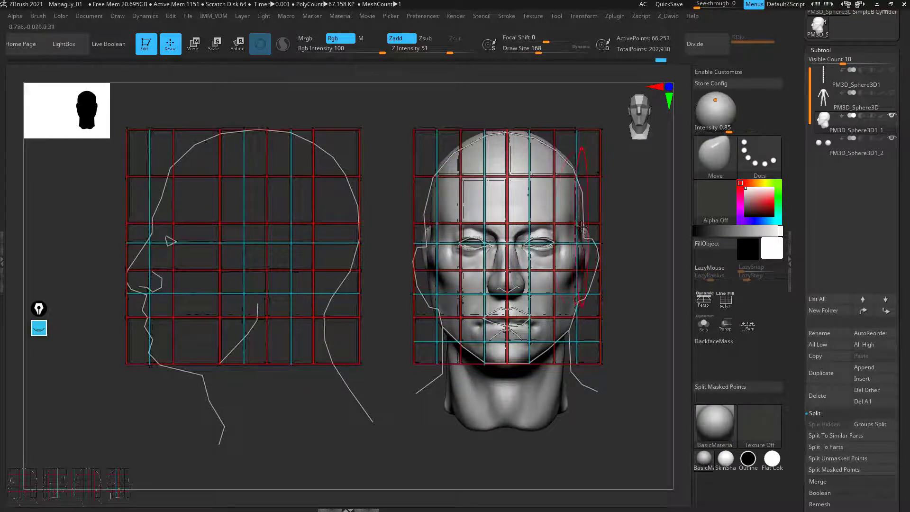
key(shift+z)
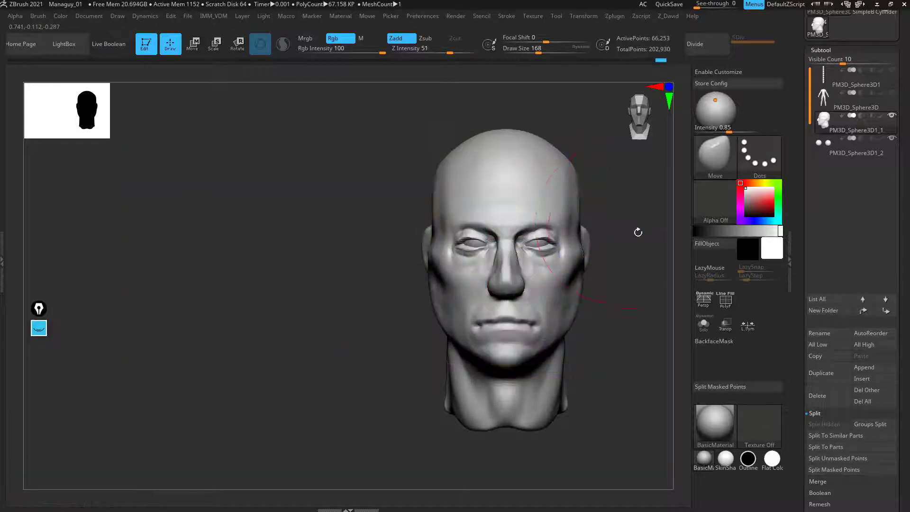
Step: Flatten the temple and the area above the ear with TrimDynamic at draw size 168, and smooth the surface
mouse_move(639, 231)
mouse_down()
mouse_move(658, 261)
mouse_move(609, 276)
mouse_move(643, 327)
mouse_move(578, 342)
mouse_up()
mouse_move(645, 241)
mouse_down()
mouse_move(640, 266)
mouse_move(684, 345)
mouse_move(596, 376)
mouse_up()
key(b)
key(t)
key(d)
drag(505, 289, 514, 241)
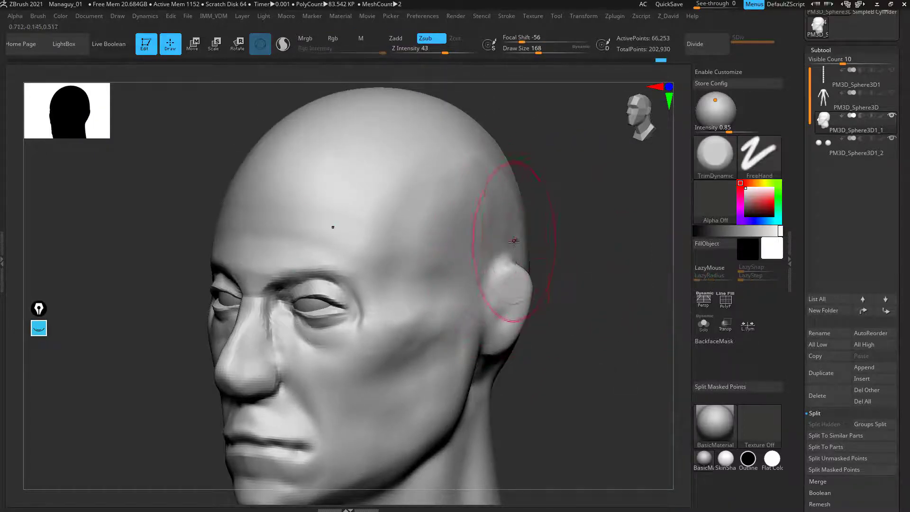
drag(555, 270, 516, 303)
mouse_move(292, 338)
shift+mouse_down()
mouse_move(301, 305)
mouse_move(291, 329)
mouse_move(376, 285)
mouse_move(429, 223)
shift+mouse_up()
Step: Flatten the side plane of the skull between the temple and the ear with TrimDynamic at draw size 184
mouse_move(540, 248)
mouse_down()
mouse_move(602, 236)
mouse_move(583, 248)
mouse_up()
drag(191, 364, 186, 265)
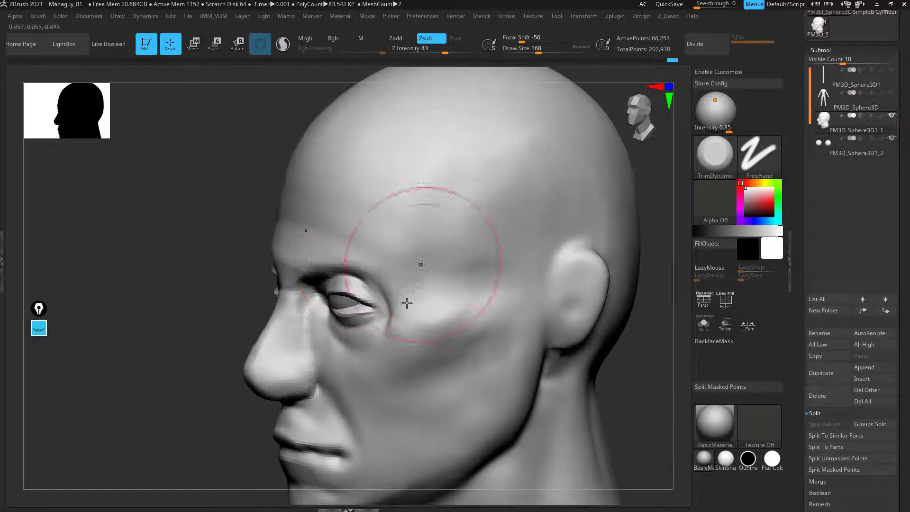
key(])
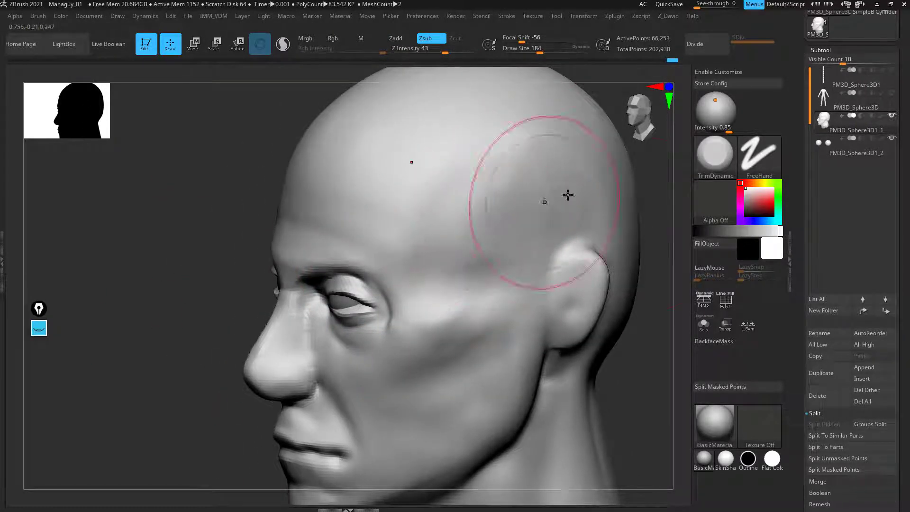
alt+drag(662, 210, 641, 175)
mouse_move(432, 217)
mouse_down()
mouse_move(429, 228)
mouse_move(463, 199)
mouse_move(484, 113)
mouse_up()
Step: Define the temple hollow and the edge of the forehead with the Clay brush at draw size about 188
key(b)
key(c)
key(l)
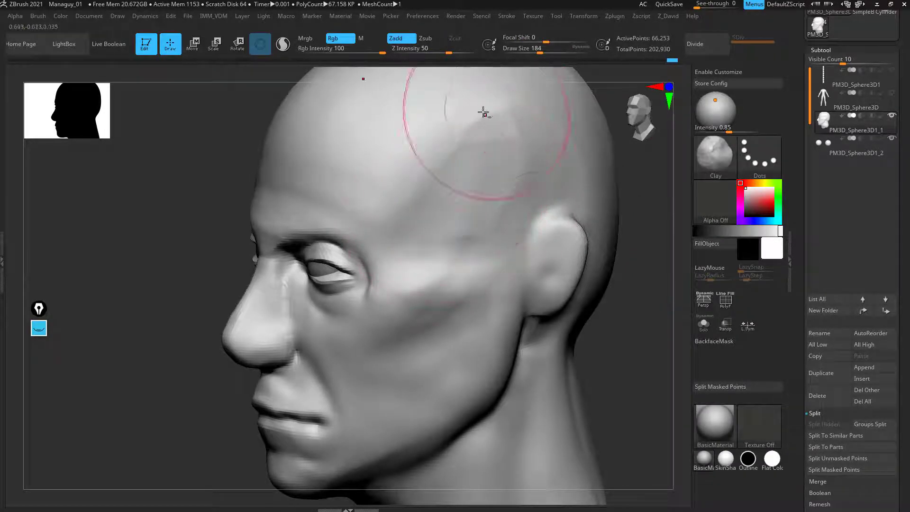
drag(631, 247, 664, 271)
drag(377, 299, 380, 242)
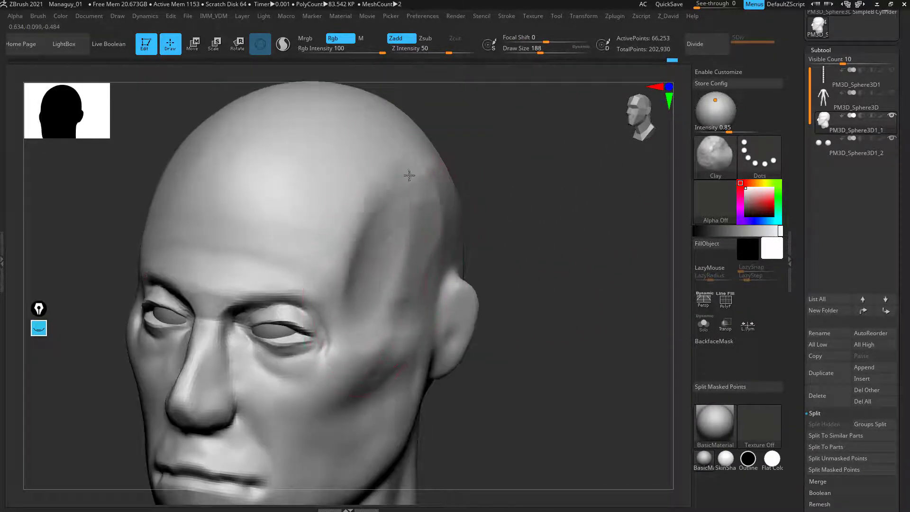
shift+right_drag(400, 301, 413, 272)
drag(422, 288, 409, 251)
Step: Plane the outer forehead beside the temple with TrimDynamic at draw size 192
key(b)
key(t)
key(d)
right_drag(228, 247, 269, 232)
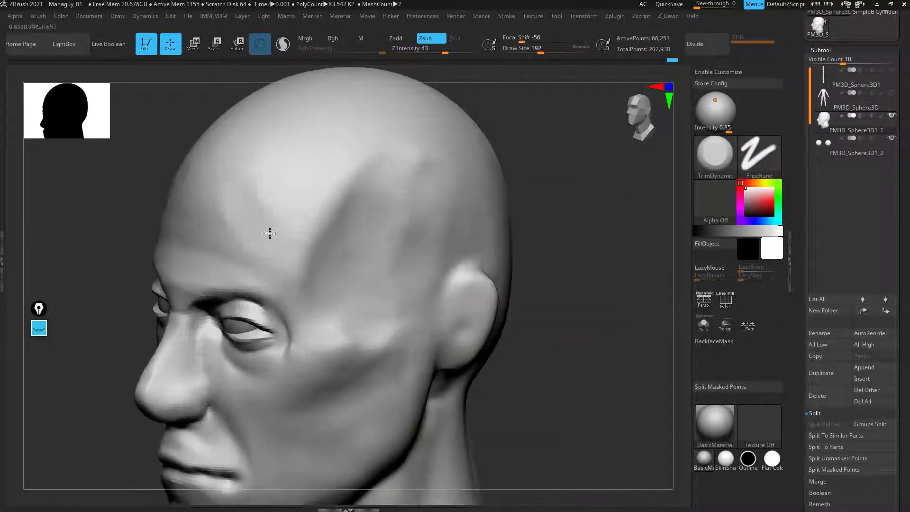
drag(268, 232, 223, 209)
Step: Refine the planes of the temple and cheekbone with the Clay and TrimDynamic brushes
key(b)
key(c)
key(l)
right_drag(491, 220, 503, 143)
key(b)
key(t)
key(d)
mouse_move(465, 341)
right_down()
mouse_move(500, 351)
mouse_move(469, 191)
mouse_move(445, 397)
mouse_move(258, 307)
mouse_move(392, 289)
right_up()
Step: Refine the transition between the side of the nose and the cheek at draw size 100
key(b)
key(d)
key(s)
drag(391, 290, 408, 280)
key(b)
key(m)
key(v)
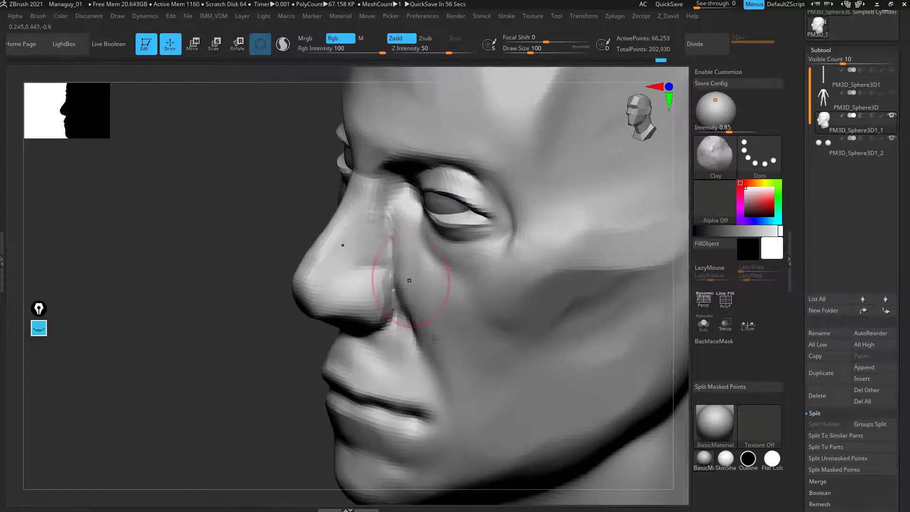
Step: Switch to the Move brush at draw size 172 and check the face from the front against the reference overlay
mouse_move(409, 280)
right_down()
mouse_move(354, 278)
mouse_move(332, 369)
mouse_move(510, 266)
mouse_move(370, 166)
right_up()
key(b)
key(d)
key(s)
key(b)
key(m)
key(v)
key(shift+z)
click(387, 248)
key(shift+z)
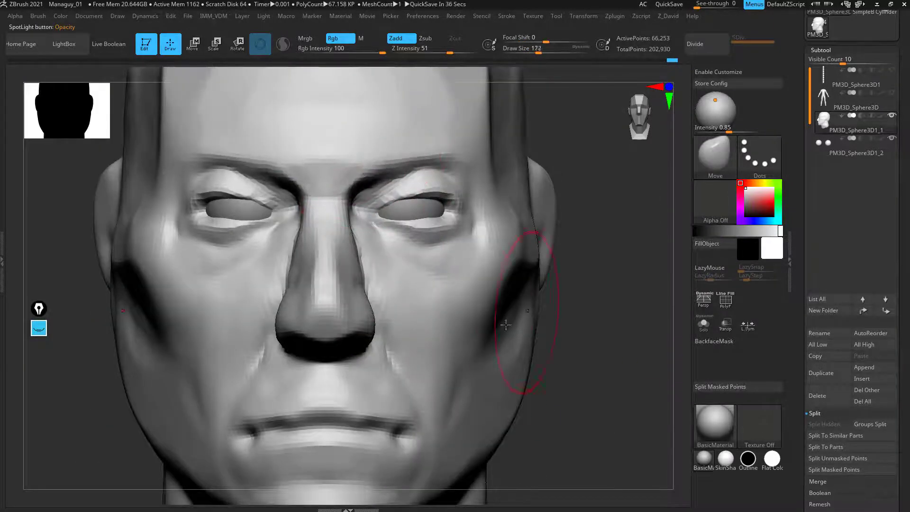
Step: Examine the cheek, cheekbone and skull side contours from front and three-quarter views
mouse_move(522, 266)
right_down()
mouse_move(553, 332)
mouse_move(579, 320)
right_up()
key(ctrl)
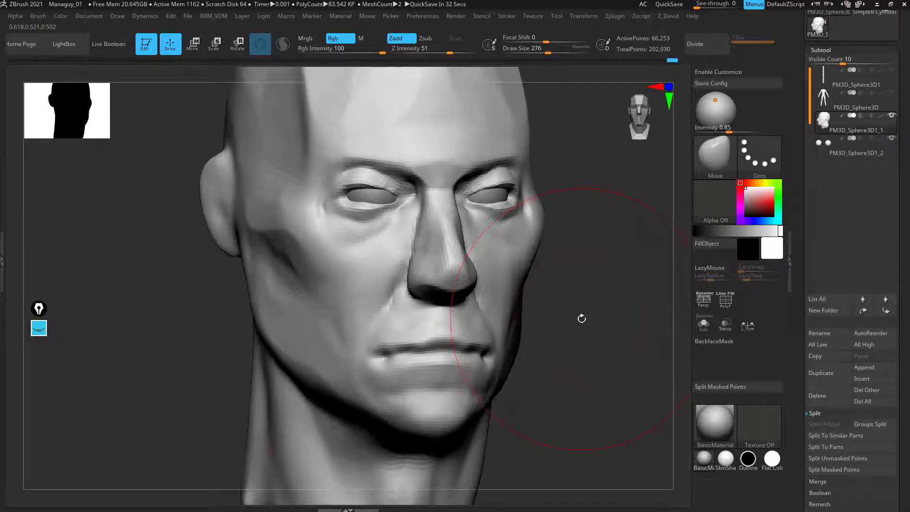
mouse_move(458, 363)
right_down()
mouse_move(630, 386)
mouse_move(575, 362)
mouse_move(565, 315)
mouse_move(556, 314)
mouse_move(555, 325)
right_up()
mouse_move(412, 334)
right_down()
mouse_move(610, 362)
mouse_move(539, 363)
right_up()
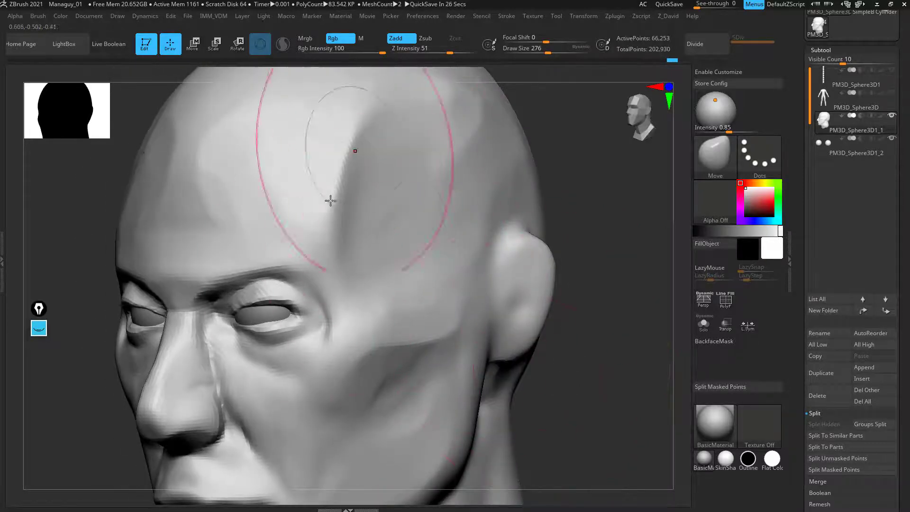
right_drag(512, 447, 542, 348)
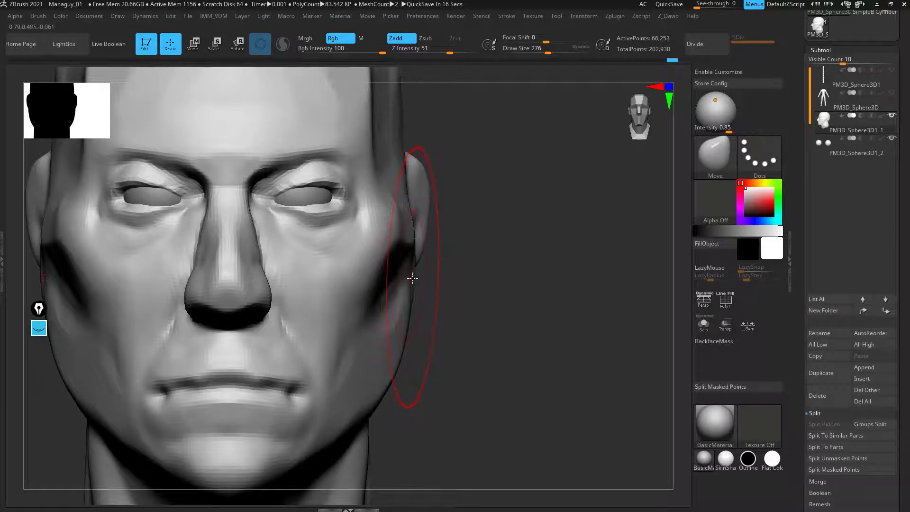
right_drag(412, 283, 463, 199)
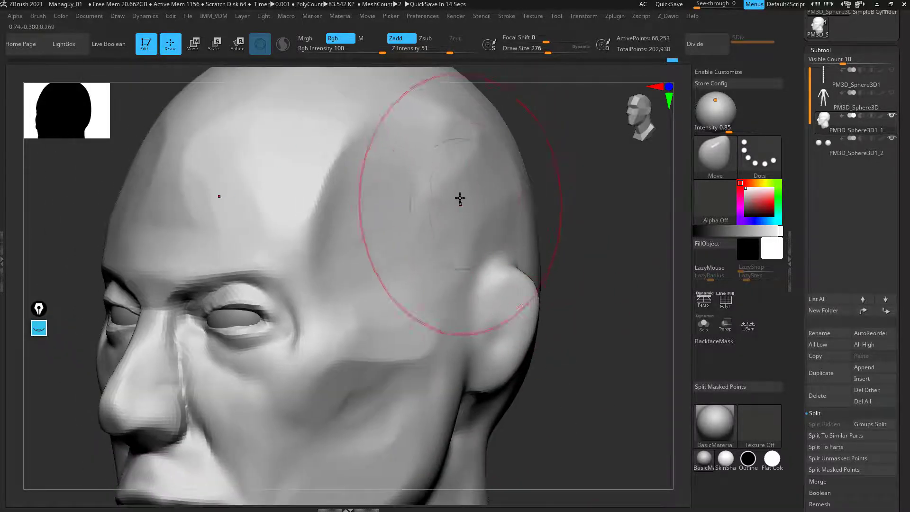
Step: Mark the skull side above the ear and a spot on the cheekbone with temporary masks and clear them
ctrl+drag(475, 198, 473, 242)
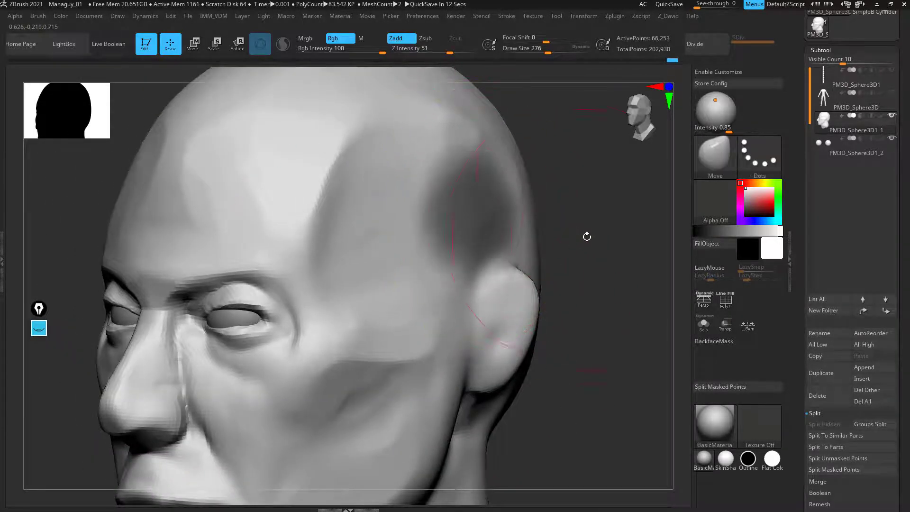
shift+right_drag(587, 236, 605, 233)
ctrl+drag(521, 224, 526, 230)
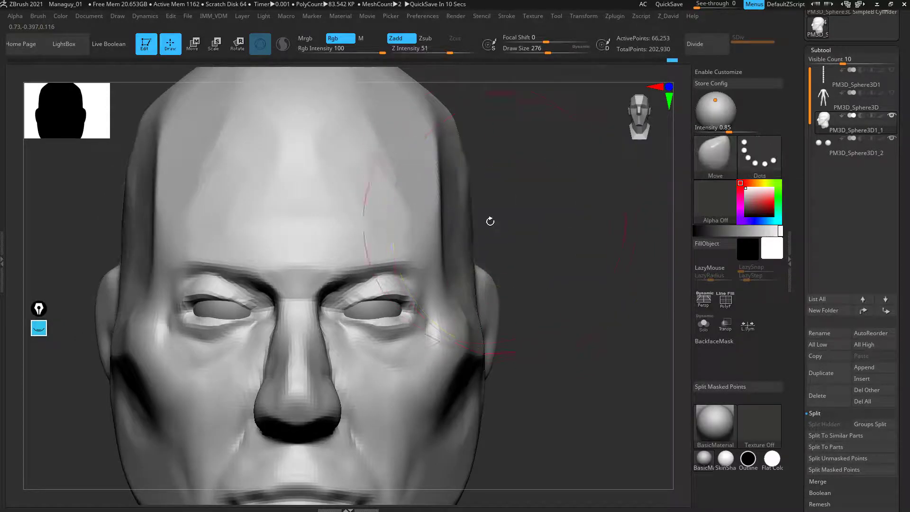
right_drag(496, 220, 469, 309)
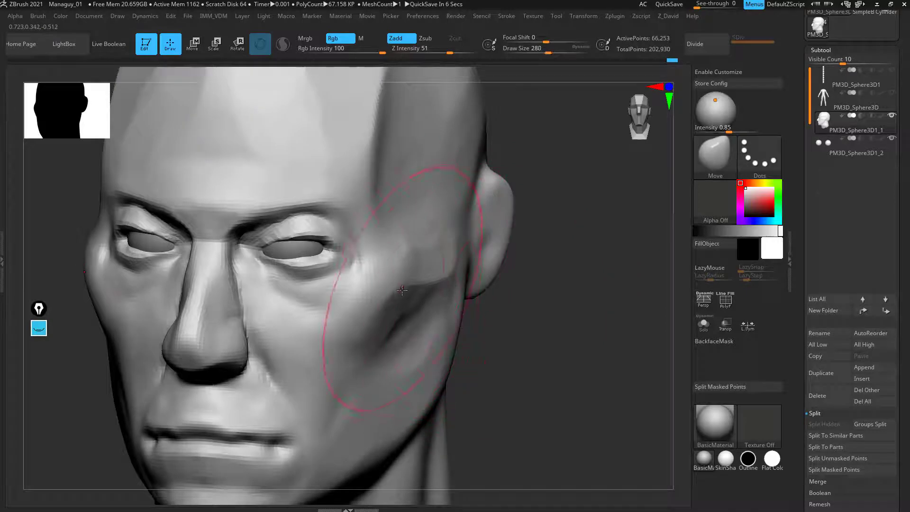
mouse_move(531, 362)
right_down()
mouse_move(494, 372)
mouse_move(457, 363)
right_up()
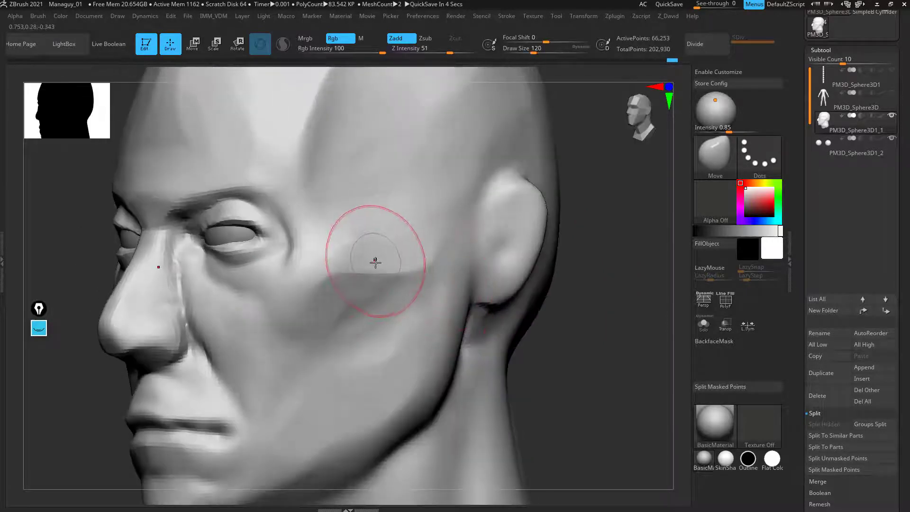
ctrl+drag(370, 265, 364, 266)
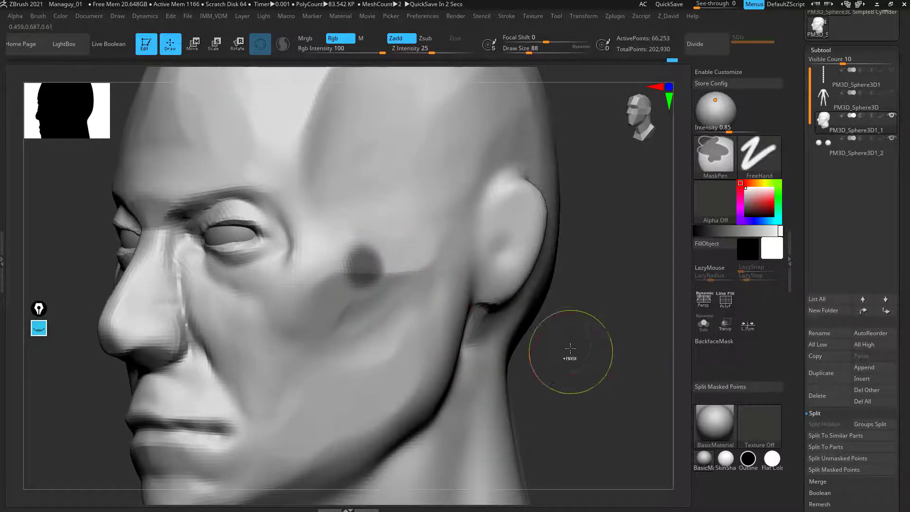
ctrl+drag(570, 351, 565, 346)
shift+right_drag(592, 342, 578, 349)
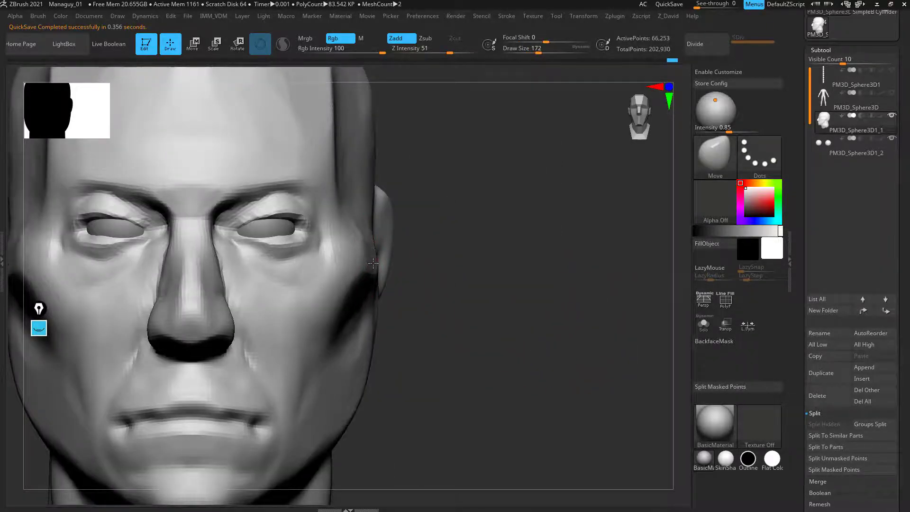
Step: Narrow the side contour of the cheek below the cheekbone with the Move brush at draw size 280
mouse_move(442, 331)
right_down()
mouse_move(416, 329)
mouse_move(376, 244)
mouse_move(461, 327)
right_up()
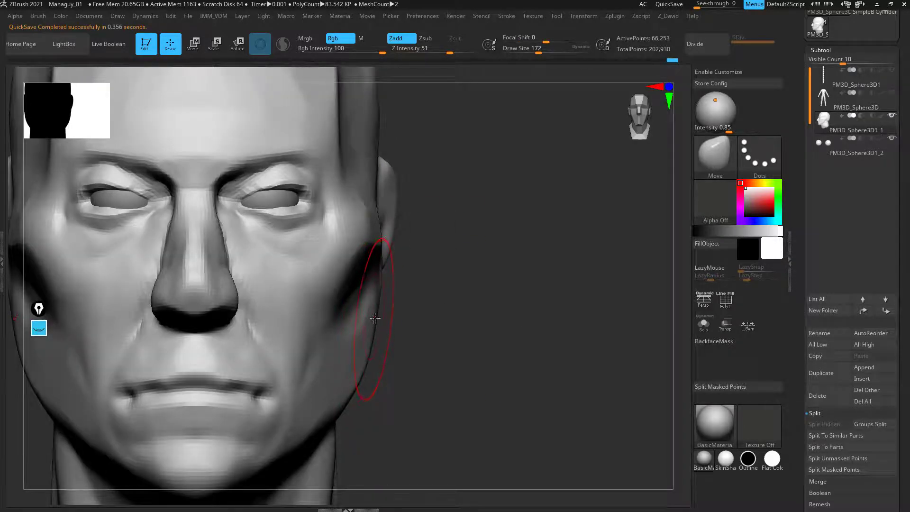
key(bracketright)
key(bracketright)
mouse_move(383, 308)
right_down()
mouse_move(468, 321)
mouse_move(387, 302)
right_up()
key(bracketright)
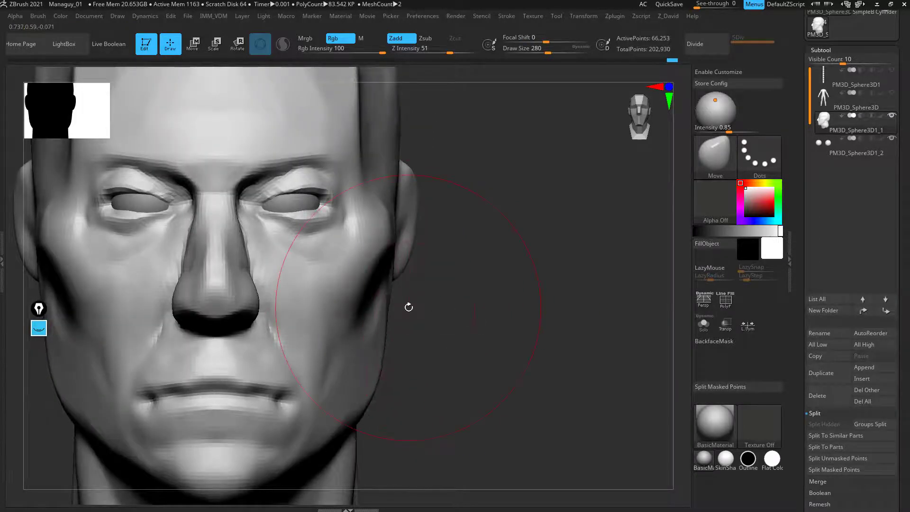
alt+right_drag(418, 185, 487, 108)
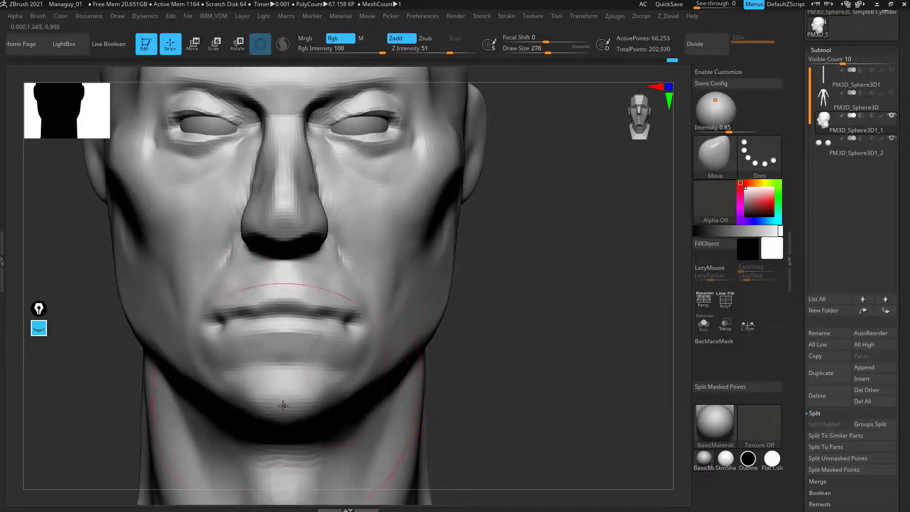
Step: Narrow the chin with the Move brush at draw size 140
key([)
key([)
key([)
key([)
key([)
key([)
mouse_move(321, 405)
mouse_down()
mouse_move(320, 417)
mouse_move(294, 406)
mouse_up()
alt+right_drag(536, 308, 624, 368)
mouse_move(564, 366)
right_down()
mouse_move(600, 366)
mouse_move(533, 362)
right_up()
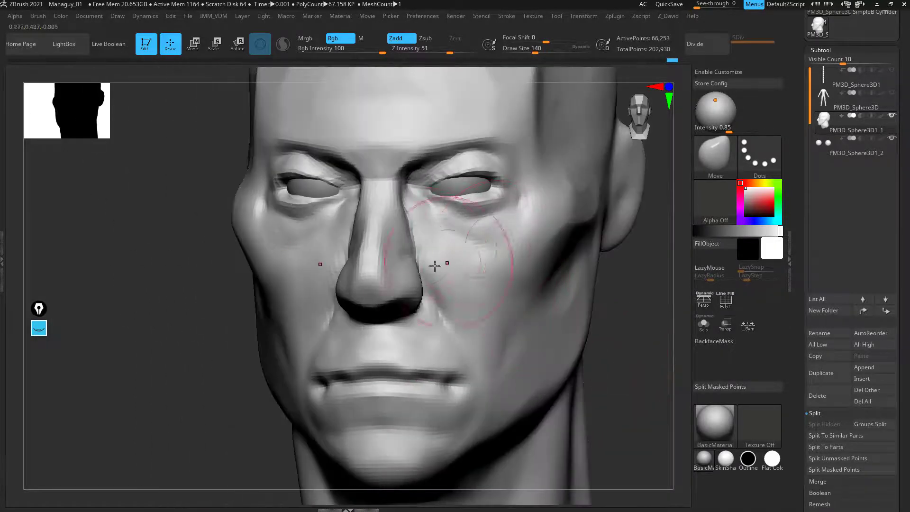
Step: Adjust the side contour of the nose bridge with the Move brush at draw size 80
key([)
key([)
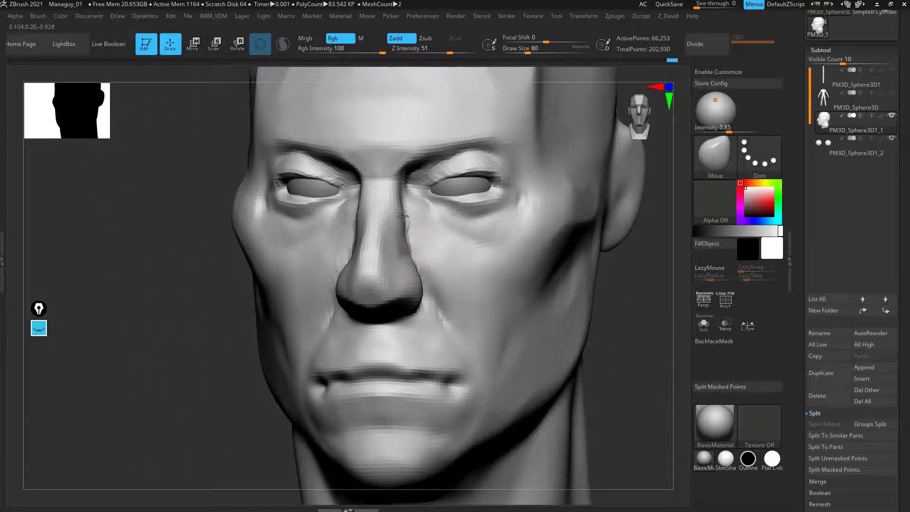
right_drag(507, 330, 609, 382)
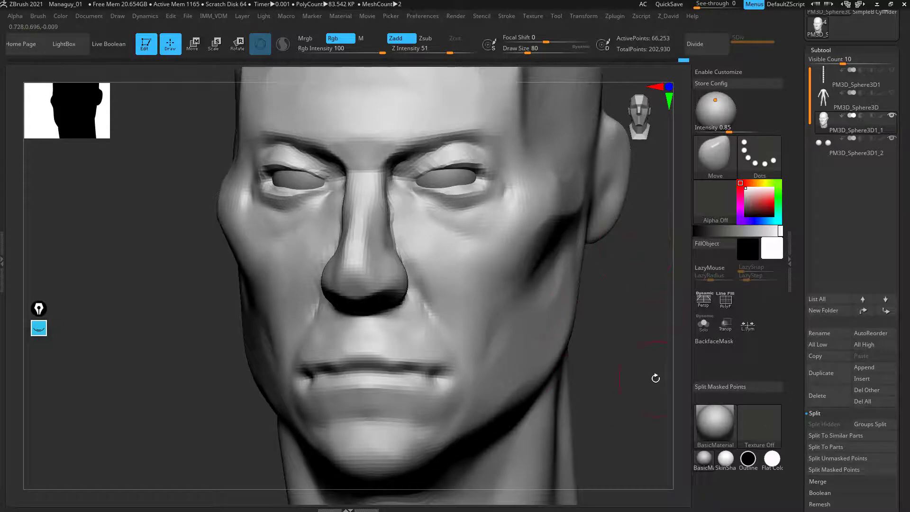
right_drag(656, 378, 620, 372)
mouse_move(397, 305)
right_down()
mouse_move(527, 342)
mouse_move(520, 344)
mouse_move(513, 316)
mouse_move(531, 285)
mouse_move(417, 285)
right_up()
Step: Carve the nostril openings on the underside of the nose
key(b)
key(d)
key(s)
key(b)
key(c)
key(t)
drag(303, 213, 318, 244)
right_drag(522, 304, 550, 294)
mouse_move(333, 218)
mouse_down()
mouse_move(366, 242)
mouse_move(353, 258)
mouse_up()
mouse_move(526, 294)
right_down()
mouse_move(426, 255)
mouse_move(526, 284)
right_up()
drag(451, 225, 489, 284)
Step: Define the temple edge and the outer eye corner, and smooth the surrounding forms
drag(493, 147, 474, 228)
drag(532, 179, 488, 233)
mouse_move(175, 285)
alt+mouse_down()
mouse_move(181, 365)
mouse_move(206, 398)
alt+mouse_up()
mouse_move(315, 220)
shift+mouse_down()
mouse_move(336, 247)
mouse_move(467, 173)
shift+mouse_up()
mouse_move(183, 342)
mouse_down()
mouse_move(161, 298)
mouse_move(150, 296)
mouse_up()
shift+drag(392, 190, 463, 216)
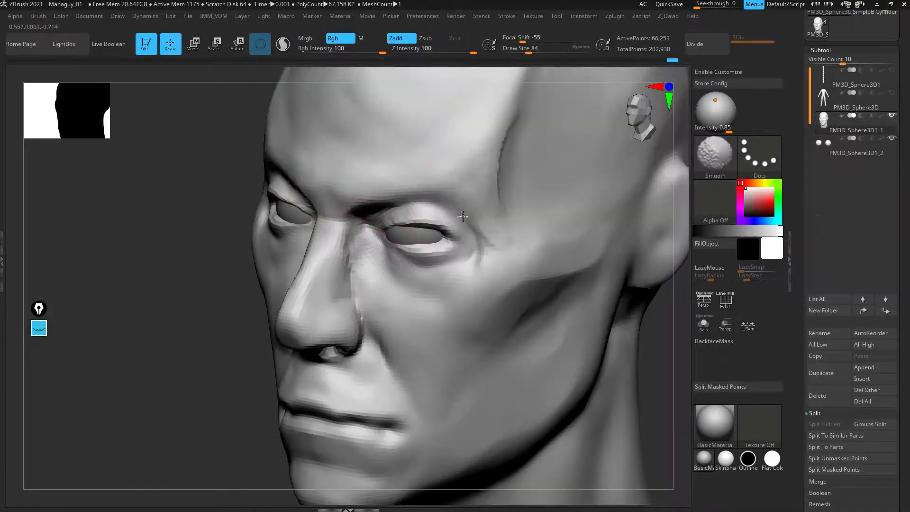
Step: Refine the side of the nose and the nostril wing with the Move and Clay brushes, smoothing the transitions
mouse_move(416, 247)
right_down()
mouse_move(433, 294)
mouse_move(559, 205)
mouse_move(429, 321)
right_up()
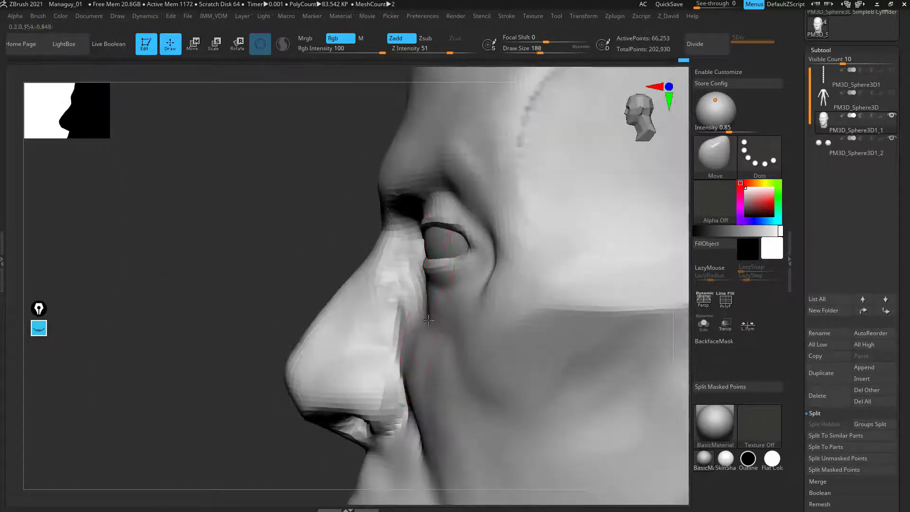
mouse_move(429, 408)
alt+right_down()
mouse_move(430, 265)
mouse_move(386, 270)
mouse_move(289, 429)
mouse_move(161, 349)
alt+right_up()
mouse_move(268, 246)
alt+right_down()
mouse_move(232, 318)
mouse_move(403, 303)
mouse_move(469, 421)
mouse_move(503, 380)
mouse_move(162, 383)
mouse_move(158, 351)
mouse_move(198, 219)
mouse_move(536, 343)
mouse_move(588, 265)
mouse_move(581, 303)
mouse_move(497, 294)
alt+right_up()
key(b)
key(t)
key(d)
key(b)
key(s)
key(t)
key(b)
key(c)
key(l)
drag(138, 288, 194, 303)
right_drag(318, 267, 219, 262)
shift+drag(279, 290, 291, 332)
mouse_move(291, 332)
ctrl+right_down()
mouse_move(163, 400)
mouse_move(224, 436)
mouse_move(266, 379)
ctrl+right_up()
Step: Shape the philtrum and the planes around the lips with the Move, Clay and TrimDynamic brushes
key(b)
key(m)
key(v)
key(b)
key(c)
key(l)
mouse_move(326, 174)
right_down()
mouse_move(437, 286)
mouse_move(403, 346)
mouse_move(185, 453)
mouse_move(192, 400)
mouse_move(265, 361)
mouse_move(328, 213)
mouse_move(229, 431)
mouse_move(265, 190)
mouse_move(222, 229)
mouse_move(531, 295)
mouse_move(379, 264)
mouse_move(310, 275)
right_up()
key(b)
key(m)
key(v)
key(b)
key(t)
key(d)
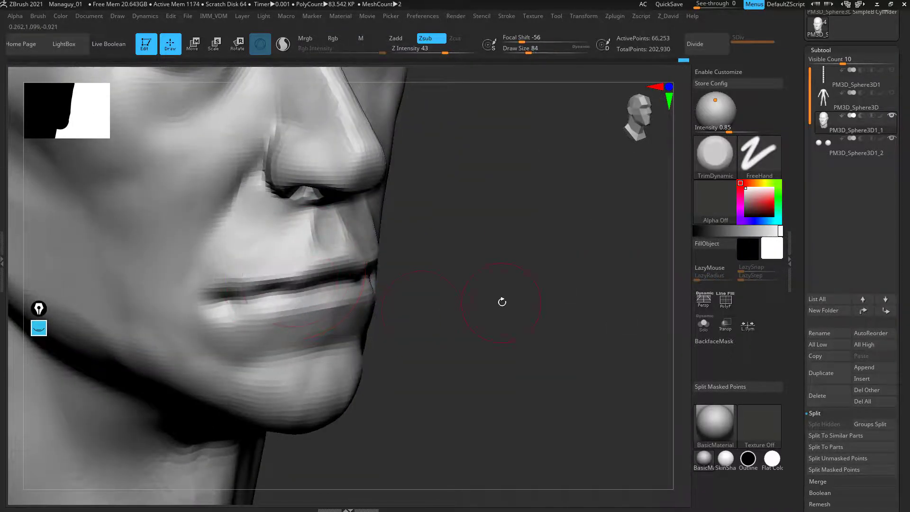
right_drag(502, 303, 169, 391)
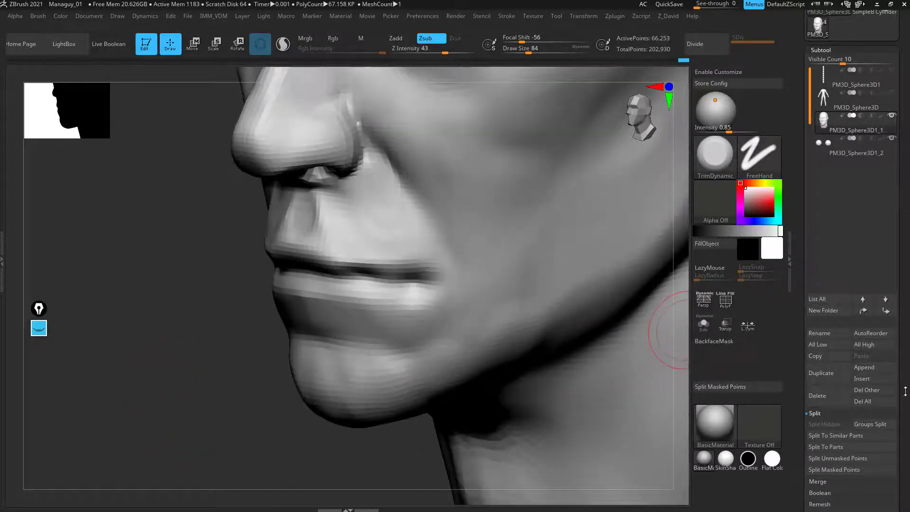
Step: Remesh the head with DynaMesh at resolution 248
drag(905, 391, 892, 317)
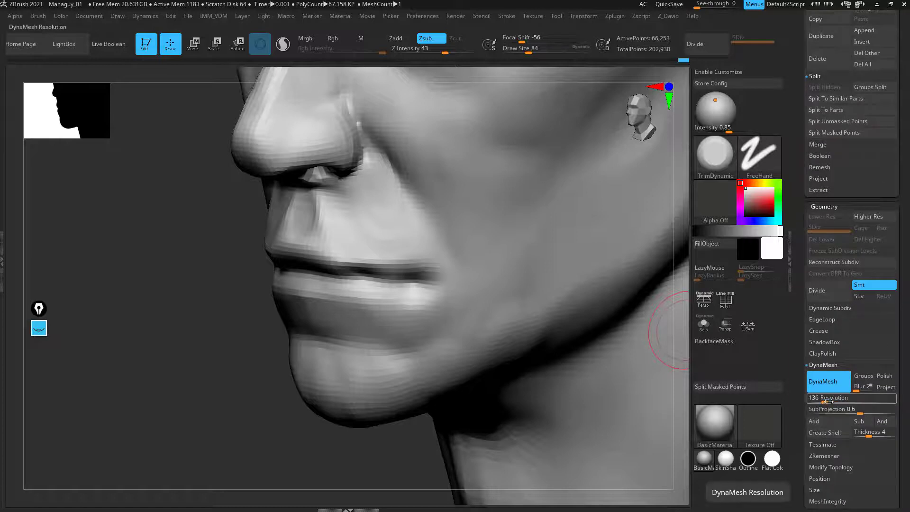
drag(827, 402, 831, 402)
ctrl+drag(247, 424, 247, 426)
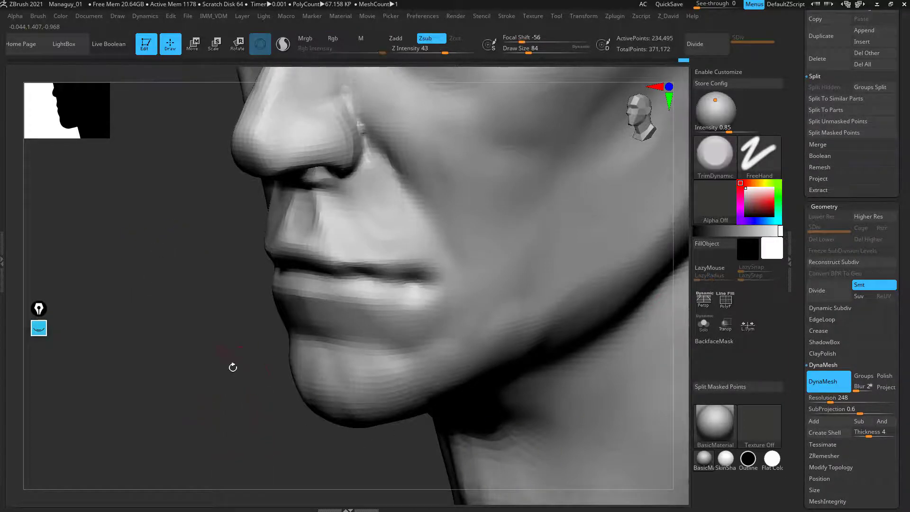
Step: Carve a sharper line between the lips with the DamStandard brush
drag(100, 359, 213, 348)
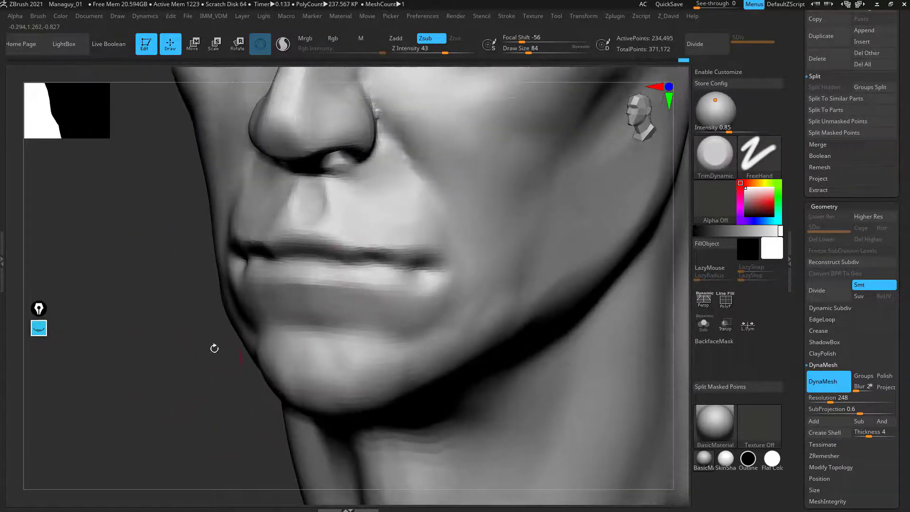
key(b)
key(d)
key(s)
drag(156, 323, 361, 313)
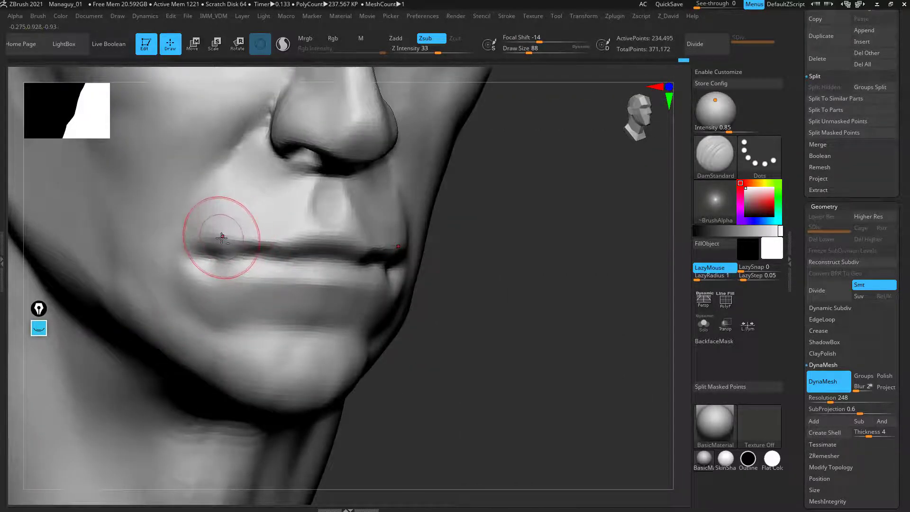
drag(281, 237, 337, 237)
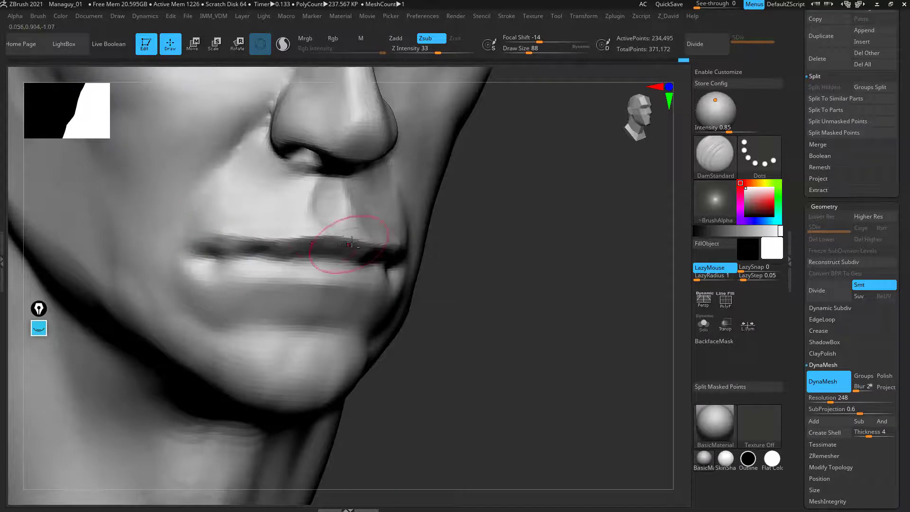
drag(530, 311, 341, 309)
drag(313, 263, 463, 277)
drag(194, 375, 149, 359)
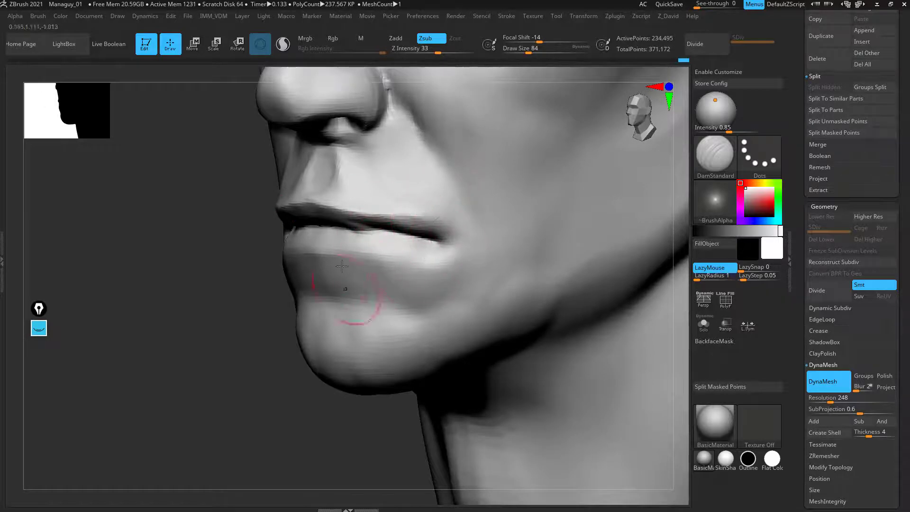
Step: Define the lower edge of the bottom lip with DamStandard at draw size 88
mouse_move(209, 335)
mouse_down()
mouse_move(252, 329)
mouse_move(306, 260)
mouse_up()
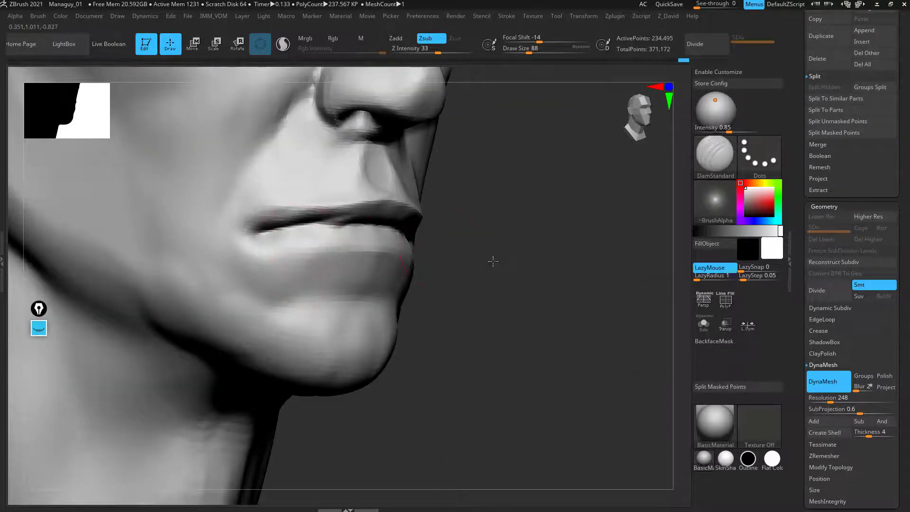
drag(492, 260, 451, 260)
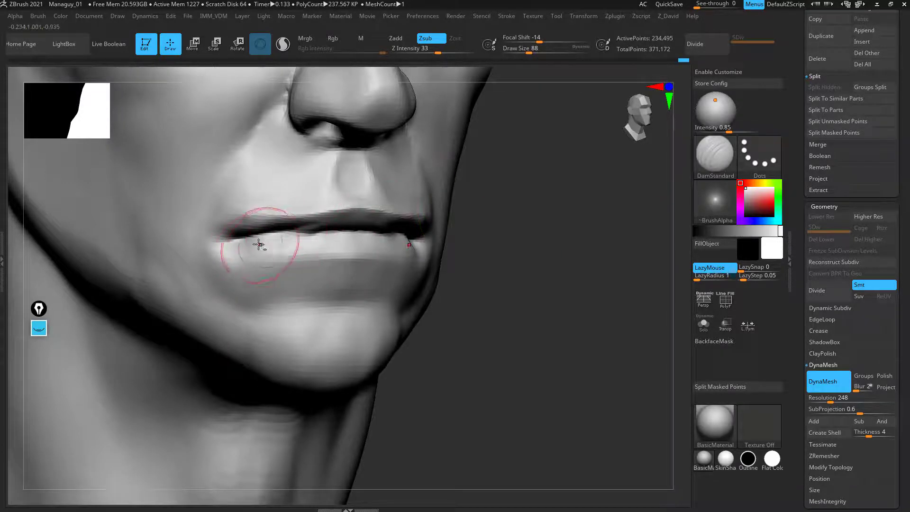
drag(300, 254, 341, 260)
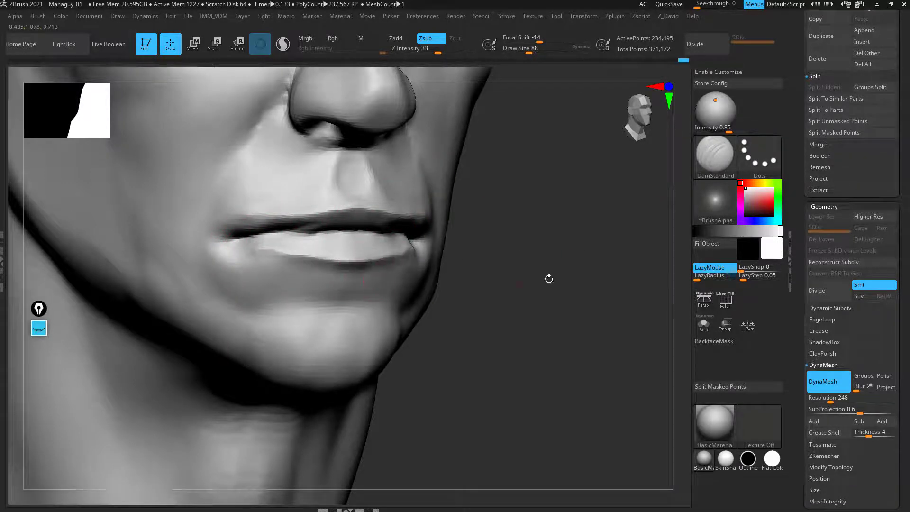
drag(549, 279, 545, 313)
drag(173, 299, 189, 377)
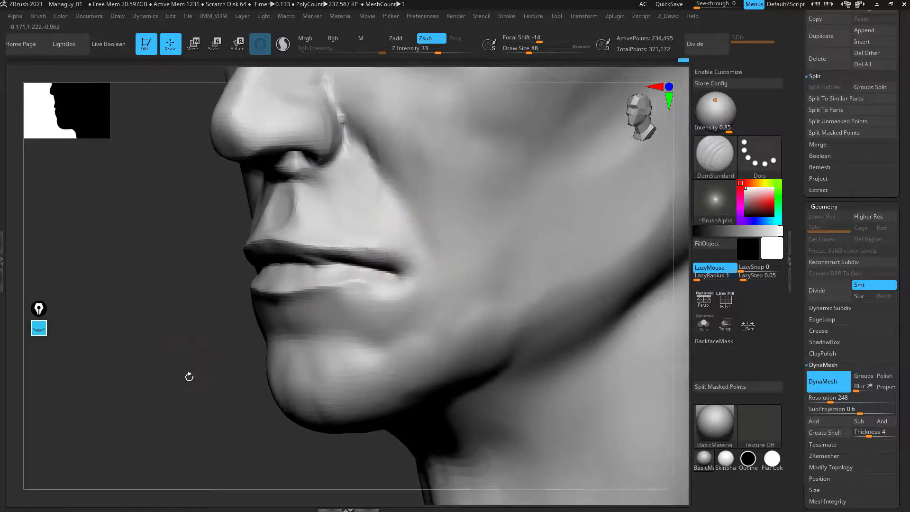
Step: Build up the muscle volume around the mouth corners with the Clay brush at draw size 100
key(b)
key(c)
key(l)
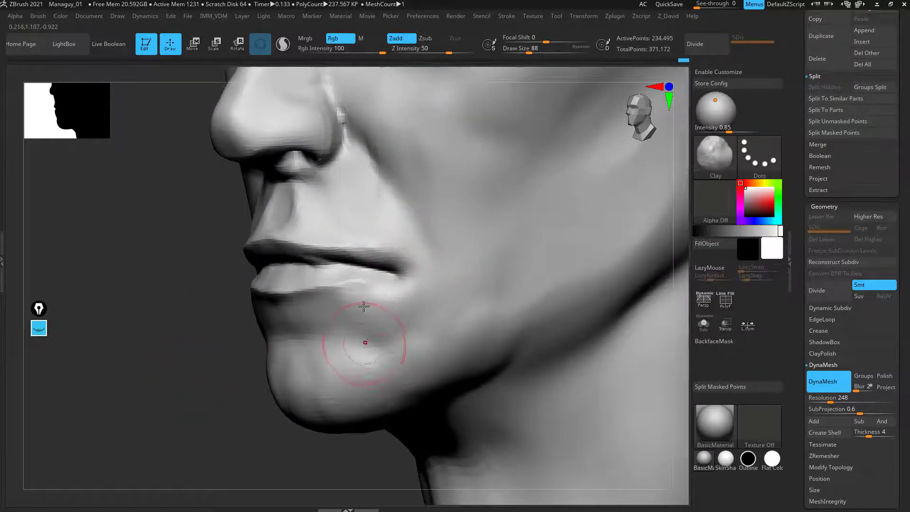
key(])
mouse_move(411, 271)
mouse_down()
mouse_move(411, 260)
mouse_move(410, 295)
mouse_move(404, 269)
mouse_move(390, 270)
mouse_up()
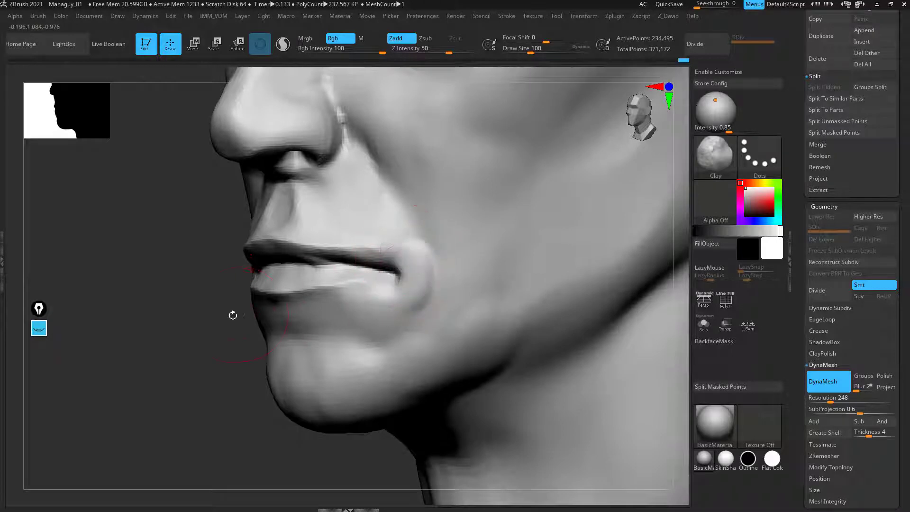
drag(232, 315, 278, 317)
key([)
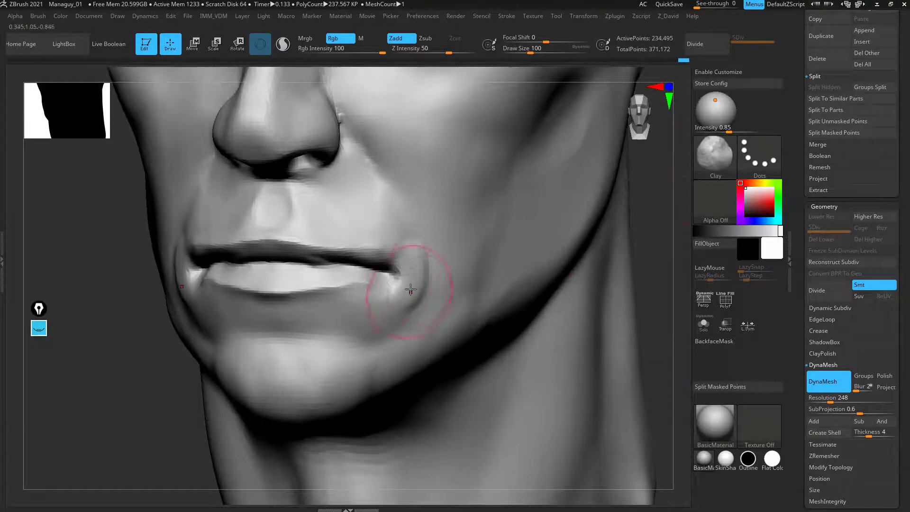
drag(400, 283, 411, 259)
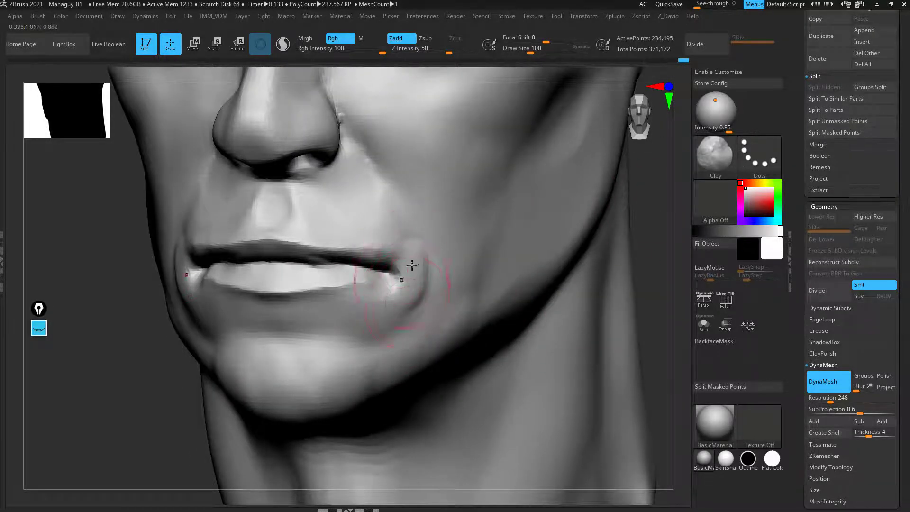
mouse_move(150, 430)
mouse_down()
mouse_move(143, 400)
mouse_move(280, 363)
mouse_up()
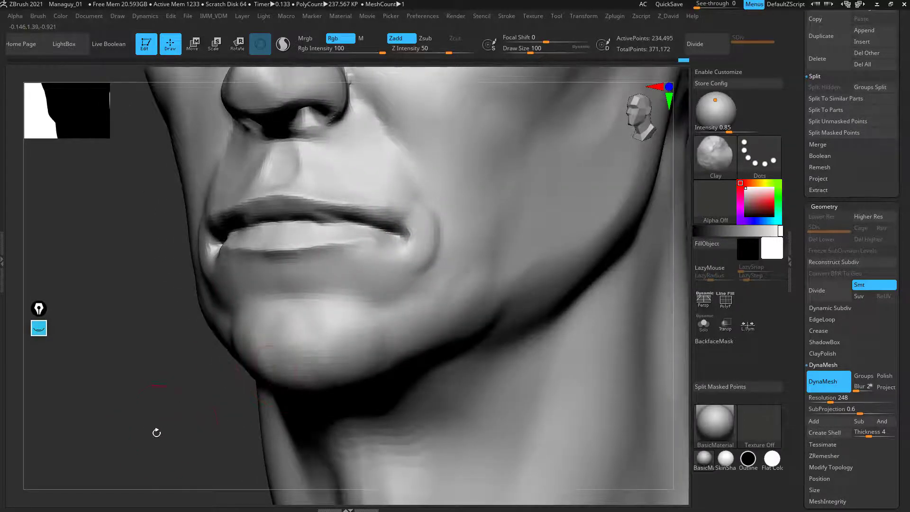
Step: Shape the hollow beneath the bottom lip with the Clay brush at draw size 120
drag(157, 433, 290, 269)
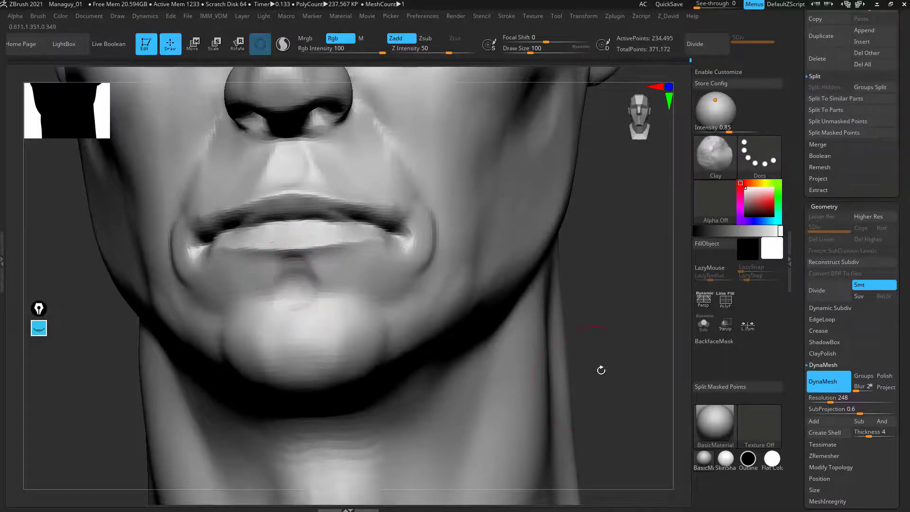
drag(601, 370, 306, 331)
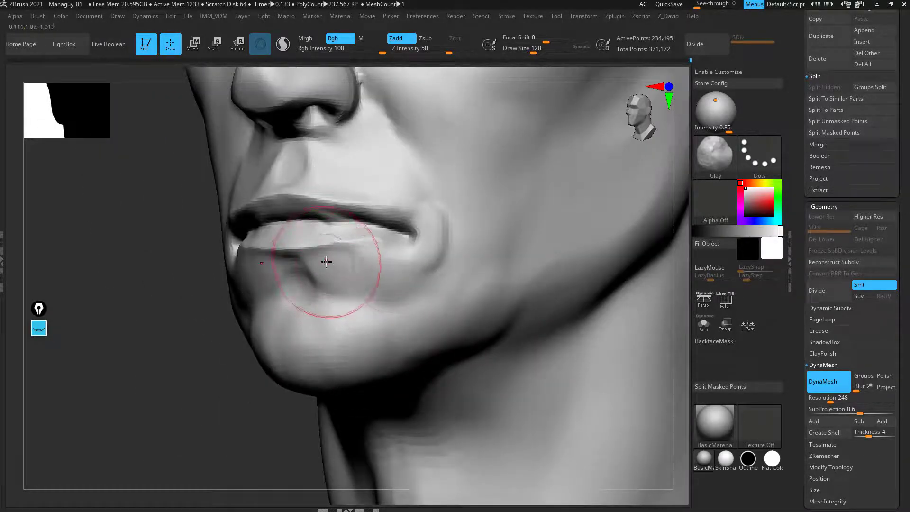
drag(217, 363, 123, 358)
drag(235, 313, 400, 303)
Step: Reshape the middle of the upper lip into a cupid's bow with the Move brush at draw size 100
mouse_move(152, 365)
mouse_down()
mouse_move(185, 412)
mouse_move(189, 392)
mouse_move(526, 333)
mouse_up()
key(b)
key(m)
key(v)
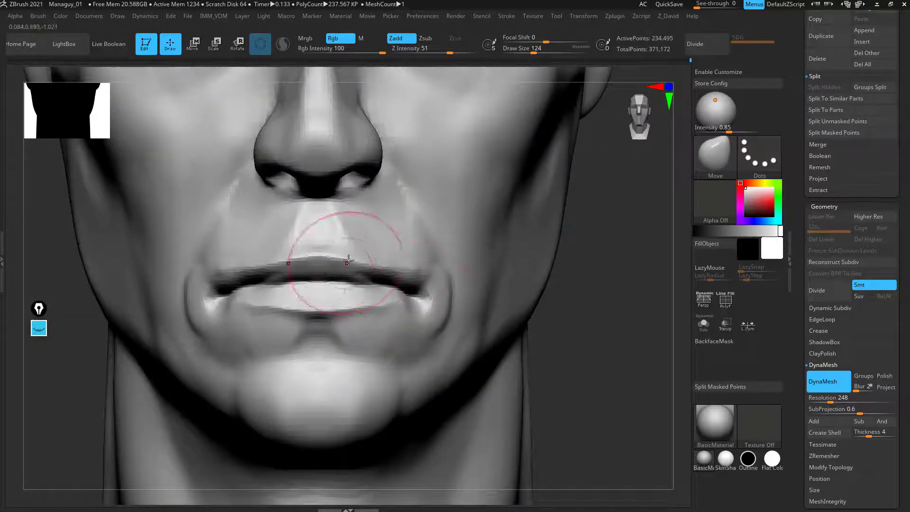
drag(426, 282, 424, 285)
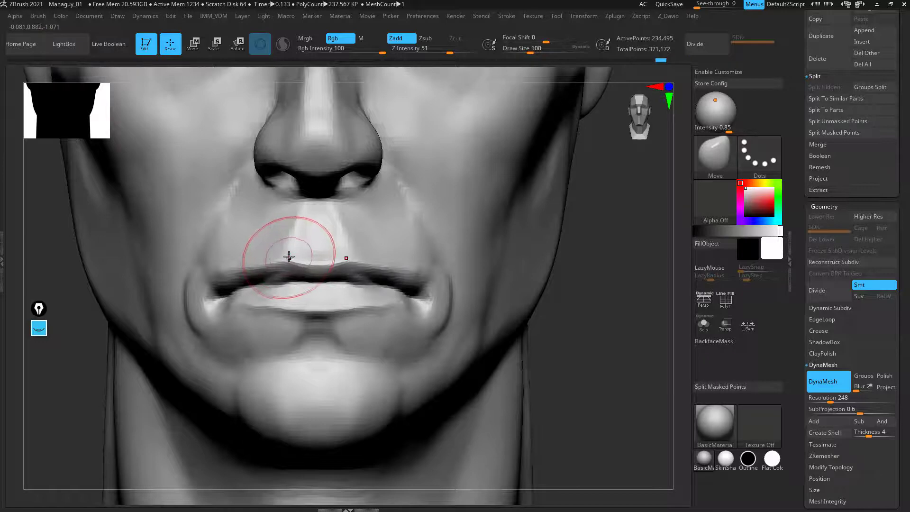
mouse_move(289, 257)
mouse_down()
mouse_move(290, 245)
mouse_move(288, 258)
mouse_up()
Step: Adjust the bottom lip's centre and the outer ends of the upper lip with the Move brush at draw size 120
key(])
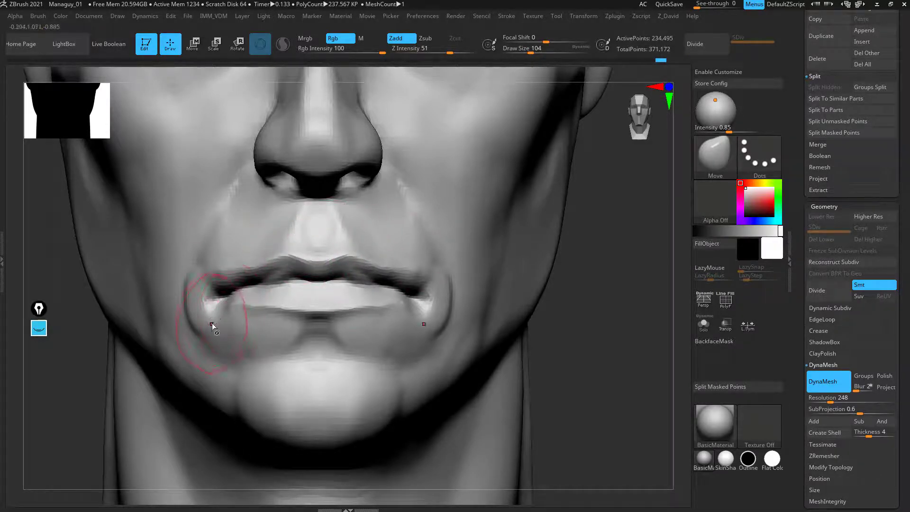
mouse_move(311, 306)
mouse_down()
mouse_move(291, 284)
mouse_move(316, 285)
mouse_up()
drag(365, 257, 366, 259)
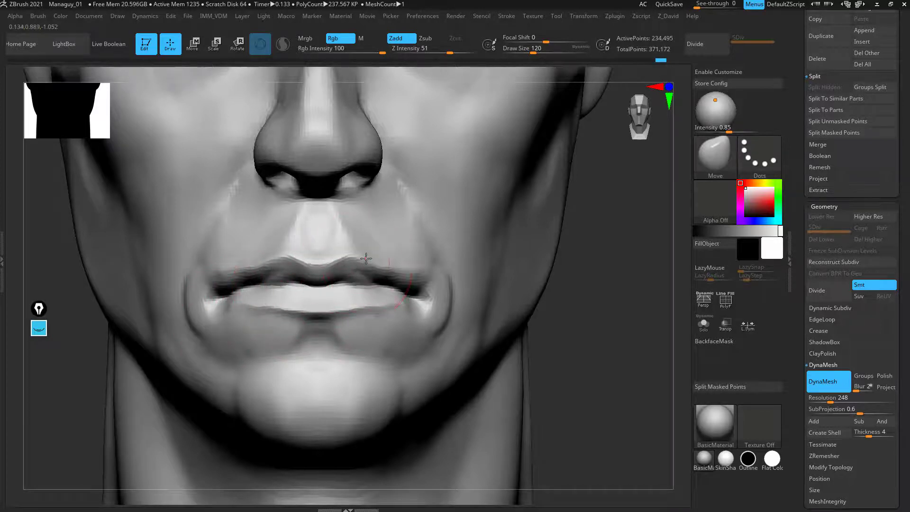
mouse_move(416, 274)
mouse_down()
mouse_move(412, 308)
mouse_move(425, 318)
mouse_up()
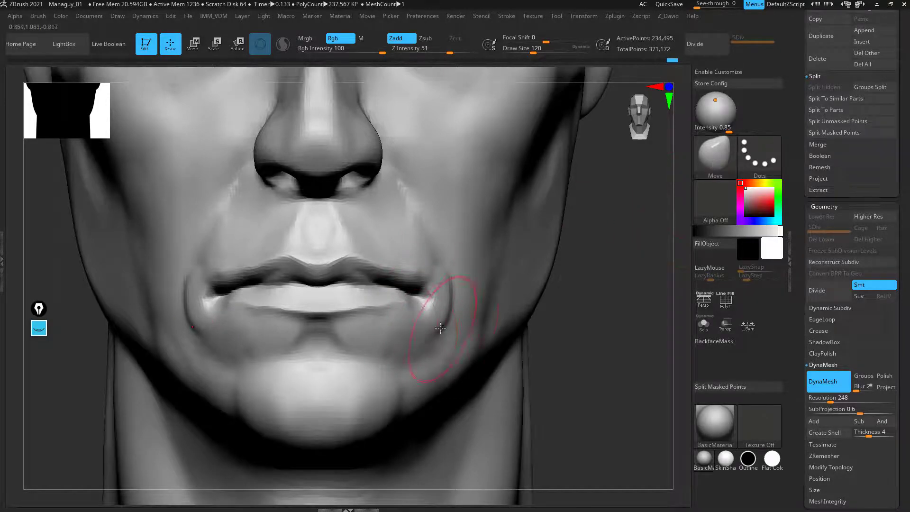
Step: Tighten the mouth corners with the Pinch brush at draw size 216
click(717, 160)
key(shift)
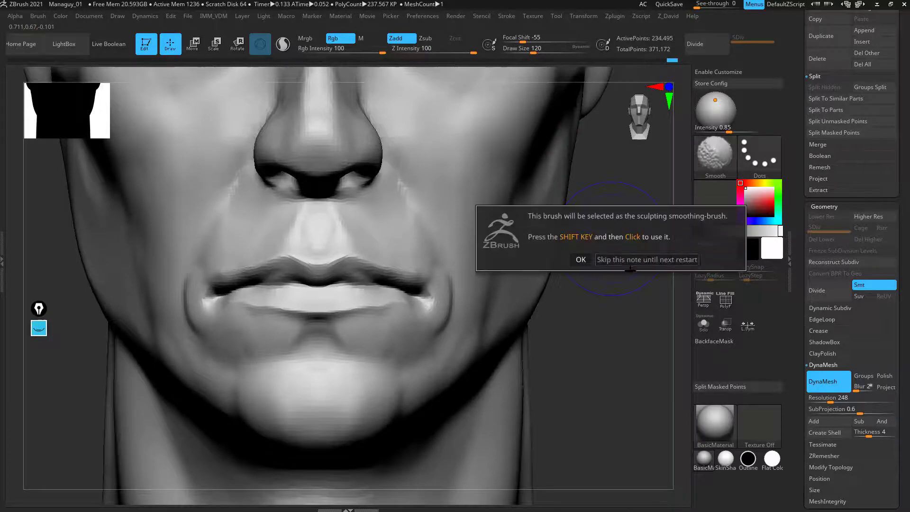
click(581, 260)
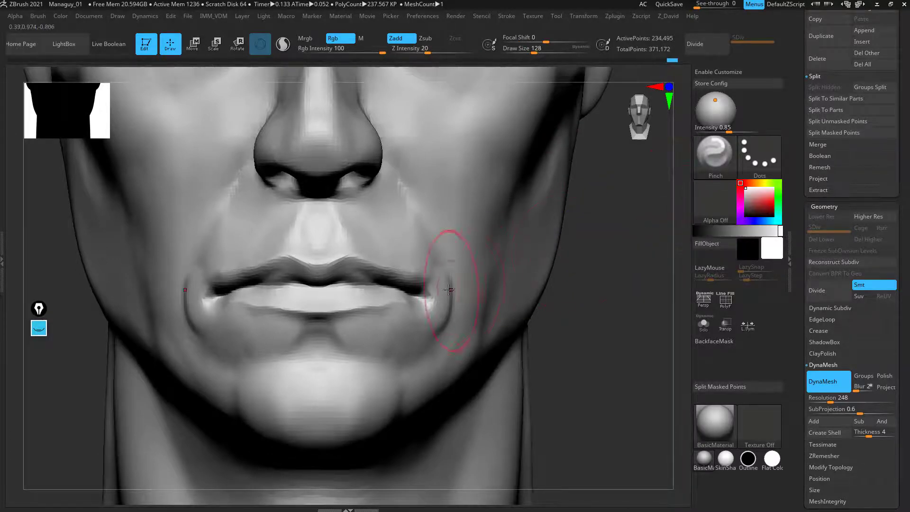
key(])
key(])
drag(415, 289, 449, 301)
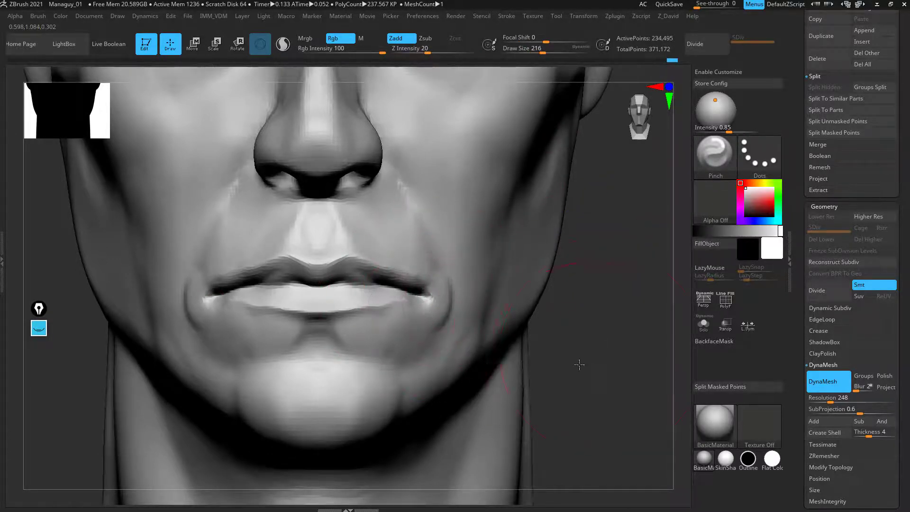
Step: Build up the area between the nostril and the upper lip with the Clay brush at draw size 80
mouse_move(579, 364)
mouse_down()
mouse_move(228, 372)
mouse_move(181, 408)
mouse_move(248, 376)
mouse_up()
key(b)
key(c)
key(l)
alt+drag(160, 421, 187, 379)
key(bracketleft)
key(bracketleft)
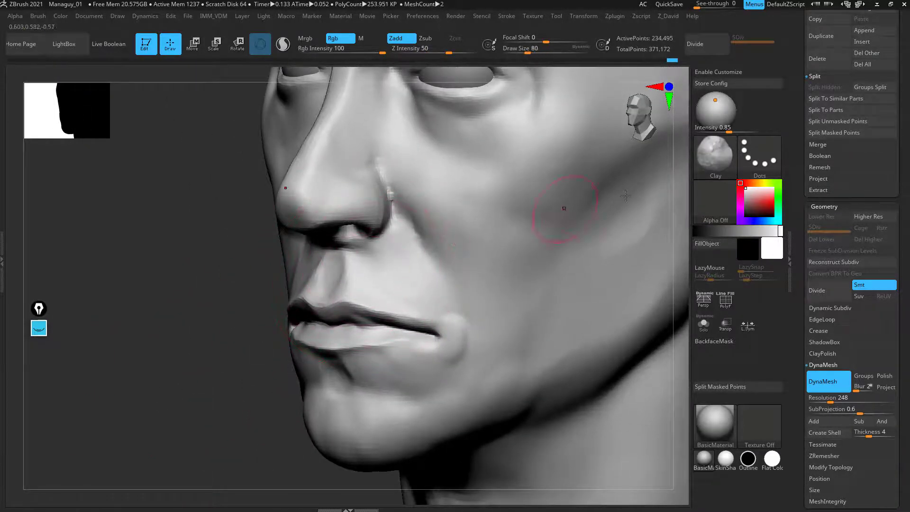
alt+drag(246, 365, 246, 403)
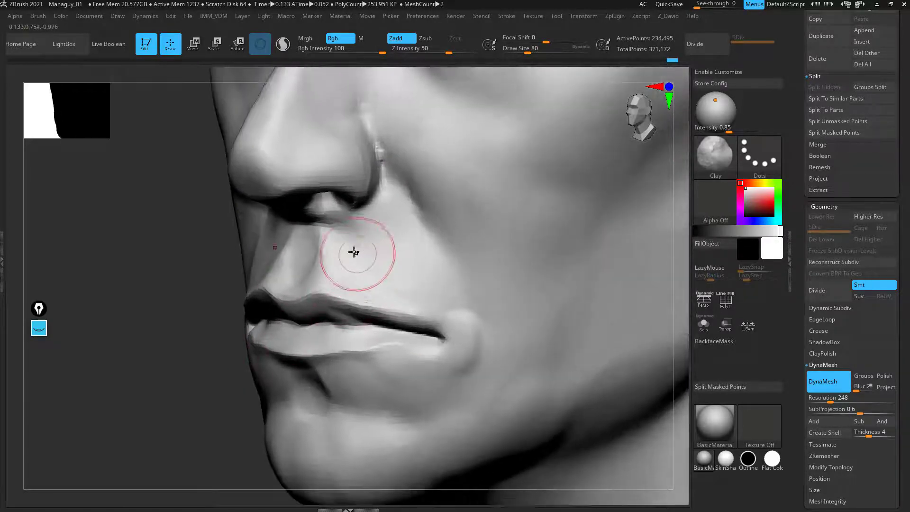
mouse_move(188, 384)
mouse_down()
mouse_move(378, 240)
mouse_move(397, 307)
mouse_move(406, 292)
mouse_up()
Step: Fill out the upper-lip mass from the nose wing to the mouth corner with Clay at draw sizes 112 to 144
key(bracketright)
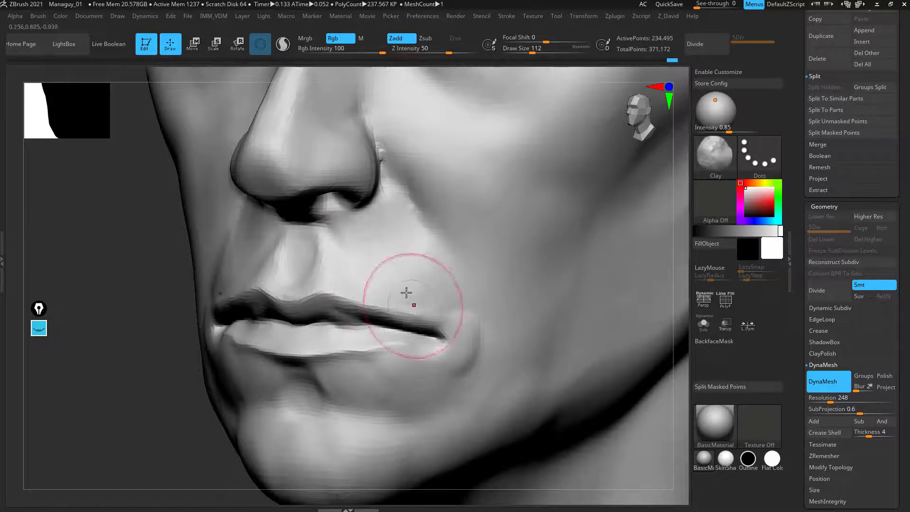
drag(382, 211, 420, 271)
mouse_move(147, 365)
mouse_down()
mouse_move(206, 386)
mouse_move(273, 380)
mouse_up()
key(bracketright)
key(bracketright)
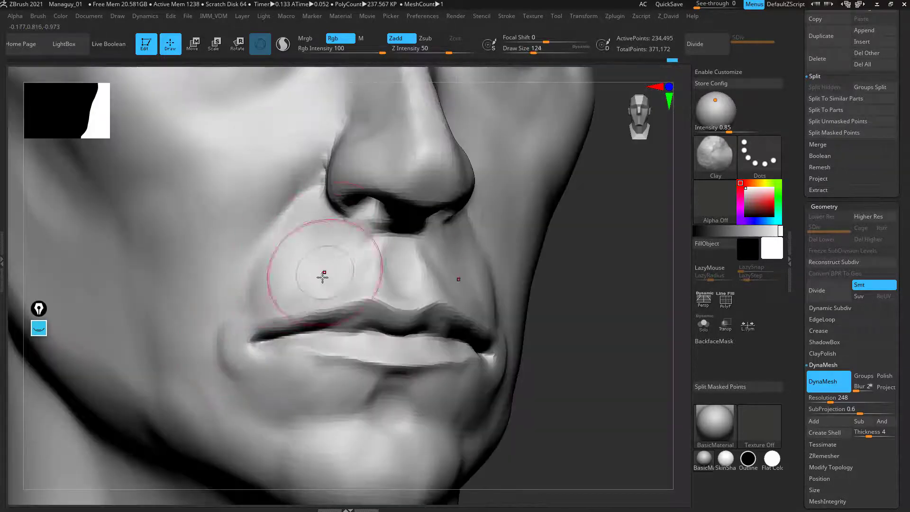
mouse_move(313, 240)
mouse_down()
mouse_move(294, 232)
mouse_move(275, 280)
mouse_up()
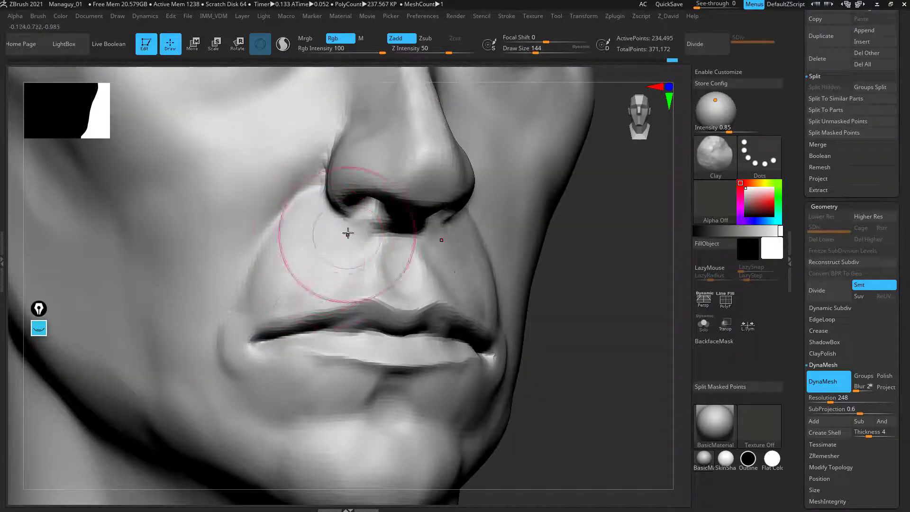
drag(573, 331, 414, 254)
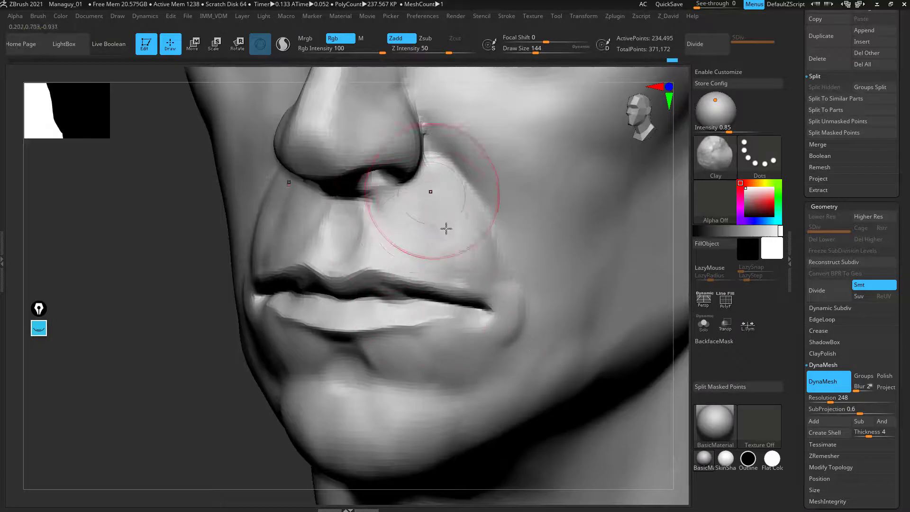
Step: Add volume below the bottom lip toward the mouth corner with the Clay brush at draw size 144
mouse_move(180, 404)
mouse_down()
mouse_move(191, 357)
mouse_move(246, 351)
mouse_up()
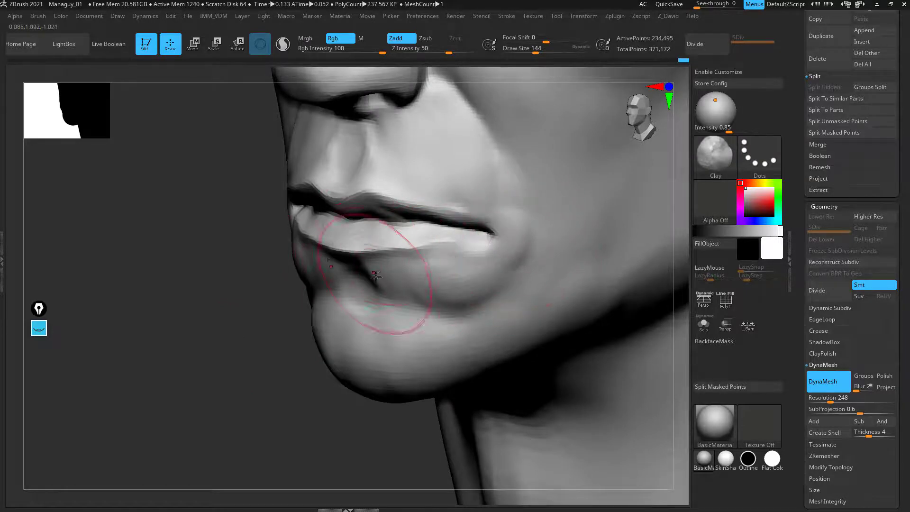
key(ctrl)
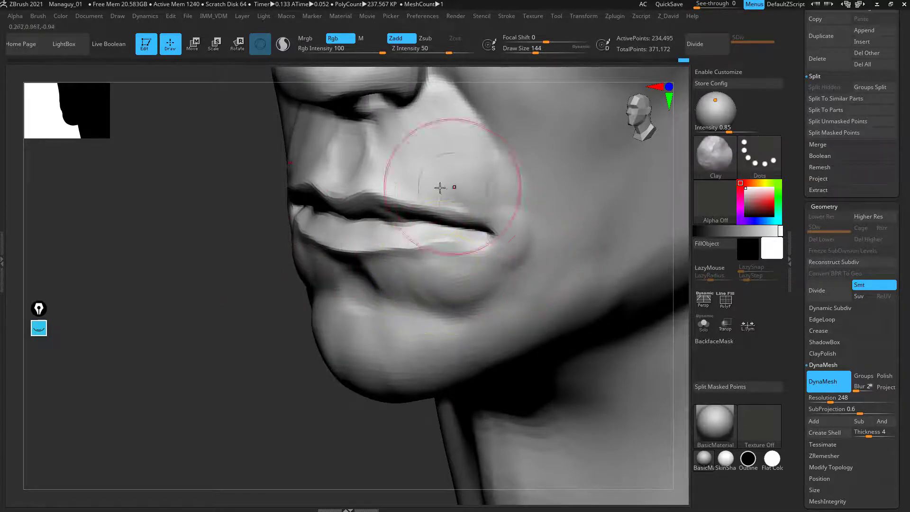
mouse_move(199, 368)
mouse_down()
mouse_move(201, 414)
mouse_move(190, 389)
mouse_up()
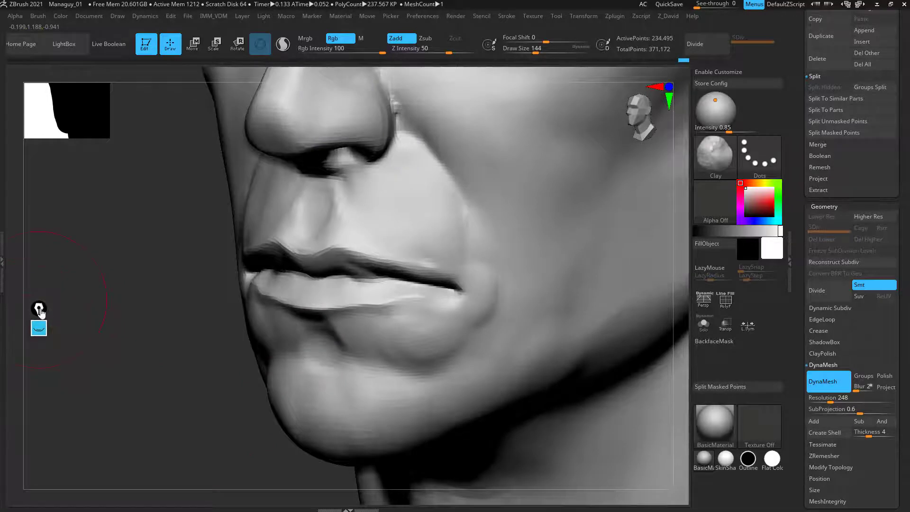
Step: Mark the muscle directions around the mouth with pink annotation strokes, and clear the annotations
click(39, 329)
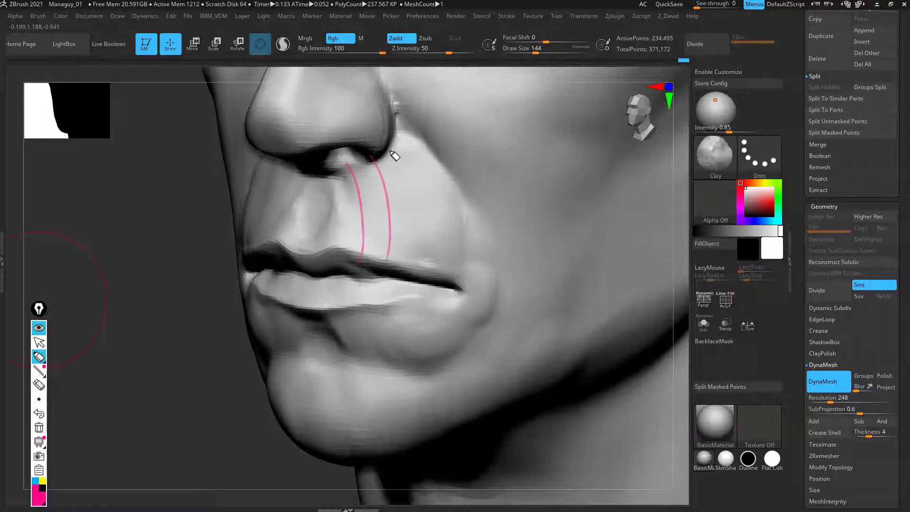
drag(392, 146, 418, 251)
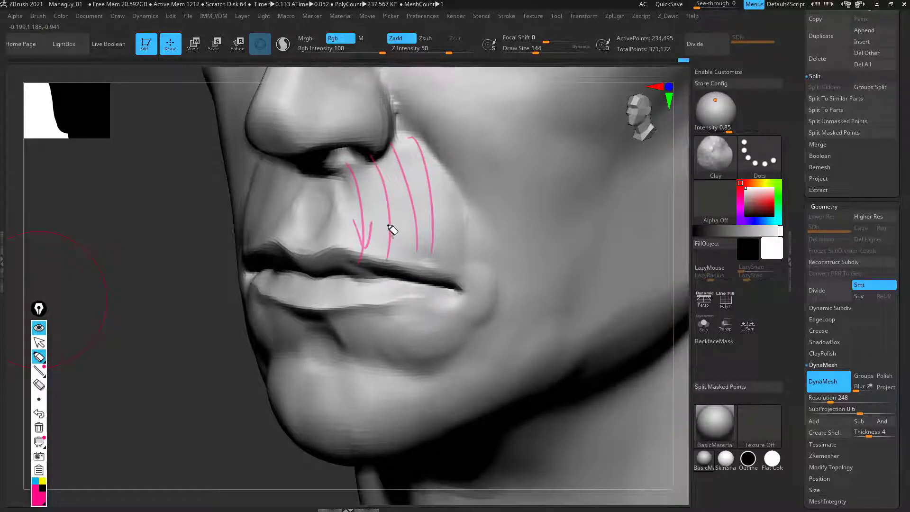
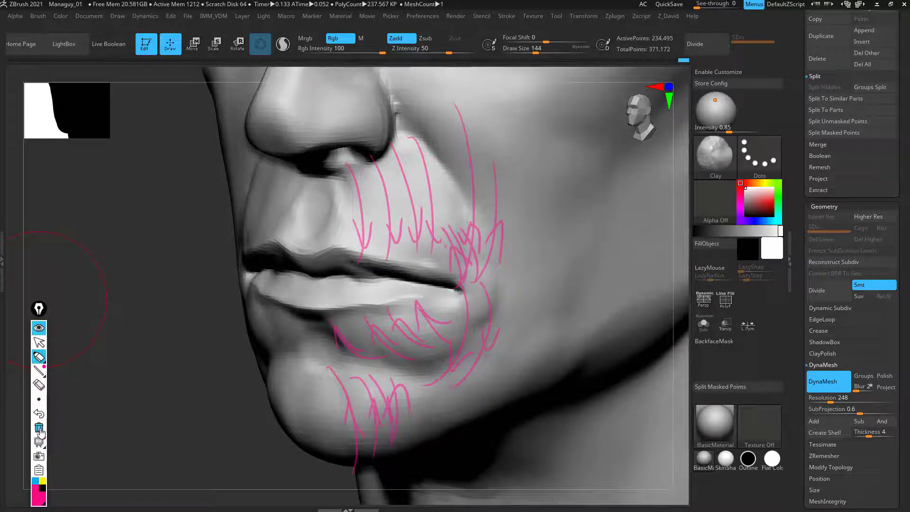
click(39, 429)
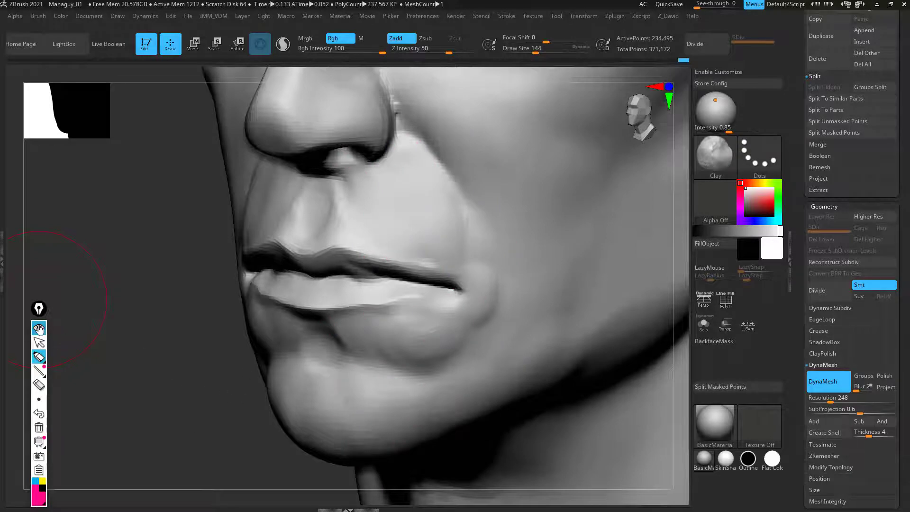
click(38, 329)
Step: Refine the upper-lip mass with the Clay brush and smooth the philtrum and lip edge
drag(176, 424, 186, 421)
mouse_move(160, 450)
mouse_down()
mouse_move(147, 433)
mouse_move(135, 442)
mouse_up()
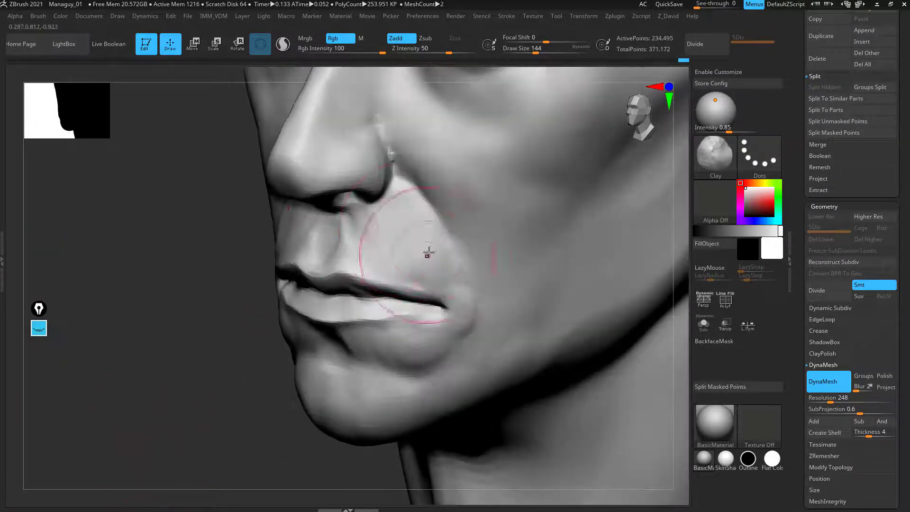
mouse_move(429, 252)
mouse_down()
mouse_move(419, 254)
mouse_move(433, 246)
mouse_move(400, 230)
mouse_up()
ctrl+right_drag(400, 230, 304, 282)
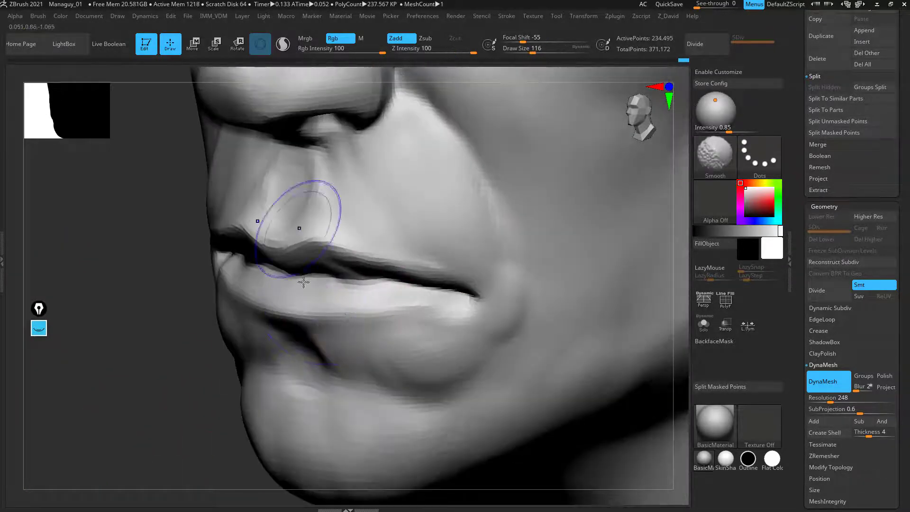
drag(304, 265, 413, 266)
Step: Carve the mouth corner deeper with the DamStandard brush
key(b)
key(d)
key(s)
drag(478, 295, 496, 297)
Step: Soften the transition from the lower lip and mouth corner into the chin with Clay at draw sizes 112 to 188
key(b)
key(c)
key(l)
mouse_move(496, 297)
right_down()
mouse_move(433, 308)
mouse_move(215, 409)
right_up()
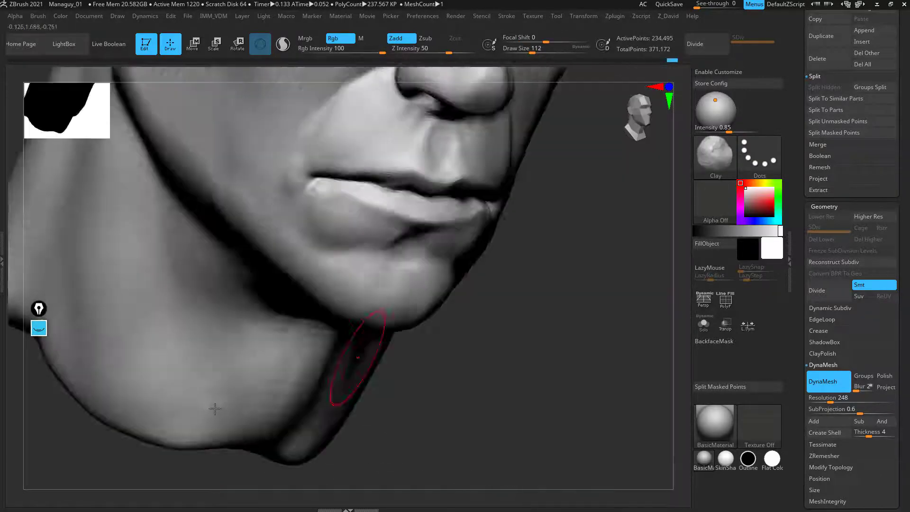
mouse_move(455, 351)
mouse_down()
mouse_move(477, 385)
mouse_move(489, 465)
mouse_up()
drag(588, 379, 441, 329)
alt+drag(143, 413, 183, 377)
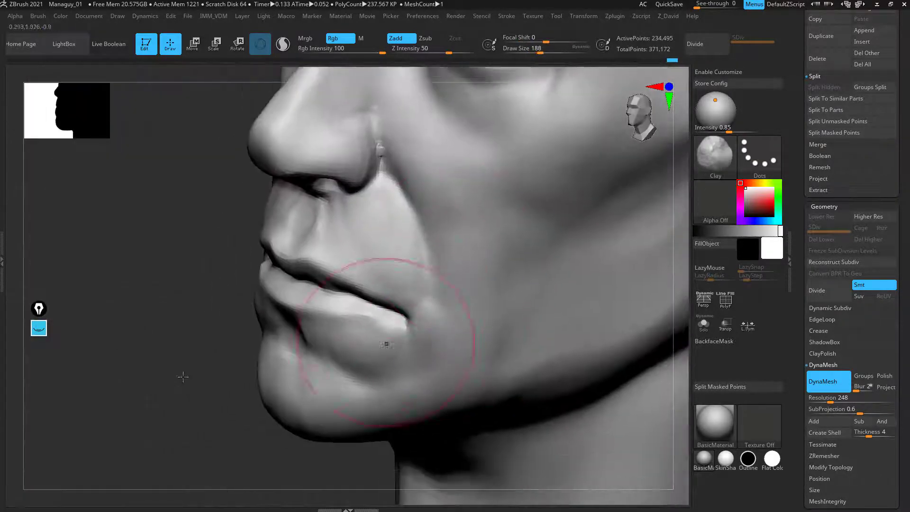
drag(386, 344, 399, 386)
Step: Recut the line between the lips with the DamStandard brush at draw size 56
mouse_move(398, 386)
right_down()
mouse_move(237, 266)
mouse_move(313, 264)
right_up()
key(b)
key(d)
key(s)
drag(313, 264, 374, 279)
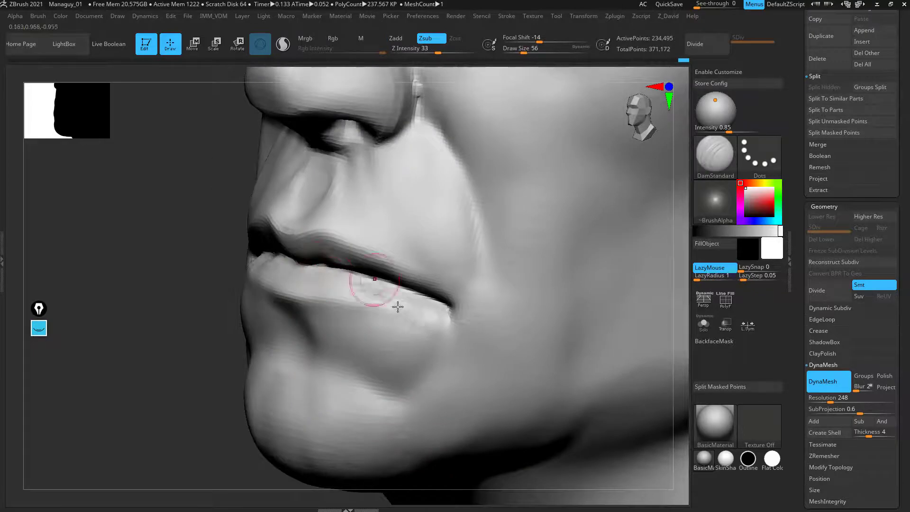
Step: Blend the forms around the mouth corner and beside the chin with the Clay brush at draw size 112
mouse_move(398, 307)
right_down()
mouse_move(506, 374)
mouse_move(347, 319)
right_up()
key(b)
key(c)
key(l)
right_drag(183, 293, 177, 291)
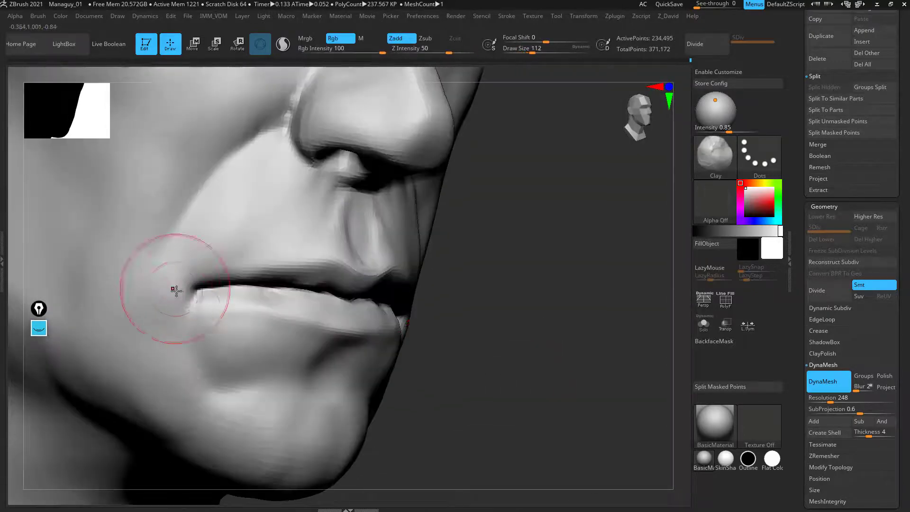
drag(176, 291, 166, 328)
right_drag(166, 327, 431, 365)
drag(431, 366, 374, 386)
Step: Build up the bottom lip's fullness with the Clay brush at draw sizes 136 and 80, and smooth the mouth corner
right_drag(374, 386, 188, 391)
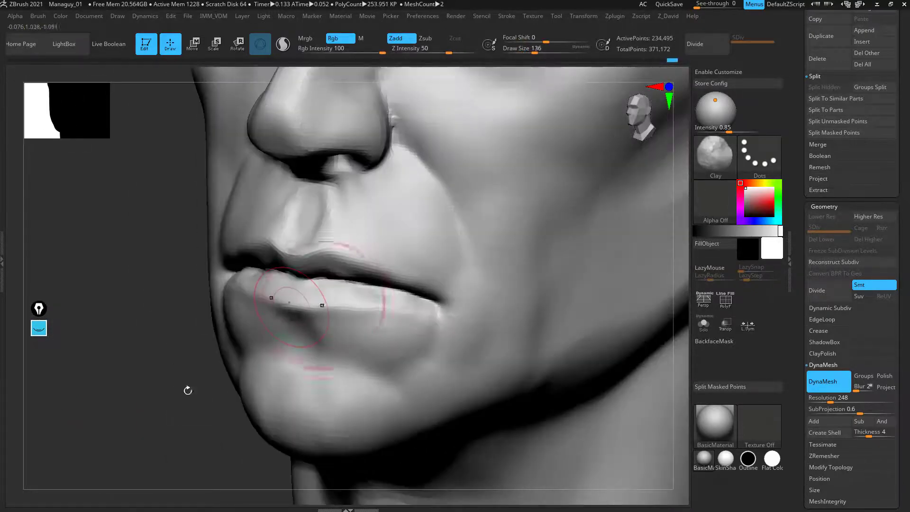
drag(289, 303, 368, 313)
right_drag(358, 260, 231, 329)
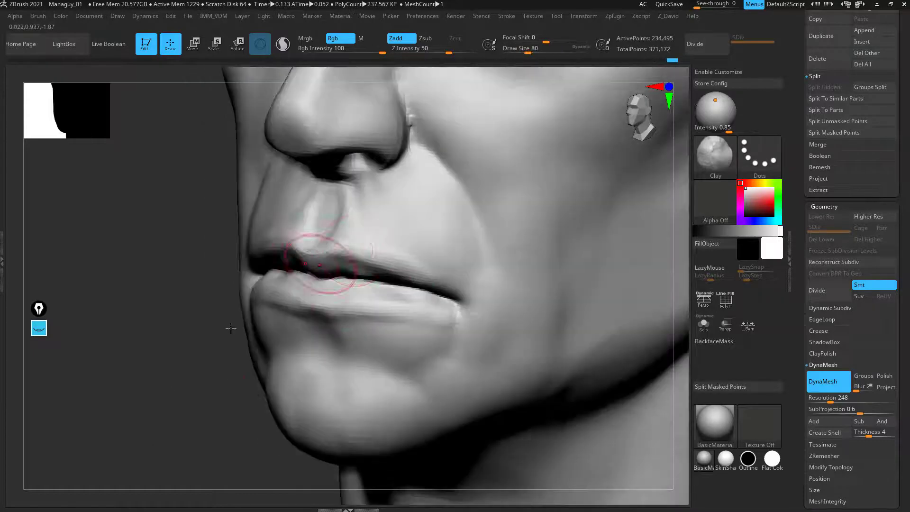
shift+drag(441, 306, 453, 311)
right_drag(453, 310, 243, 349)
Step: Adjust the lip shape with the Move brush, and smooth the bottom lip and the area beside the nose
key(b)
key(m)
key(v)
mouse_move(290, 308)
shift+mouse_down()
mouse_move(287, 326)
mouse_move(278, 308)
shift+mouse_up()
mouse_move(278, 308)
right_down()
mouse_move(121, 447)
mouse_move(187, 408)
right_up()
shift+drag(380, 199, 429, 271)
mouse_move(429, 271)
right_down()
mouse_move(275, 463)
mouse_move(285, 403)
right_up()
Step: Define the crease between the lower lip and chin with DamStandard at draw size 112, and smooth toward the mouth corner
key(b)
key(d)
key(s)
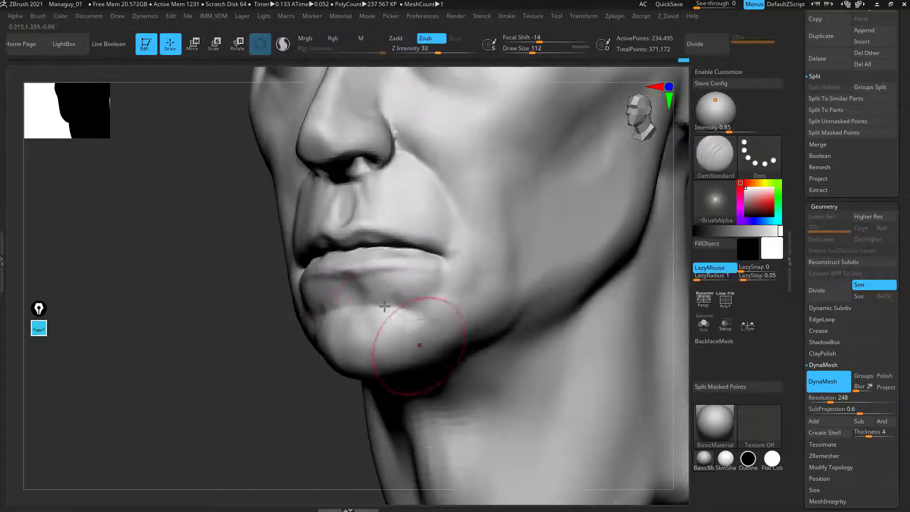
right_drag(204, 341, 253, 265)
shift+drag(464, 291, 422, 331)
Step: Rework the volume between the bottom lip and the side of the chin with the Clay brush at draw size 112
mouse_move(204, 393)
right_down()
mouse_move(246, 402)
mouse_move(226, 401)
right_up()
key(b)
key(c)
key(l)
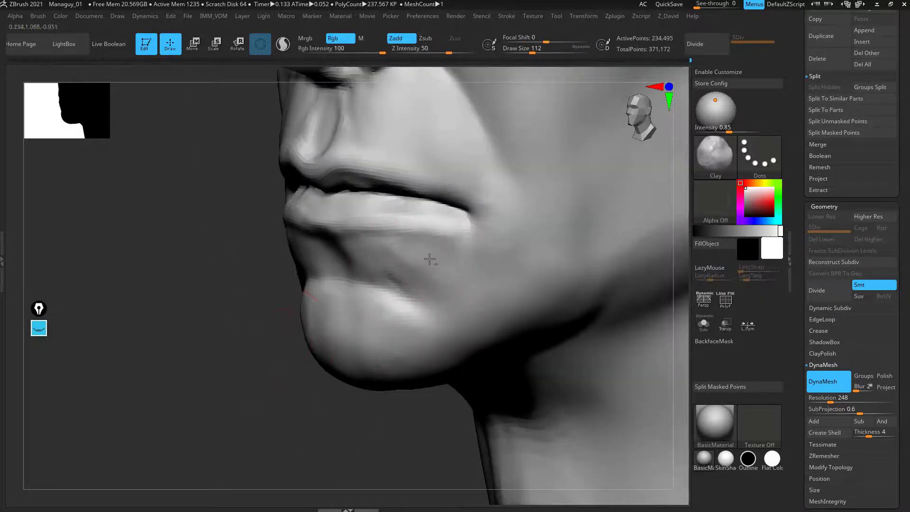
Step: Raise a defined rim along the edge of the lips with the Standard brush at draw size 60
drag(213, 385, 225, 412)
key(b)
key(s)
key(t)
drag(399, 233, 443, 266)
mouse_move(156, 404)
mouse_down()
mouse_move(185, 422)
mouse_move(236, 431)
mouse_up()
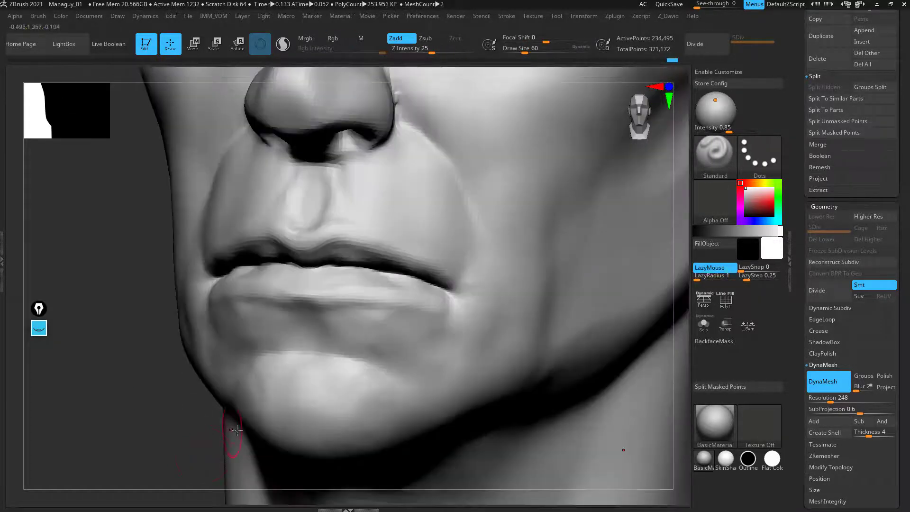
right_drag(110, 434, 540, 349)
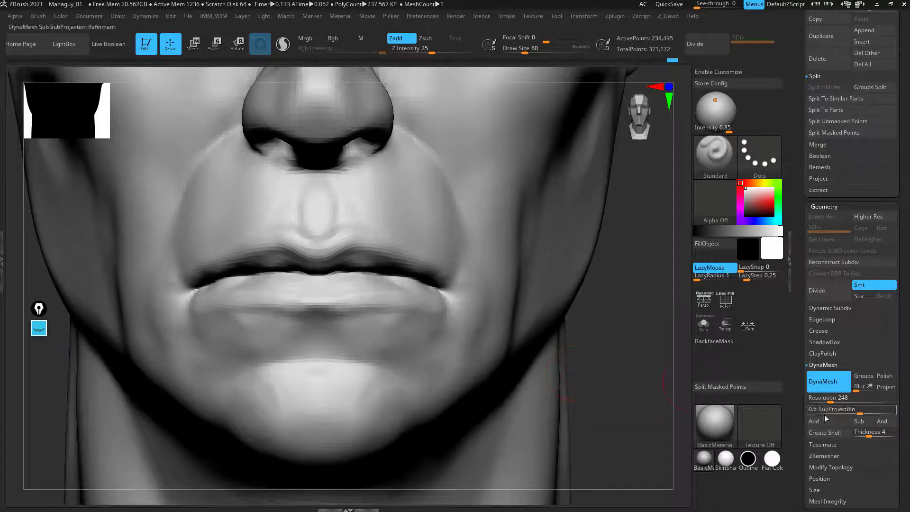
Step: Pull the side of the lower jaw slightly inward with the Move brush
alt+drag(602, 400, 620, 436)
key(b)
key(c)
key(l)
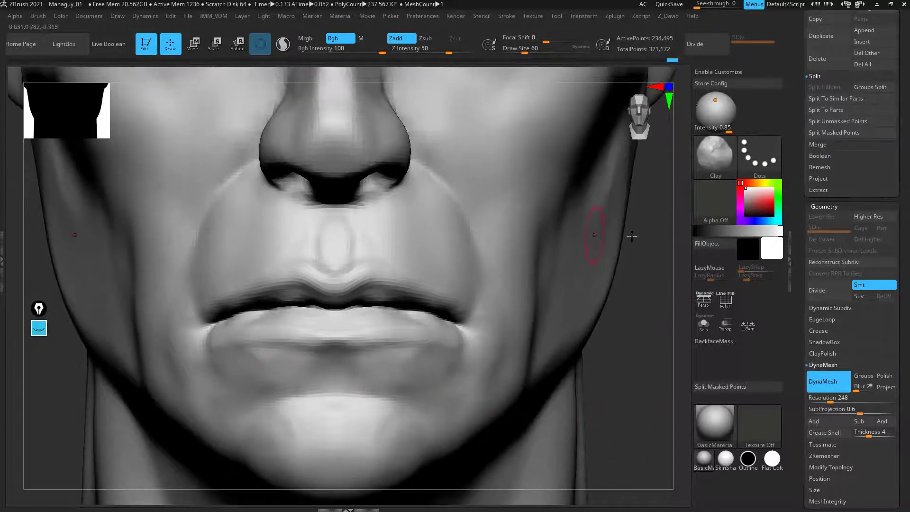
key(b)
key(m)
key(v)
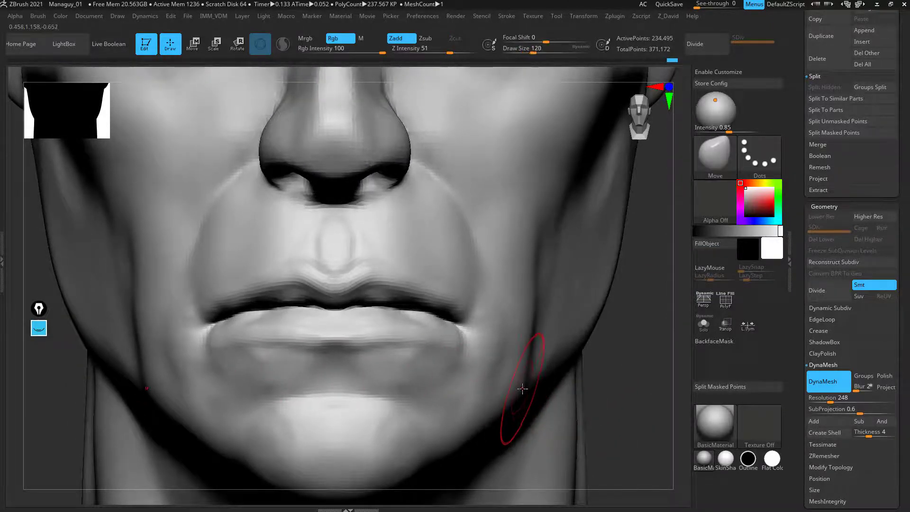
drag(522, 392, 509, 393)
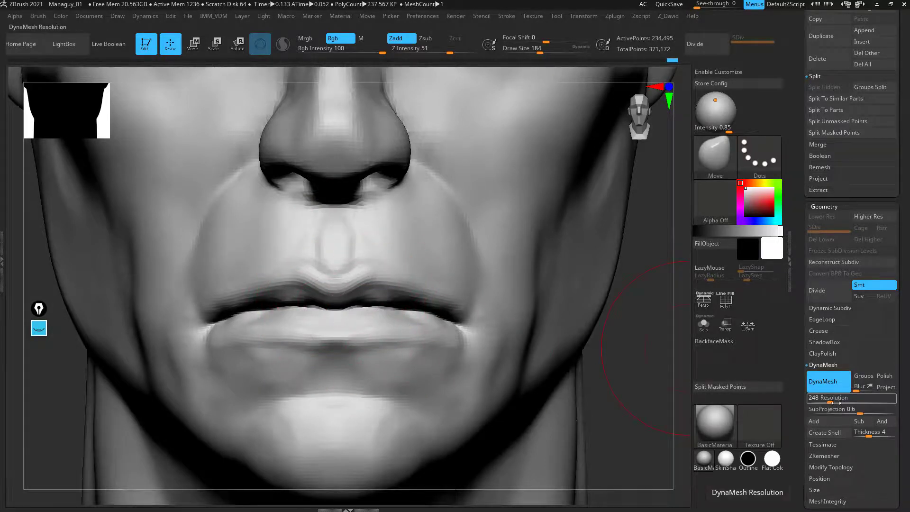
Step: Set the DynaMesh resolution to 496 and remesh the head
drag(831, 401, 839, 402)
ctrl+drag(624, 359, 656, 405)
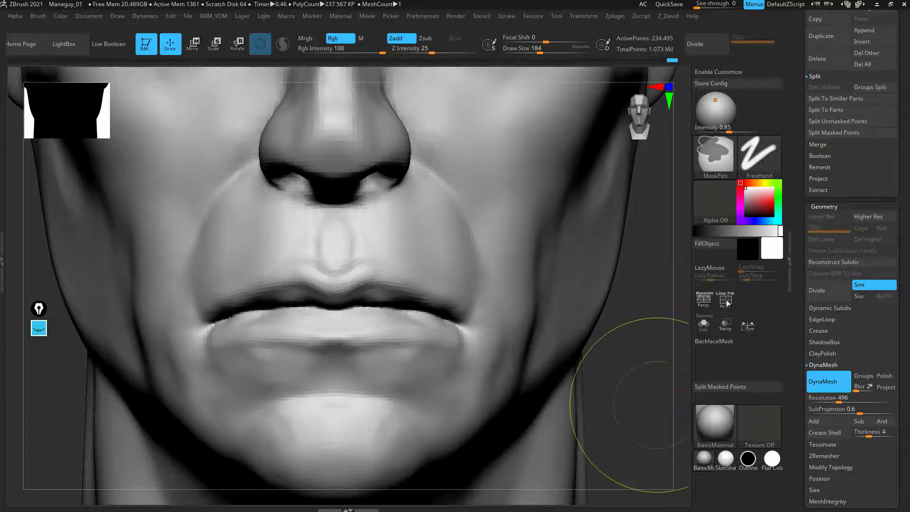
mouse_move(619, 348)
alt+mouse_down()
mouse_move(608, 341)
mouse_move(602, 372)
alt+mouse_up()
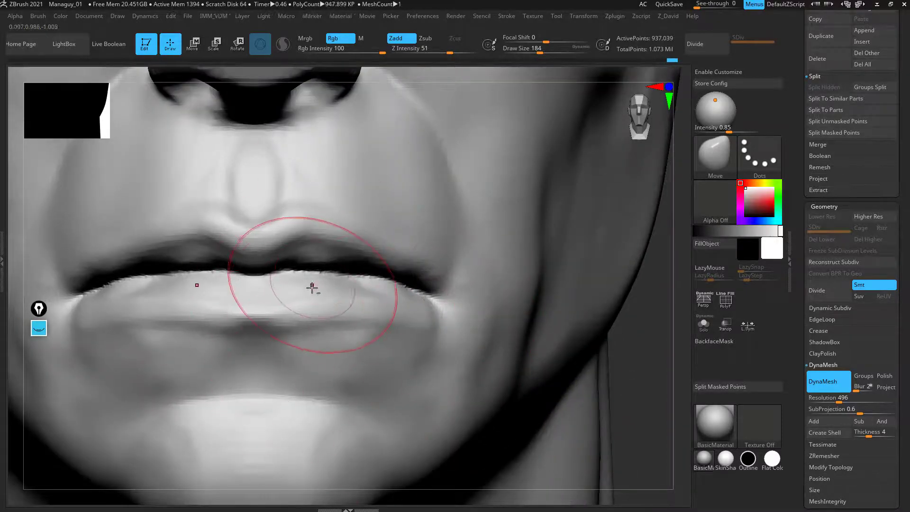
mouse_move(640, 421)
alt+mouse_down()
mouse_move(620, 403)
mouse_move(640, 368)
alt+mouse_up()
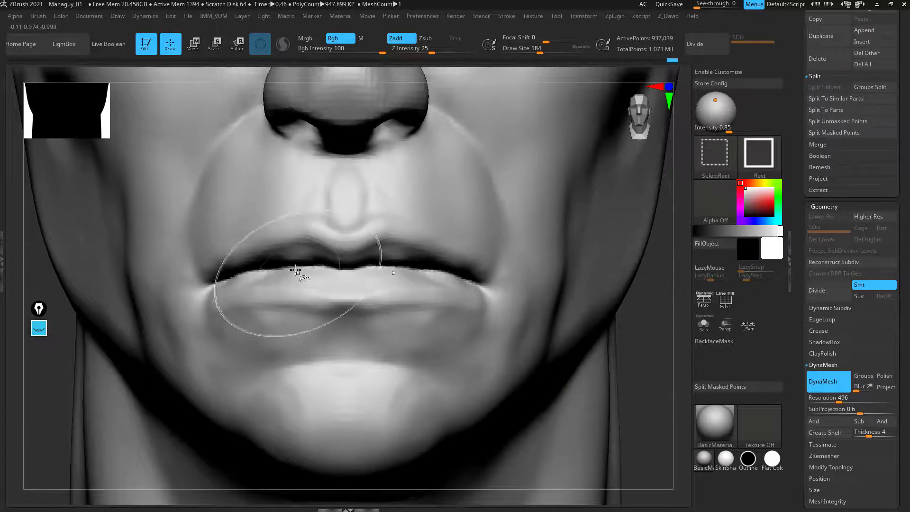
Step: Isolate the mouth region by hiding the rest of the head with a rectangular selection, and frame it
mouse_move(174, 205)
ctrl+shift+mouse_down()
mouse_move(365, 335)
mouse_move(516, 338)
ctrl+shift+mouse_up()
mouse_move(543, 442)
alt+mouse_down()
mouse_move(535, 373)
mouse_move(494, 402)
mouse_move(487, 428)
alt+mouse_up()
right_drag(487, 429, 469, 362)
drag(470, 361, 453, 327)
ctrl+alt+shift+drag(437, 136, 426, 327)
ctrl+right_drag(323, 231, 546, 341)
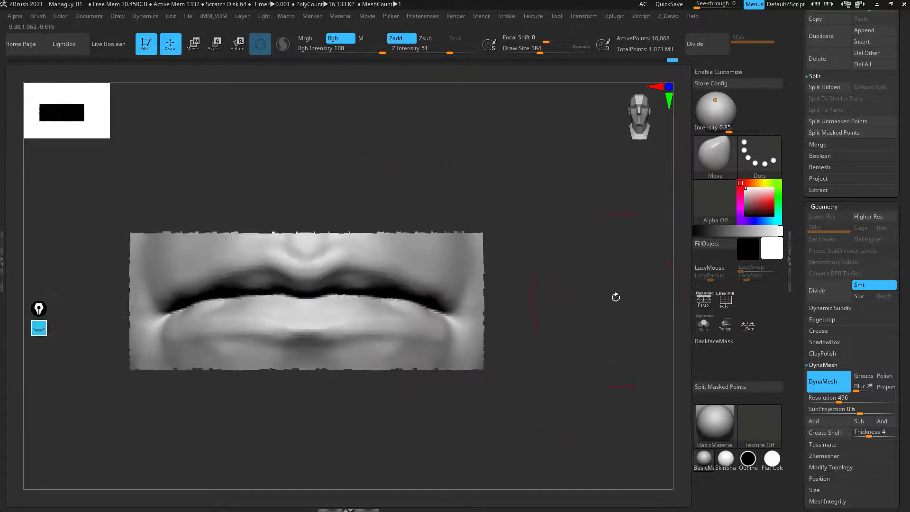
Step: Rework the lower lip surface with the Clay brush at draw size 124
key(b)
key(c)
key(l)
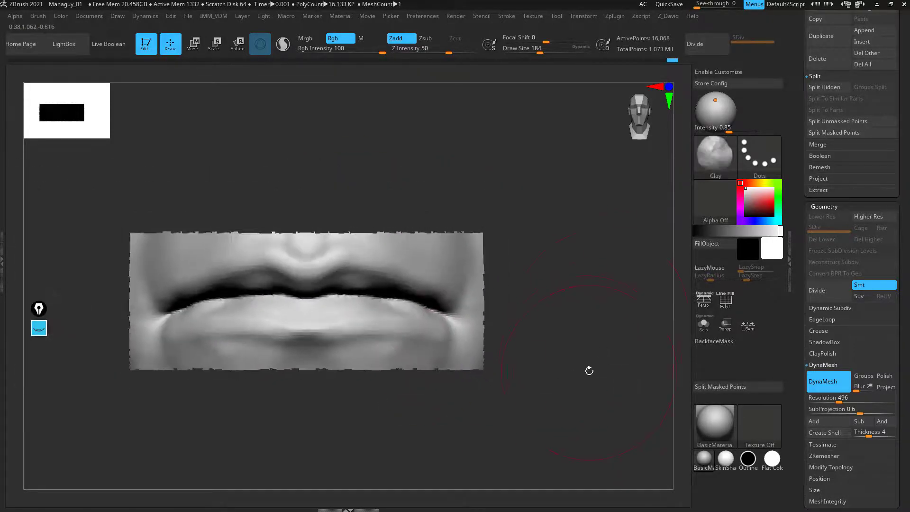
ctrl+right_drag(590, 370, 579, 421)
mouse_move(422, 409)
right_down()
mouse_move(388, 459)
mouse_move(397, 423)
right_up()
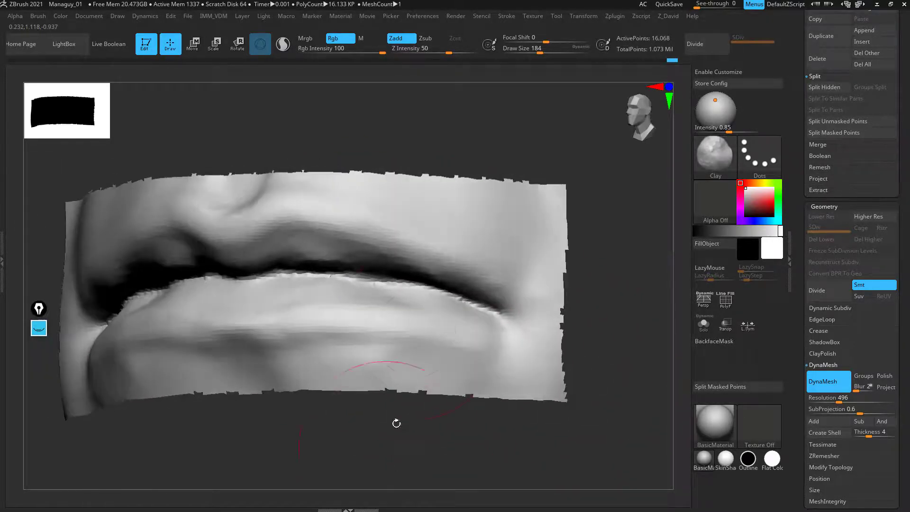
key(bracketleft)
key(bracketleft)
right_drag(264, 311, 353, 450)
Step: Swell the lower lip with the Magnify brush at draw size 100, and smooth the middle of the lip
key(b)
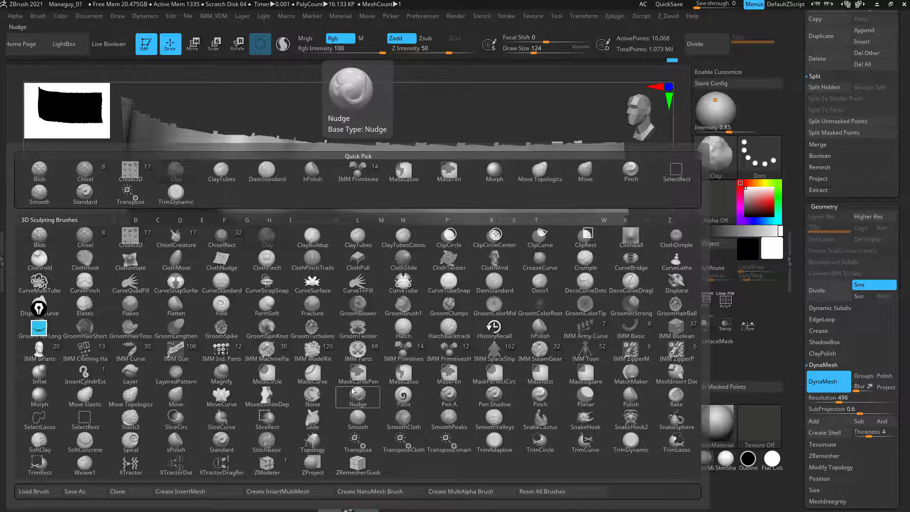
click(361, 369)
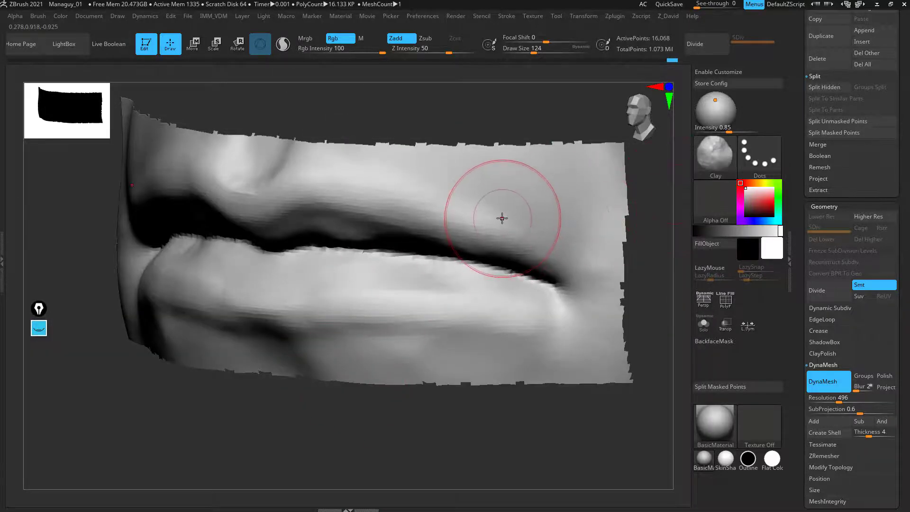
key(b)
key(m)
key(a)
mouse_move(451, 404)
mouse_down()
mouse_move(362, 460)
mouse_move(301, 289)
mouse_up()
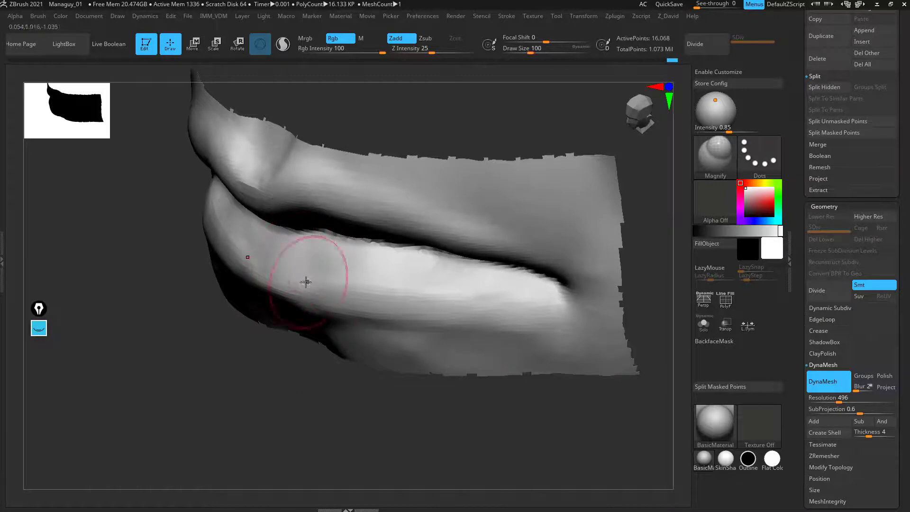
mouse_move(283, 264)
mouse_down()
mouse_move(193, 355)
mouse_move(313, 264)
mouse_move(240, 428)
mouse_move(280, 277)
mouse_move(372, 287)
mouse_up()
drag(226, 437, 313, 422)
shift+drag(253, 278, 260, 272)
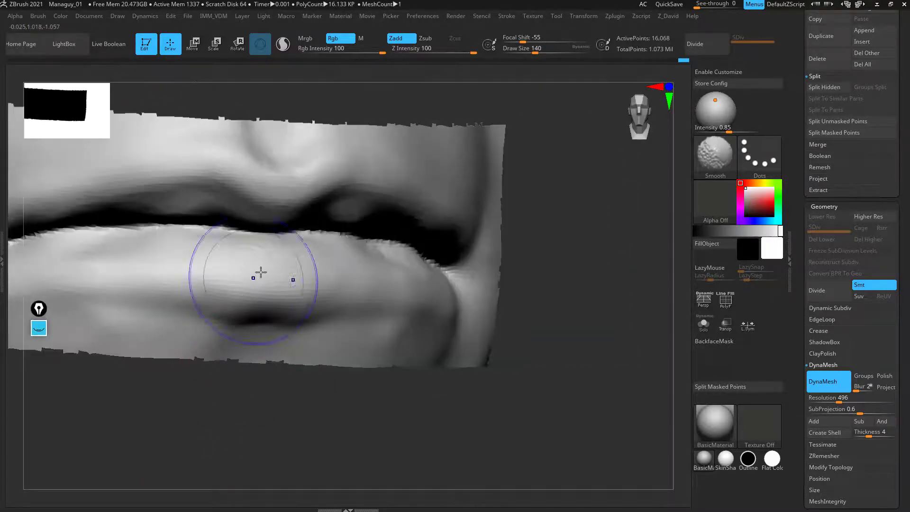
drag(302, 488, 329, 264)
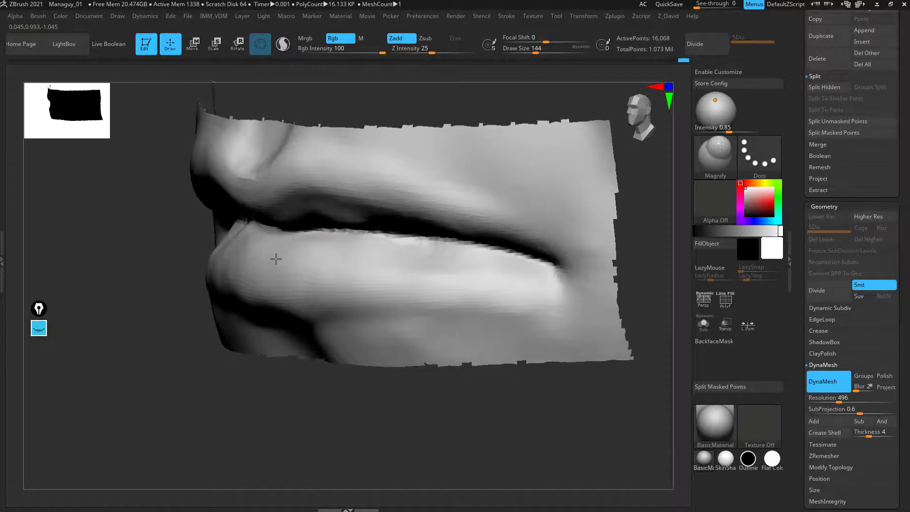
Step: Carve a shallow vertical crease near the middle of the lower lip with DamStandard at draw size 100
drag(242, 454, 304, 427)
key(b)
key(d)
key(s)
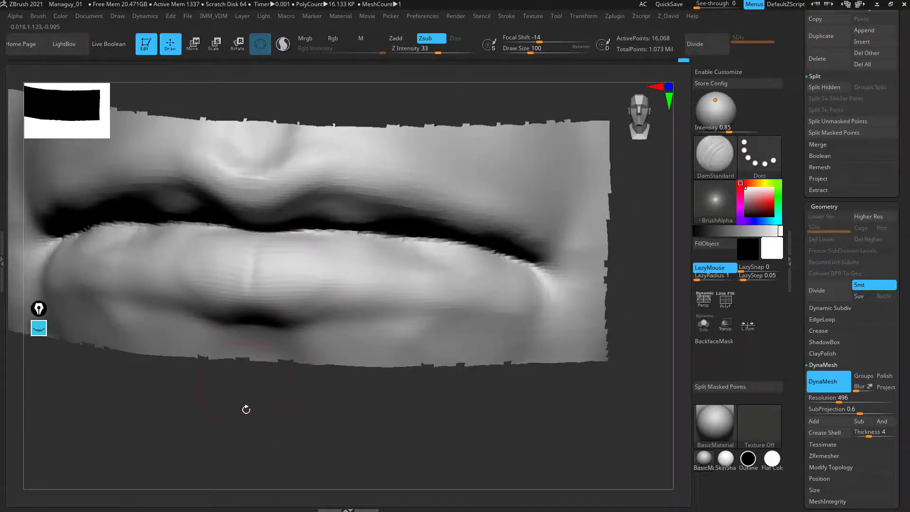
drag(246, 409, 266, 421)
Step: Build up the rounded volume of the lower lip with the Clay brush at draw size 128
key(b)
key(c)
key(l)
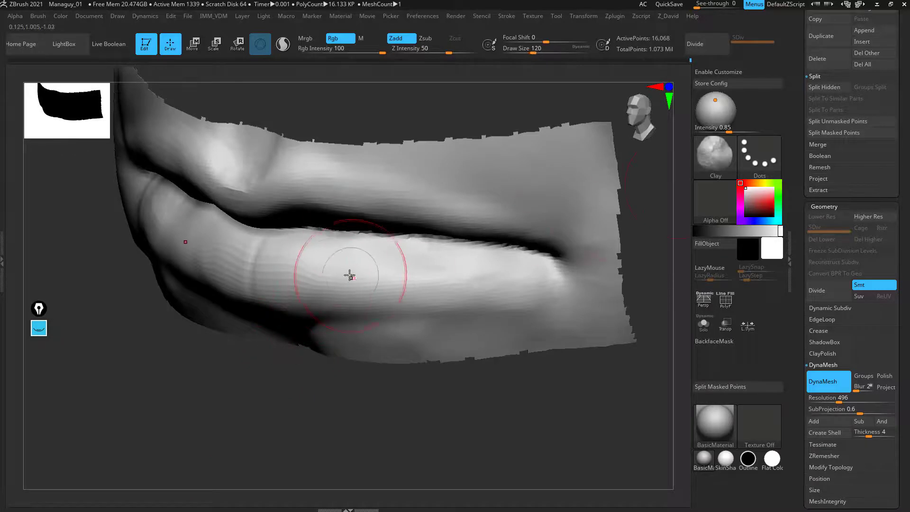
mouse_move(310, 398)
mouse_down()
mouse_move(274, 409)
mouse_move(300, 406)
mouse_move(319, 420)
mouse_move(308, 420)
mouse_up()
drag(267, 458, 245, 304)
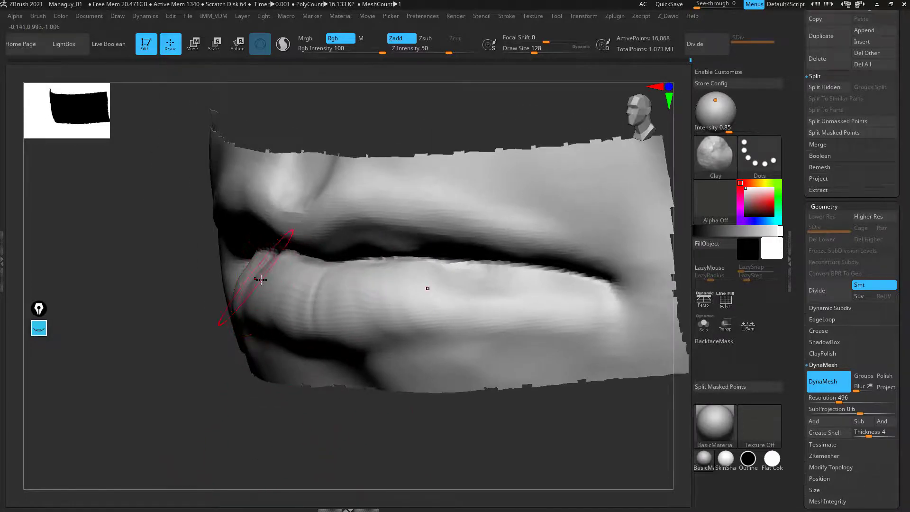
drag(386, 446, 403, 436)
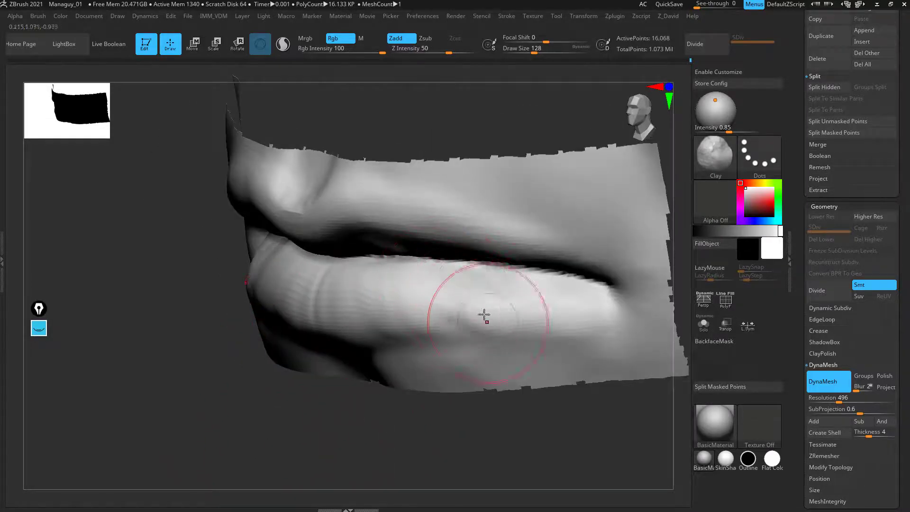
drag(498, 403, 514, 256)
mouse_move(512, 427)
mouse_down()
mouse_move(480, 372)
mouse_move(465, 503)
mouse_up()
Step: Fill the lower lip below its inner edge with Clay, and smooth the strokes toward the mouth corner
mouse_move(360, 274)
mouse_down()
mouse_move(459, 258)
mouse_move(390, 271)
mouse_move(442, 271)
mouse_up()
drag(511, 489, 497, 451)
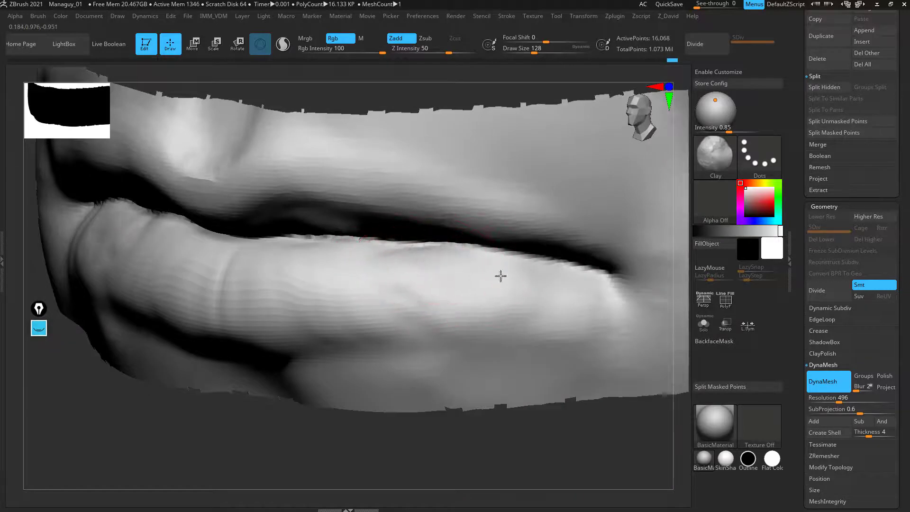
key(shift)
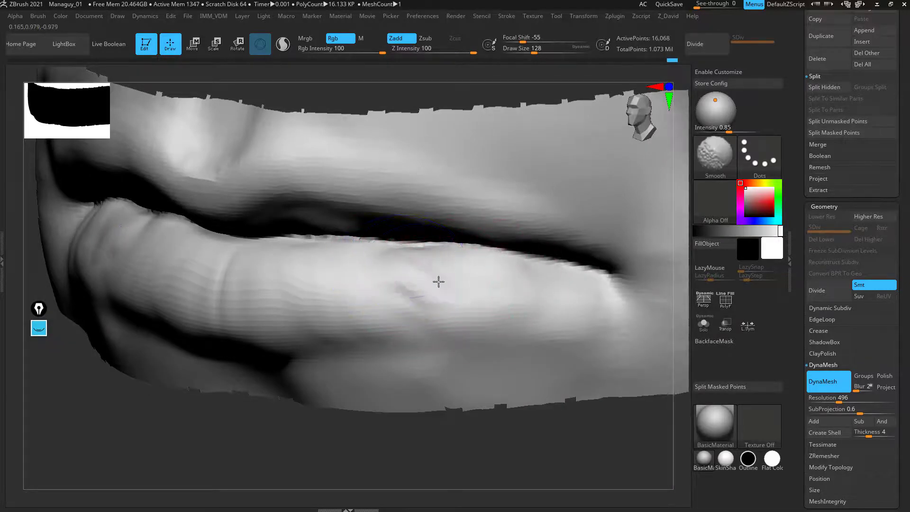
shift+drag(420, 287, 477, 280)
mouse_move(479, 434)
mouse_down()
mouse_move(480, 420)
mouse_move(522, 431)
mouse_move(505, 408)
mouse_up()
Step: Shape the central bulge of the upper lip with Clay at draw size 112, and define its side with DamStandard at draw size 108
key([)
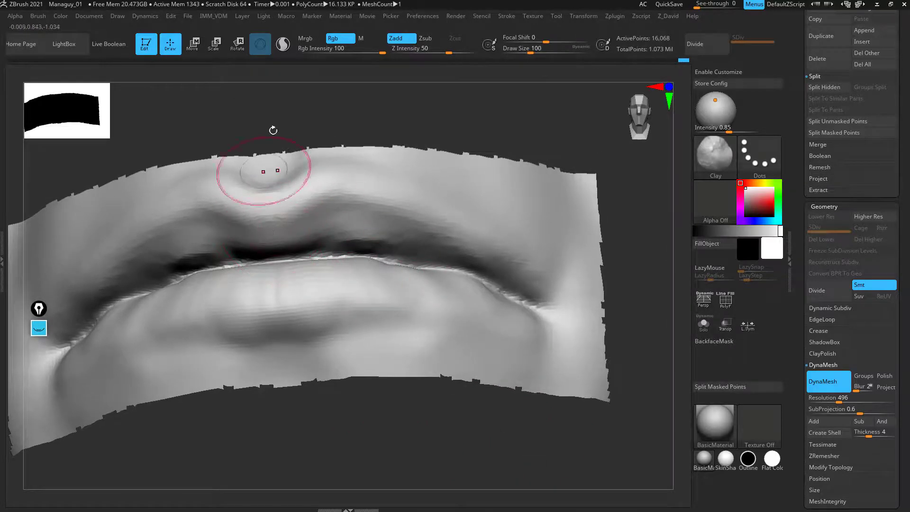
mouse_move(294, 101)
alt+mouse_down()
mouse_move(318, 119)
mouse_move(300, 252)
mouse_move(255, 264)
mouse_move(340, 225)
alt+mouse_up()
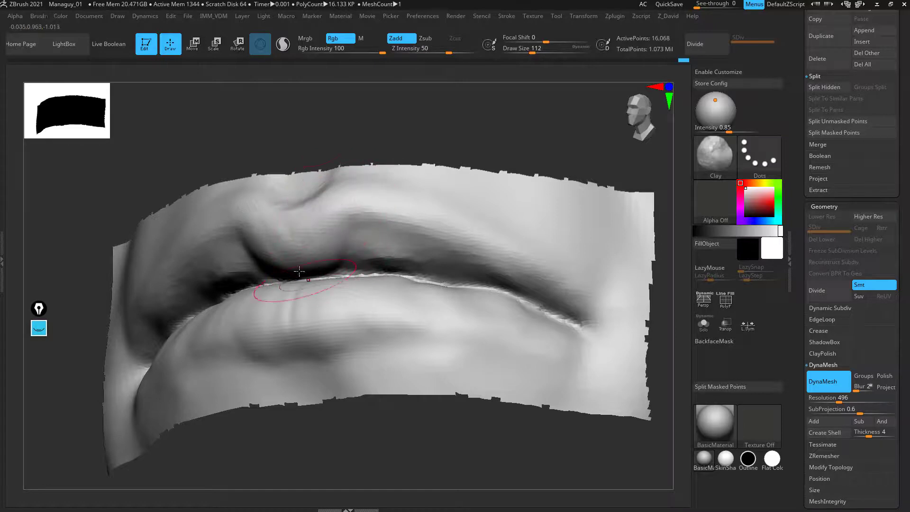
drag(307, 112, 342, 216)
shift+drag(327, 256, 339, 250)
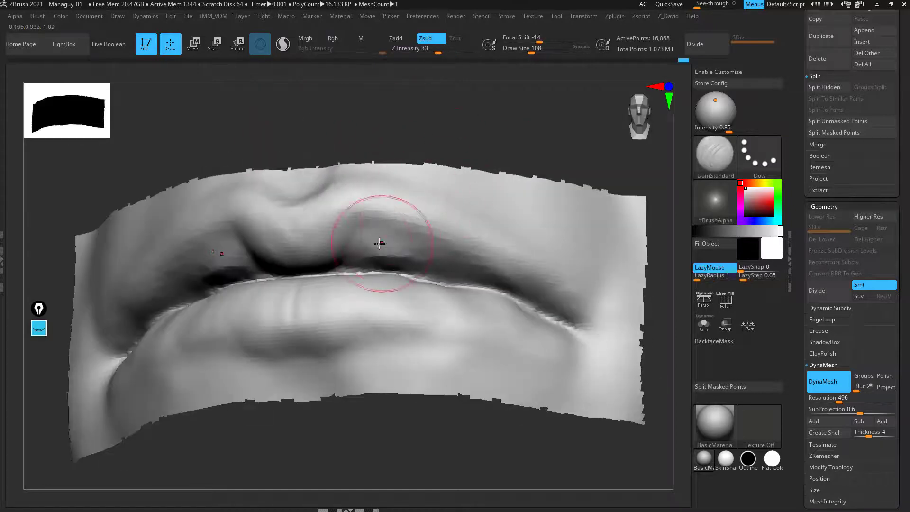
drag(350, 227, 333, 261)
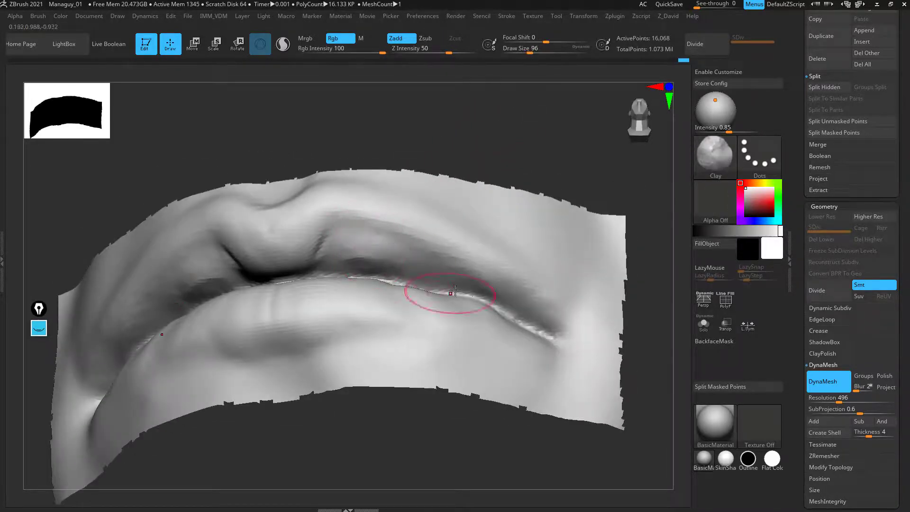
Step: Refine the underside of the upper lip toward the mouth corner with the Clay brush at draw size 116
right_drag(394, 242, 496, 145)
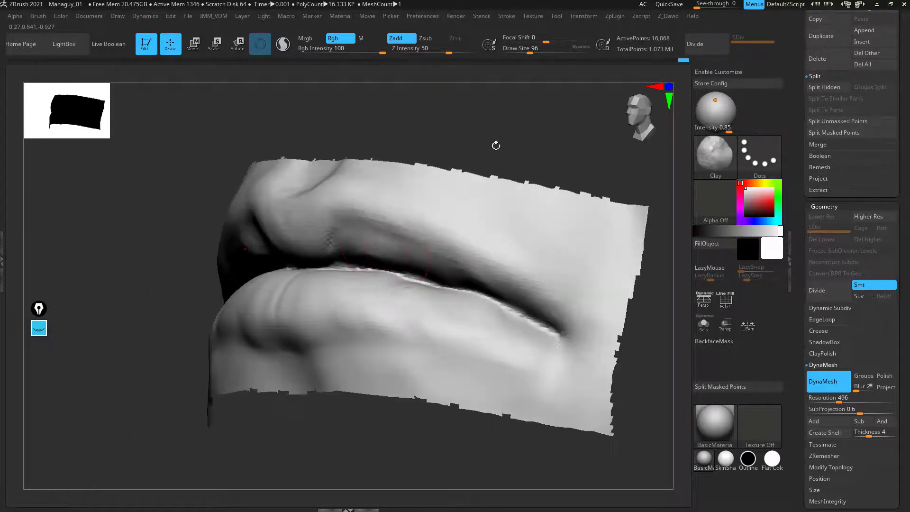
mouse_move(536, 149)
mouse_down()
mouse_move(494, 101)
mouse_move(490, 78)
mouse_up()
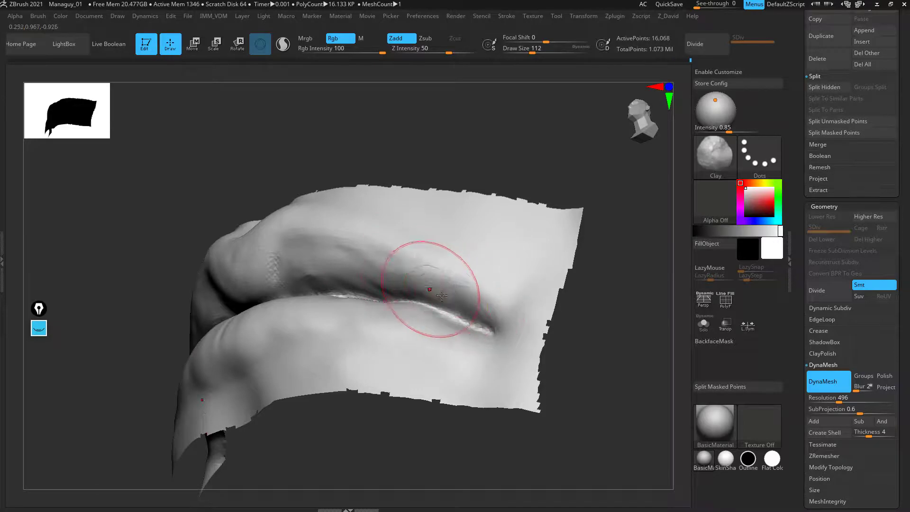
right_drag(543, 156, 444, 310)
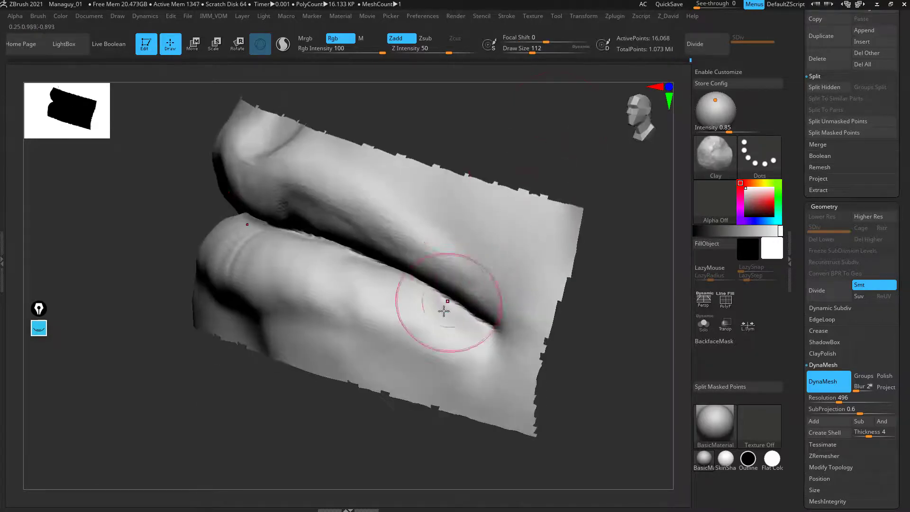
right_drag(548, 123, 447, 329)
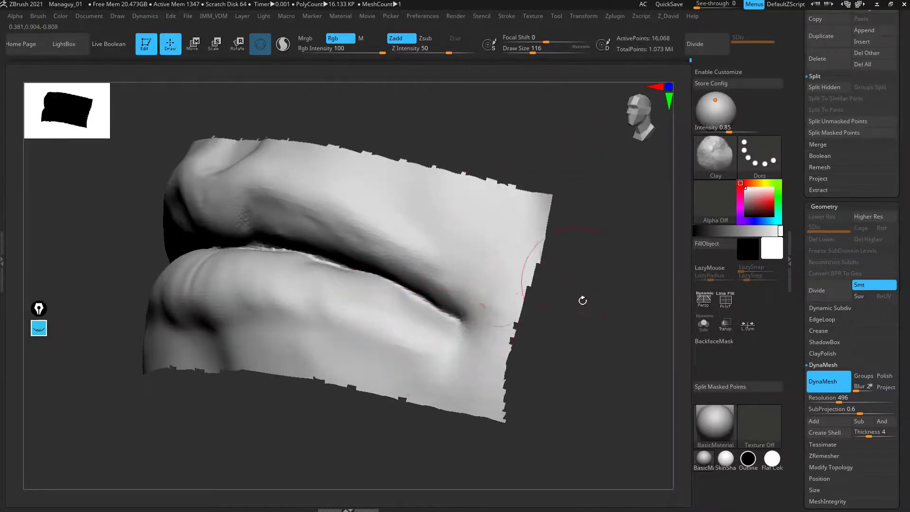
right_drag(582, 300, 486, 304)
mouse_move(352, 174)
right_down()
mouse_move(417, 319)
mouse_move(553, 378)
mouse_move(483, 321)
right_up()
right_drag(548, 305, 416, 274)
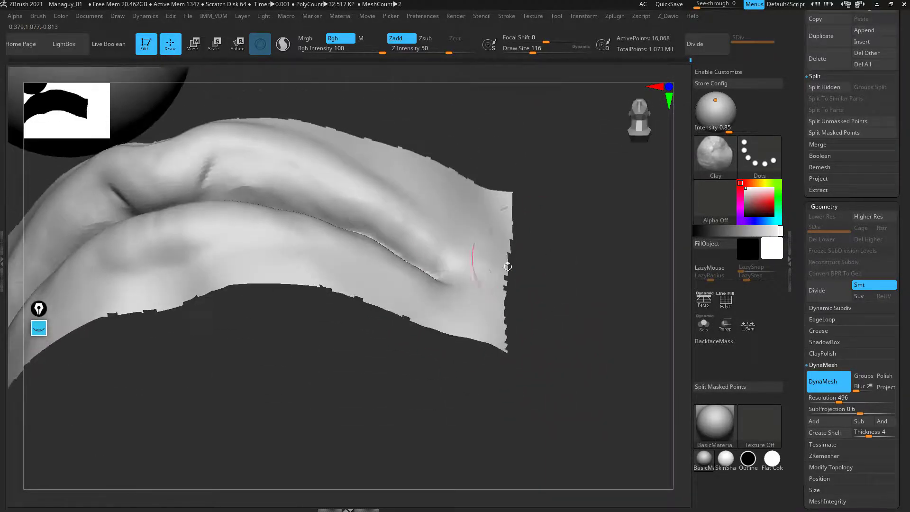
Step: Adjust the mouth corner with the Move brush at draw size 192, and smooth the adjoining end of the lower lip
key(b)
key(m)
key(v)
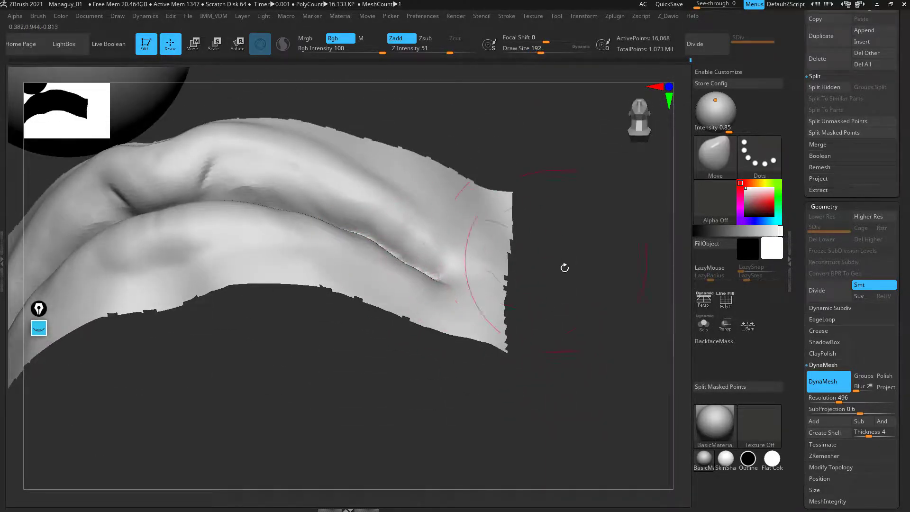
right_drag(565, 267, 407, 290)
key(shift)
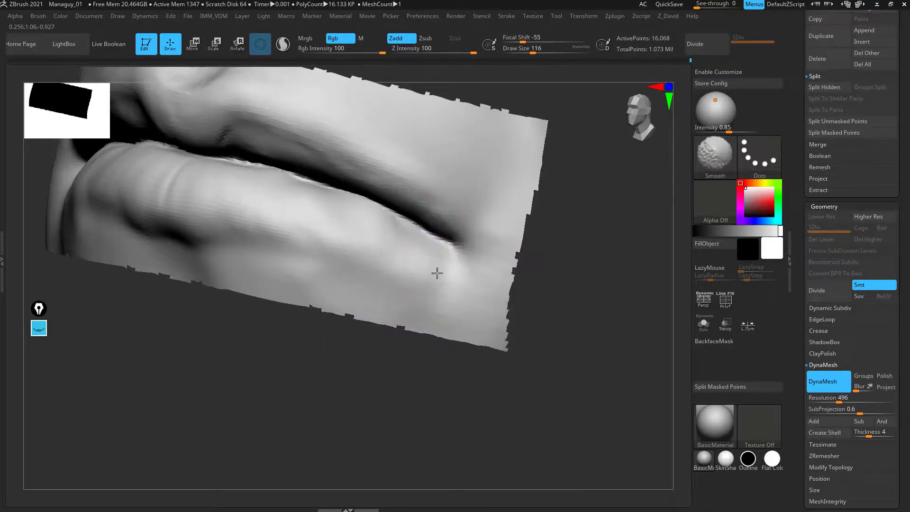
Step: Flatten the outer end of the lower lip with TrimDynamic at draw size 120, and smooth the resulting plane
mouse_move(497, 327)
mouse_down()
mouse_move(522, 315)
mouse_move(539, 338)
mouse_move(542, 394)
mouse_up()
key(b)
key(t)
key(d)
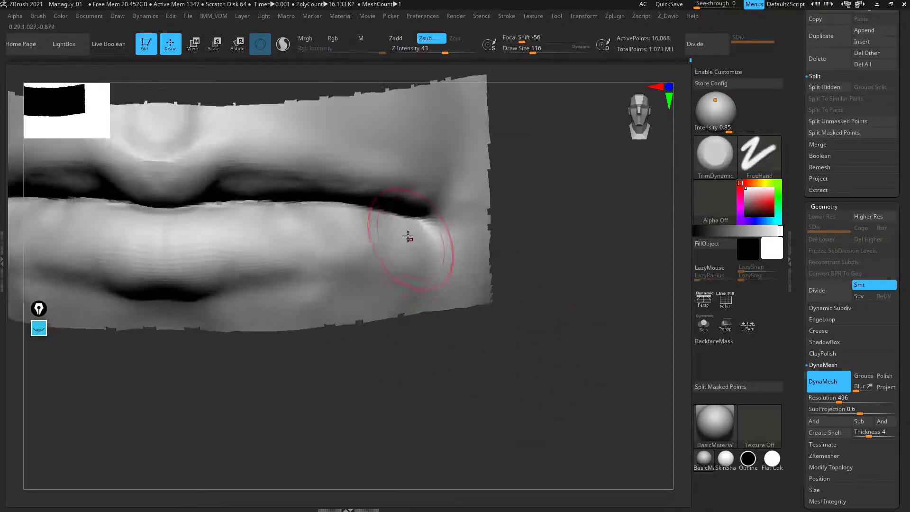
mouse_move(374, 261)
mouse_down()
mouse_move(326, 264)
mouse_move(413, 252)
mouse_up()
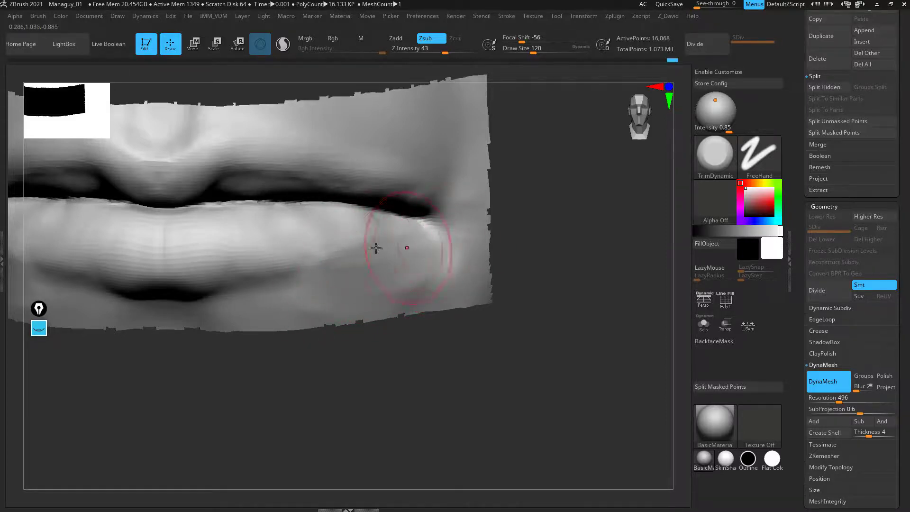
shift+drag(311, 266, 345, 272)
mouse_move(524, 382)
alt+mouse_down()
mouse_move(512, 400)
mouse_move(534, 378)
alt+mouse_up()
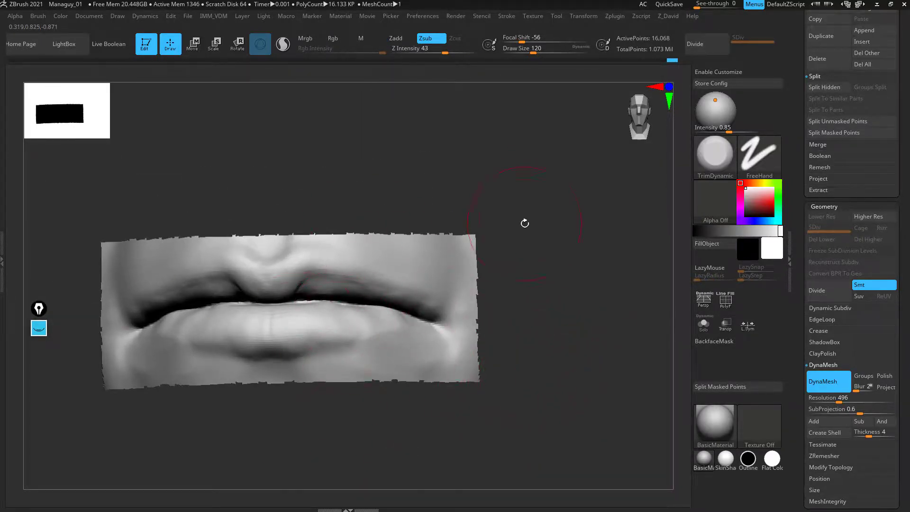
Step: Raise a fine ridge along the upper lip's outer border toward the mouth corner with the Standard brush at draw size 36
mouse_move(525, 223)
mouse_down()
mouse_move(519, 257)
mouse_move(596, 299)
mouse_up()
key(b)
key(s)
key(t)
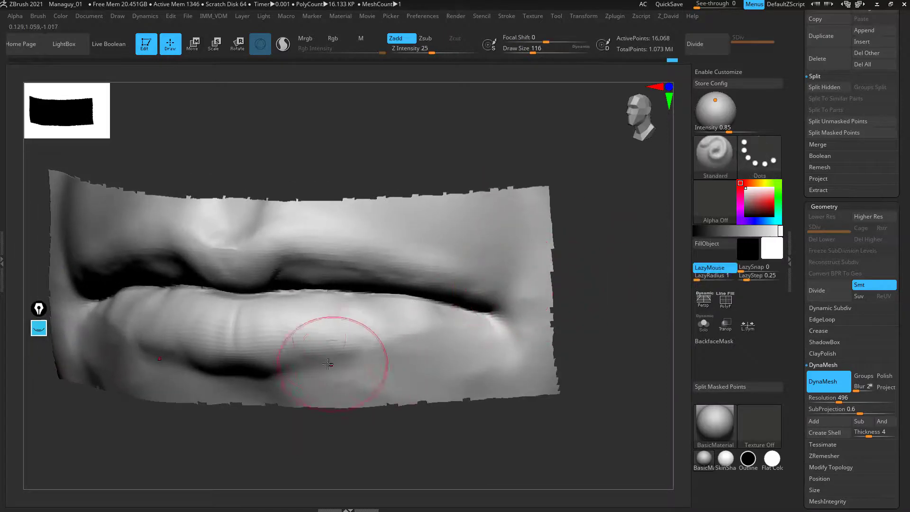
key(bracketleft)
key(bracketleft)
key(bracketleft)
key(bracketleft)
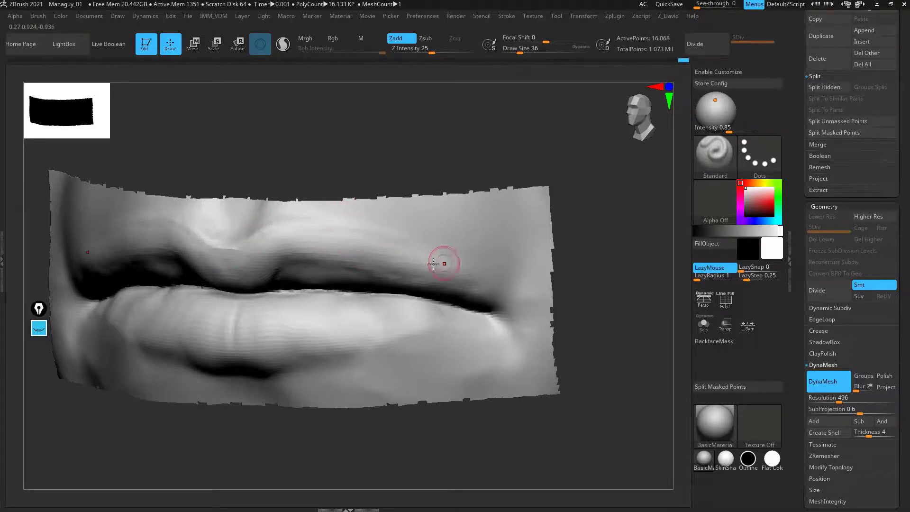
drag(381, 238, 511, 292)
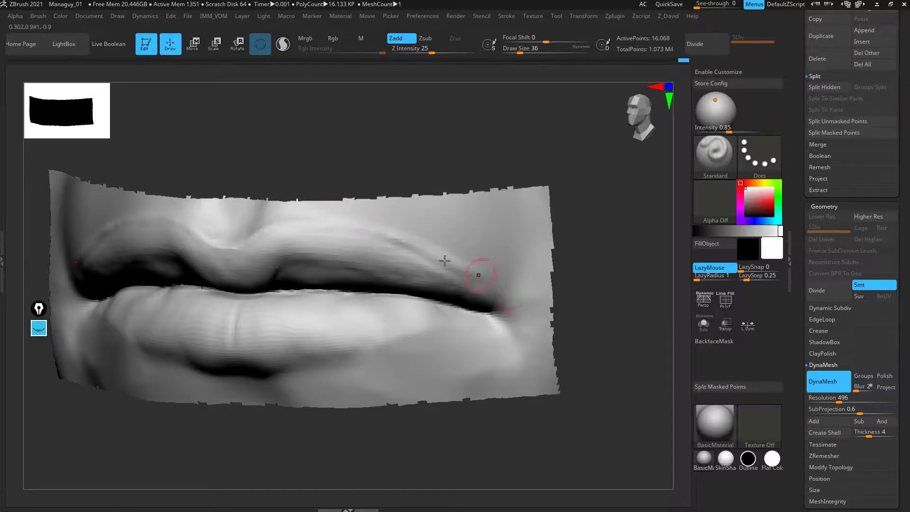
Step: Build up the underside of the lower lip with the Standard brush at draw size 76, and smooth the added volume
mouse_move(598, 285)
mouse_down()
mouse_move(480, 265)
mouse_move(455, 251)
mouse_up()
drag(598, 256, 685, 247)
key(bracketright)
drag(291, 359, 407, 325)
key(bracketright)
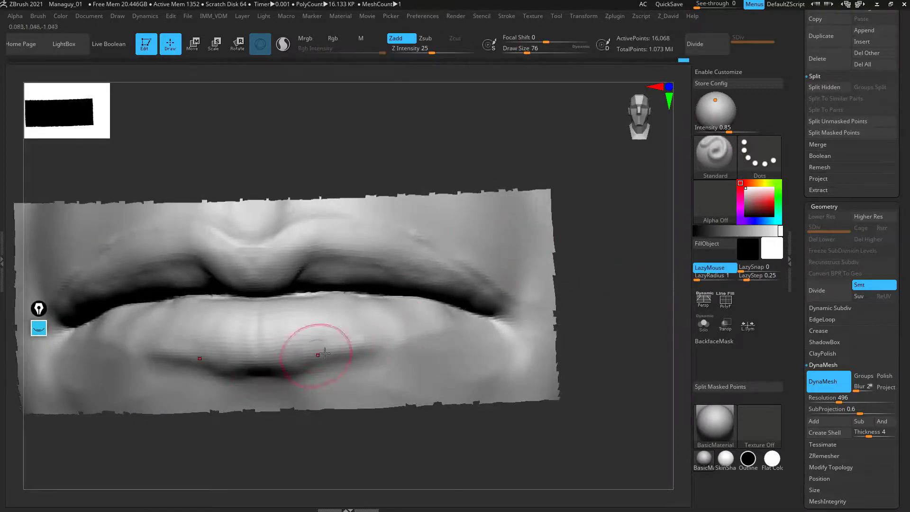
mouse_move(321, 355)
shift+mouse_down()
mouse_move(434, 317)
mouse_move(367, 334)
shift+mouse_up()
key(bracketright)
Step: Try a broader Standard stroke at draw size 68 along the upper lip's border to the mouth corner, and undo it
drag(620, 307, 490, 317)
mouse_move(525, 434)
mouse_down()
mouse_move(531, 407)
mouse_move(504, 465)
mouse_move(479, 472)
mouse_move(471, 451)
mouse_move(467, 462)
mouse_up()
key(bracketleft)
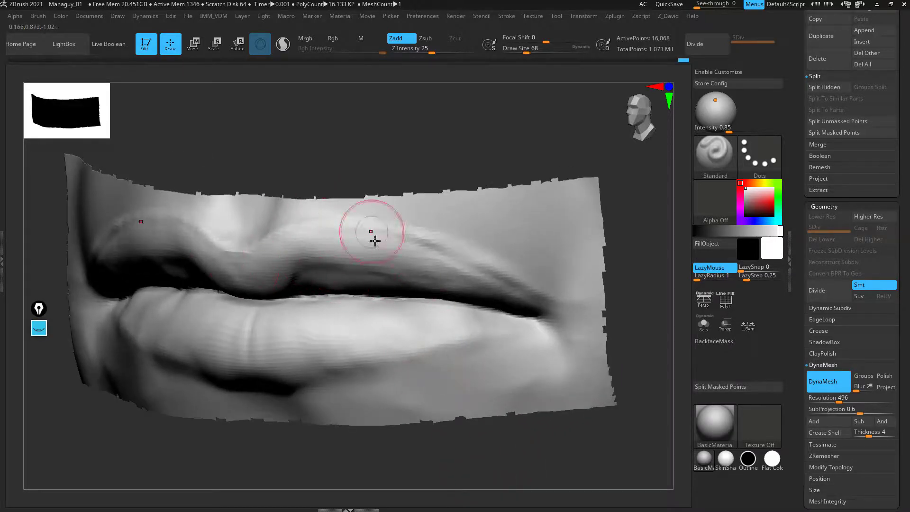
mouse_move(259, 243)
mouse_down()
mouse_move(350, 221)
mouse_move(556, 302)
mouse_up()
key(ctrl+z)
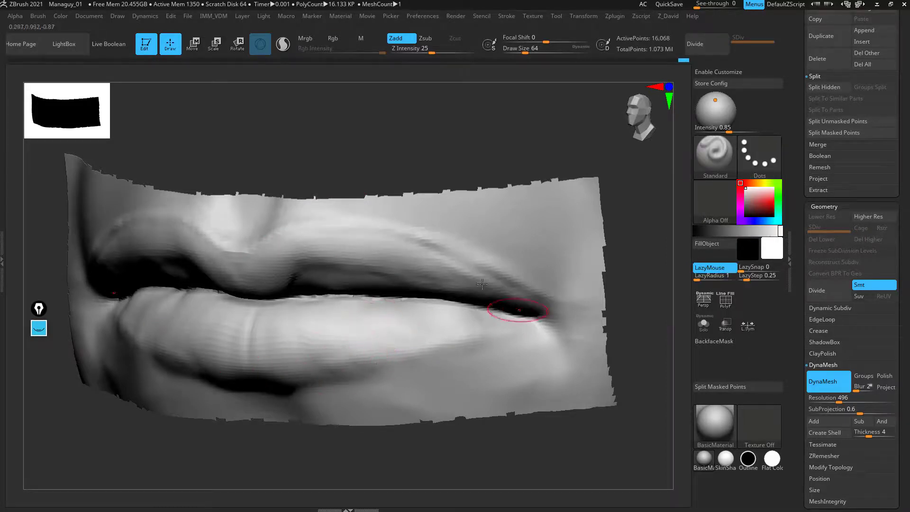
key(bracketright)
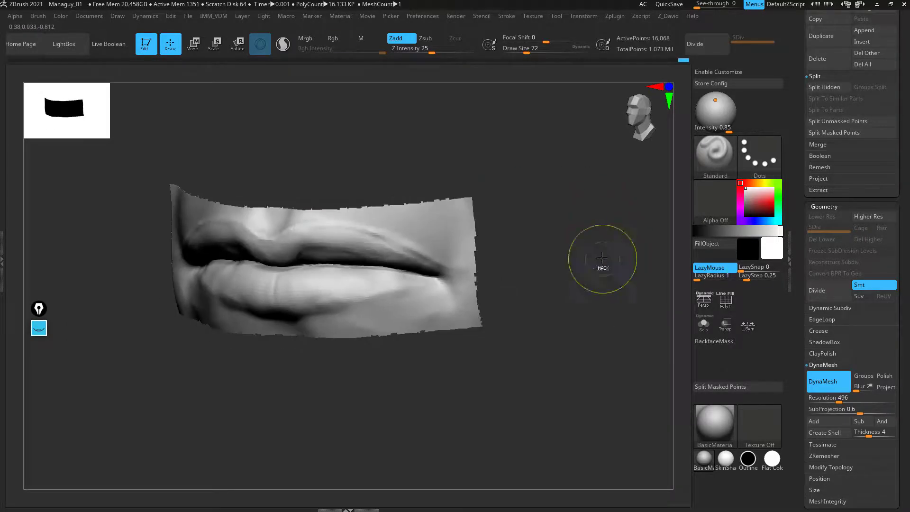
Step: Unhide the whole head, and adjust the side of the upper lip with the Move brush at draw size 164
ctrl+shift+click(603, 264)
key(b)
key(m)
key(v)
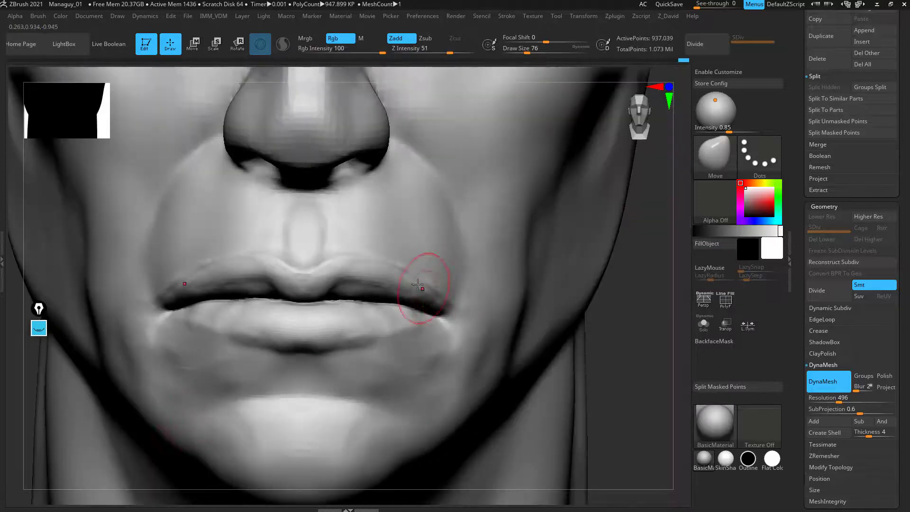
key(bracketright)
key(bracketright)
key(bracketright)
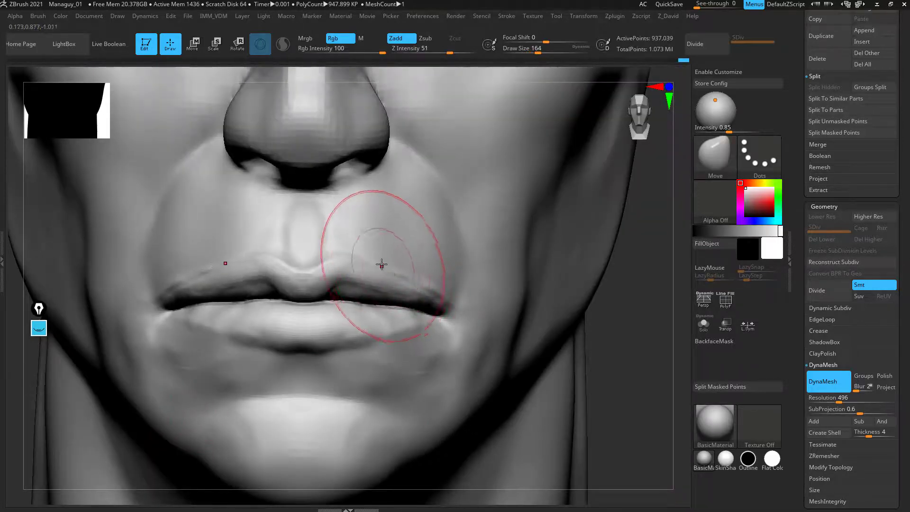
drag(381, 265, 408, 279)
Step: Swell the outer part of the upper lip with the Magnify brush at draw size 188, and smooth the transition
drag(609, 370, 553, 360)
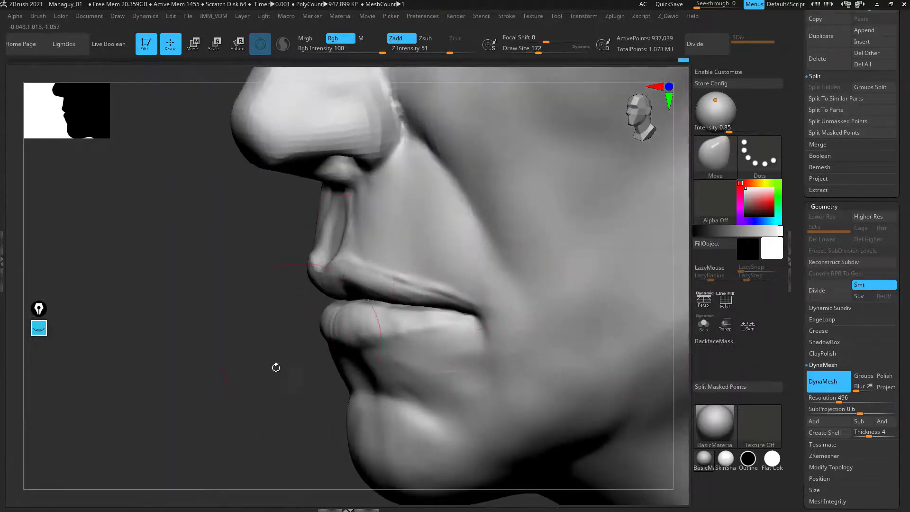
right_drag(276, 368, 217, 408)
key(b)
key(m)
key(a)
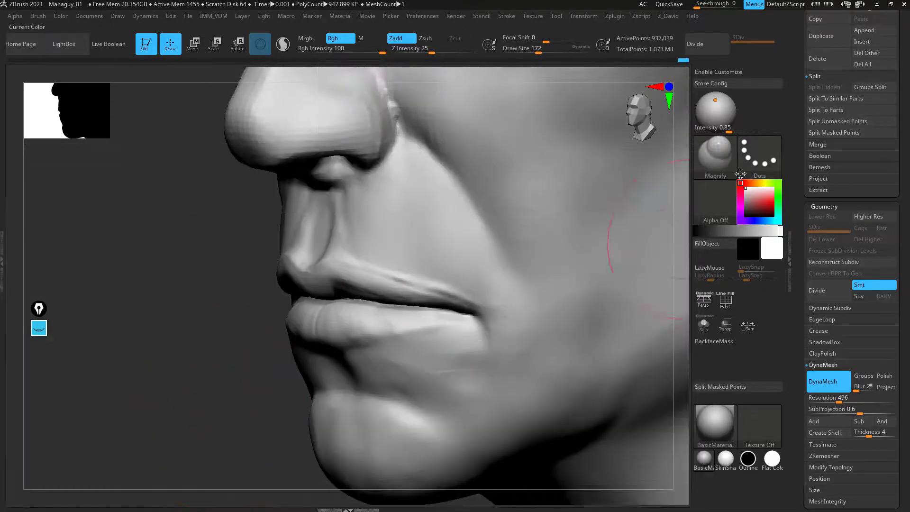
right_drag(122, 410, 327, 272)
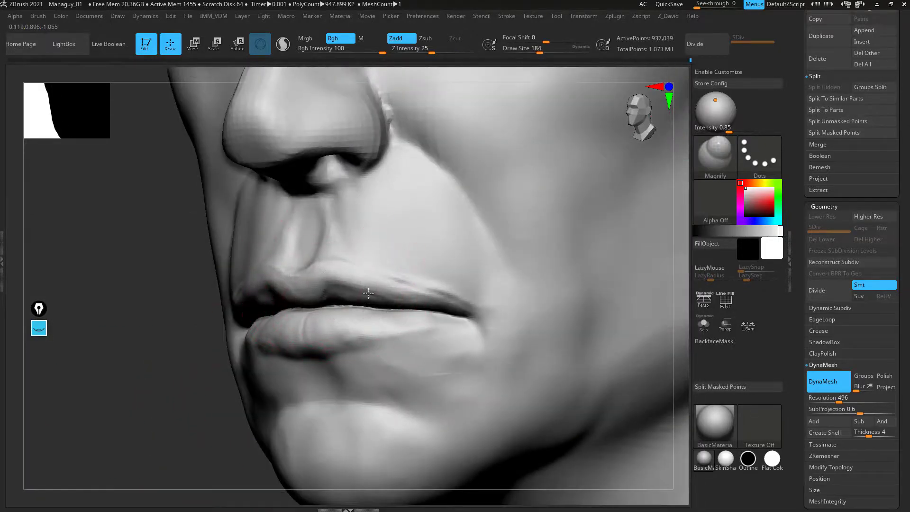
right_drag(186, 441, 386, 264)
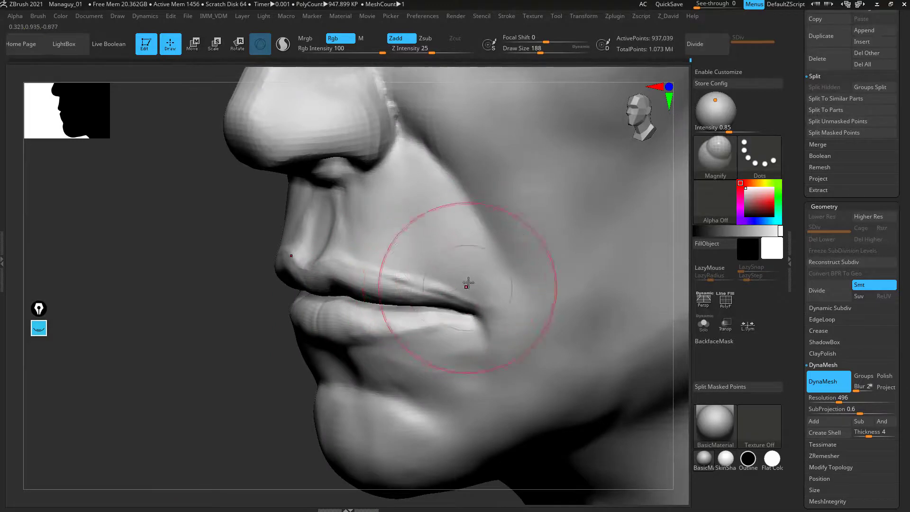
key(shift)
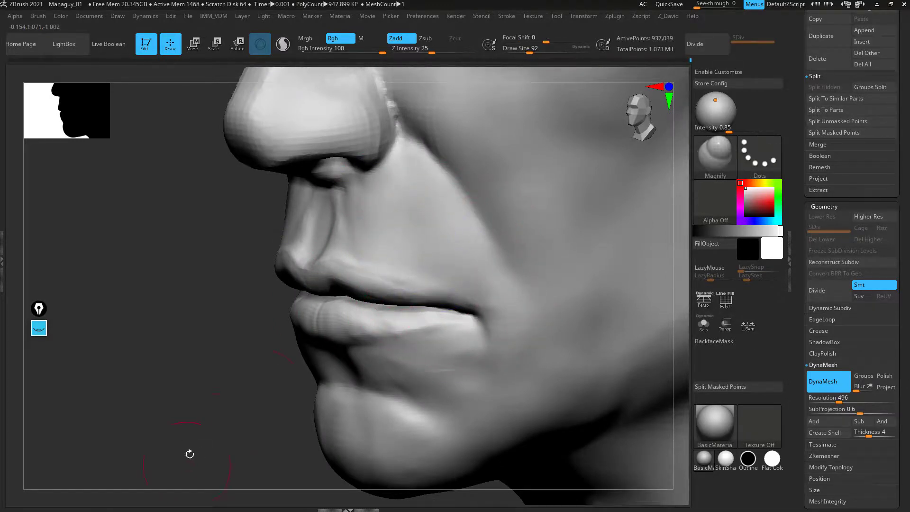
Step: Reposition the upper lip's border with the Move brush at draw size 212, and adjust the area beside the nostril at 320
mouse_move(189, 453)
right_down()
mouse_move(211, 357)
mouse_move(193, 439)
mouse_move(187, 370)
right_up()
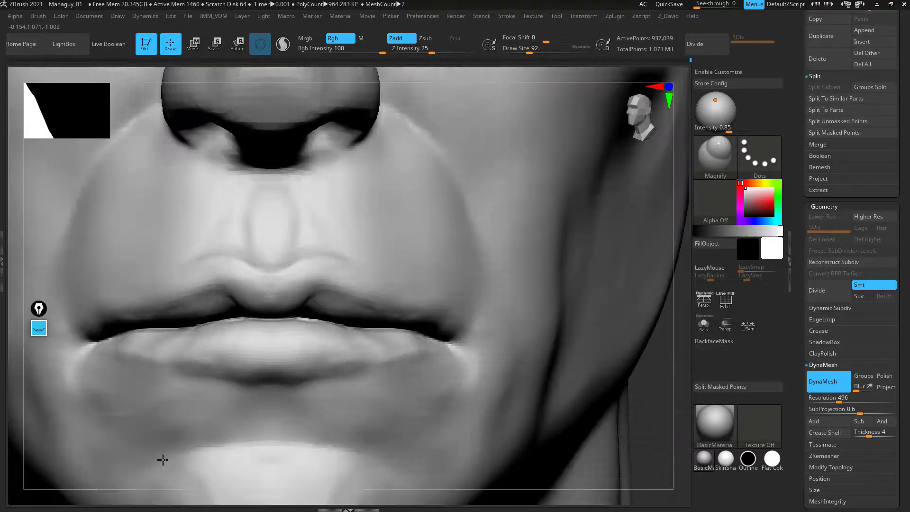
key(bracketright)
key(bracketright)
key(bracketright)
key(bracketright)
key(bracketright)
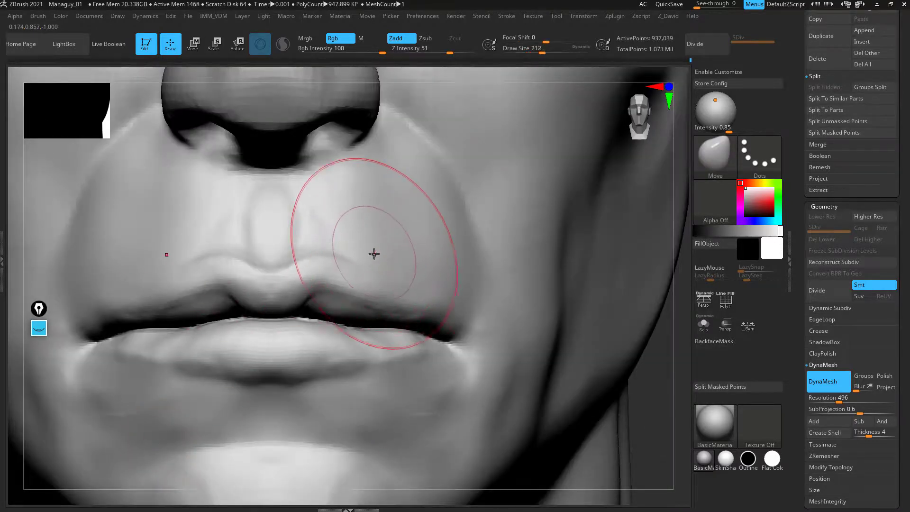
drag(376, 261, 379, 251)
drag(383, 138, 381, 143)
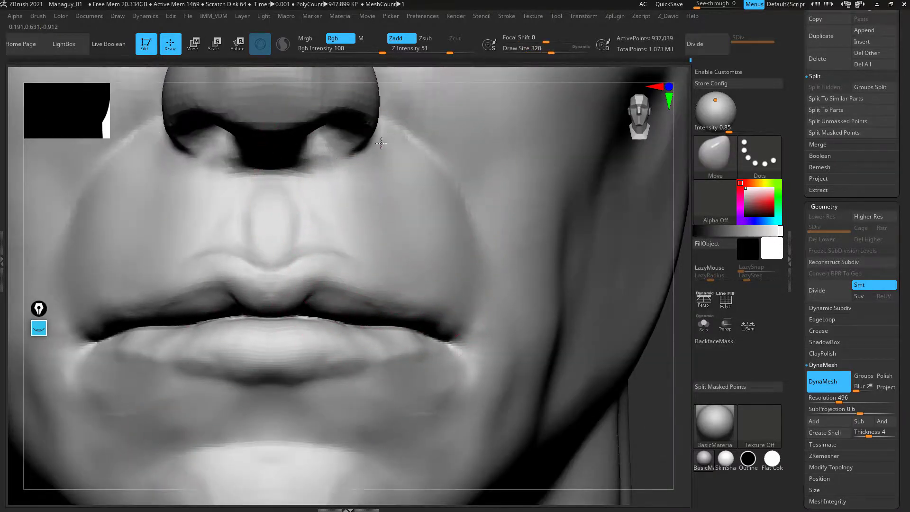
Step: Smooth the philtrum, and refine its groove with DamStandard at draw size 56 and Clay at draw size 64
drag(666, 427, 578, 403)
right_drag(279, 325, 306, 323)
key(bracketleft)
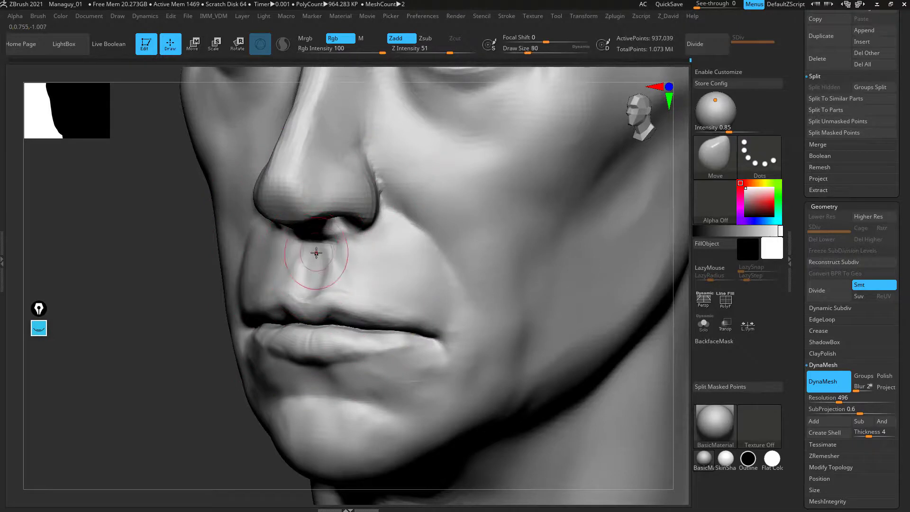
shift+drag(315, 261, 316, 264)
key(b)
key(d)
key(s)
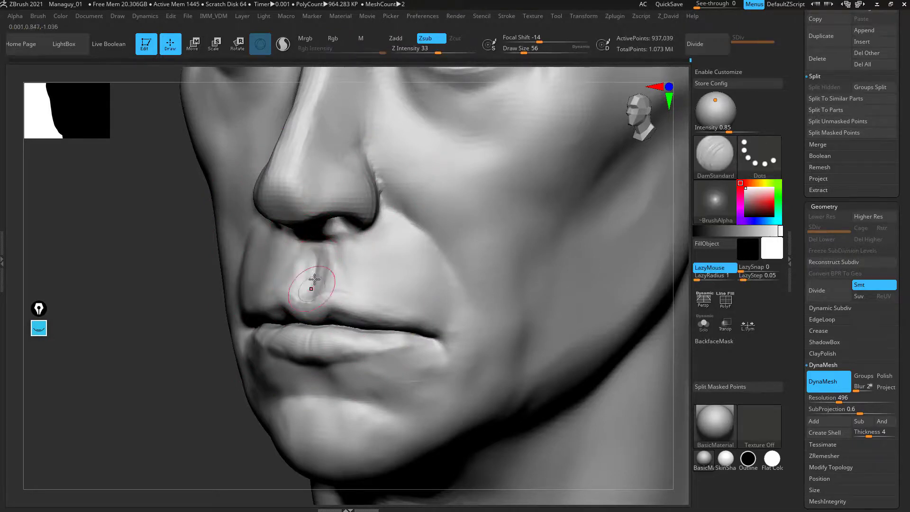
key(b)
key(c)
key(l)
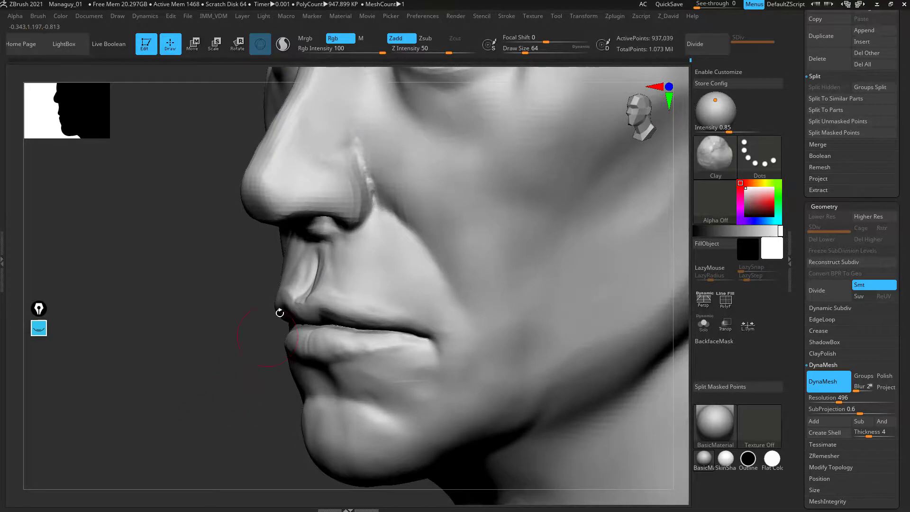
Step: Build up the area beside the philtrum and along the nasolabial fold with ClayTubes at draw size 80, and smooth the strokes
key(b)
key(c)
key(t)
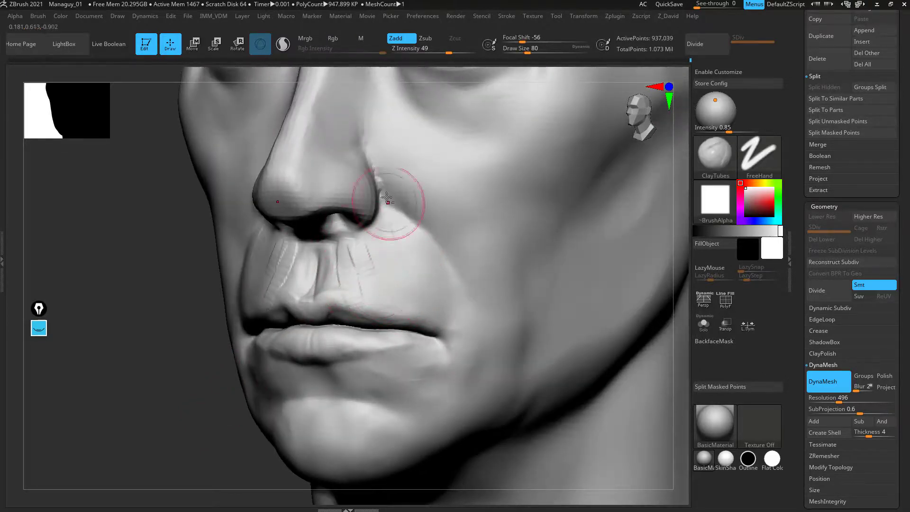
drag(386, 198, 432, 275)
shift+drag(345, 256, 357, 283)
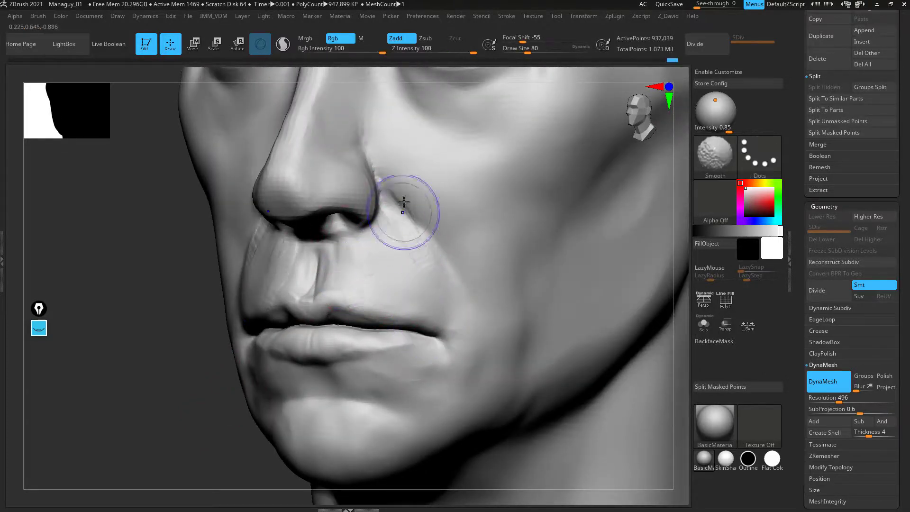
mouse_move(419, 232)
shift+mouse_down()
mouse_move(392, 165)
mouse_move(387, 195)
shift+mouse_up()
shift+drag(418, 252, 337, 249)
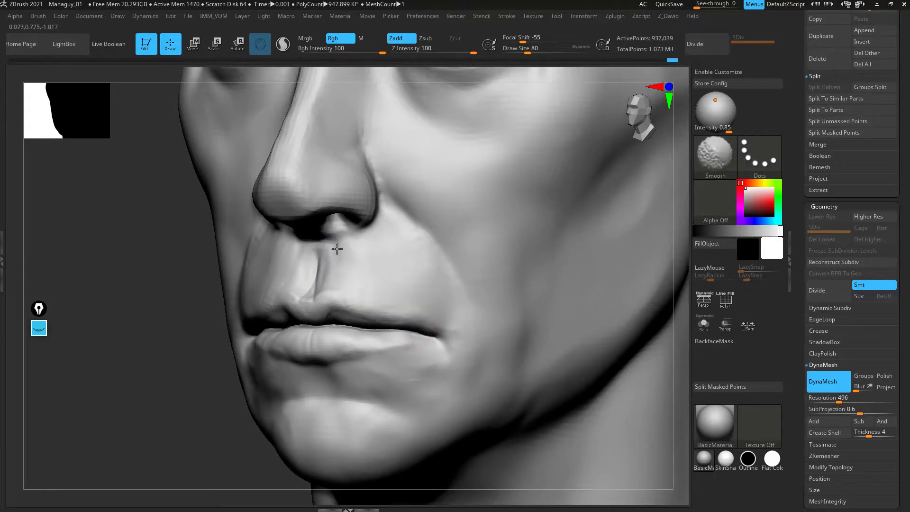
mouse_move(114, 436)
alt+mouse_down()
mouse_move(151, 374)
mouse_move(265, 350)
alt+mouse_up()
alt+drag(589, 339, 586, 384)
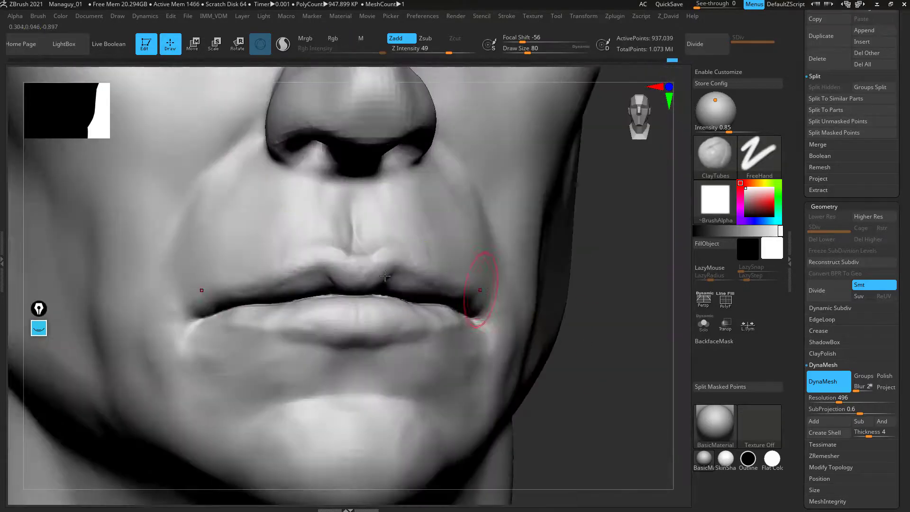
shift+drag(290, 242, 283, 275)
Step: Carve the inner ear contours and the crease behind the ear with DamStandard at draw size 76
mouse_move(602, 408)
mouse_down()
mouse_move(619, 311)
mouse_move(578, 417)
mouse_move(602, 380)
mouse_move(637, 360)
mouse_move(442, 372)
mouse_up()
mouse_move(602, 388)
mouse_down()
mouse_move(592, 362)
mouse_move(594, 311)
mouse_move(577, 348)
mouse_up()
key(b)
key(d)
key(s)
drag(582, 314, 403, 297)
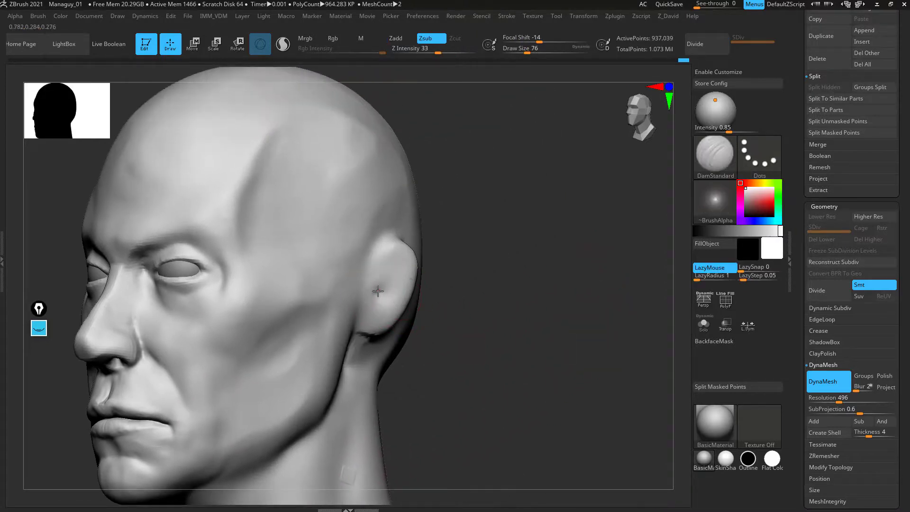
drag(377, 264, 381, 293)
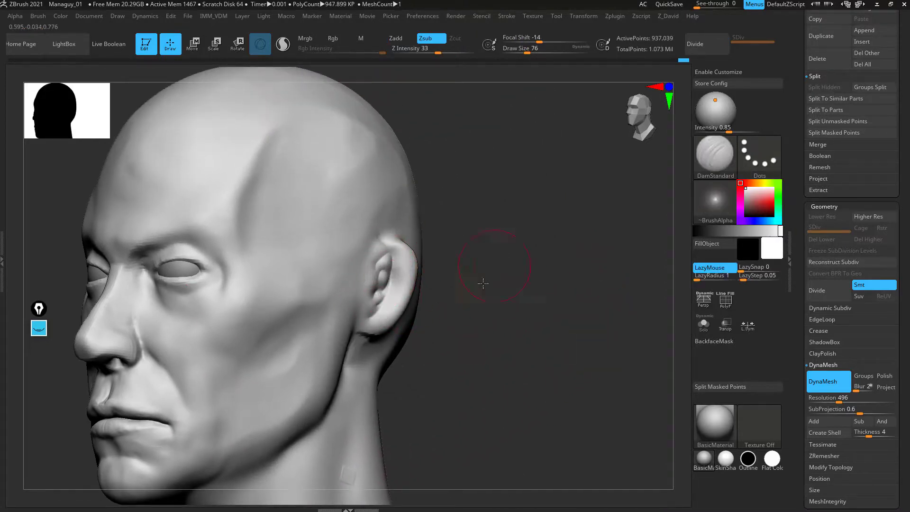
drag(484, 284, 424, 266)
mouse_move(407, 230)
mouse_down()
mouse_move(412, 335)
mouse_move(448, 365)
mouse_up()
alt+drag(588, 436, 594, 408)
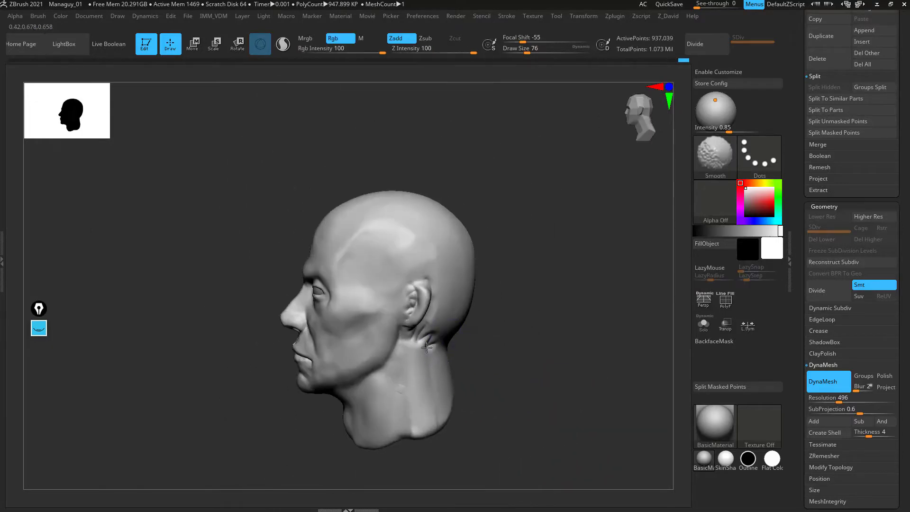
Step: Refine the plane change between forehead and temple with TrimDynamic, and smooth it at draw size 108
mouse_move(470, 389)
mouse_down()
mouse_move(535, 368)
mouse_move(539, 382)
mouse_up()
key(b)
key(t)
key(d)
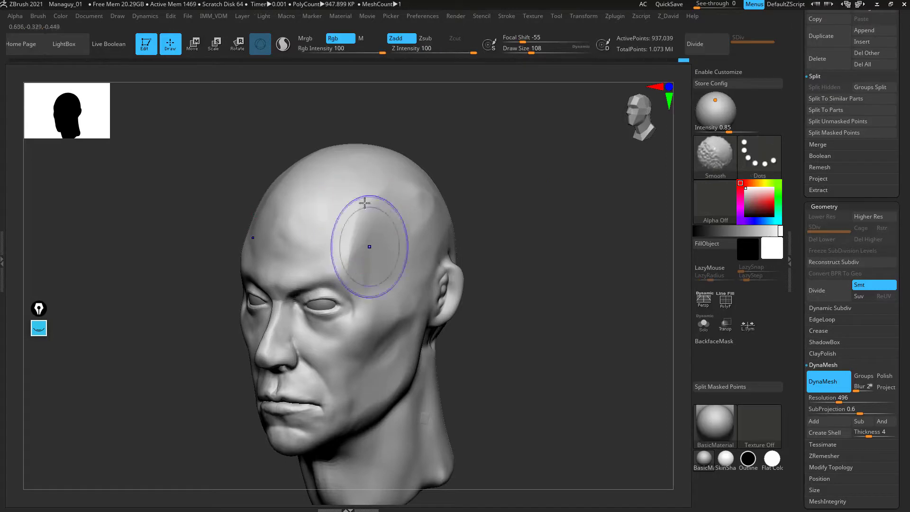
drag(524, 291, 522, 256)
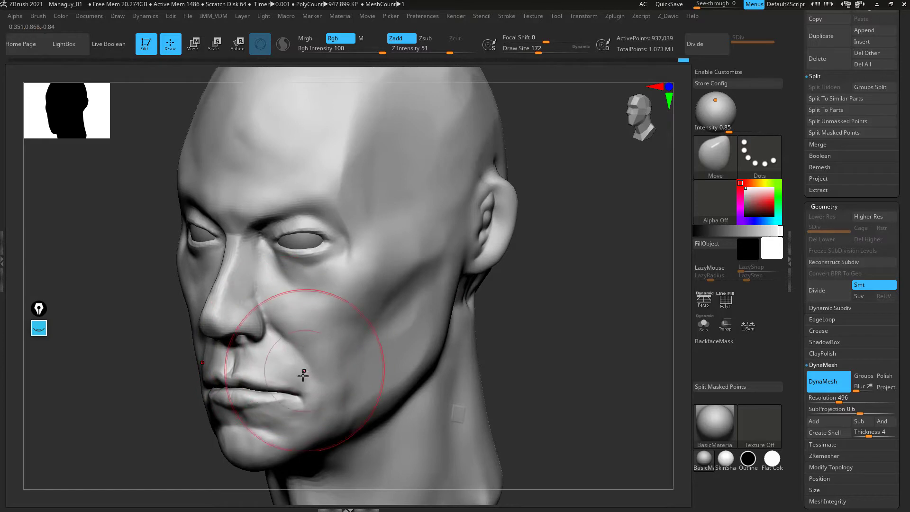
Step: Adjust the mouth corner area and the outer cheek contour with the Move brush at draw sizes 188 and 200
alt+drag(546, 350, 562, 319)
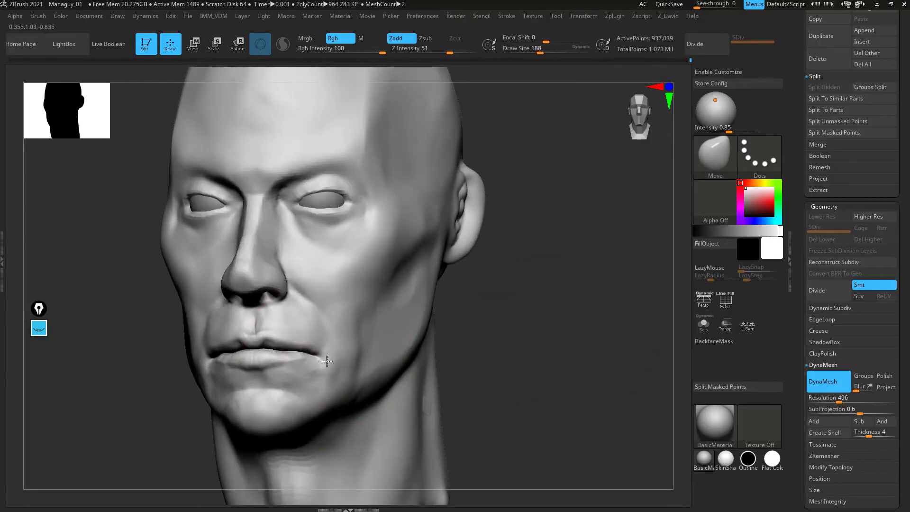
drag(532, 335, 411, 319)
drag(157, 424, 231, 403)
drag(176, 351, 210, 231)
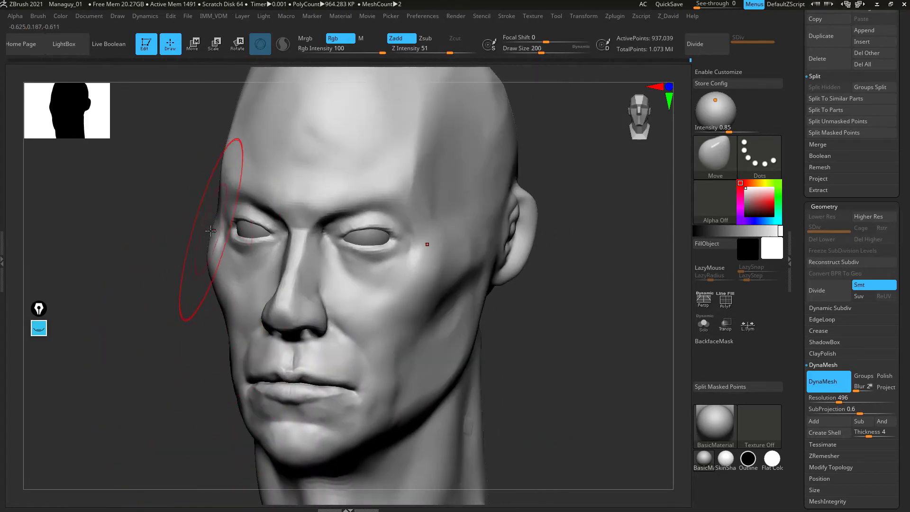
Step: Flatten the side of the cheek with the TrimDynamic brush at draw size 196
mouse_move(581, 305)
mouse_down()
mouse_move(418, 307)
mouse_move(403, 317)
mouse_up()
key(b)
key(t)
key(d)
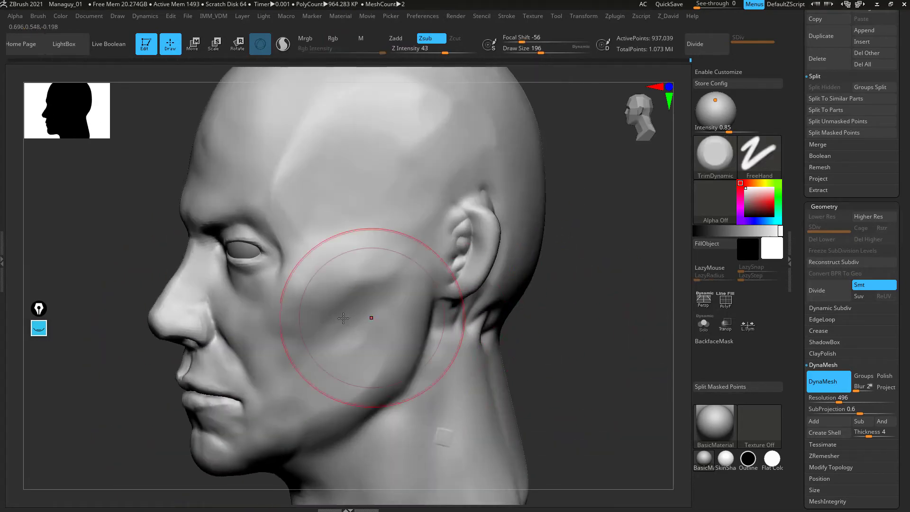